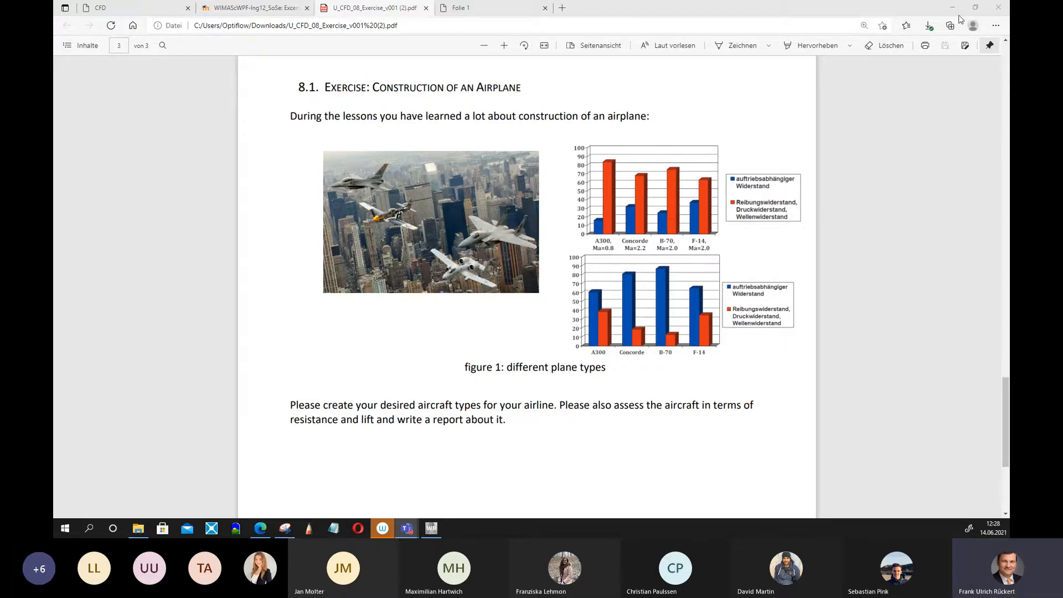
Switch to ANSYS Workbench and add a Fluid Flow (CFX) analysis system to the project schematic.
left_click(434, 527)
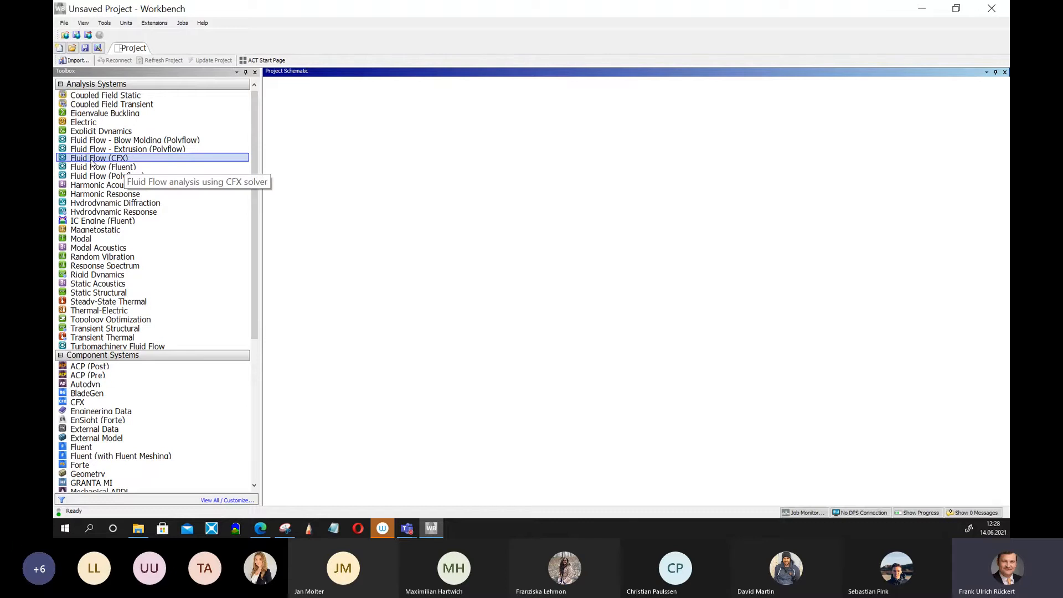
left_click_drag(92, 163, 313, 131)
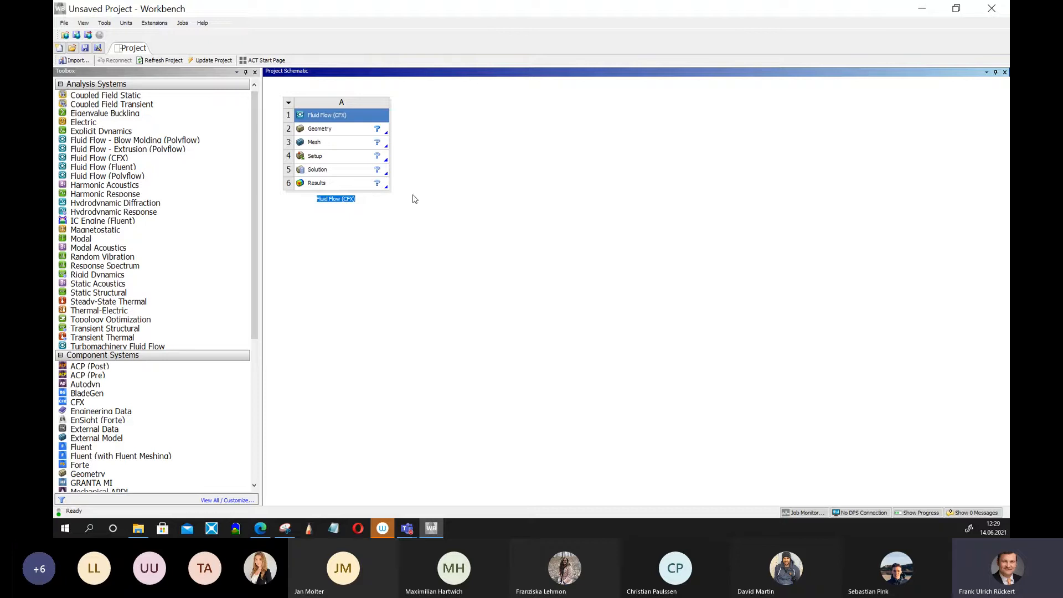
Open a new DesignModeler geometry from the Fluid Flow (CFX) system's Geometry cell.
left_click(327, 132)
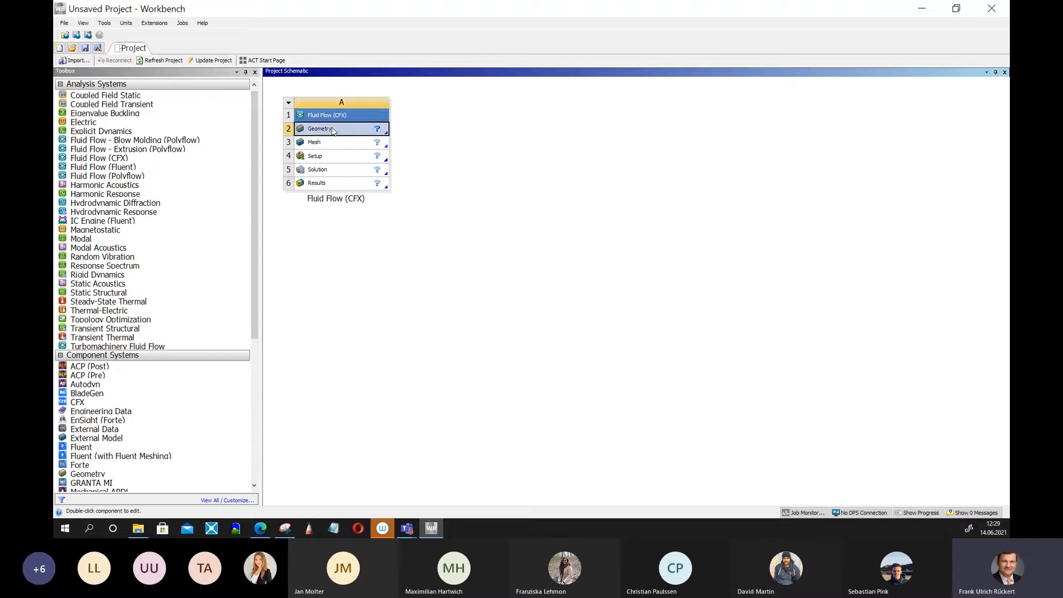
right_click(333, 132)
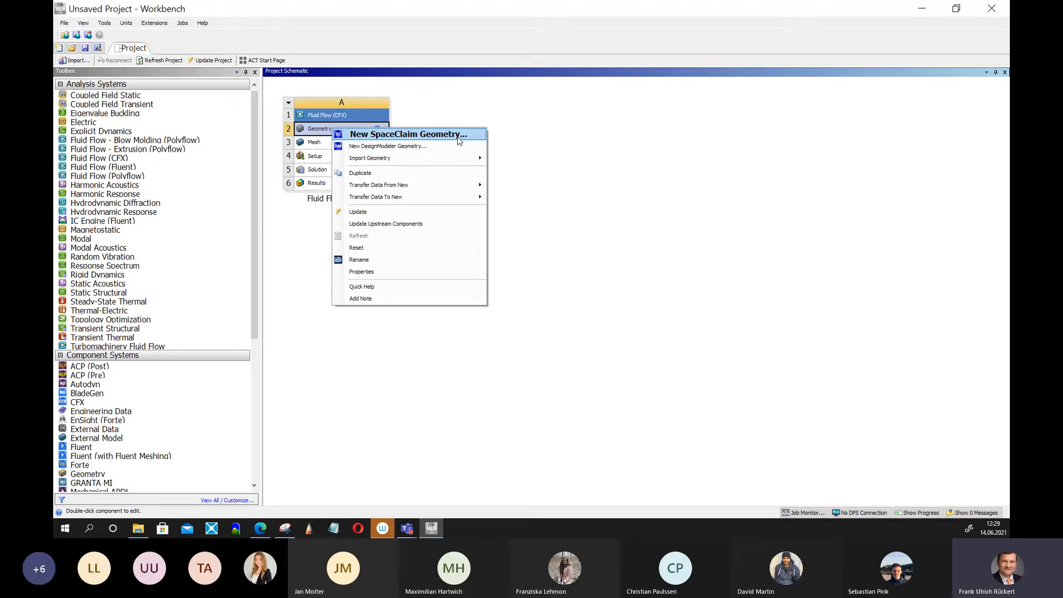
left_click(421, 147)
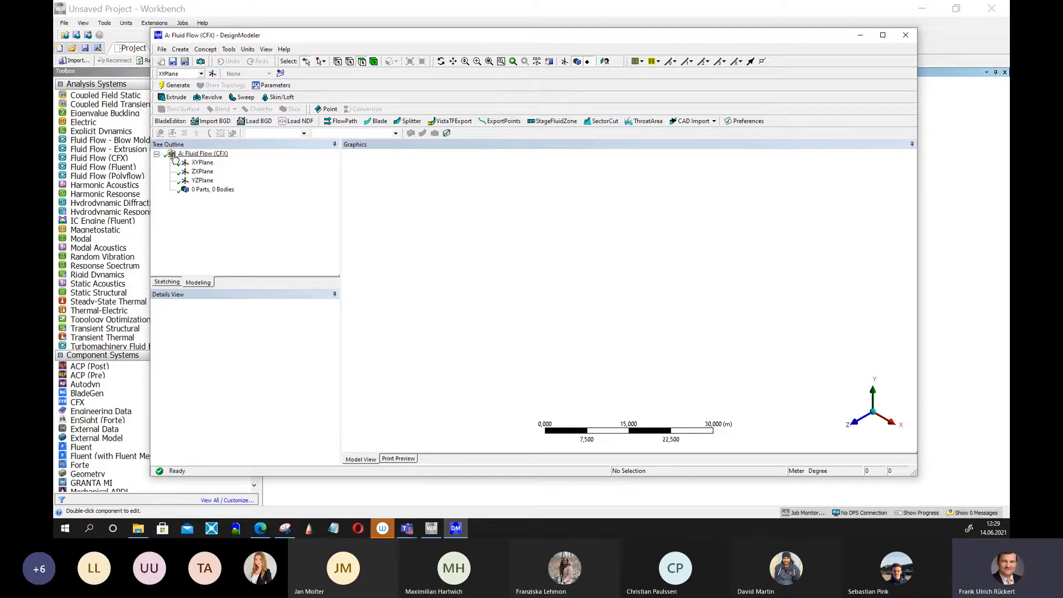
Switch to the Modeling tree and maximize the DesignModeler window.
left_click(204, 283)
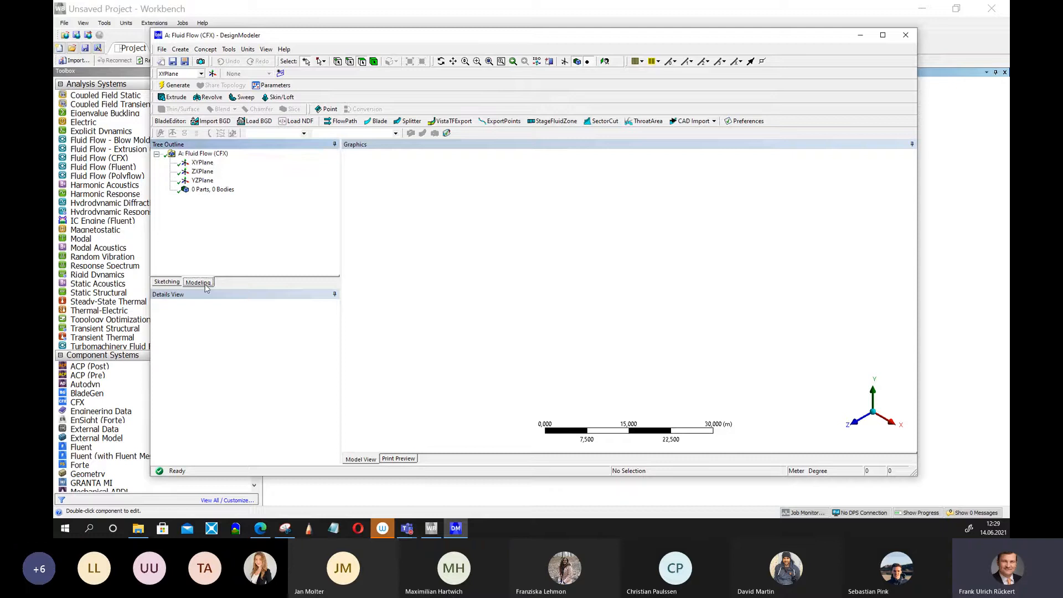
left_click(170, 283)
left_click(205, 284)
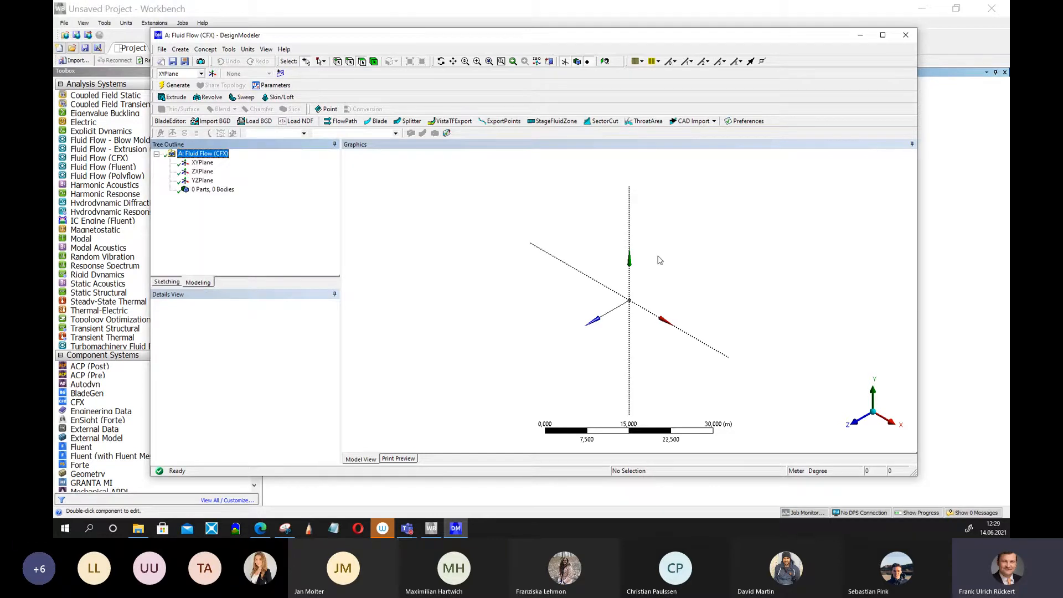
left_click(880, 36)
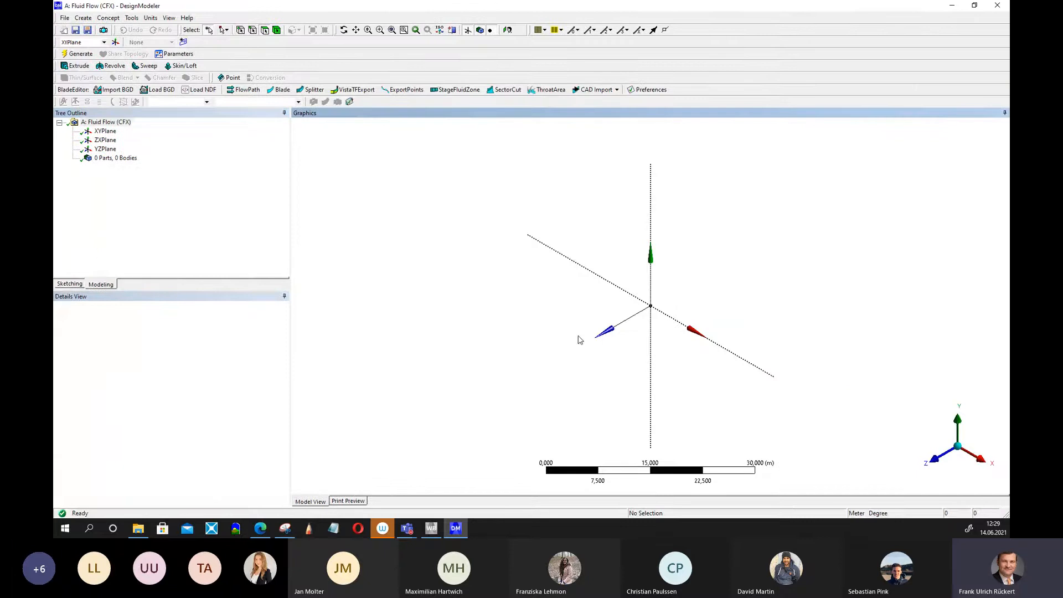
middle_click_drag(542, 337, 740, 223)
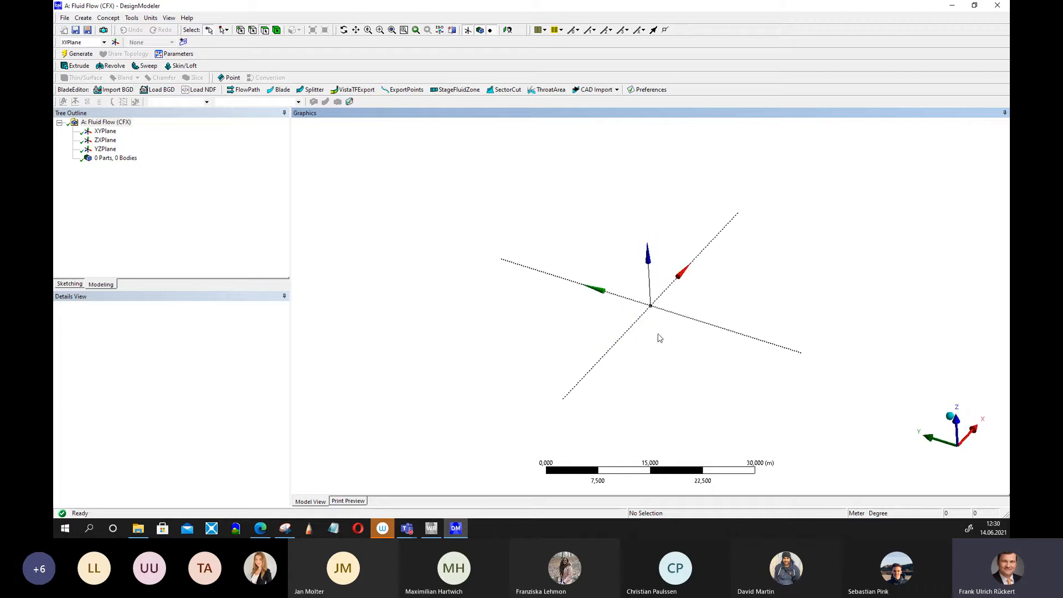
scroll(664, 305, "up", 1)
scroll(664, 305, "up", 1)
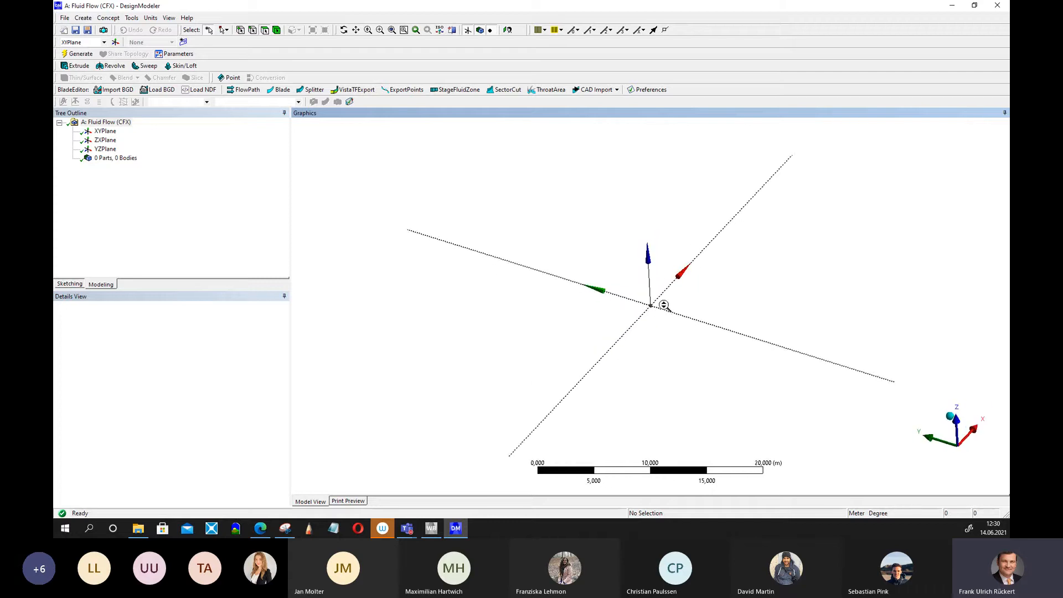
scroll(663, 305, "down", 5)
scroll(663, 305, "up", 5)
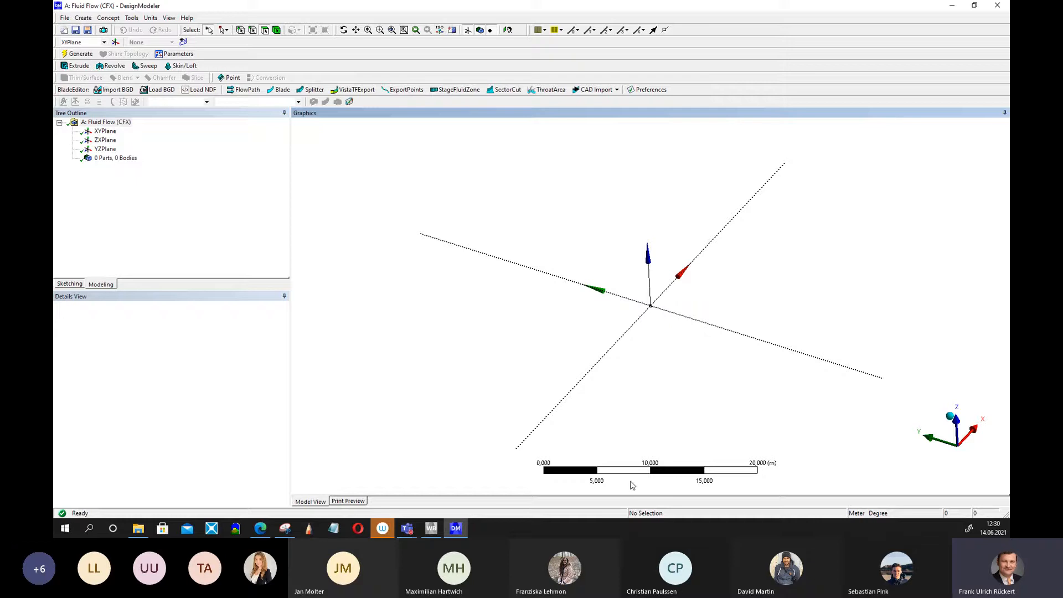
scroll(637, 484, "up", 2)
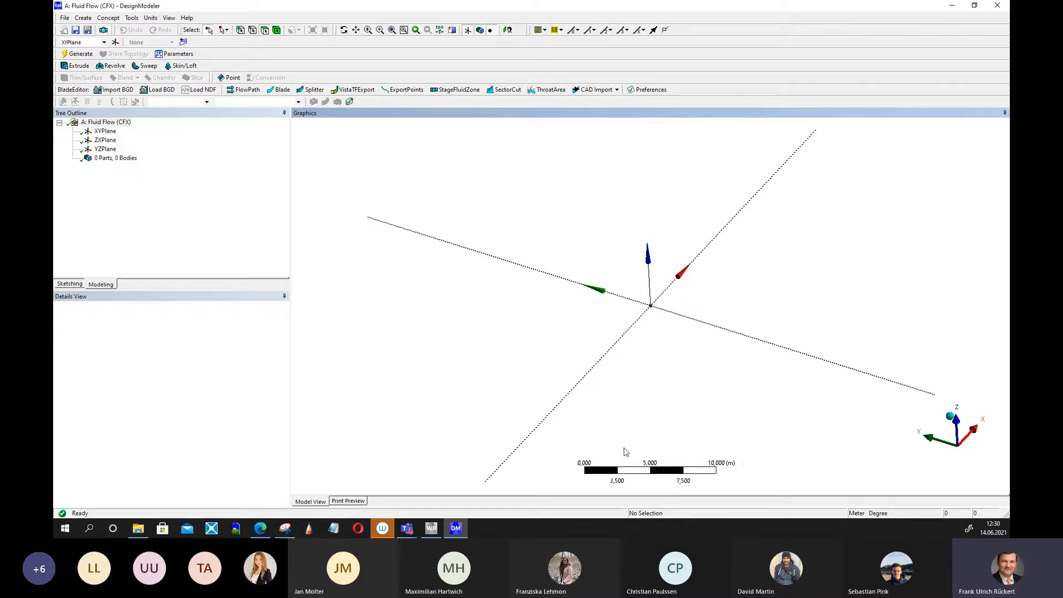
middle_click_drag(636, 406, 624, 427)
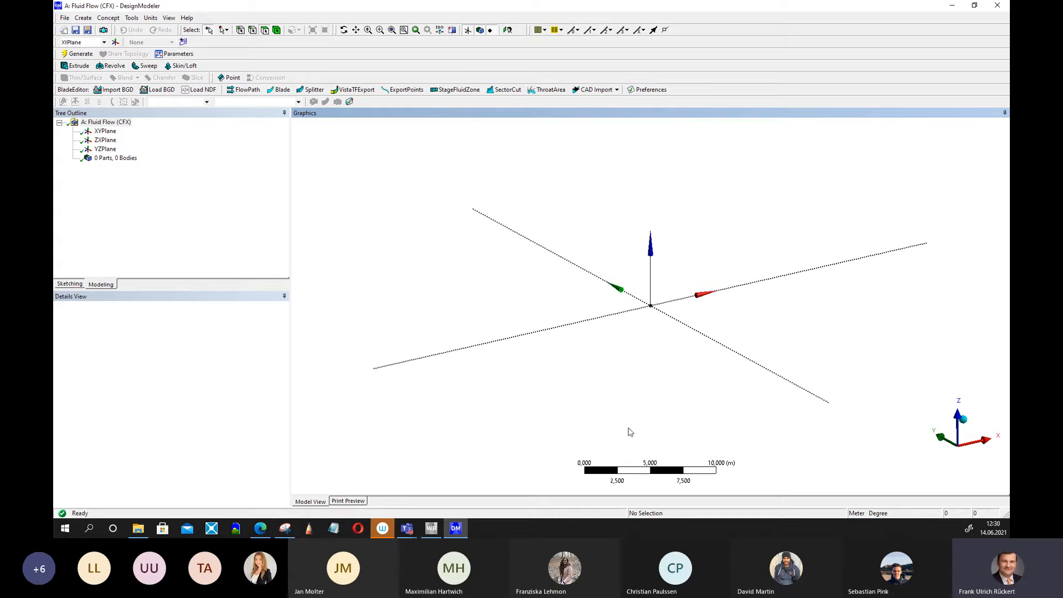
Switch to the browser and review the airplane construction exercise in the PDF.
left_click(262, 530)
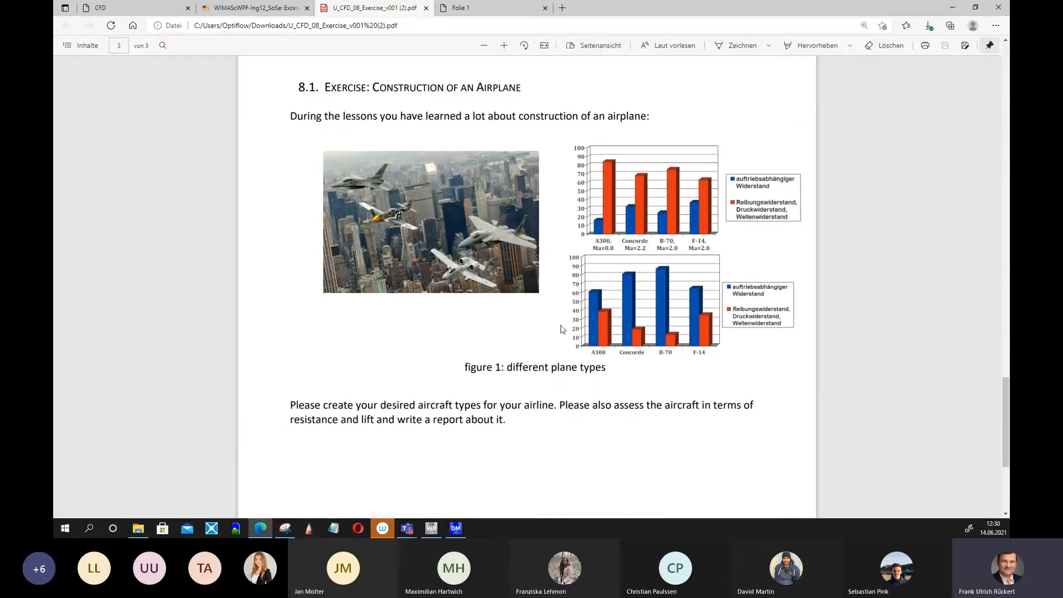
scroll(620, 399, "down", 4)
scroll(621, 404, "up", 7)
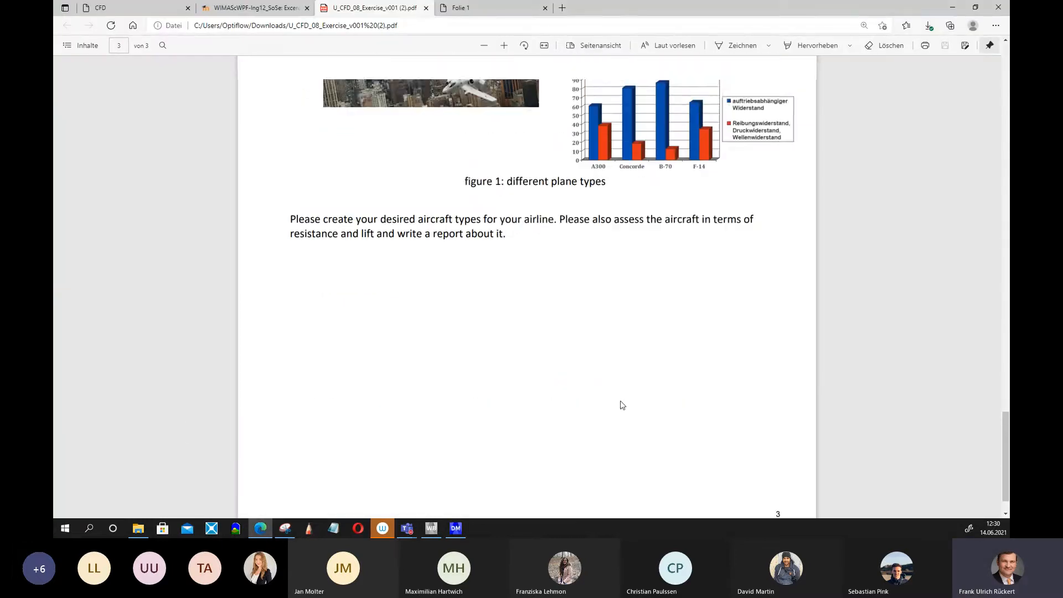
scroll(623, 400, "down", 3)
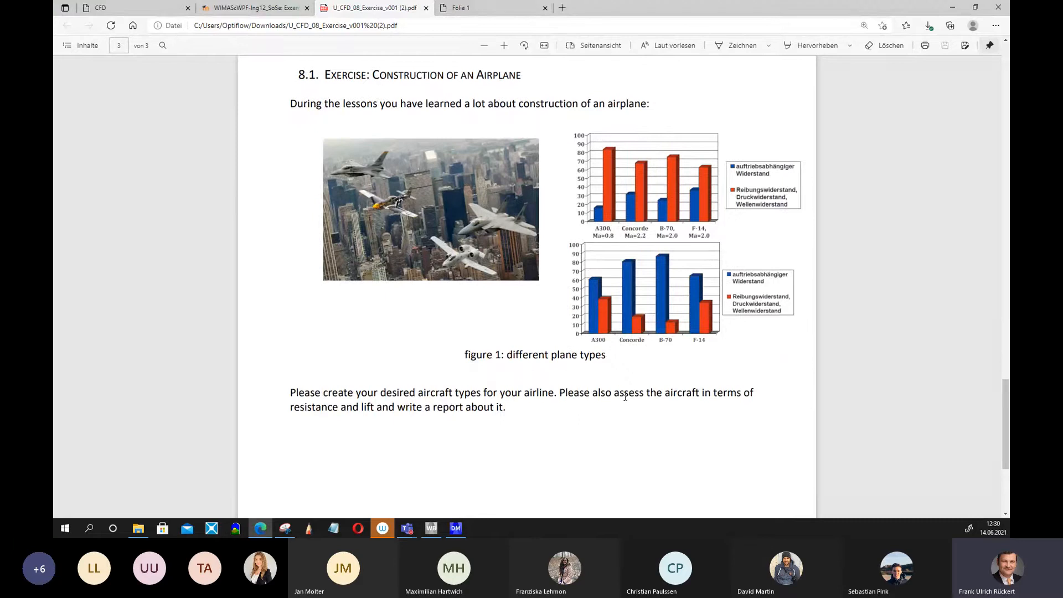
mouse_move(455, 529)
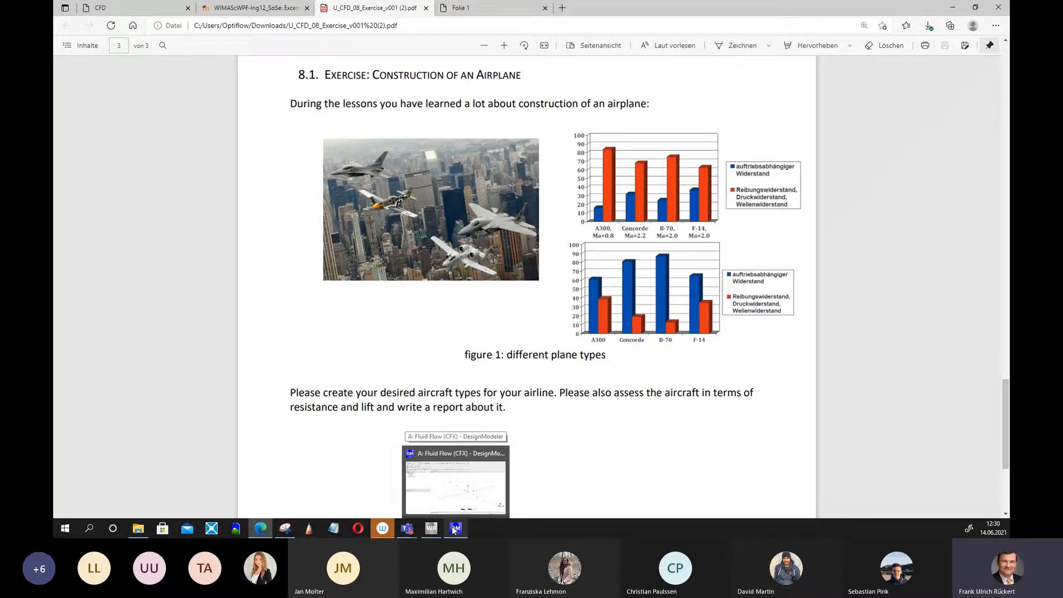
left_click(453, 530)
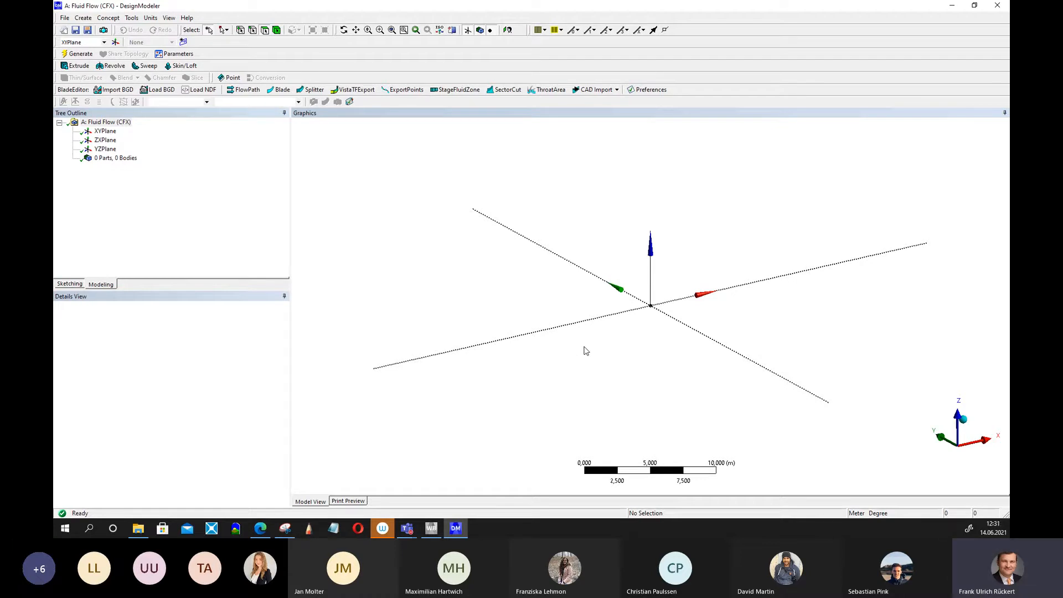
middle_click_drag(667, 342, 742, 328)
left_click_drag(798, 320, 773, 334)
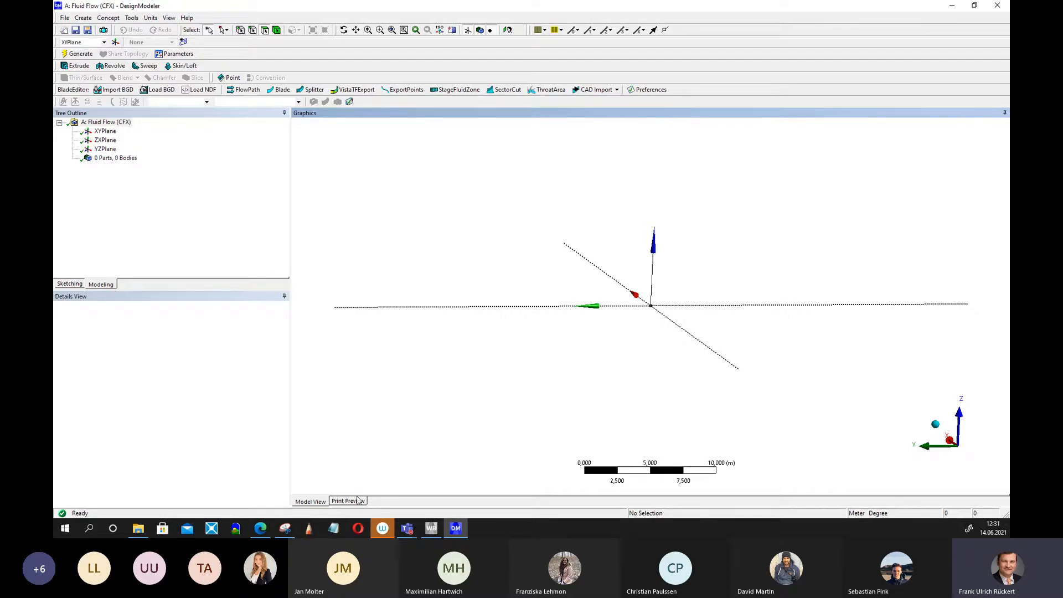
Switch to the browser and open the Computational Fluid Dynamics (CFD) course page in Moodle.
left_click(259, 529)
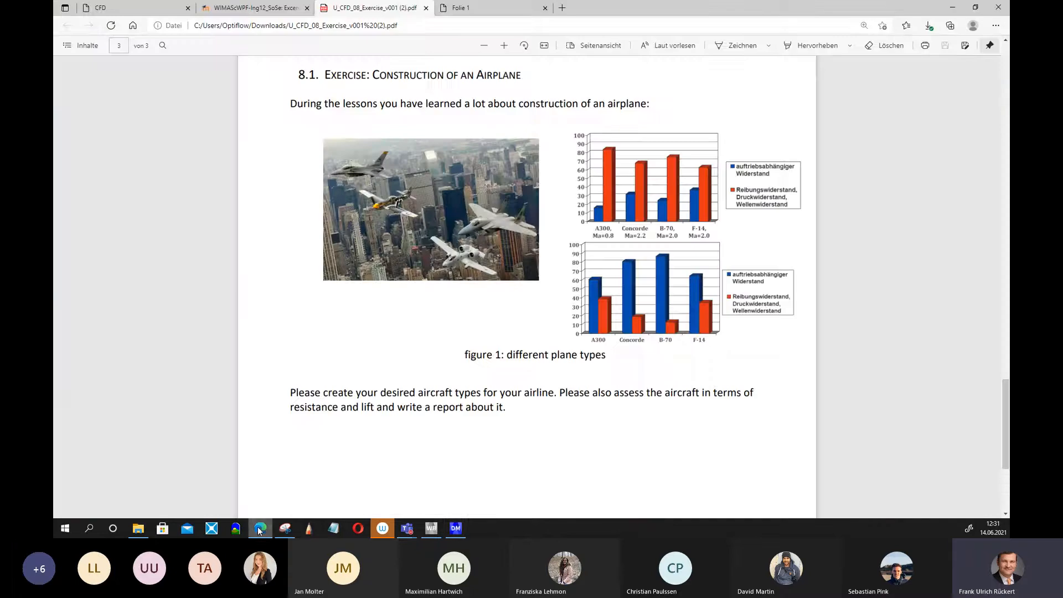
left_click(244, 8)
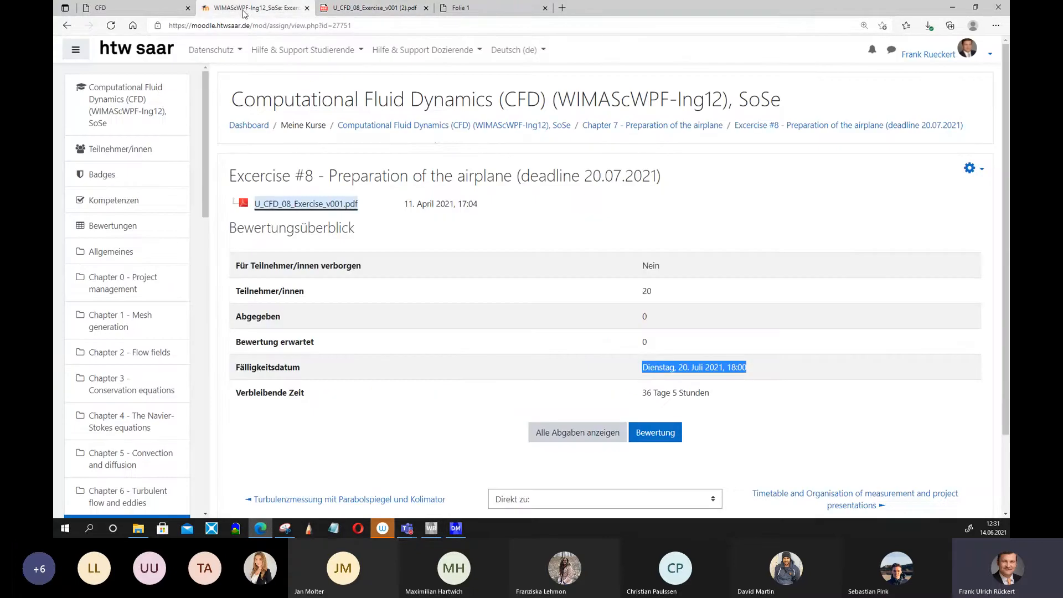
left_click(434, 127)
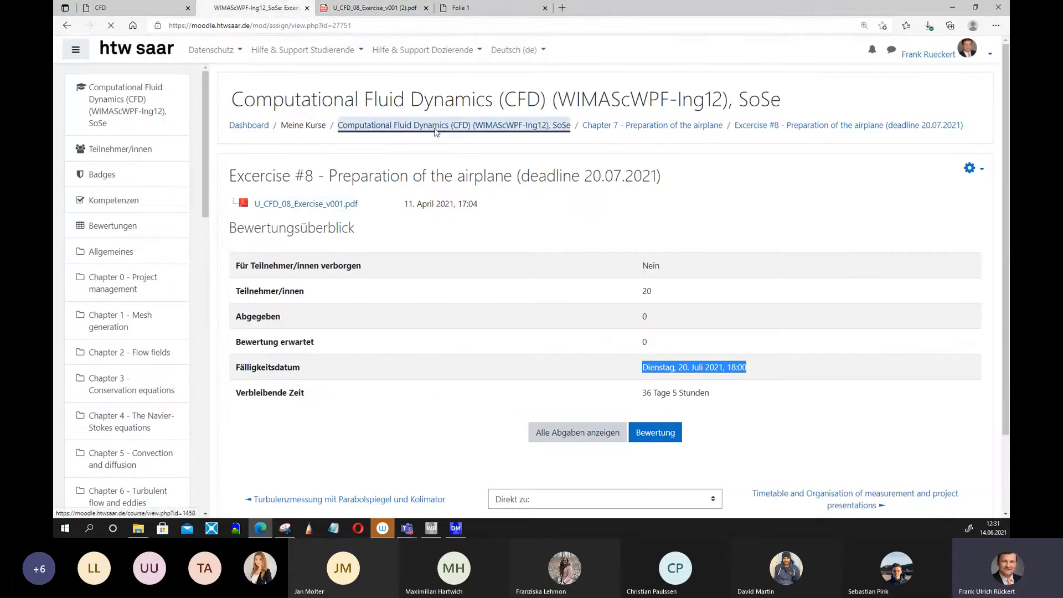
Open the Motivation for Computational Fluid Dynamics (CFD) slides from Chapter 0.
scroll(656, 336, "down", 15)
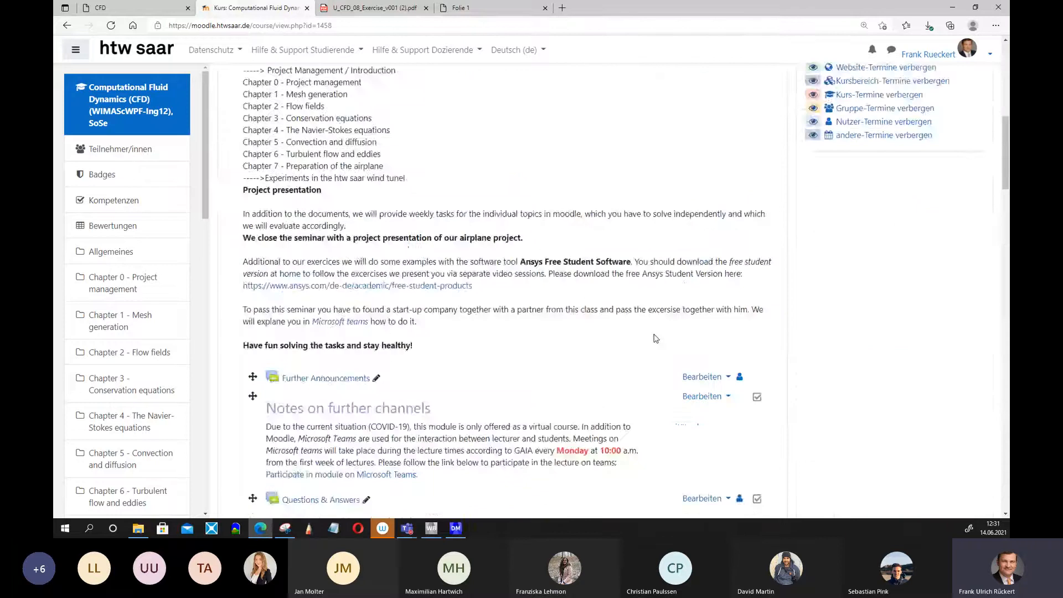
scroll(656, 336, "up", 6)
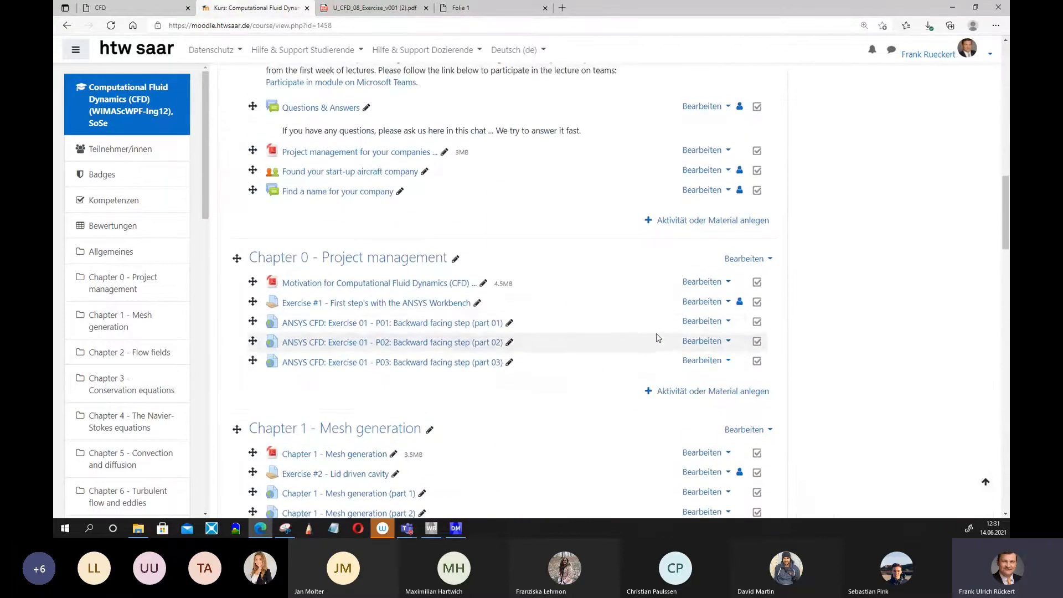
left_click(357, 281)
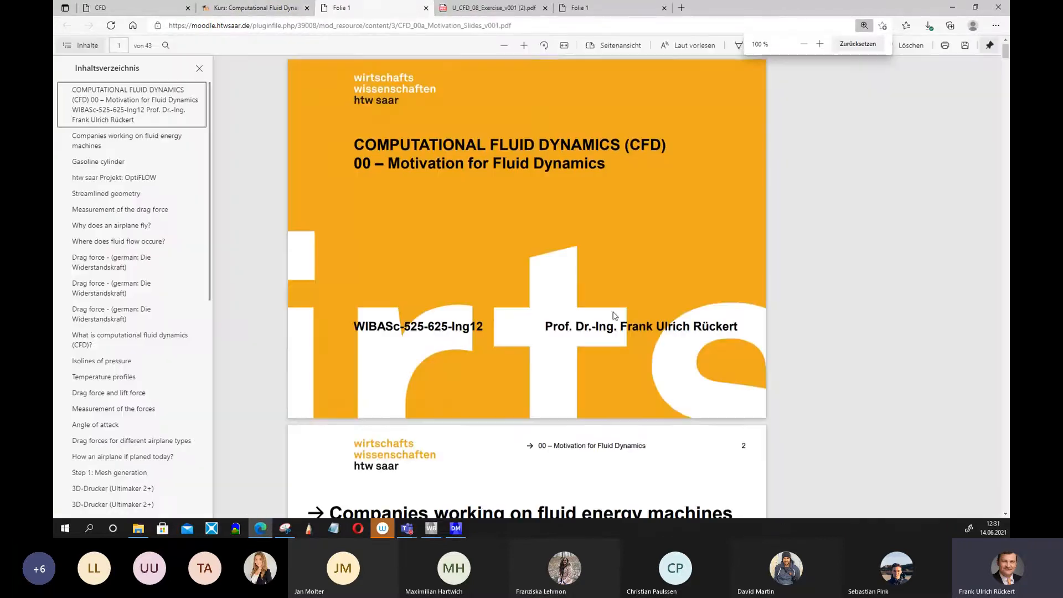
Browse the motivation slides for the airplane design examples.
scroll(731, 306, "down", 20)
scroll(528, 352, "down", 20)
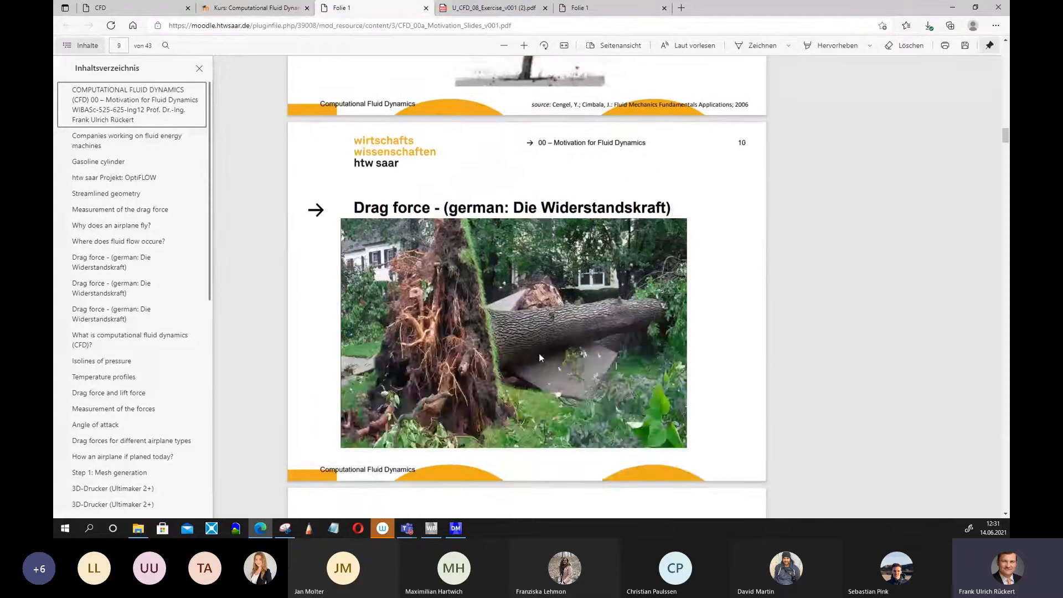
scroll(563, 358, "down", 20)
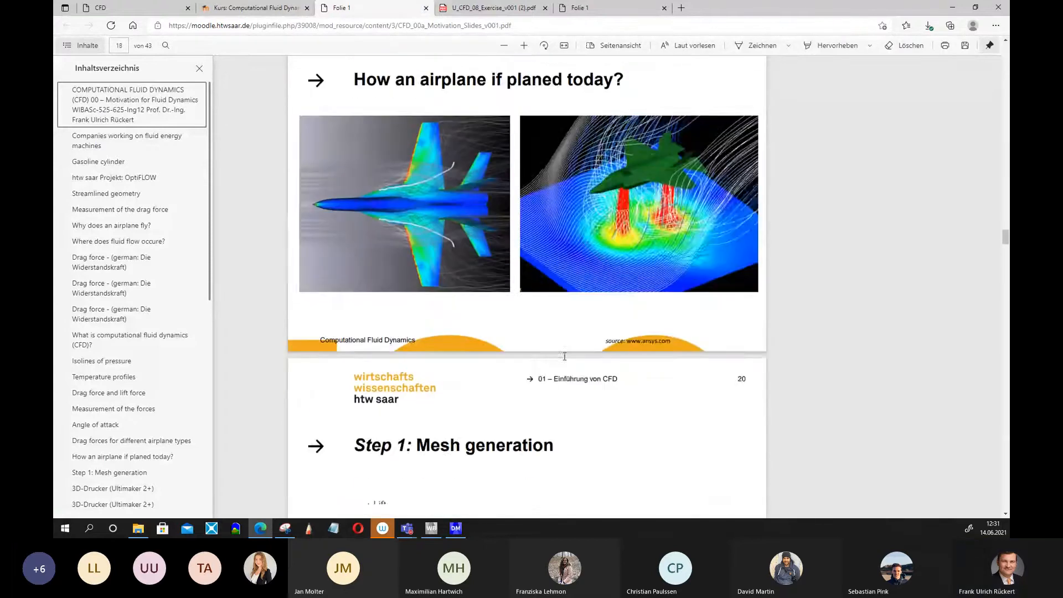
scroll(565, 359, "down", 15)
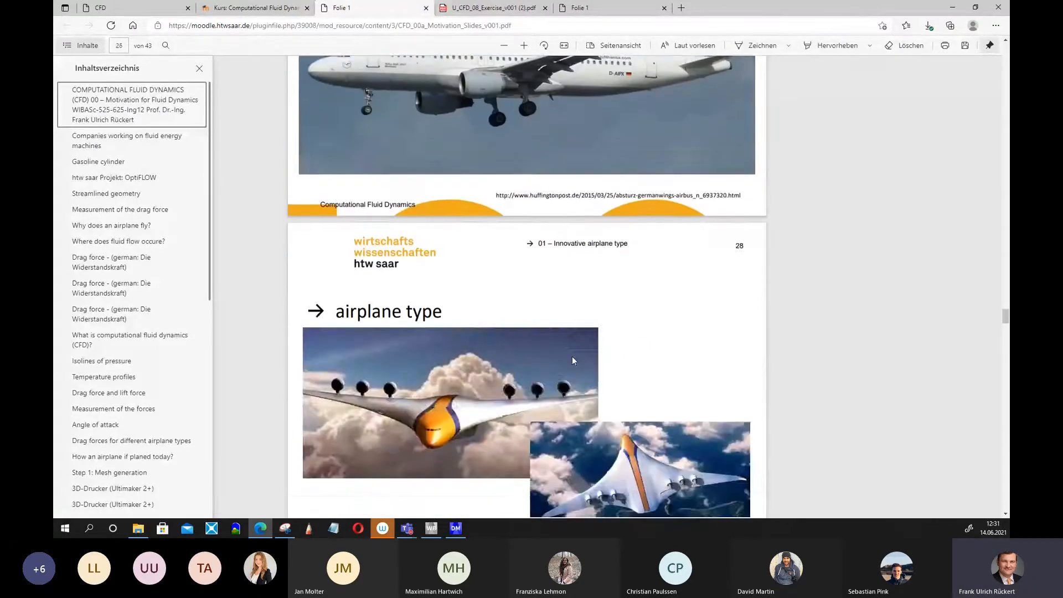
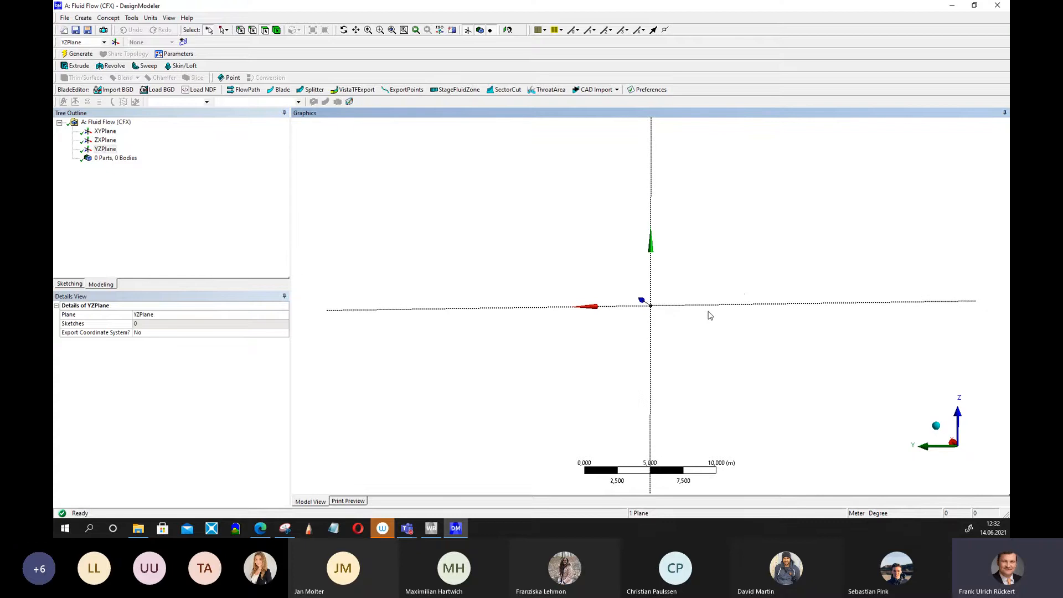
Sketch two connected lines on the YZPlane, about 1 m and 0.4 m long, as the wing profile's underside.
scroll(741, 292, "up", 2)
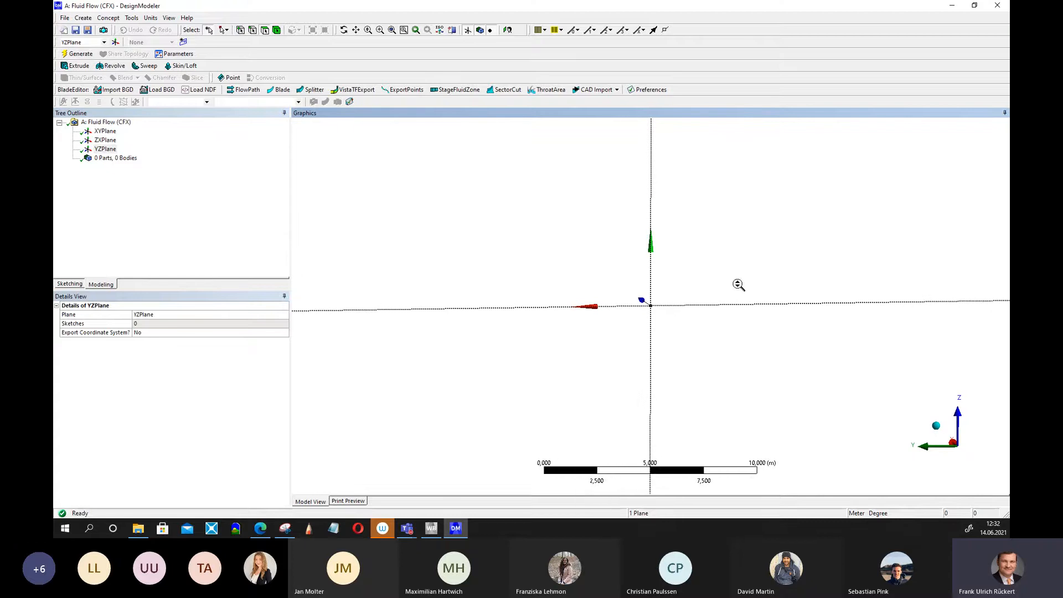
scroll(741, 288, "up", 4)
scroll(743, 288, "up", 1)
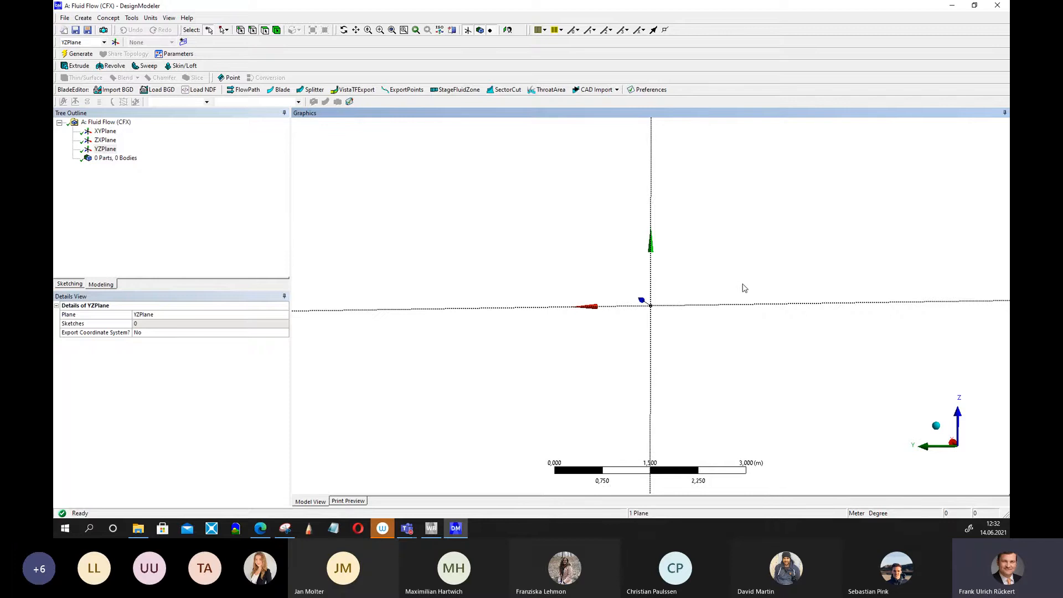
scroll(744, 288, "up", 1)
scroll(746, 287, "up", 1)
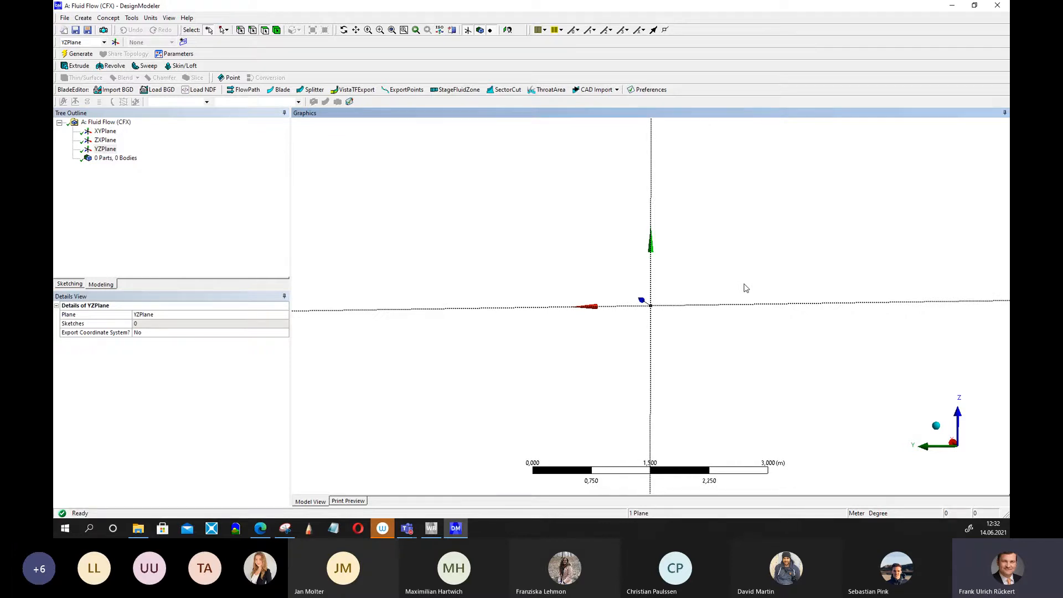
scroll(746, 287, "up", 2)
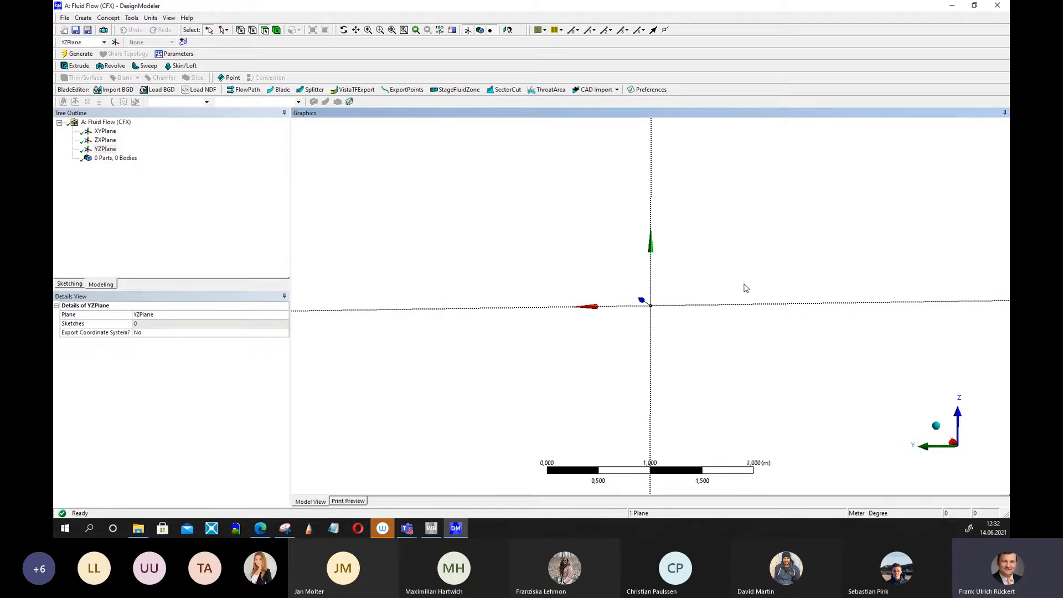
scroll(747, 287, "up", 1)
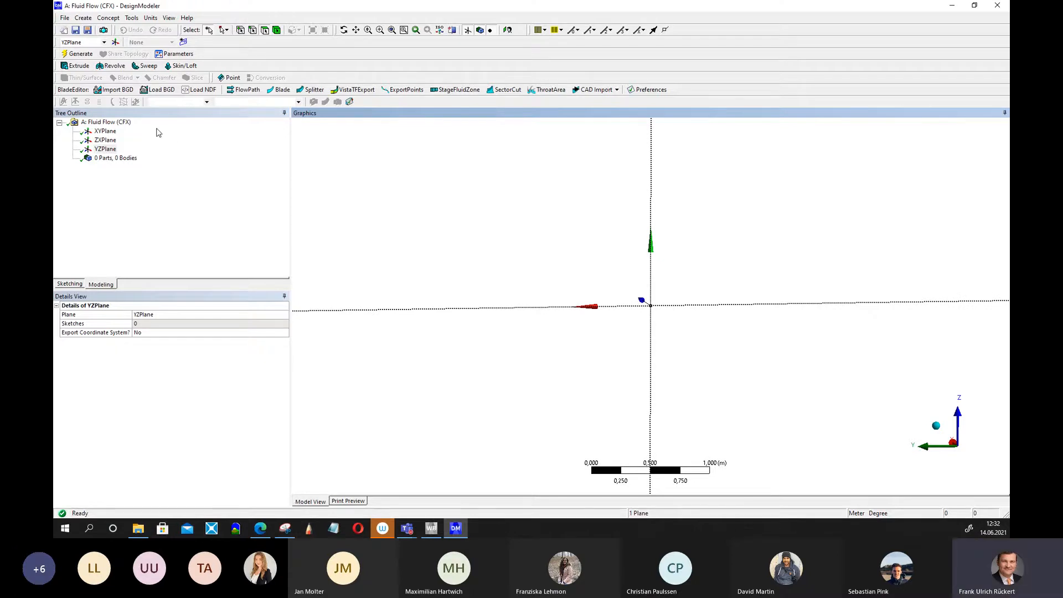
left_click(70, 284)
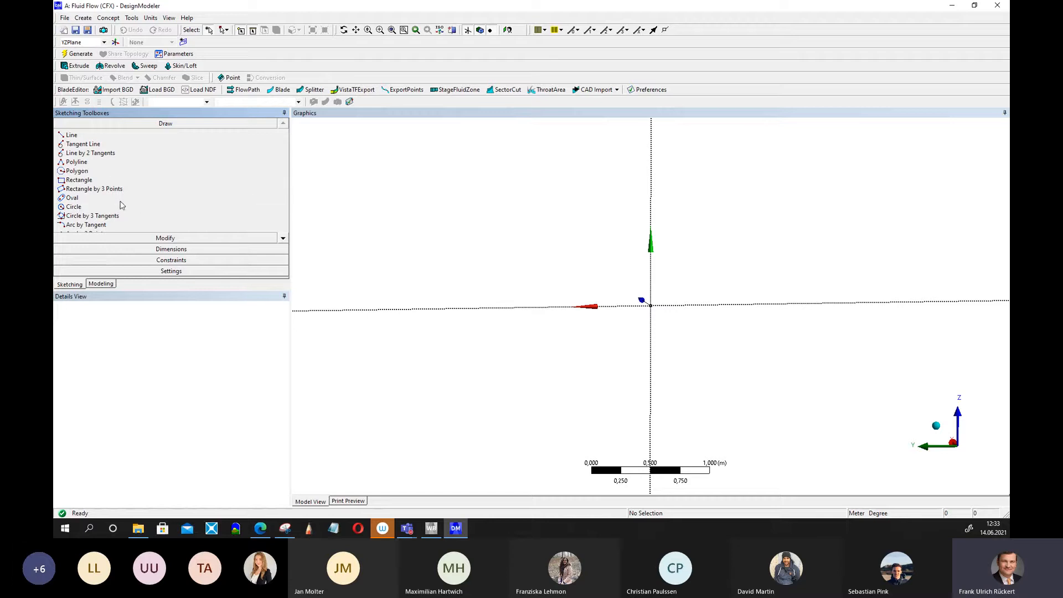
left_click(72, 135)
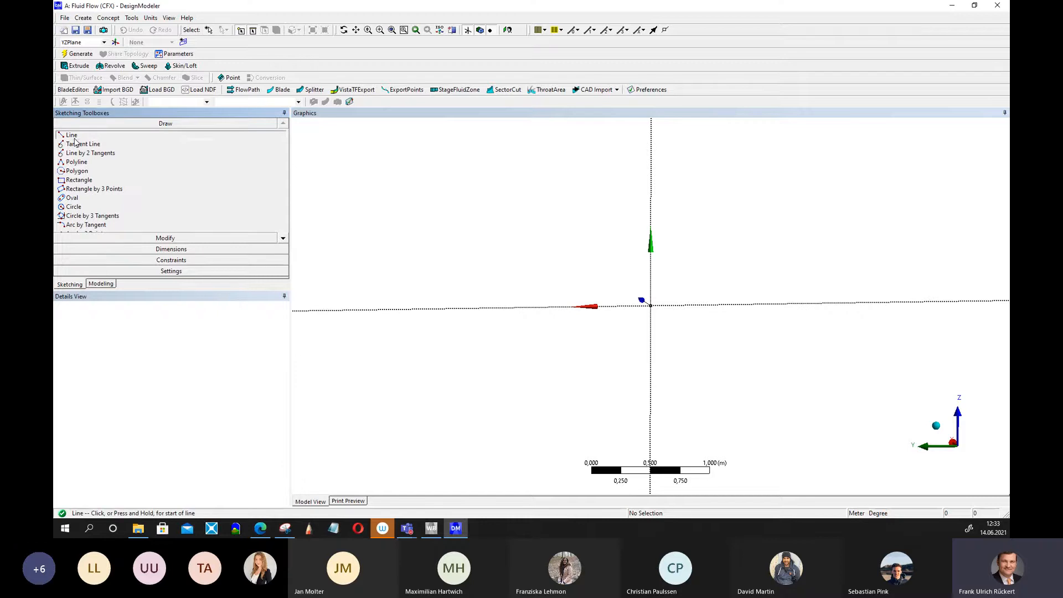
left_click(543, 323)
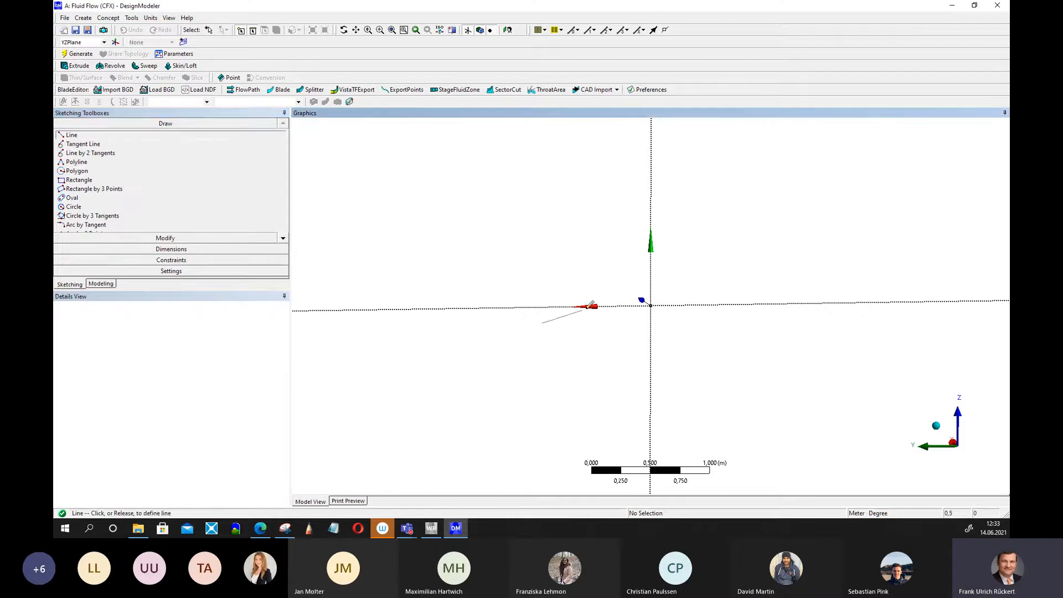
left_click(662, 294)
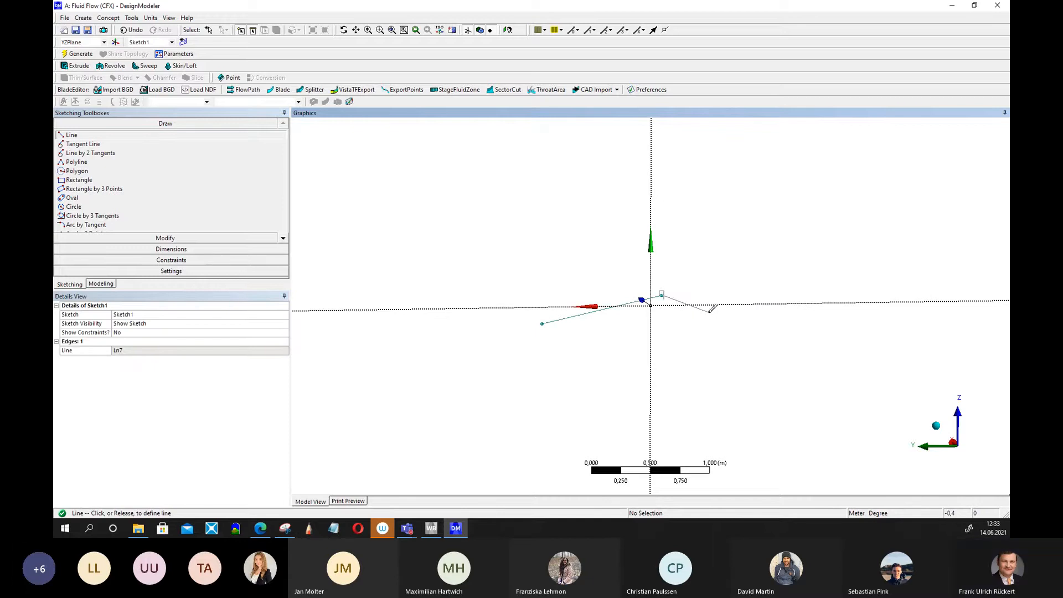
left_click(709, 313)
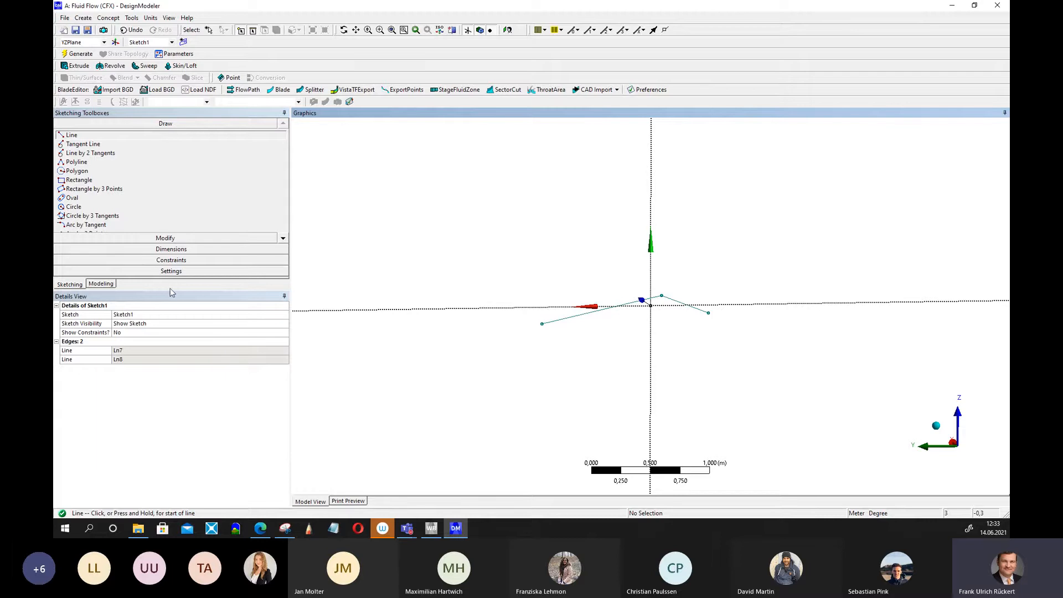
Close the airfoil profile with two open splines, one around the trailing edge and one over the top to the leading point.
left_click_drag(170, 290, 170, 375)
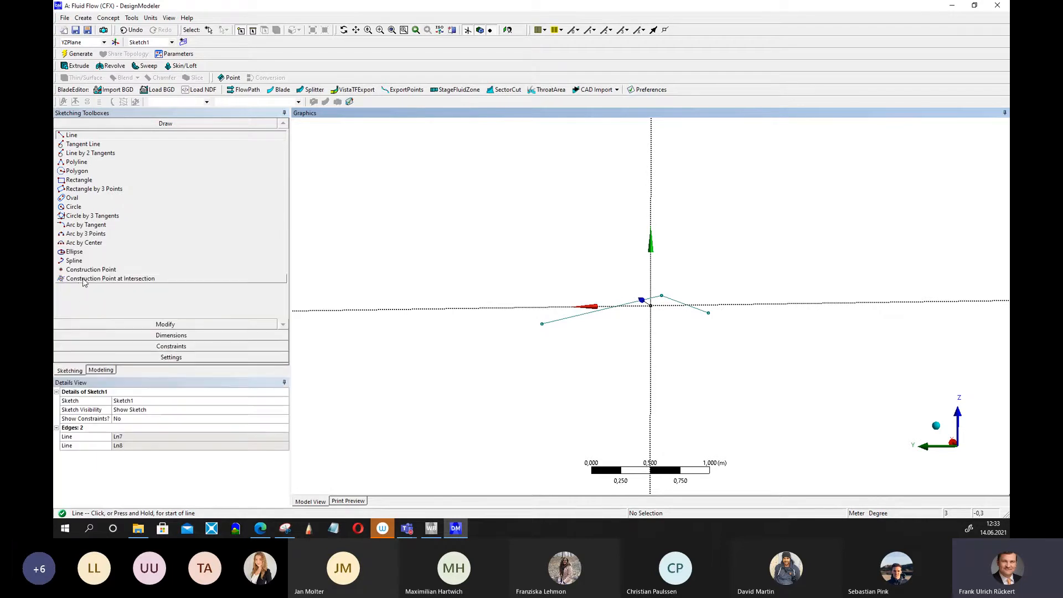
left_click(74, 260)
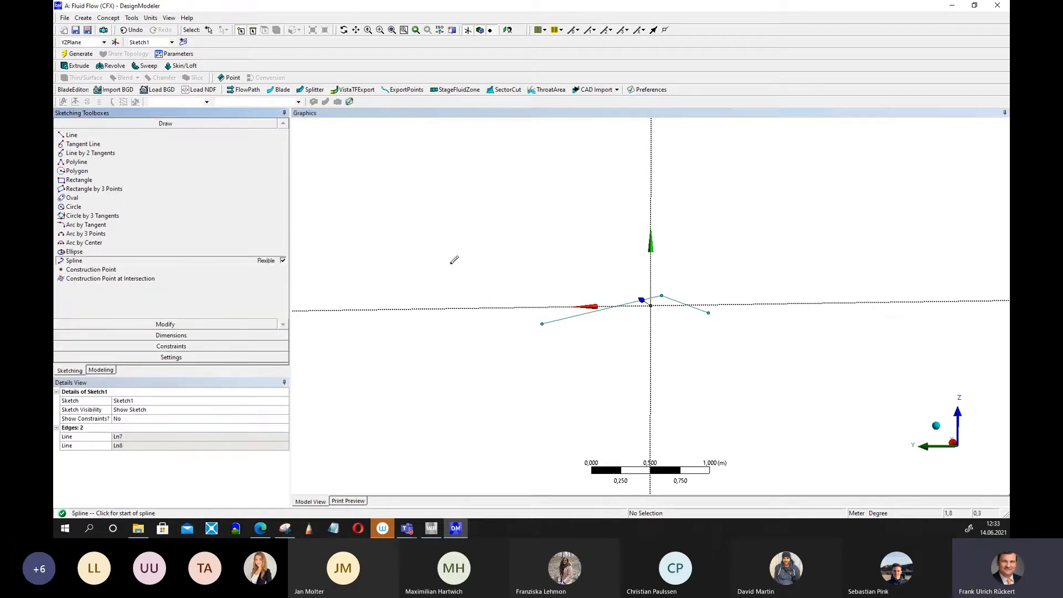
left_click(710, 312)
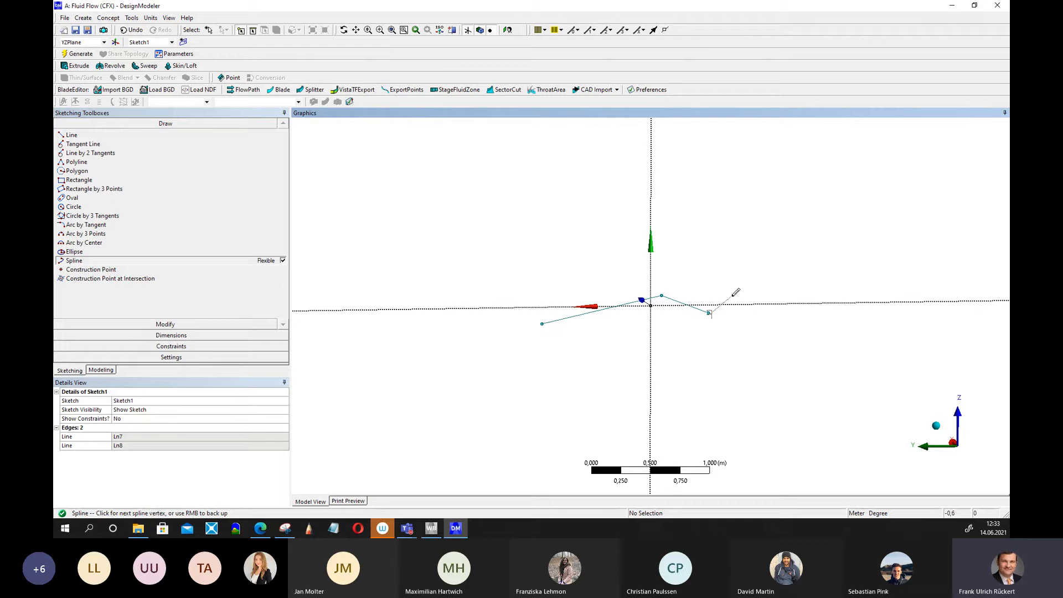
left_click(743, 298)
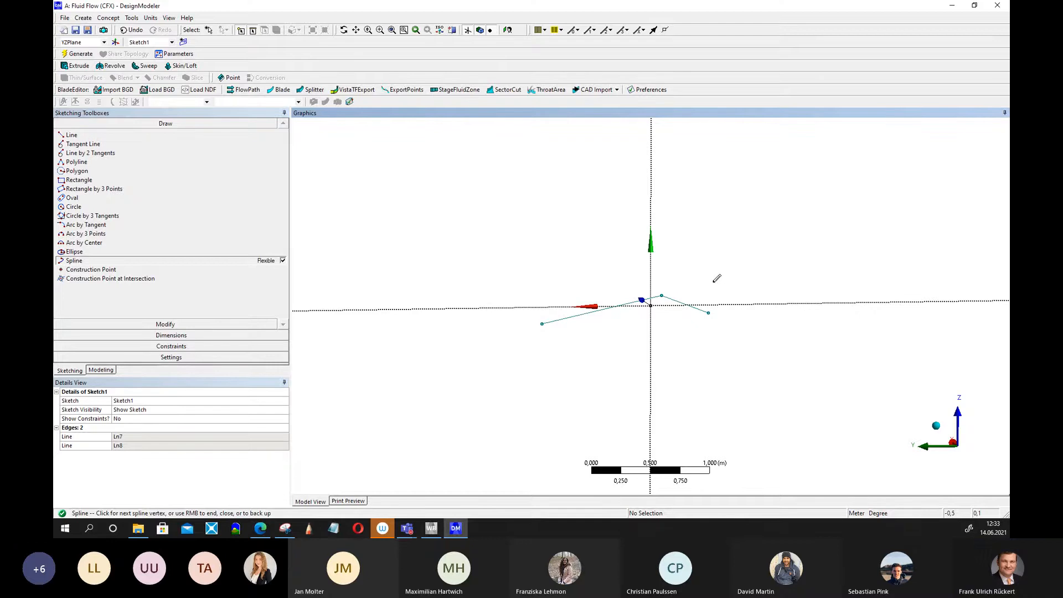
right_click(713, 283)
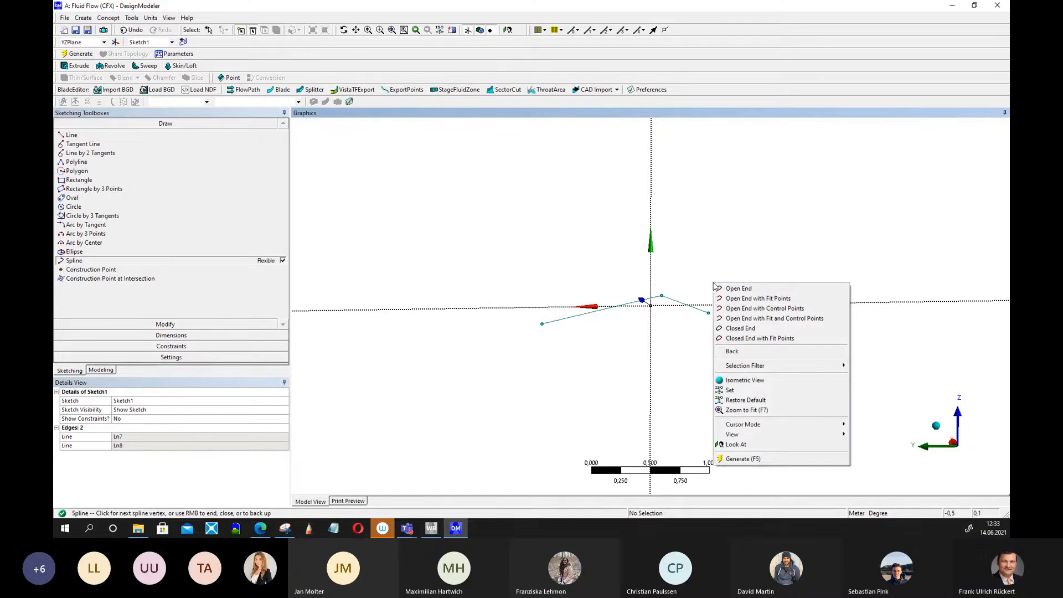
left_click(744, 290)
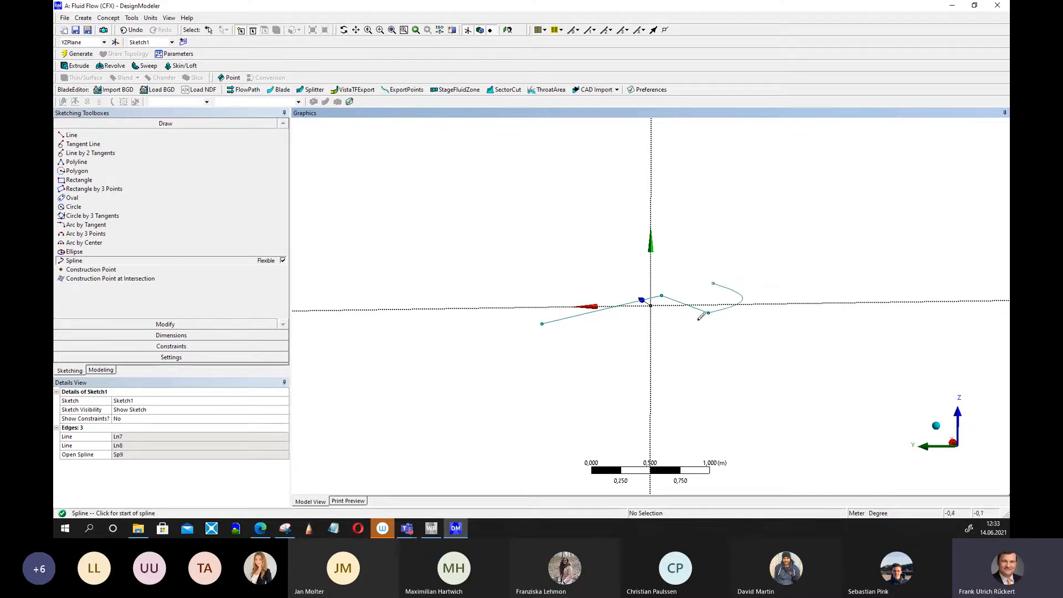
left_click(712, 281)
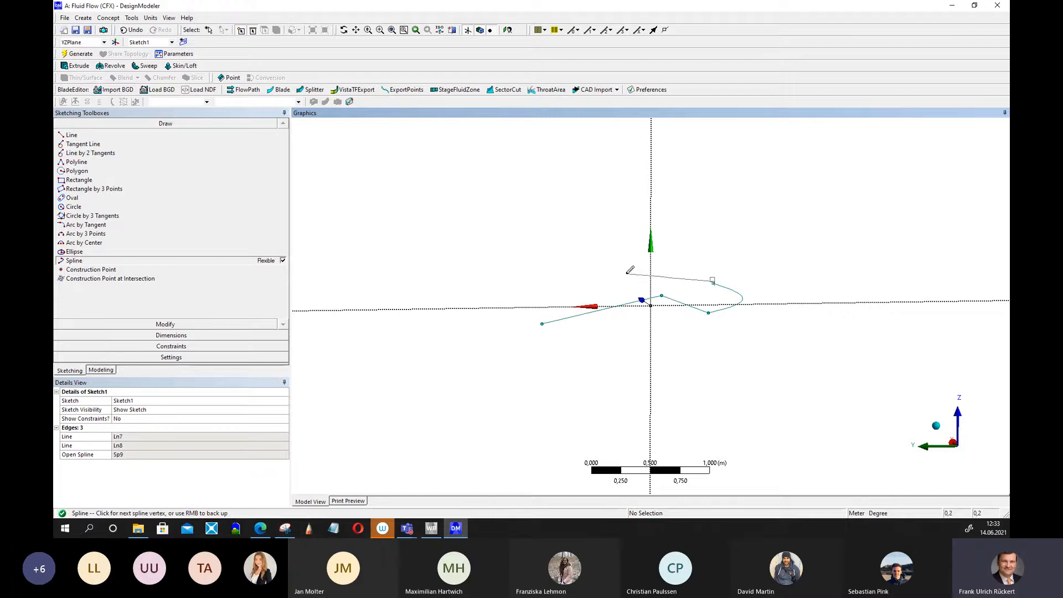
left_click(653, 272)
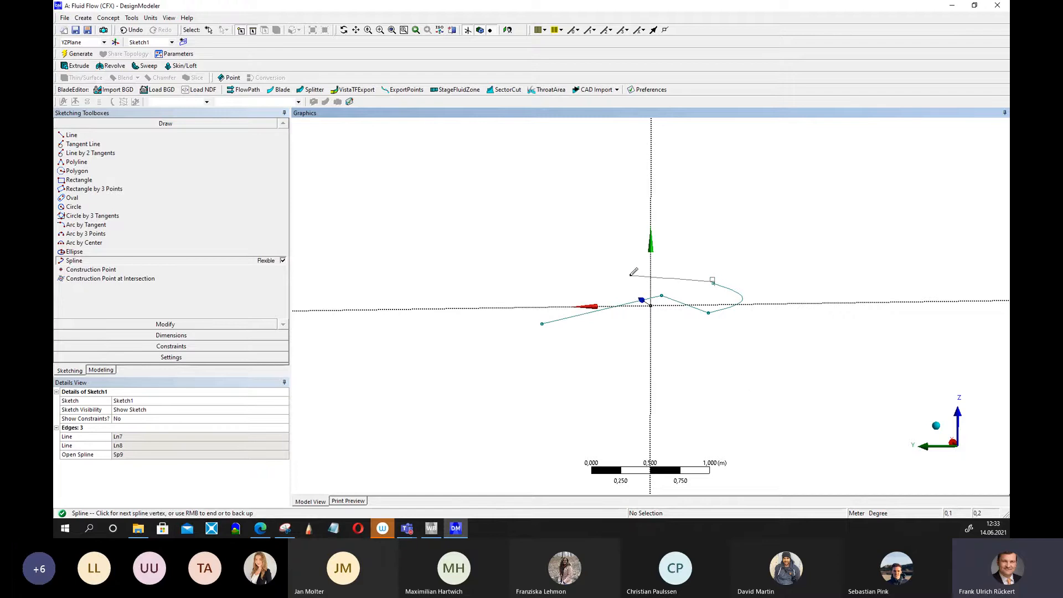
right_click(543, 320)
left_click(581, 327)
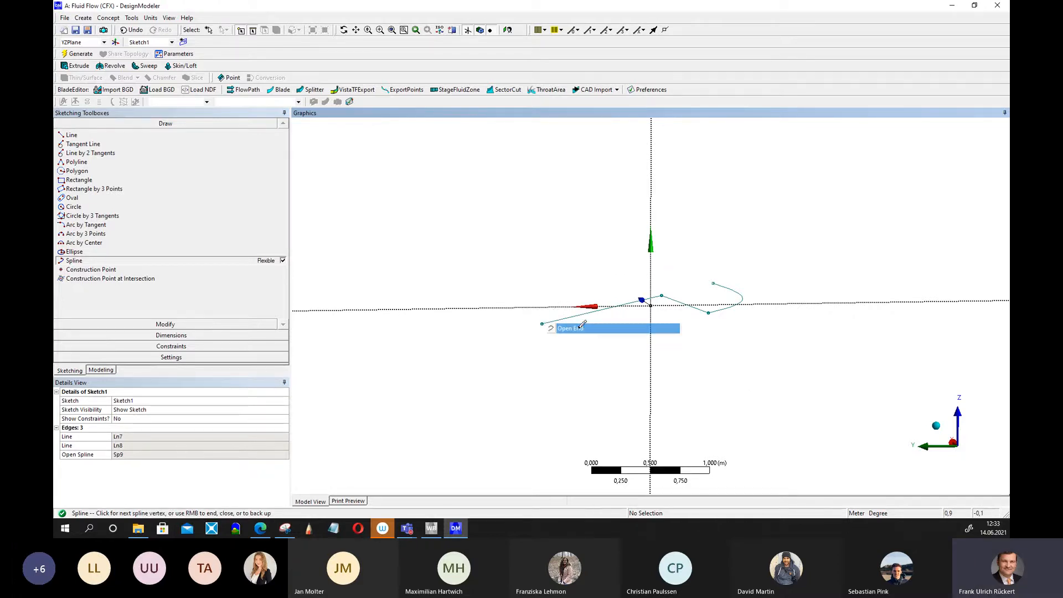
left_click(581, 328)
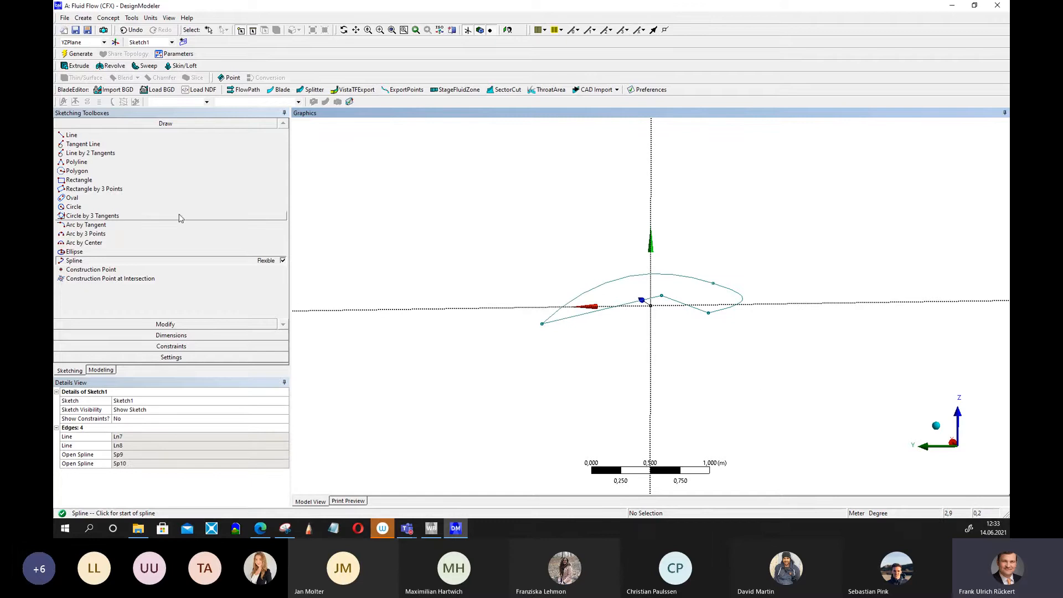
Drag the underside's middle vertex rearward to reshape the airfoil profile.
left_click(122, 323)
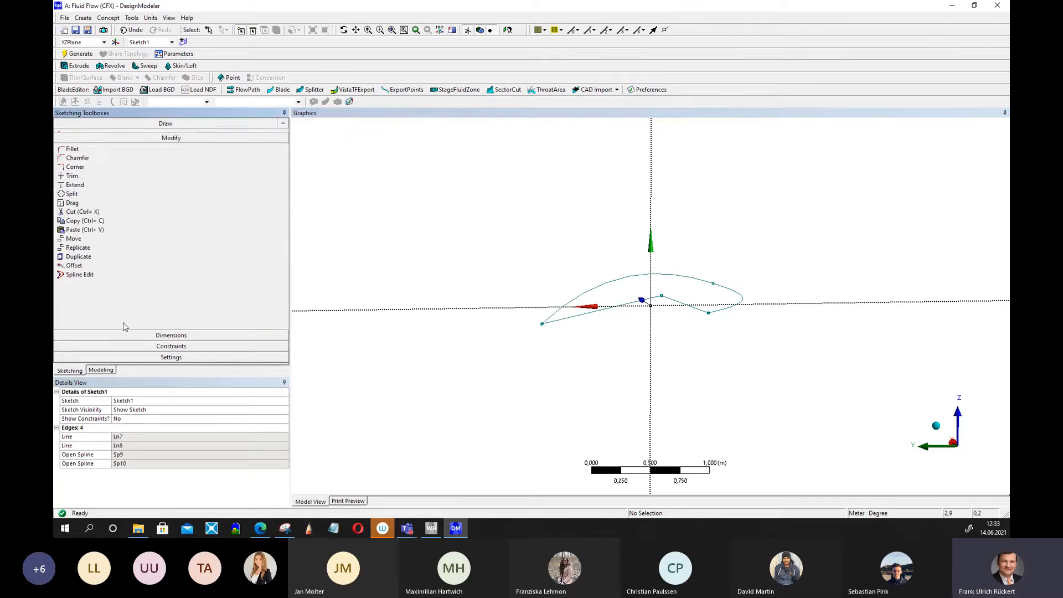
left_click(83, 202)
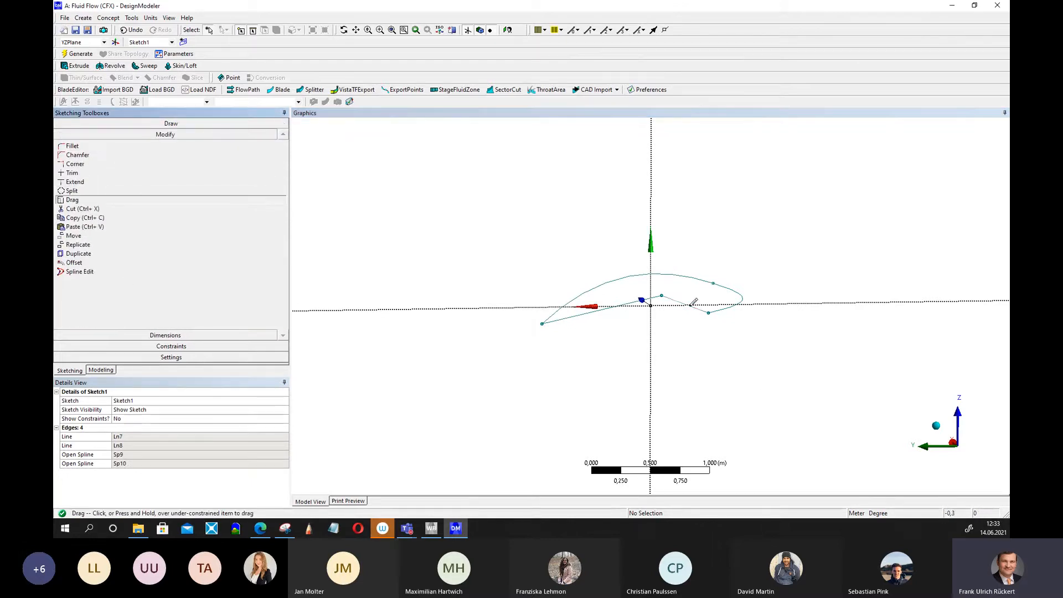
mouse_move(661, 296)
left_mouse_down()
mouse_move(715, 277)
mouse_move(673, 289)
mouse_move(709, 288)
mouse_move(707, 280)
mouse_move(718, 305)
left_mouse_up()
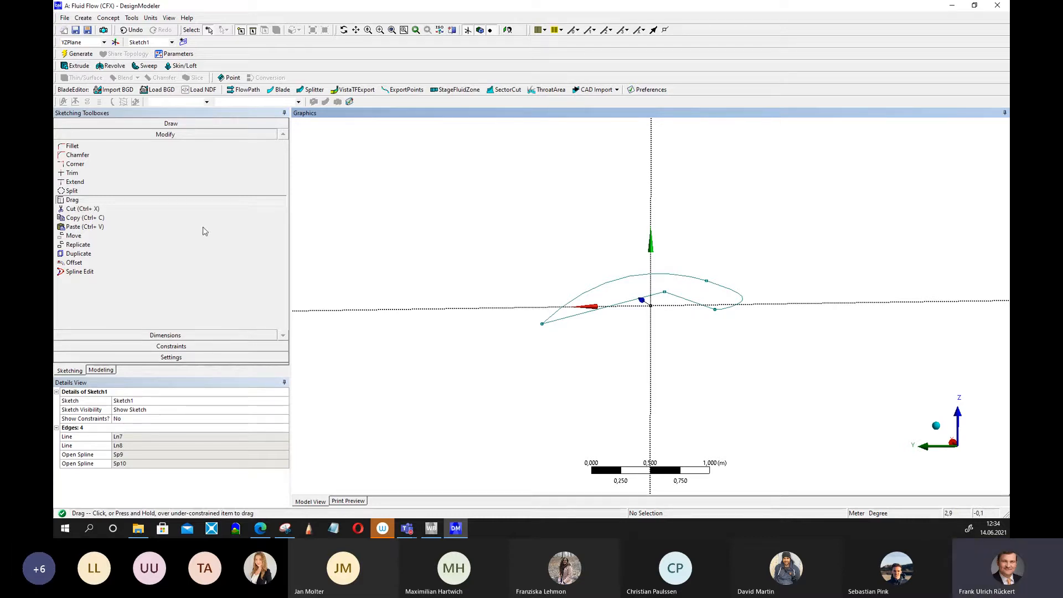
Extrude the airfoil sketch to a depth of 4 m.
left_click(78, 66)
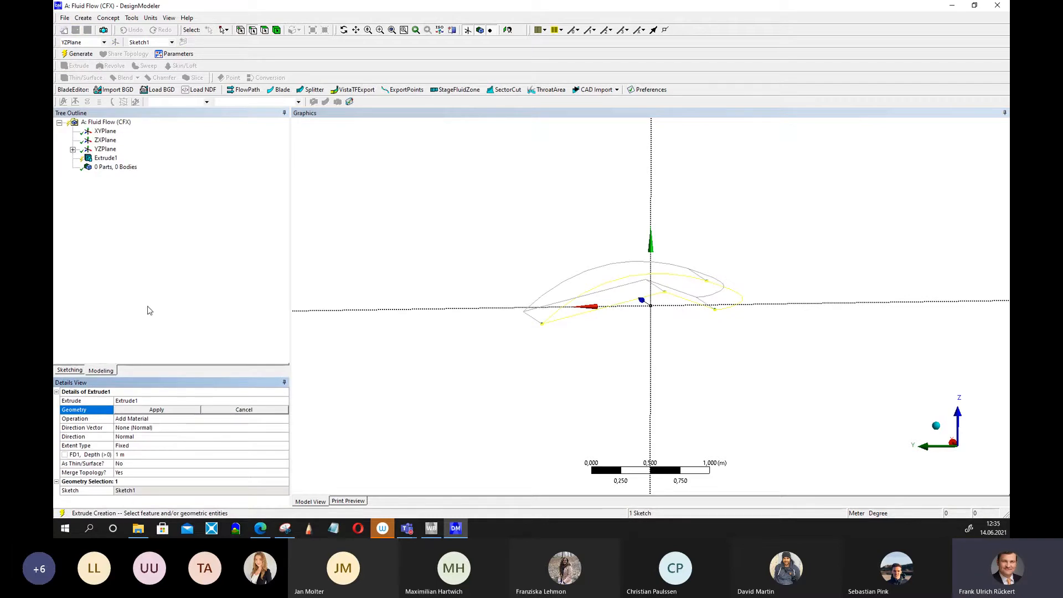
left_click(128, 454)
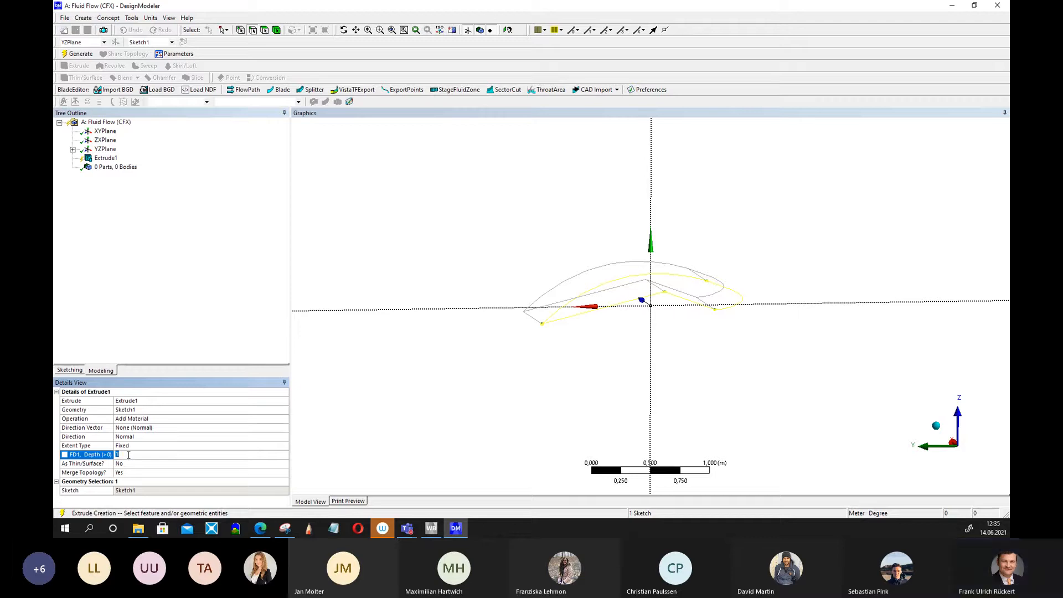
type("4")
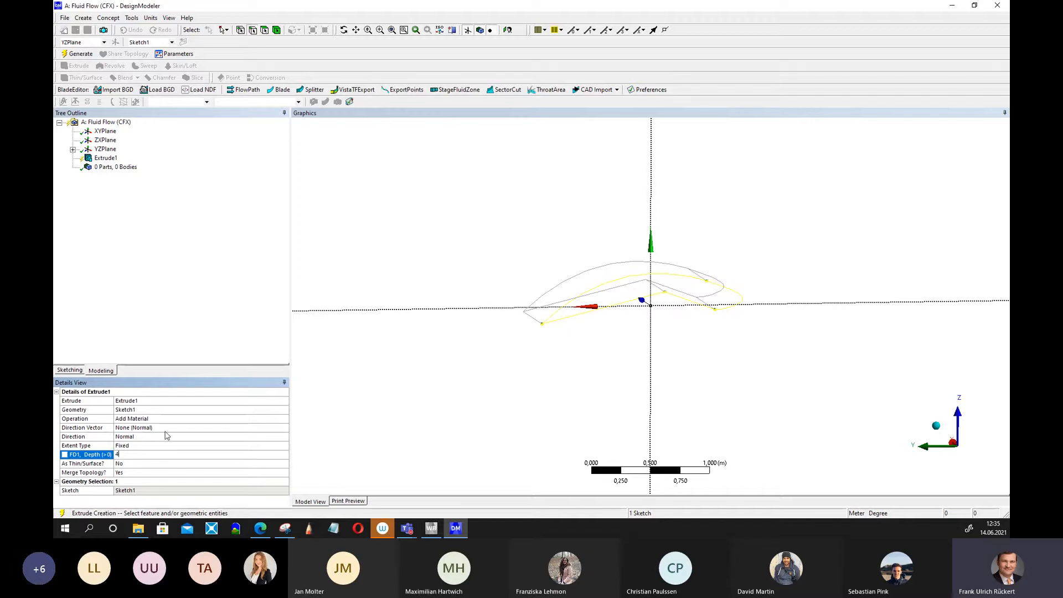
left_click(78, 53)
middle_click_drag(412, 345, 483, 383)
scroll(550, 377, "down", 3)
scroll(550, 377, "down", 2)
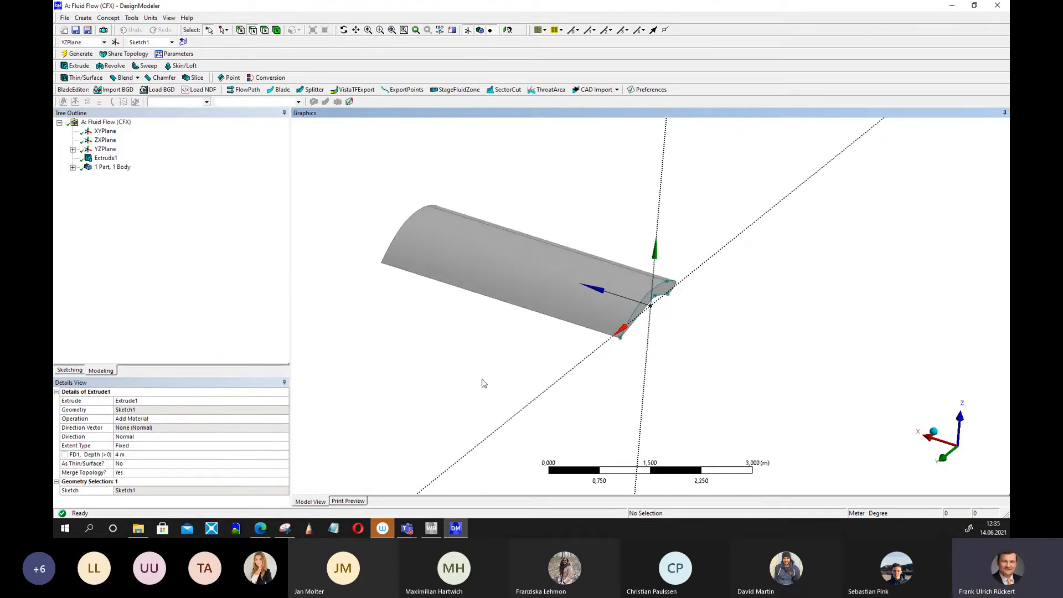
Set the extrusion depth to 5 m and regenerate the wing.
left_click(129, 454)
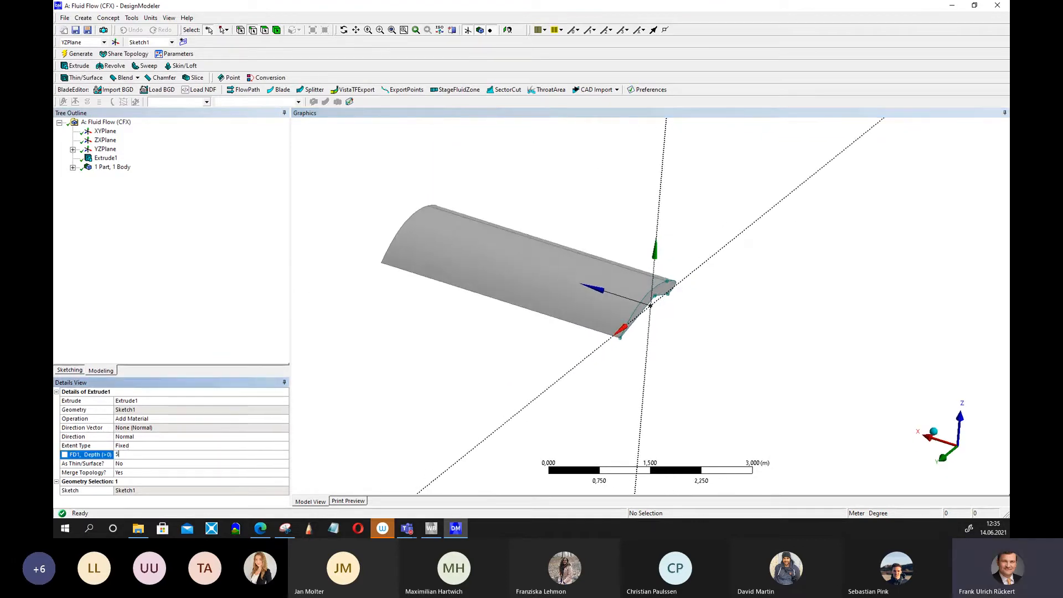
key("Return")
left_click(78, 53)
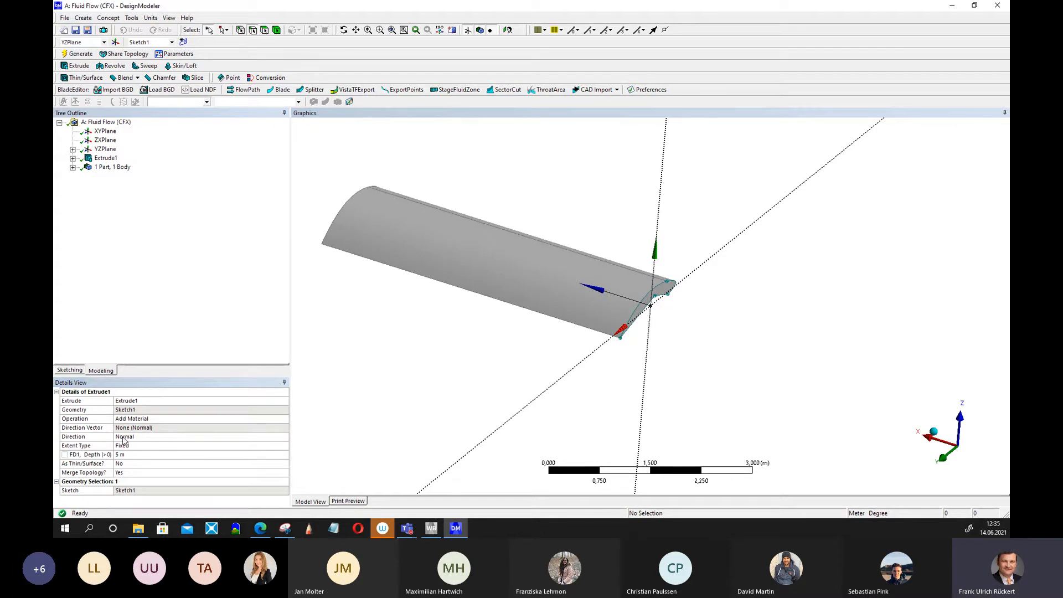
Change the extrusion direction to Both - Symmetric and regenerate the wing.
left_click(151, 441)
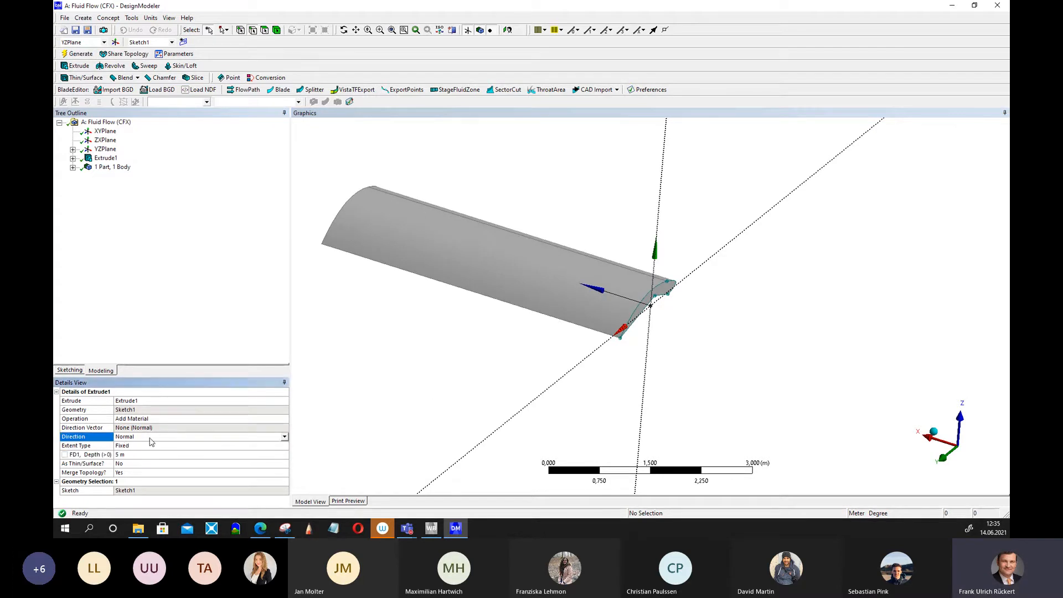
left_click(284, 437)
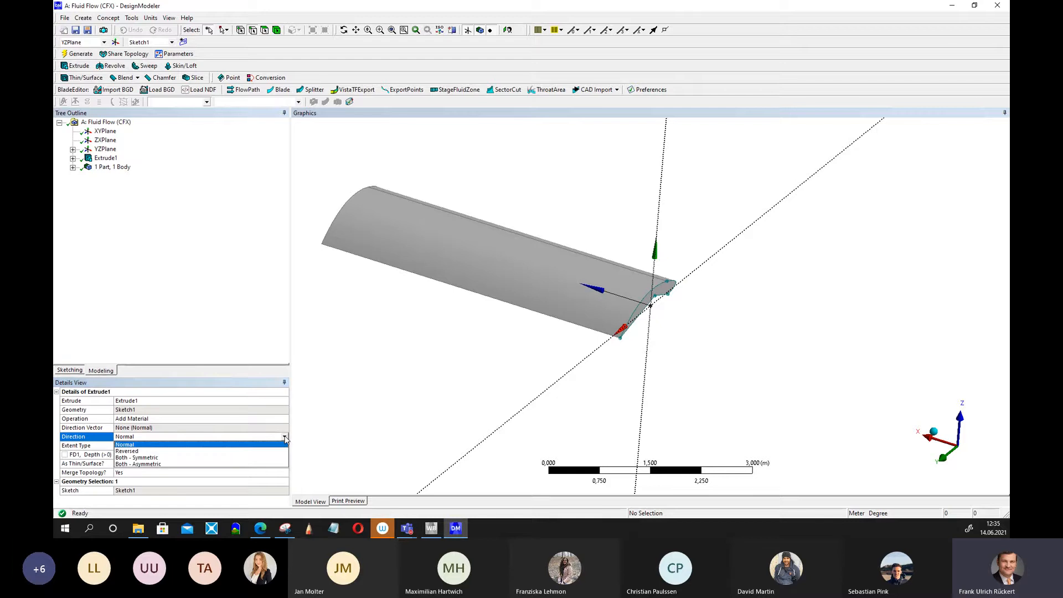
left_click(209, 460)
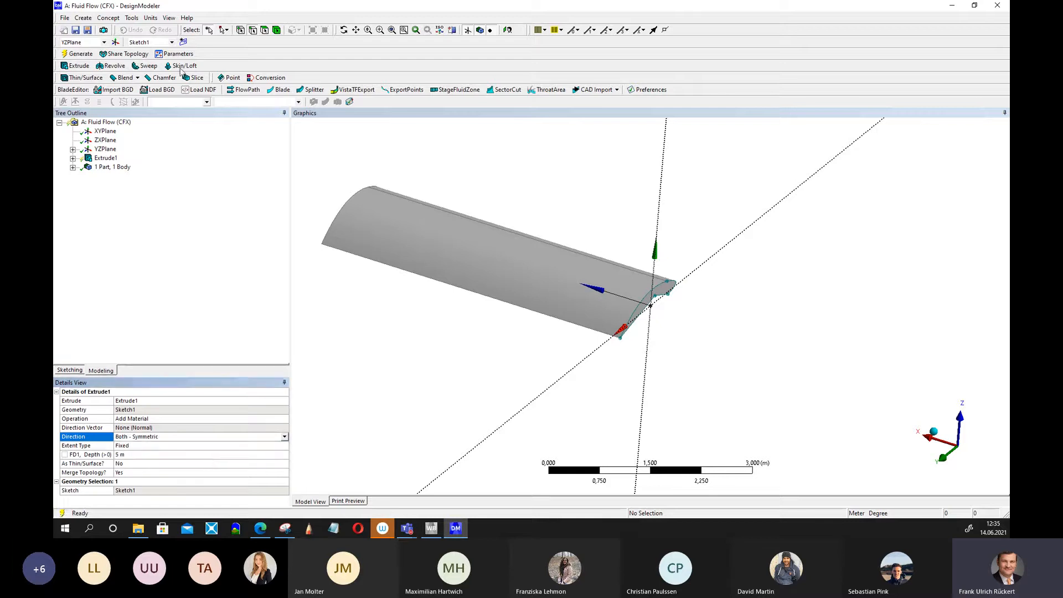
left_click(83, 58)
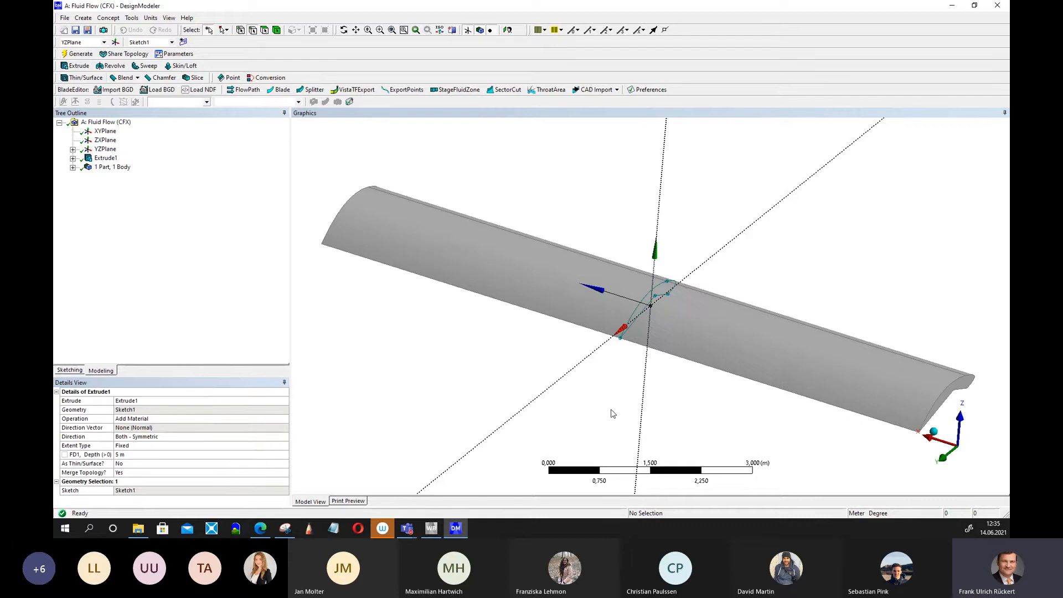
middle_click_drag(612, 410, 405, 424)
mouse_move(697, 377)
middle_mouse_down()
mouse_move(717, 349)
mouse_move(693, 372)
middle_mouse_up()
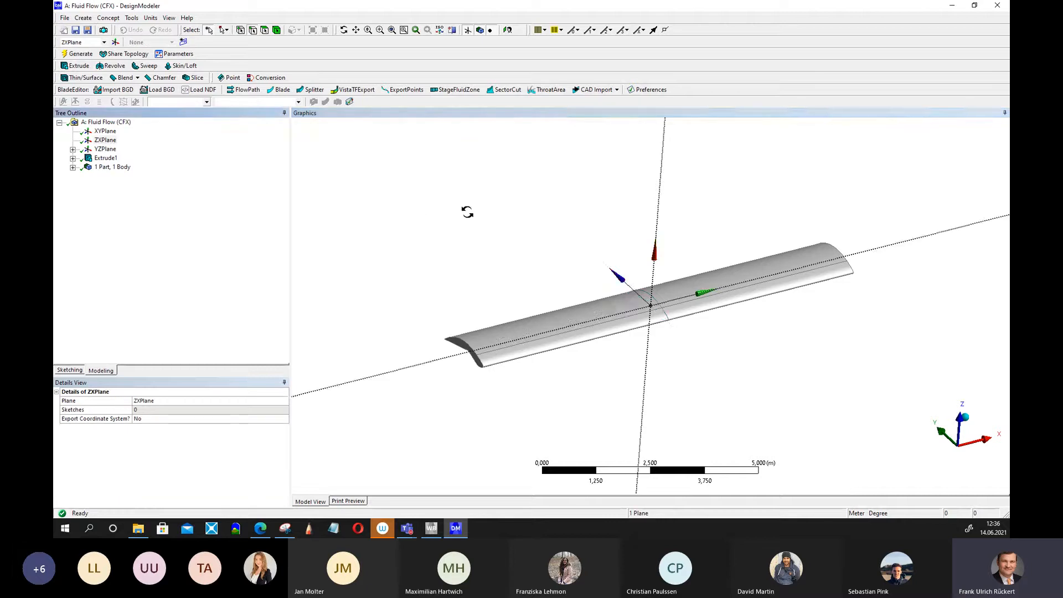
middle_click_drag(465, 211, 438, 194)
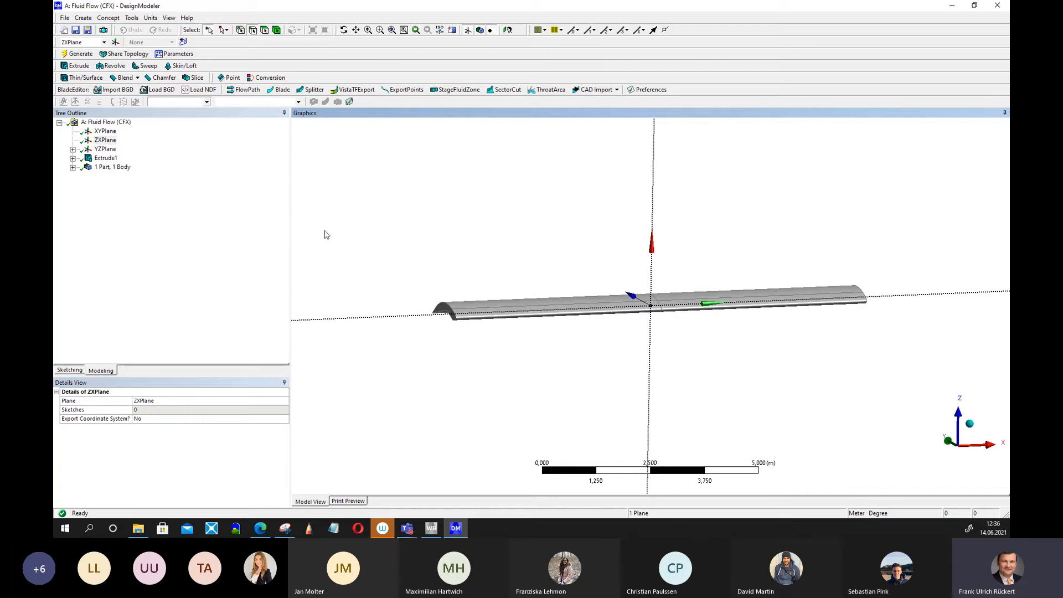
Sketch a circle on the ZXPlane centred on the origin, about 1.85 m in diameter.
left_click(69, 370)
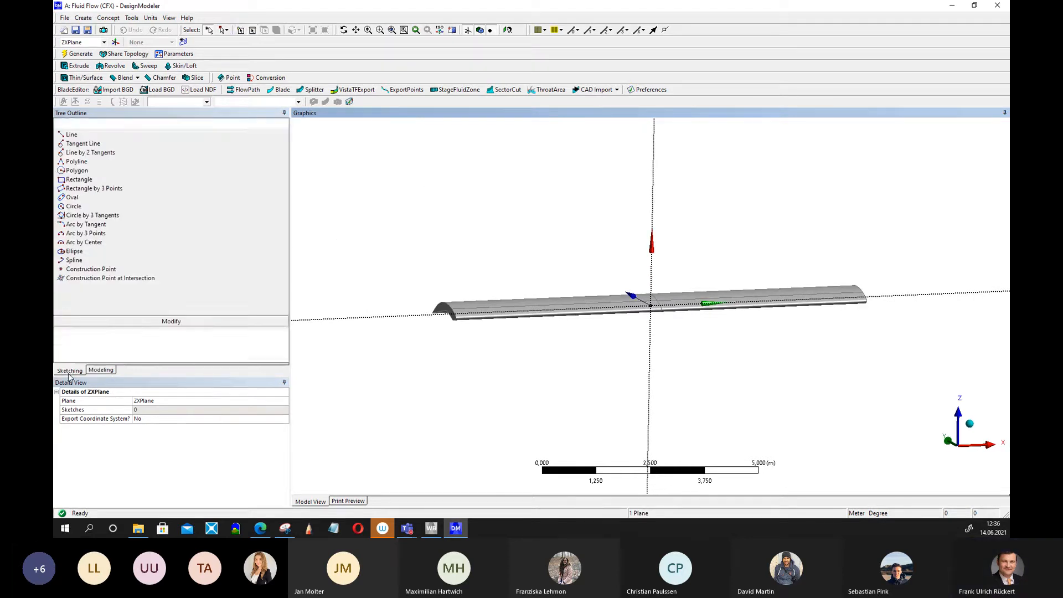
left_click(89, 206)
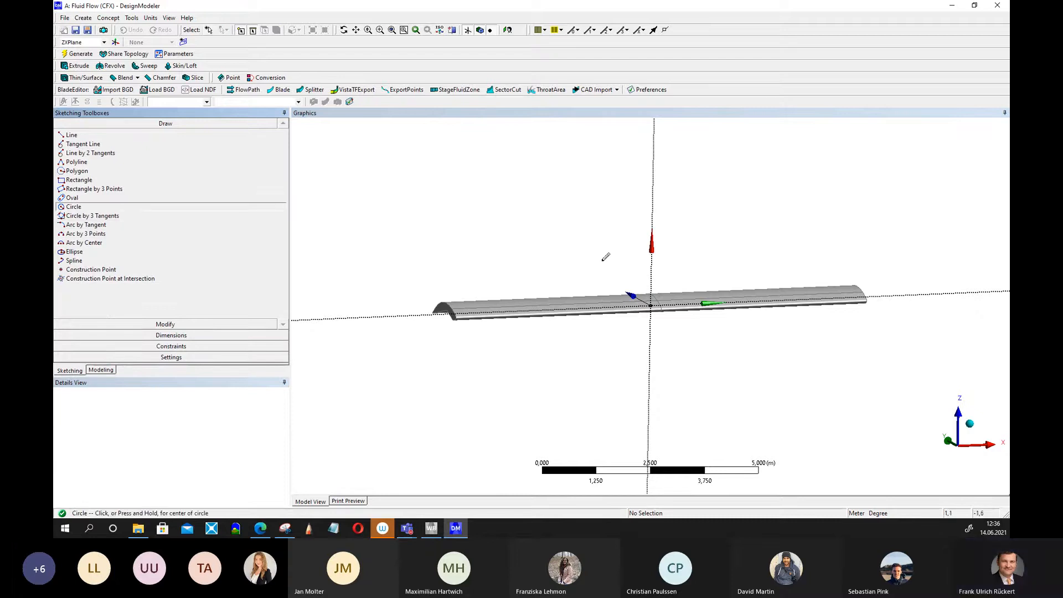
left_click(651, 284)
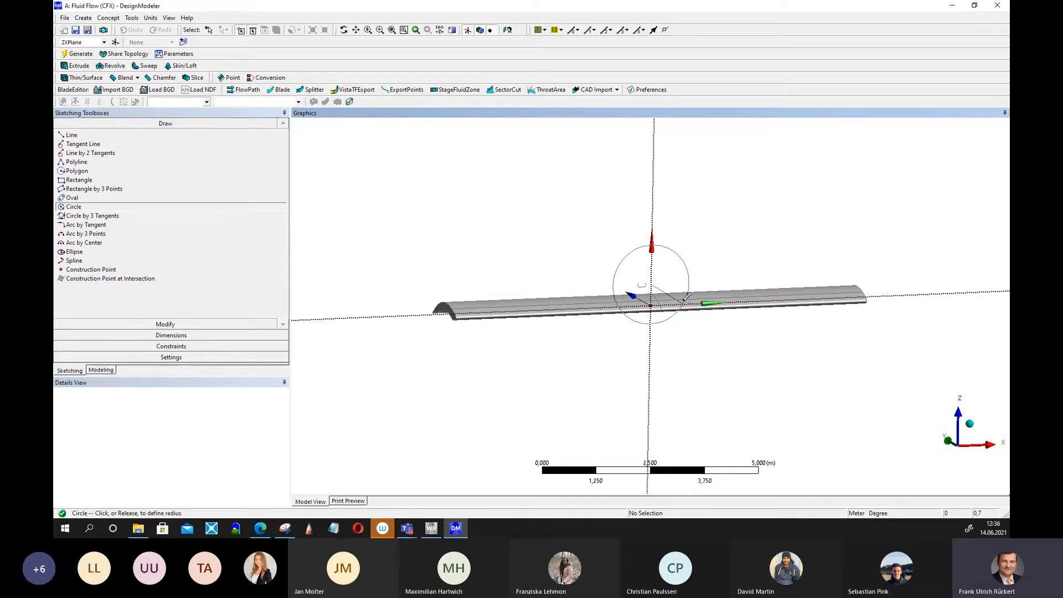
left_click(685, 299)
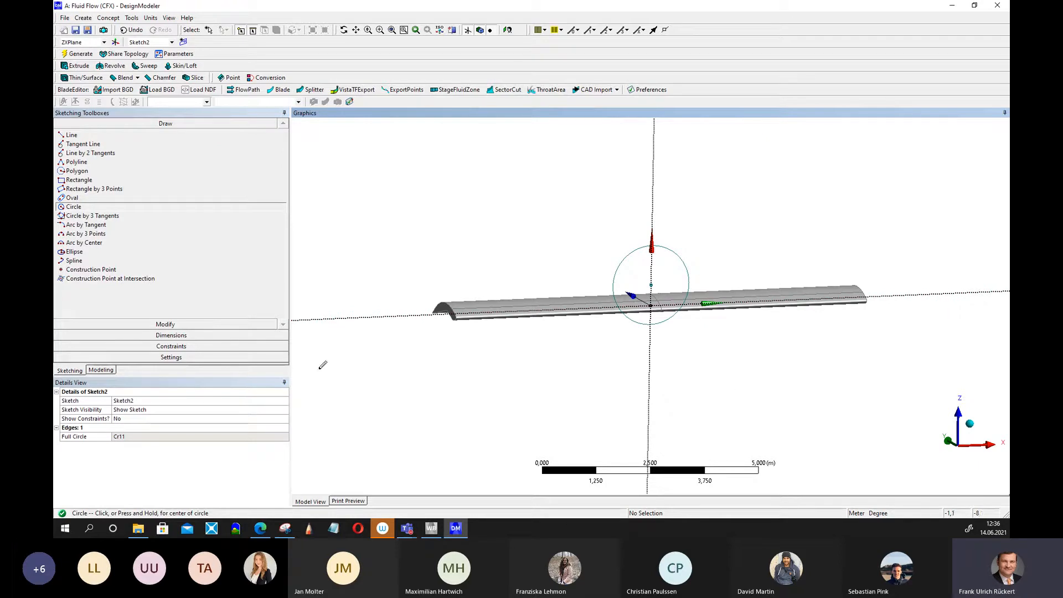
Extrude the circle sketch 5 m to form the fuselage cylinder.
left_click(78, 55)
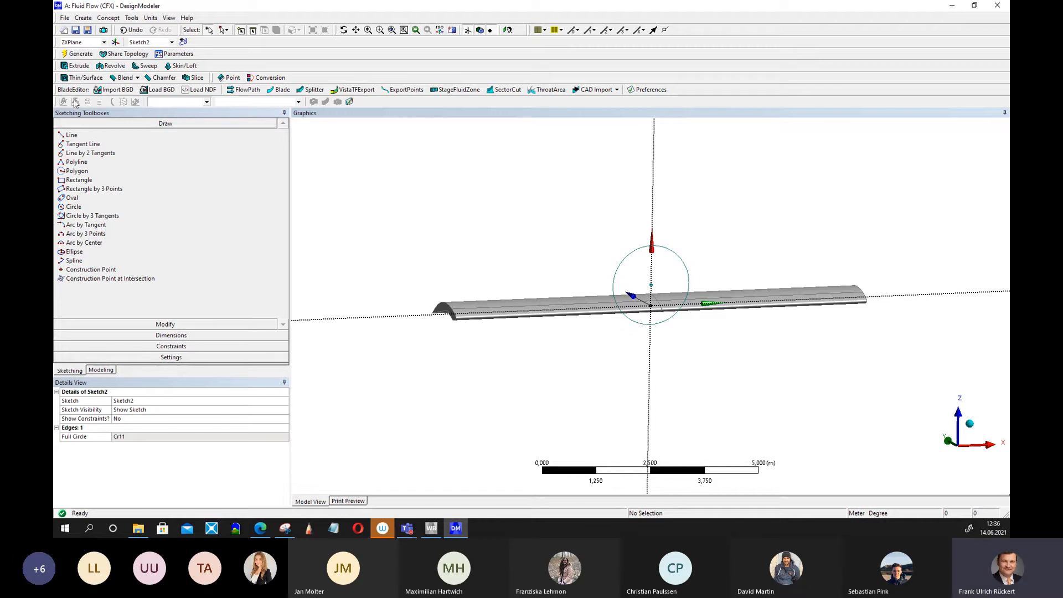
left_click(78, 66)
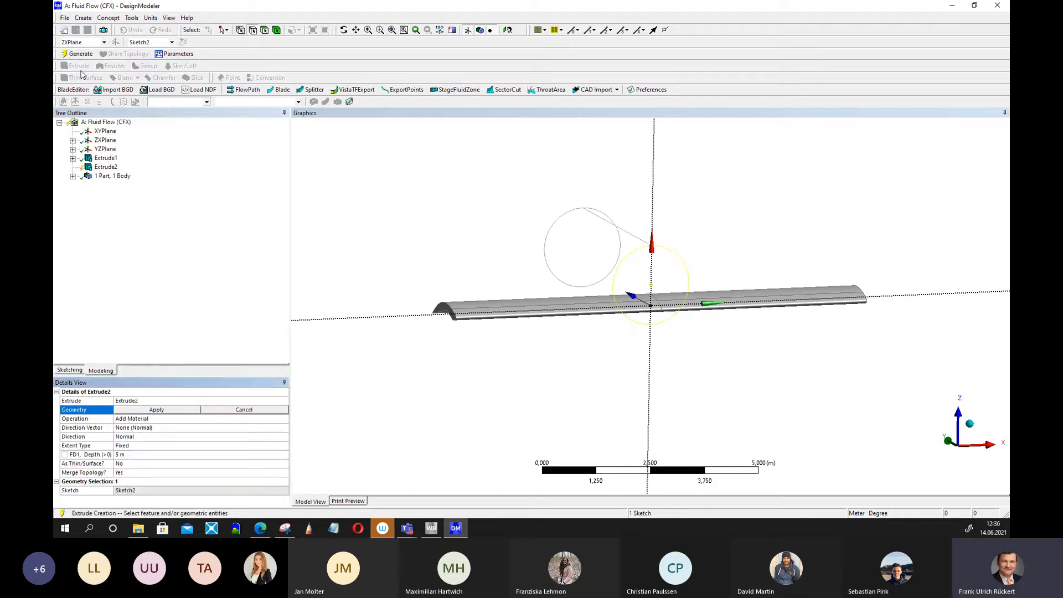
mouse_move(360, 225)
middle_mouse_down()
mouse_move(503, 225)
mouse_move(446, 230)
middle_mouse_up()
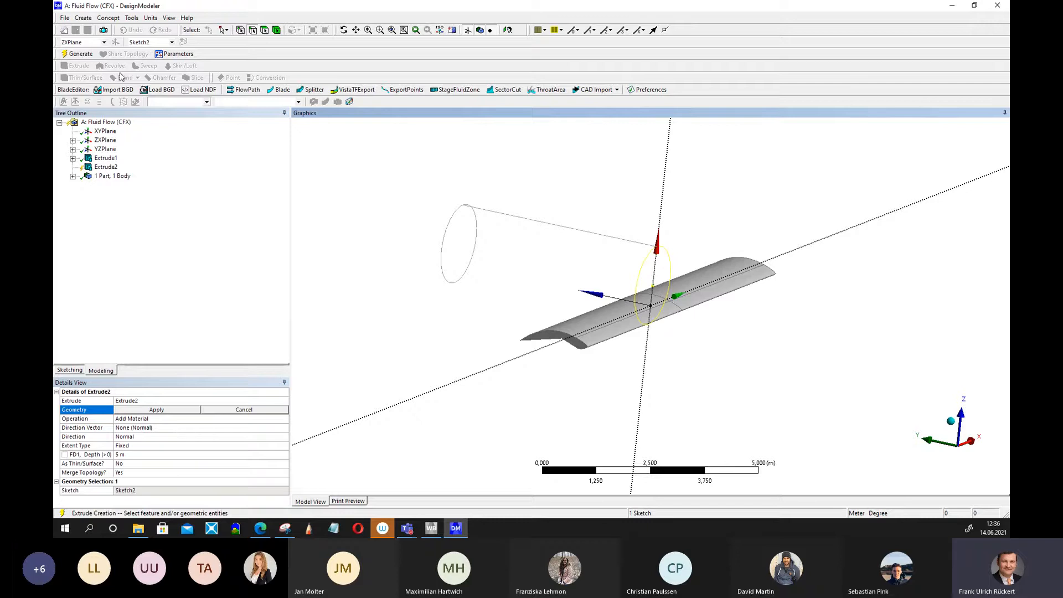
left_click(78, 54)
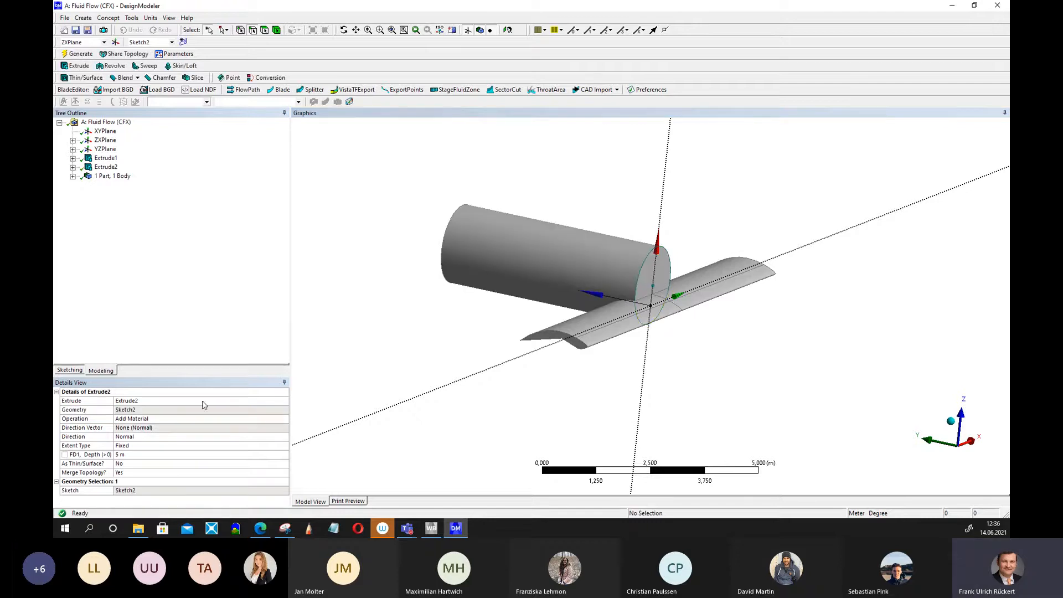
Set the fuselage extrusion direction to Both - Symmetric and regenerate.
left_click(153, 437)
left_click(284, 437)
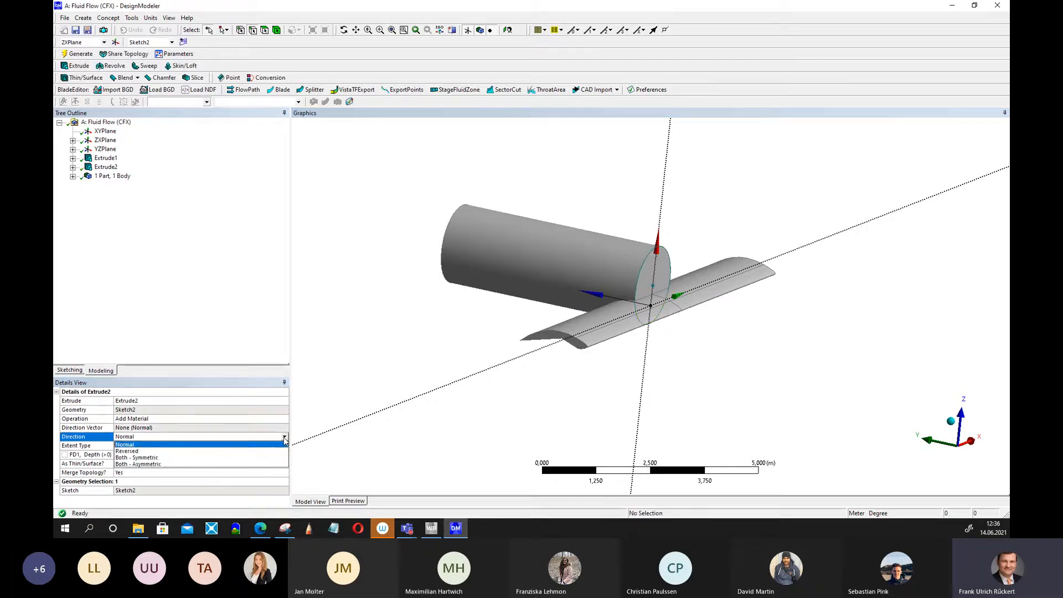
left_click(168, 458)
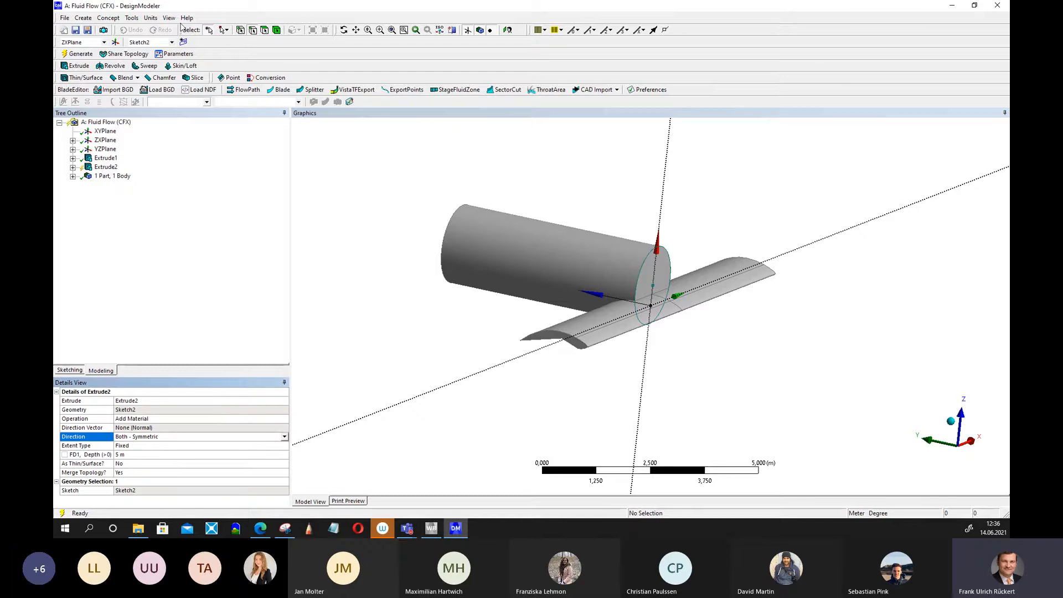
left_click(83, 53)
middle_click_drag(739, 210, 714, 178)
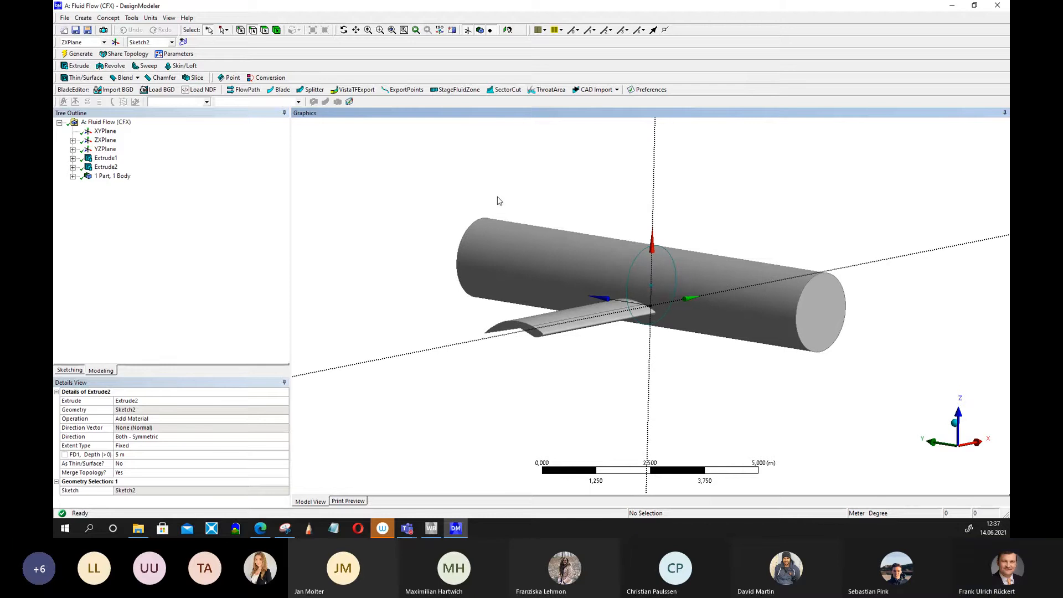
Add a diameter dimension to the fuselage circle, set it to 1.8 m, and regenerate.
left_click(69, 370)
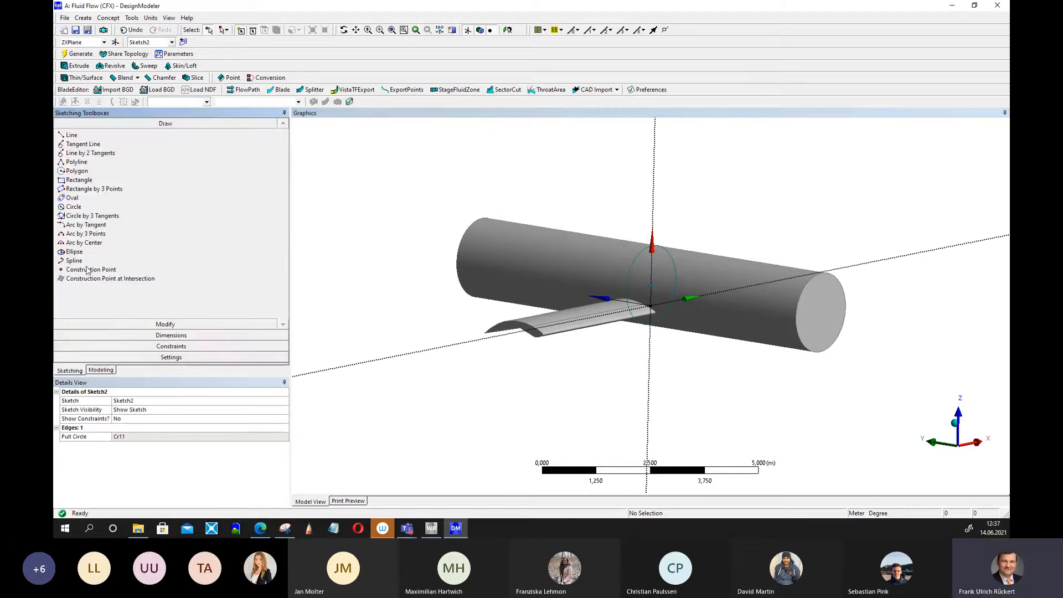
left_click(130, 334)
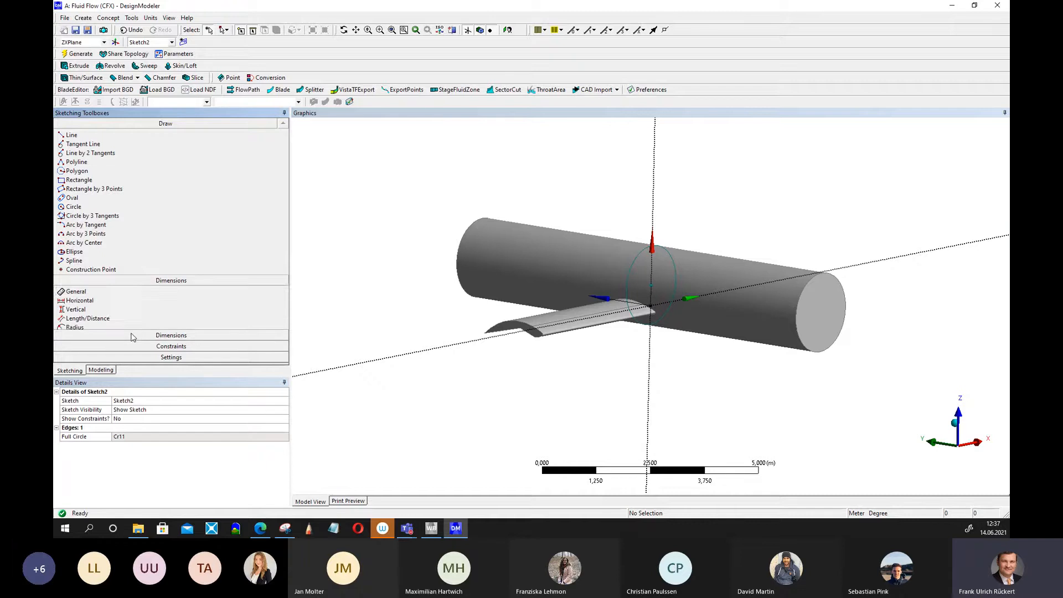
left_click(78, 202)
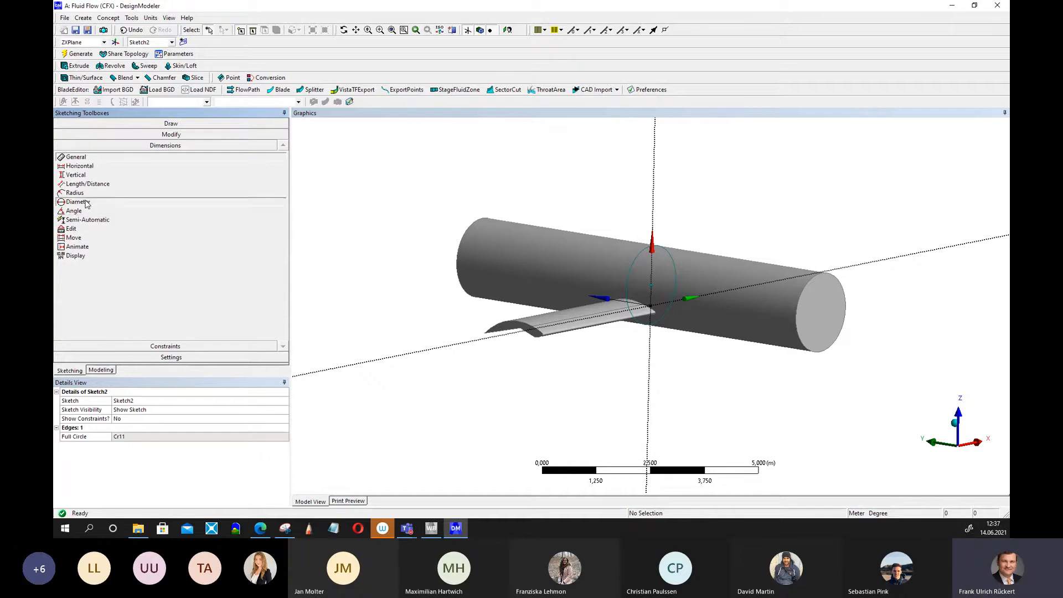
left_click(671, 257)
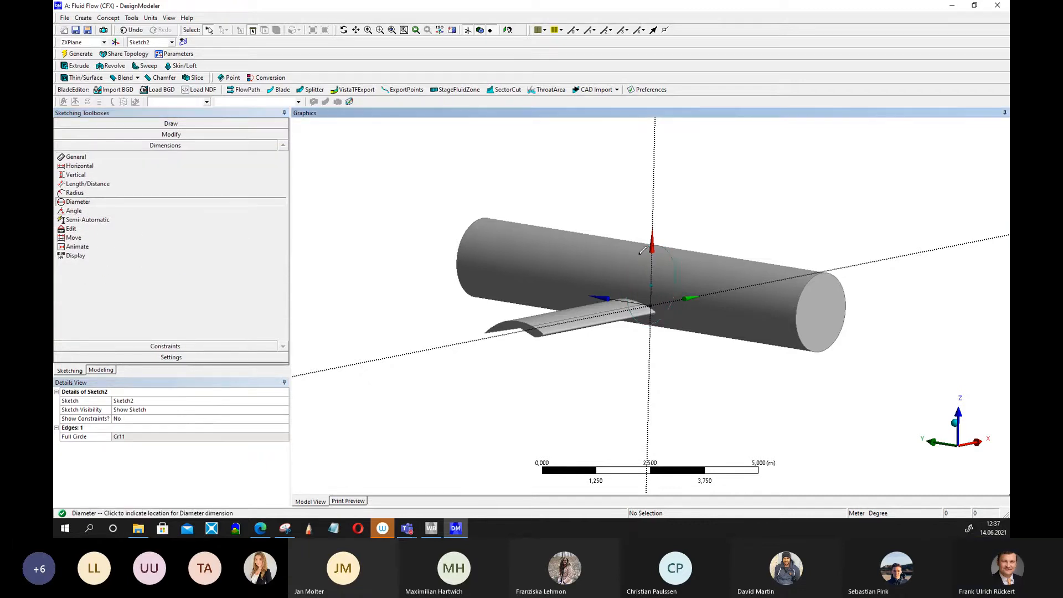
left_click(669, 237)
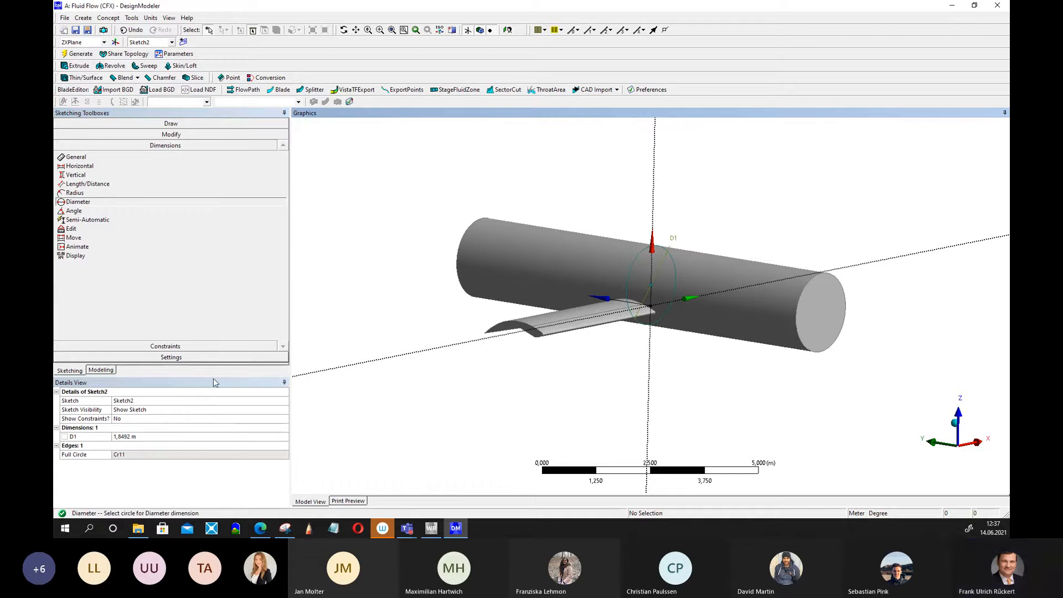
left_click(128, 437)
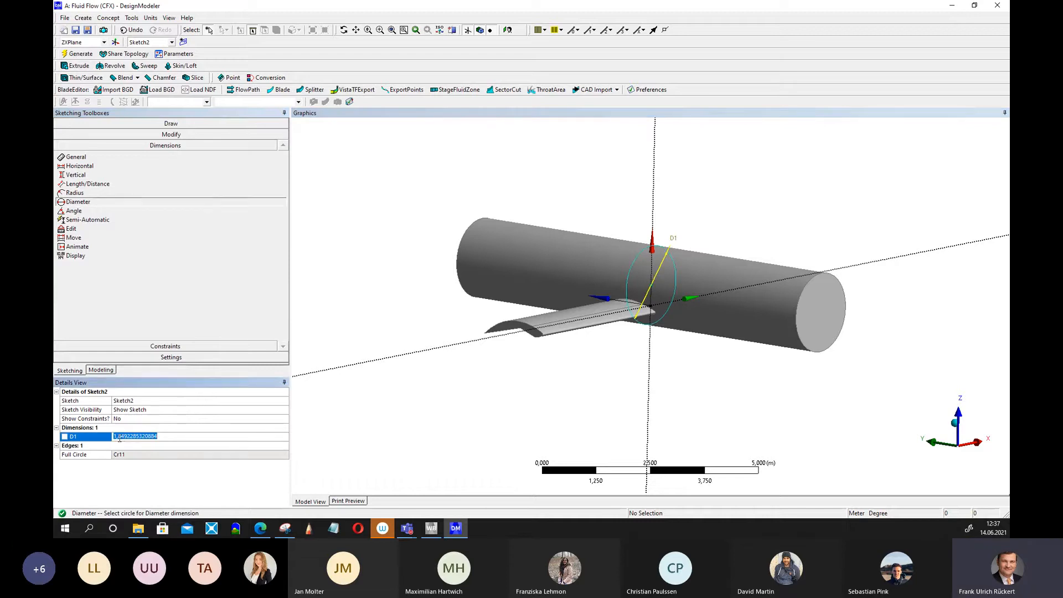
left_click_drag(119, 437, 167, 439)
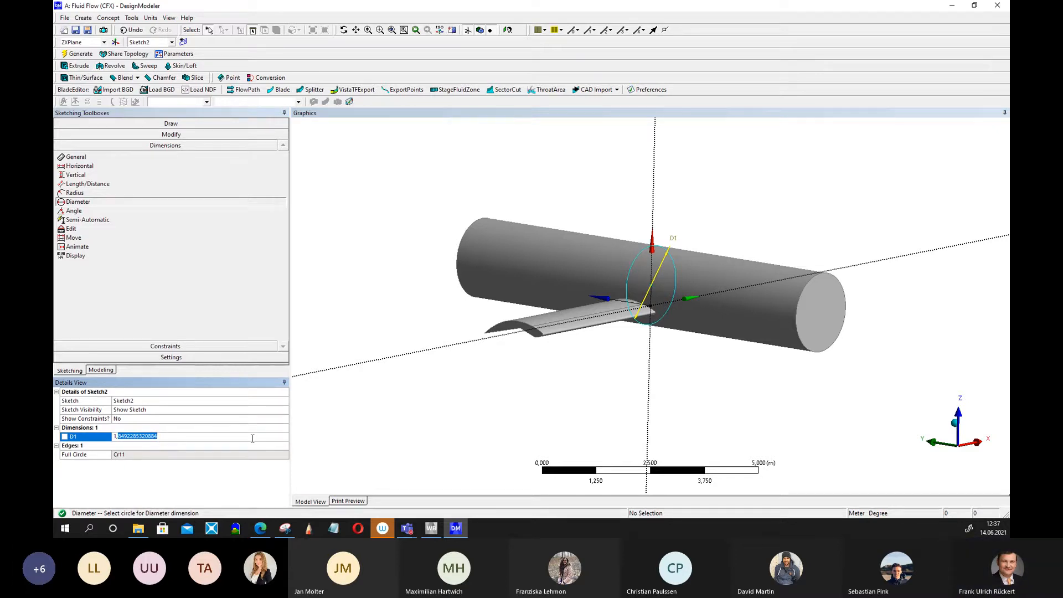
type("8")
key("Return")
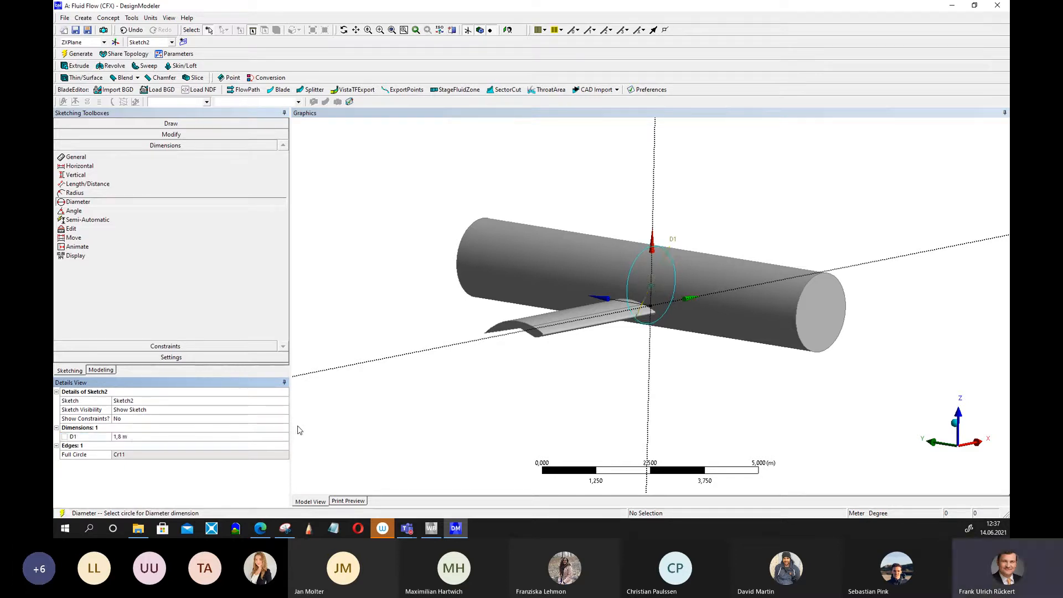
left_click(81, 54)
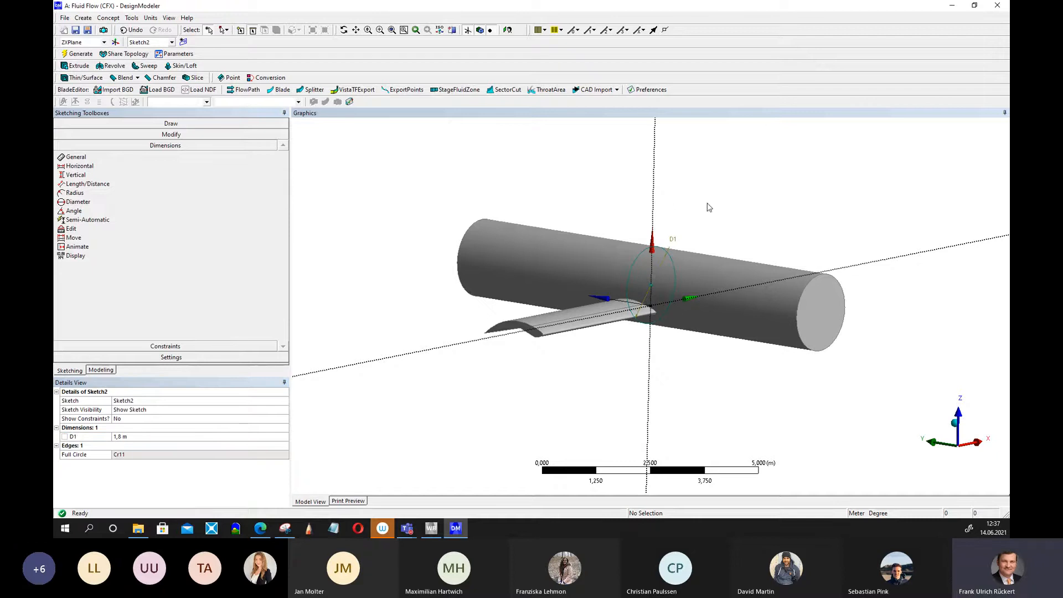
Round the fuselage's rear end edge with a fixed-radius blend of 0.8 m and regenerate.
middle_click_drag(708, 207, 729, 220)
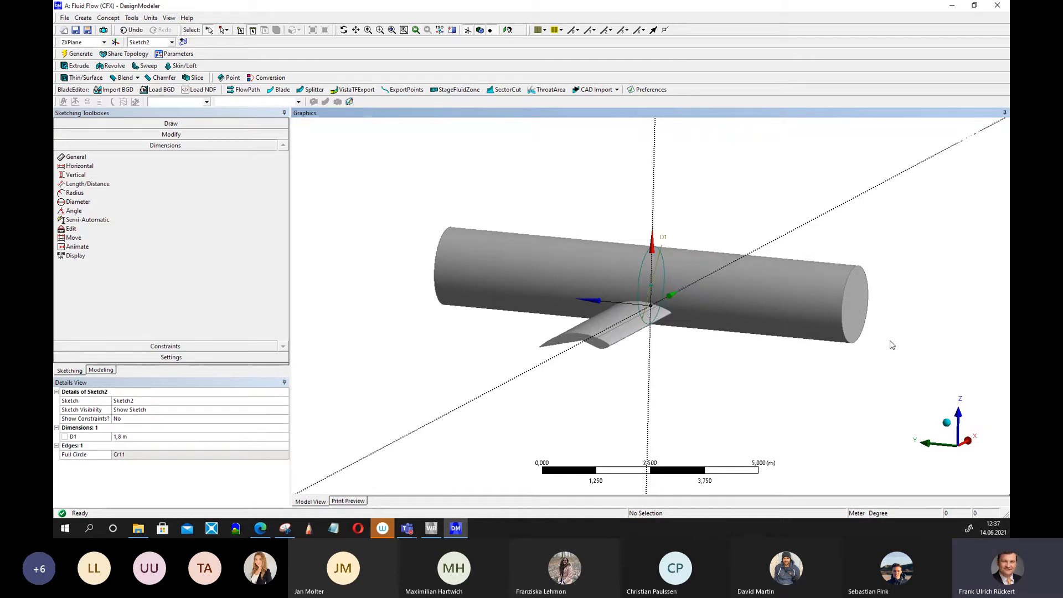
middle_click_drag(891, 345, 864, 343)
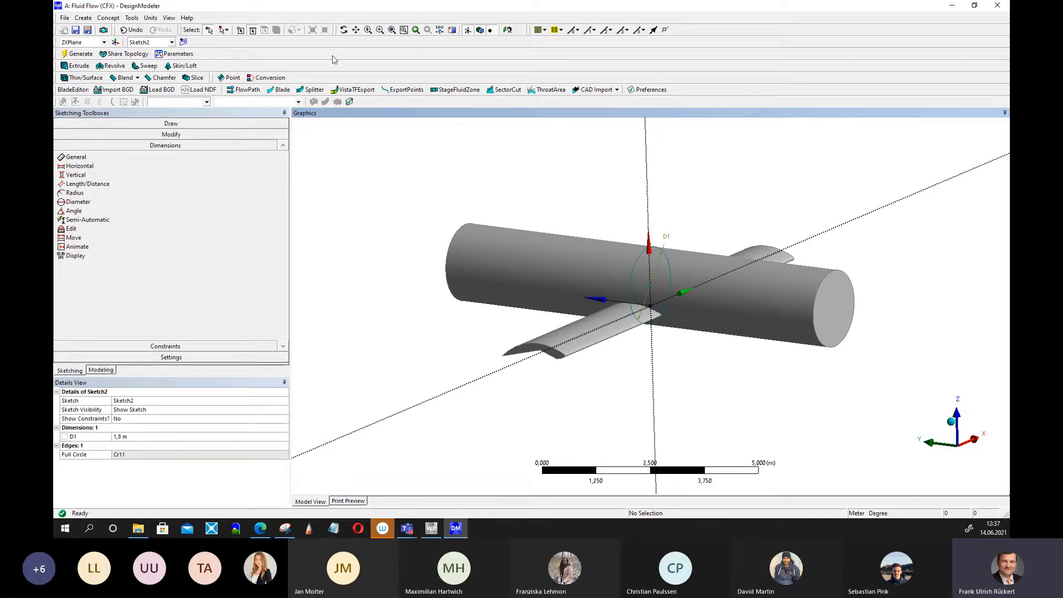
left_click(103, 371)
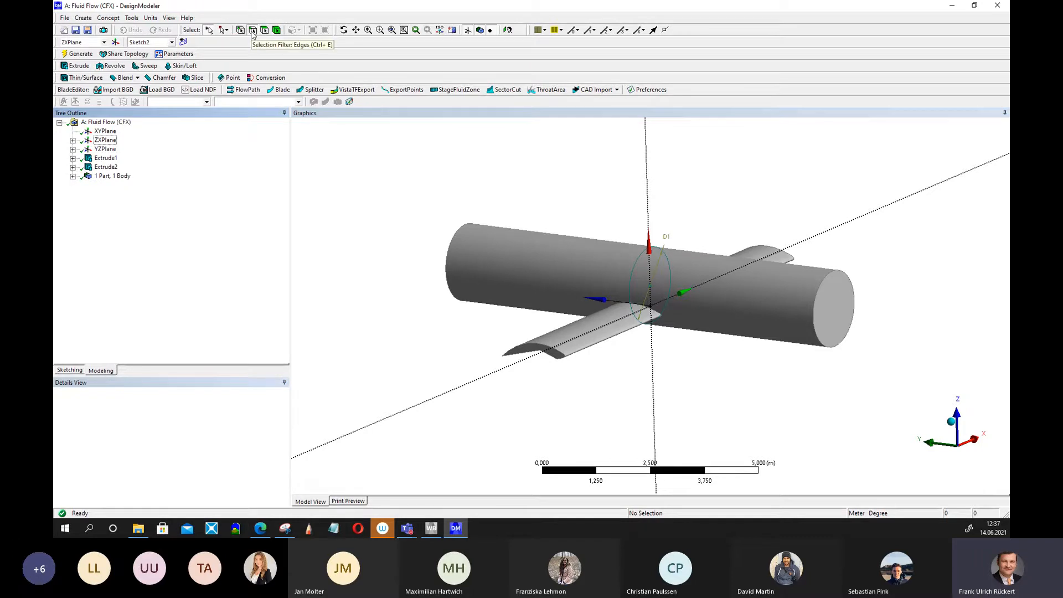
left_click(825, 286)
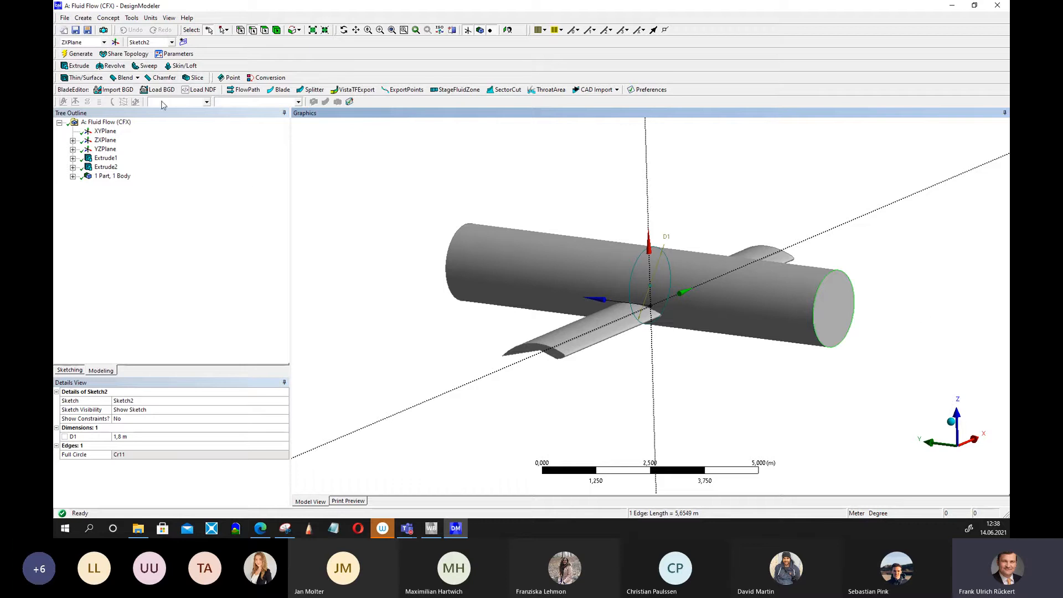
left_click(138, 79)
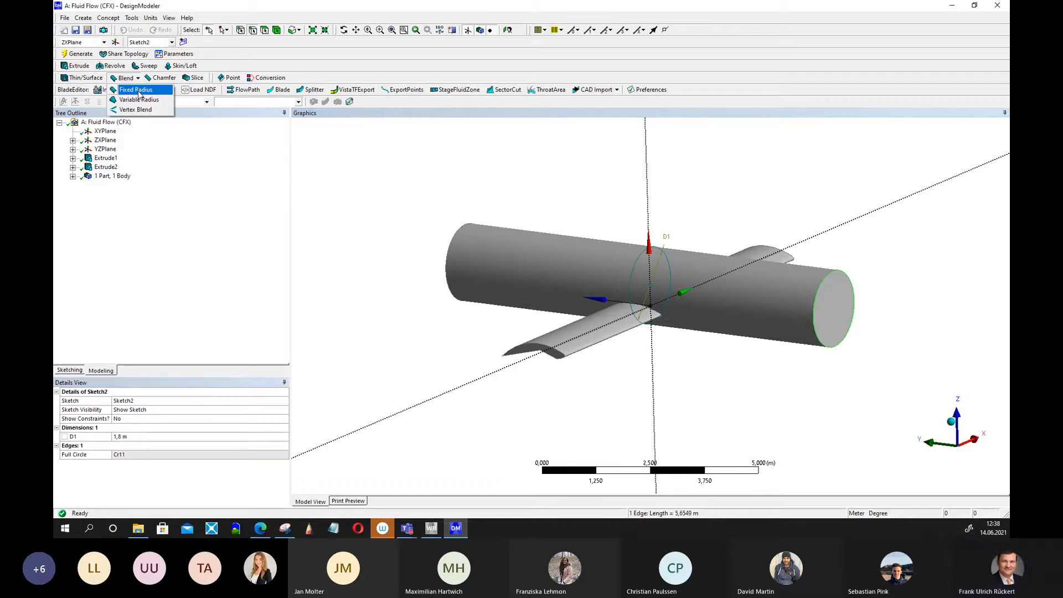
left_click(139, 91)
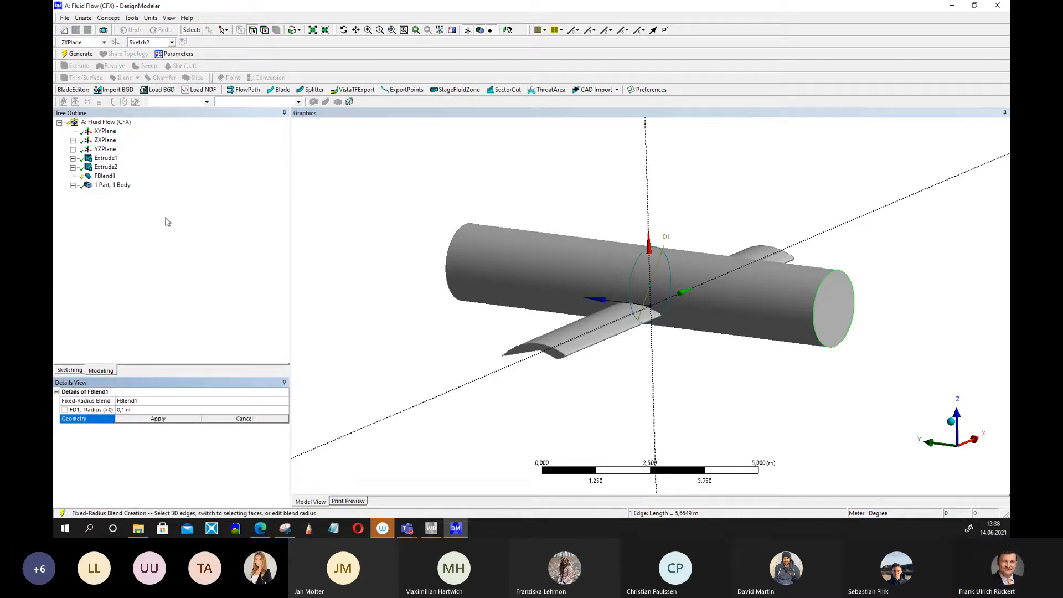
left_click(159, 419)
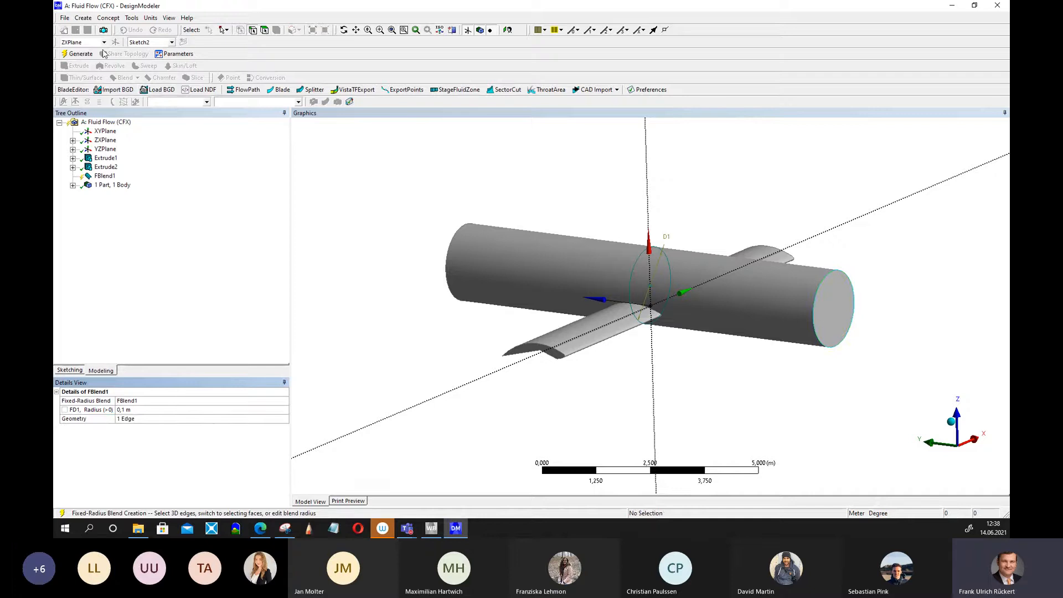
mouse_move(405, 268)
middle_mouse_down()
mouse_move(430, 240)
mouse_move(415, 268)
middle_mouse_up()
left_click(131, 409)
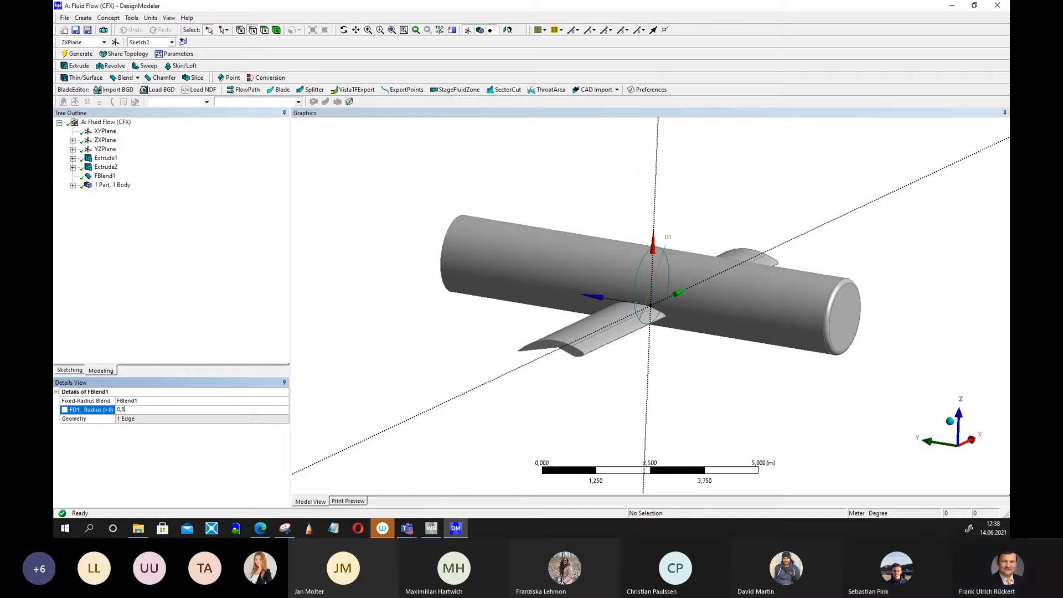
key("Return")
left_click(84, 54)
middle_click_drag(714, 366, 767, 425)
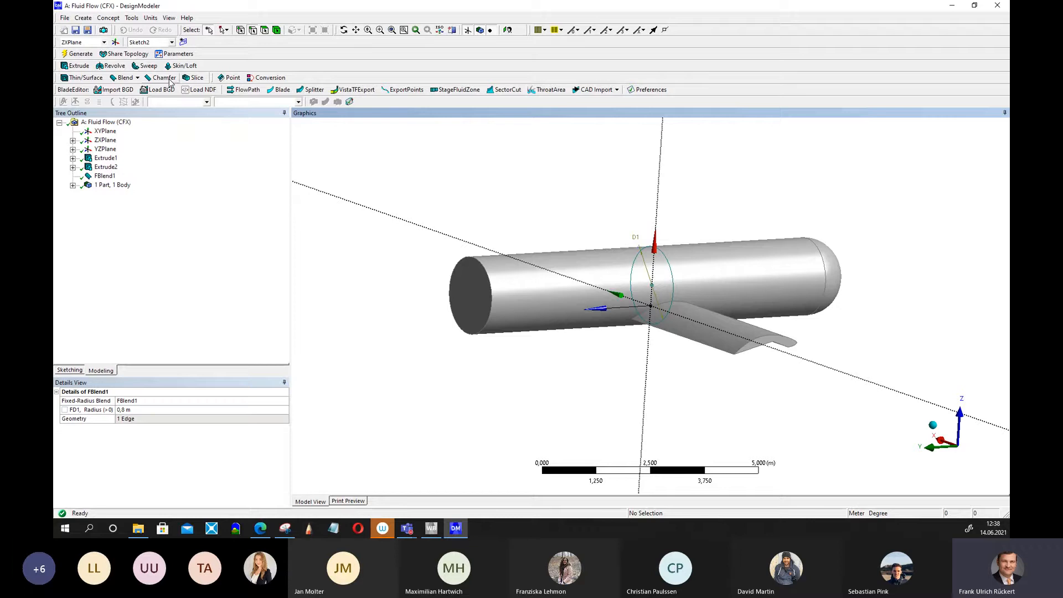
Chamfer the fuselage's front end edge with 0.1 m left and right lengths and regenerate.
mouse_move(574, 400)
middle_mouse_down()
mouse_move(557, 397)
mouse_move(566, 383)
middle_mouse_up()
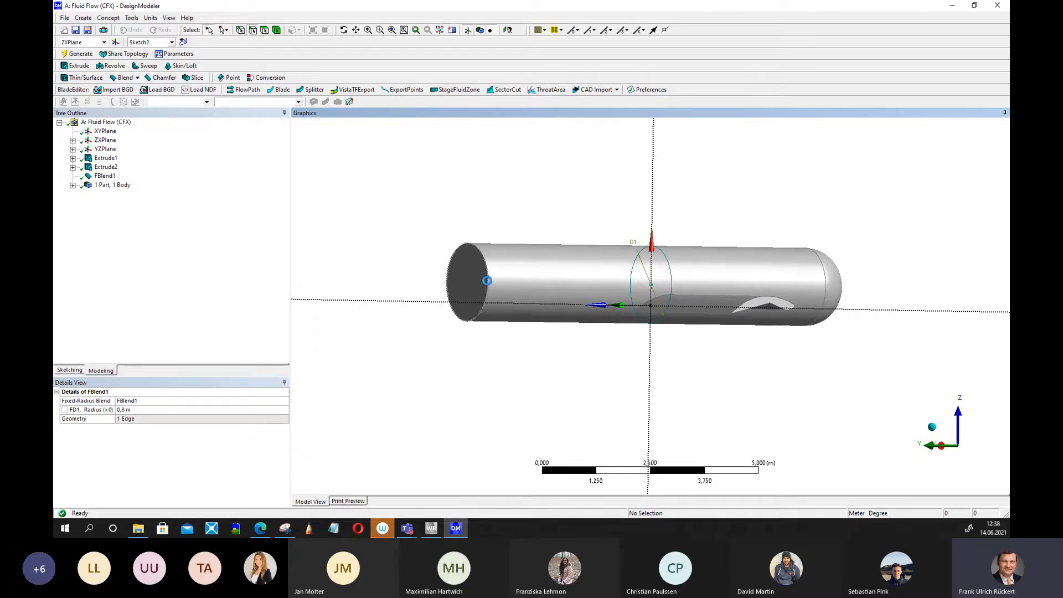
left_click(487, 274)
middle_click_drag(446, 375, 446, 399)
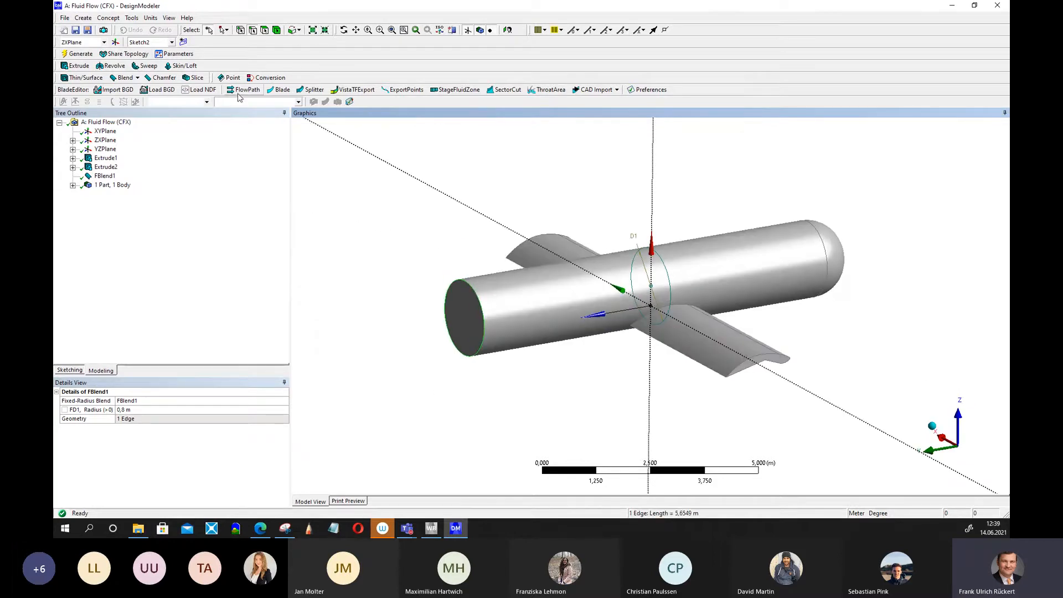
left_click(174, 80)
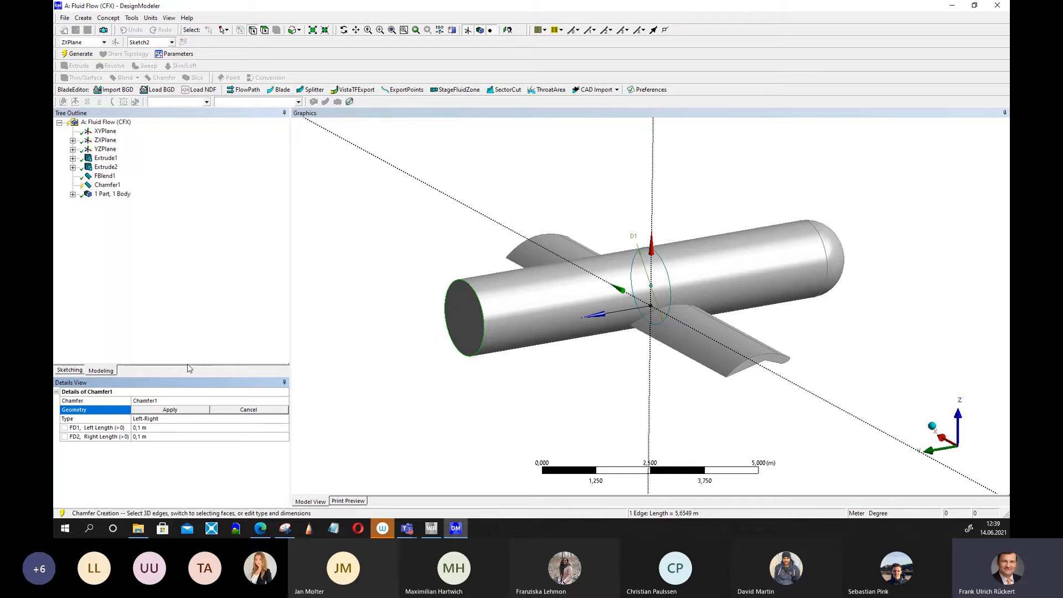
left_click(170, 409)
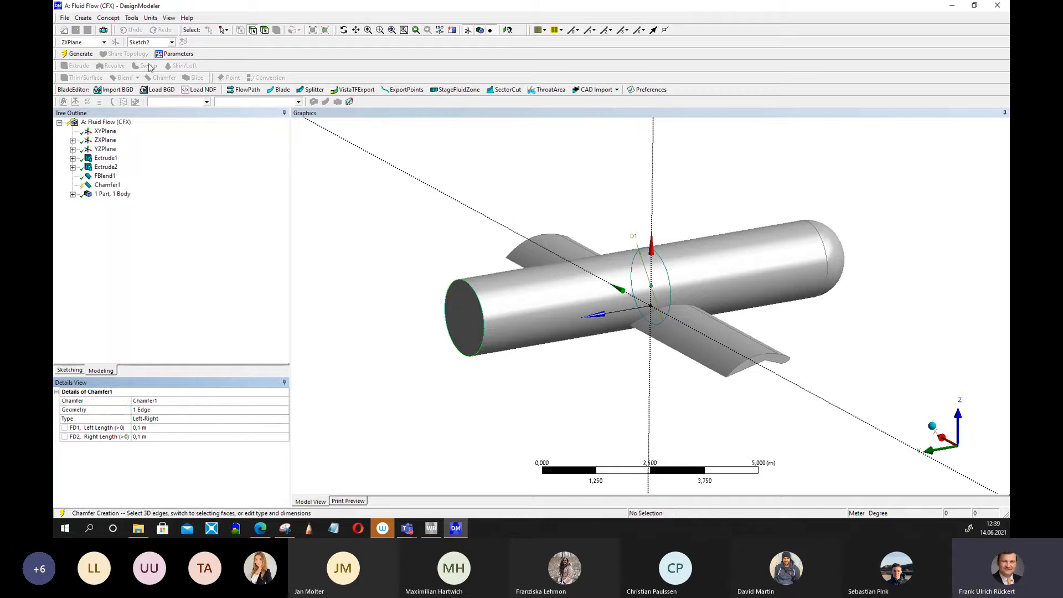
left_click(82, 53)
Set the chamfer's left length to 1 m and regenerate.
middle_click_drag(383, 312, 364, 299)
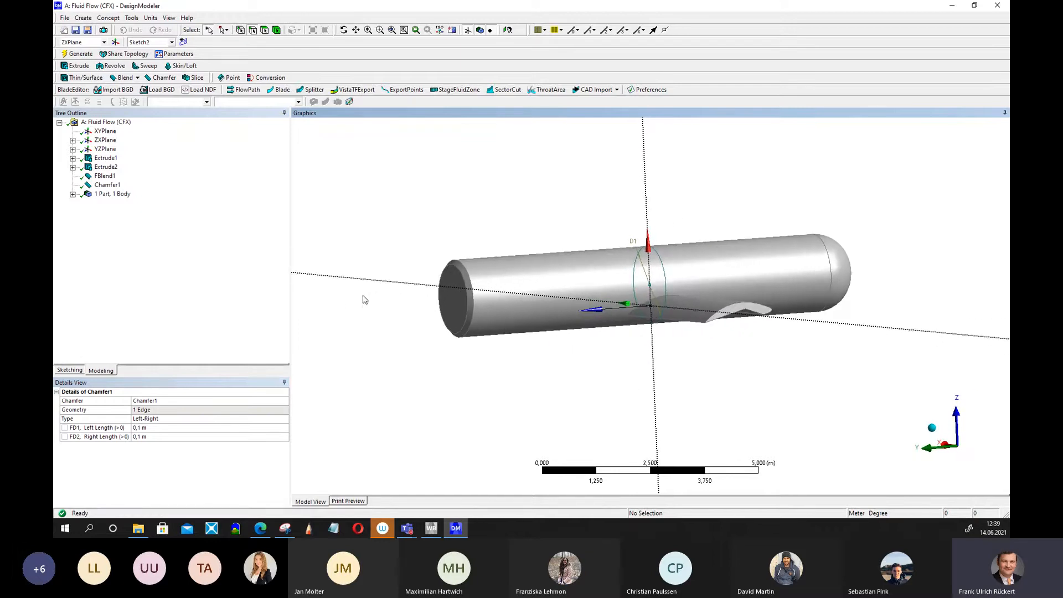
left_click(150, 428)
left_click(139, 428)
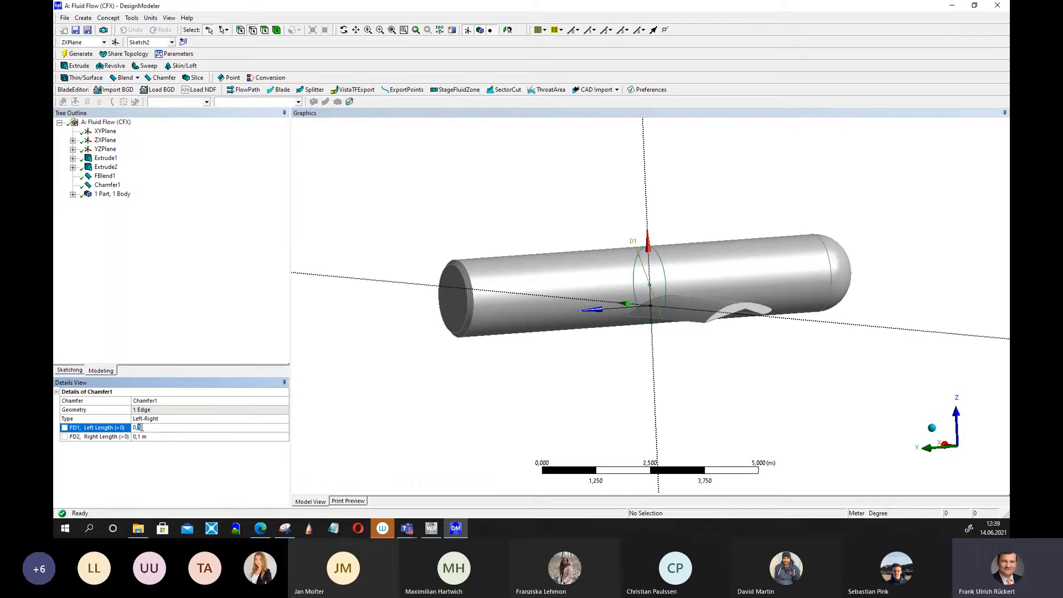
left_click_drag(144, 427, 133, 428)
type("1")
key("Return")
left_click(81, 54)
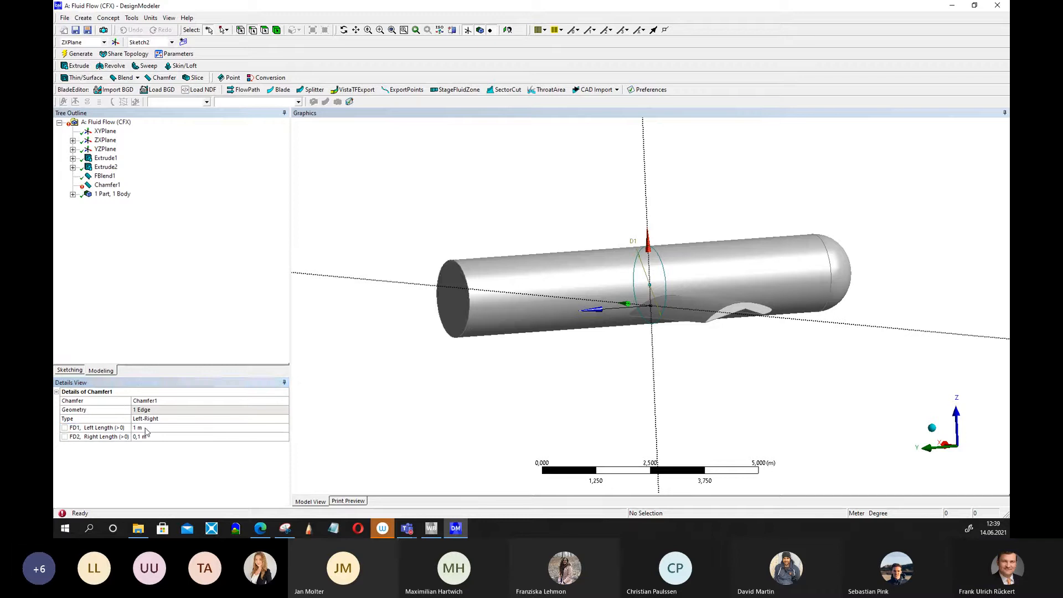
Set the chamfer's left length to 0.2 m and right length to 1 m, then regenerate.
left_click(163, 428)
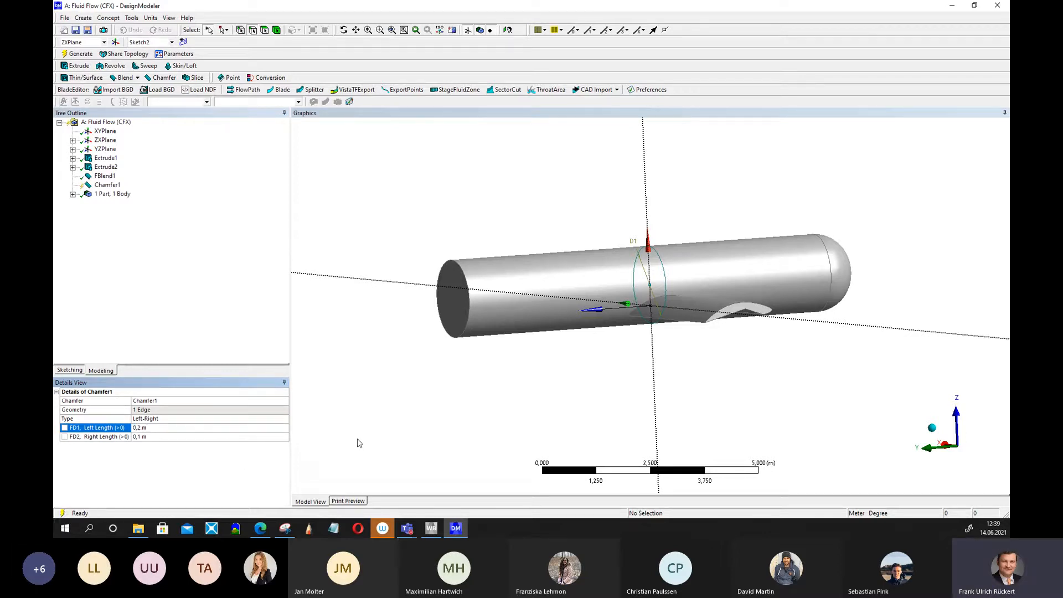
left_click(169, 437)
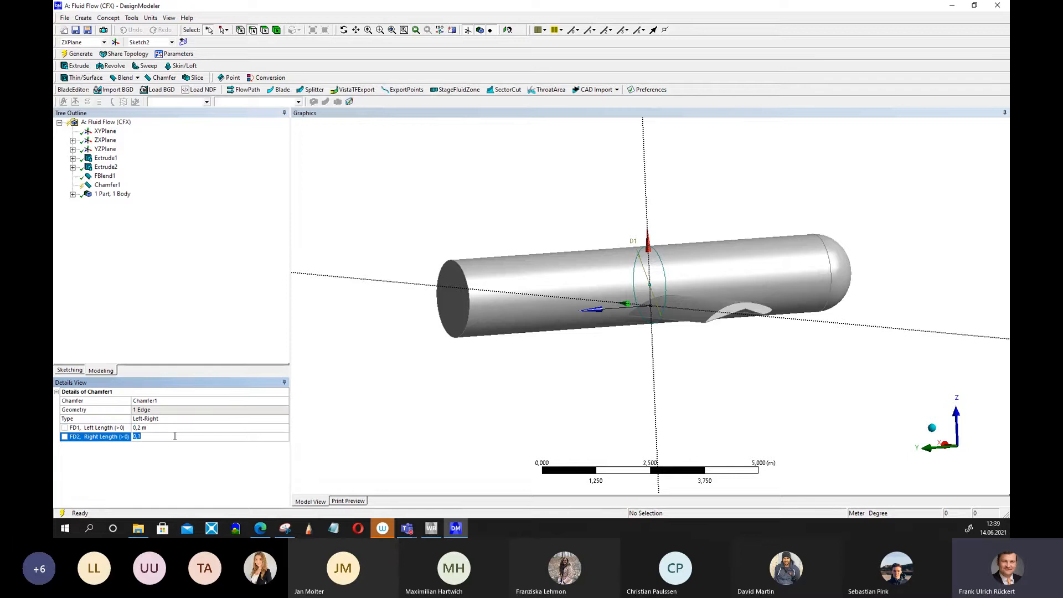
left_click(83, 55)
Set the chamfer's right length to 3 m and regenerate to taper the fuselage nose.
middle_click_drag(401, 280, 365, 288)
left_click(156, 436)
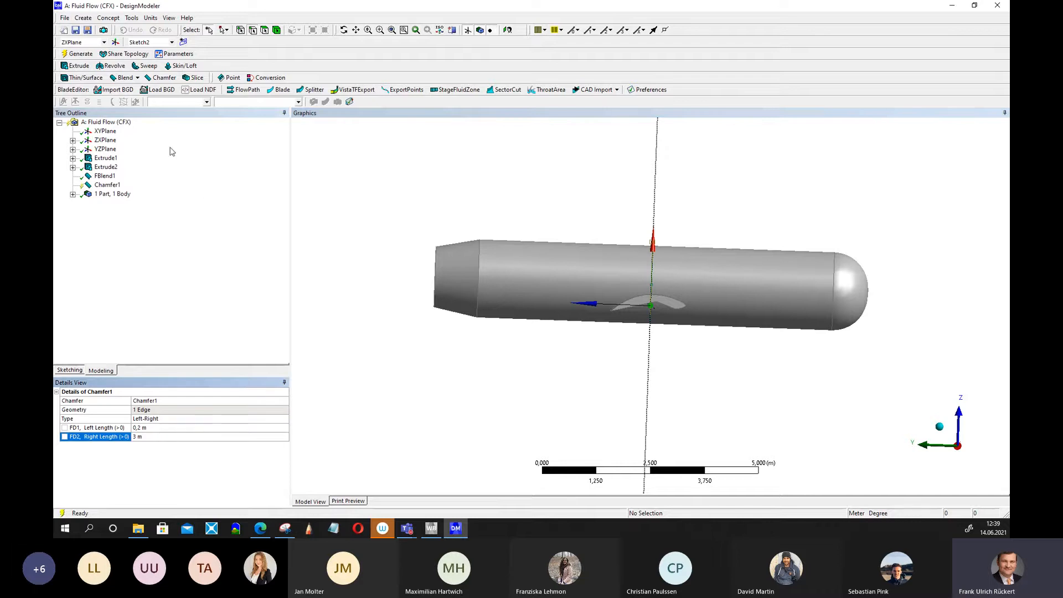
left_click(74, 53)
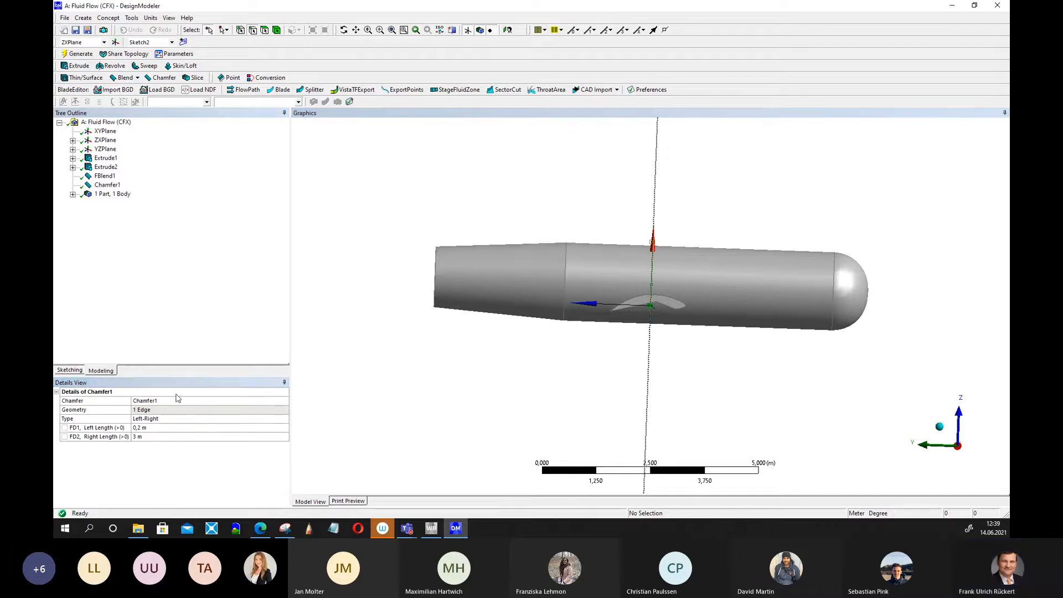
Set the chamfer's left length to 0.6 m and regenerate.
left_click(150, 428)
left_click_drag(138, 427, 148, 427)
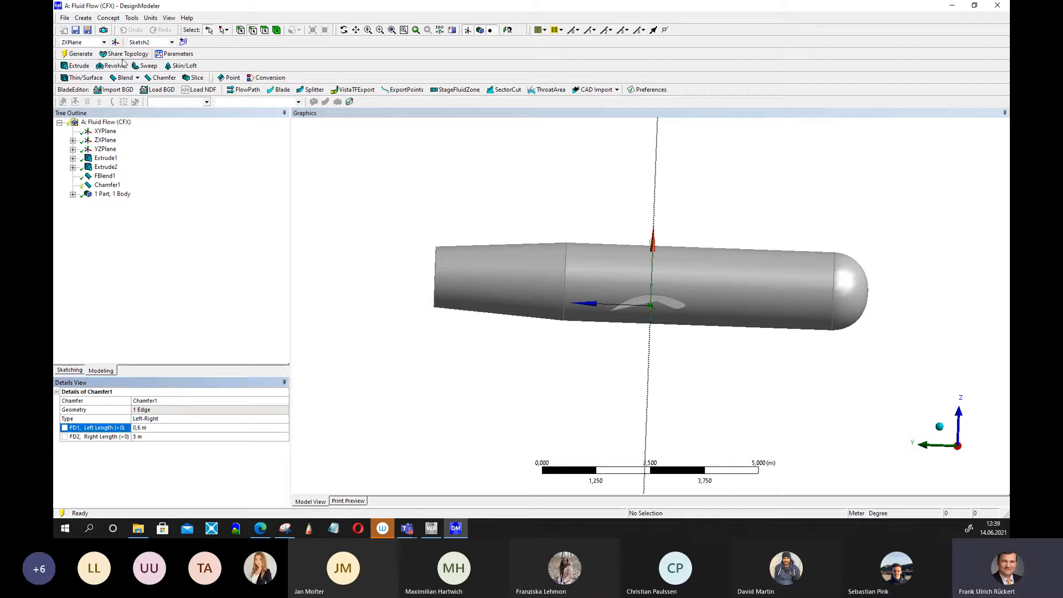
left_click(78, 54)
Set the fuselage sketch circle's diameter D1 to 1.6 m and regenerate.
middle_click_drag(432, 238, 884, 228)
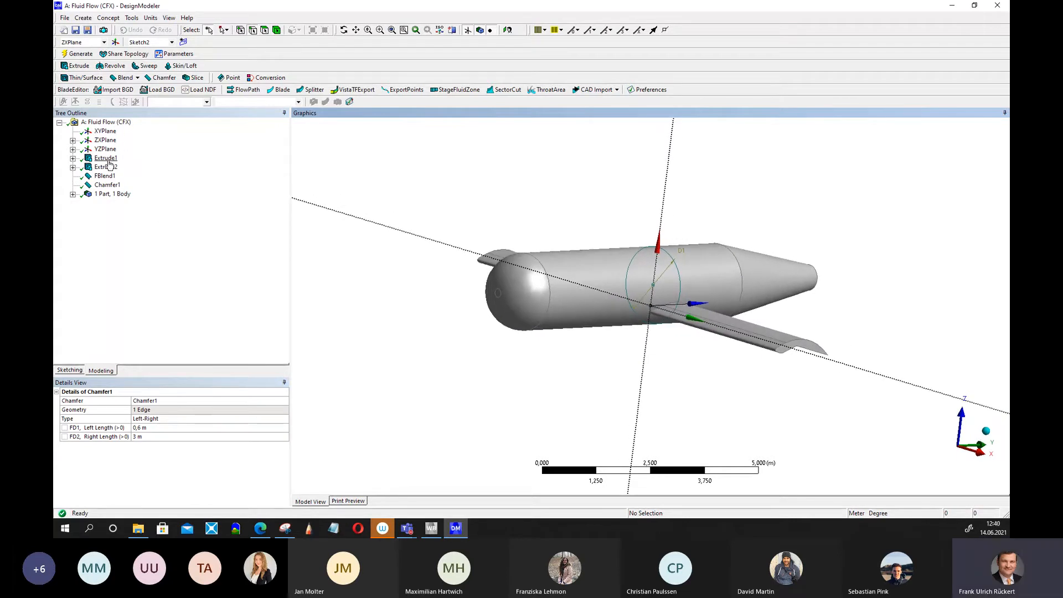
left_click(107, 158)
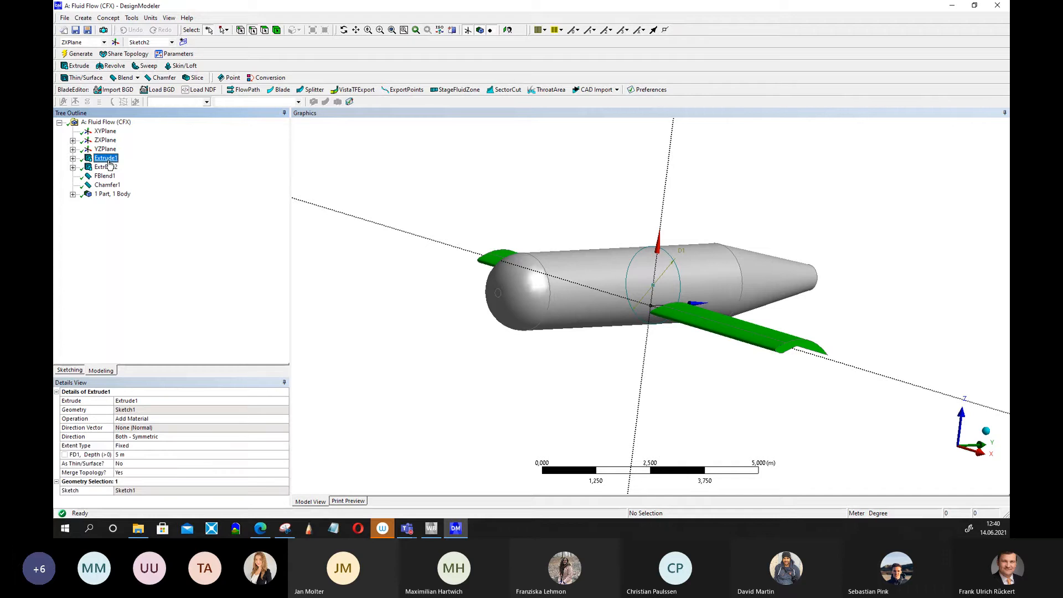
left_click(110, 167)
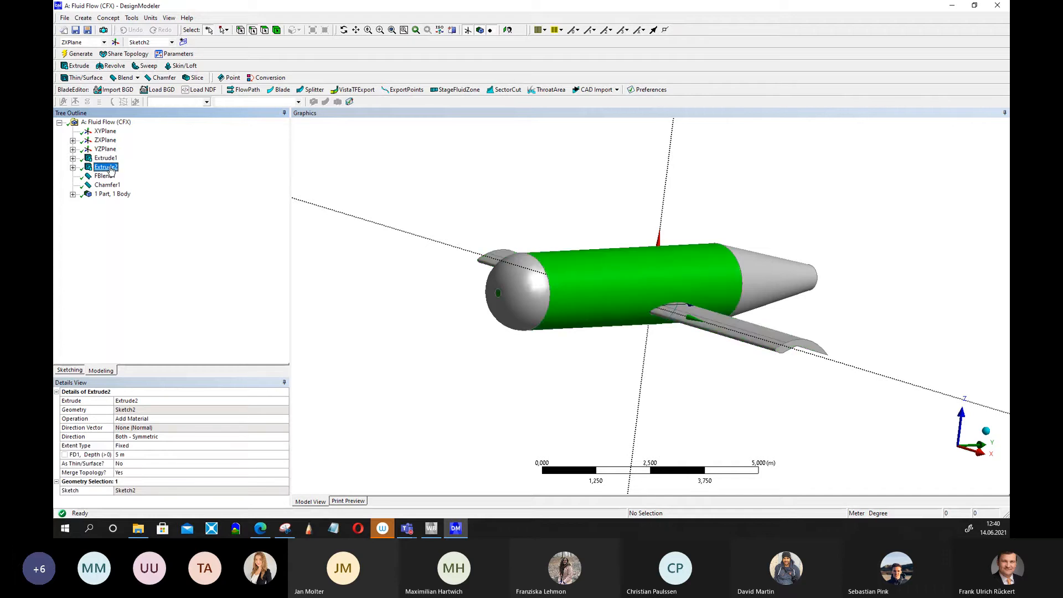
left_click(108, 159)
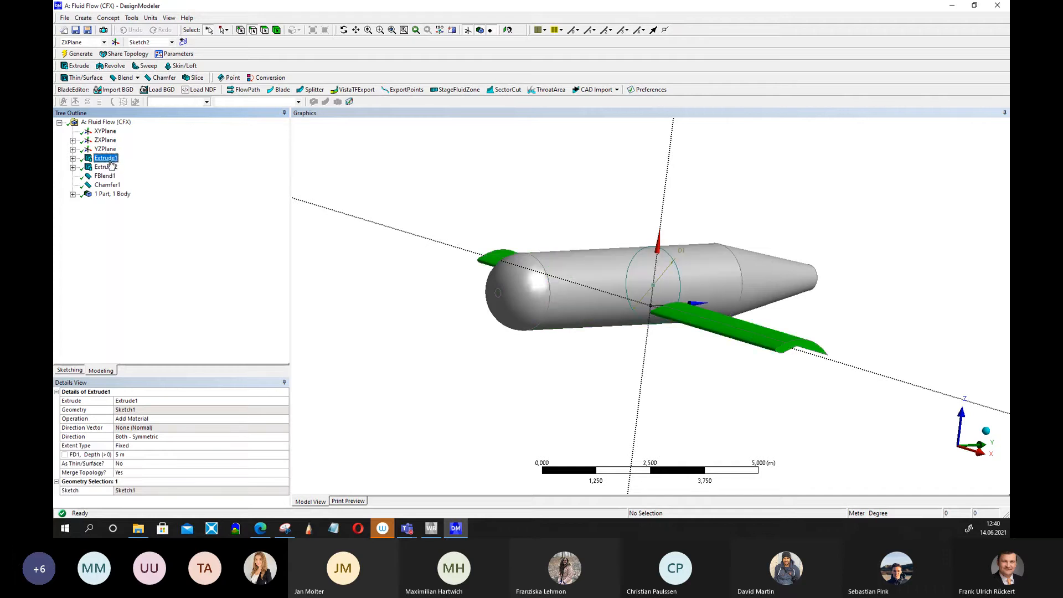
left_click(110, 167)
left_click(107, 158)
left_click(72, 140)
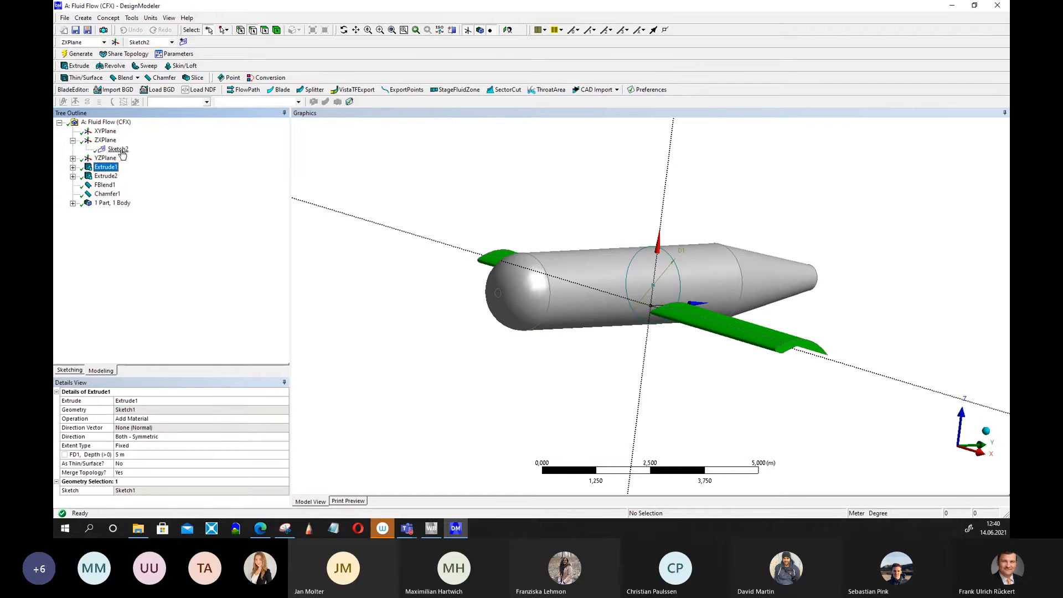
left_click(118, 150)
left_click(123, 437)
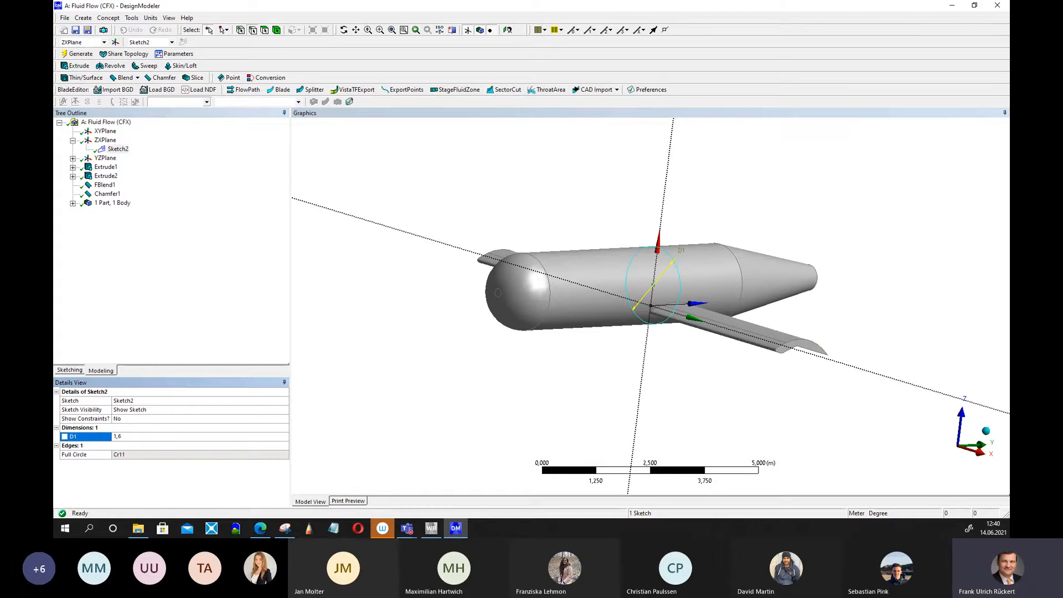
type("1,6")
key("Return")
left_click(78, 54)
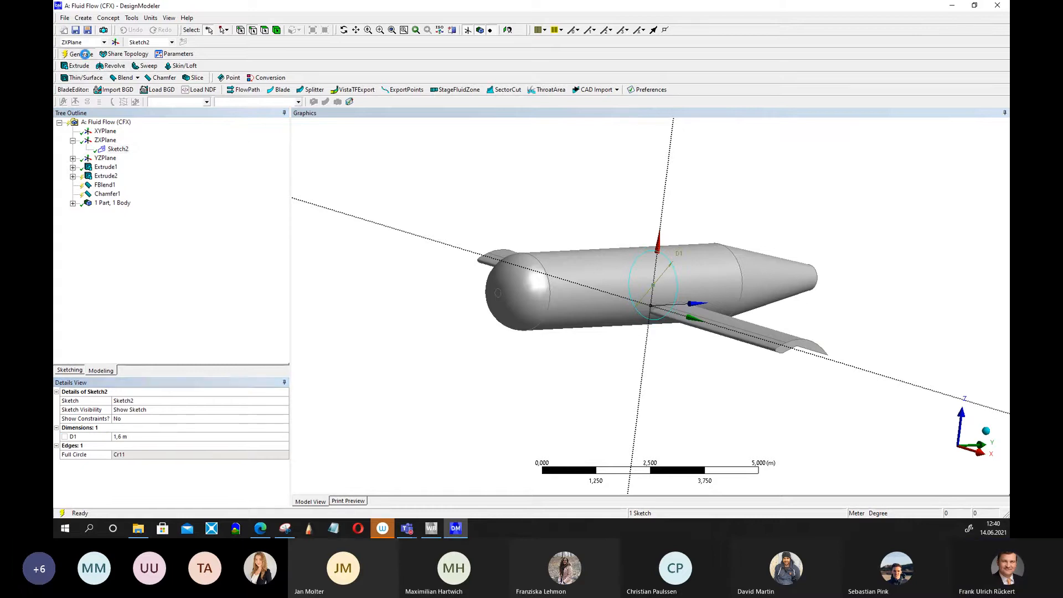
Set the fuselage chamfer's left length to 0.5 m and regenerate.
middle_click_drag(883, 274, 812, 249)
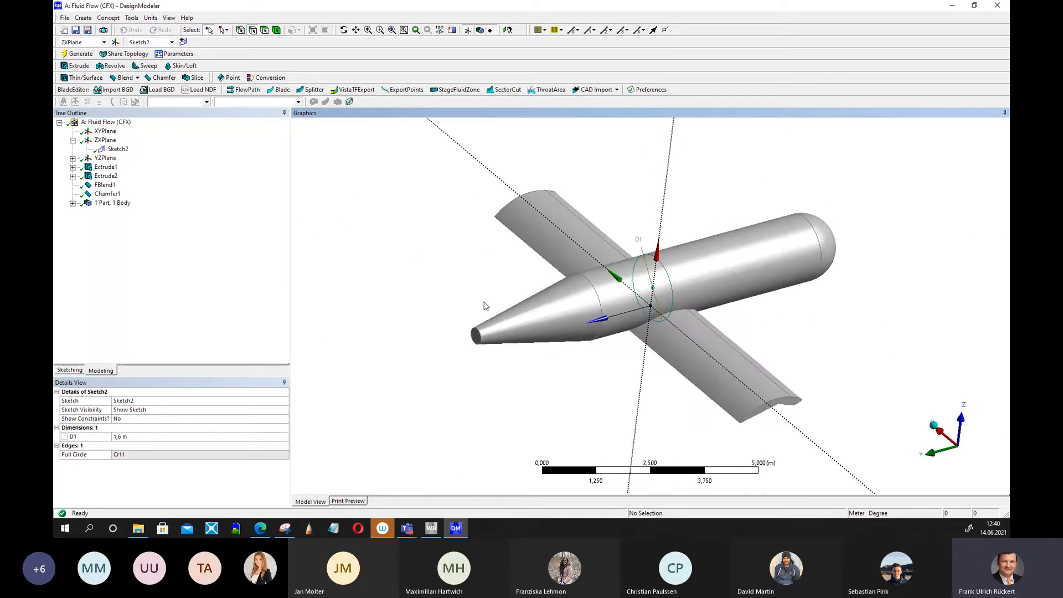
middle_click_drag(574, 413, 542, 389)
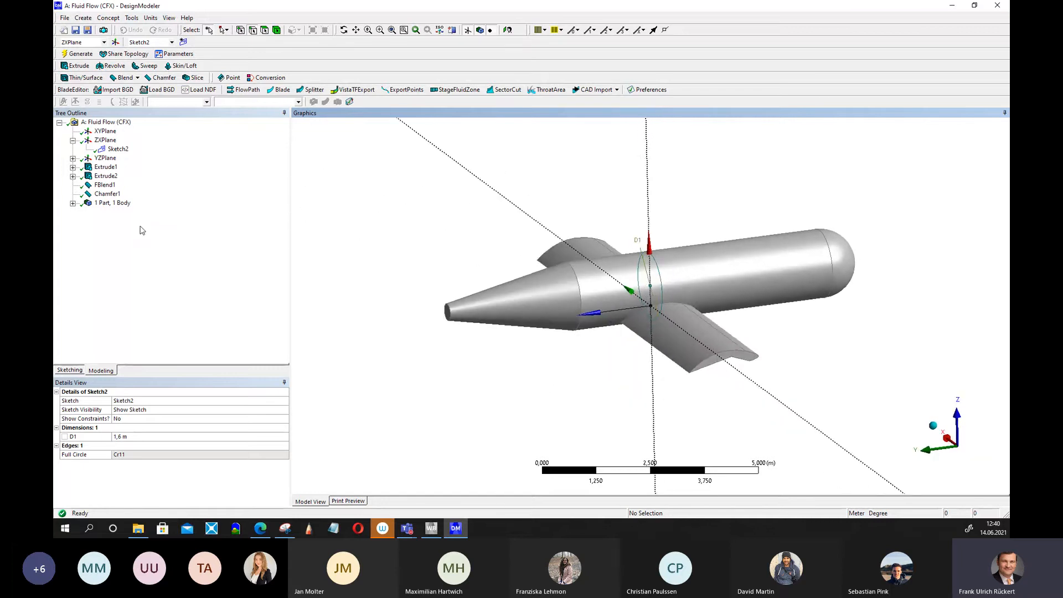
left_click(106, 176)
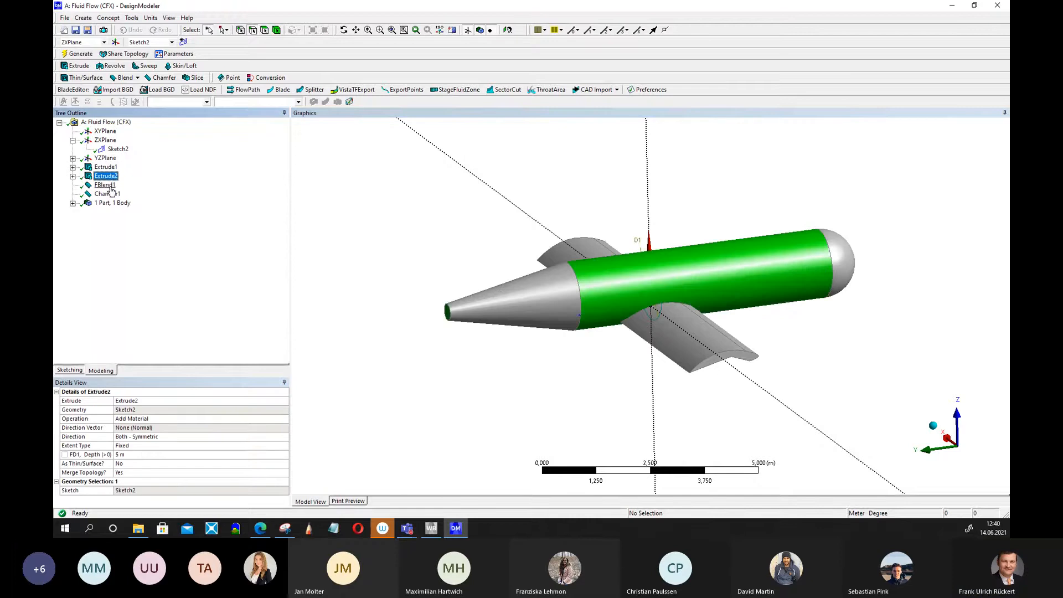
left_click(107, 194)
left_click(152, 436)
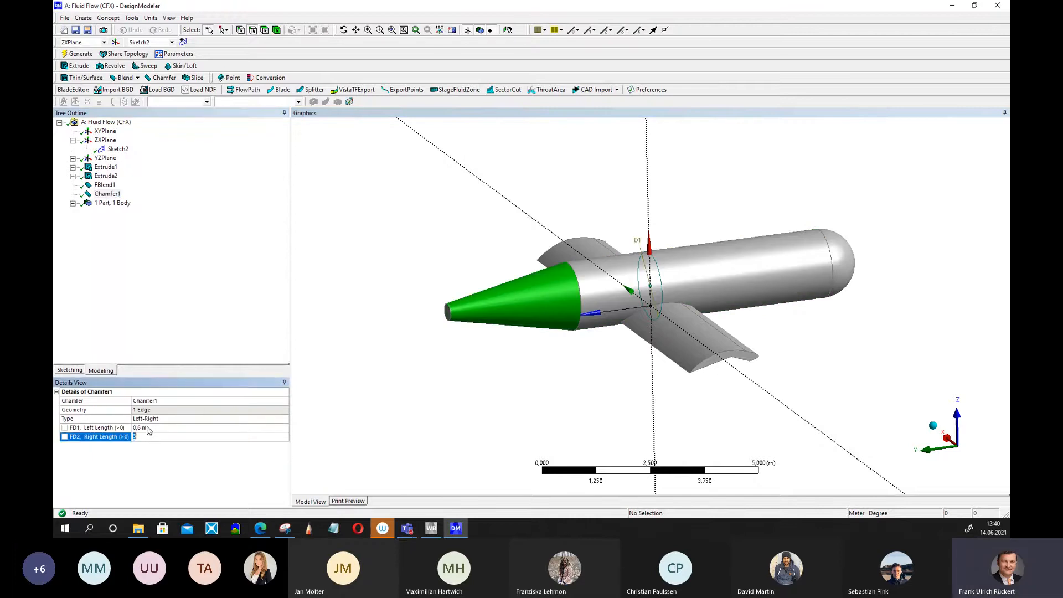
left_click(147, 428)
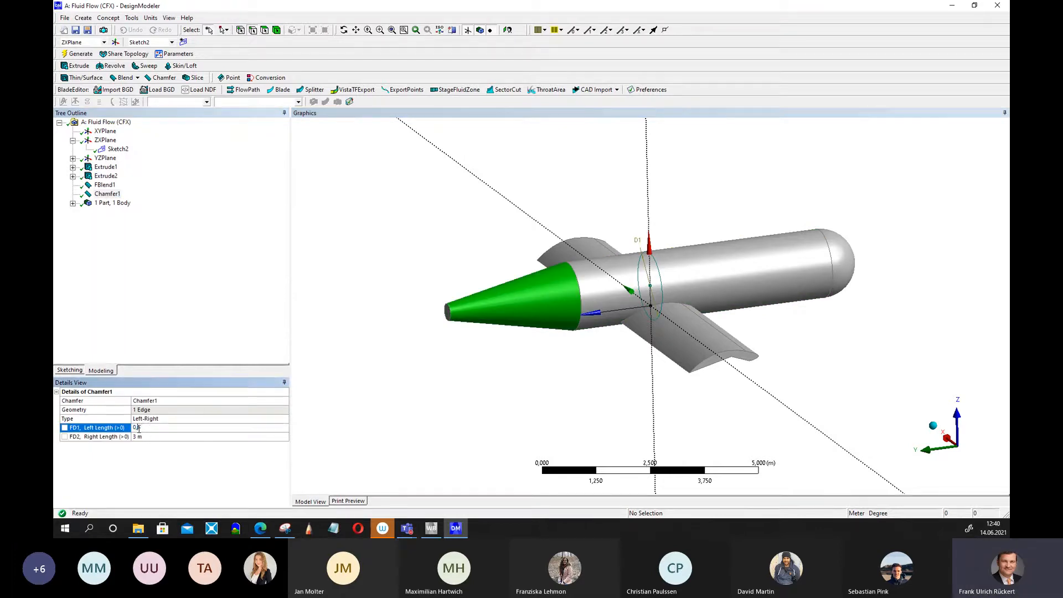
key("Return")
left_click(78, 54)
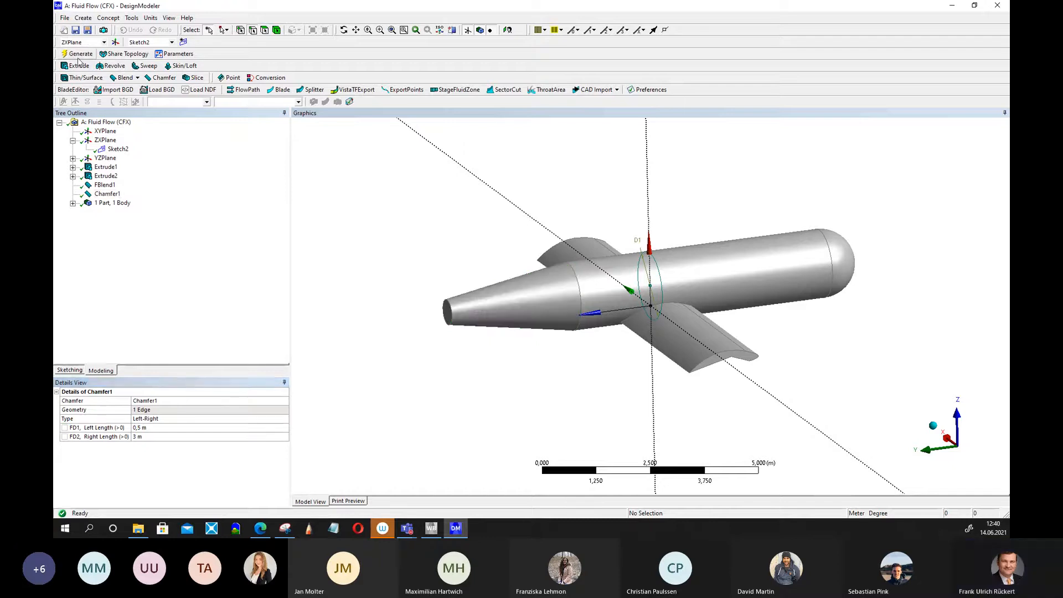
Open the wing profile sketch on the YZPlane and drag its spline points to reshape the airfoil.
middle_click_drag(375, 295, 362, 259)
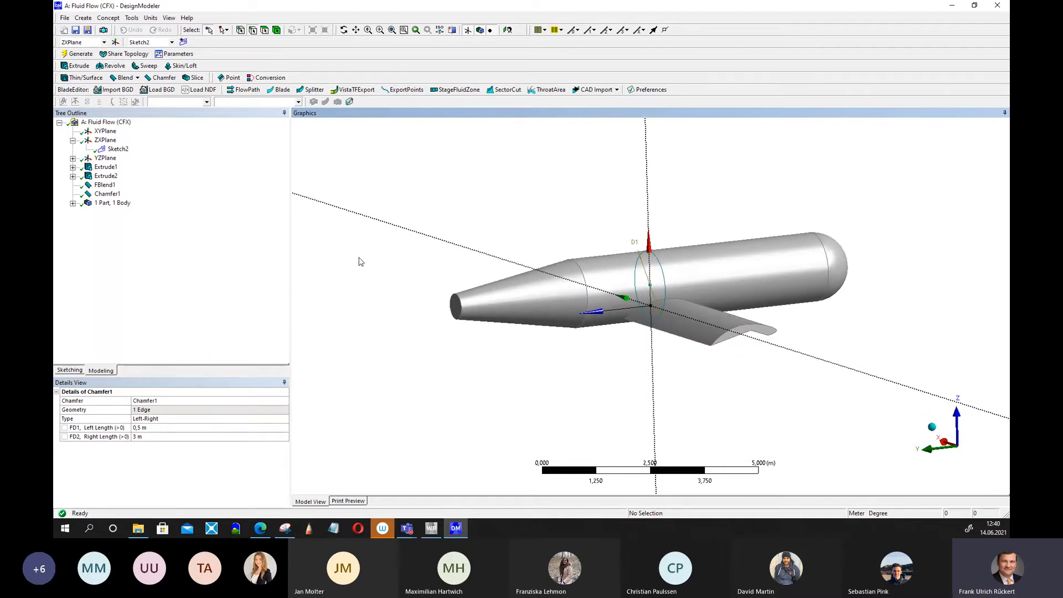
left_click(103, 159)
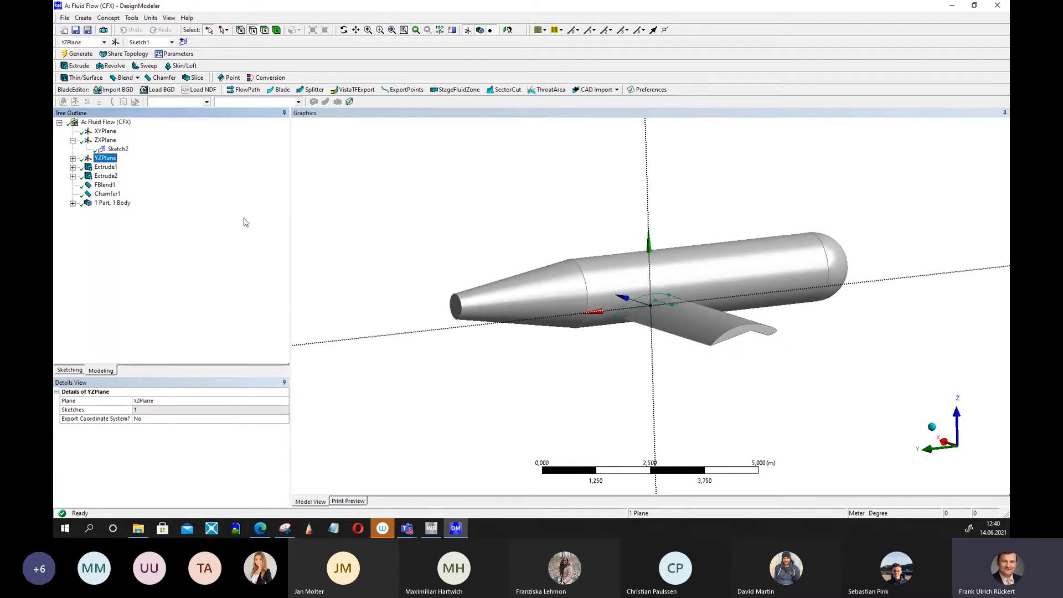
middle_click_drag(432, 287, 394, 254)
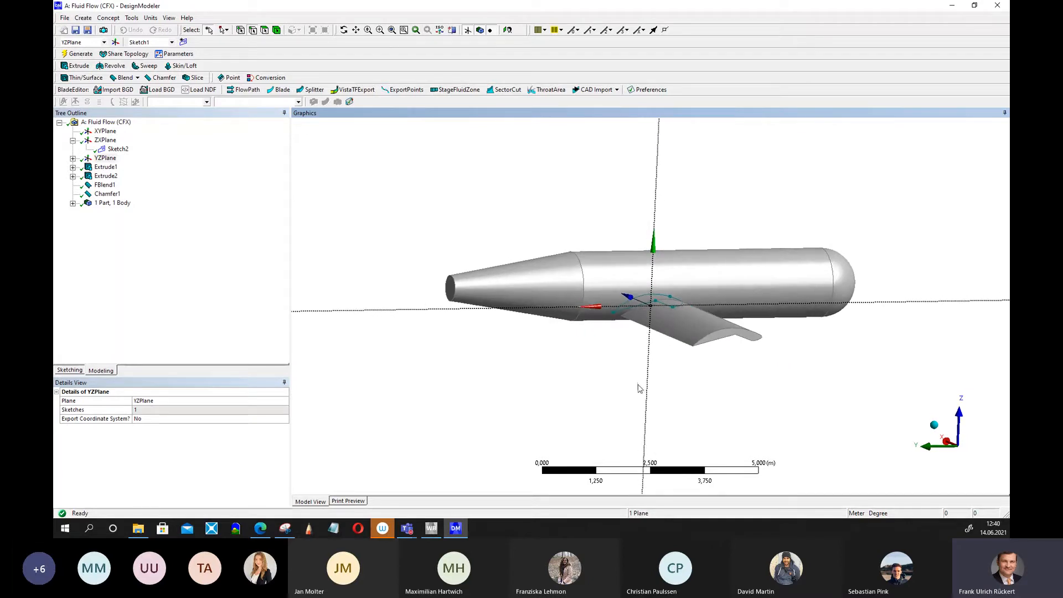
middle_click_drag(653, 393, 597, 388)
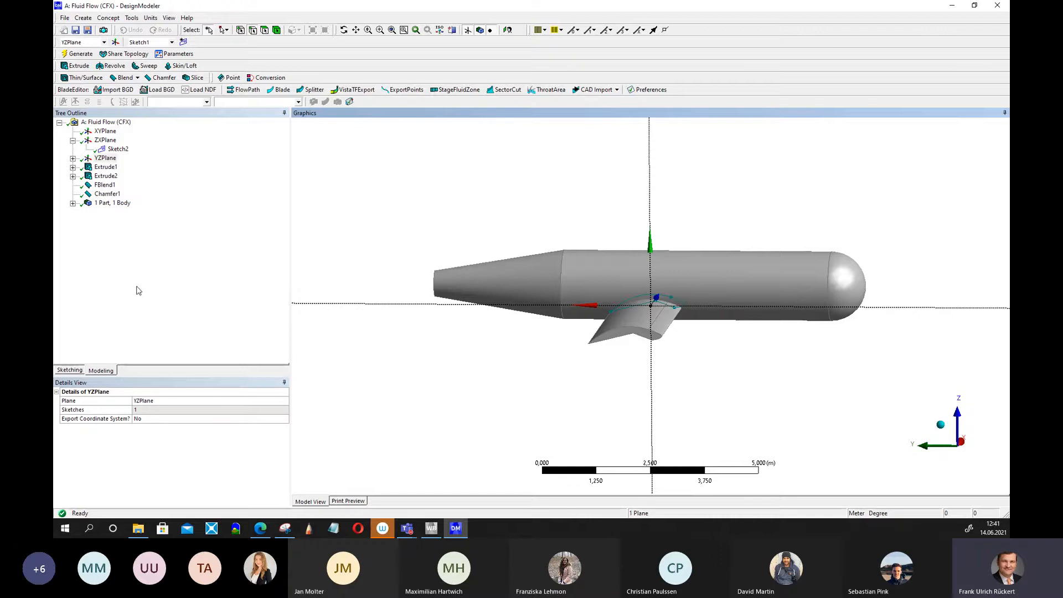
left_click(70, 371)
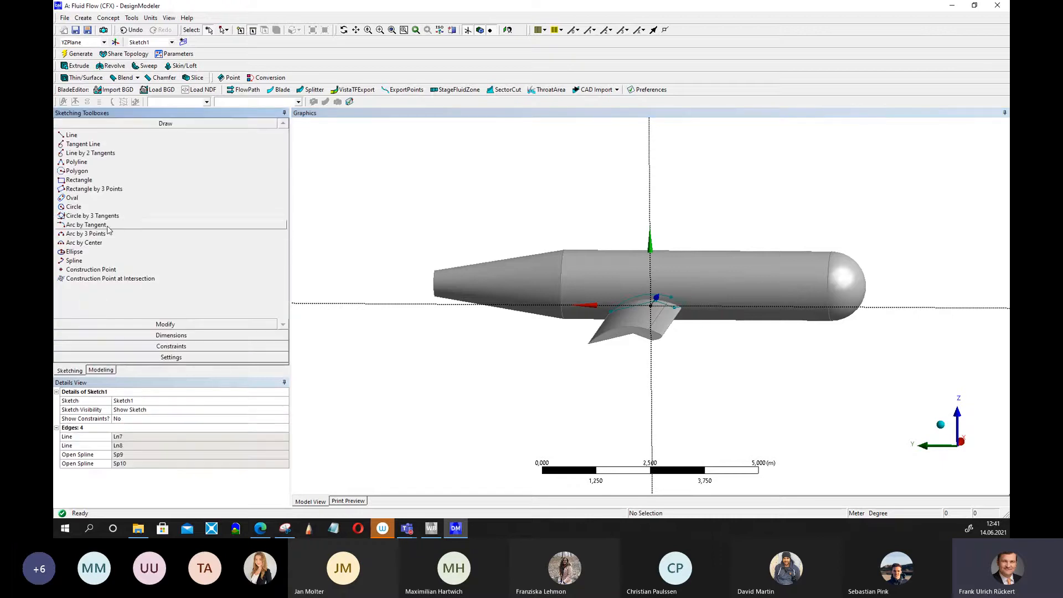
left_click(136, 324)
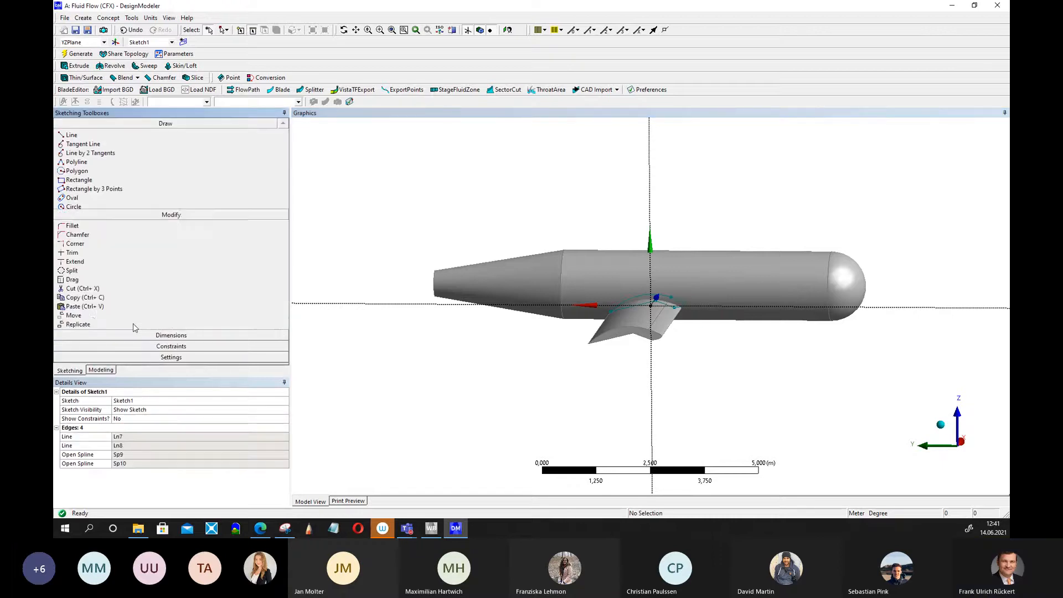
left_click(78, 201)
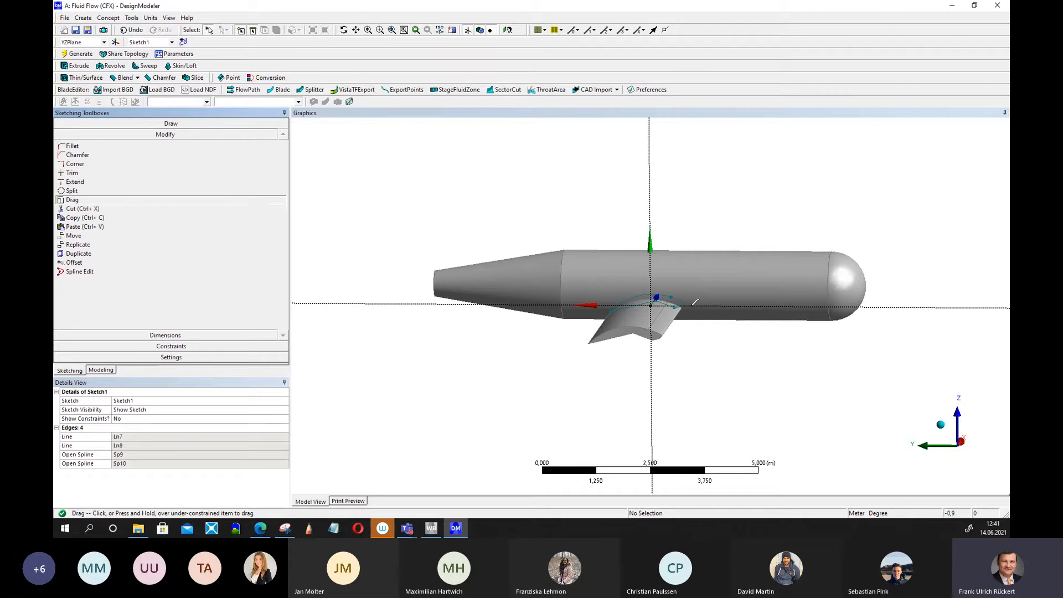
mouse_move(685, 302)
left_mouse_down()
mouse_move(714, 306)
mouse_move(699, 303)
left_mouse_up()
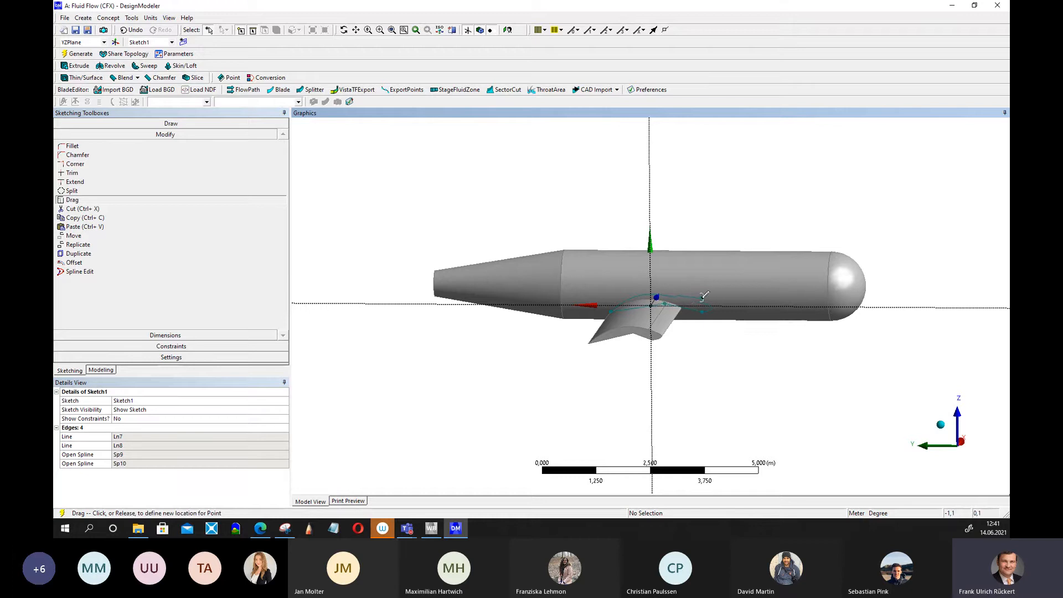
mouse_move(701, 298)
left_mouse_down()
mouse_move(664, 306)
mouse_move(697, 303)
left_mouse_up()
left_click_drag(691, 295, 702, 310)
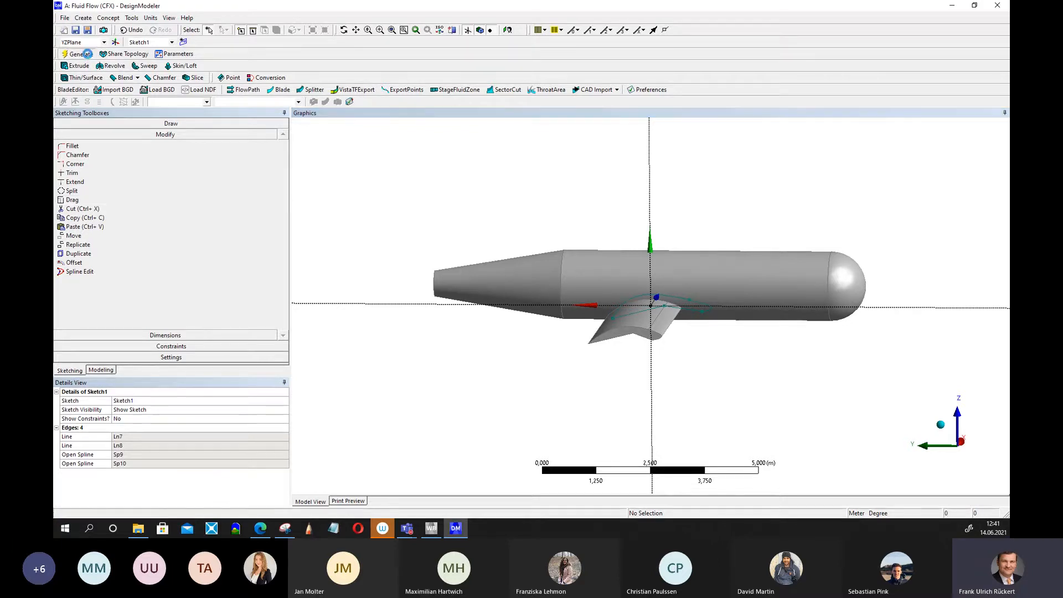
middle_click_drag(692, 186, 718, 182)
middle_click_drag(586, 208, 576, 208)
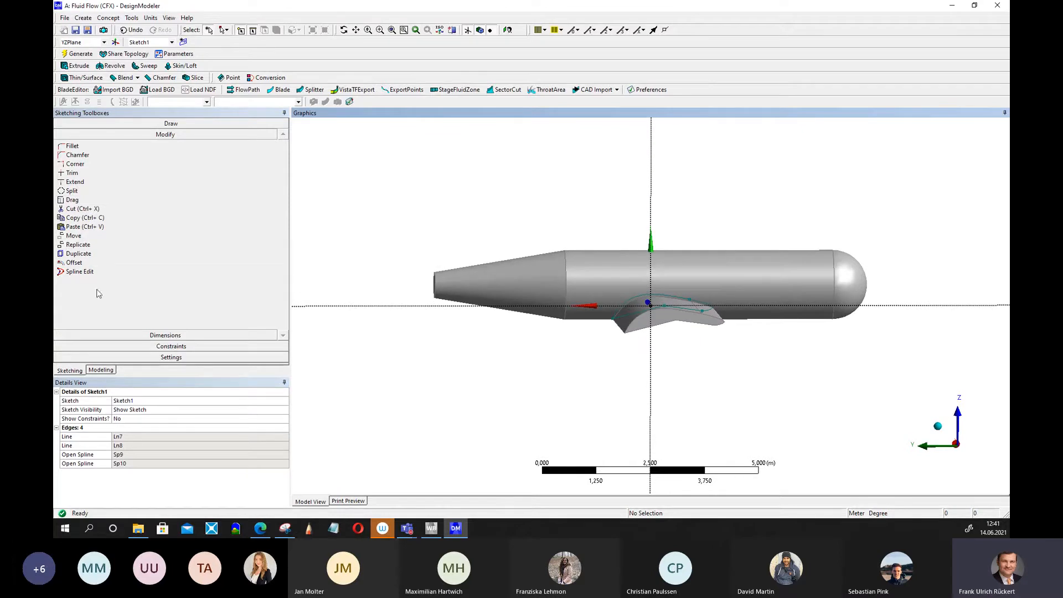
Drag the airfoil's leading-edge point slightly and regenerate the wing.
left_click(72, 200)
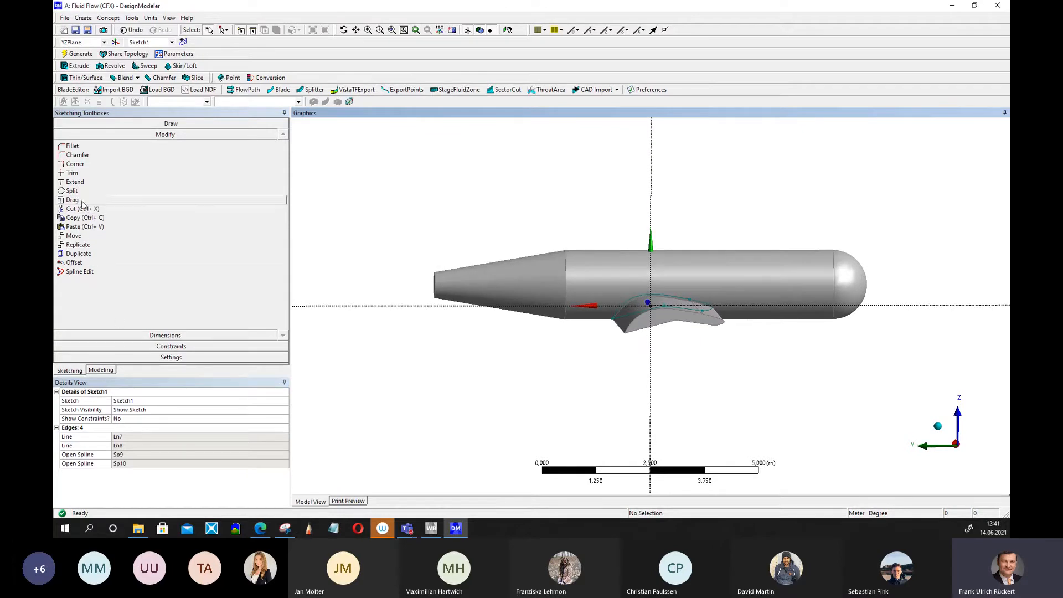
left_click(615, 310)
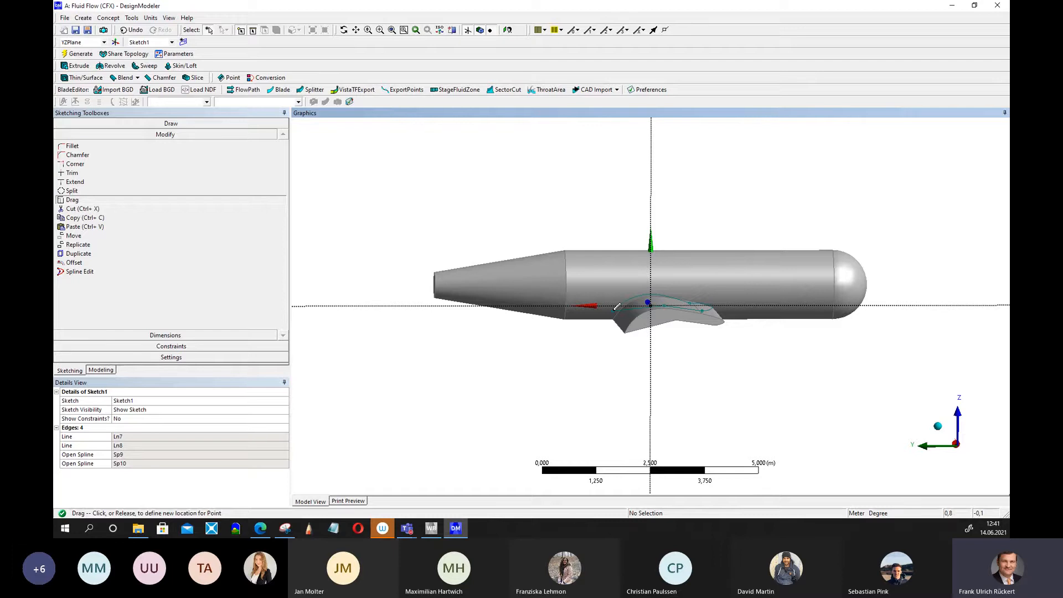
left_click(616, 307)
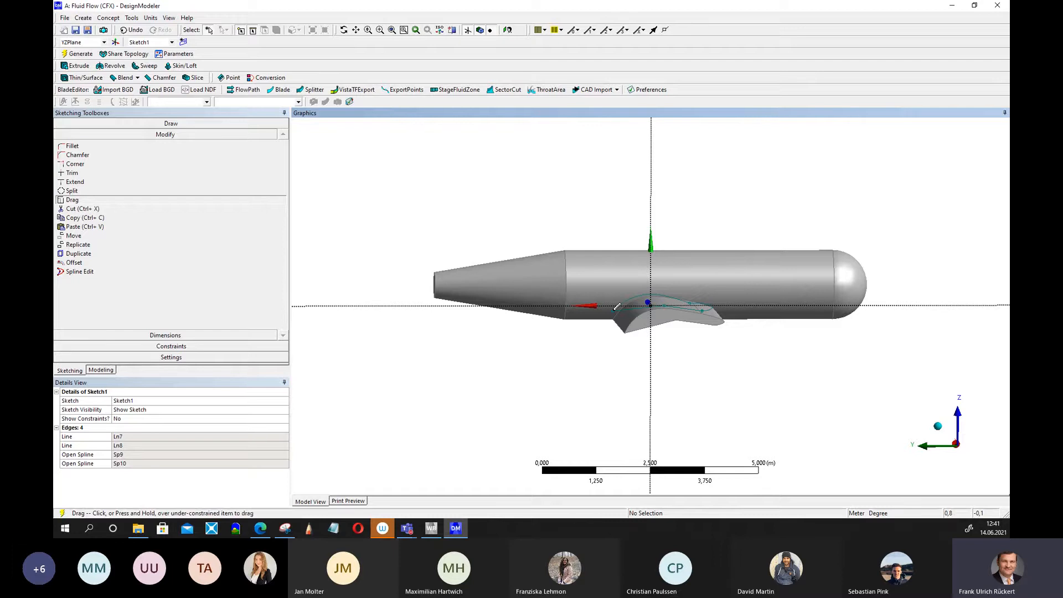
left_click(80, 55)
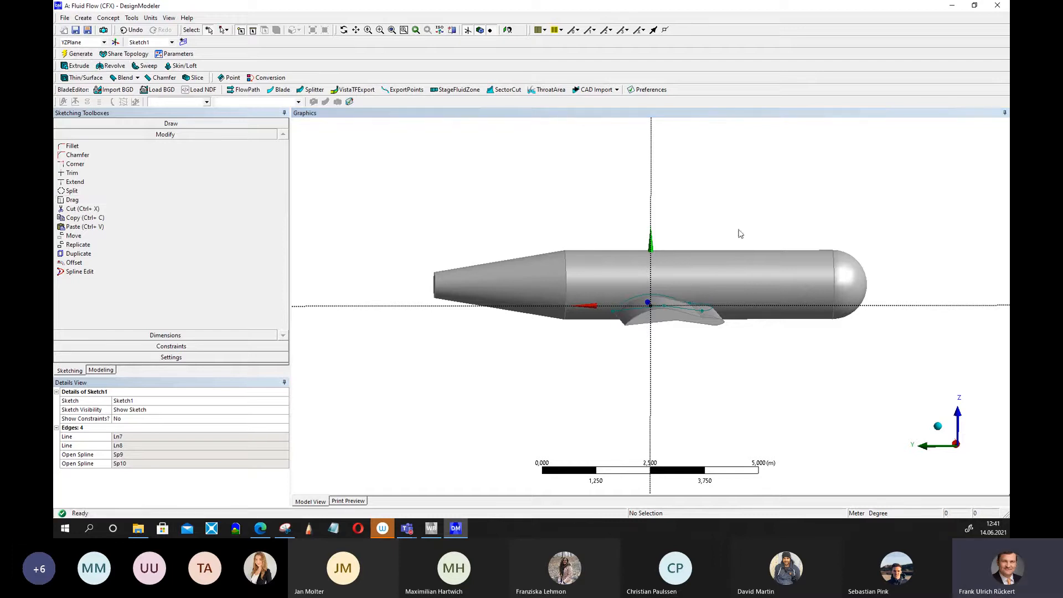
Drag one of the airfoil spline's upper points to a new location and regenerate the wing.
middle_click_drag(738, 229, 714, 226)
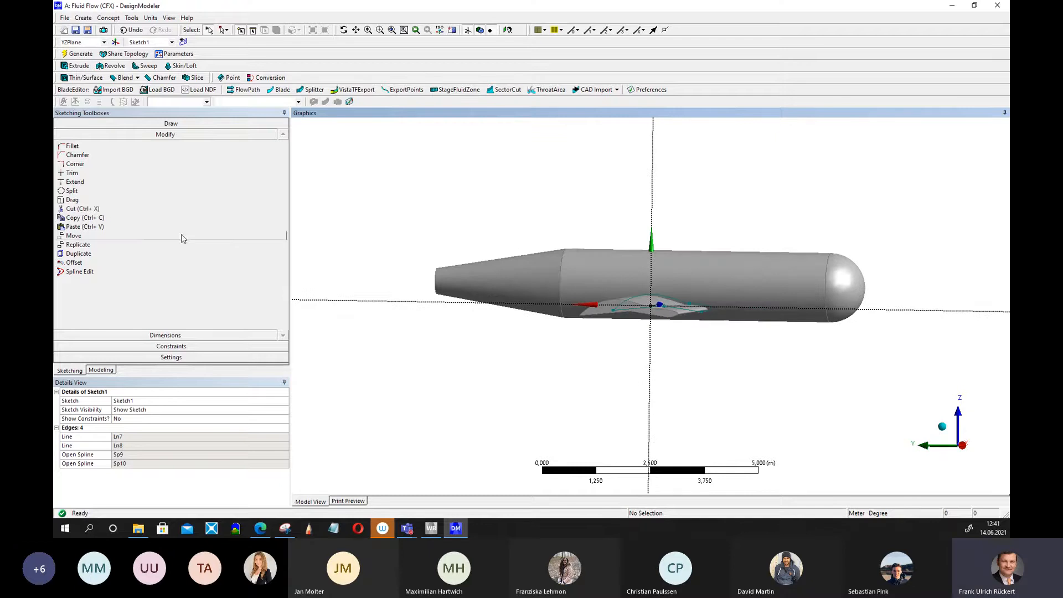
left_click(72, 200)
left_click(691, 300)
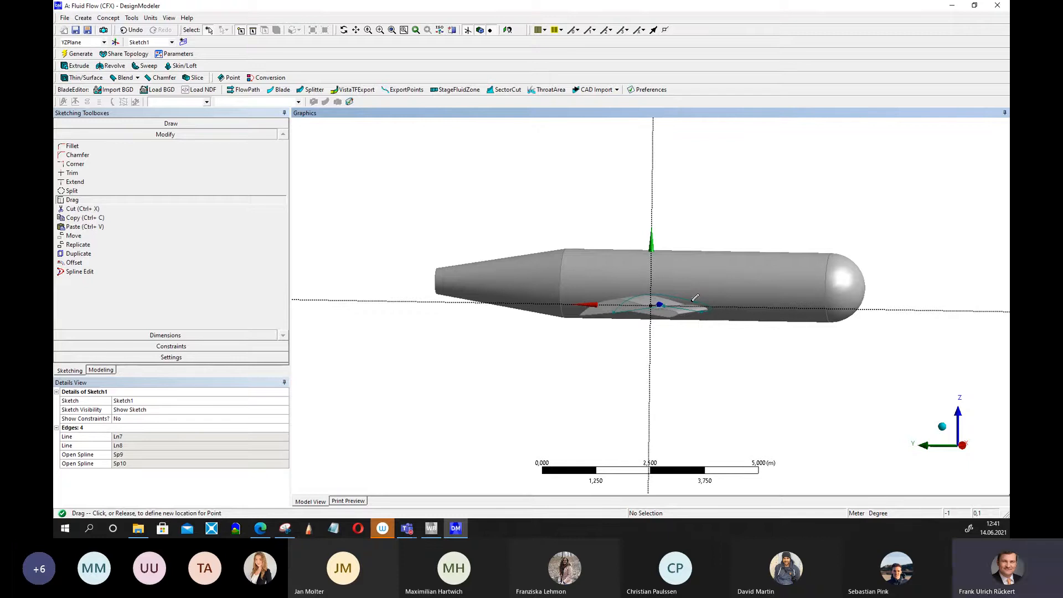
left_click(698, 298)
left_click(81, 55)
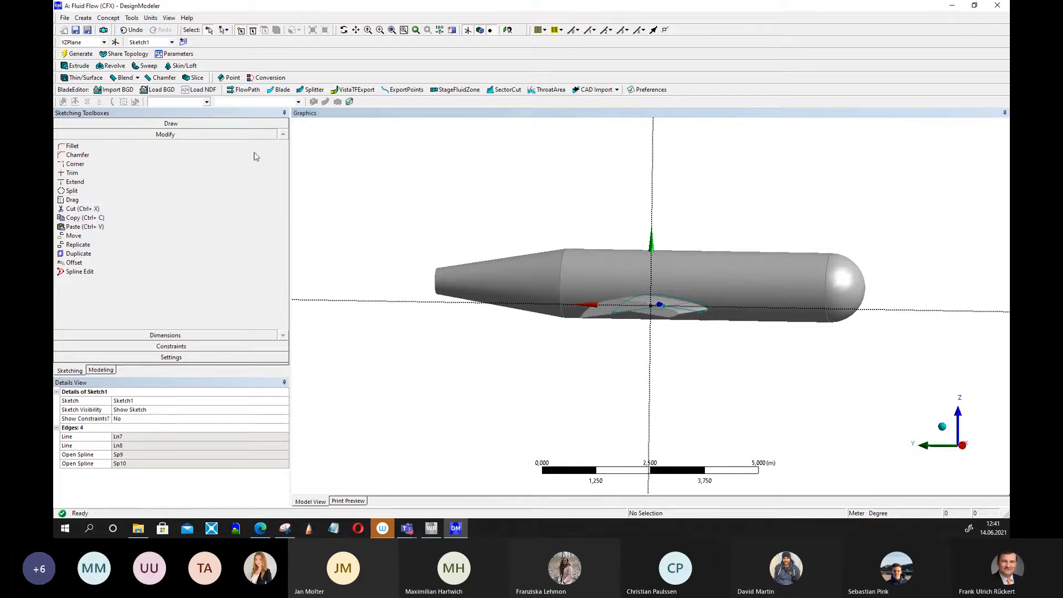
Add a construction point on the airfoil's upper spline near the mid-chord.
mouse_move(718, 373)
middle_mouse_down()
mouse_move(763, 377)
mouse_move(719, 377)
mouse_move(730, 364)
middle_mouse_up()
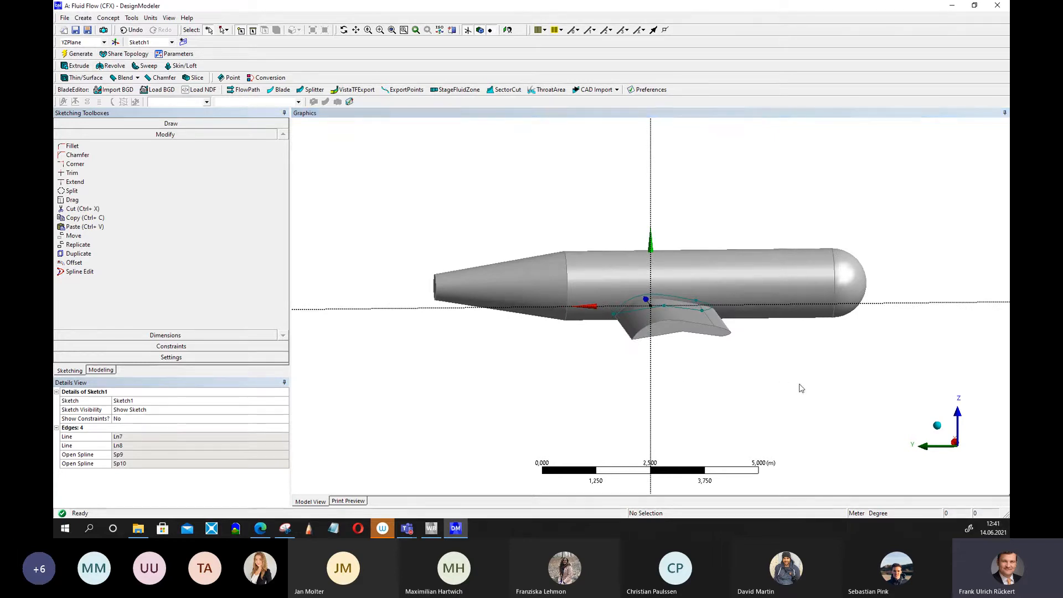
mouse_move(800, 386)
middle_mouse_down()
mouse_move(778, 373)
mouse_move(592, 348)
mouse_move(695, 360)
mouse_move(778, 387)
mouse_move(788, 369)
mouse_move(840, 363)
mouse_move(806, 356)
mouse_move(783, 370)
mouse_move(757, 345)
mouse_move(749, 372)
mouse_move(811, 373)
mouse_move(878, 398)
mouse_move(812, 404)
mouse_move(780, 383)
middle_mouse_up()
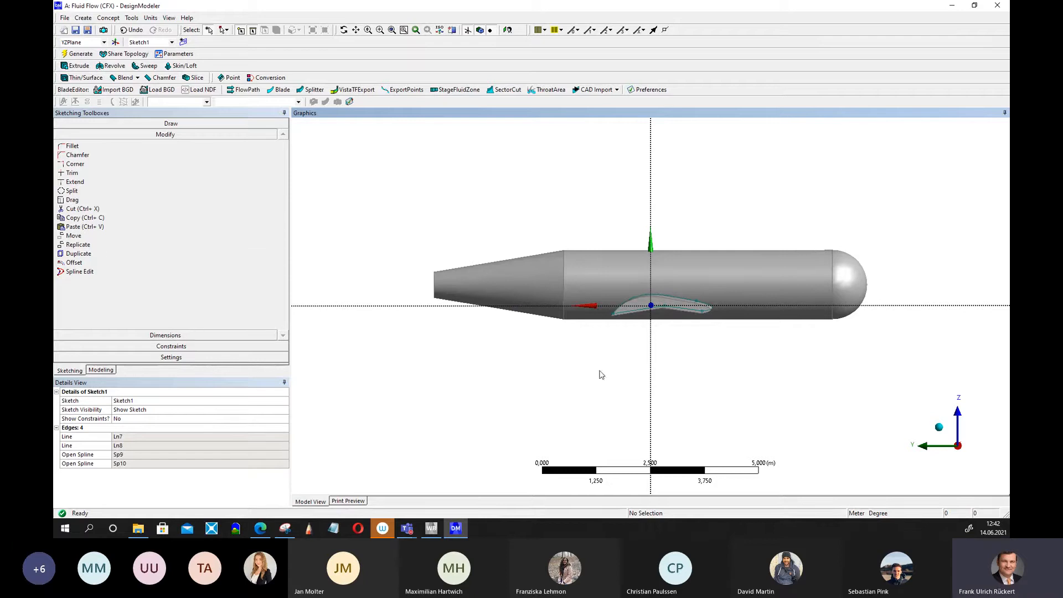
middle_click_drag(601, 375, 595, 367)
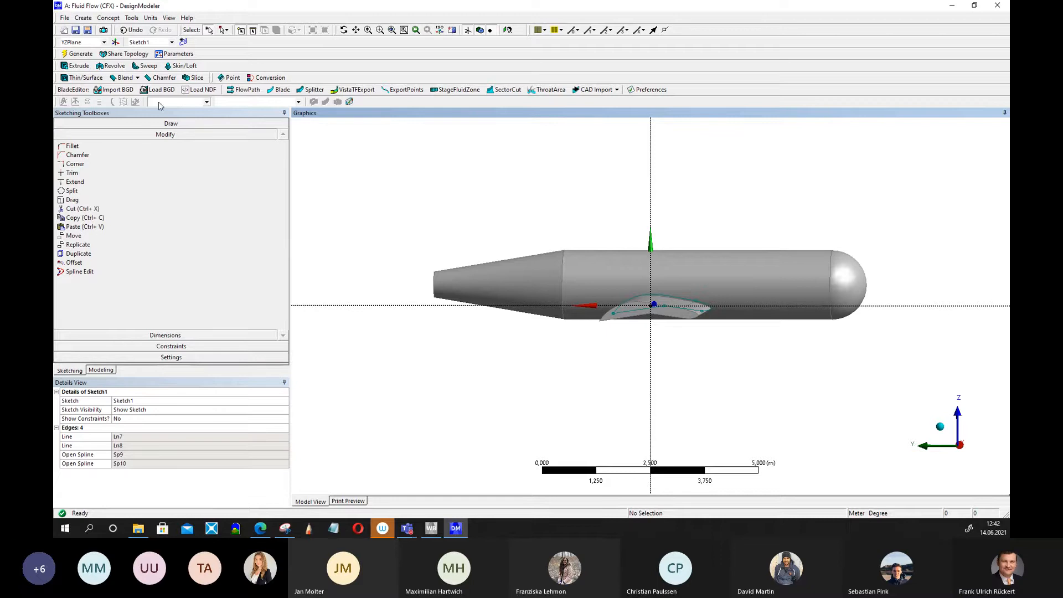
left_click(166, 123)
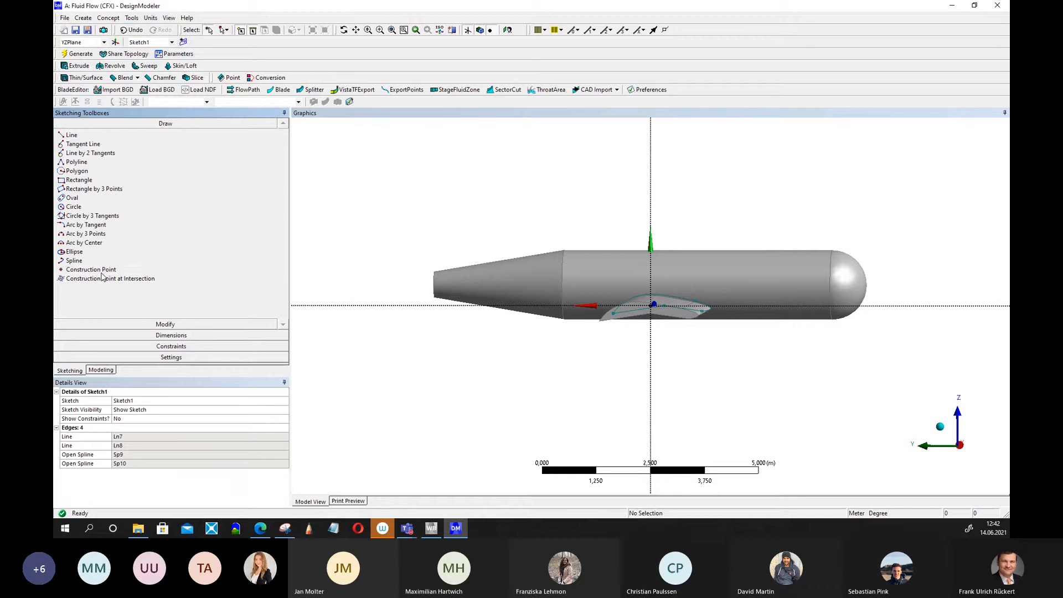
left_click(103, 269)
left_click(659, 295)
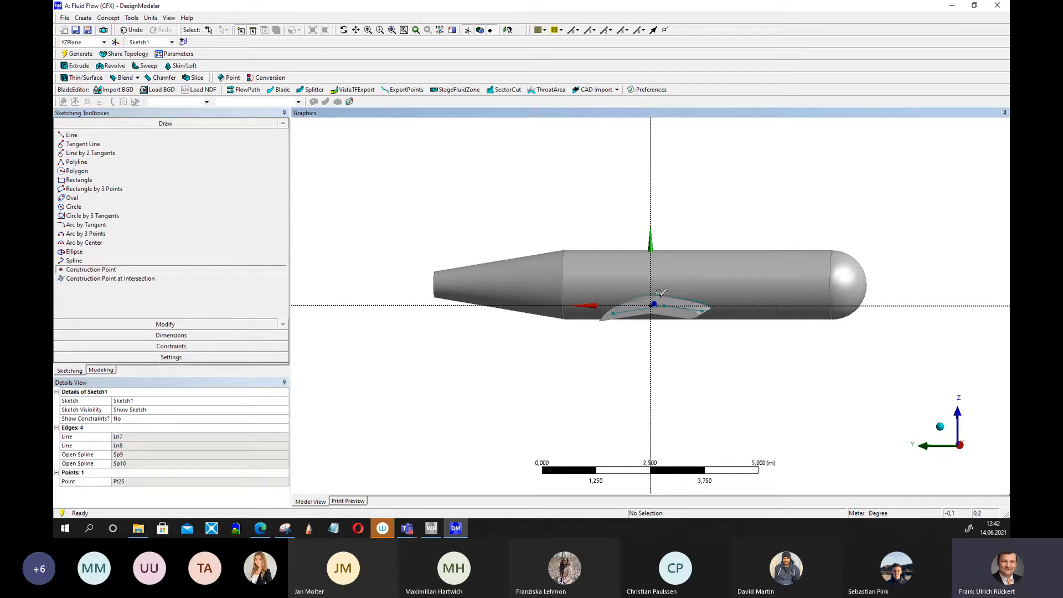
Drag the new construction point slightly toward the trailing edge and regenerate the wing.
left_click(162, 323)
left_click(75, 200)
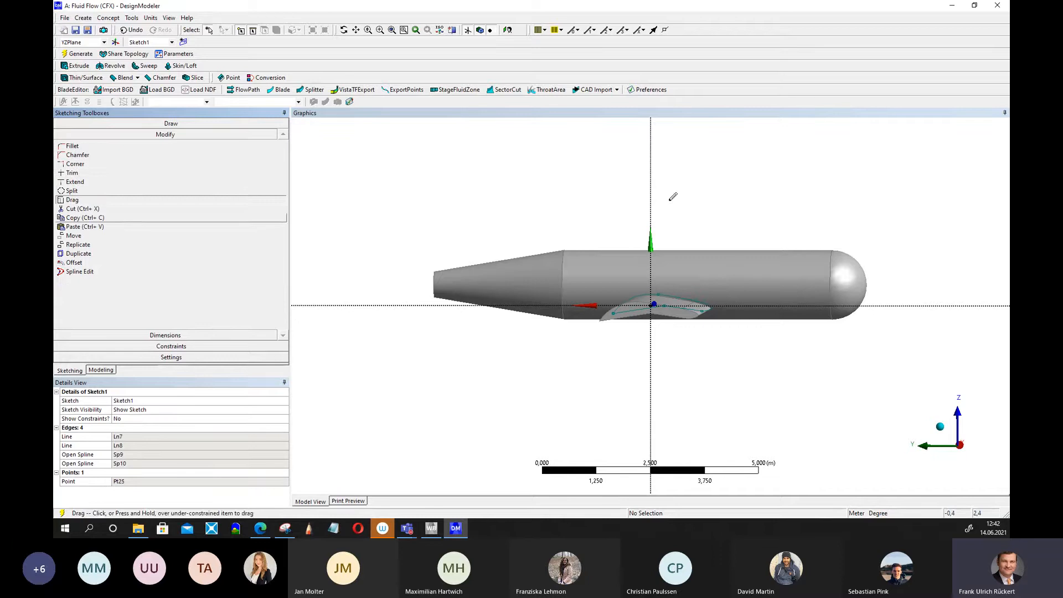
left_click(659, 295)
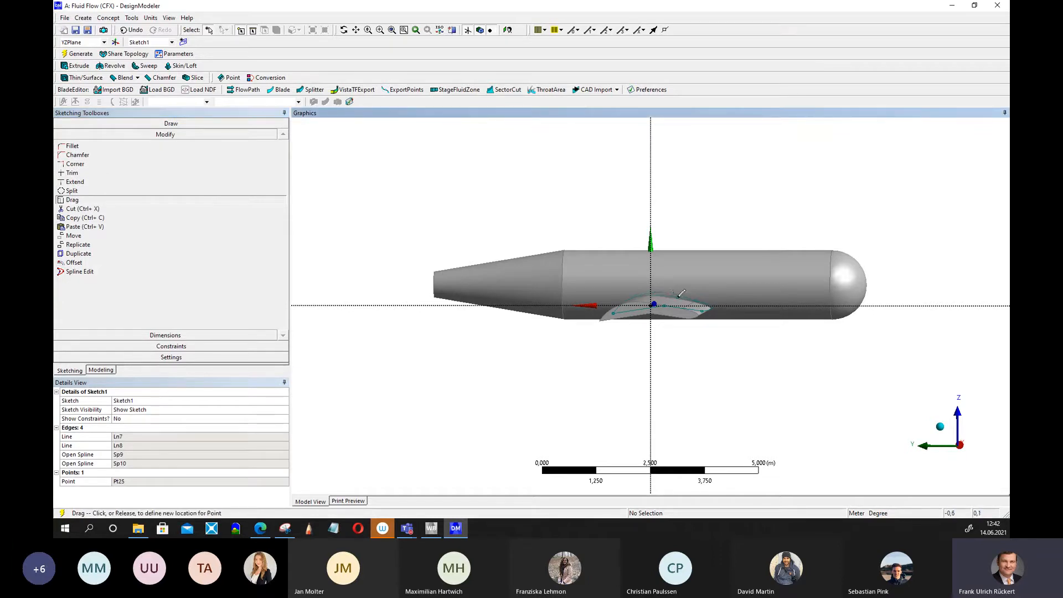
left_click(673, 292)
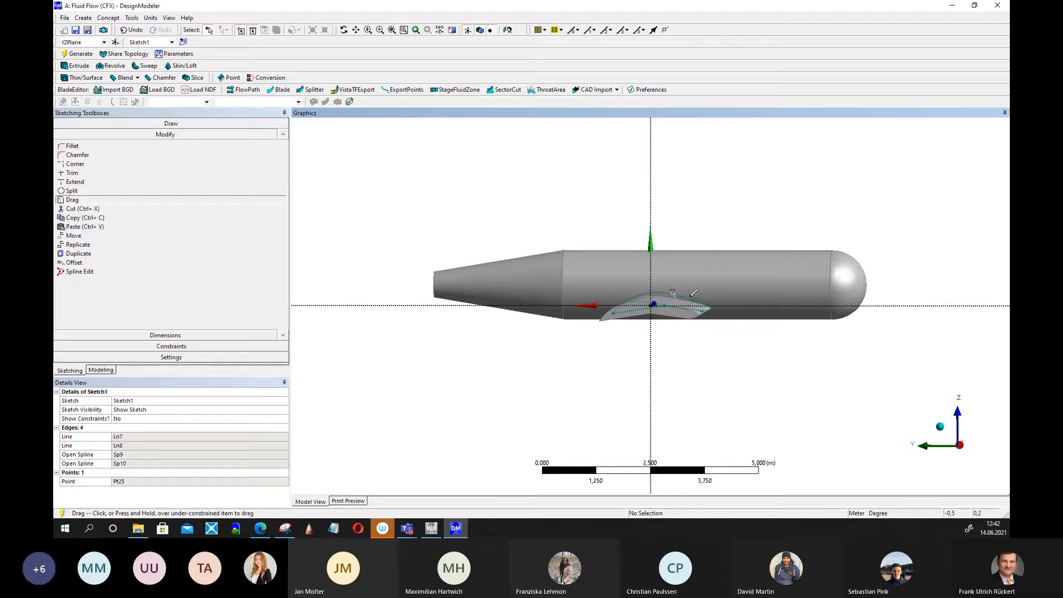
left_click(86, 56)
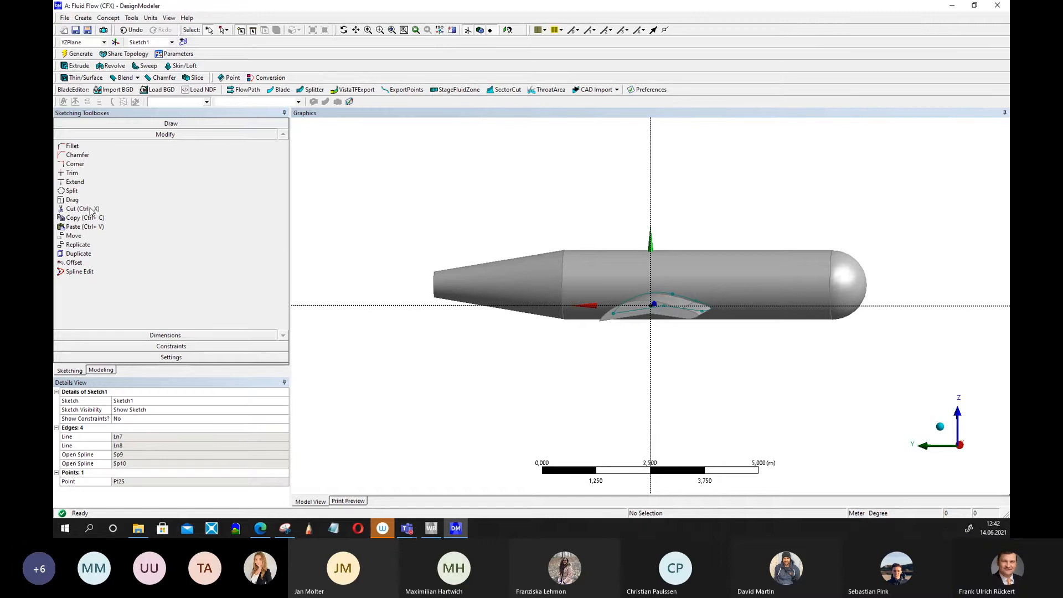
Drag the airfoil's rear upper point slightly up and down to refine the profile, regenerating after each adjustment.
left_click(74, 200)
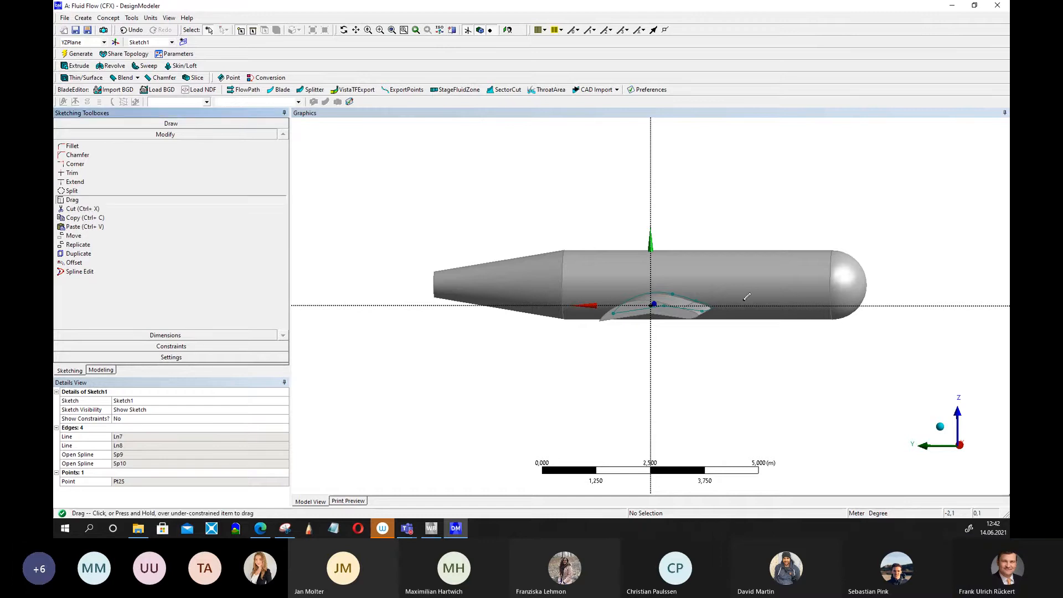
left_click(698, 297)
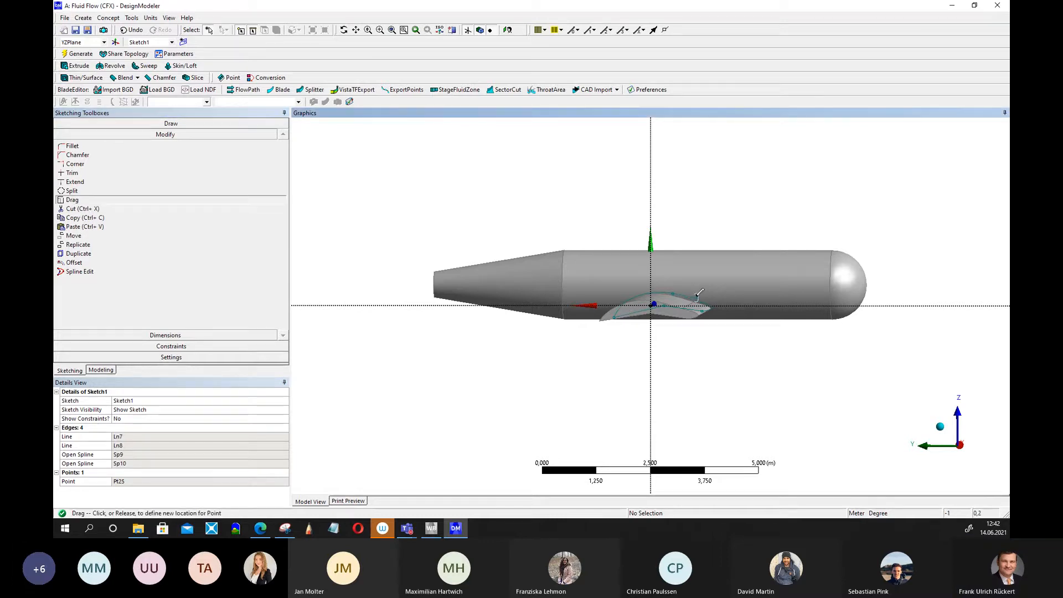
left_click(699, 294)
left_click(88, 55)
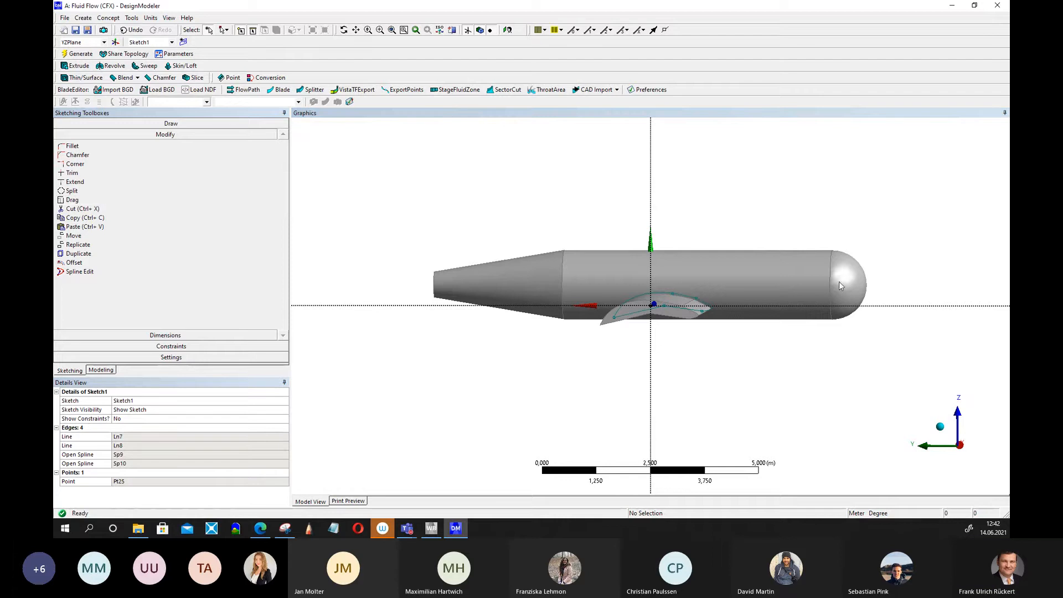
mouse_move(761, 365)
middle_mouse_down()
mouse_move(776, 357)
mouse_move(758, 366)
middle_mouse_up()
left_click(72, 200)
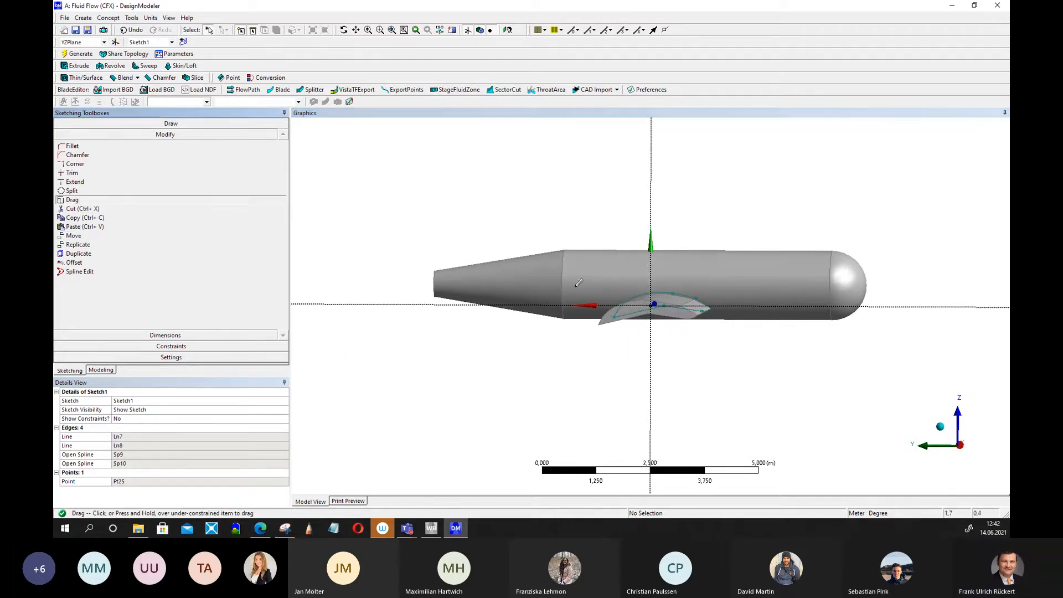
left_click(699, 294)
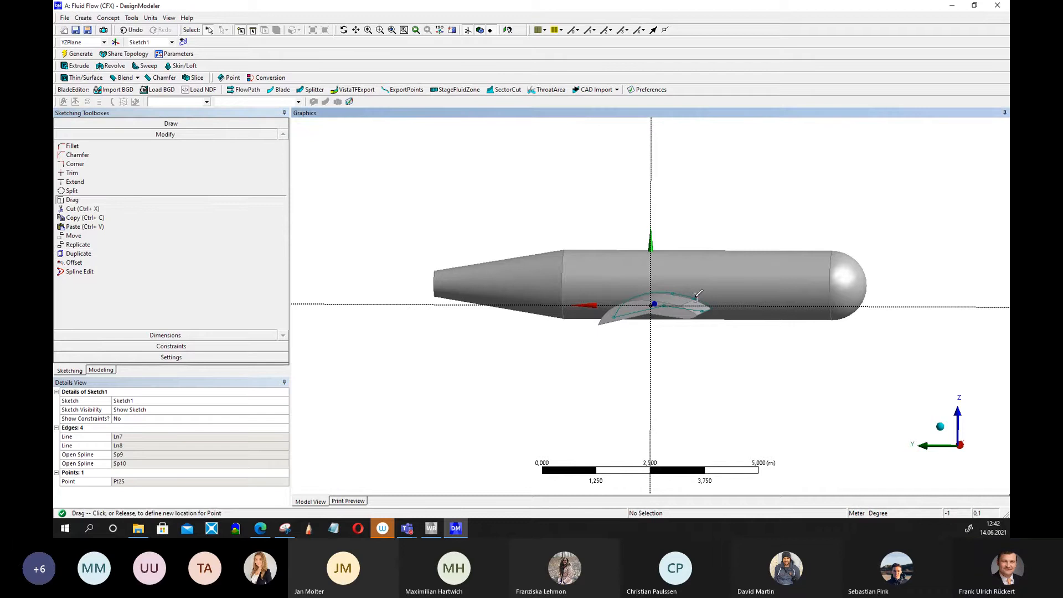
left_click(696, 300)
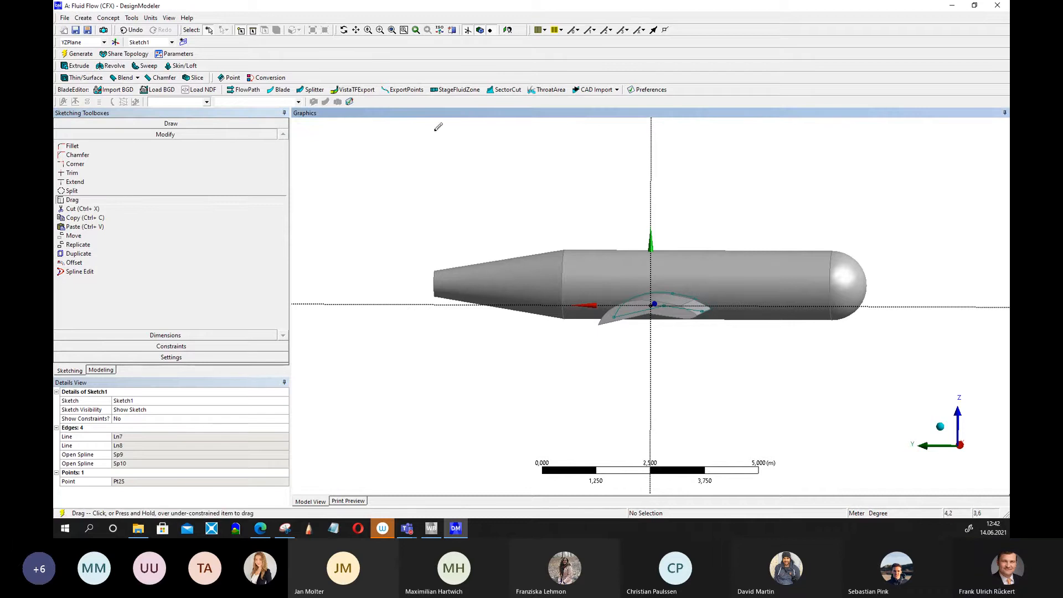
left_click(80, 54)
Drag the airfoil's centre point and rear upper point to adjust the wing profile, then regenerate.
scroll(778, 292, "up", 3)
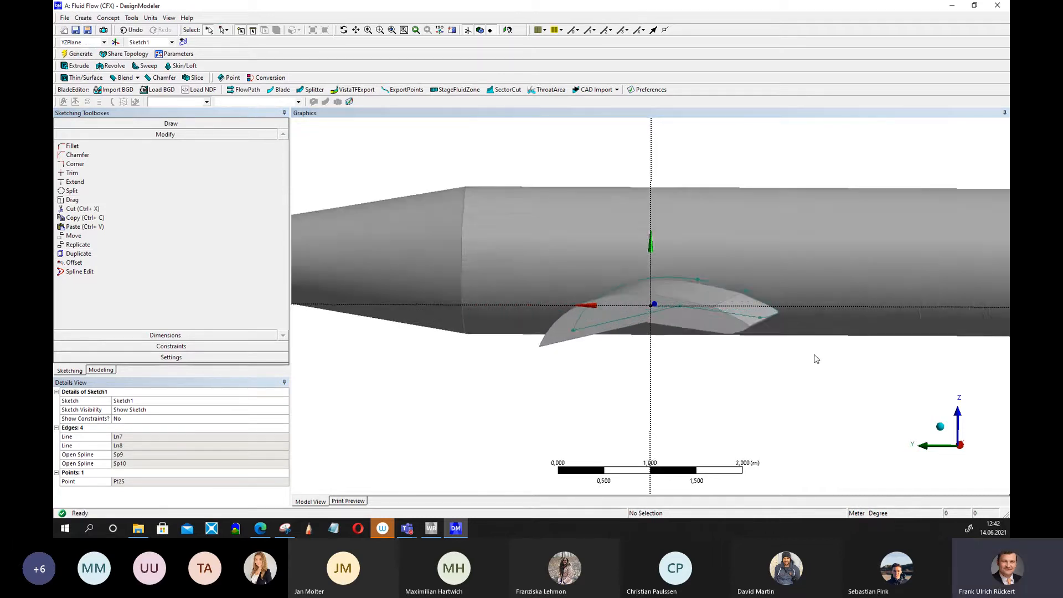
middle_click_drag(814, 356, 751, 317)
scroll(788, 363, "down", 5)
left_click(72, 199)
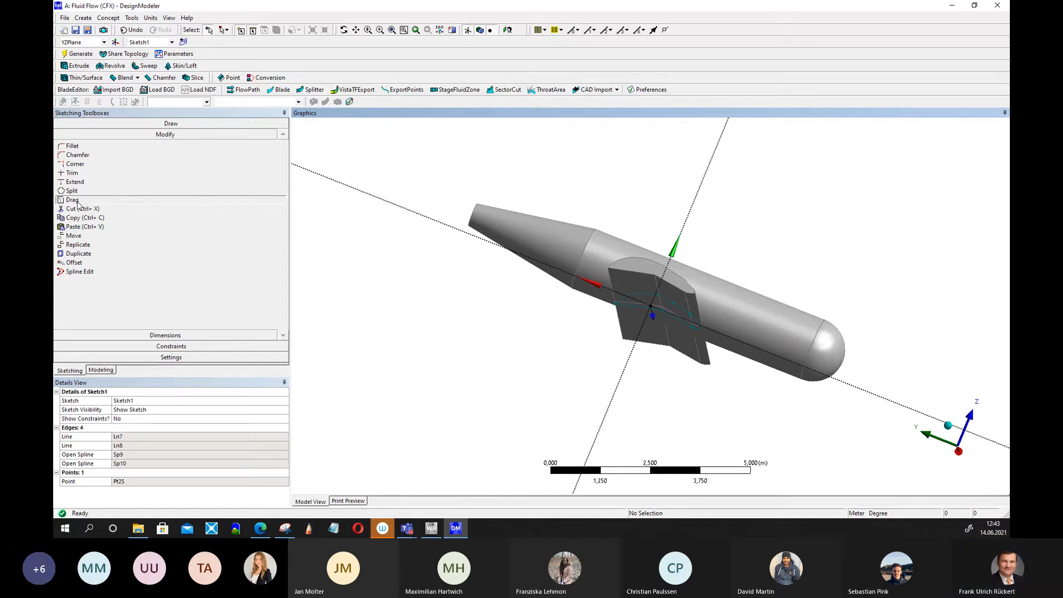
left_click(666, 307)
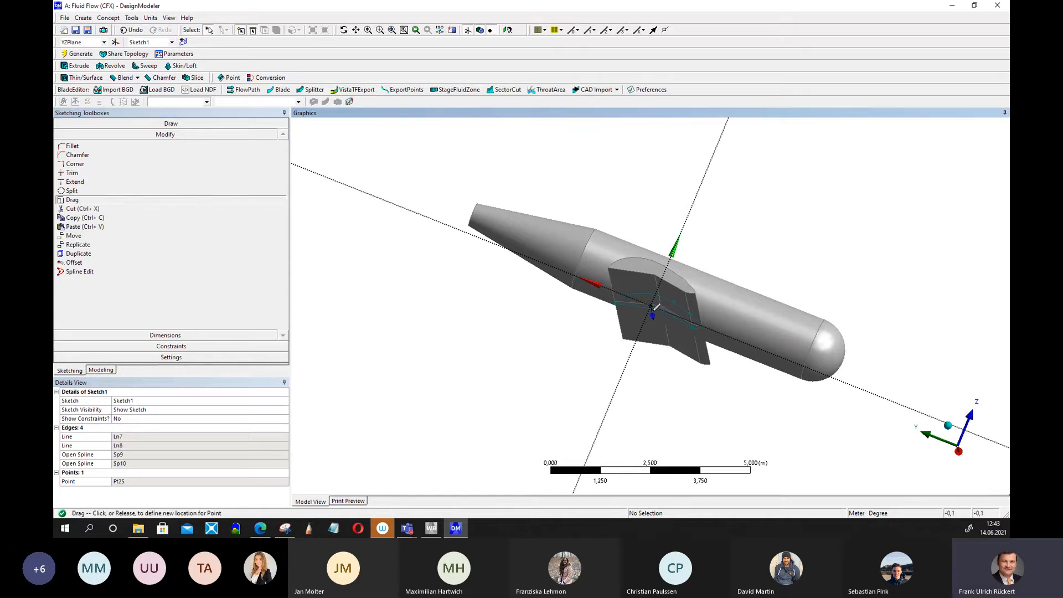
left_click(651, 306)
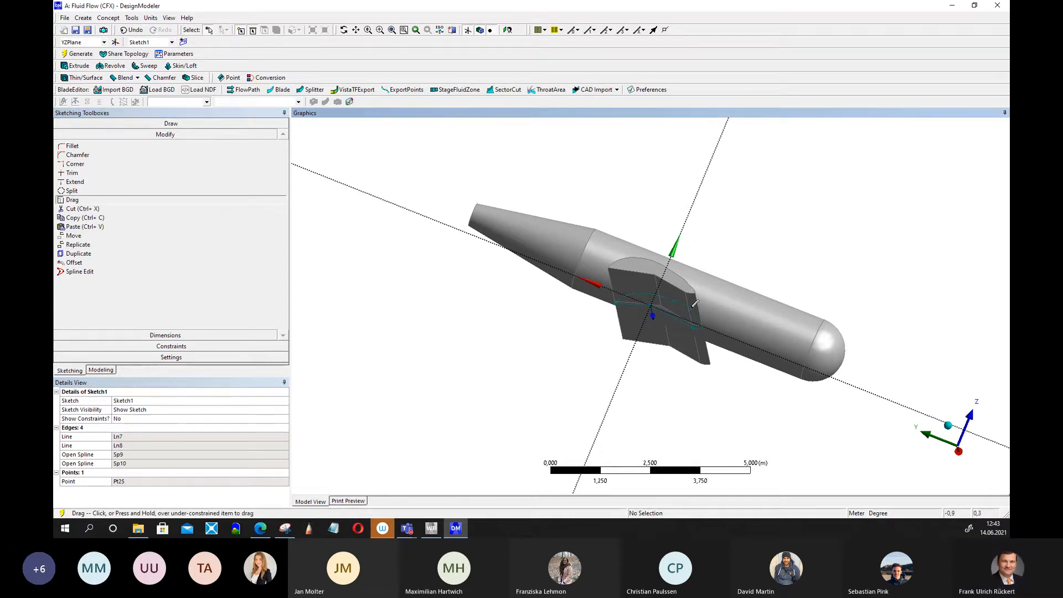
left_click(695, 304)
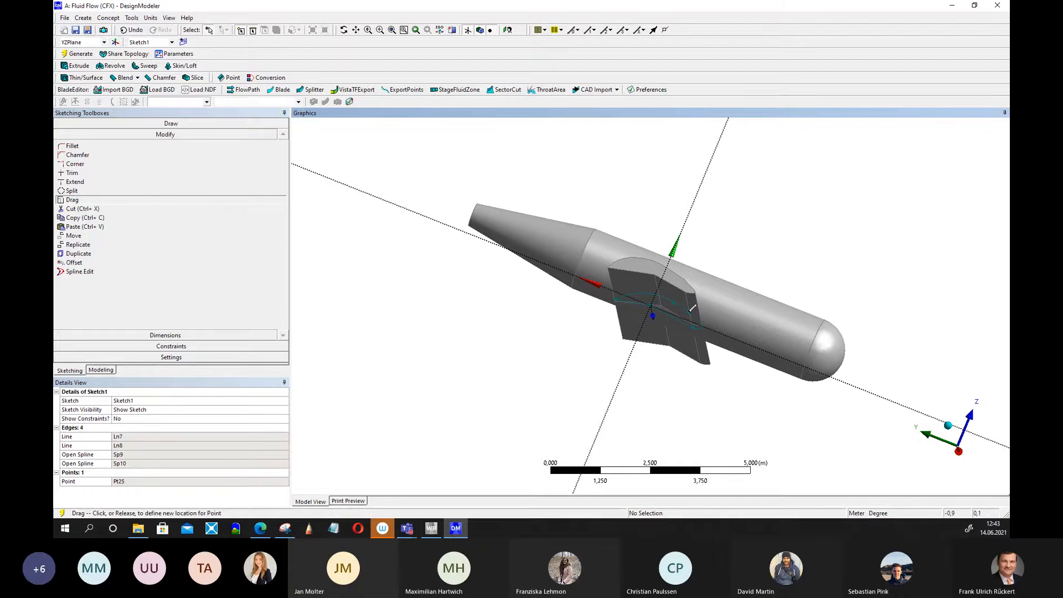
left_click(693, 307)
left_click(81, 54)
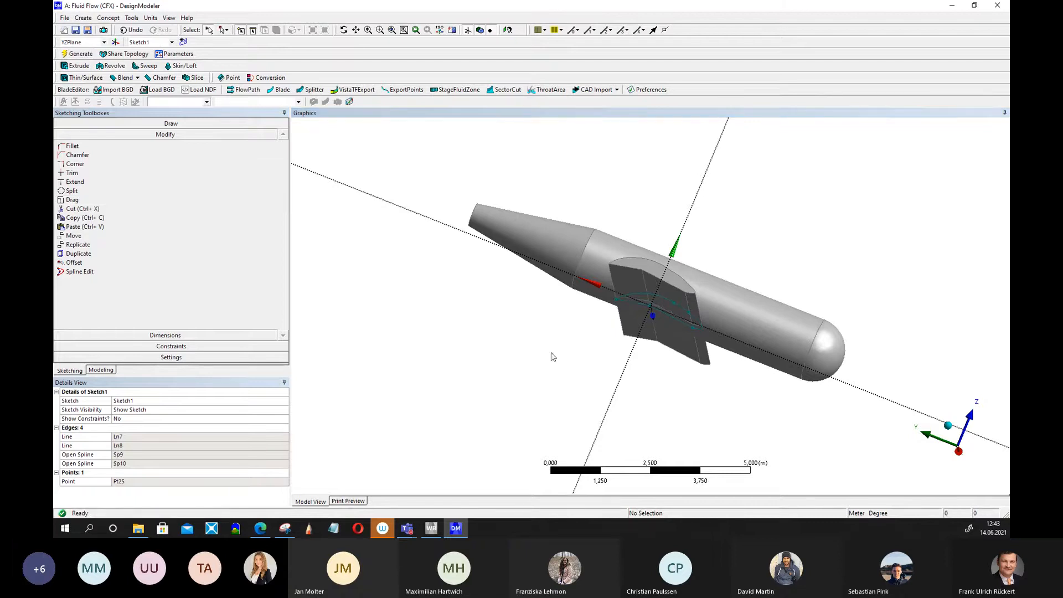
Create a new sketch on the YZPlane and select it in the tree.
middle_click_drag(551, 355, 611, 366)
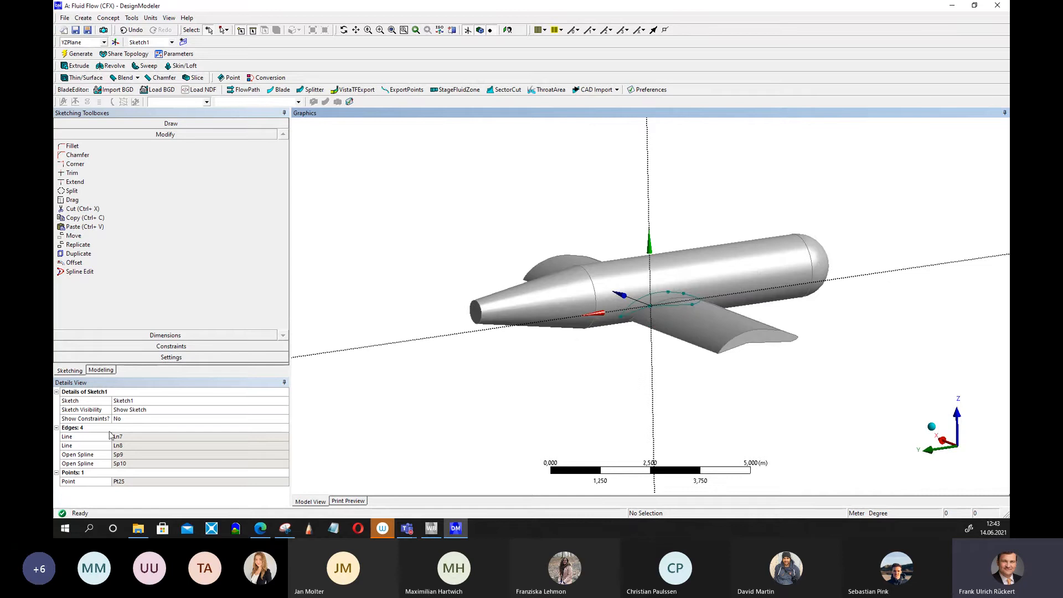
left_click(107, 371)
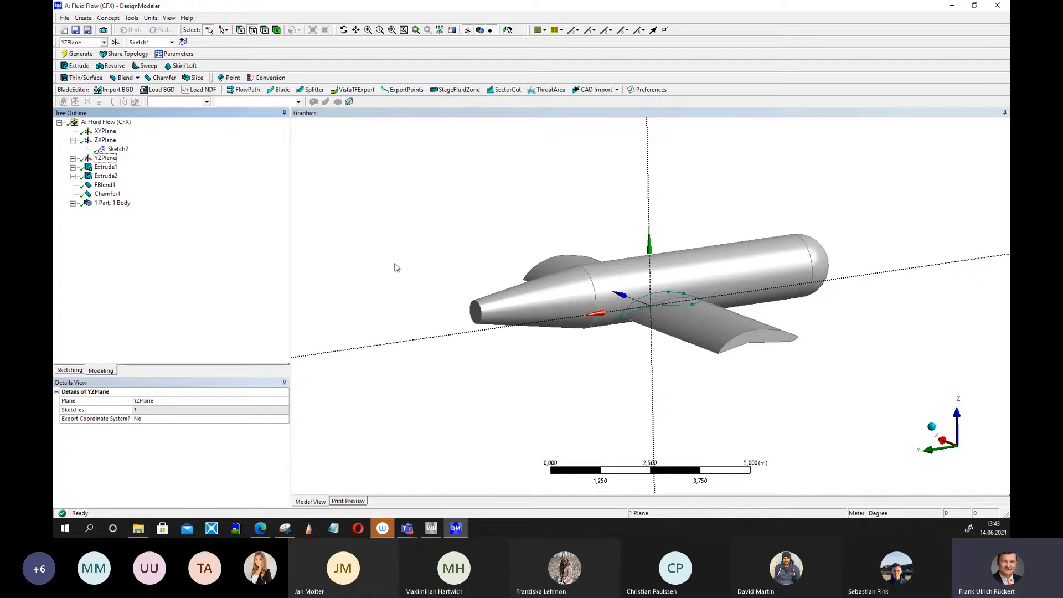
left_click(105, 158)
left_click(73, 158)
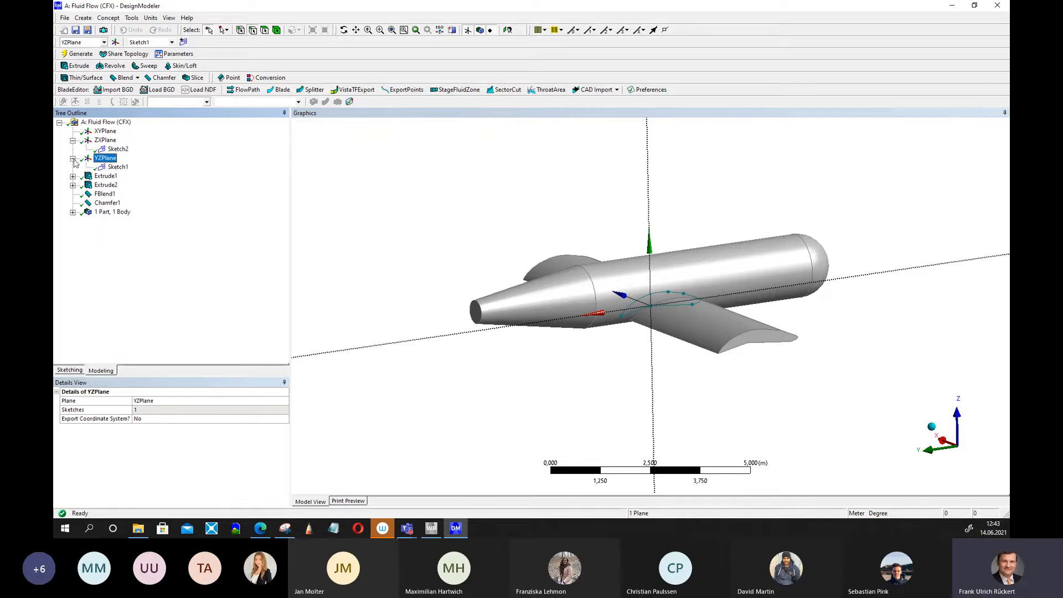
left_click(118, 167)
left_click(106, 159)
left_click(183, 42)
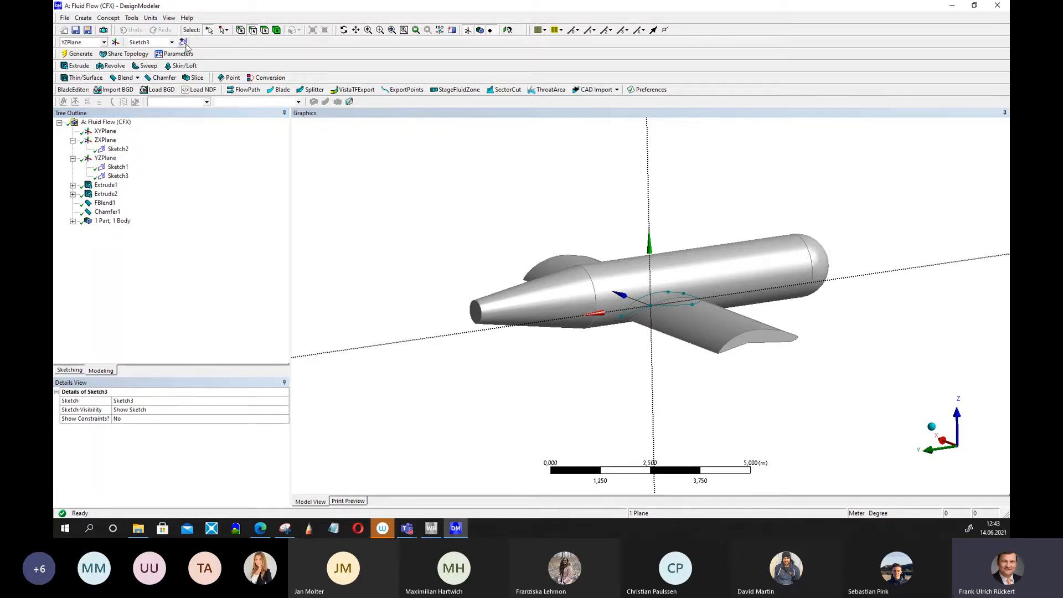
left_click(118, 177)
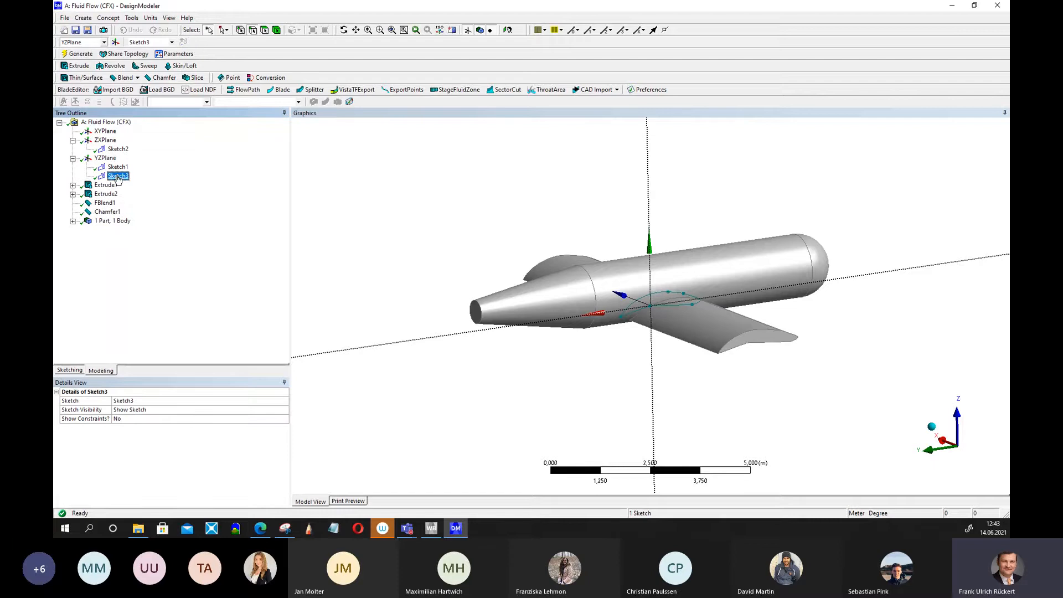
Draw a closed three-line triangular profile in Sketch3 beside the fuselage's tail cone.
mouse_move(365, 244)
middle_mouse_down()
mouse_move(339, 215)
mouse_move(370, 233)
middle_mouse_up()
scroll(413, 249, "down", 1)
scroll(413, 249, "up", 3)
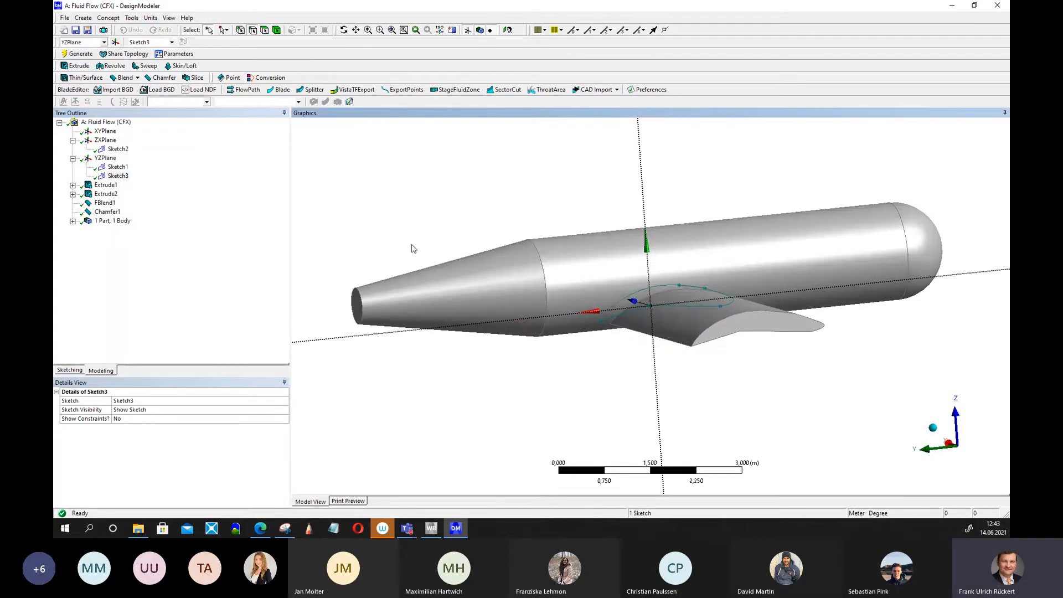
left_click(70, 371)
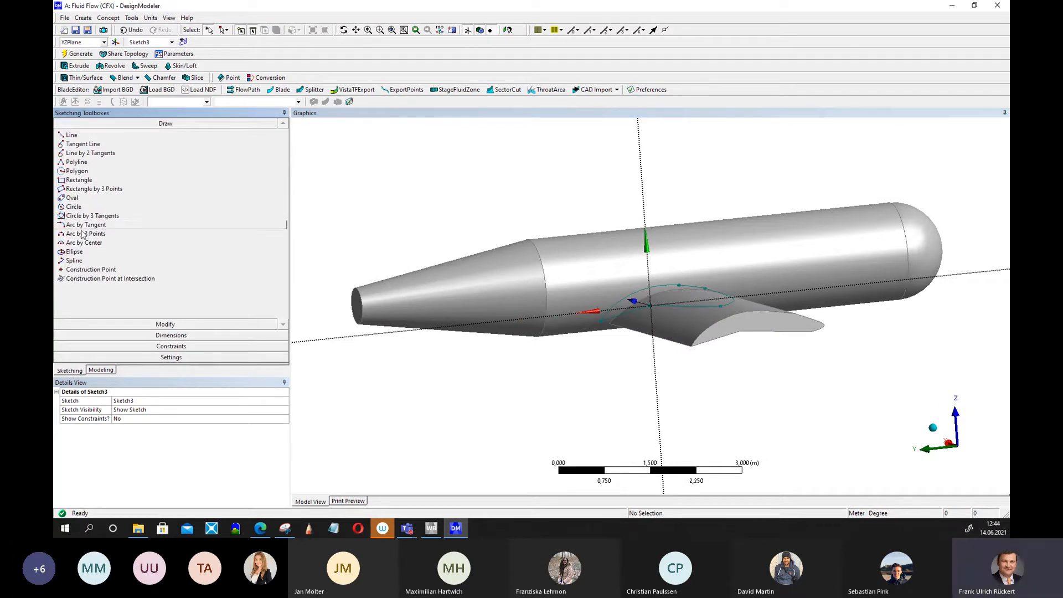
left_click(71, 135)
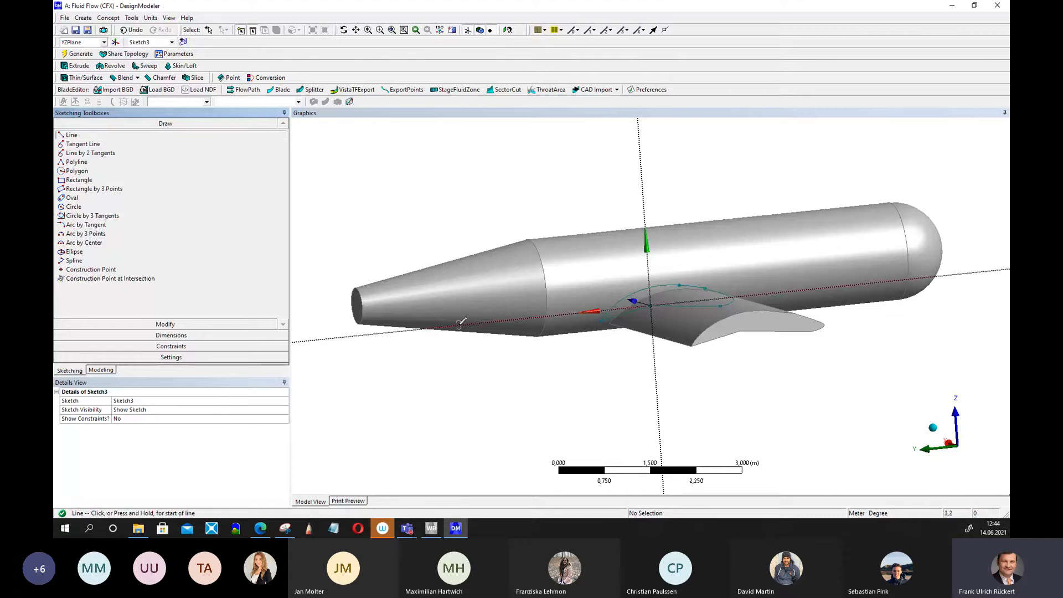
left_click(384, 319)
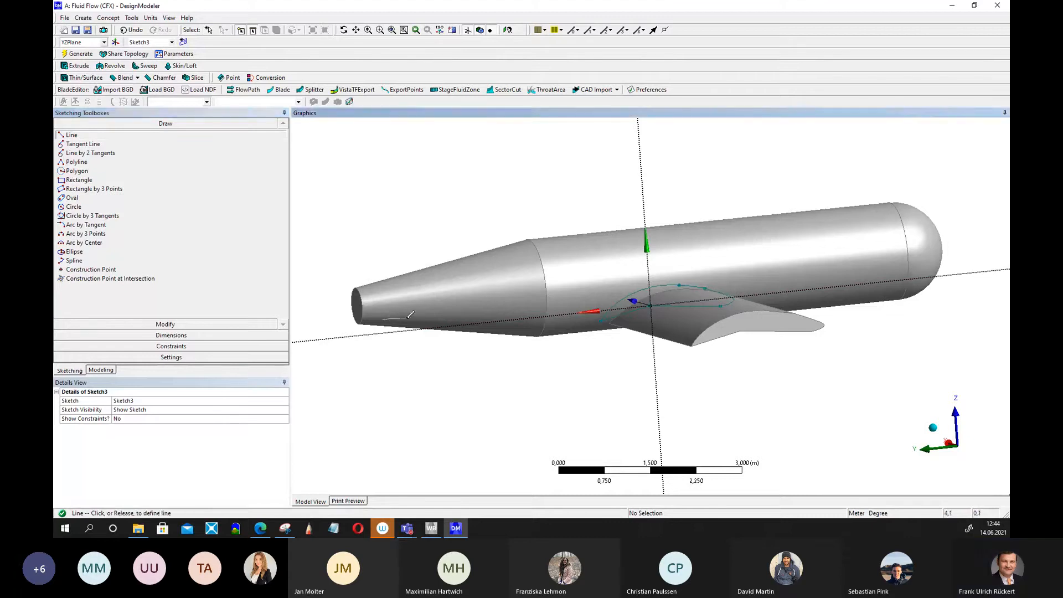
left_click(440, 313)
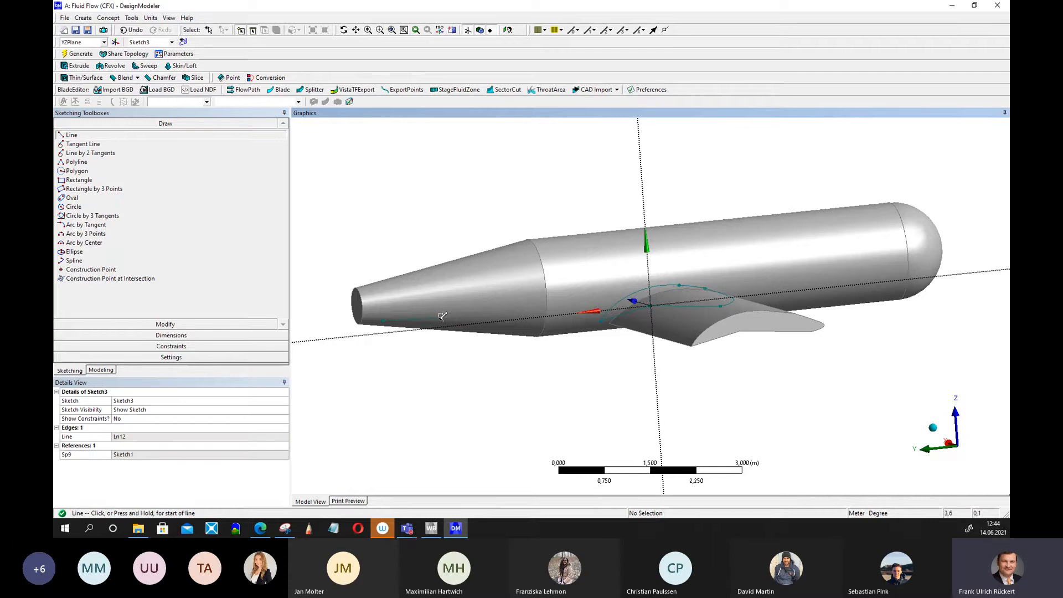
left_click(442, 316)
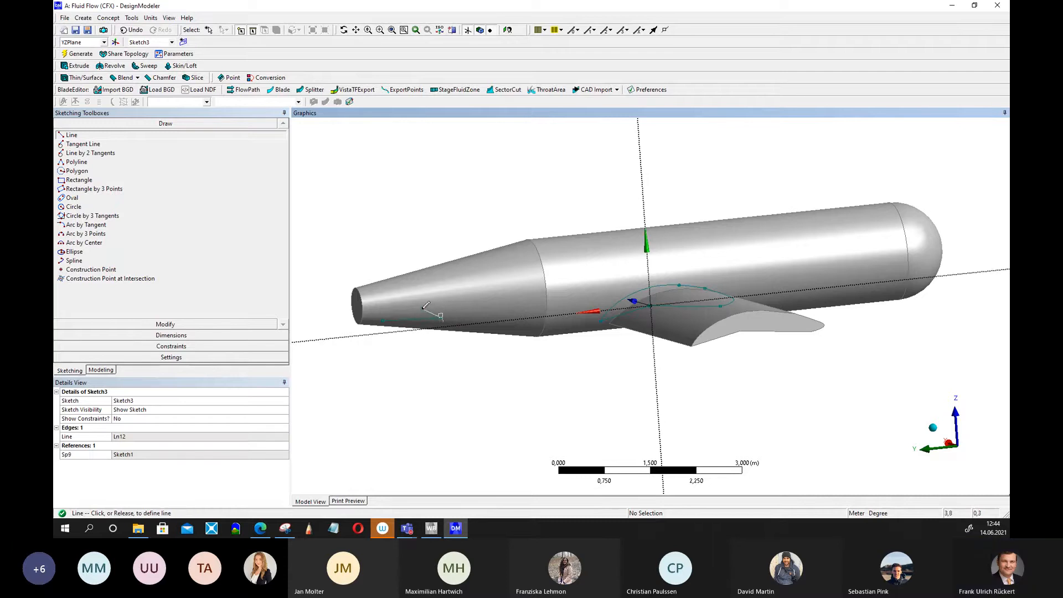
left_click(421, 307)
left_click(421, 307)
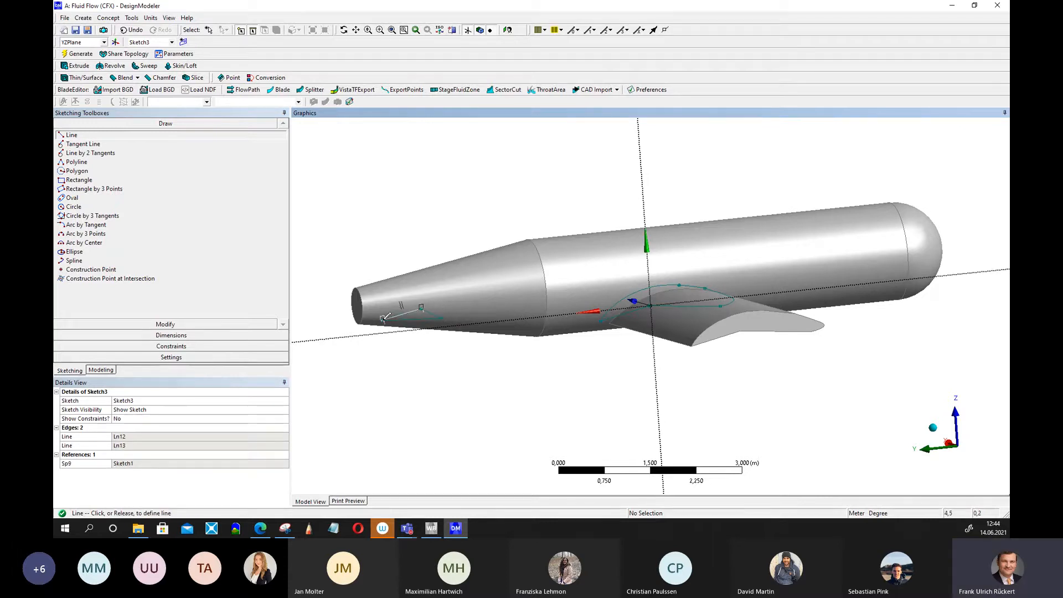
left_click(383, 319)
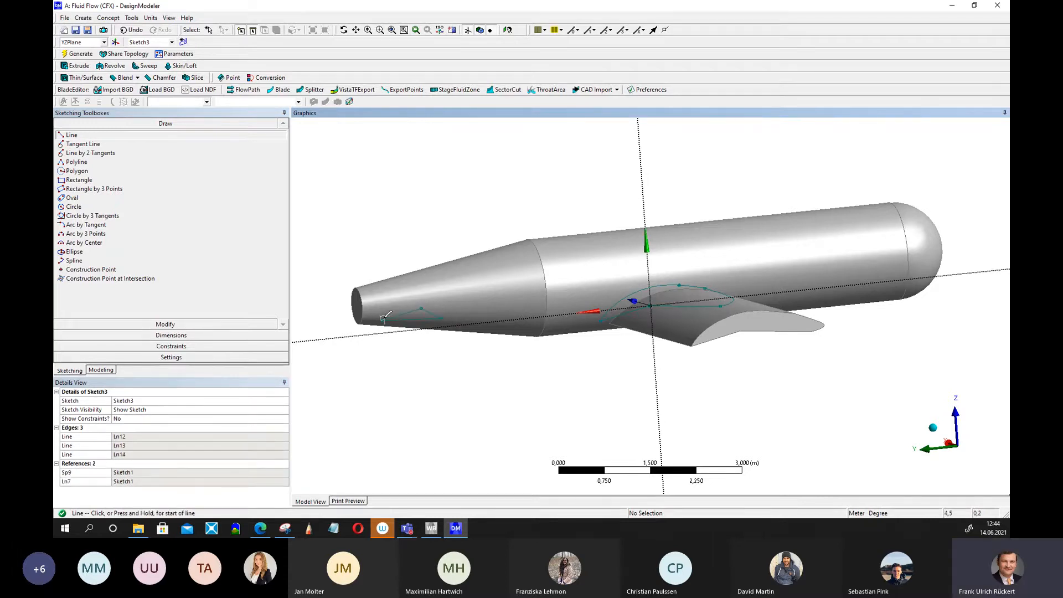
Extrude the triangular sketch symmetrically in both directions with a 2 m depth to form the horizontal tail.
left_click(78, 66)
middle_click_drag(367, 202, 419, 215)
scroll(419, 216, "down", 3)
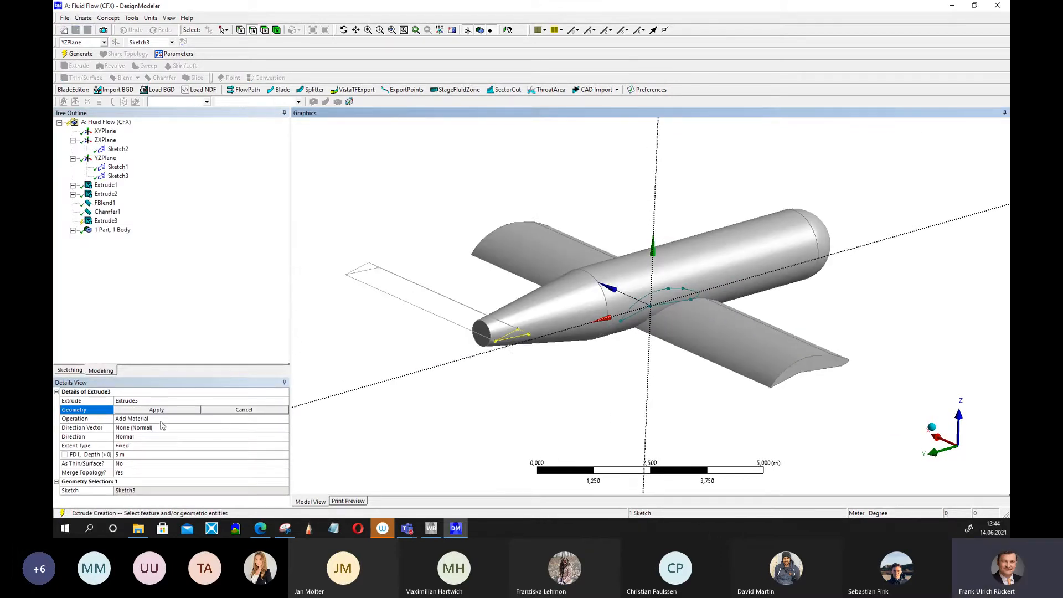
left_click(144, 454)
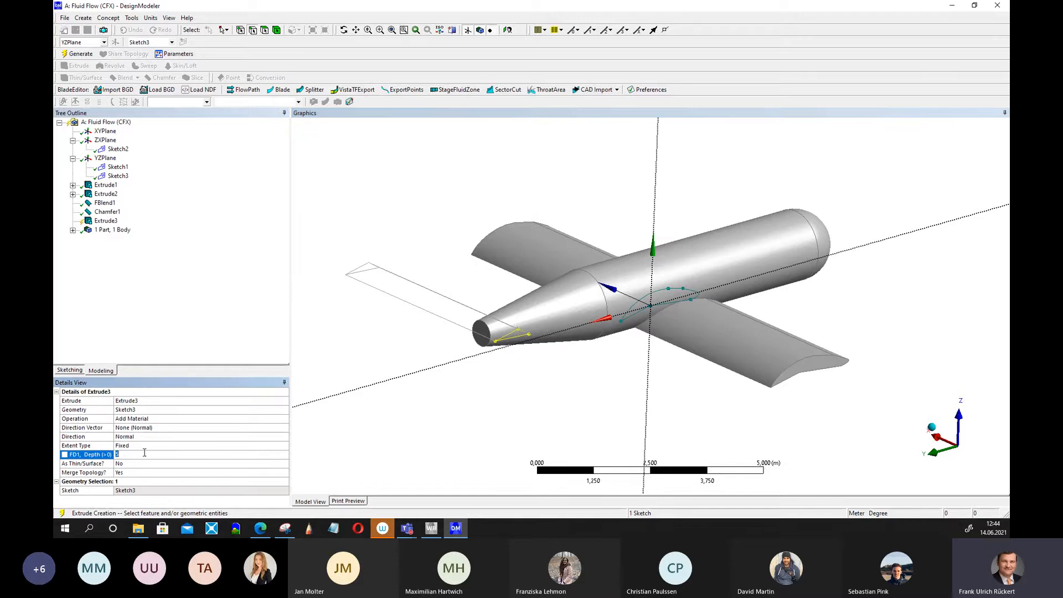
type("1")
key("Return")
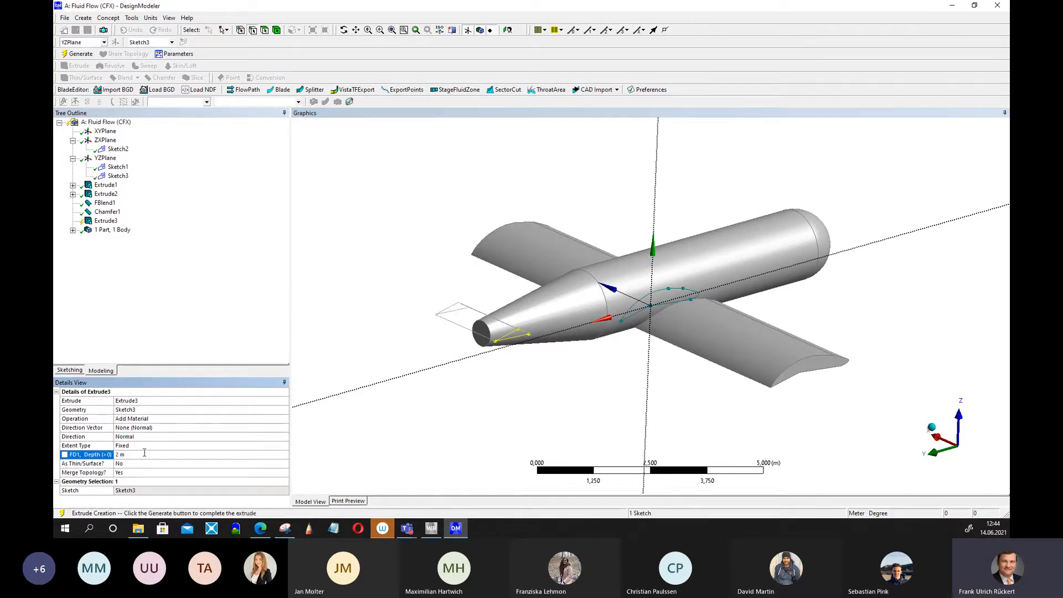
left_click(182, 428)
left_click(169, 437)
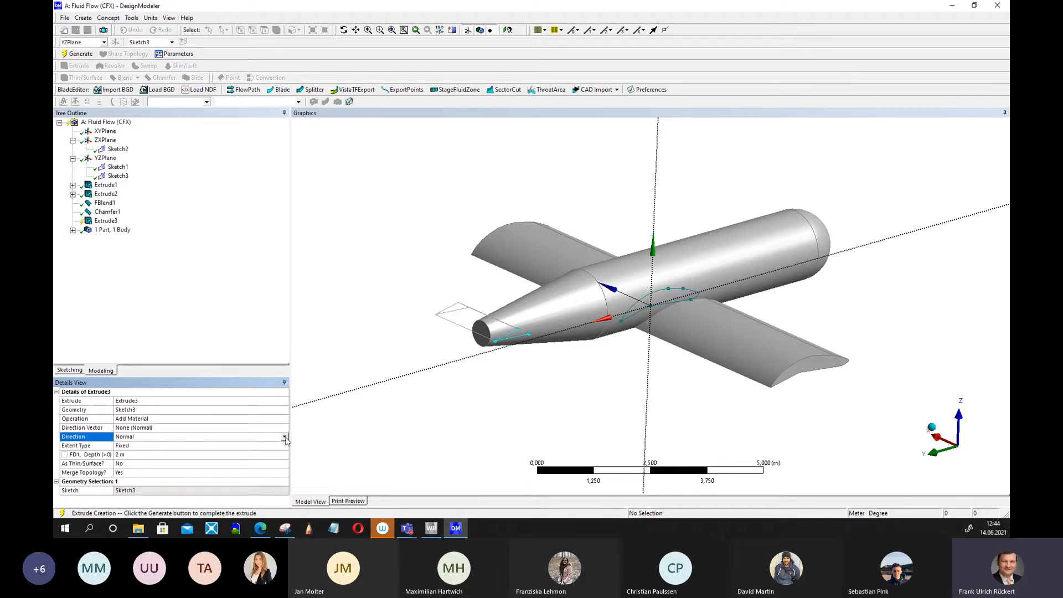
left_click(285, 438)
left_click(155, 456)
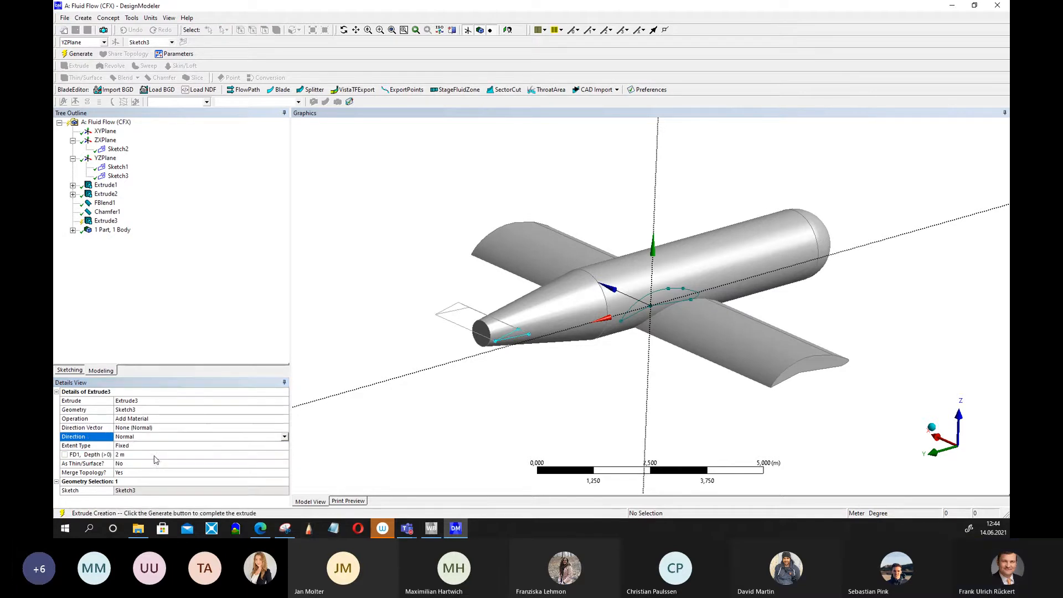
left_click(77, 54)
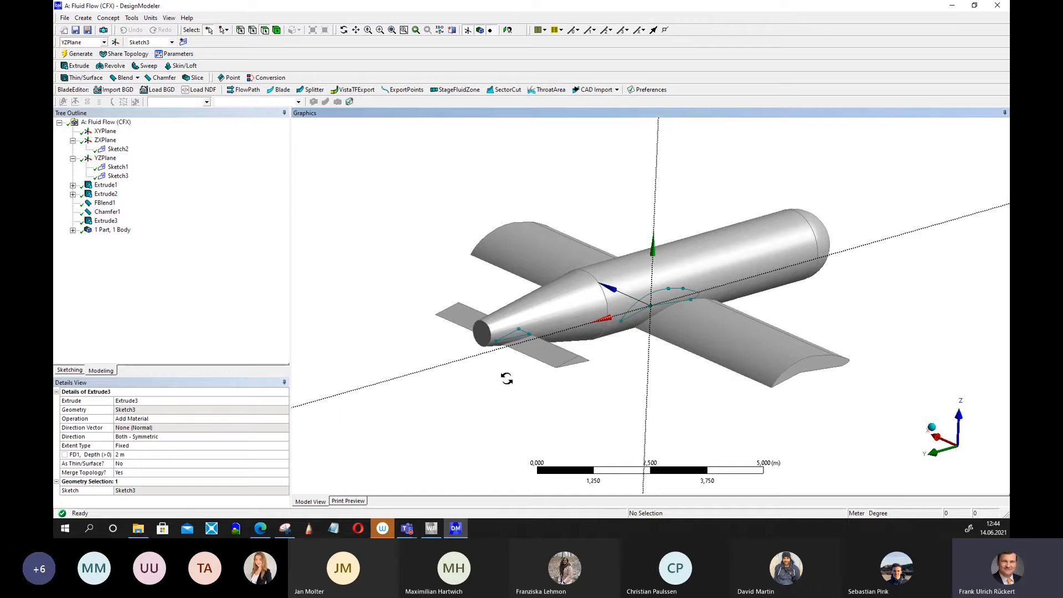
Draw a rectangle in a new sketch on the XYPlane at the tail cone for the vertical fin.
middle_click_drag(507, 378, 548, 387)
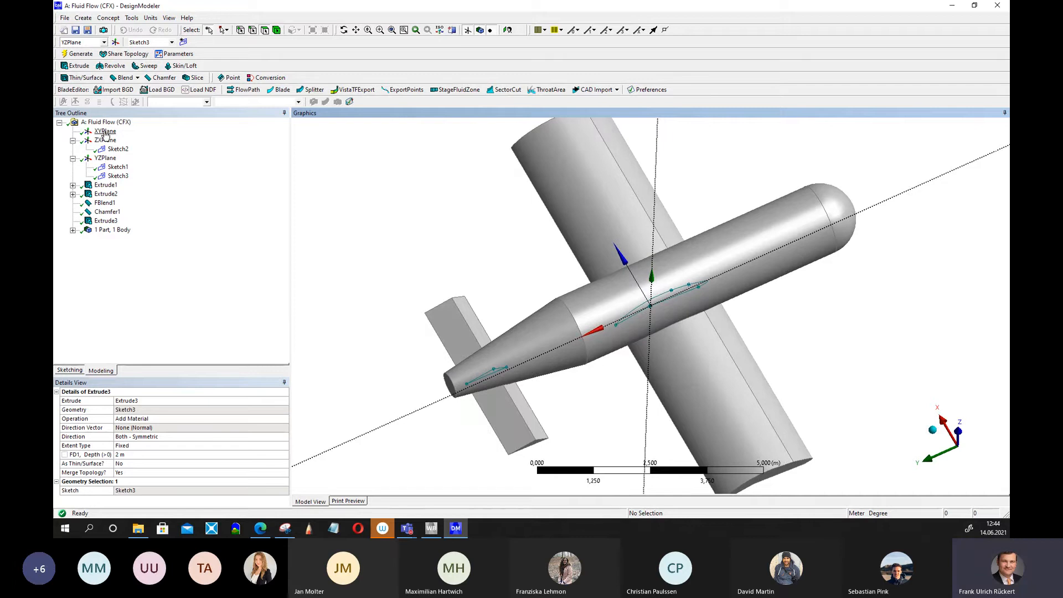
middle_click_drag(350, 255, 445, 238)
middle_click_drag(747, 391, 711, 442)
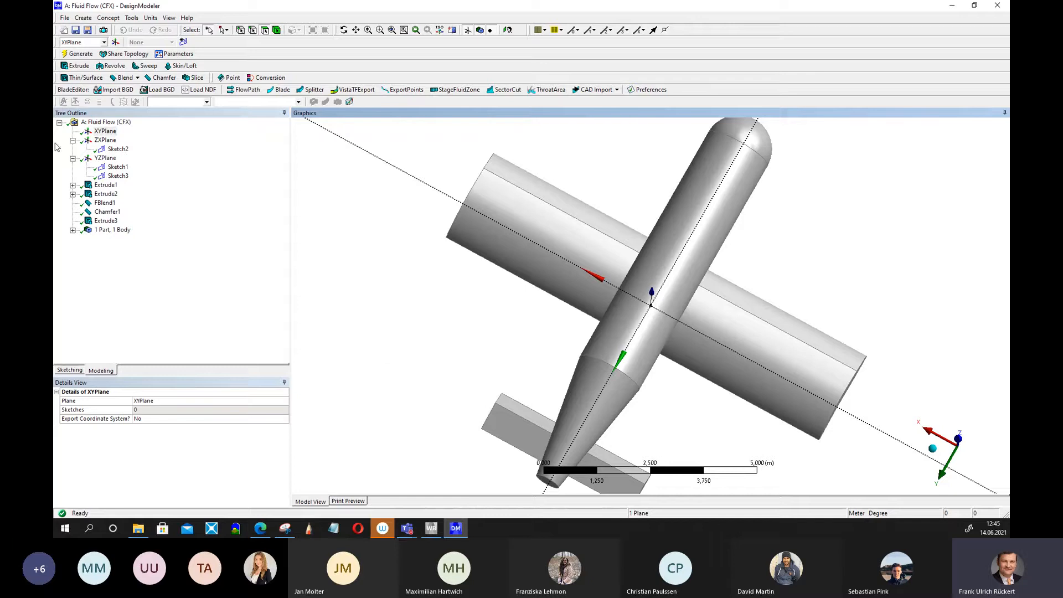
left_click(69, 370)
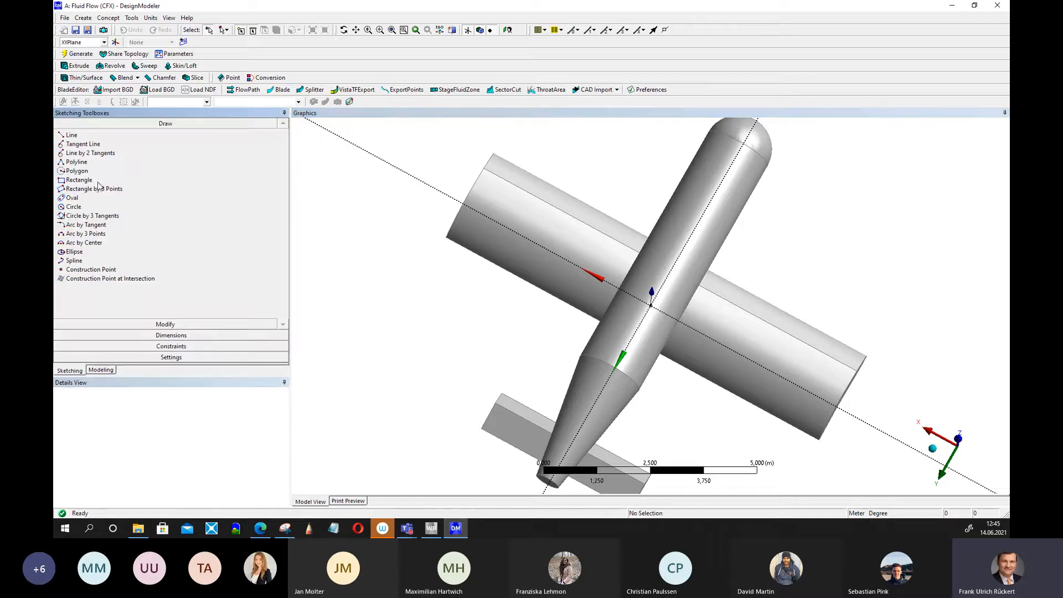
left_click(80, 179)
left_click(561, 456)
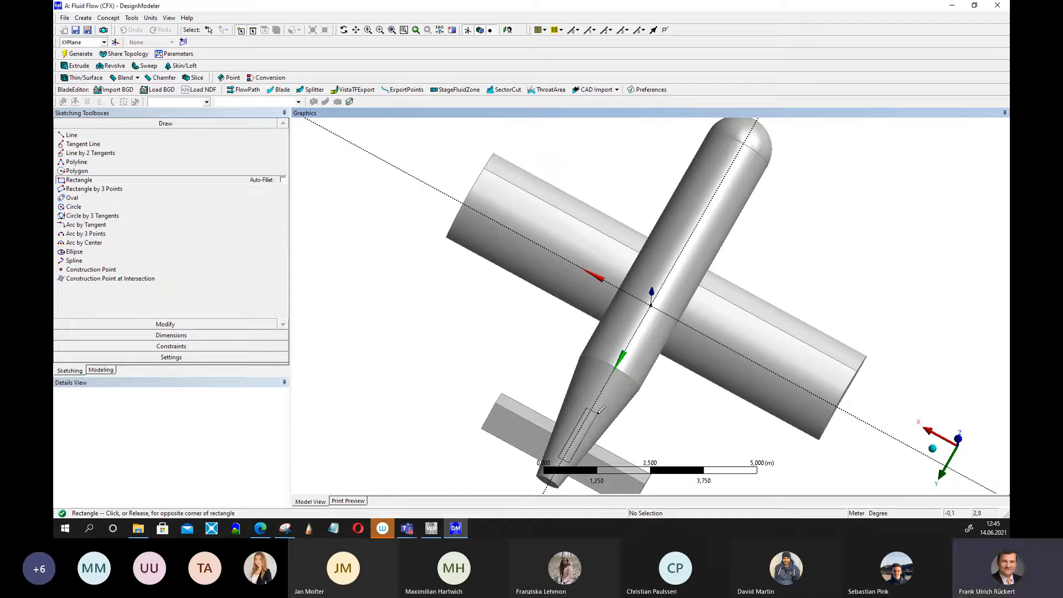
left_click(597, 412)
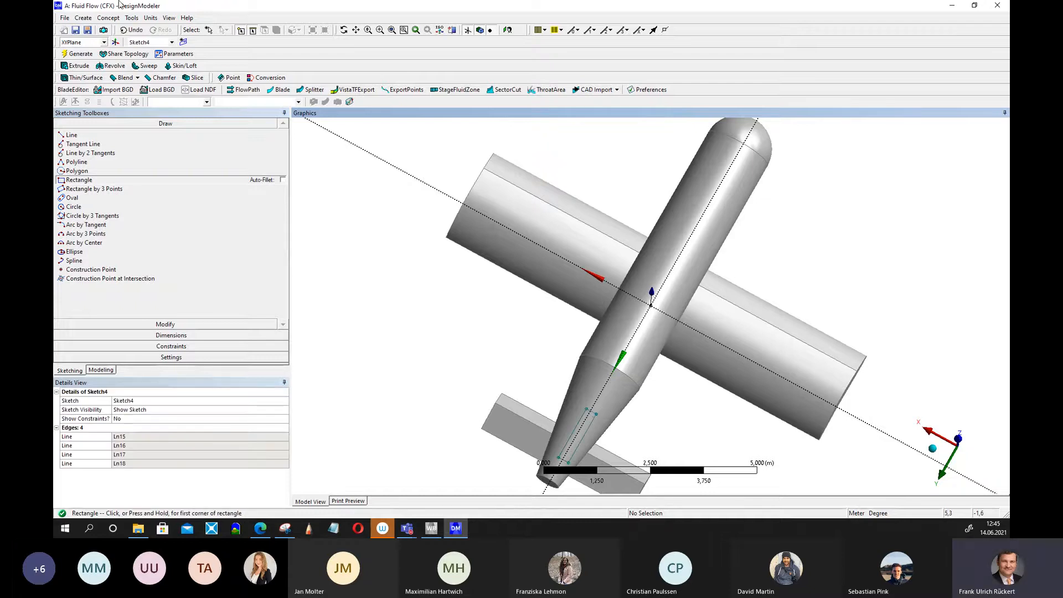
Extrude the rectangle sketch 2 m to create the vertical fin.
left_click(76, 66)
mouse_move(612, 382)
middle_mouse_down()
mouse_move(725, 405)
mouse_move(651, 362)
mouse_move(614, 367)
mouse_move(612, 379)
mouse_move(631, 375)
middle_mouse_up()
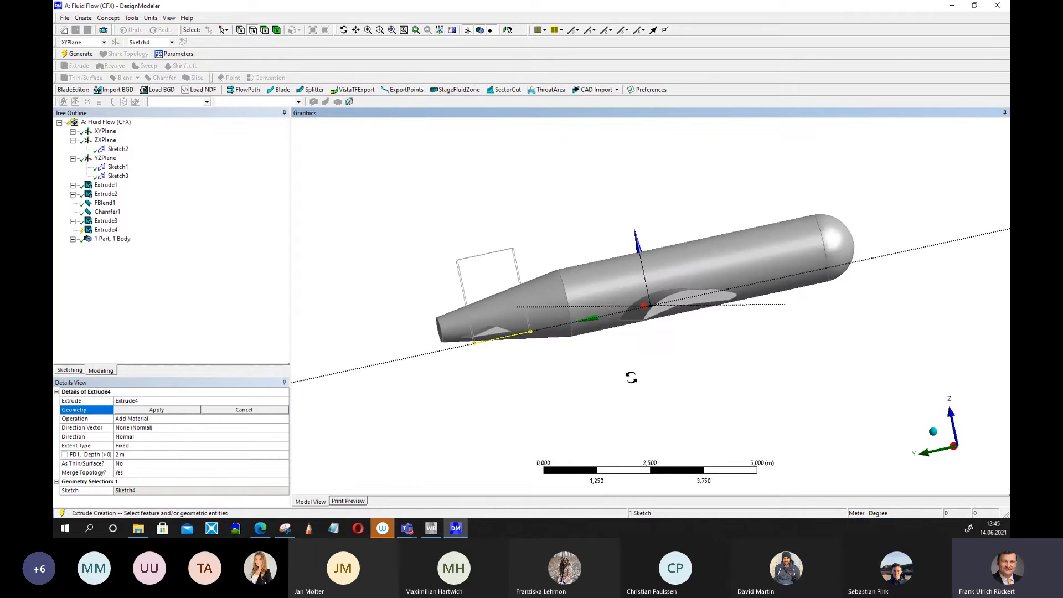
left_click(77, 54)
middle_click_drag(465, 391, 740, 391)
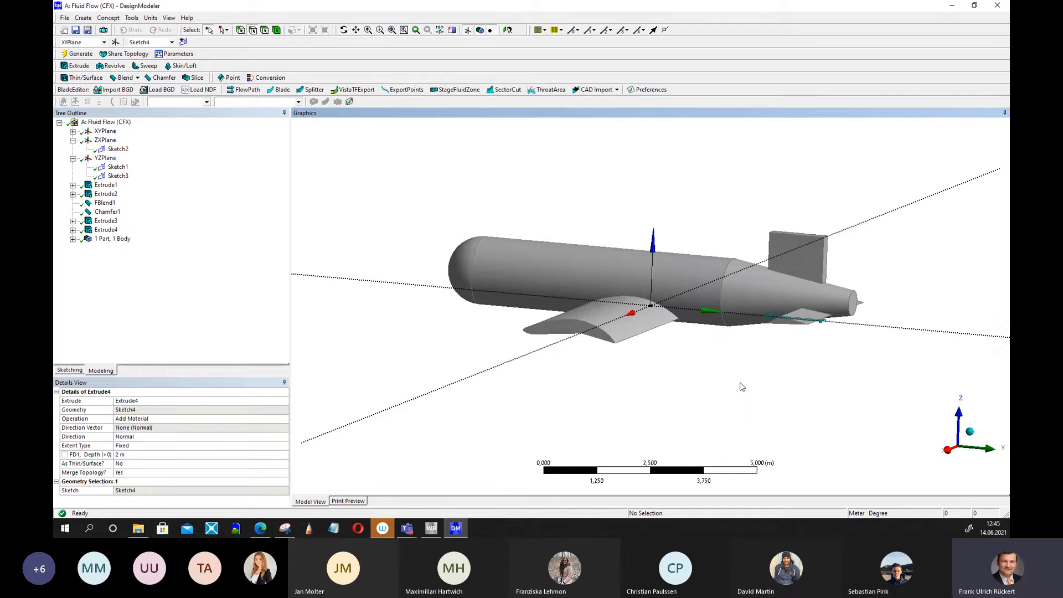
middle_click_drag(819, 372, 826, 377)
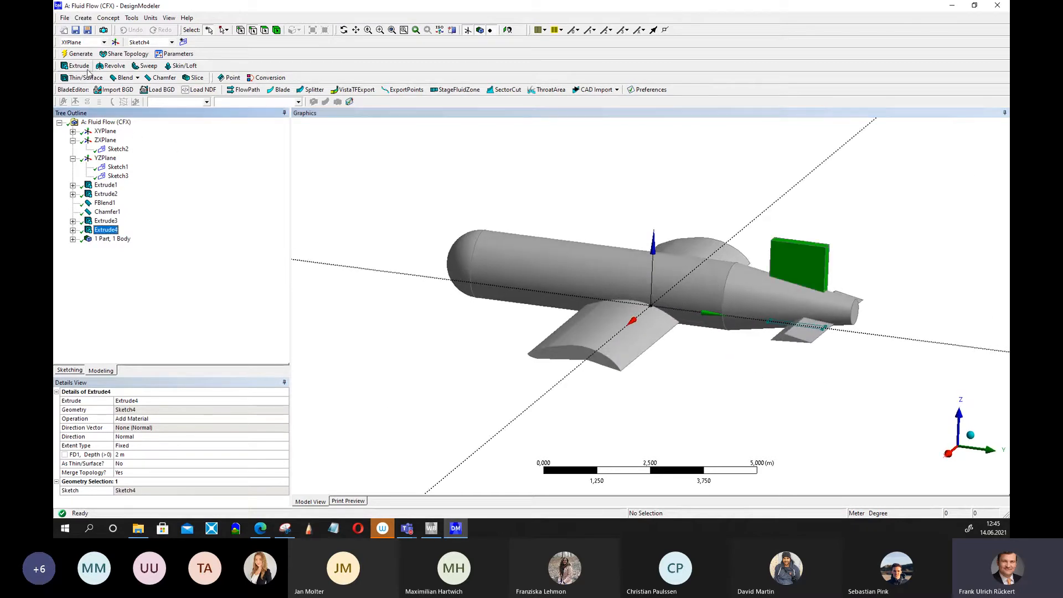
Set the fin extrusion's depth to 2.5 m and regenerate.
left_click(127, 456)
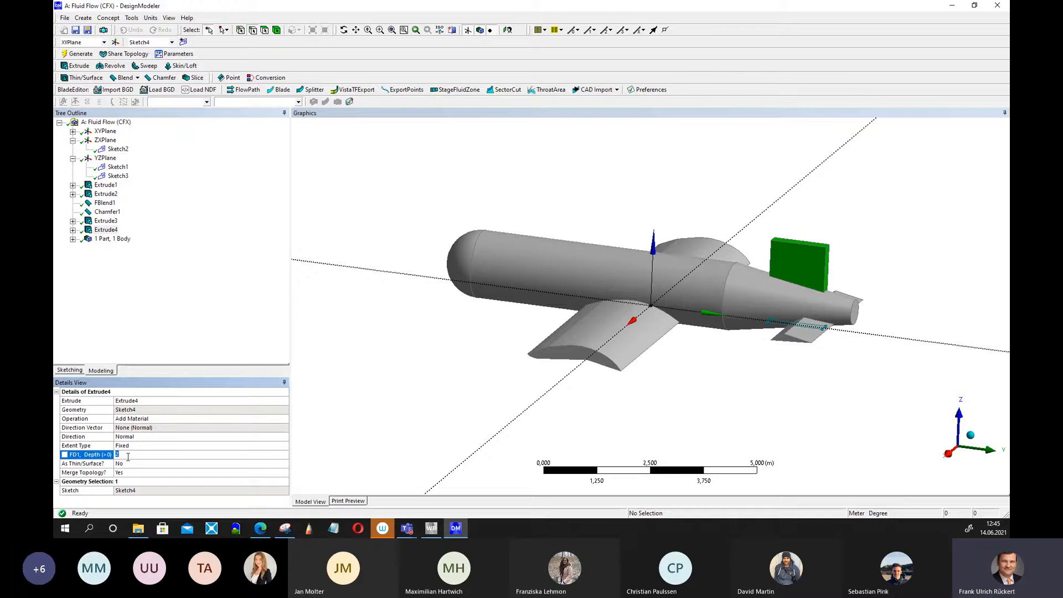
left_click(76, 55)
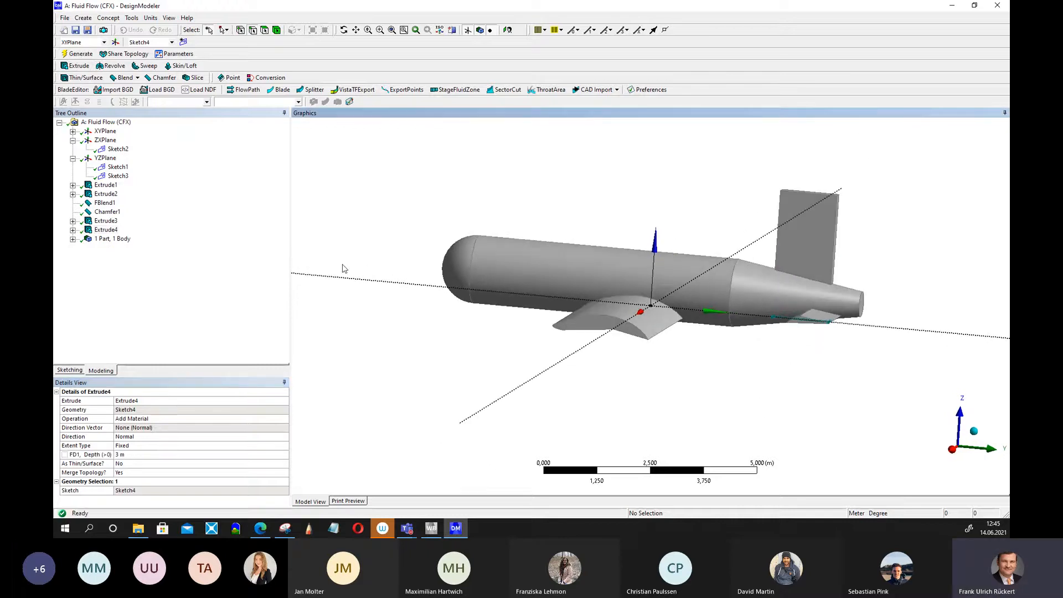
left_click(142, 455)
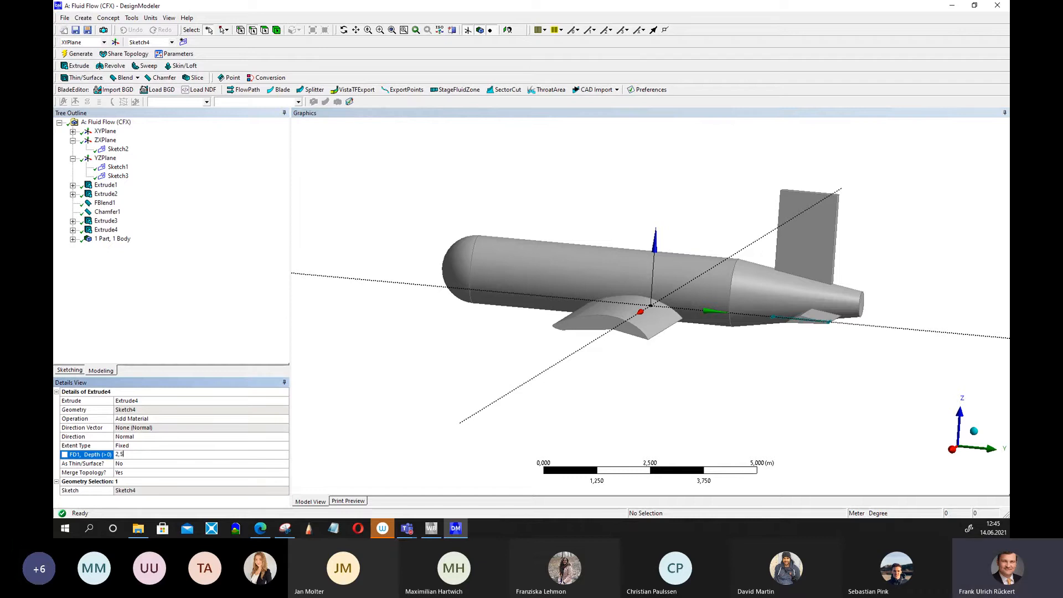
left_click(80, 54)
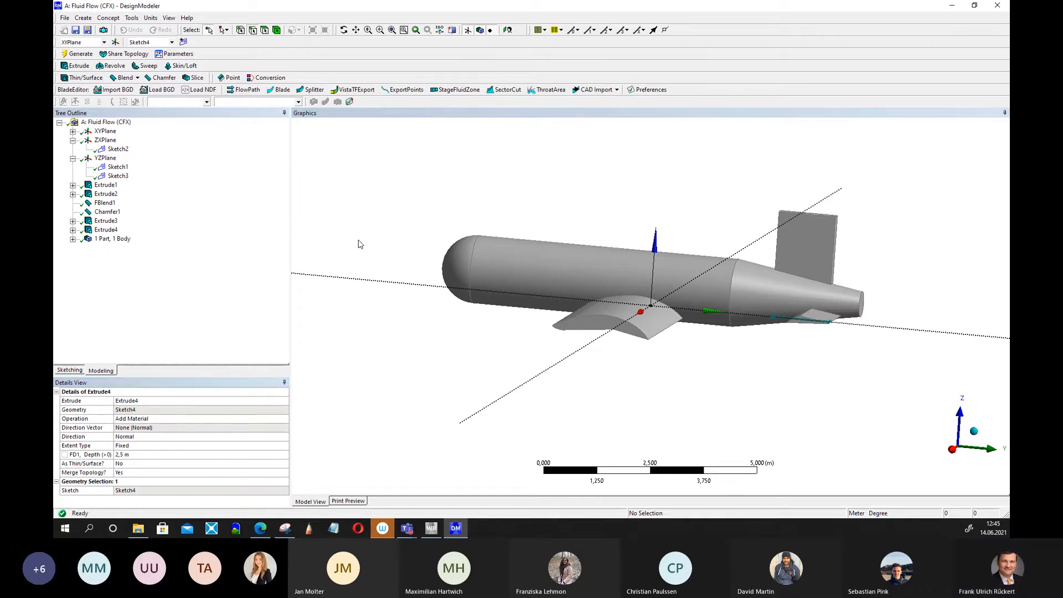
Round the vertical fin's top rear edge with a 0.8 m fixed-radius blend.
middle_click_drag(447, 356, 523, 378)
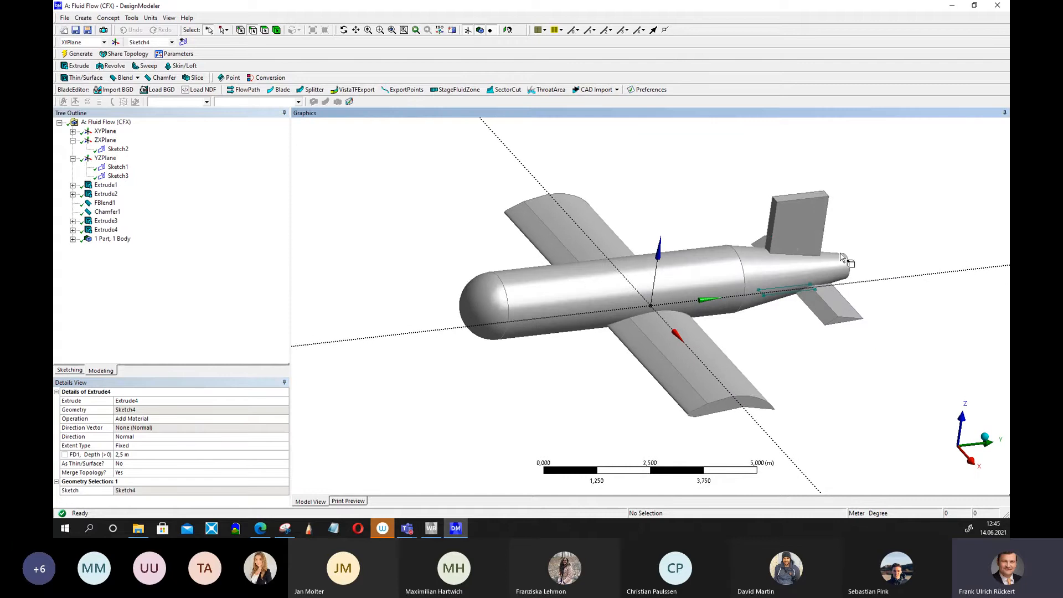
middle_click_drag(846, 306, 825, 361)
left_click(125, 78)
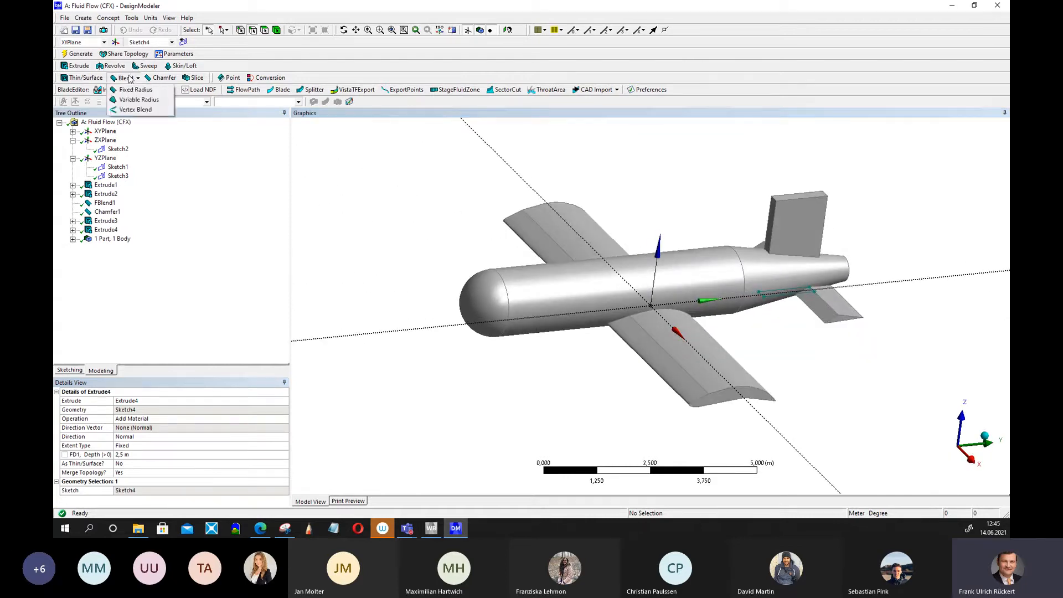
left_click(132, 91)
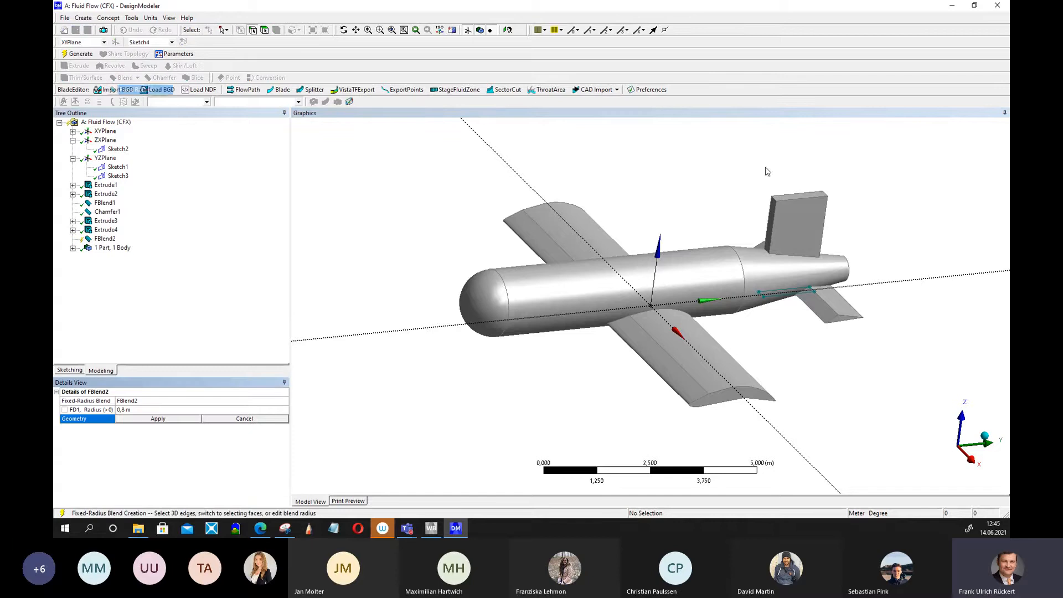
left_click(775, 203)
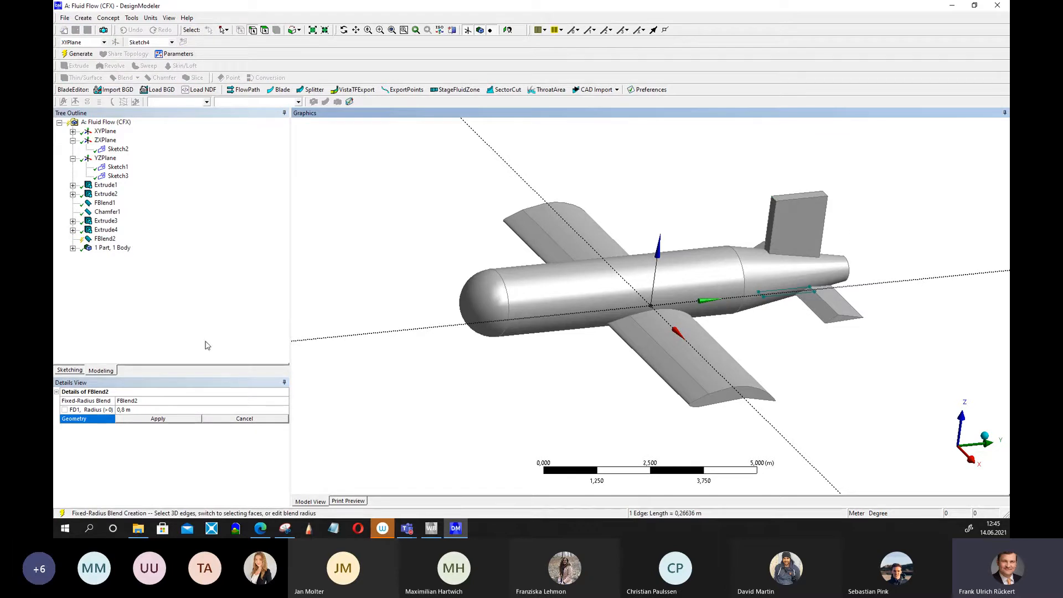
left_click(169, 420)
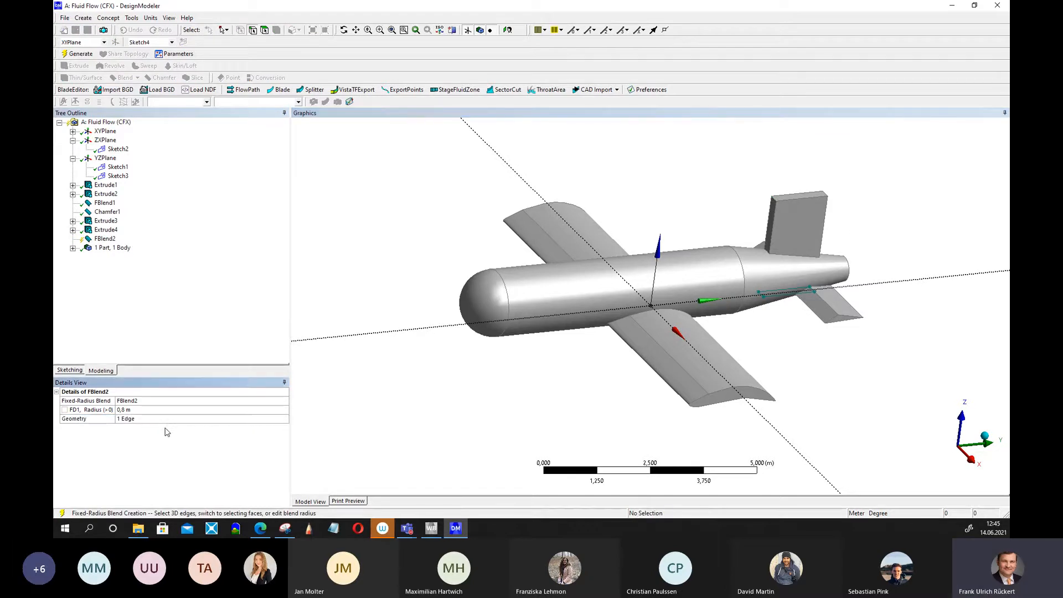
left_click(78, 54)
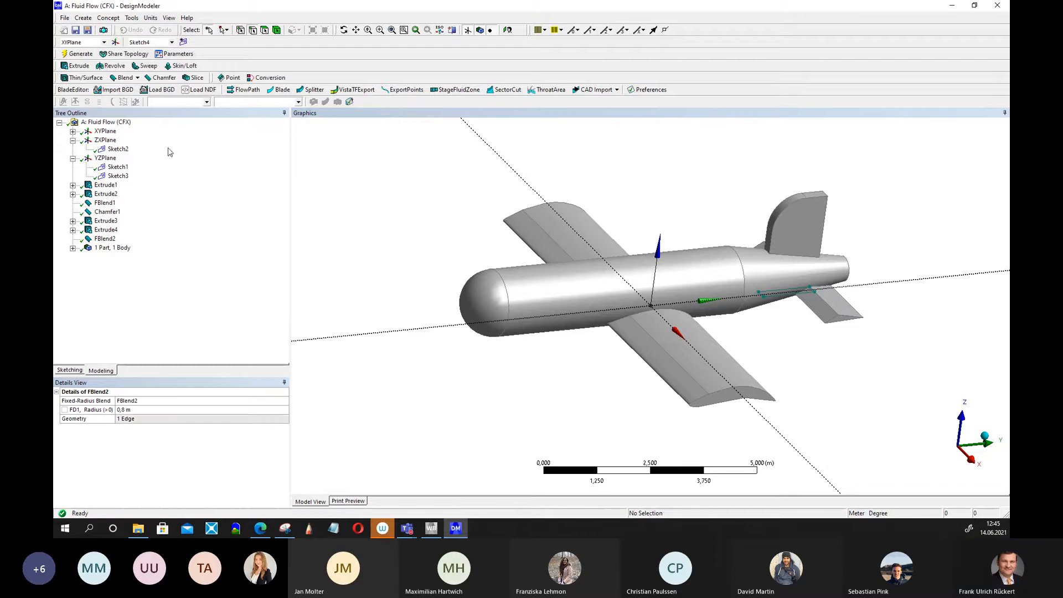
middle_click_drag(365, 245, 268, 272)
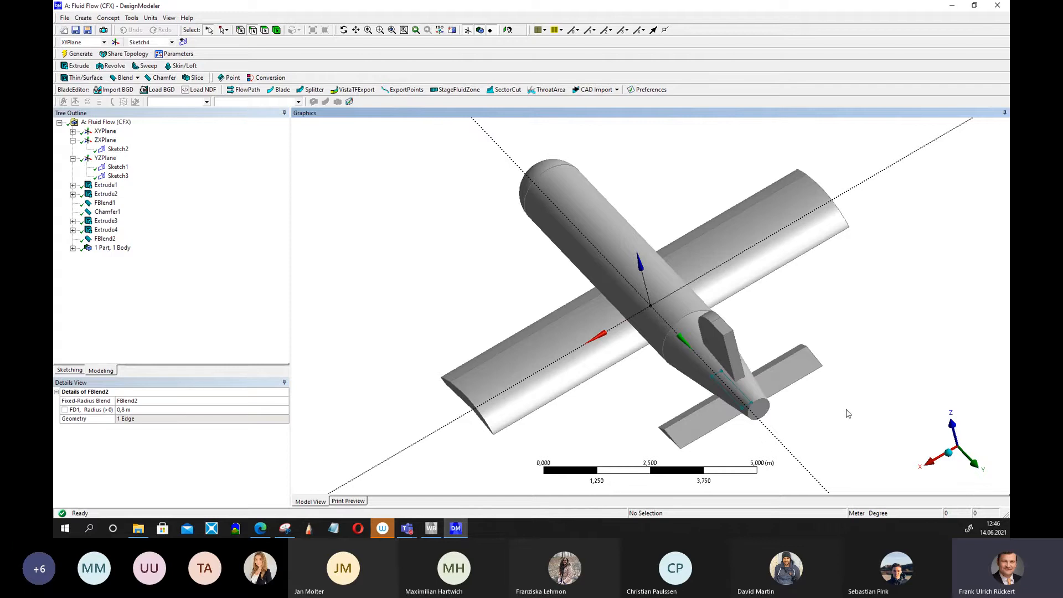
scroll(838, 410, "down", 2)
scroll(818, 407, "up", 3)
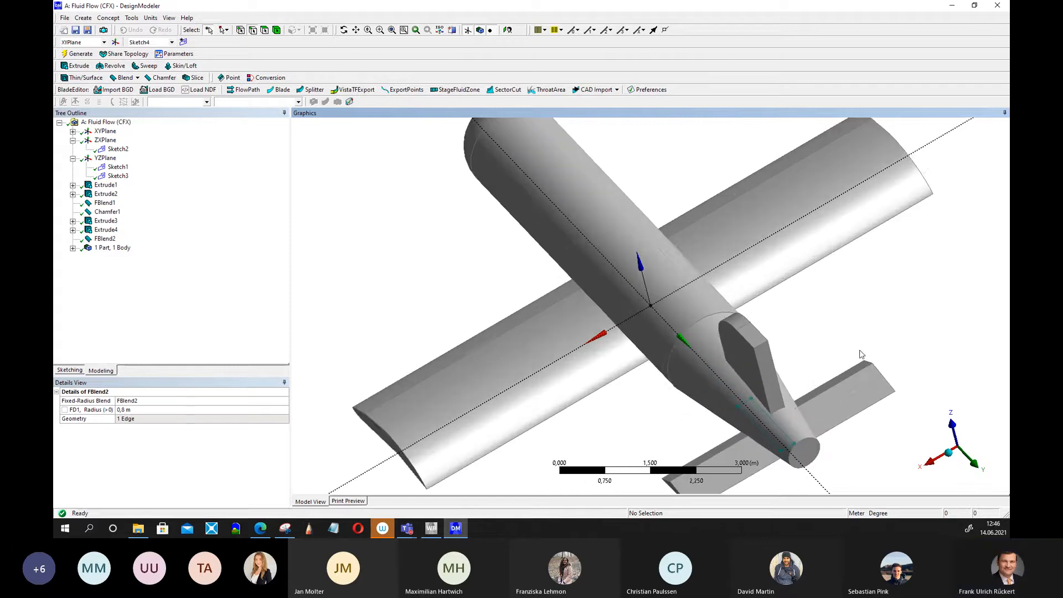
middle_click_drag(861, 354, 862, 416)
scroll(806, 315, "up", 4)
scroll(847, 380, "down", 2)
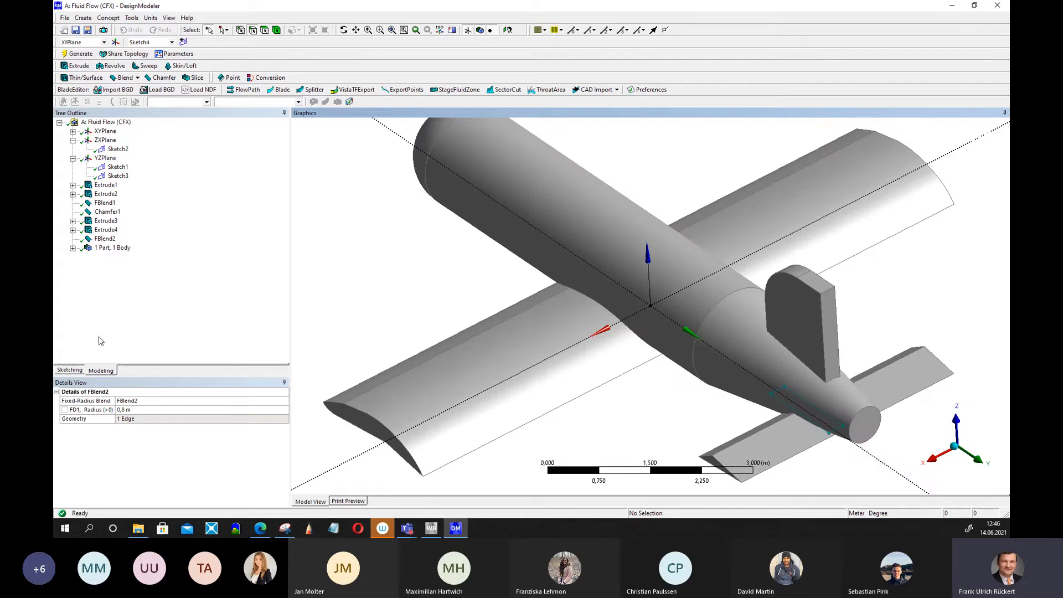
Add a horizontal dimension to the fin sketch, set it to 0.1 m, and regenerate.
left_click(70, 371)
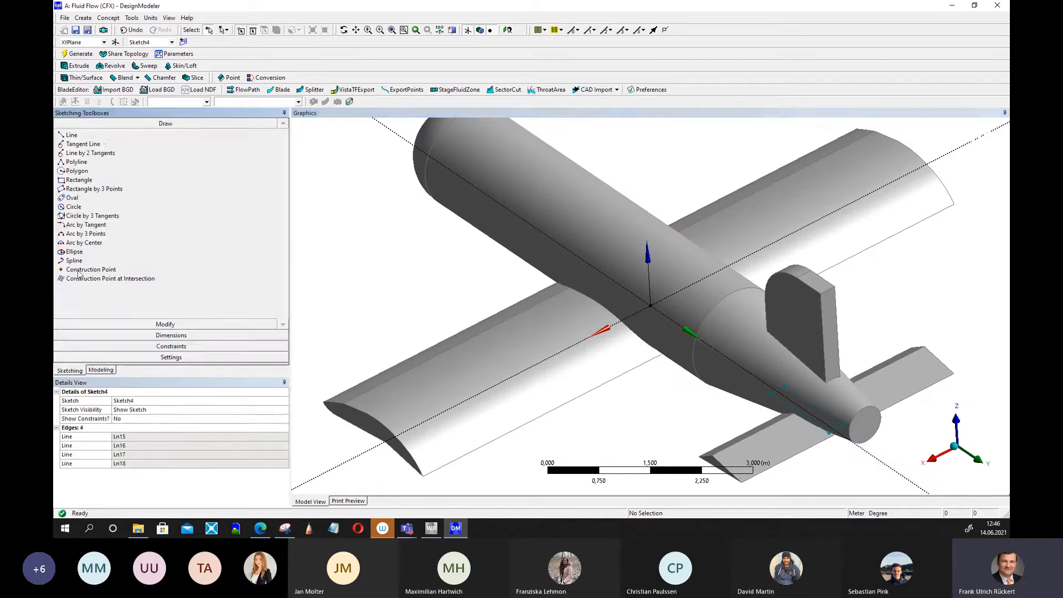
left_click(128, 337)
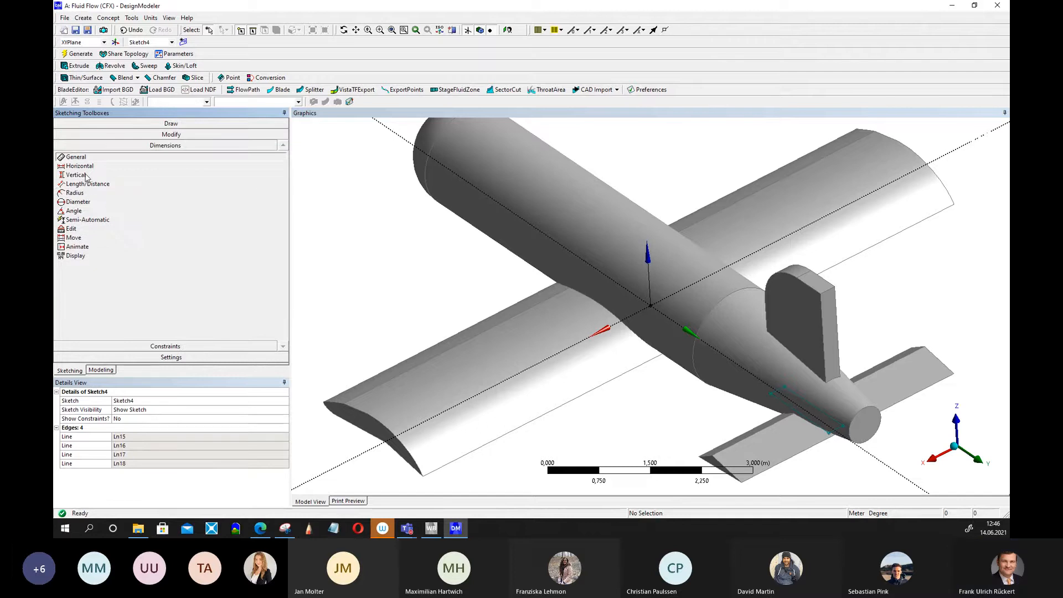
left_click(76, 175)
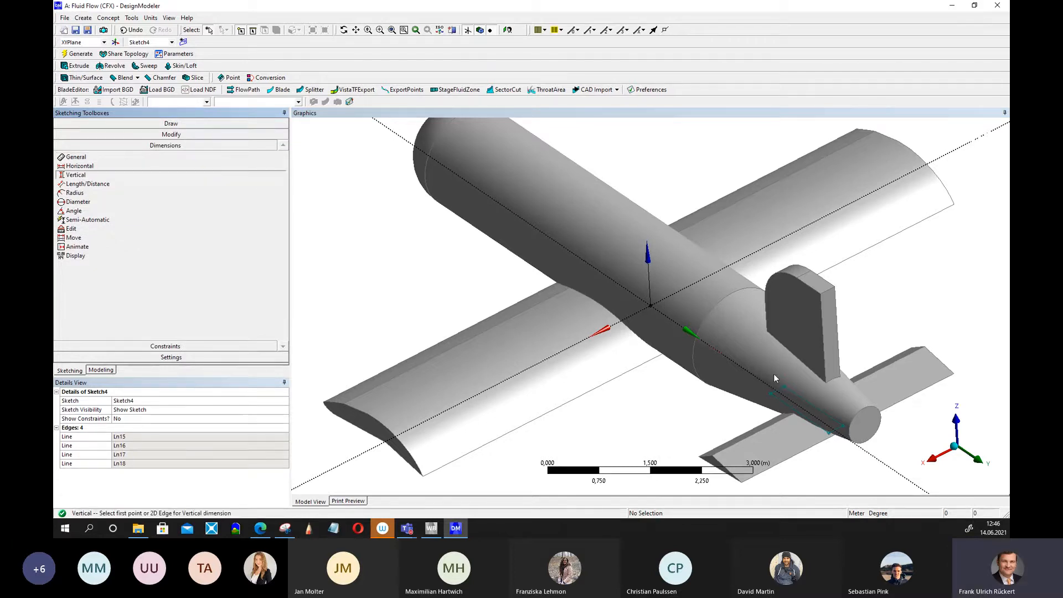
left_click(79, 166)
left_click(801, 408)
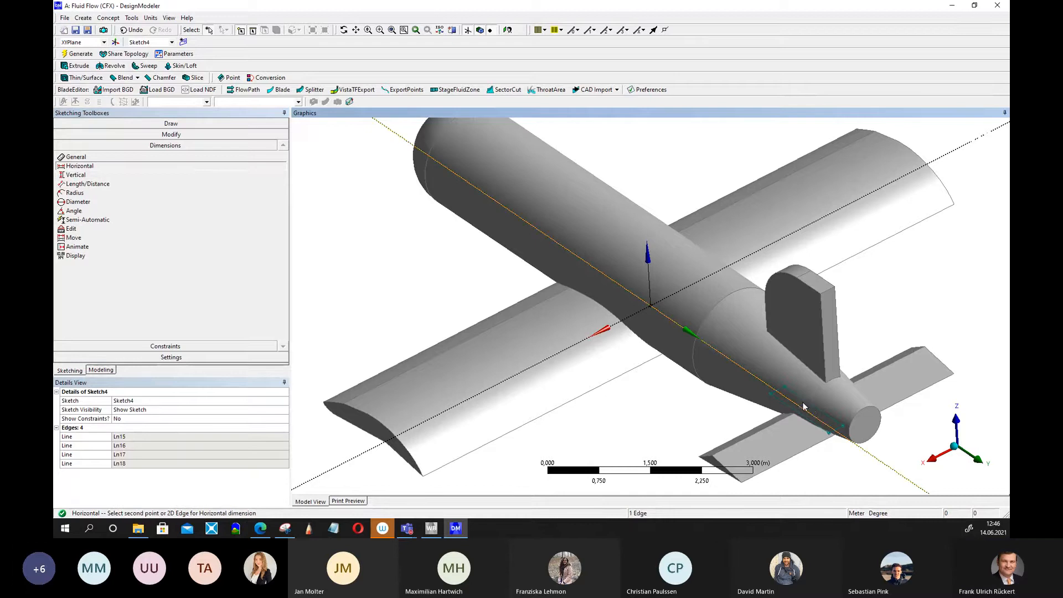
left_click(896, 458)
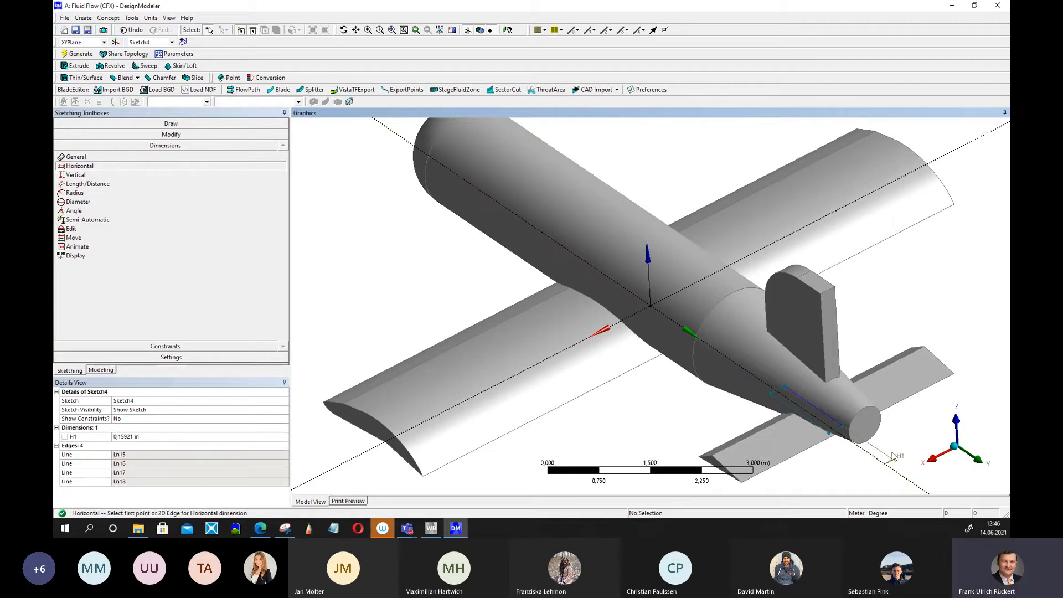
left_click(134, 438)
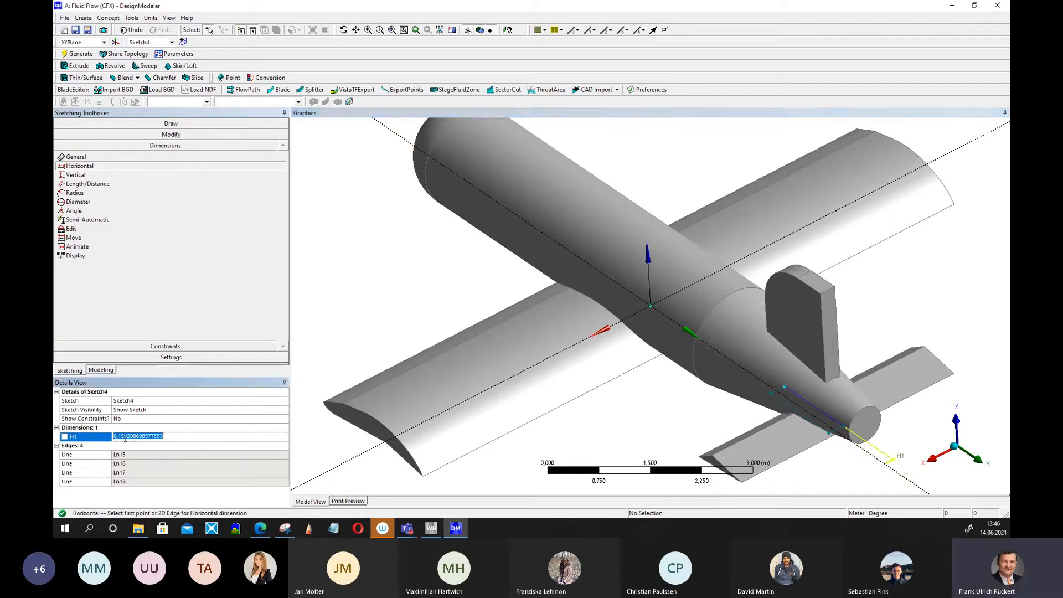
left_click_drag(120, 436, 204, 440)
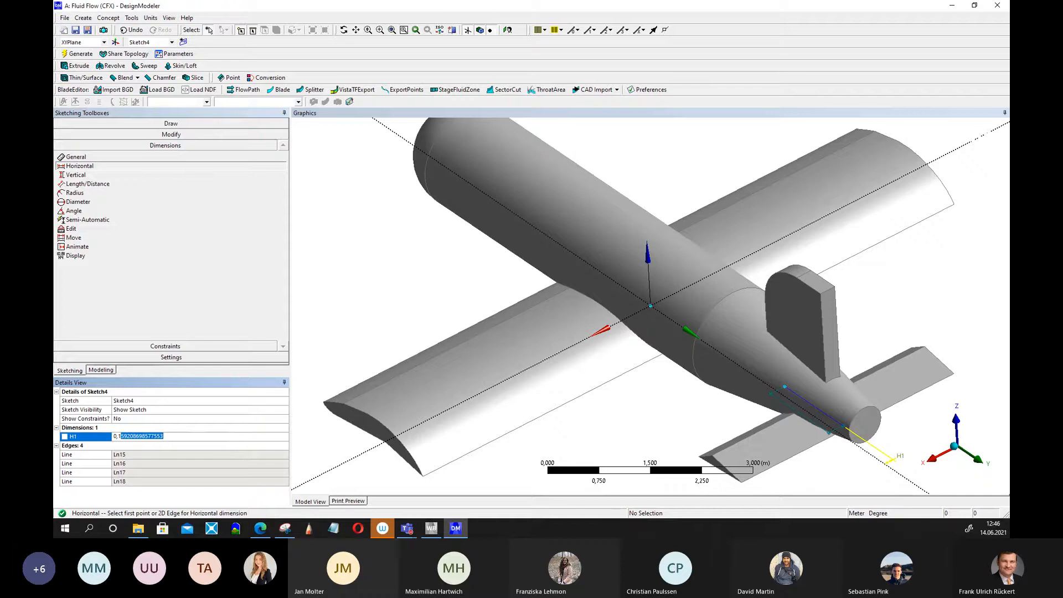
key("BackSpace")
key("Return")
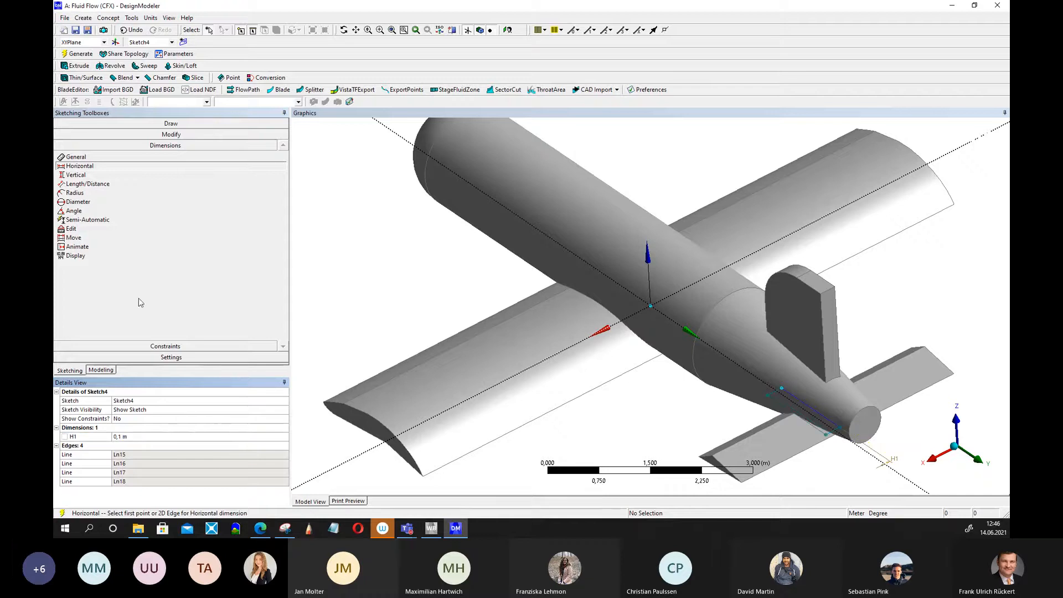
left_click(71, 54)
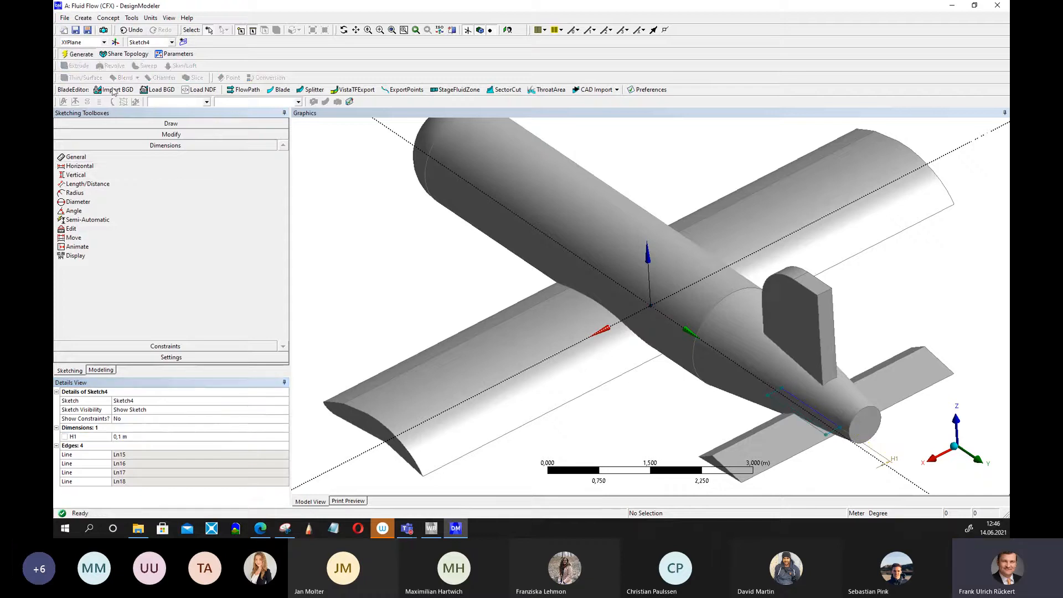
Add a second horizontal dimension to the fin sketch, set it to 0.1 m, and regenerate.
left_click(807, 417)
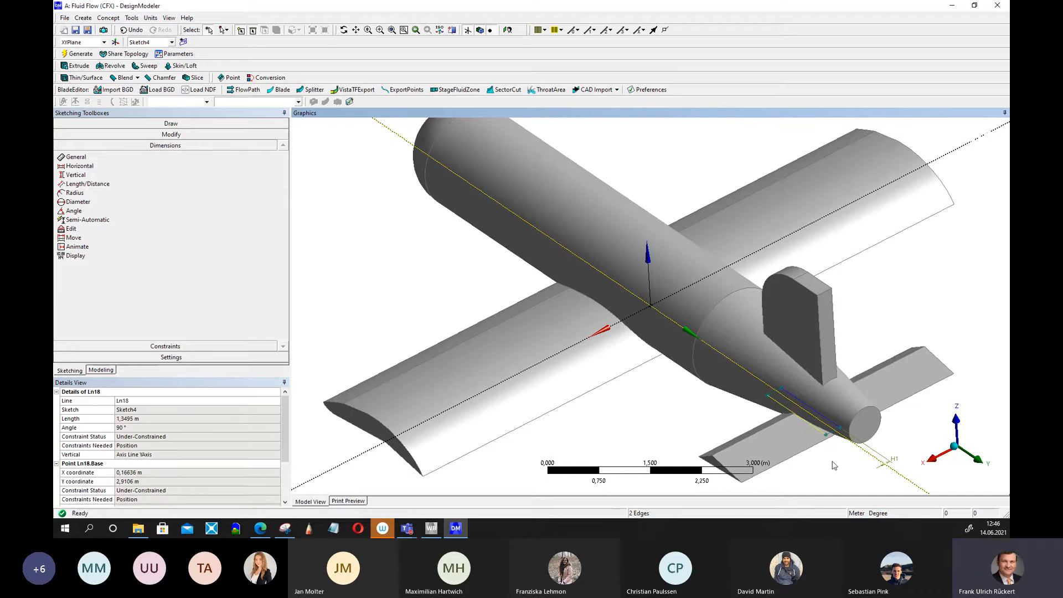
left_click(854, 450)
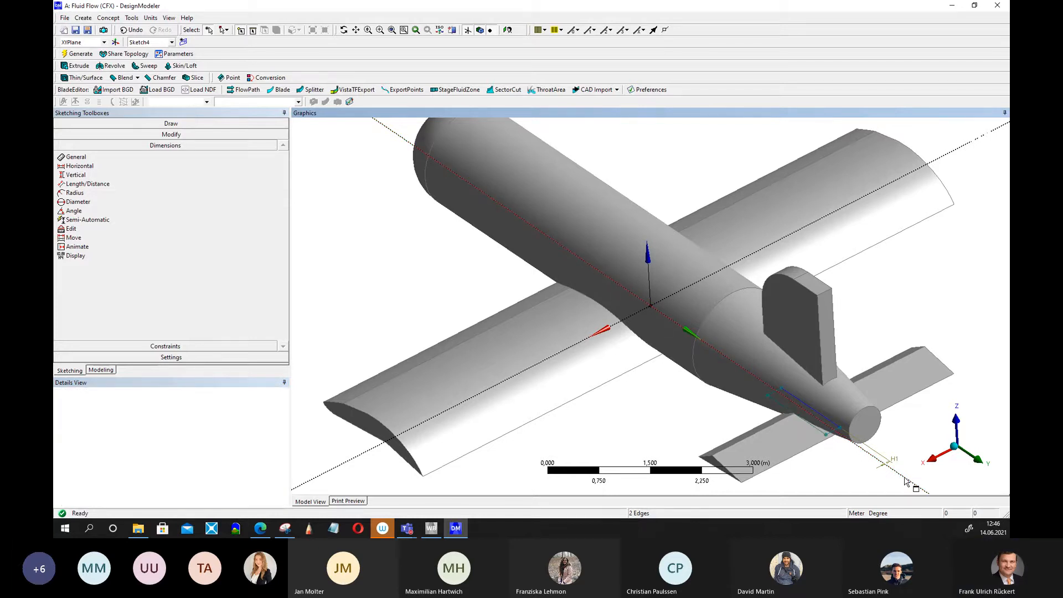
left_click(861, 439)
left_click(825, 434, "ctrl")
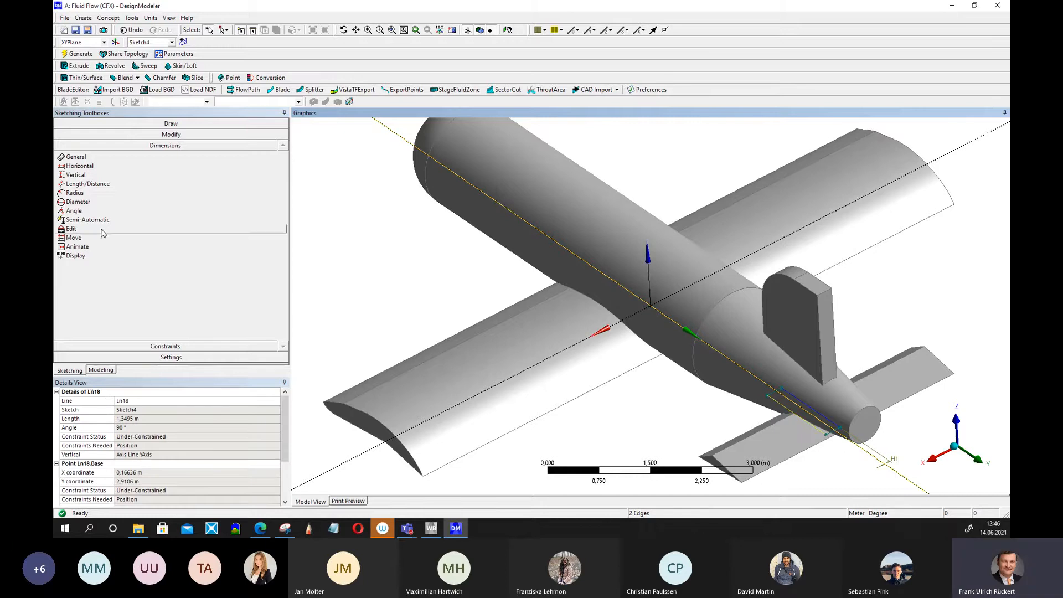
left_click(80, 166)
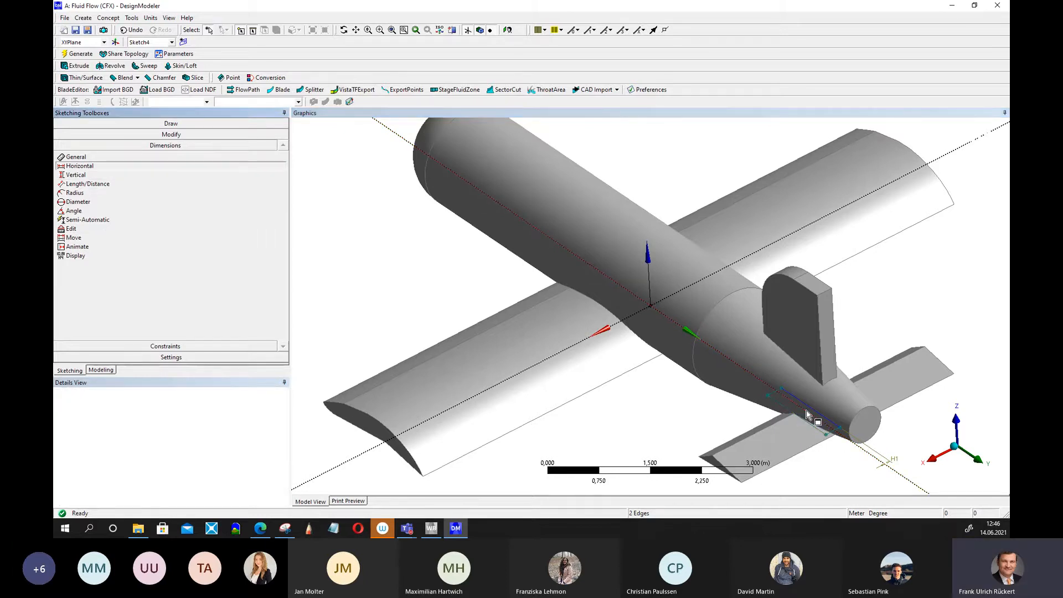
left_click(784, 410)
left_click(786, 412)
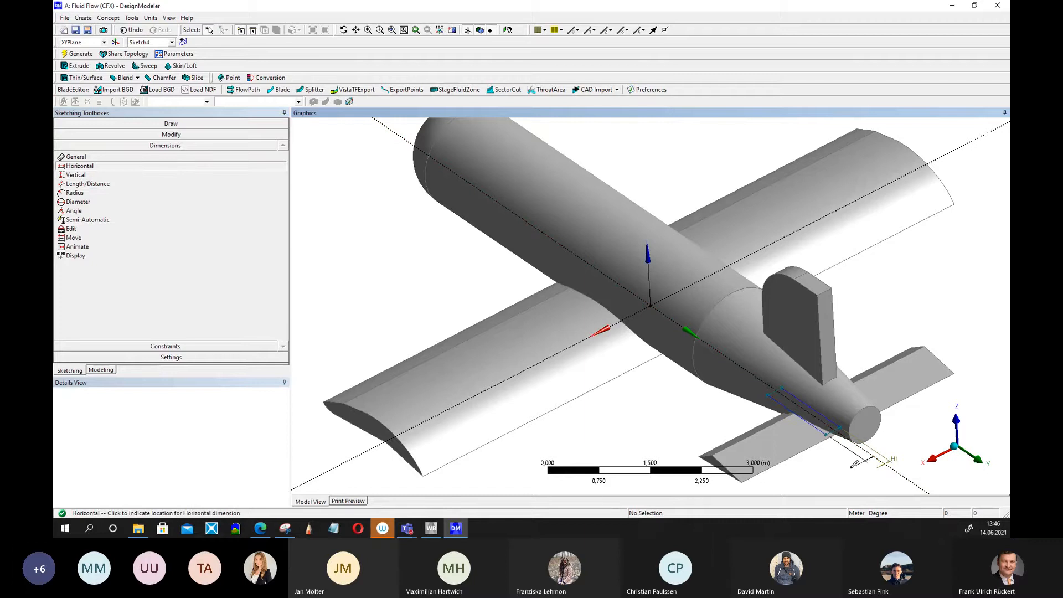
left_click(856, 467)
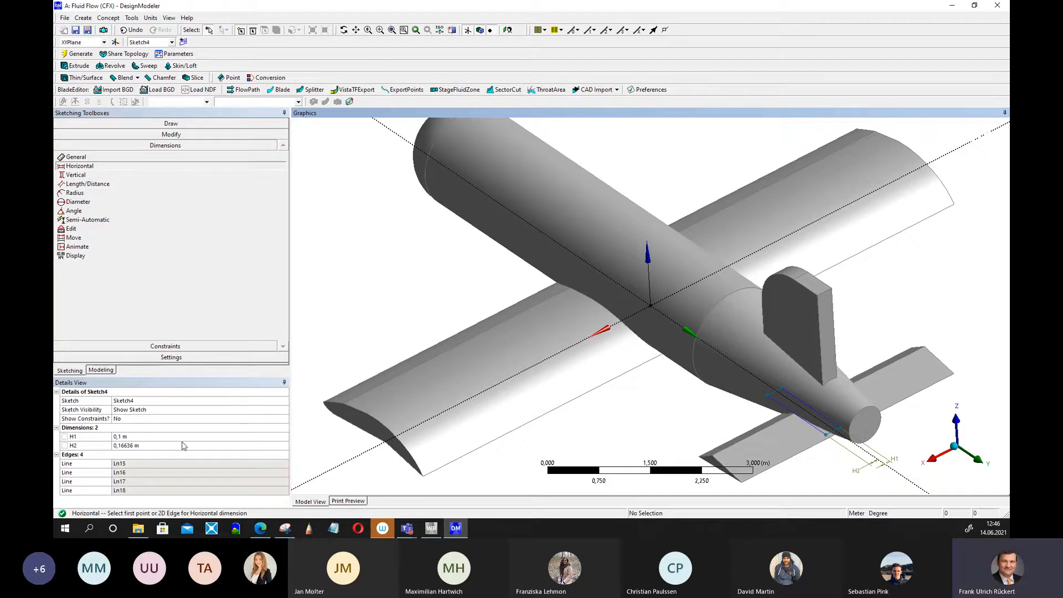
left_click(143, 454)
left_click(128, 445)
left_click(123, 445)
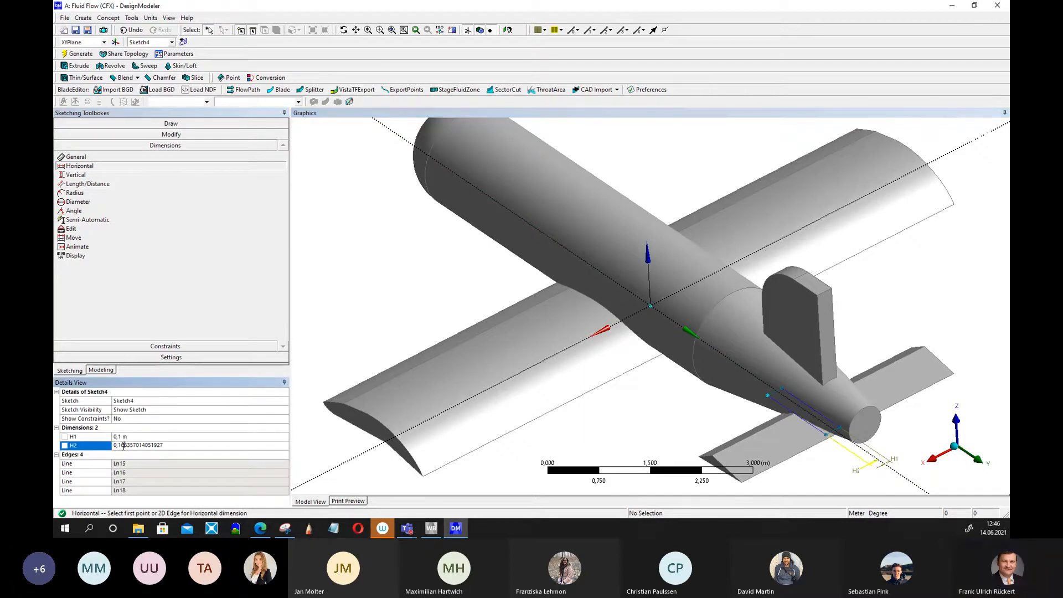
left_click_drag(123, 446, 341, 450)
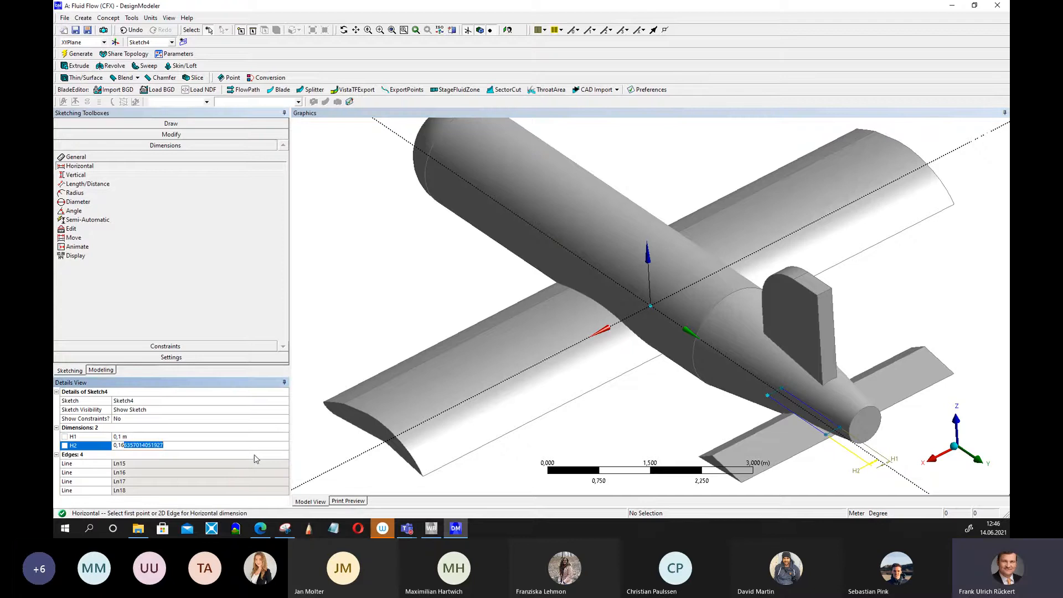
key("BackSpace")
key("BackSpace")
key("Return")
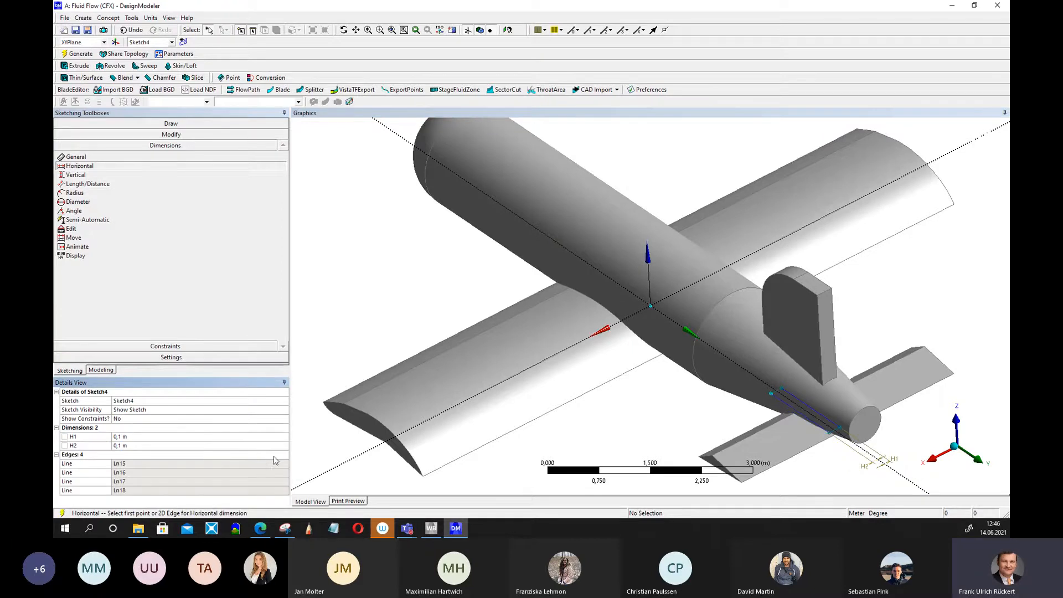
left_click(80, 54)
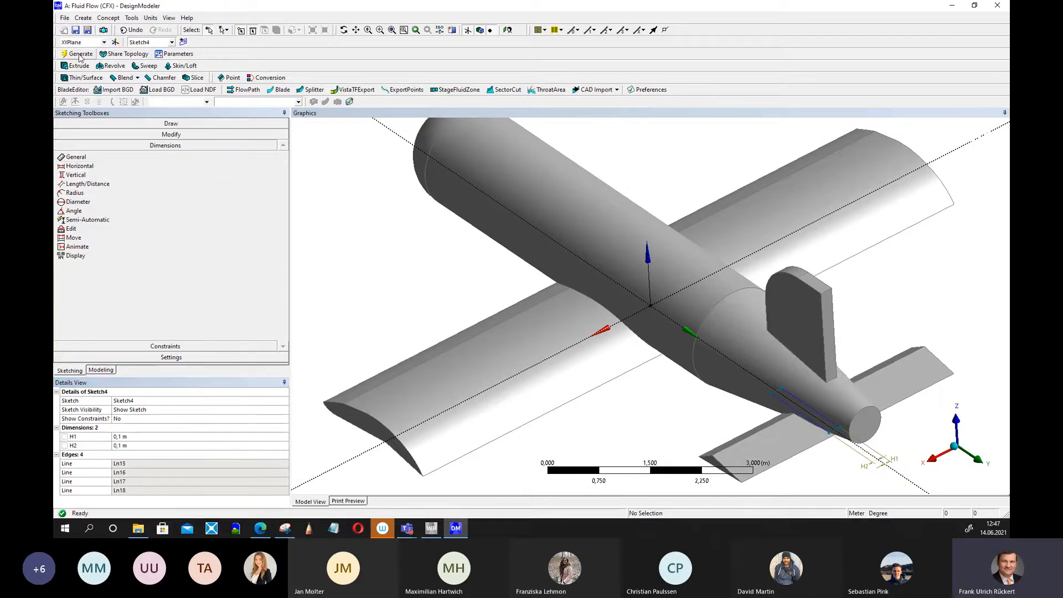
Set both horizontal dimensions of the fin sketch to 0.05 m and regenerate.
scroll(674, 238, "down", 3)
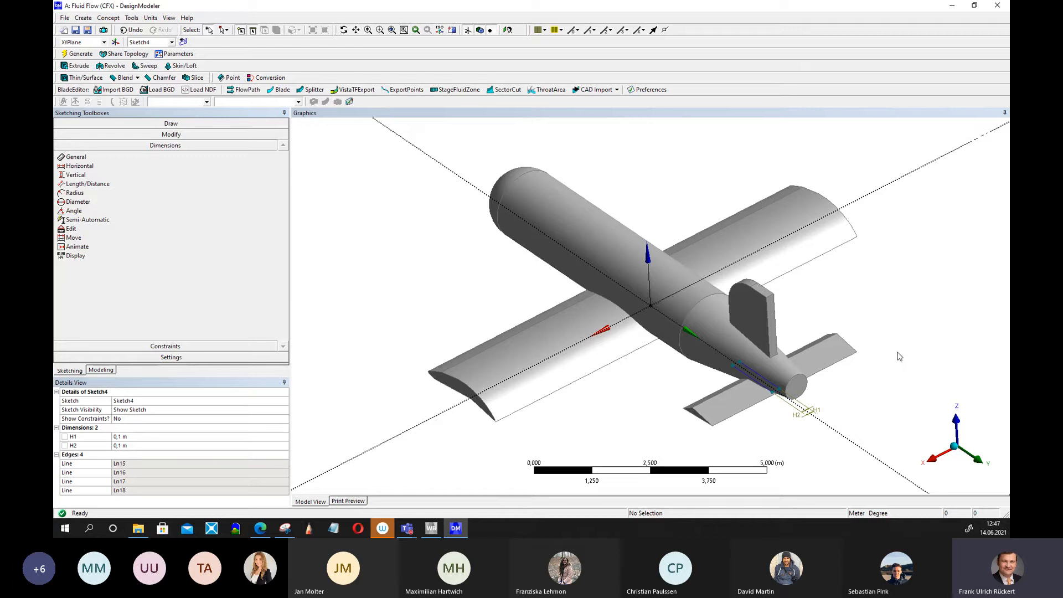
mouse_move(897, 354)
middle_mouse_down()
mouse_move(813, 325)
mouse_move(909, 348)
middle_mouse_up()
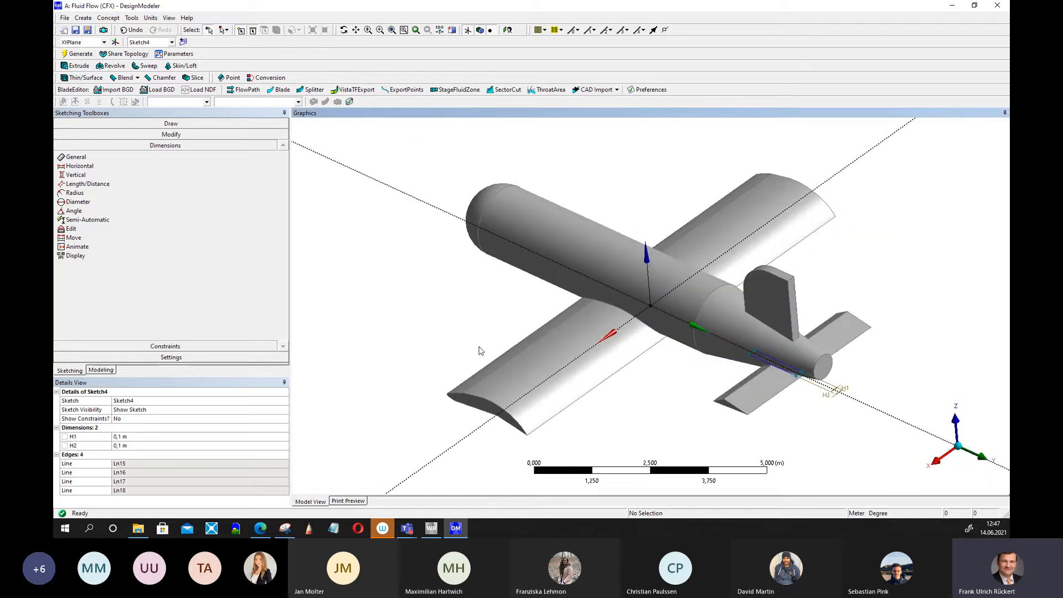
left_click(122, 436)
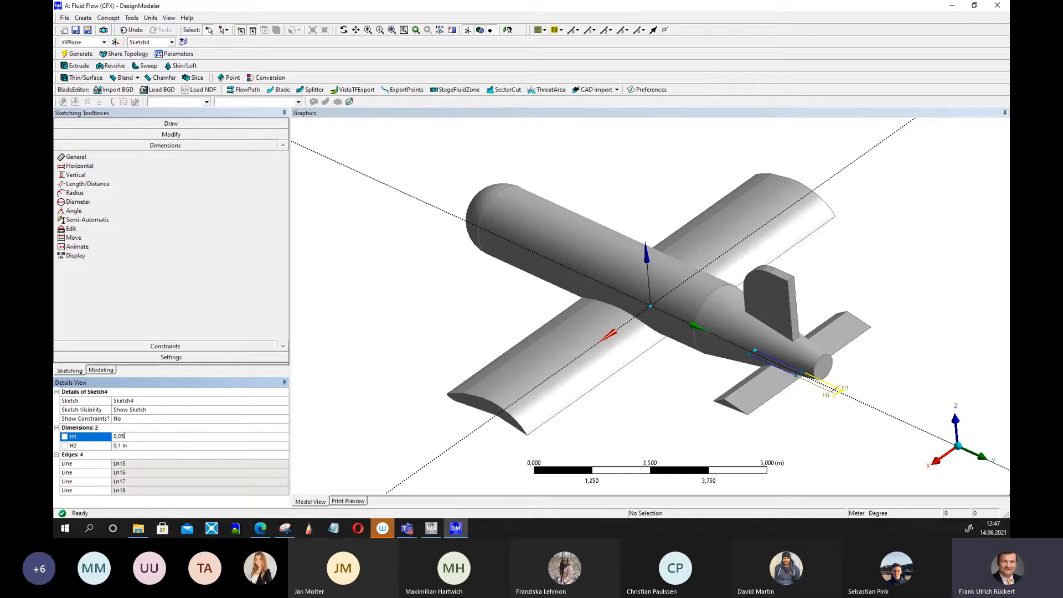
key("Return")
left_click(121, 446)
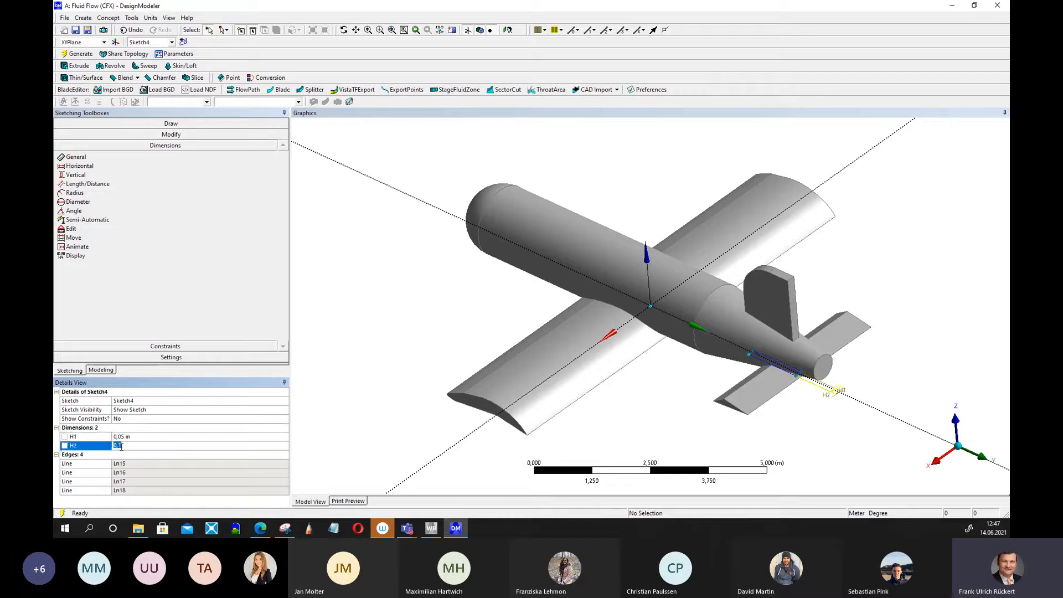
type("0,")
key("Return")
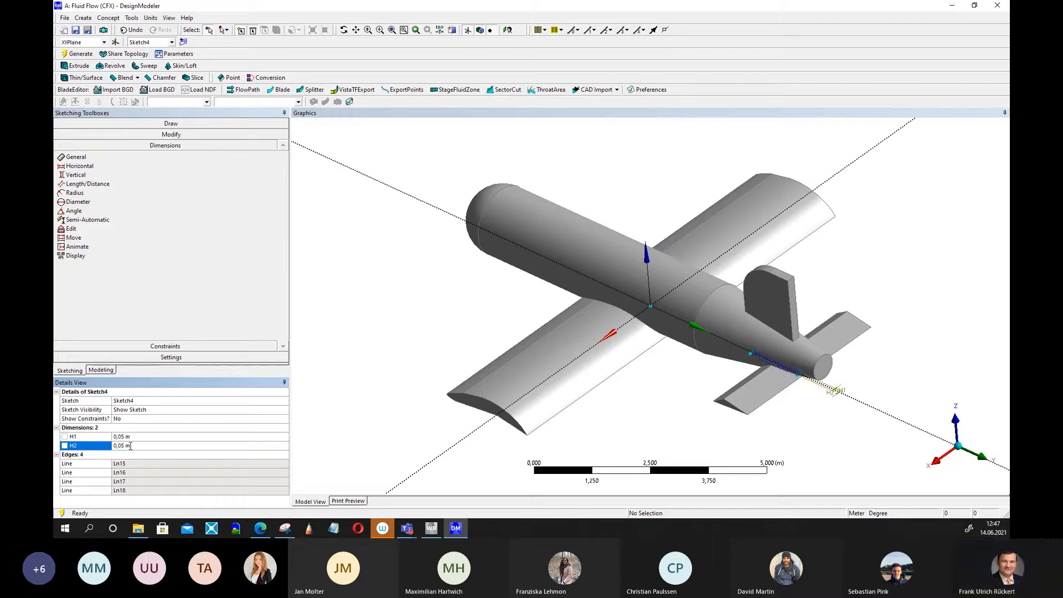
left_click(77, 54)
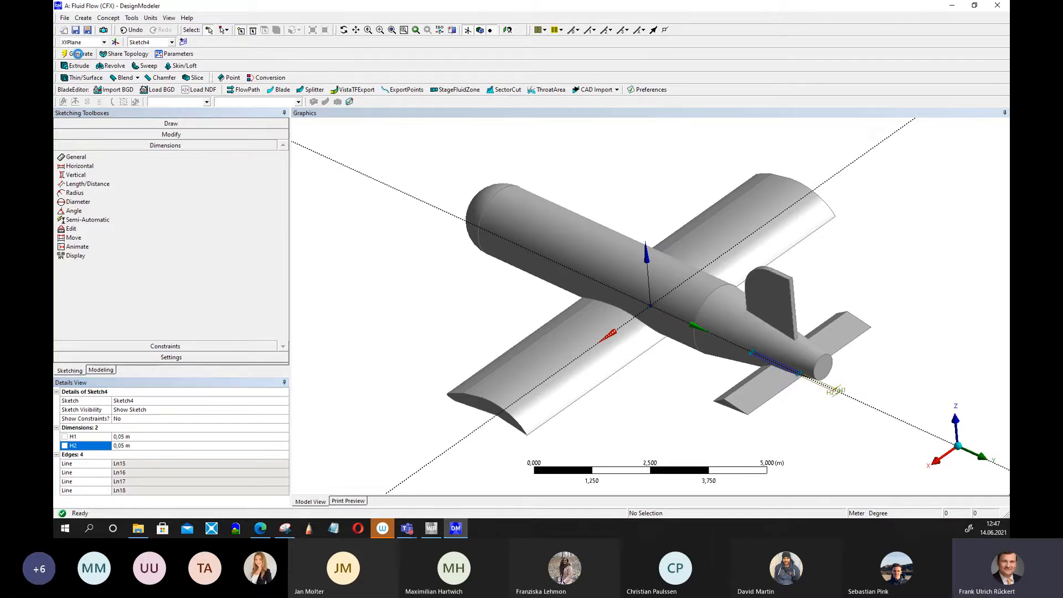
Set both horizontal dimensions of the fin sketch to 0.07 m and regenerate.
middle_click_drag(774, 296, 914, 316)
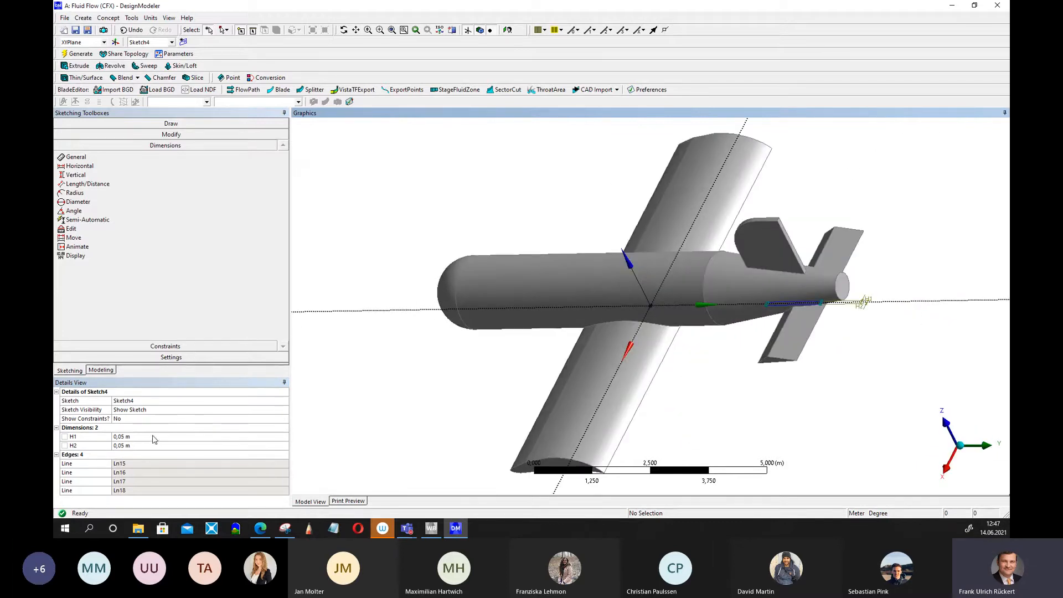
left_click(121, 437)
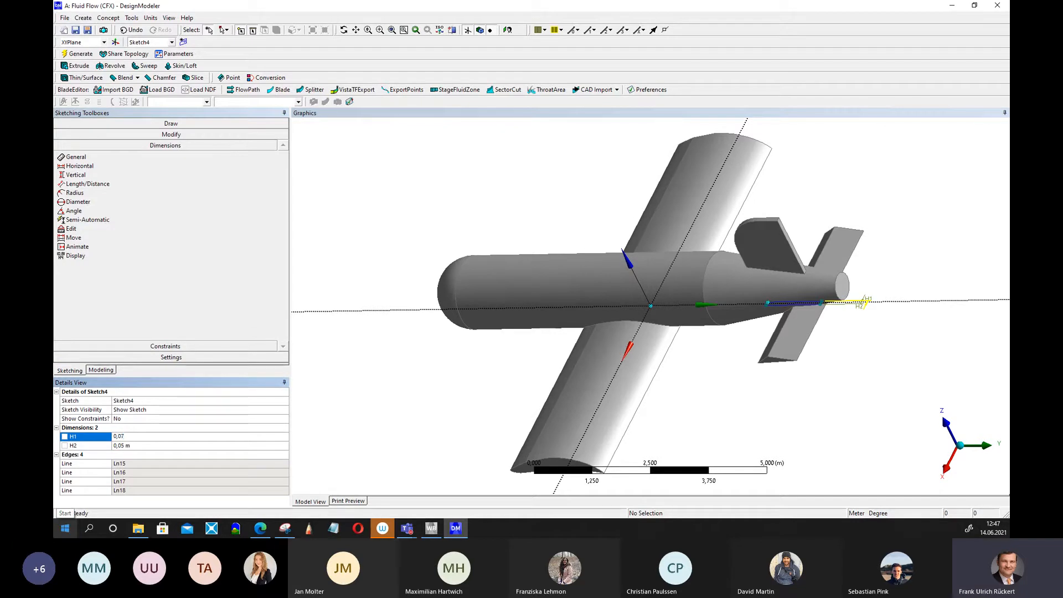
left_click(124, 446)
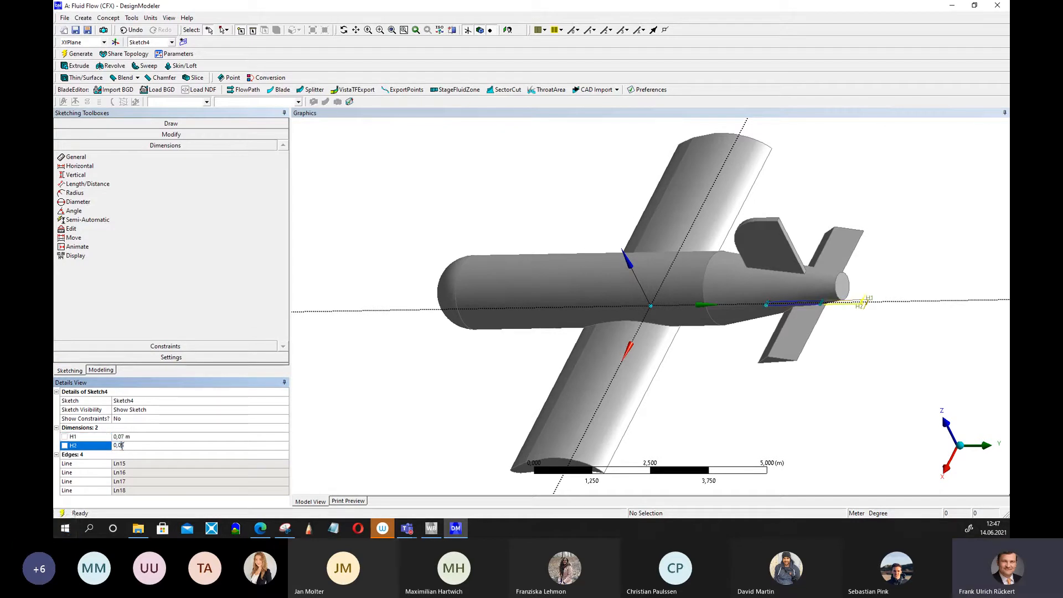
type("0,07")
key("Return")
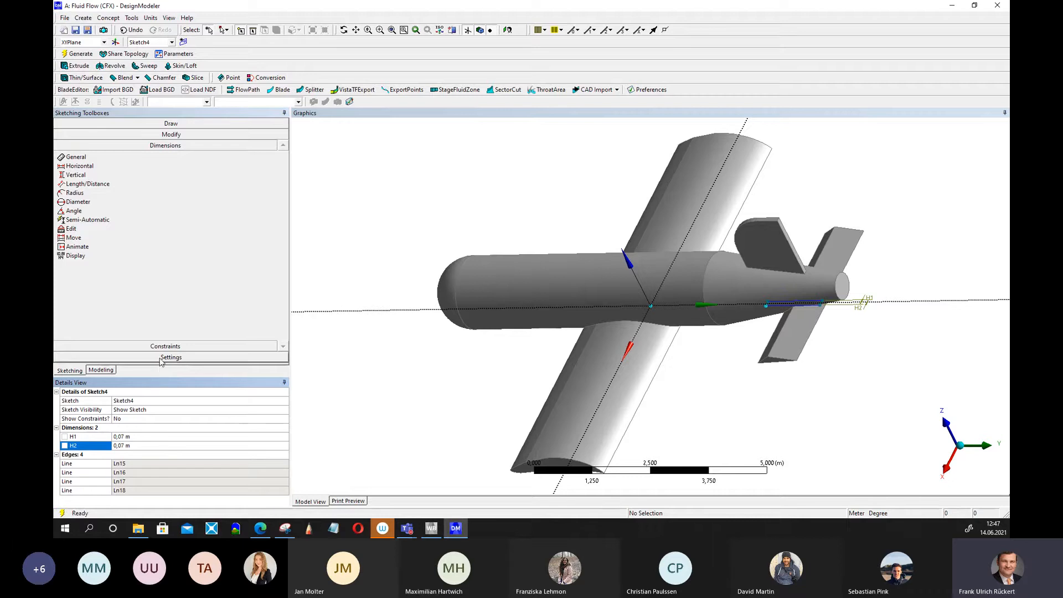
left_click(80, 54)
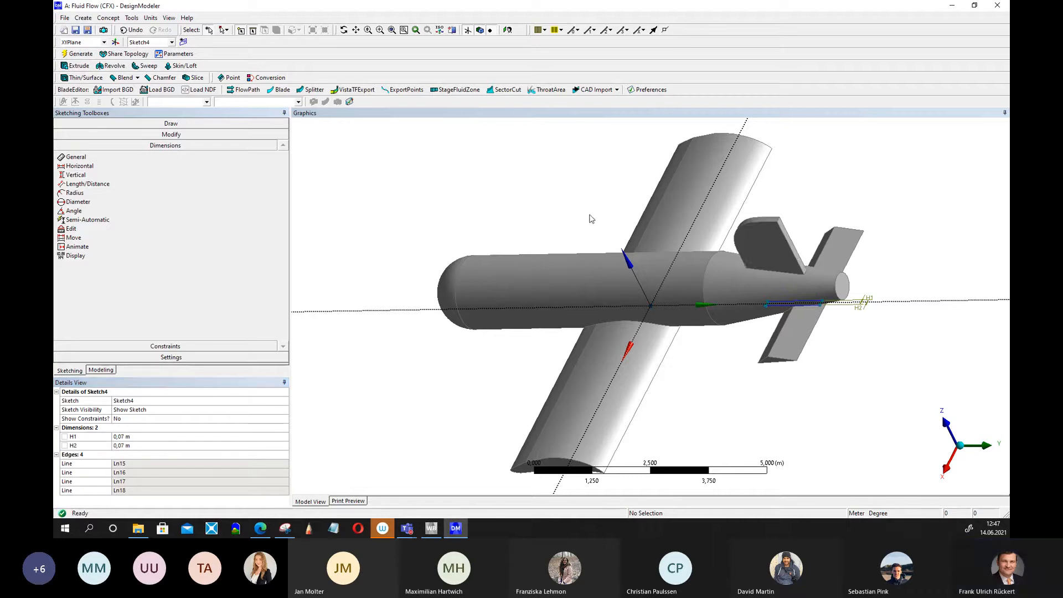
Return to the model tree, regenerate the model, and inspect the whole airplane.
middle_click_drag(589, 216, 712, 255)
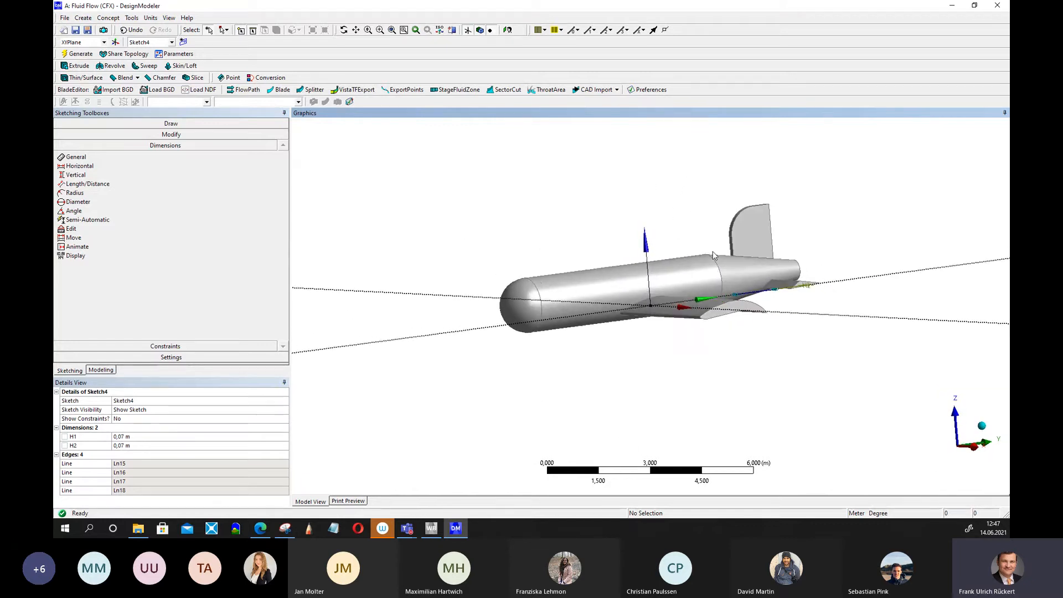
left_click(101, 370)
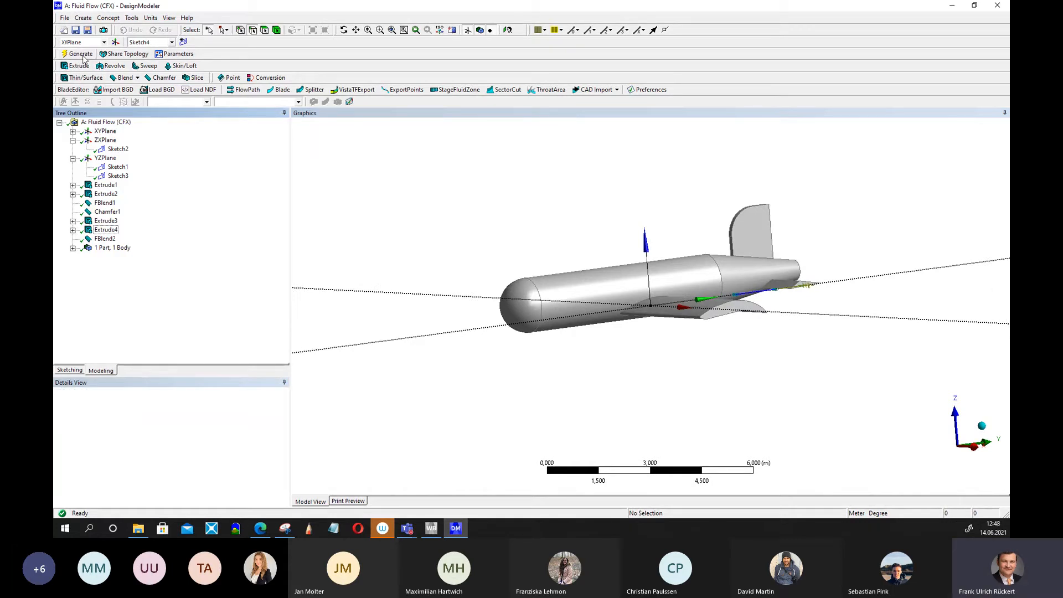
left_click(81, 56)
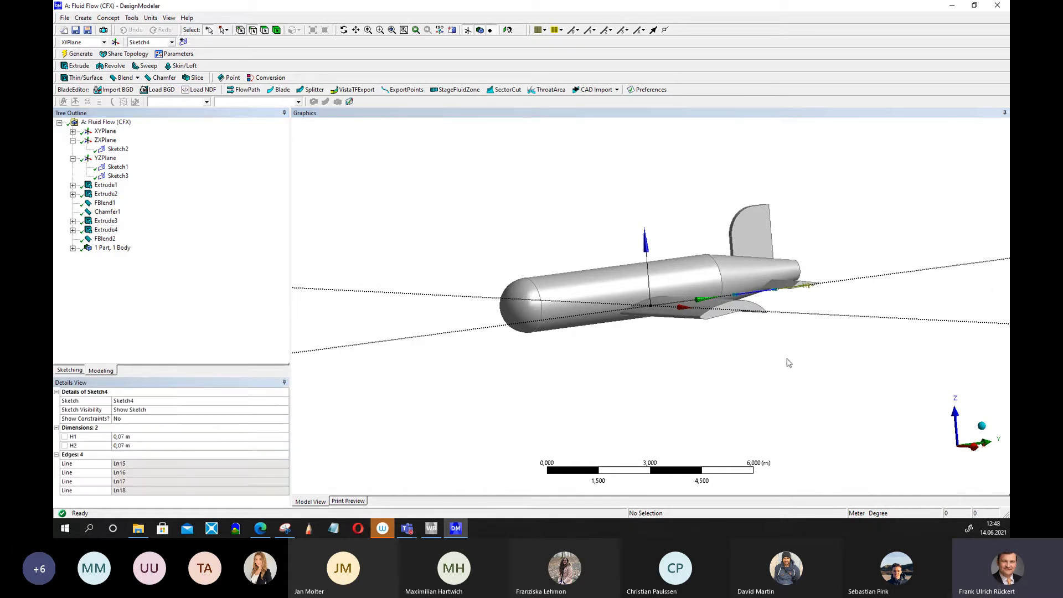
scroll(789, 362, "down", 2)
middle_click_drag(782, 361, 650, 290)
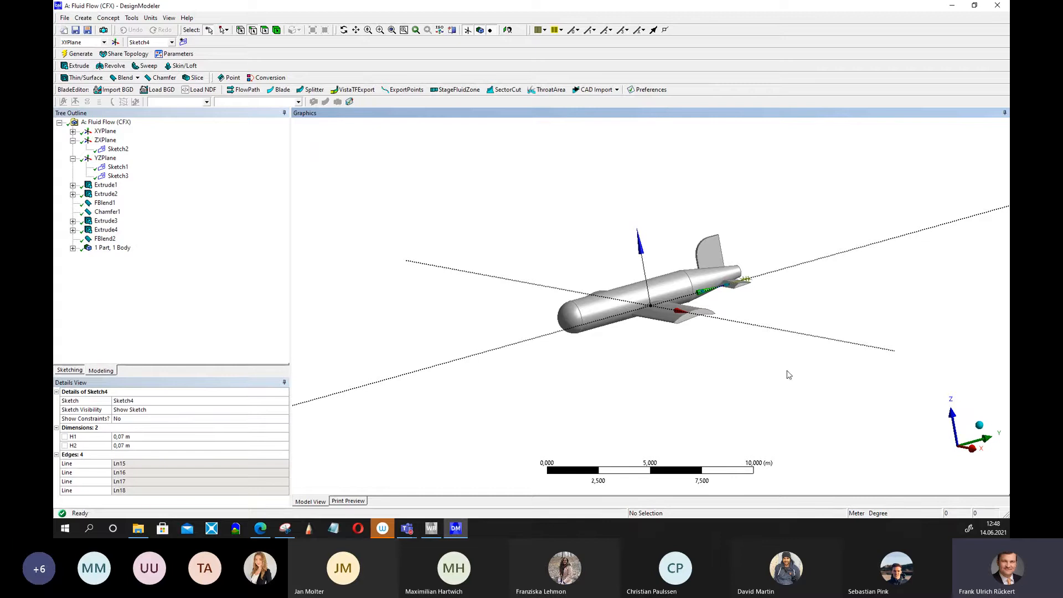
middle_click_drag(729, 379, 557, 292)
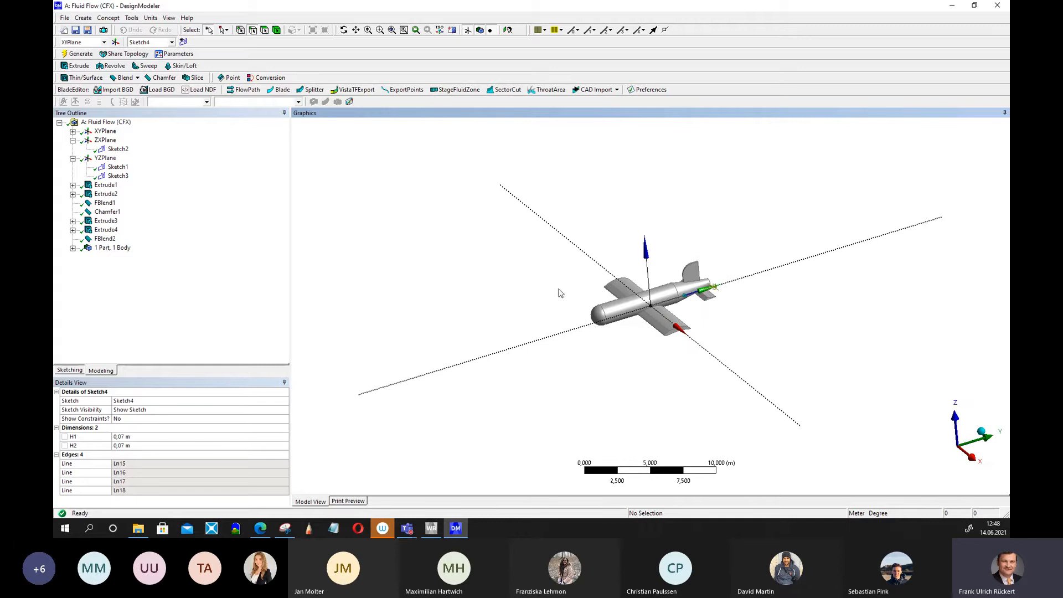
Create an Enclosure around the airplane and set its shape to Sphere.
left_click(108, 18)
left_click(132, 18)
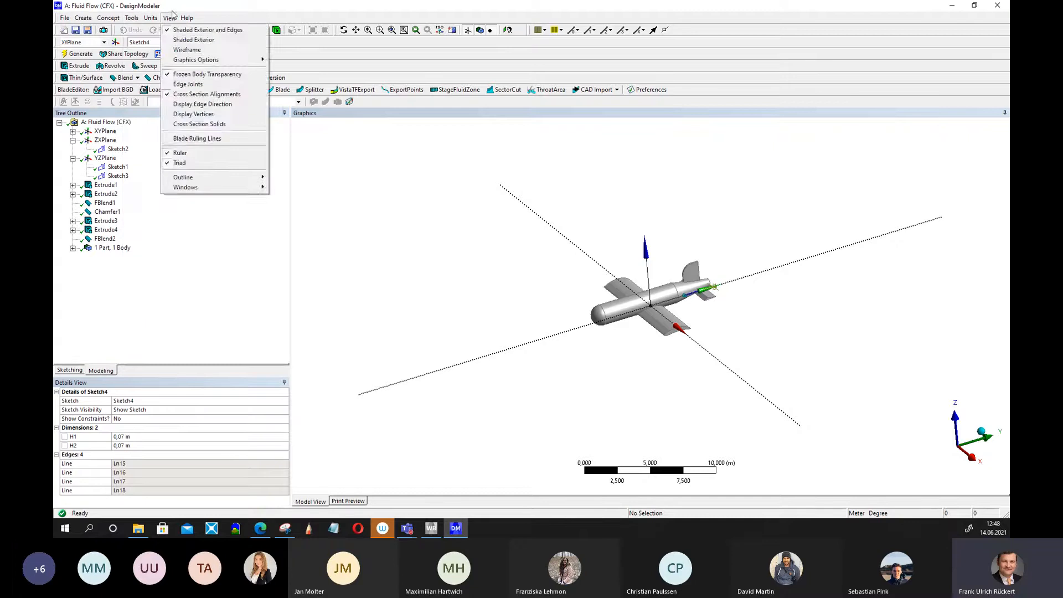
left_click(173, 9)
left_click(130, 19)
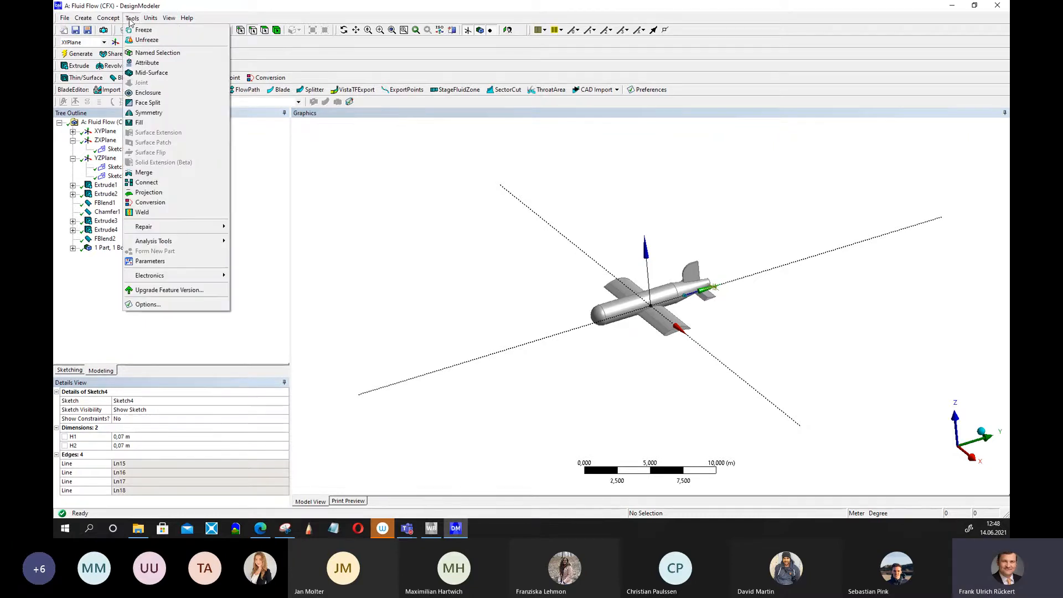
left_click(172, 94)
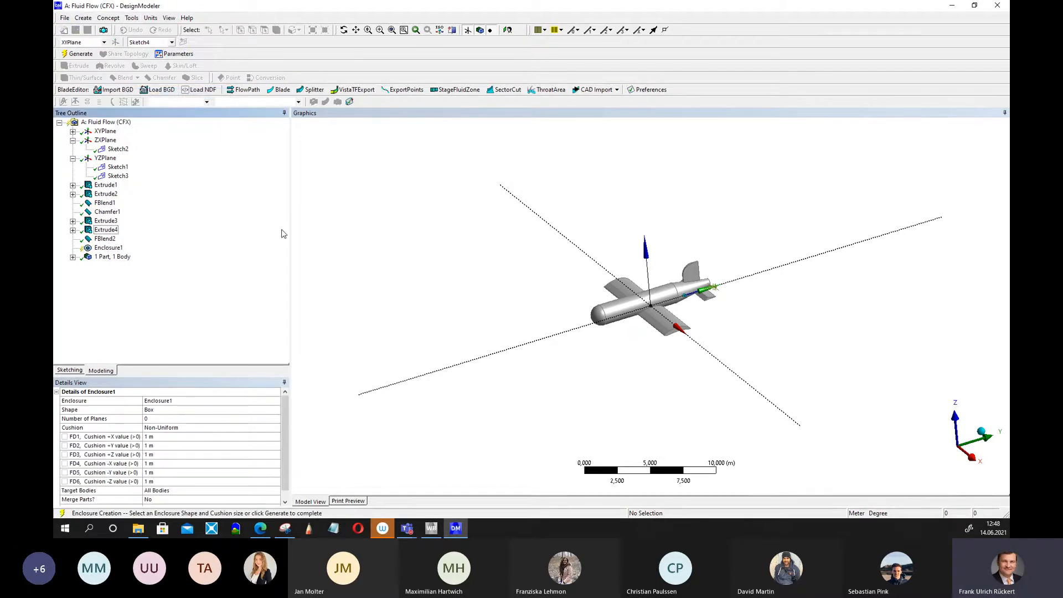
left_click(182, 412)
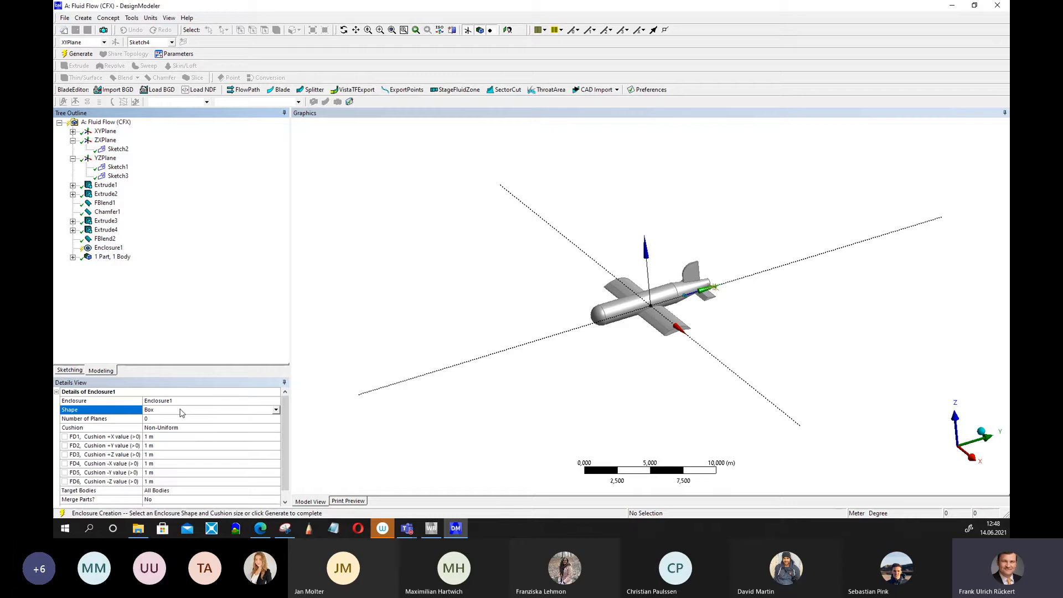
left_click(275, 410)
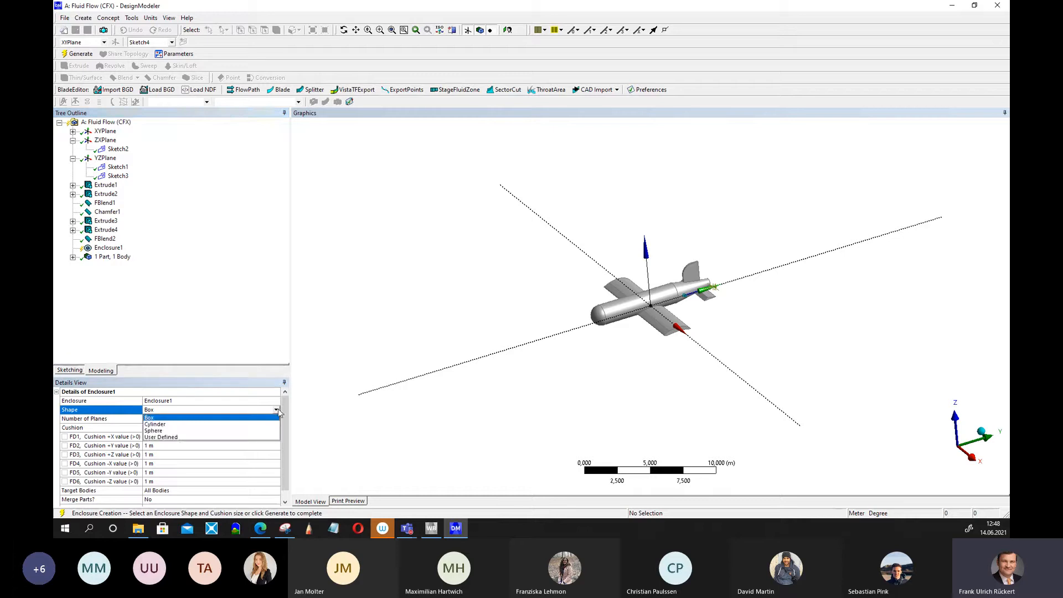
left_click(174, 431)
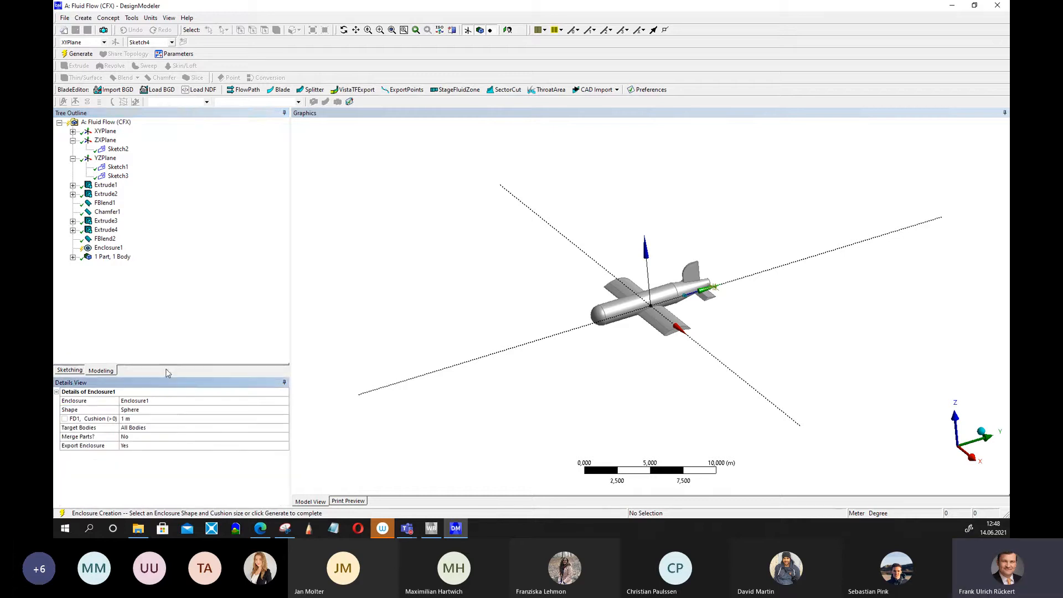
Generate the spherical enclosure with a 5 m cushion.
left_click(129, 421)
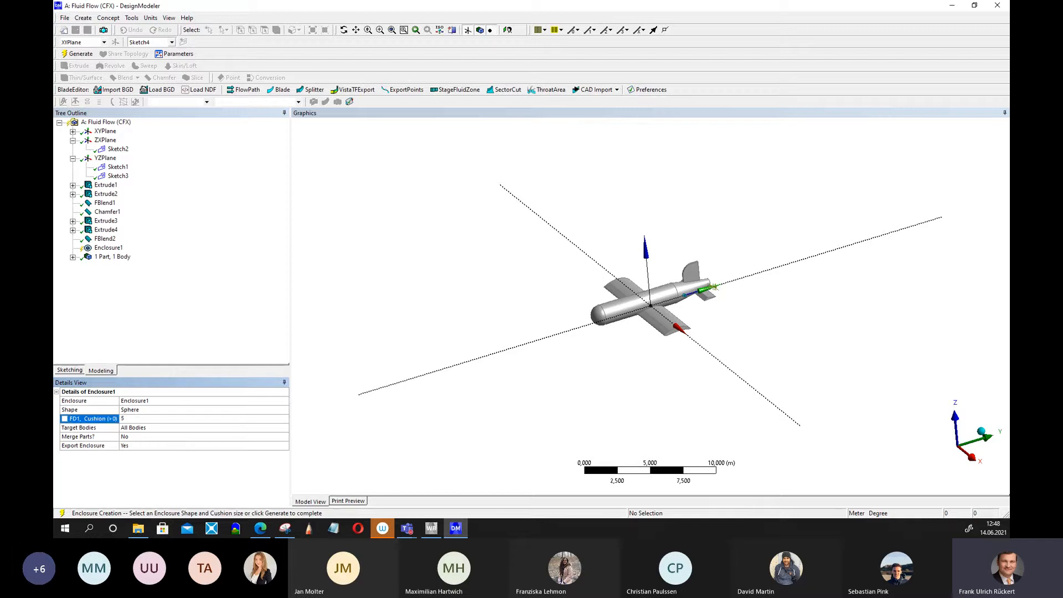
left_click(81, 53)
Set the spherical enclosure's cushion to 10 m.
middle_click_drag(792, 398, 864, 291)
left_click(139, 420)
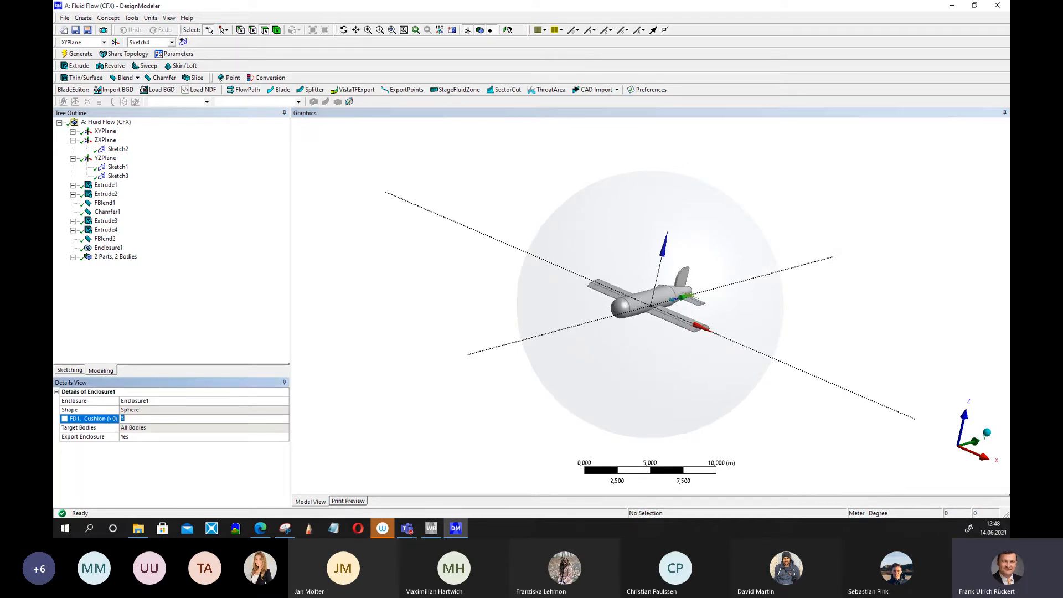
key("Return")
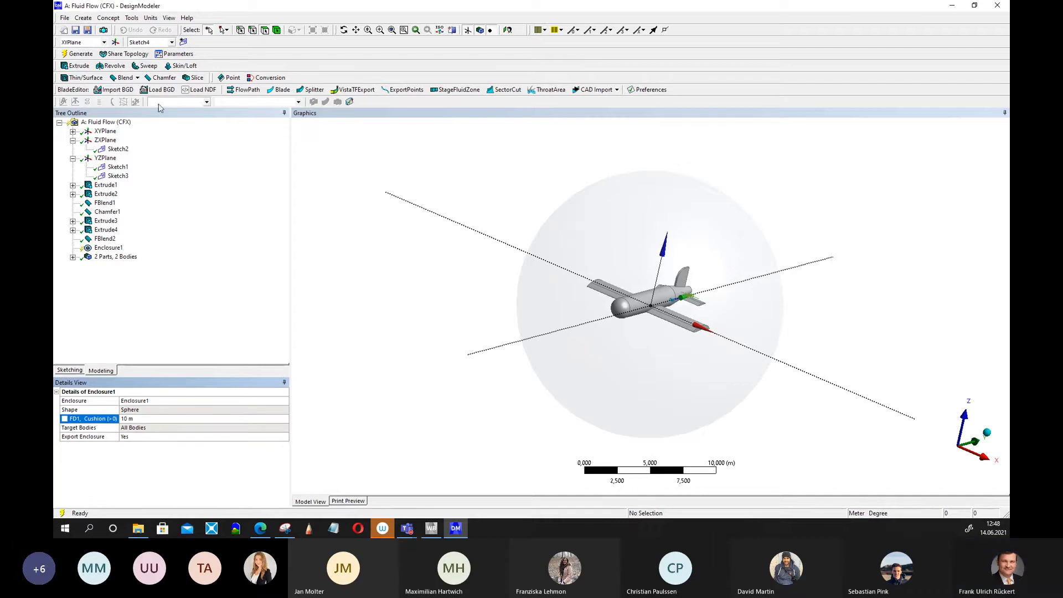
Set the spherical enclosure's cushion to 7 m and regenerate the model.
scroll(693, 290, "down", 4)
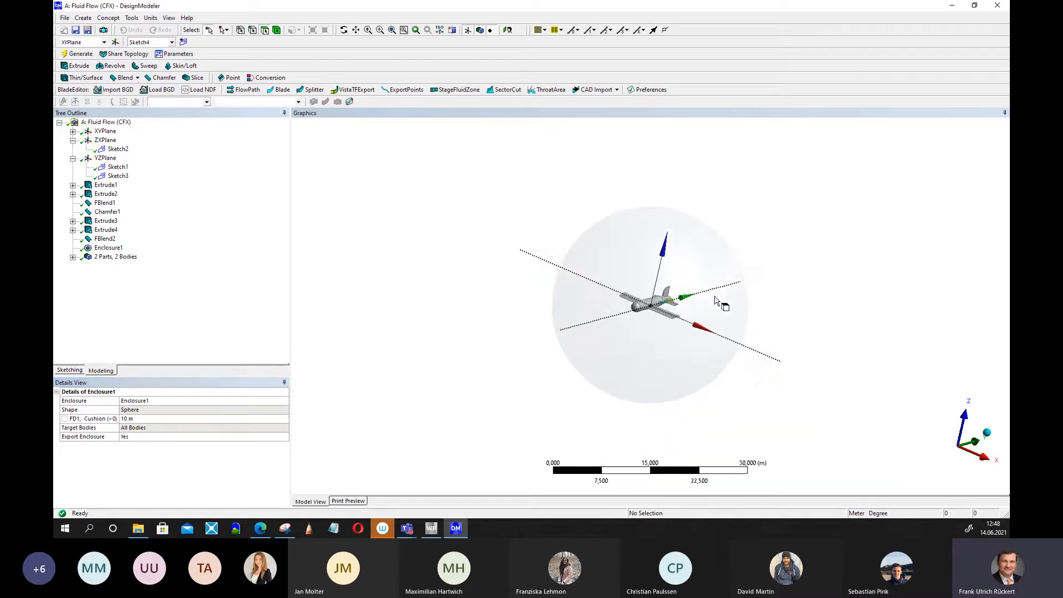
middle_click_drag(722, 303, 724, 334)
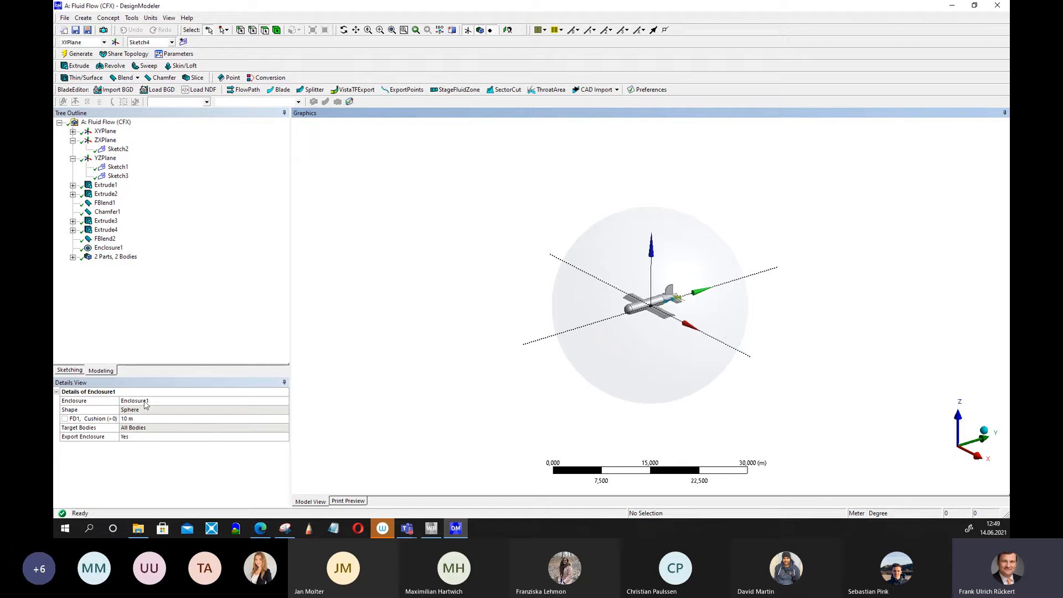
left_click(136, 421)
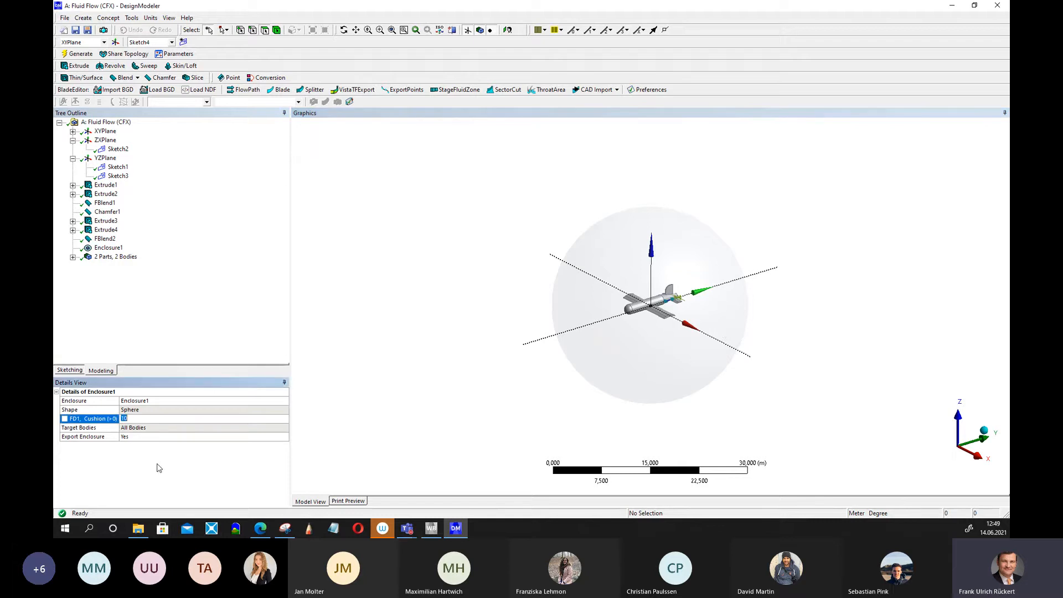
type("7")
key("Return")
left_click(77, 54)
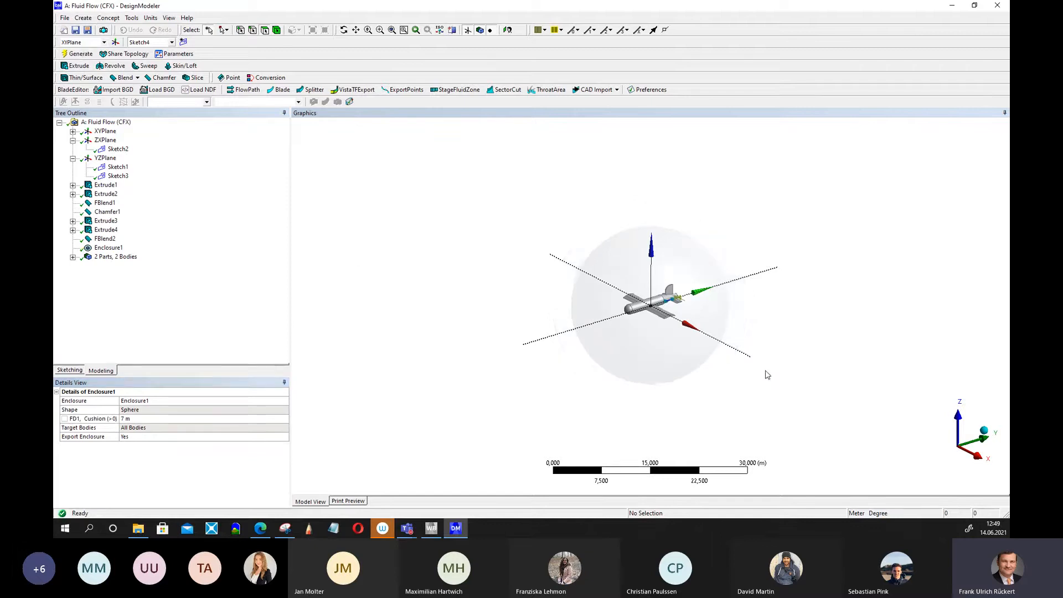
Rotate and zoom the view to inspect the airplane inside the spherical enclosure.
middle_click_drag(766, 370, 753, 332)
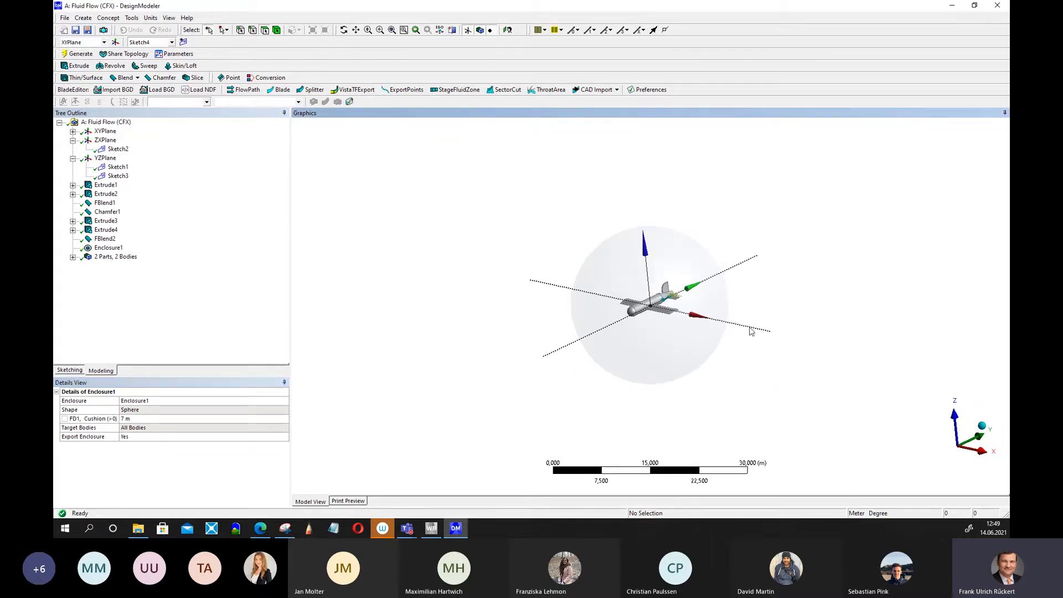
scroll(760, 329, "up", 3)
middle_click_drag(812, 388, 911, 393)
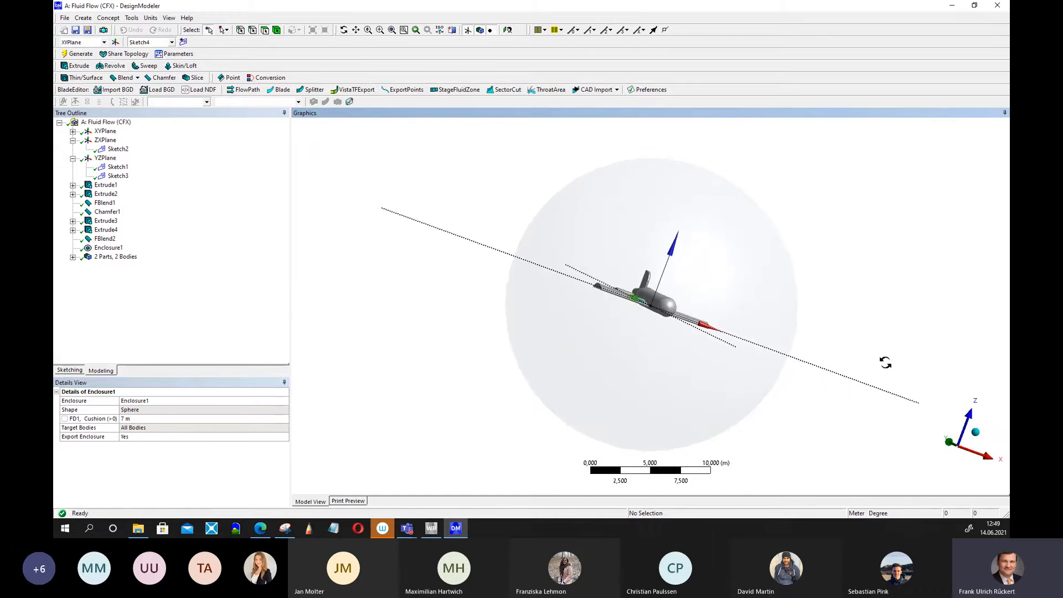
middle_click_drag(885, 360, 756, 351)
scroll(756, 352, "up", 1)
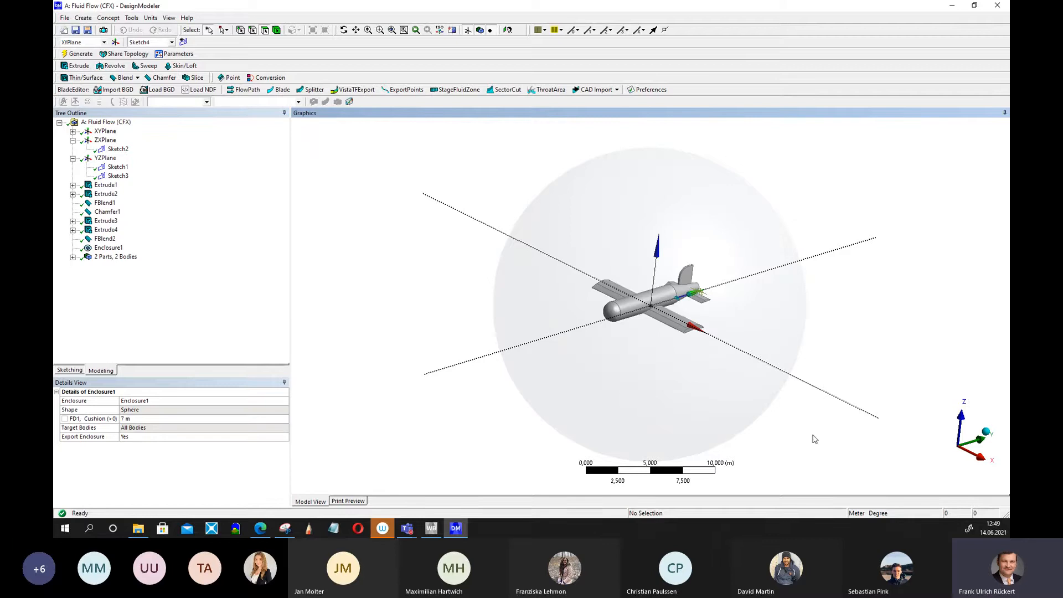
middle_click_drag(825, 425, 819, 386)
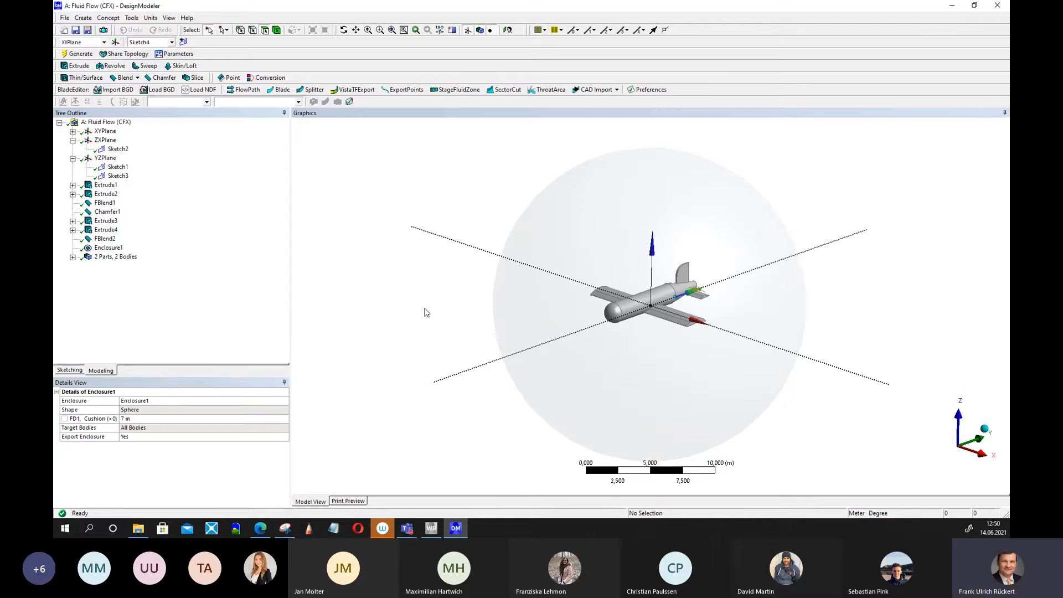
scroll(426, 307, "down", 3)
mouse_move(688, 363)
middle_mouse_down()
mouse_move(705, 332)
mouse_move(798, 314)
mouse_move(699, 350)
middle_mouse_up()
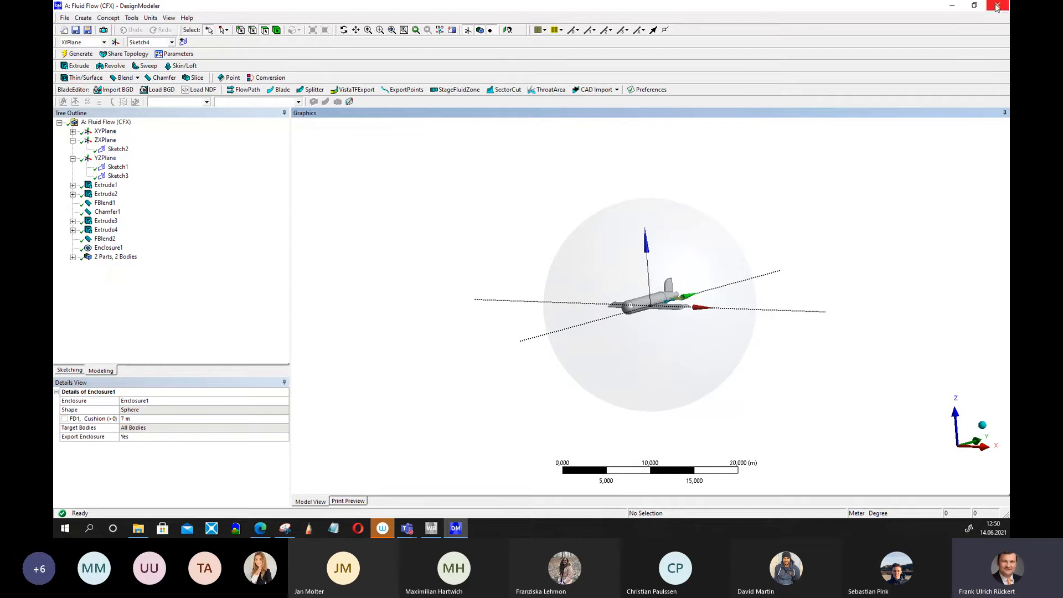
Close DesignModeler, return to Workbench, and open the Mesh cell of the Fluid Flow (CFX) system for editing.
left_click(791, 296)
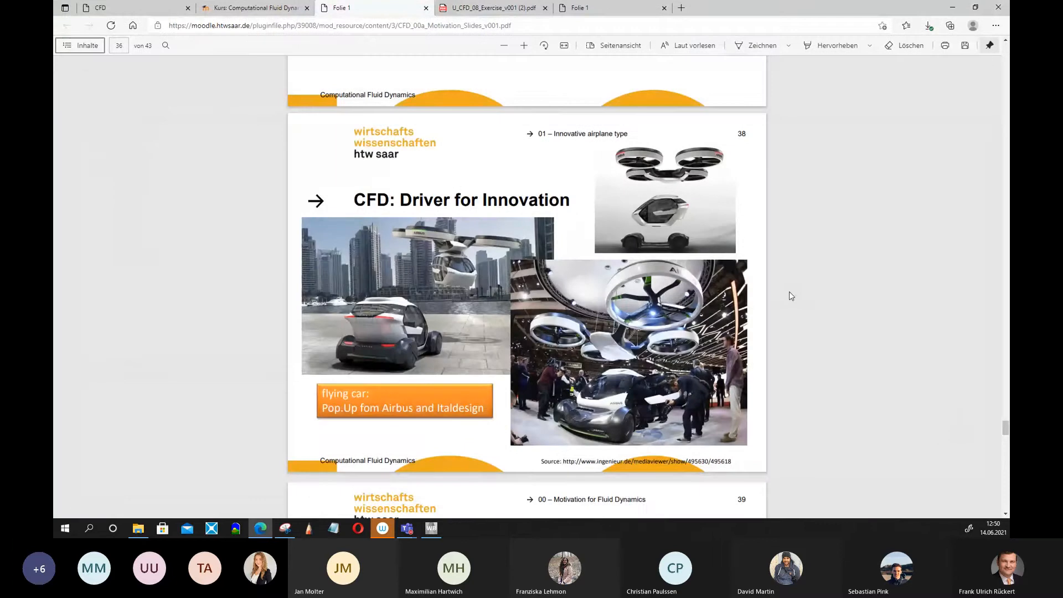
left_click(431, 528)
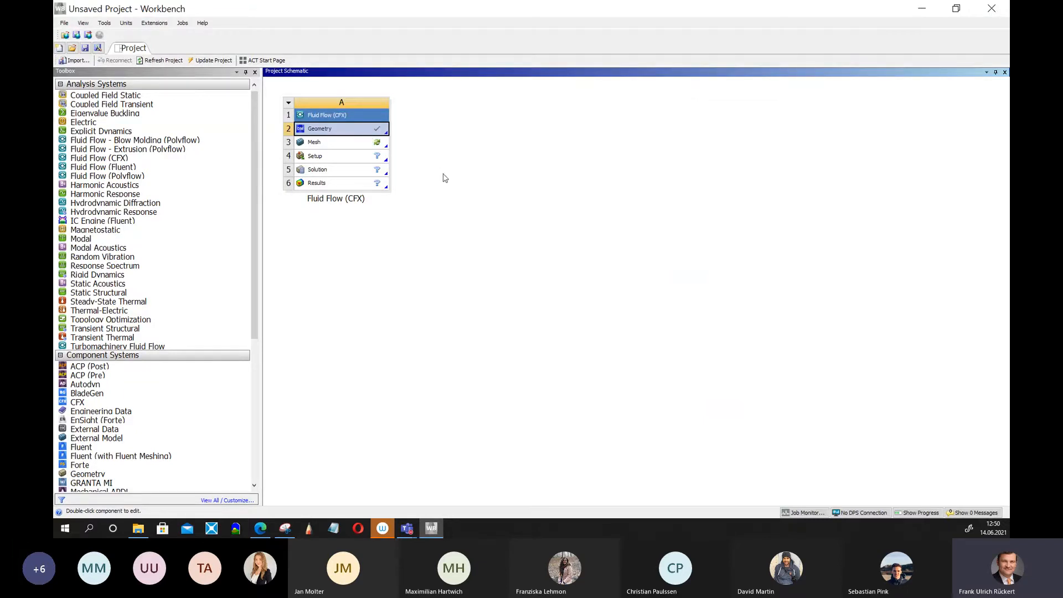
left_click(342, 144)
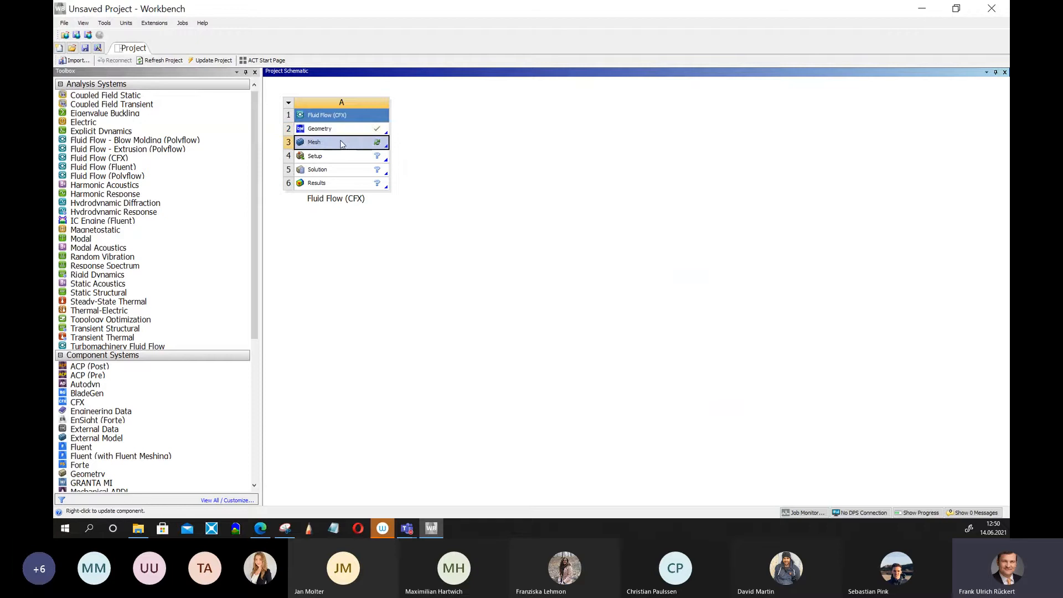
right_click(341, 143)
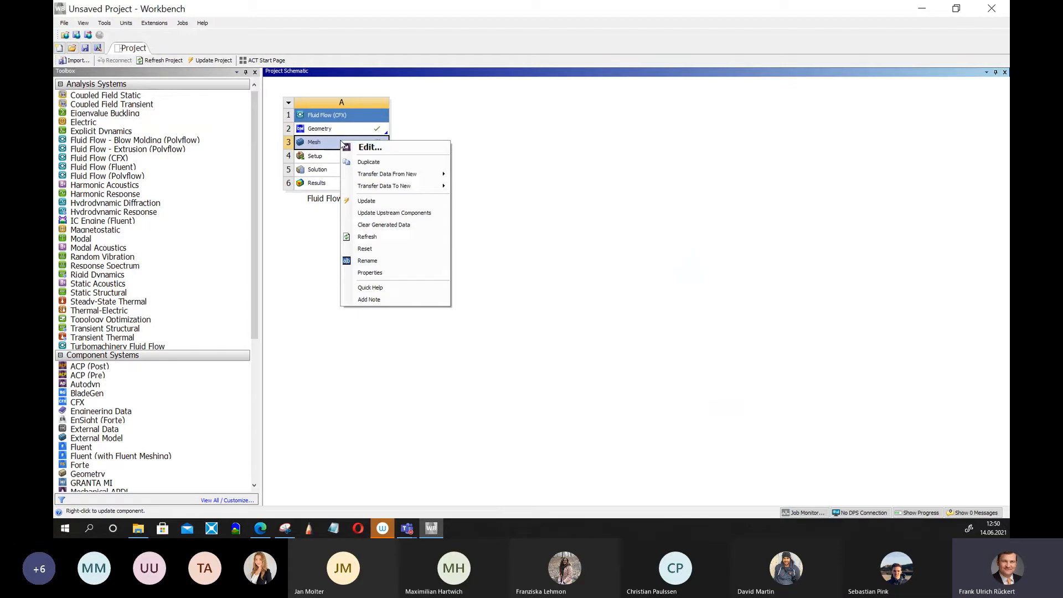
left_click(369, 147)
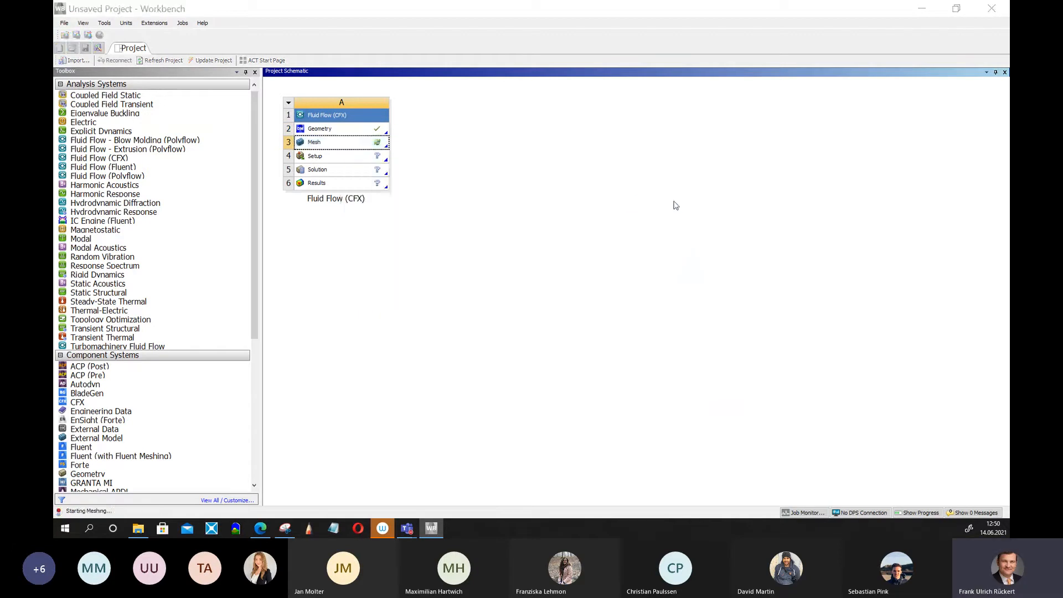
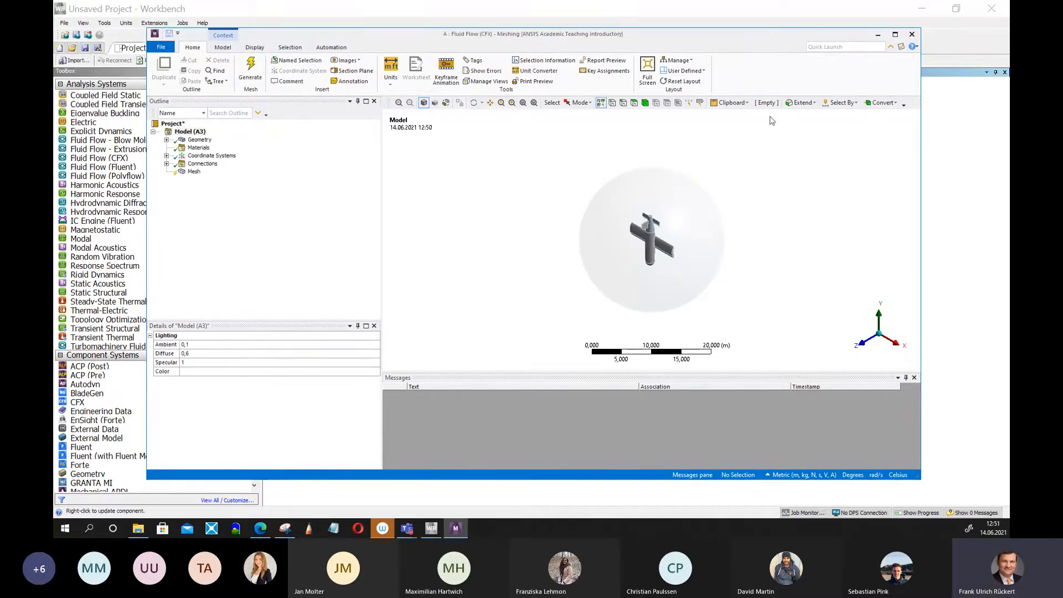
Generate the default CFD mesh of the airplane and its spherical enclosure.
left_click(895, 34)
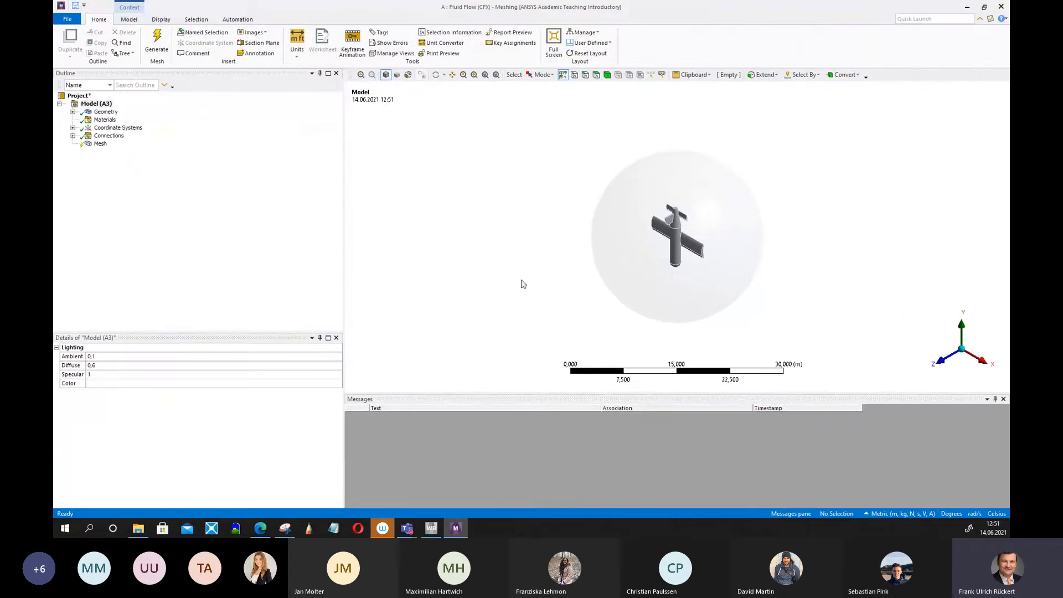
left_click(100, 143)
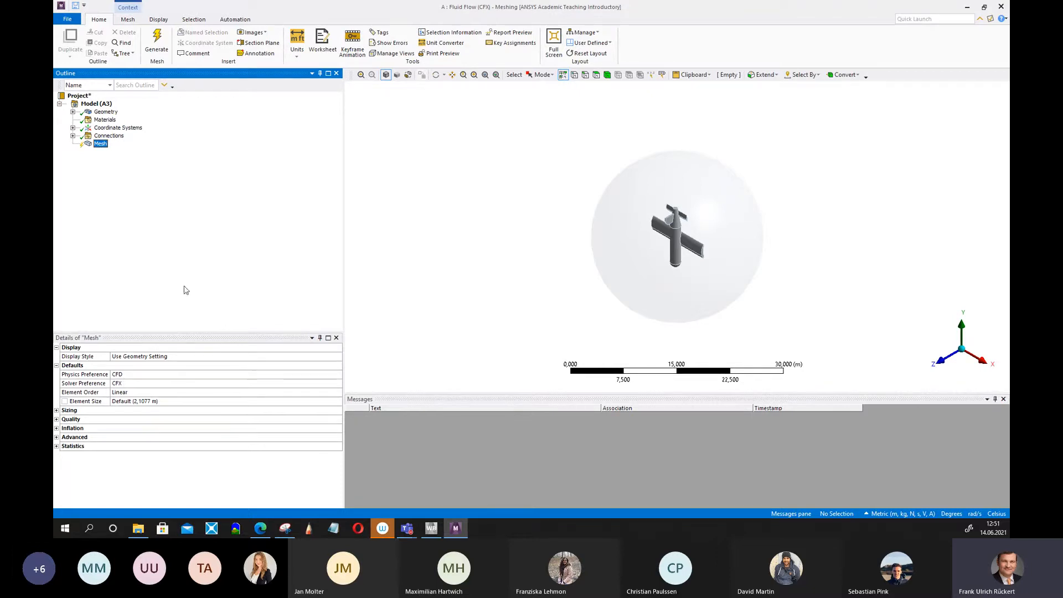
left_click(157, 39)
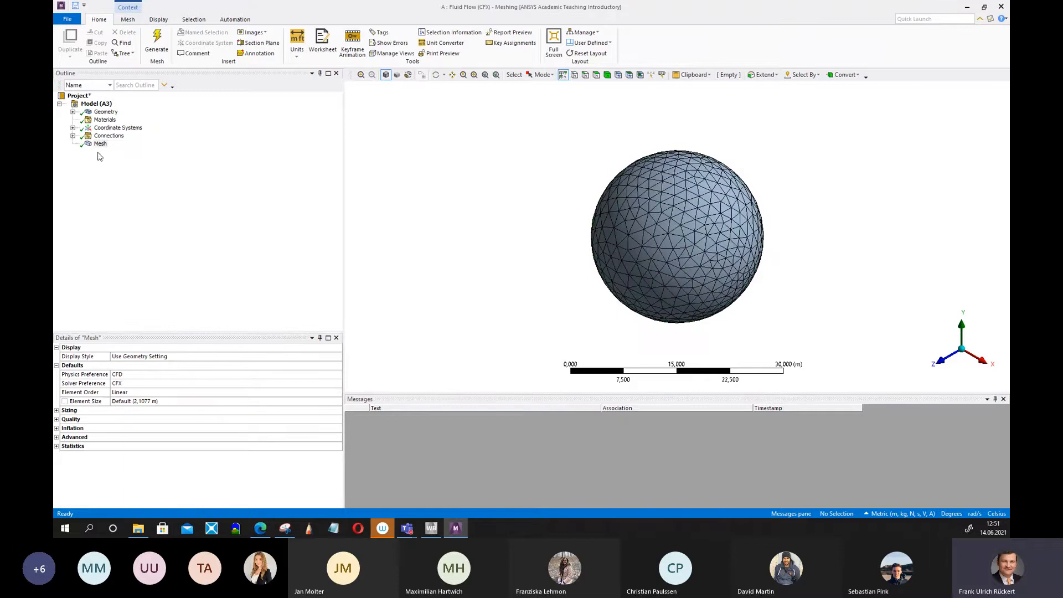
middle_click_drag(500, 330, 733, 226)
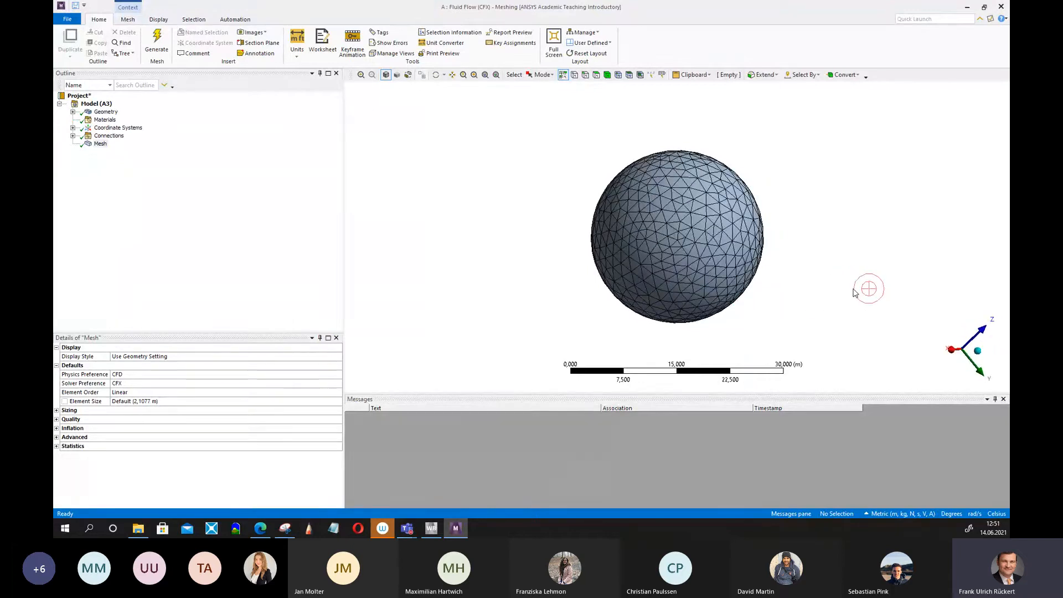
scroll(802, 221, "up", 3)
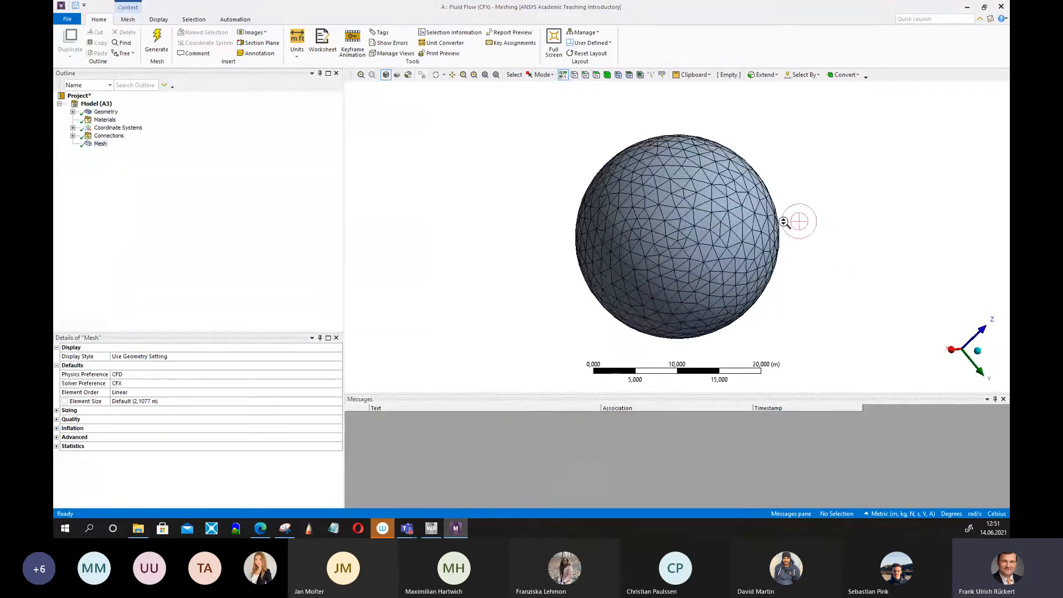
middle_click_drag(825, 250, 858, 235)
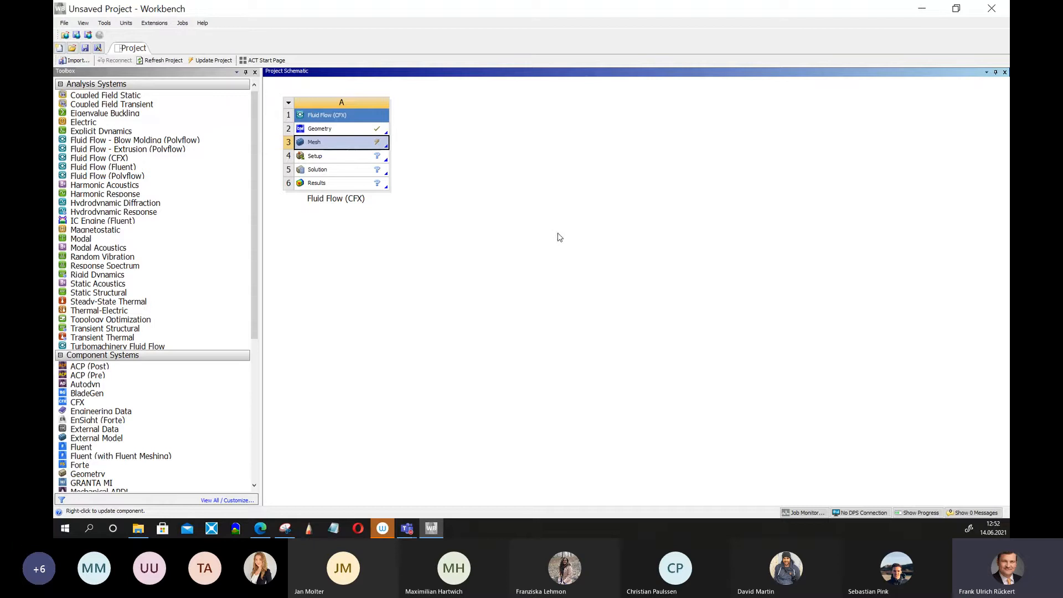
Update the Mesh cell and save the project as airplane_design001.
right_click(378, 145)
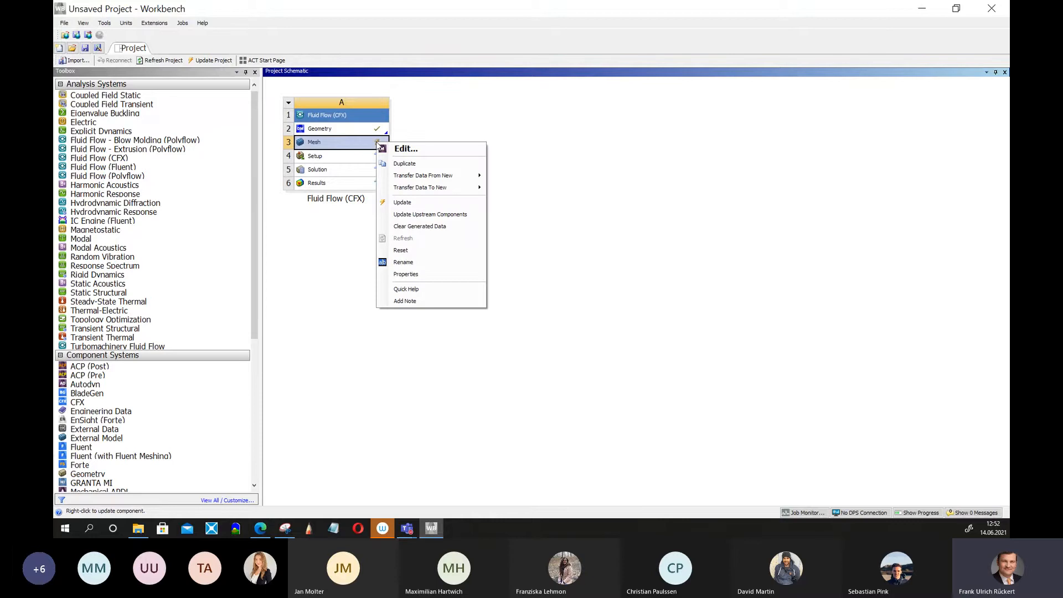
left_click(408, 204)
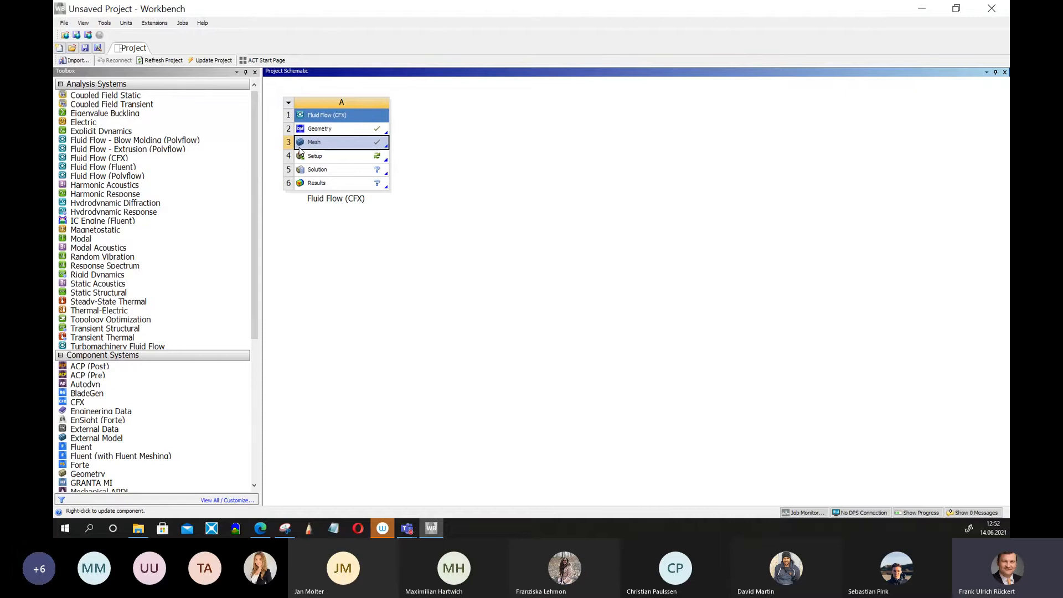
left_click(64, 23)
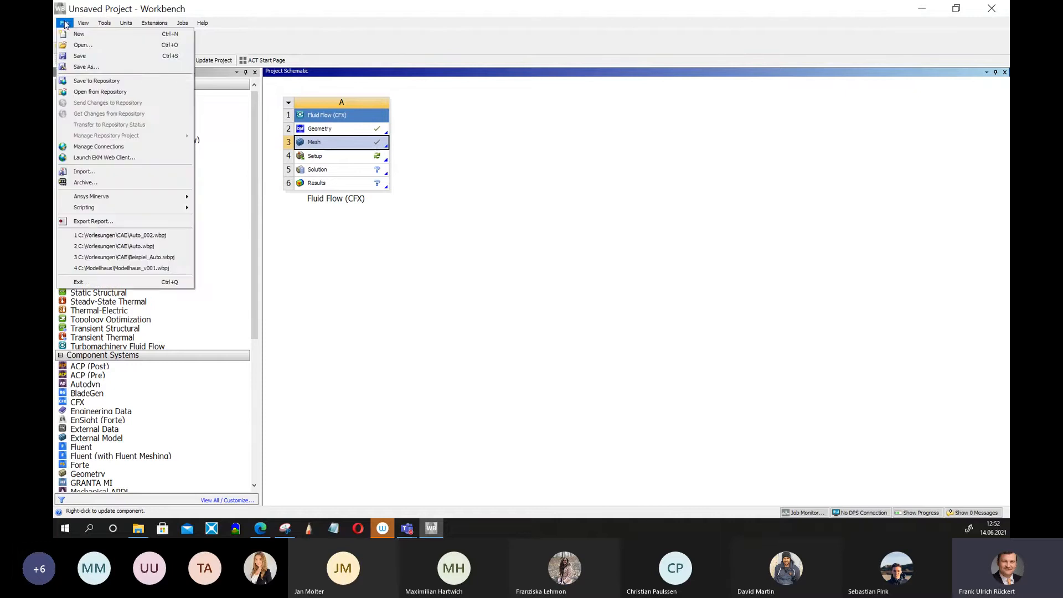
left_click(87, 67)
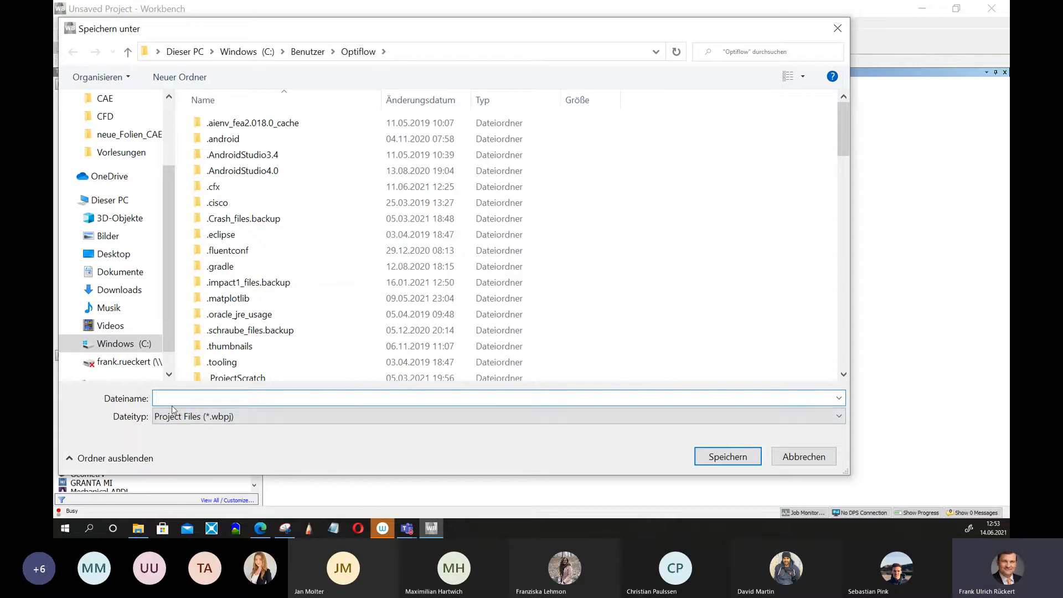
type("airplane_001")
key("Left")
key("Left")
key("Left")
type("design")
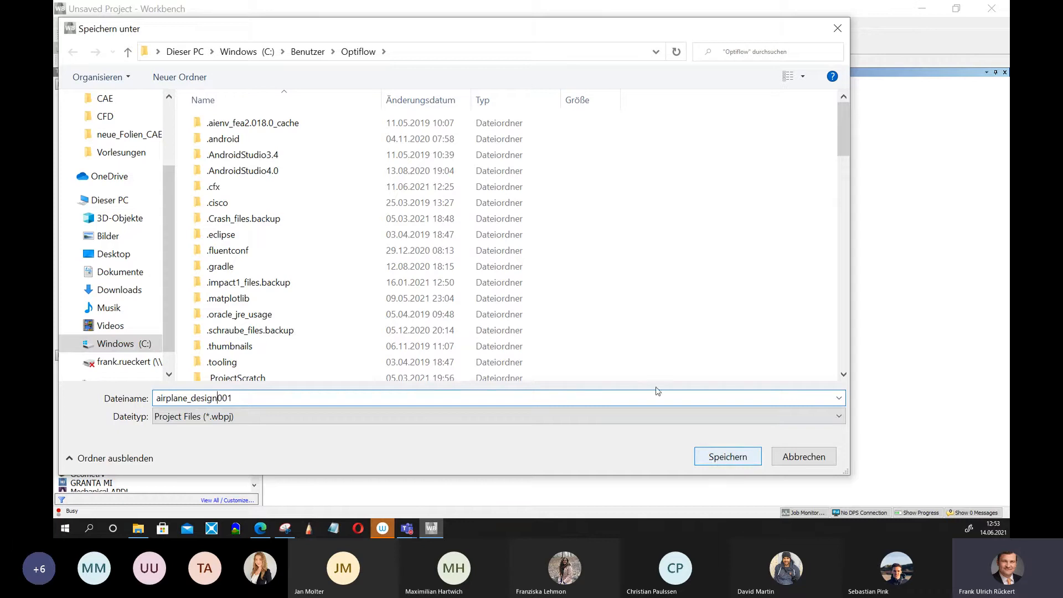
left_click(415, 48)
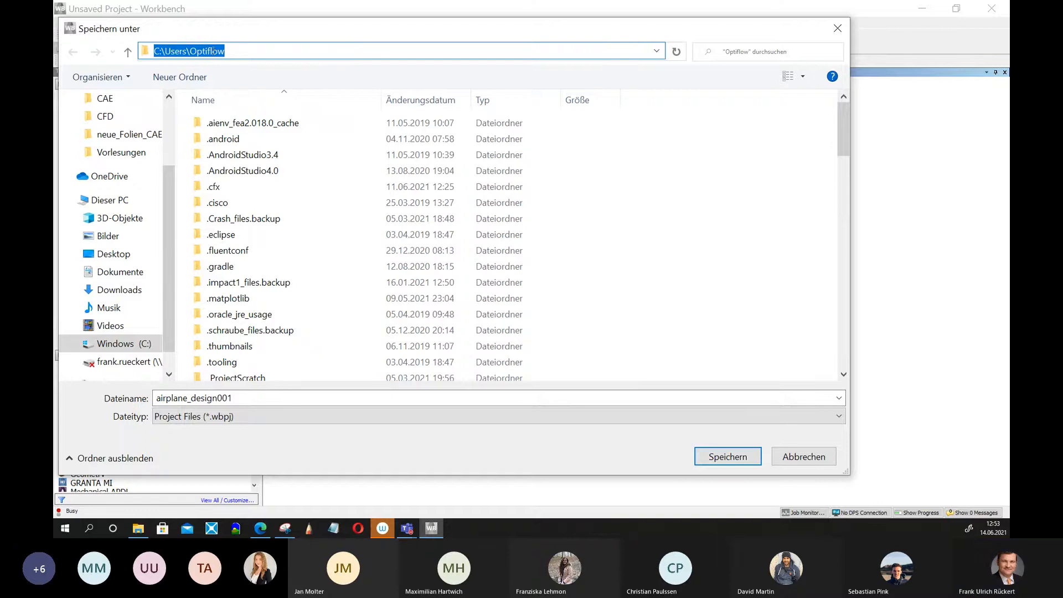
left_click(742, 458)
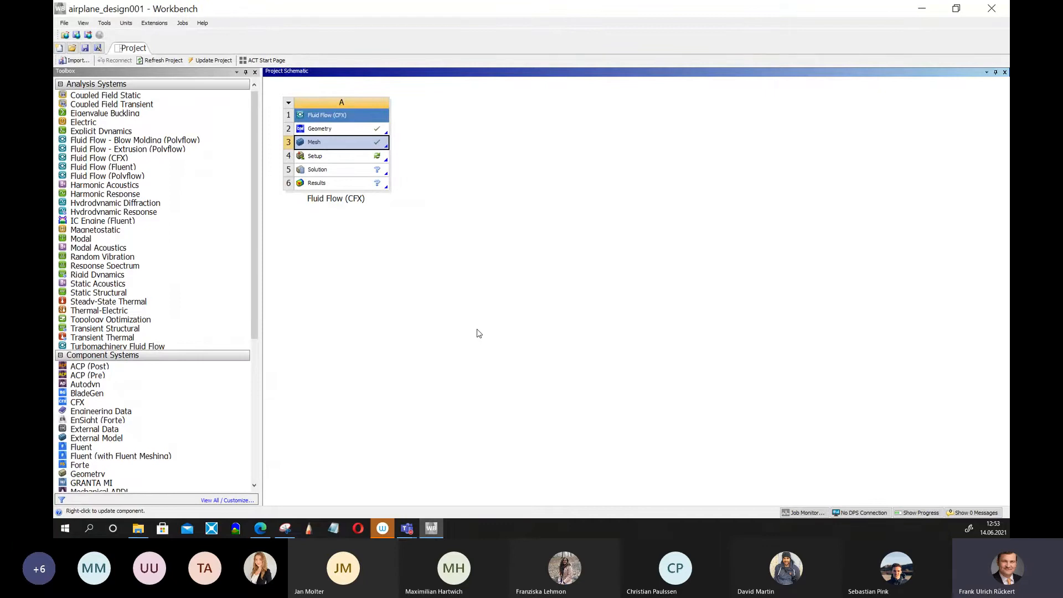
Open the Setup cell of the Fluid Flow (CFX) system in CFX-Pre and maximize its window.
left_click(327, 158)
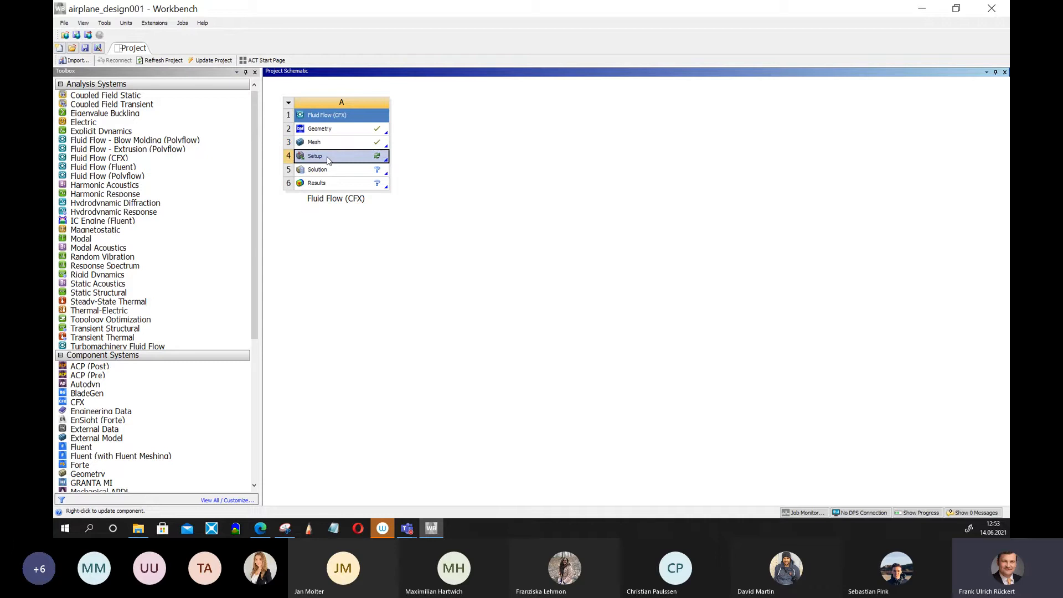
left_click(403, 209)
double_click(327, 156)
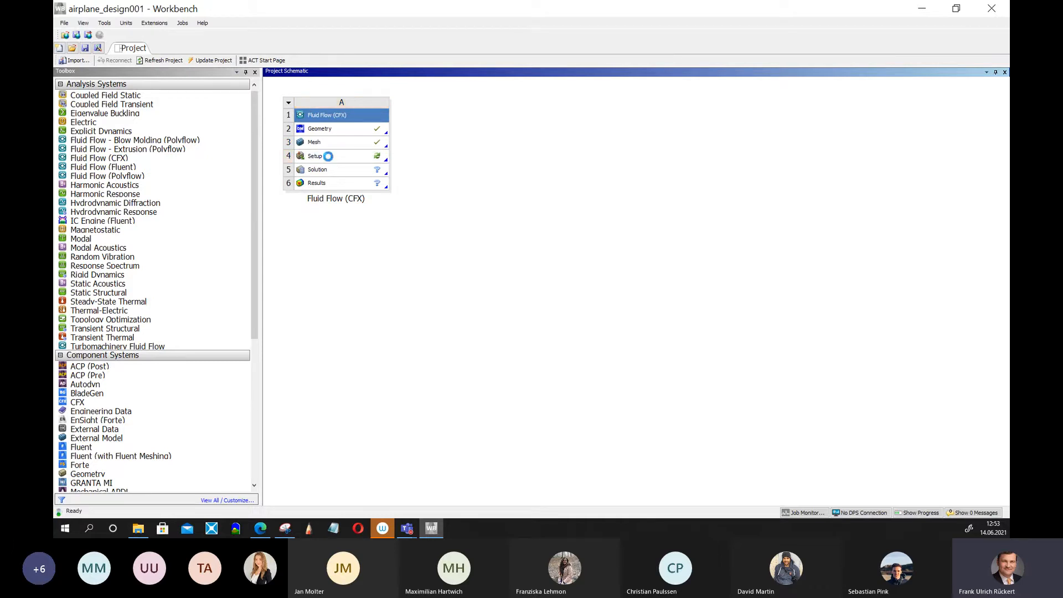
right_click(329, 156)
left_click(361, 164)
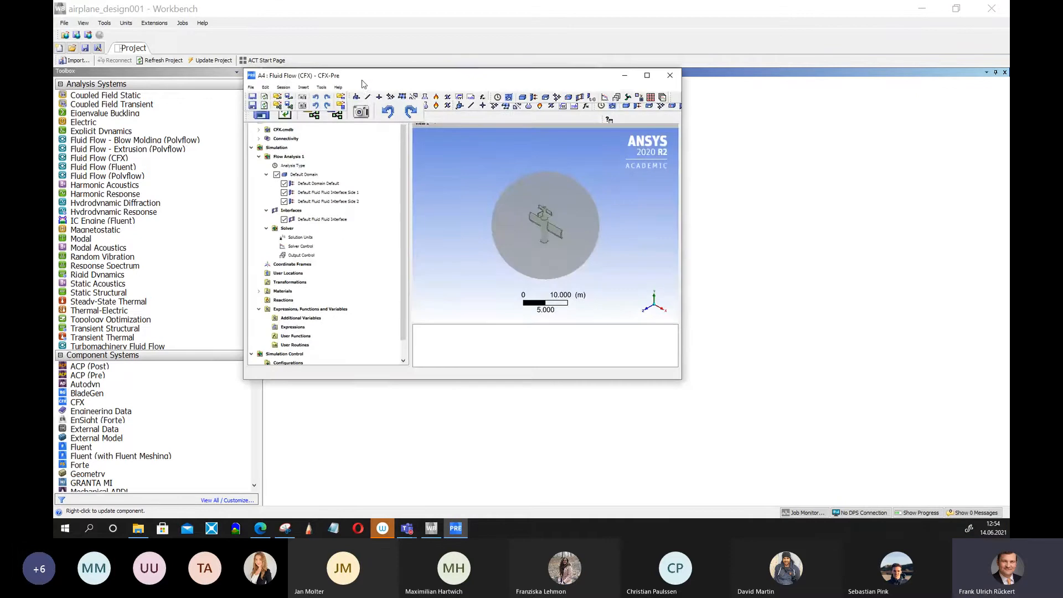
left_click(647, 75)
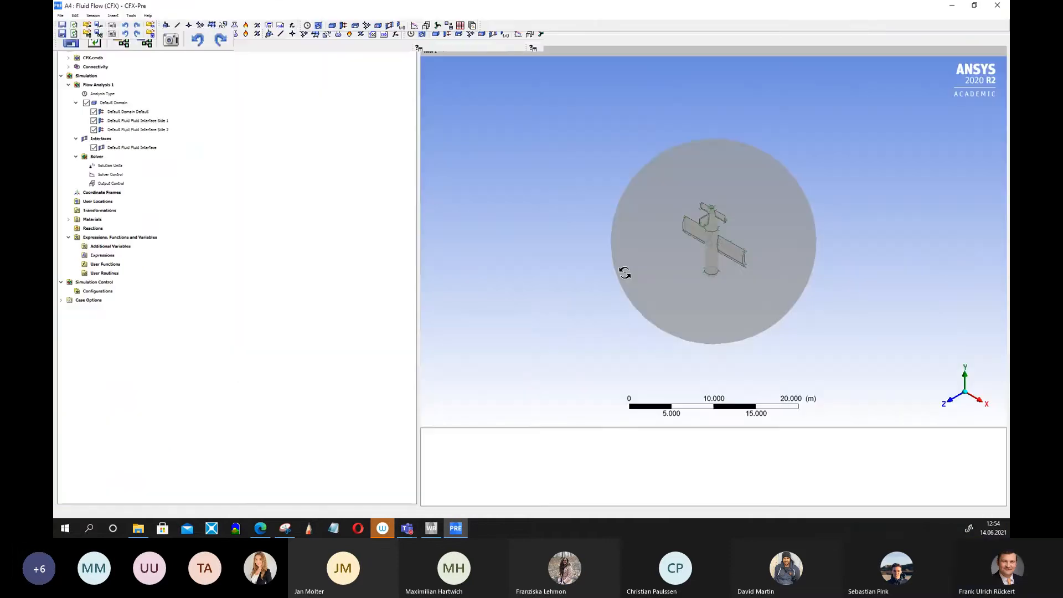
Expand the mesh regions and inspect the airplane body B102 in the viewer.
left_click_drag(759, 346, 854, 154)
left_click_drag(873, 309, 728, 266)
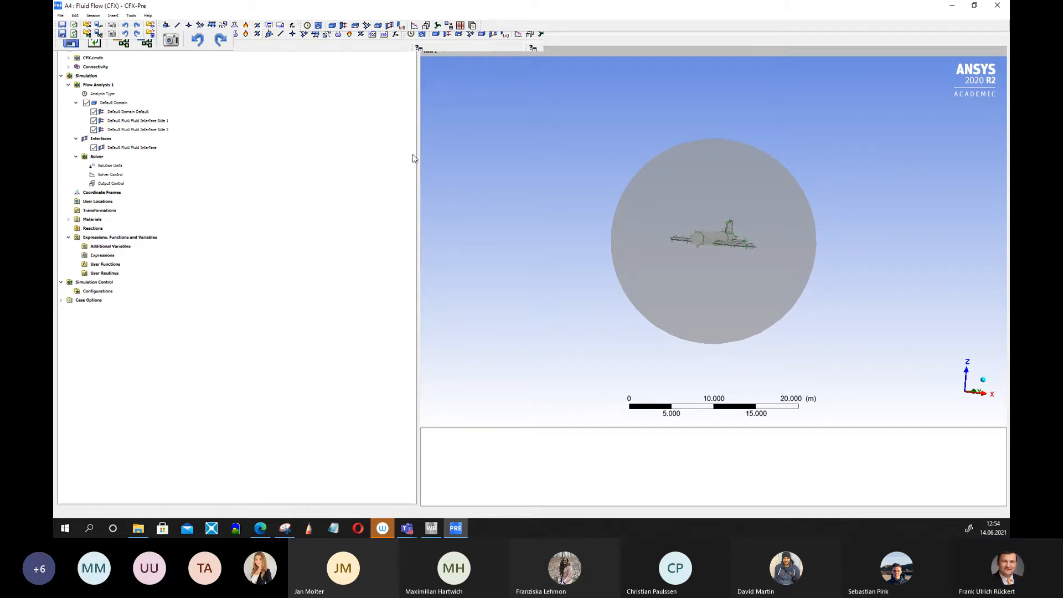
left_click(349, 264)
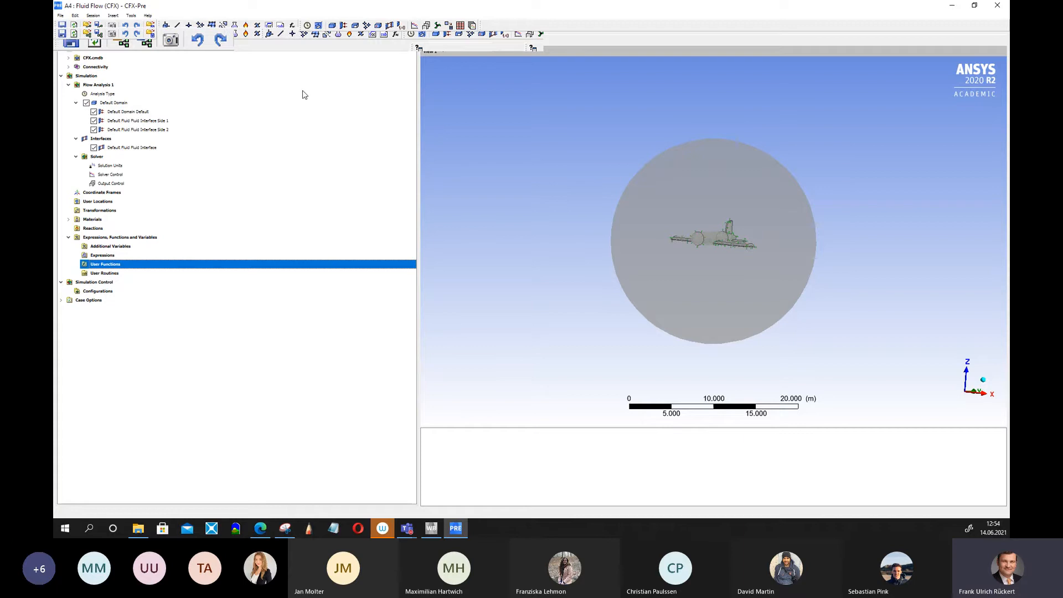
left_click(69, 58)
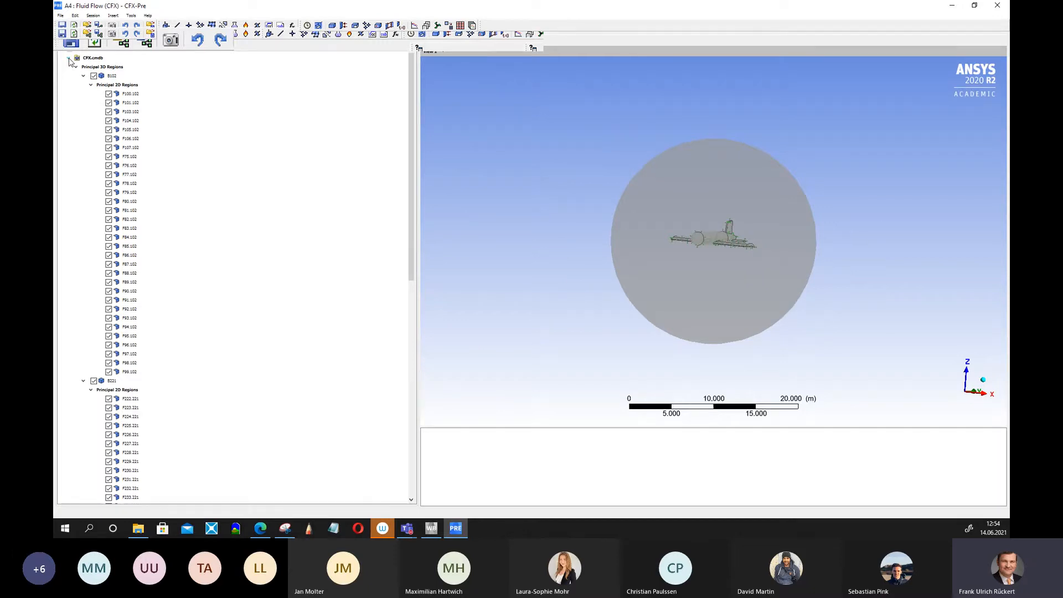
left_click(111, 76)
scroll(806, 244, "up", 4)
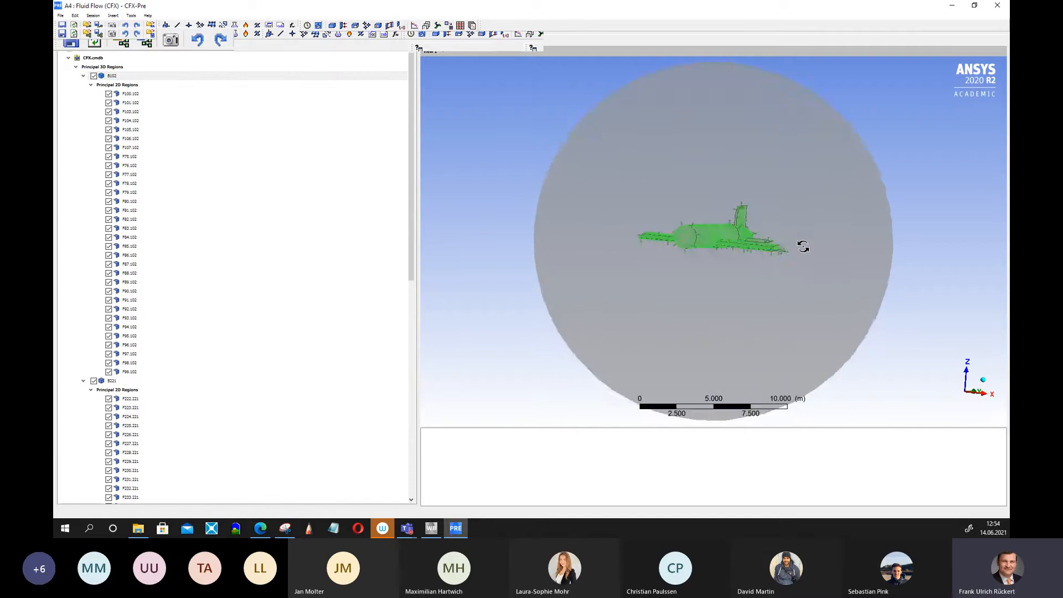
scroll(786, 239, "up", 2)
mouse_move(764, 237)
left_mouse_down()
mouse_move(698, 270)
mouse_move(790, 239)
mouse_move(823, 215)
mouse_move(858, 218)
mouse_move(764, 237)
mouse_move(766, 249)
left_mouse_up()
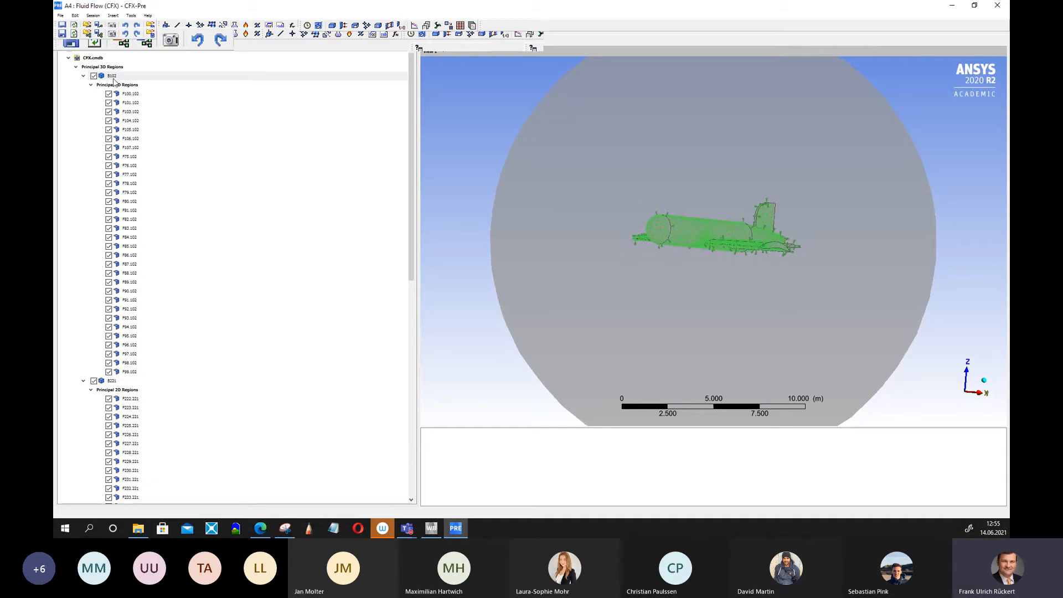
left_click_drag(712, 140, 734, 172)
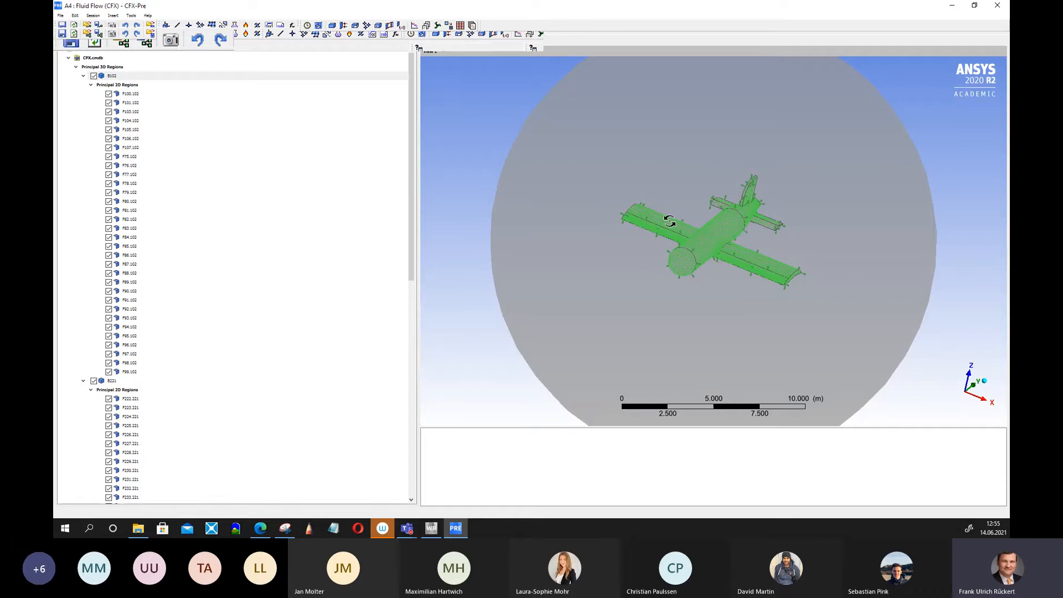
Compare the airplane and enclosure bodies by highlighting each 3D region in turn.
left_click(112, 381)
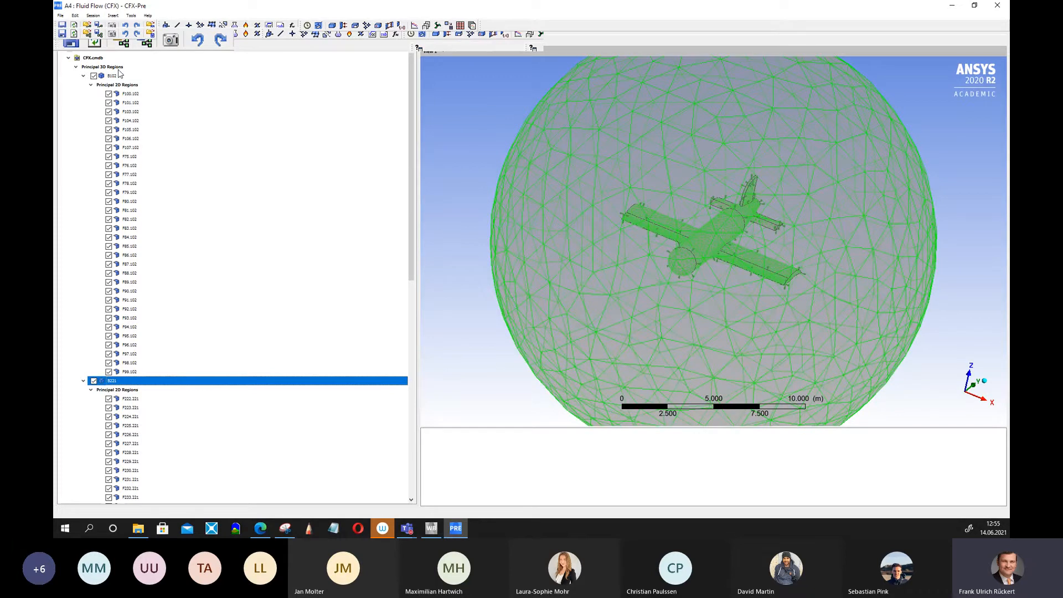
left_click(117, 78)
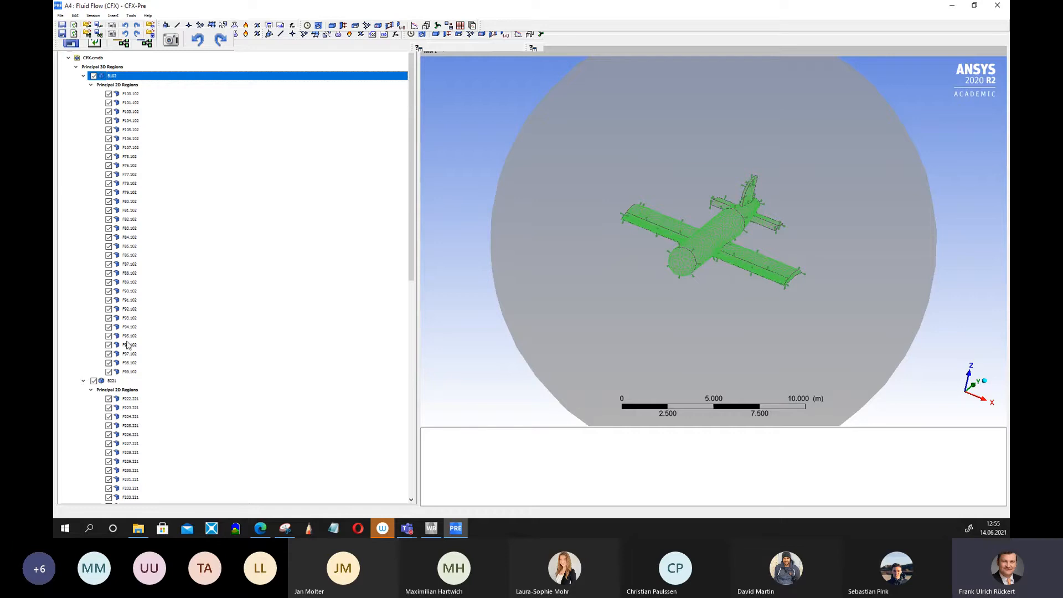
left_click(112, 382)
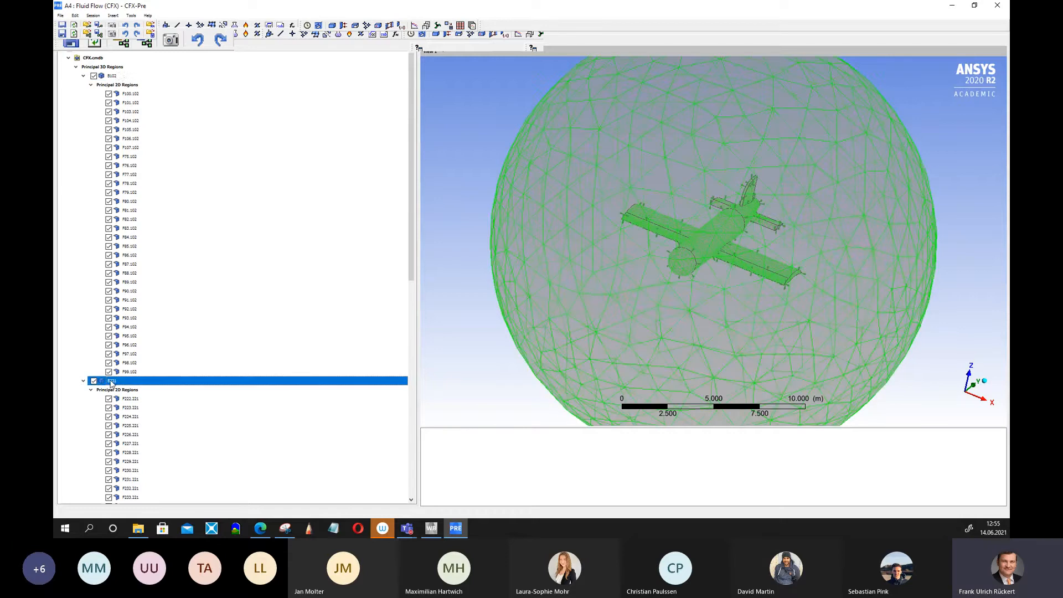
left_click(117, 77)
left_click(111, 381)
left_click(114, 76)
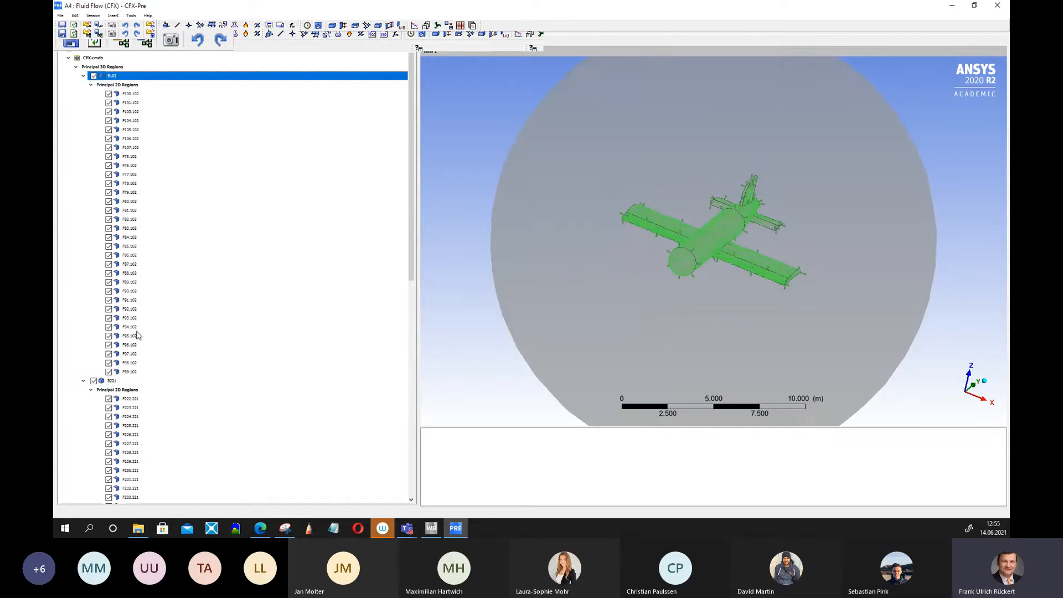
left_click(118, 381)
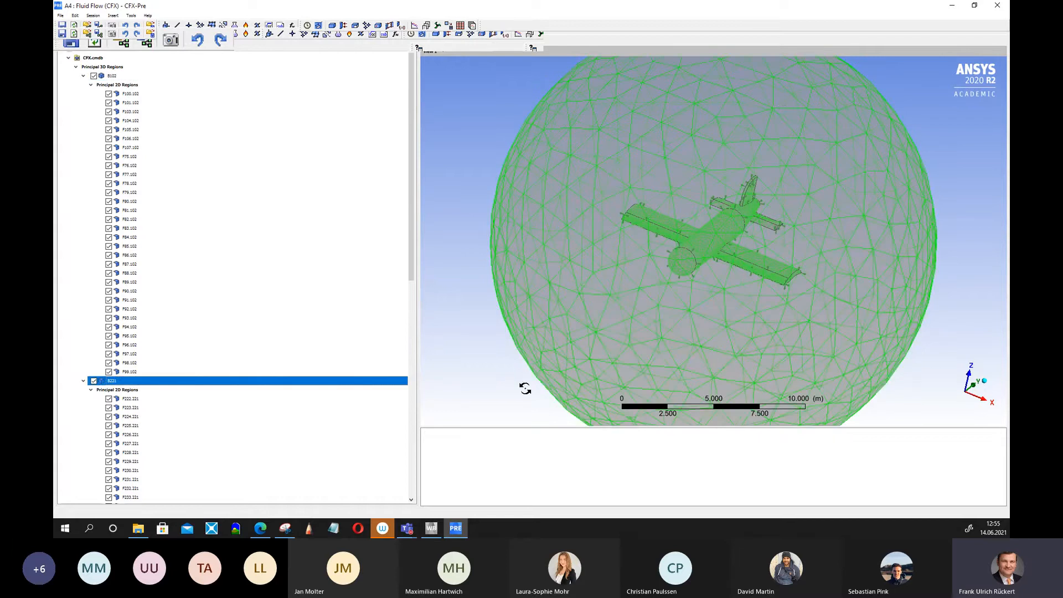
scroll(892, 302, "down", 5)
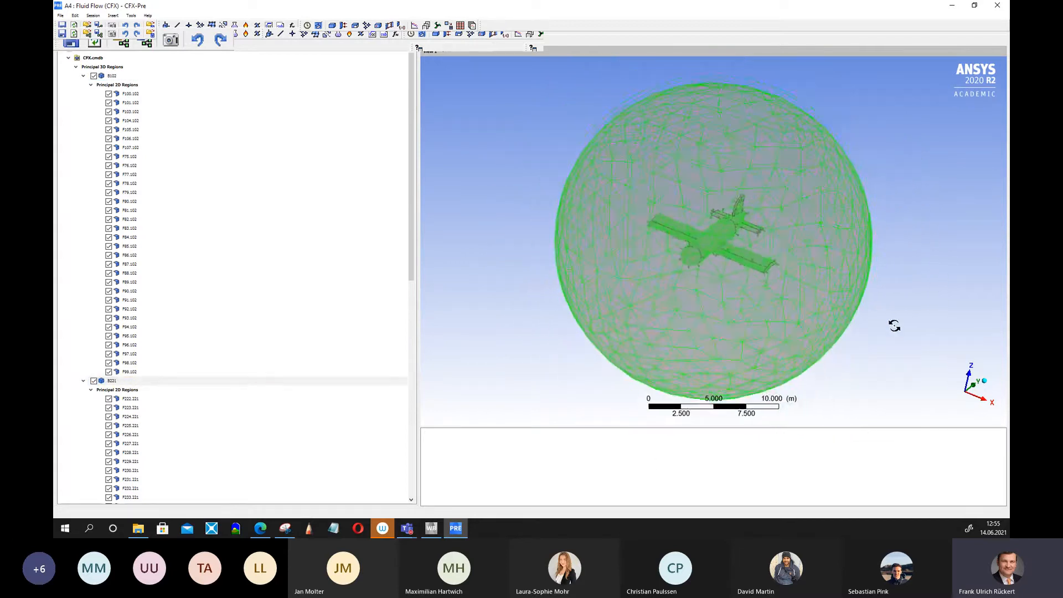
left_click_drag(895, 325, 786, 216)
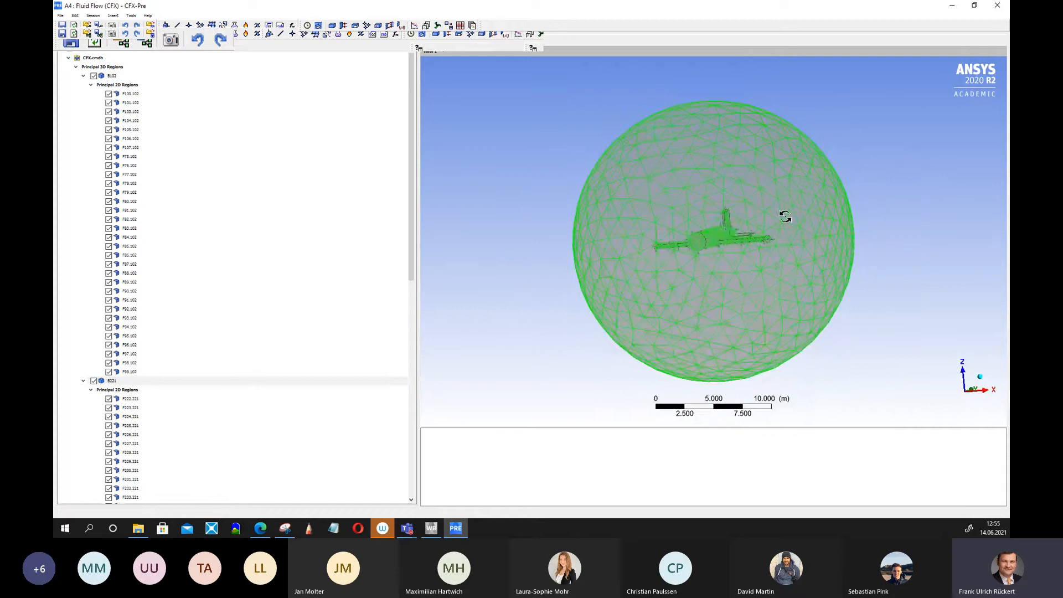
left_click_drag(704, 221, 819, 266)
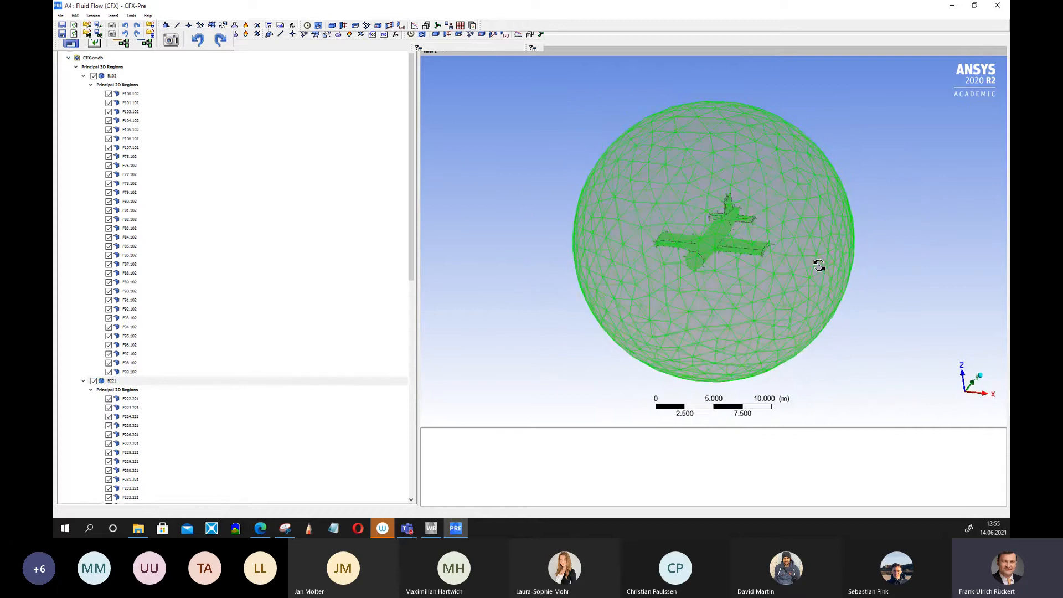
left_click(68, 57)
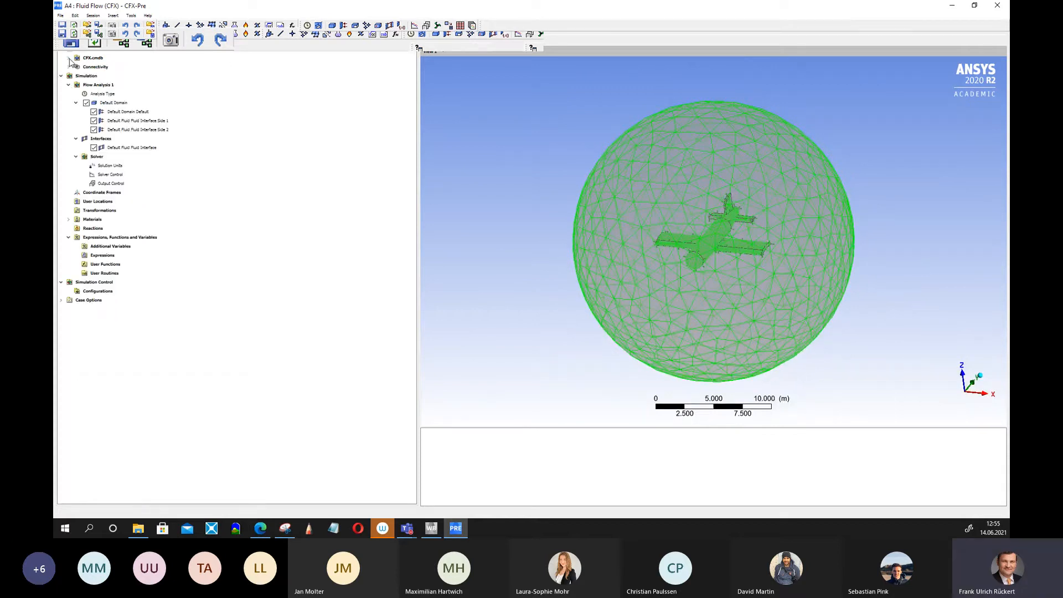
Edit the Default Domain and set its location to B102 only.
double_click(116, 103)
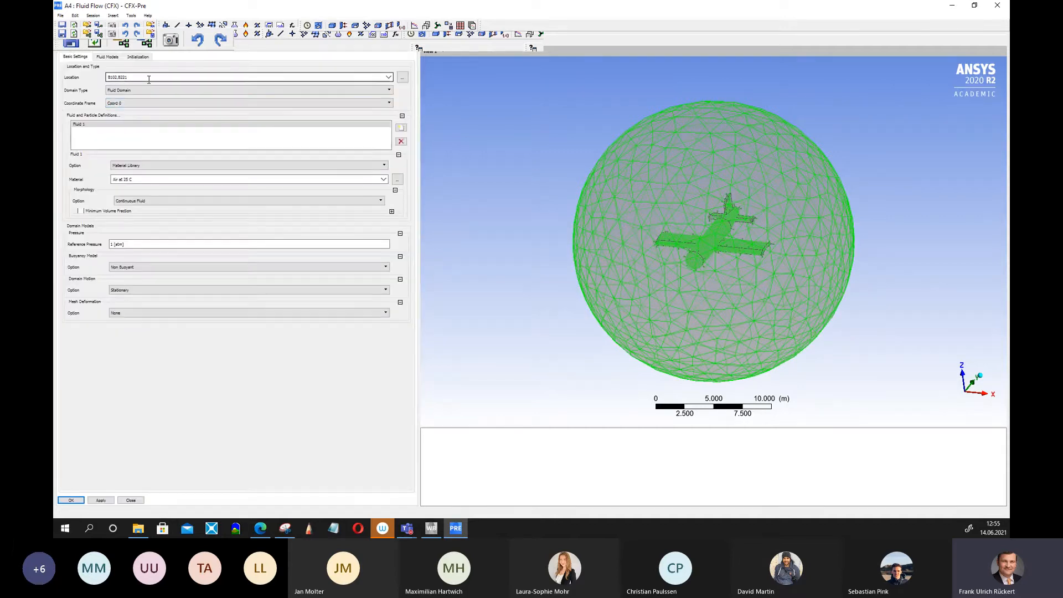
left_click(388, 77)
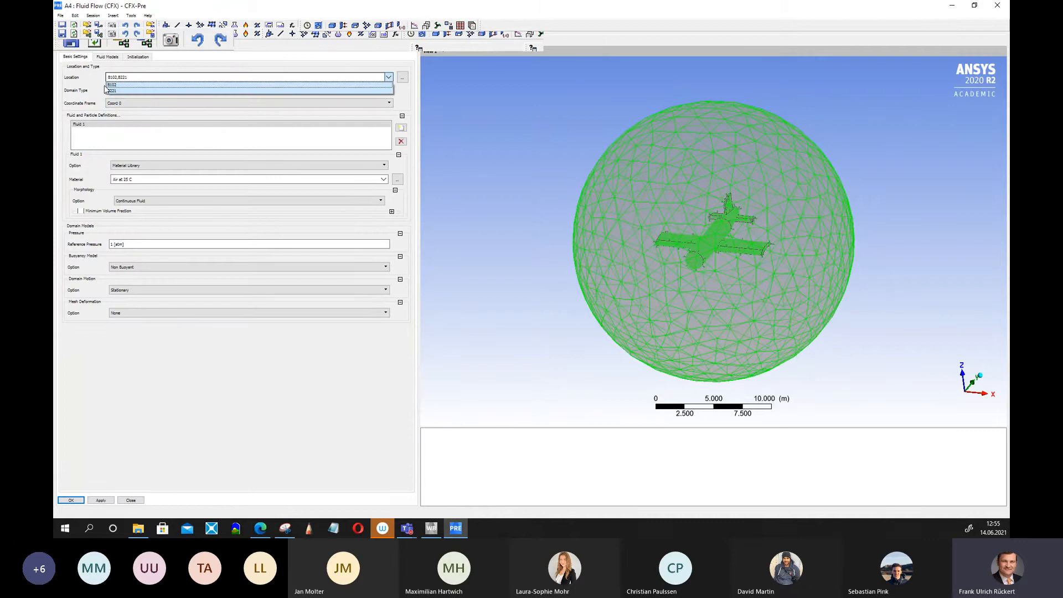
left_click(109, 85)
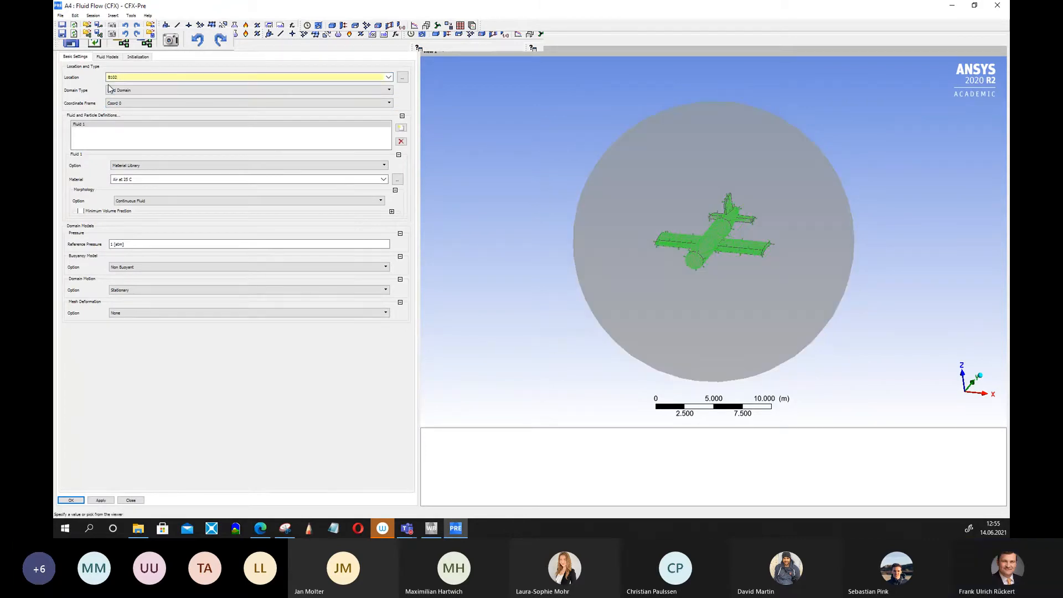
Change the Default Domain location to the enclosure body B101 and confirm the domain.
left_click(388, 78)
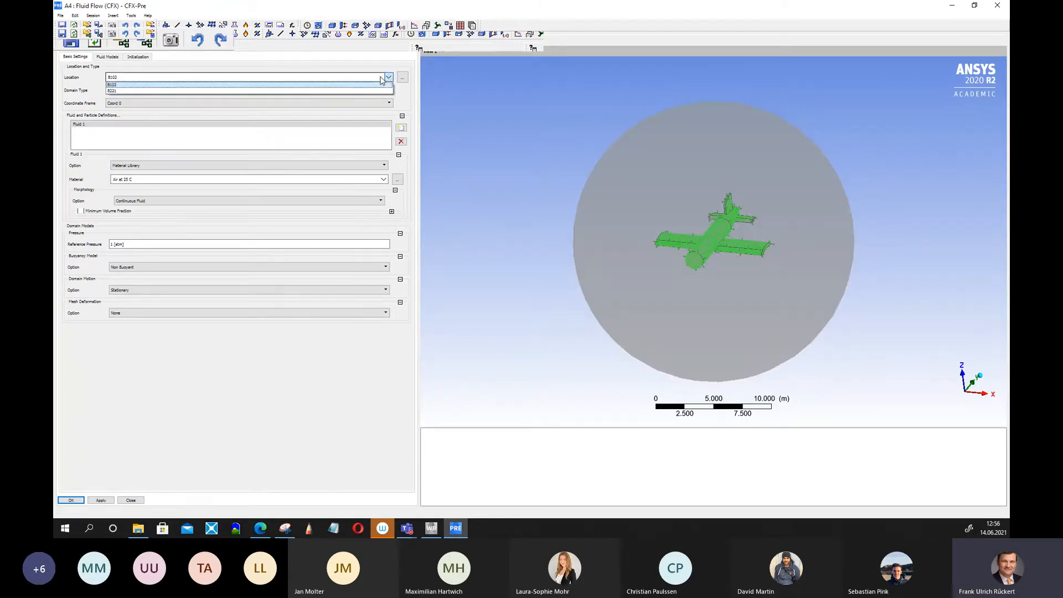
left_click(110, 91)
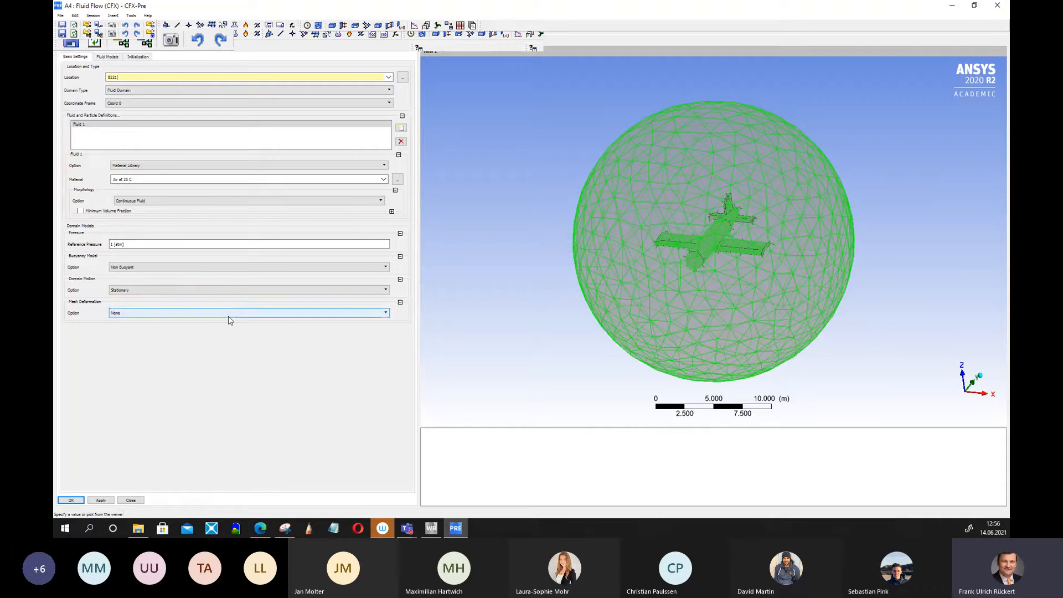
left_click(72, 502)
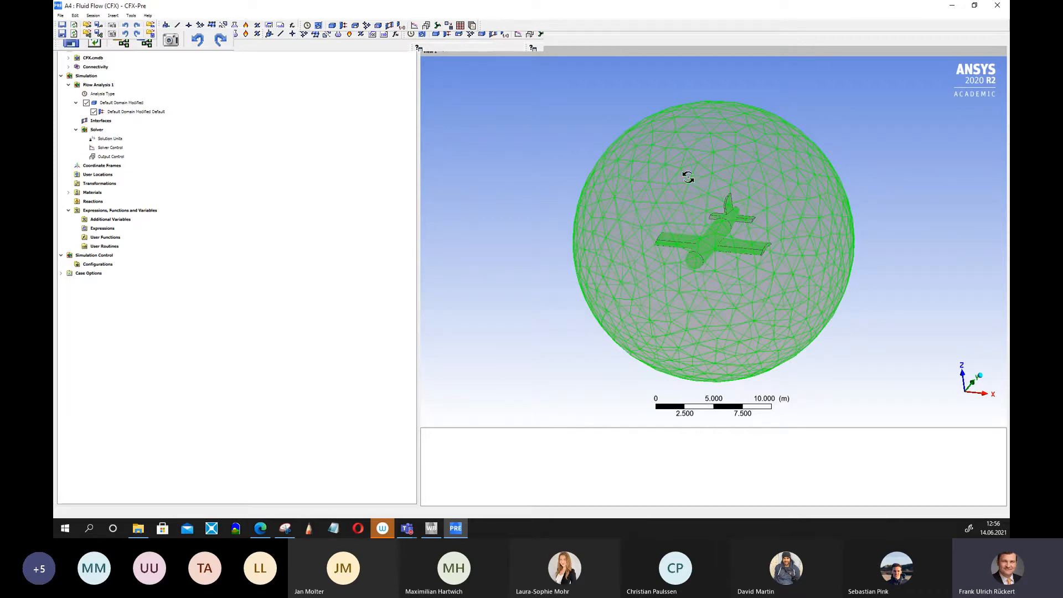
Review the Default Domain's fluid material options and fluid model settings, keeping Air at 25 C.
double_click(135, 104)
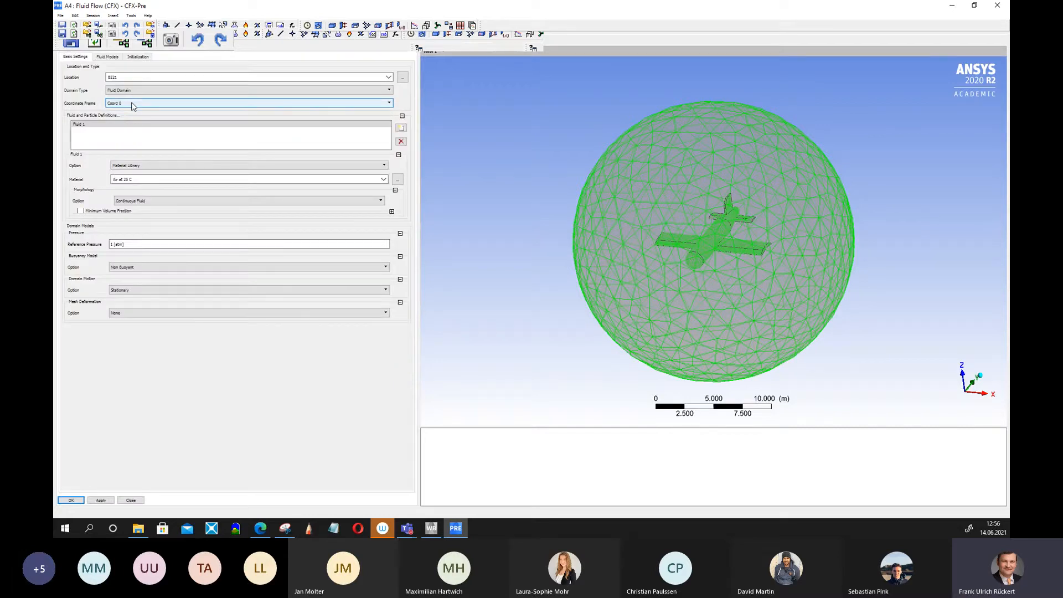
left_click(76, 126)
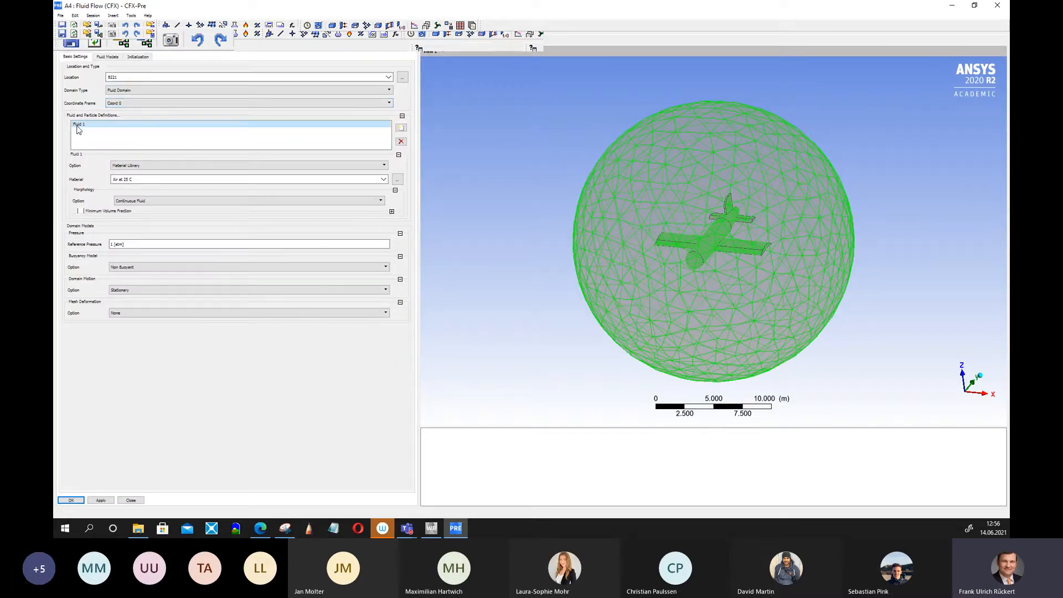
left_click(122, 181)
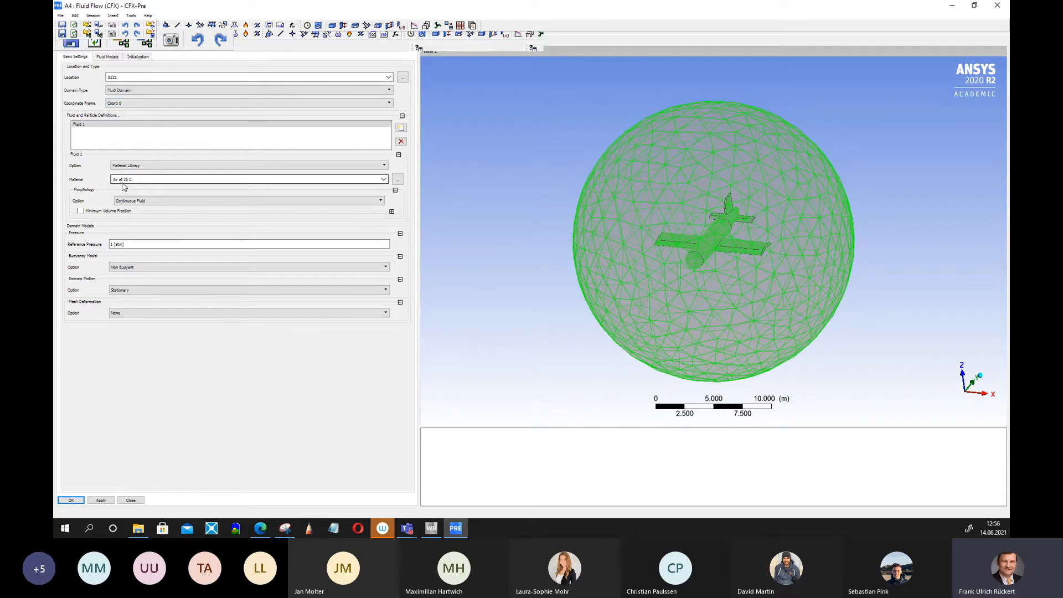
left_click(383, 179)
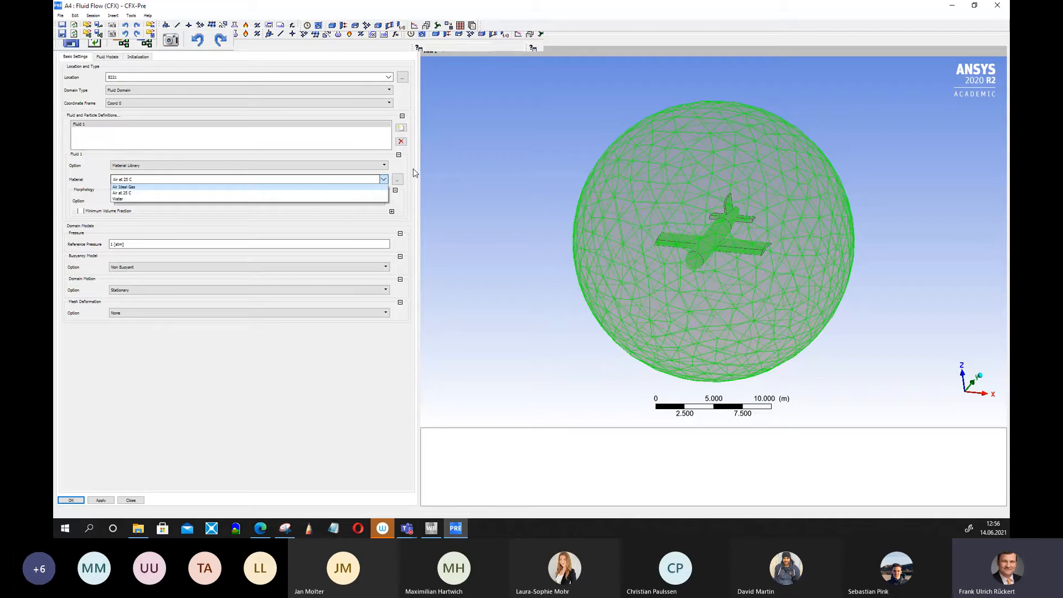
left_click(140, 186)
left_click(381, 181)
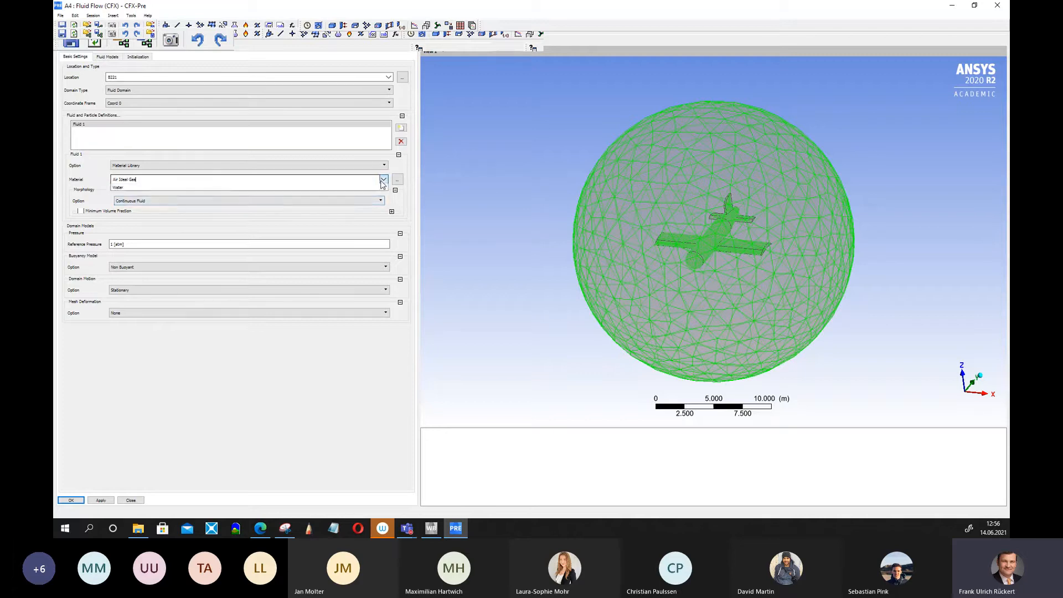
left_click(142, 194)
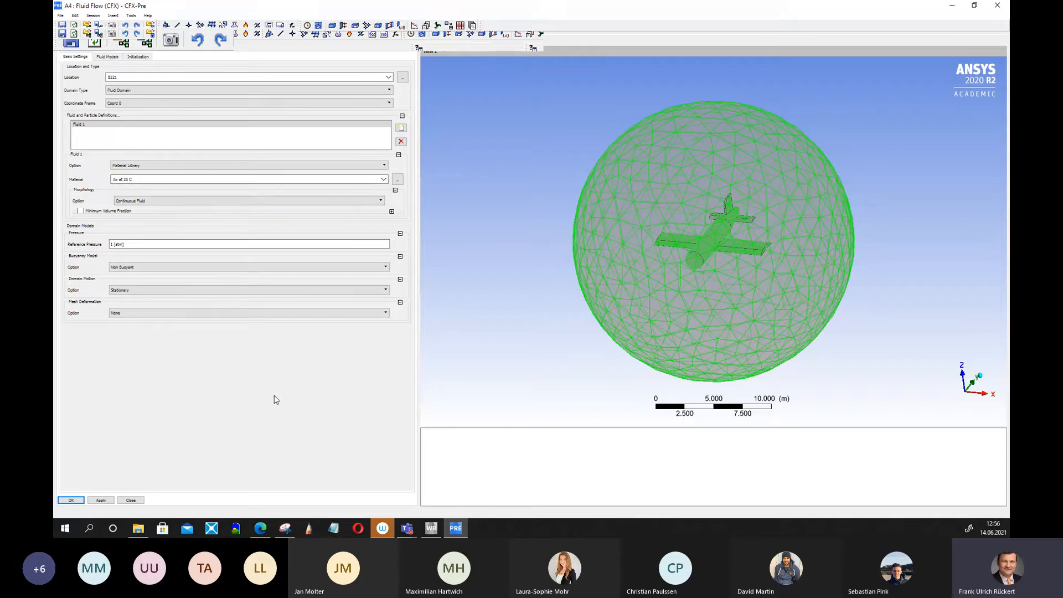
left_click(114, 57)
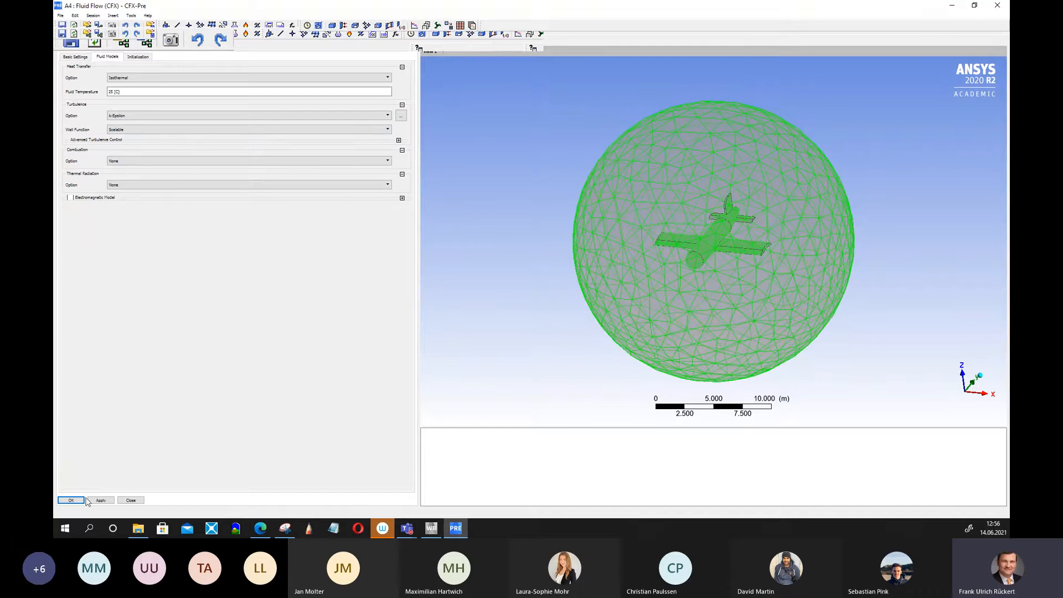
left_click(67, 501)
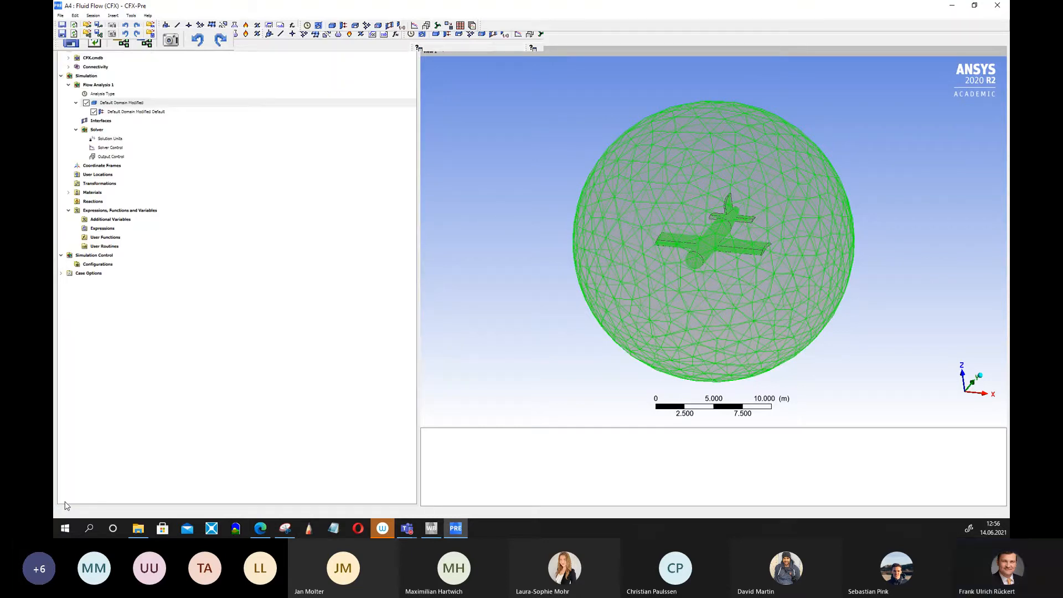
Try the None (Laminar) turbulence model in the Default Domain, then restore k-Epsilon.
mouse_move(589, 301)
middle_mouse_down()
mouse_move(538, 296)
mouse_move(572, 308)
mouse_move(594, 301)
mouse_move(576, 296)
middle_mouse_up()
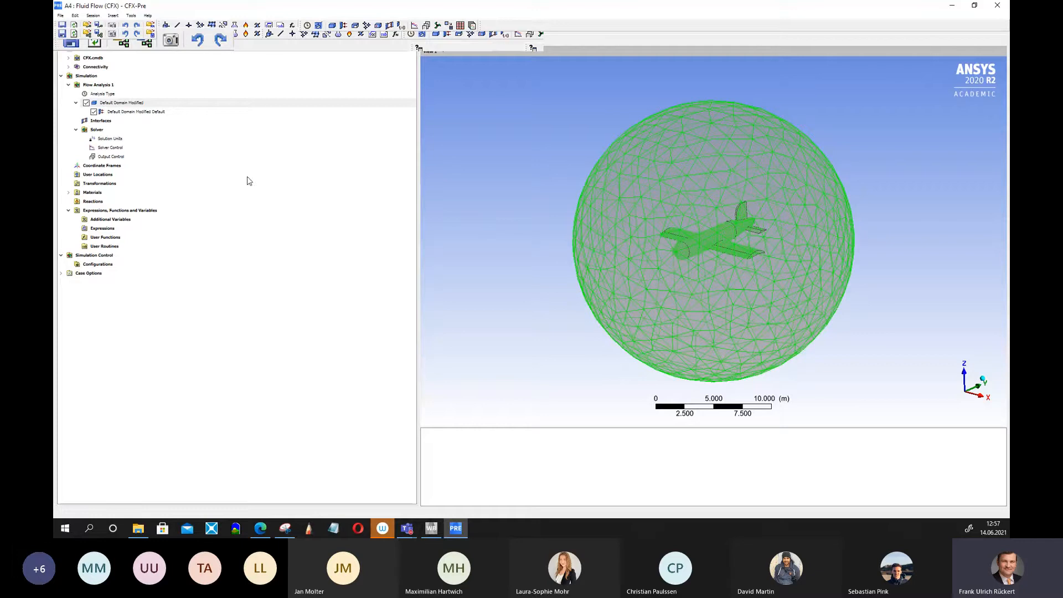
double_click(130, 104)
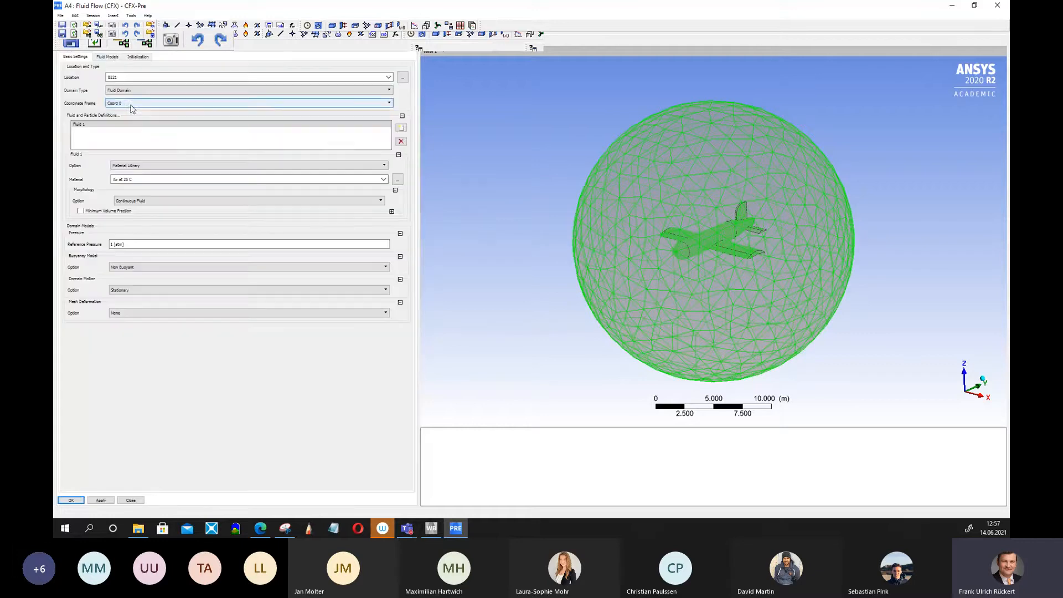
left_click(108, 57)
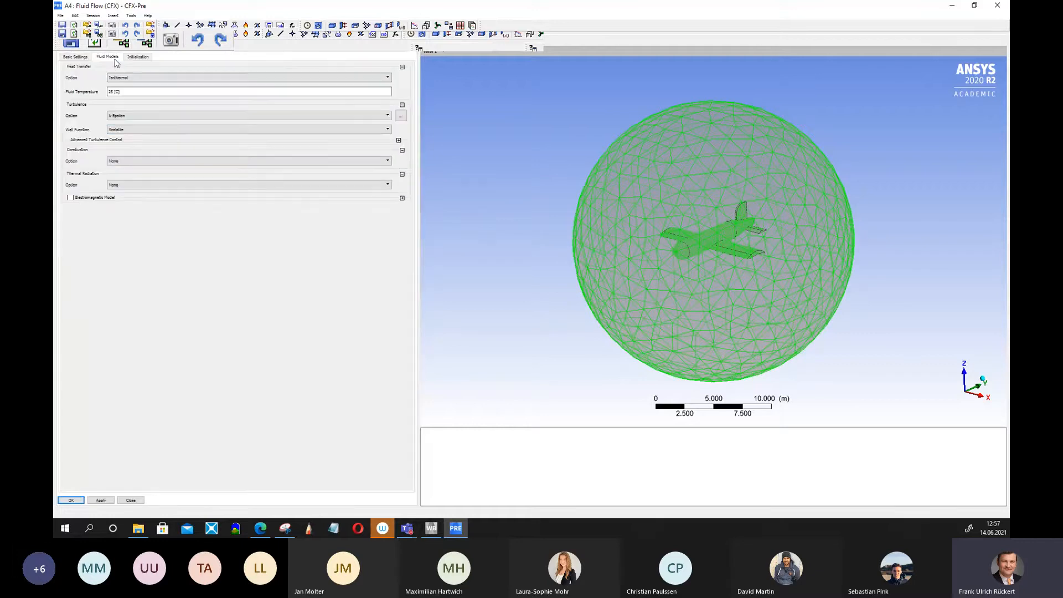
left_click(388, 115)
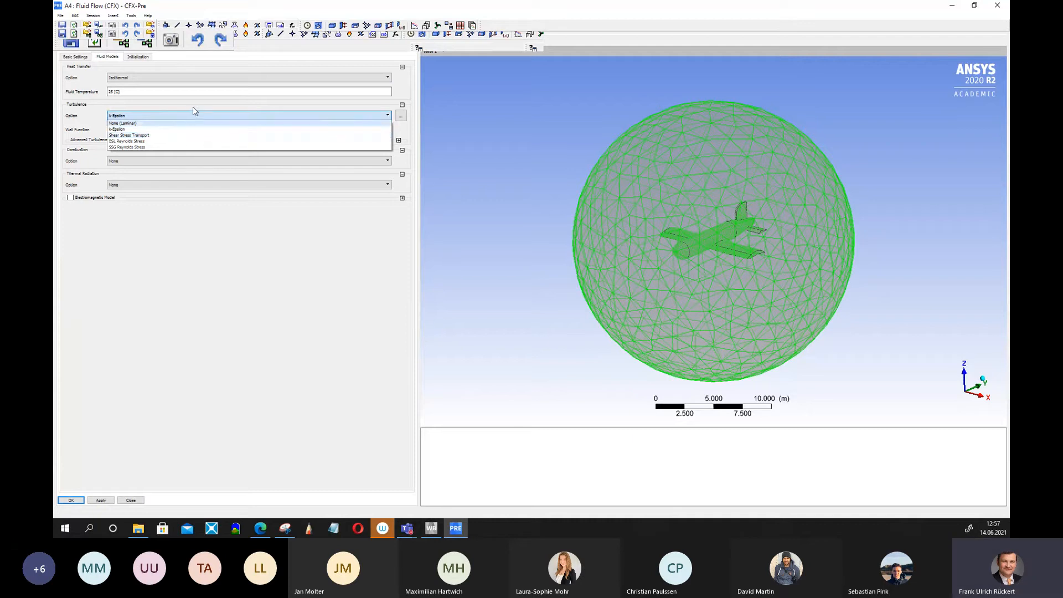
left_click(188, 123)
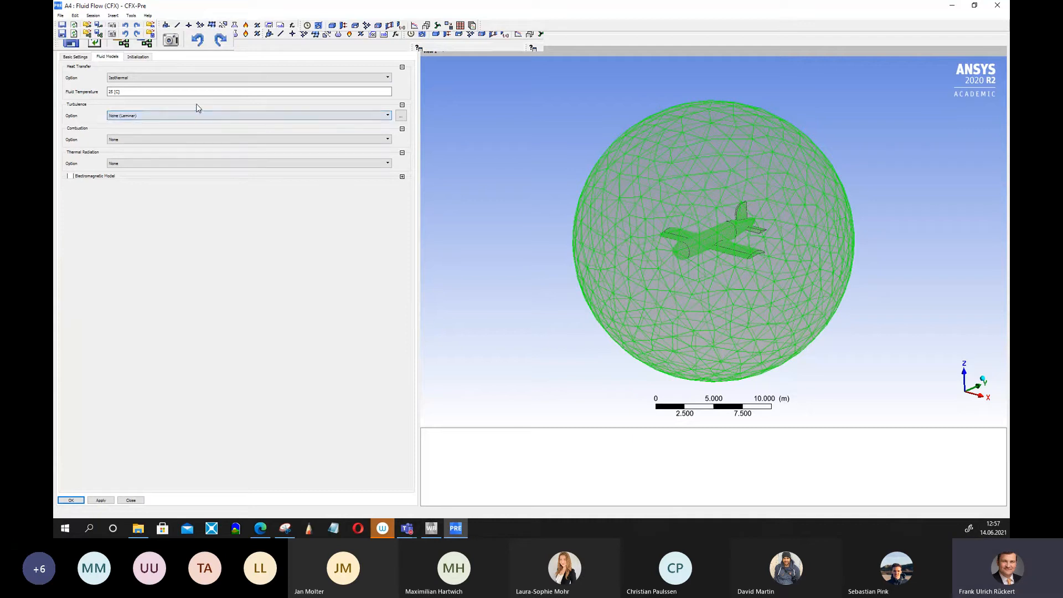
left_click(388, 115)
left_click(137, 129)
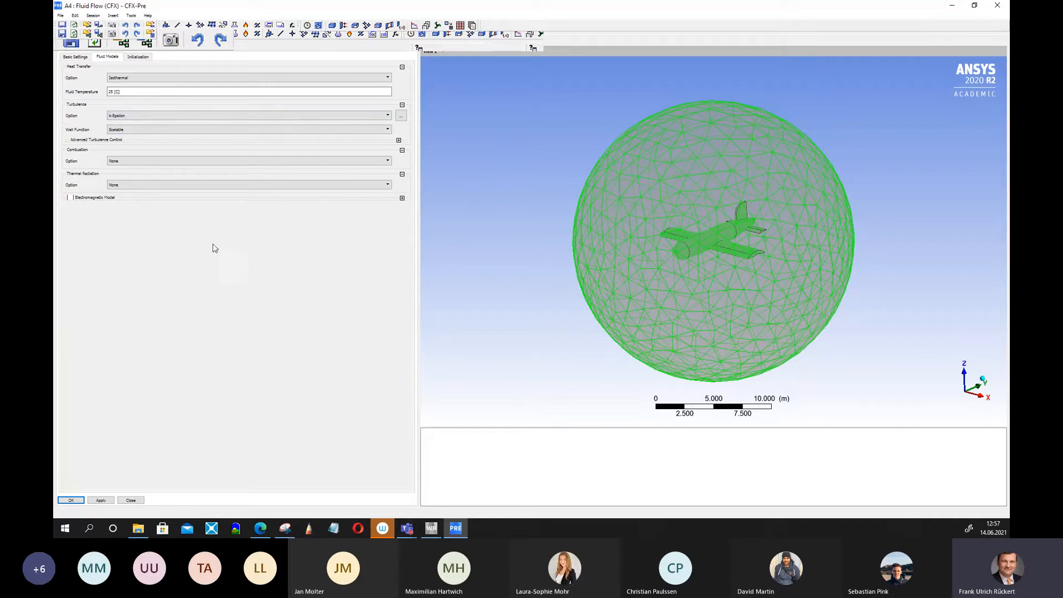
left_click(71, 500)
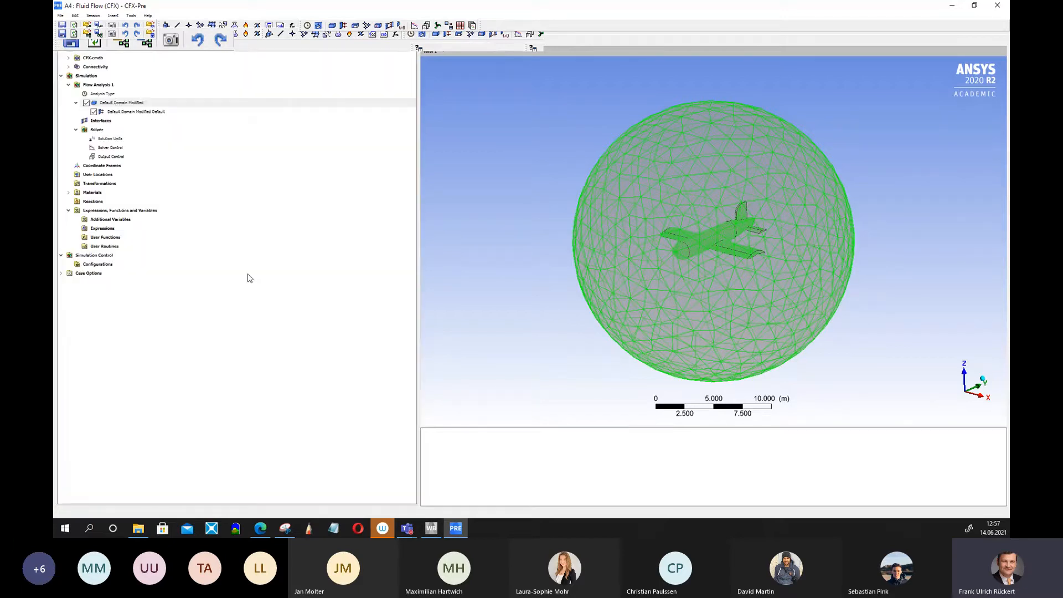
right_click(111, 105)
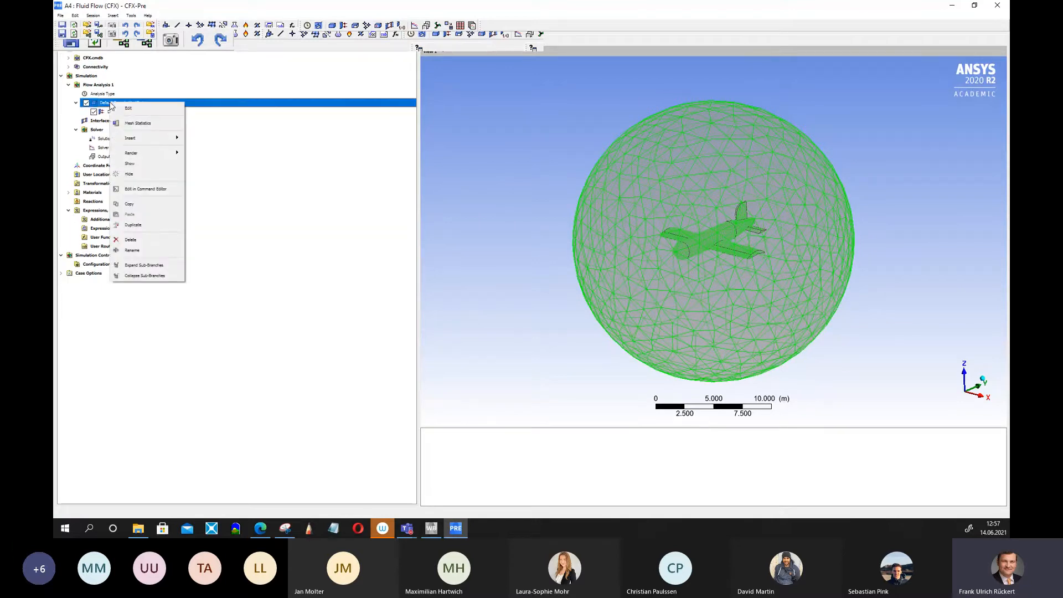
mouse_move(175, 140)
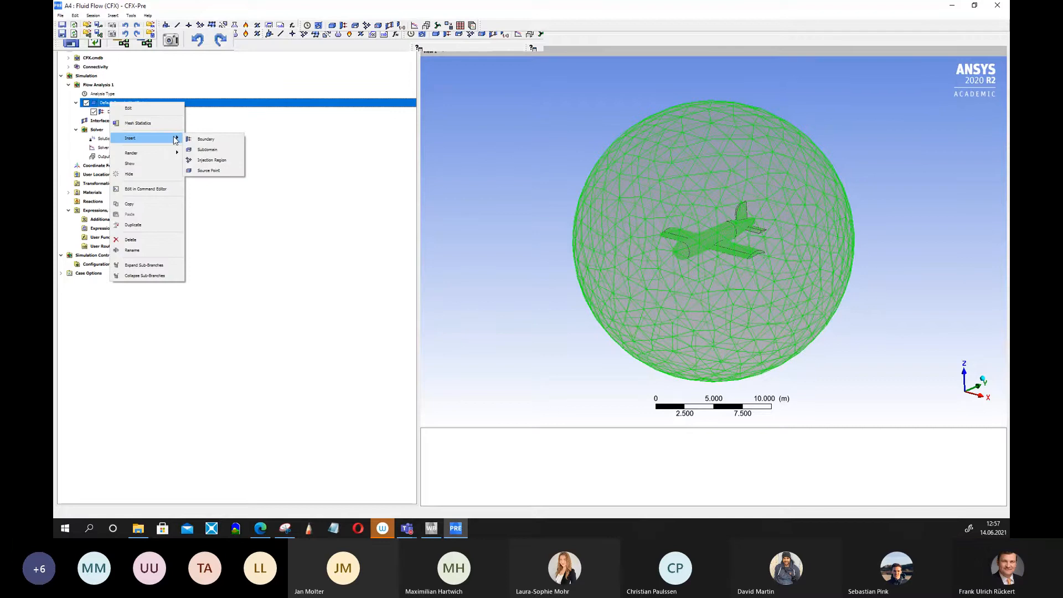
left_click(244, 137)
left_click(122, 102)
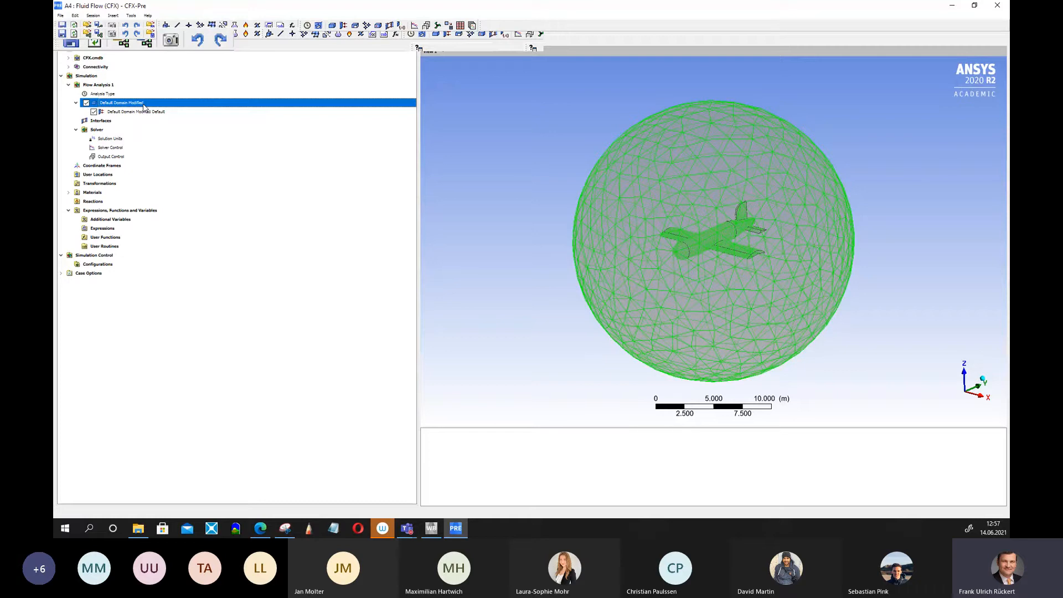
left_click(111, 112)
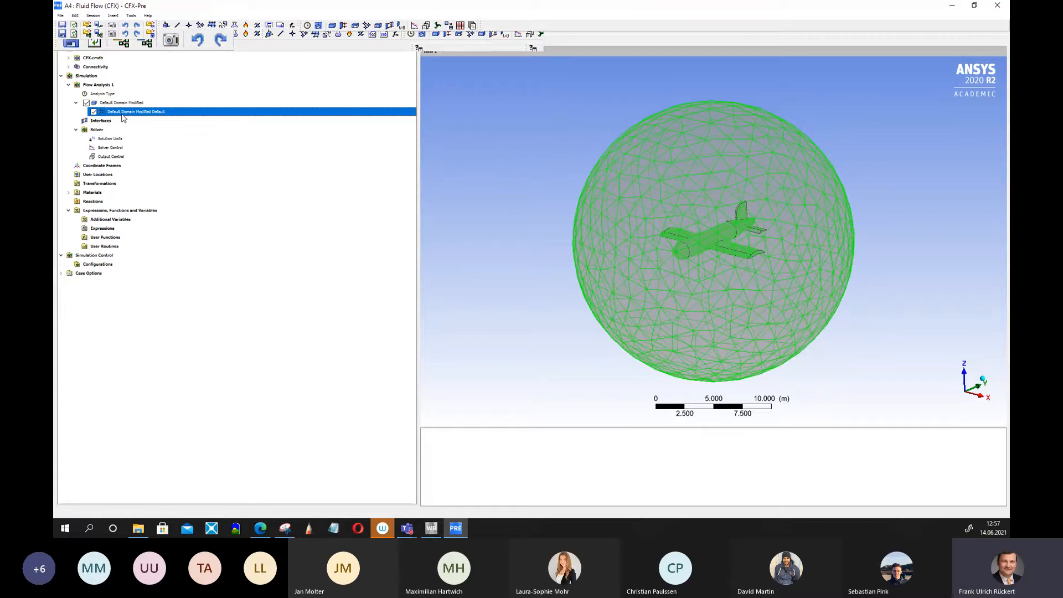
left_click(122, 104)
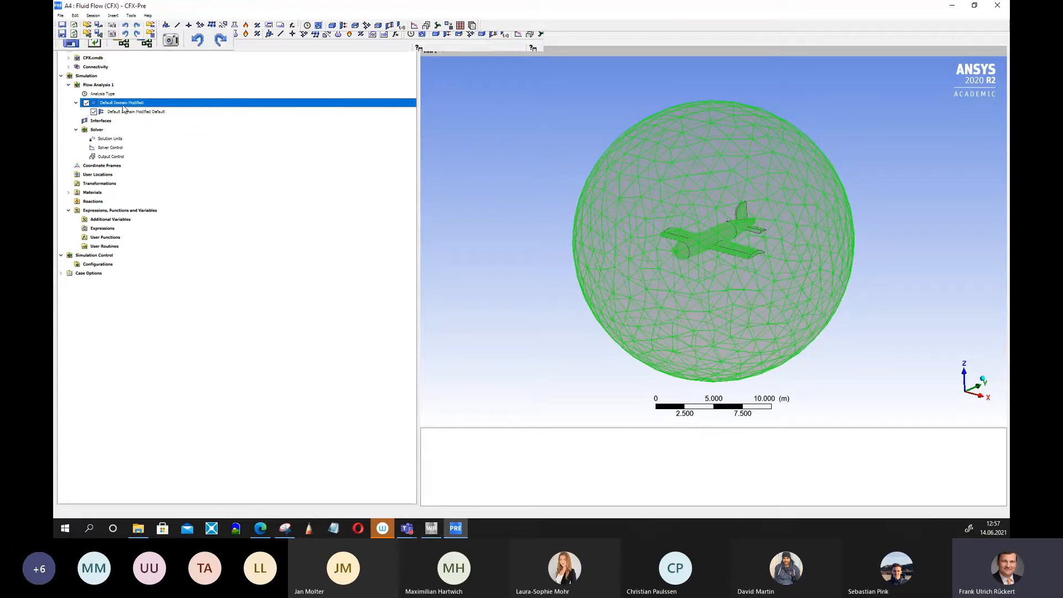
Insert a new boundary in the Default Domain named Surrounding.
right_click(121, 106)
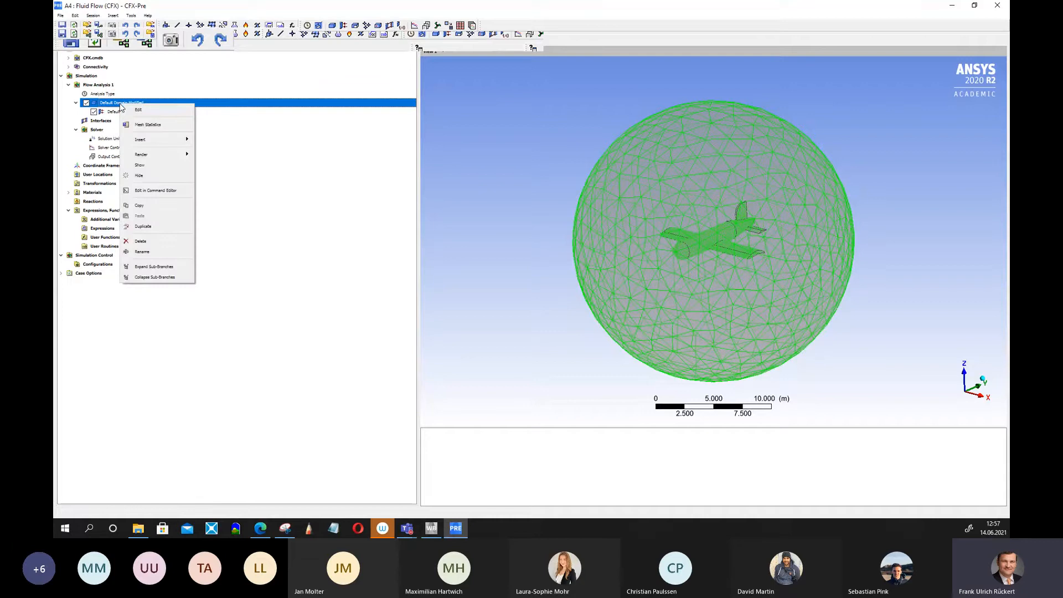
mouse_move(144, 139)
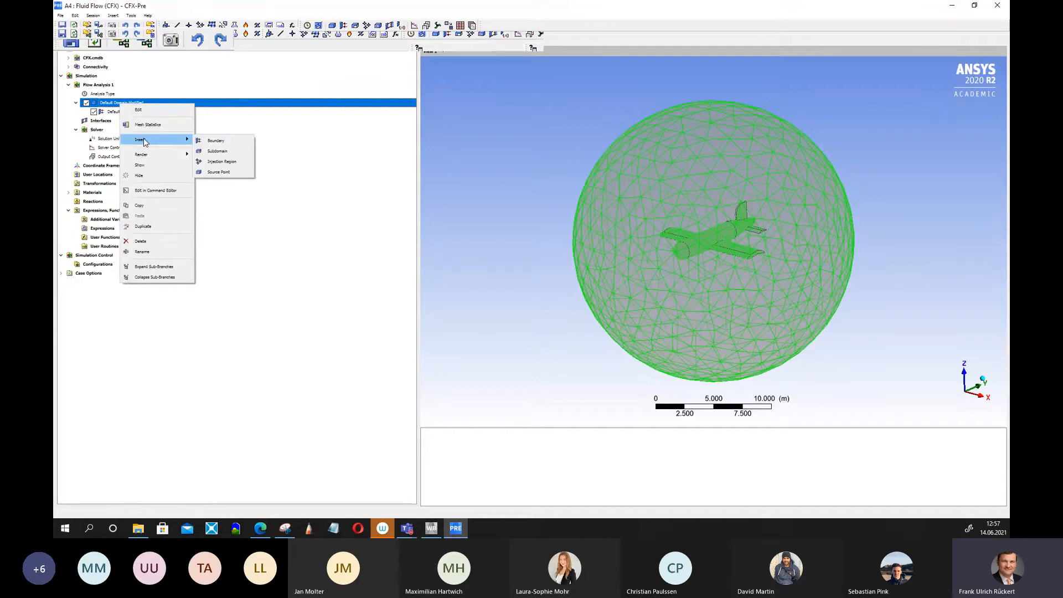
left_click(214, 142)
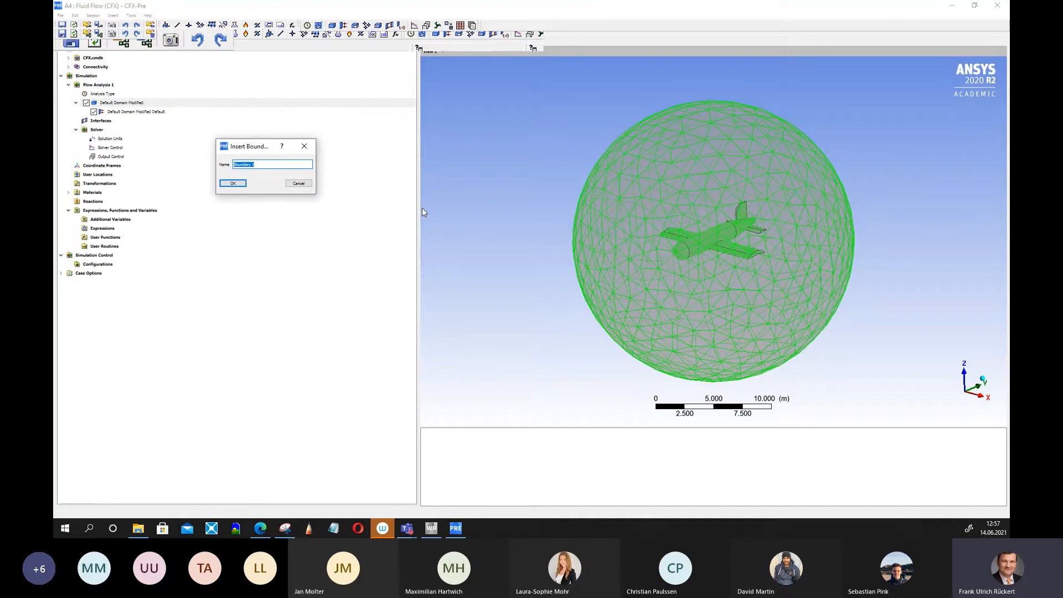
type("o")
key("BackSpace")
type("Air")
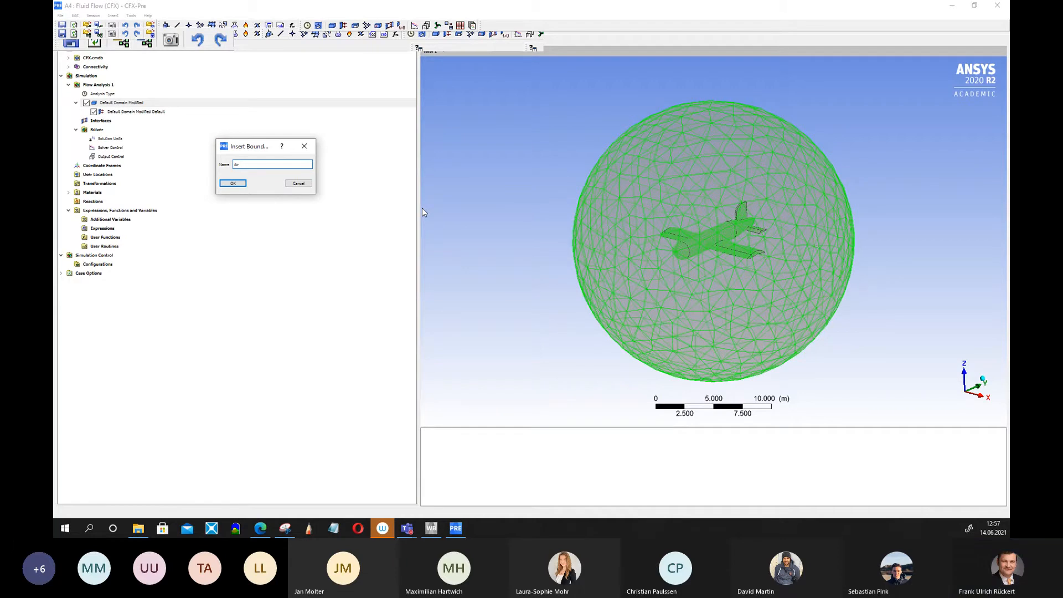
key("BackSpace")
key("BackSpace")
key("BackSpace")
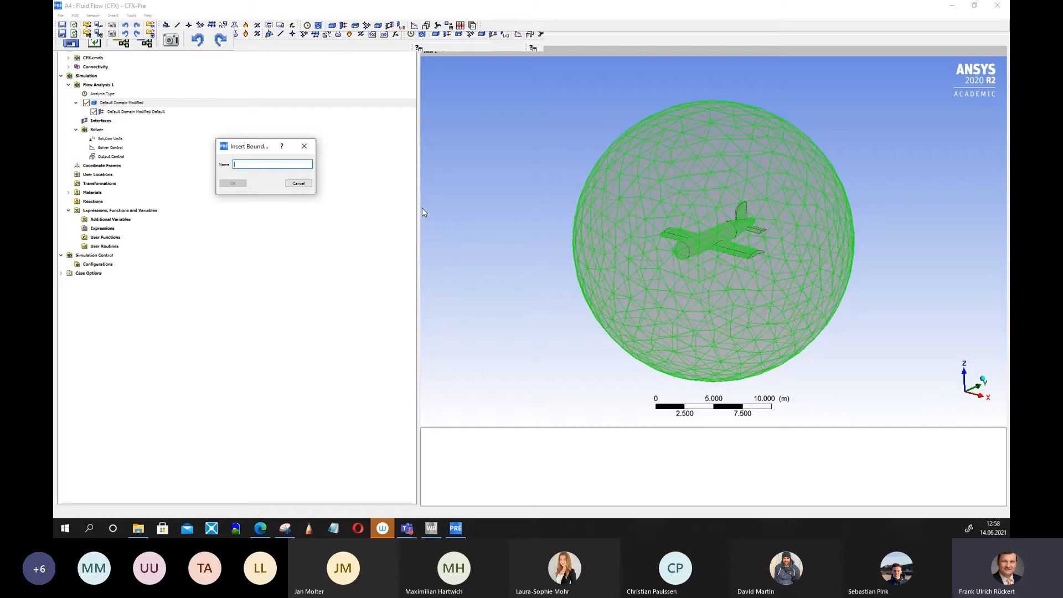
type("SDuu")
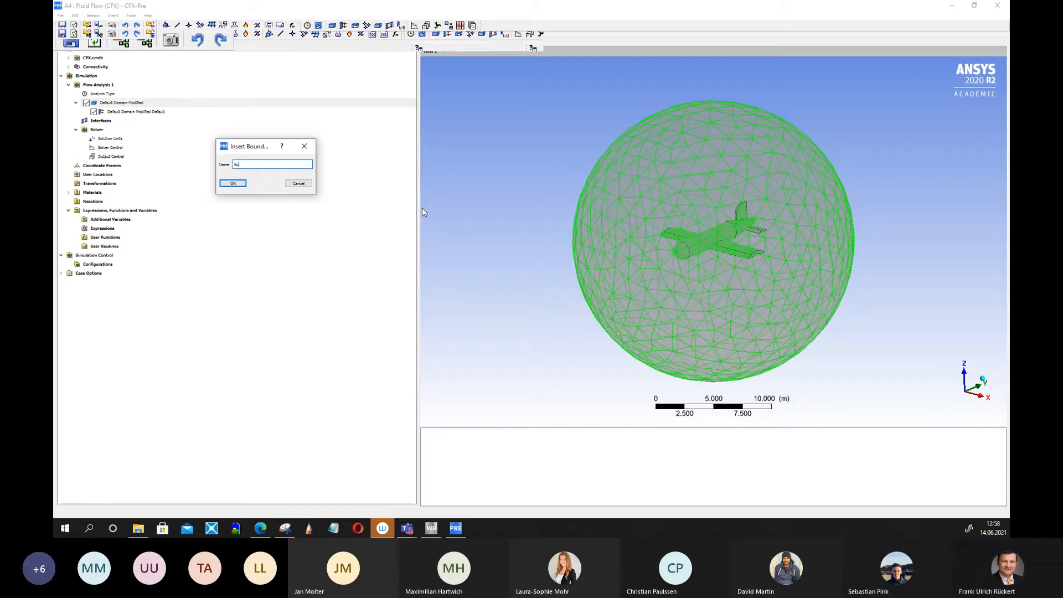
type("rrounding")
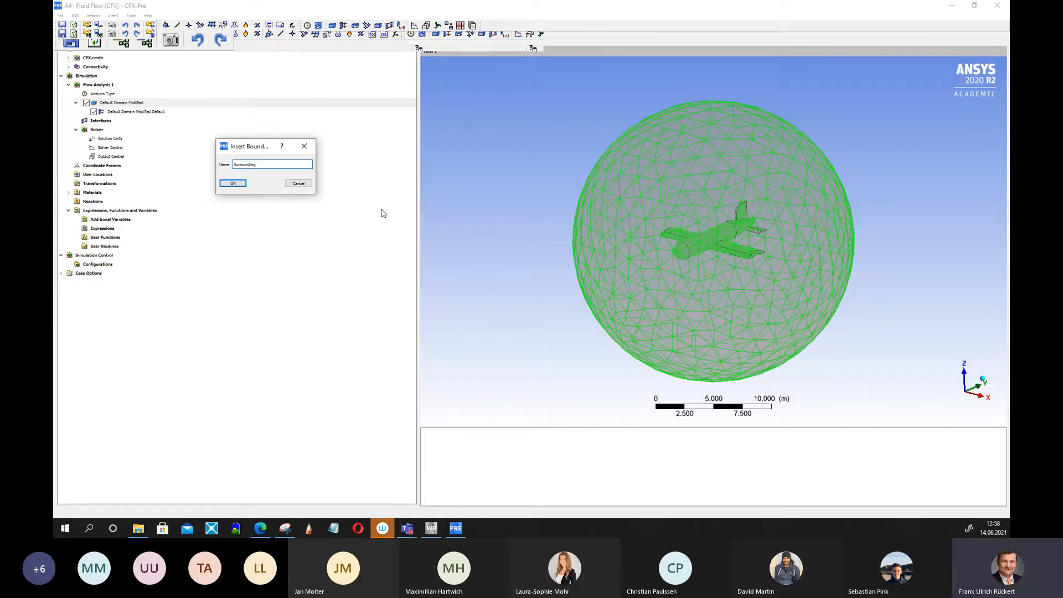
left_click(235, 184)
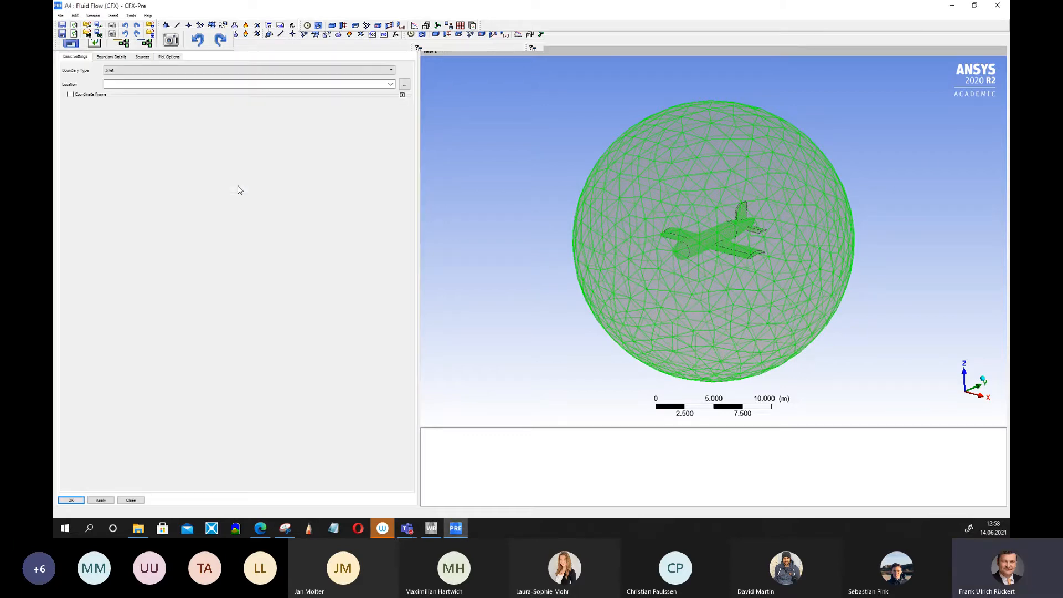
Set the Surrounding boundary type to Opening and its location to face F222.221.
left_click(393, 71)
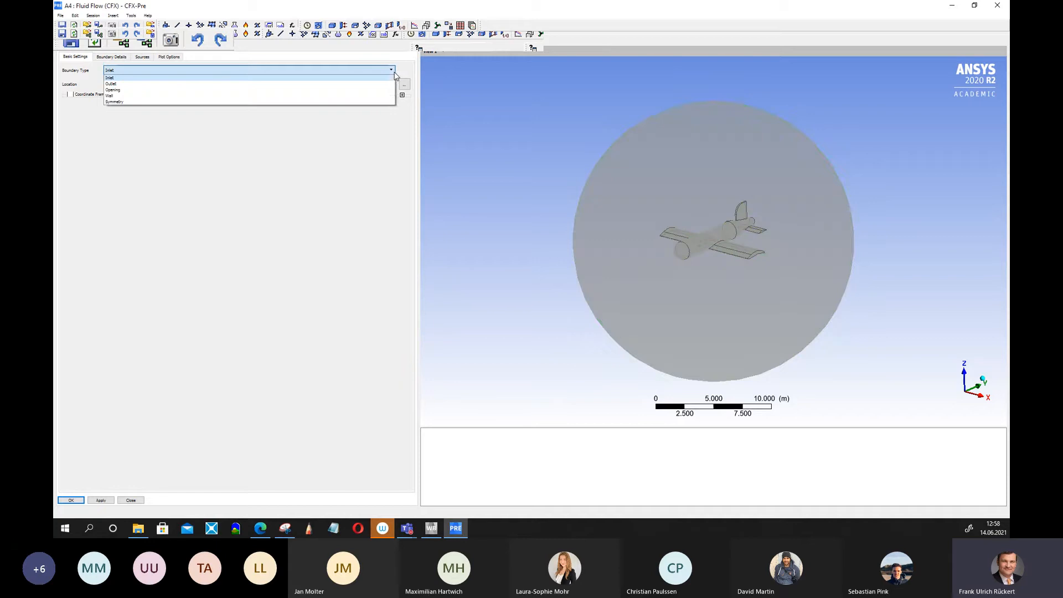
left_click(131, 92)
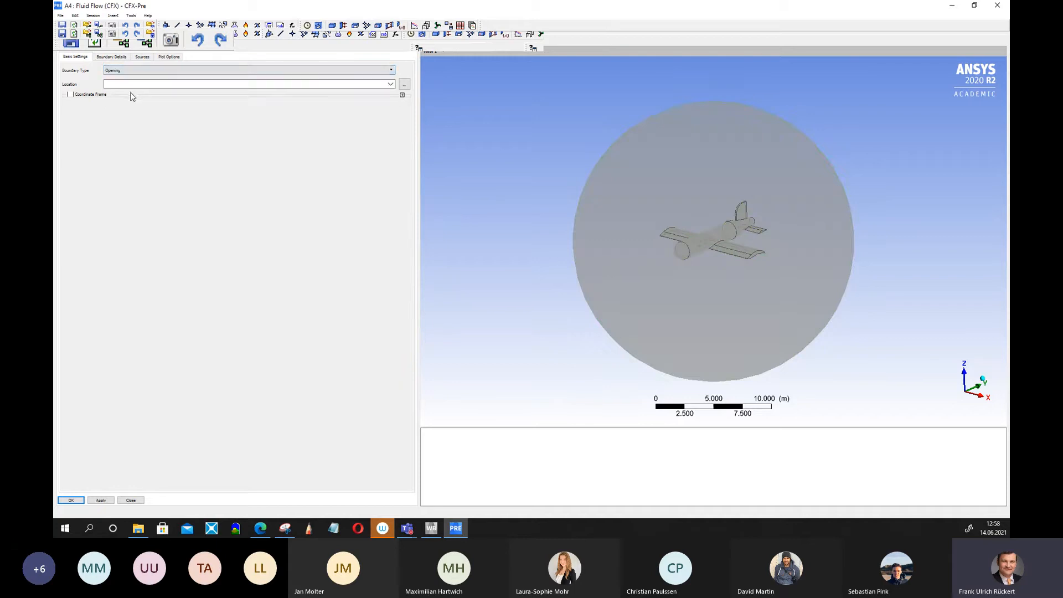
left_click(404, 84)
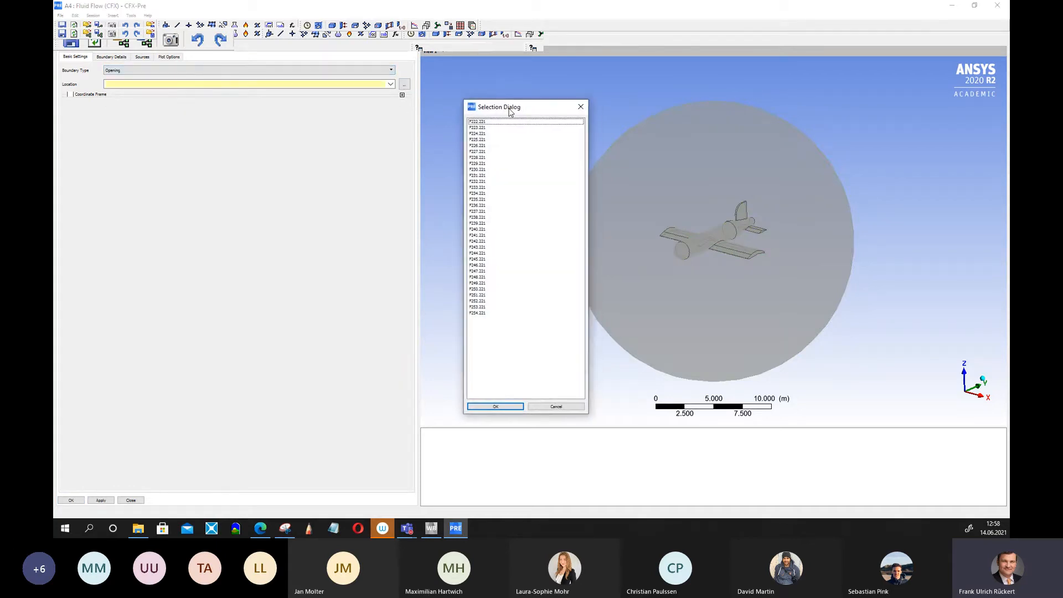
left_click_drag(516, 112, 248, 112)
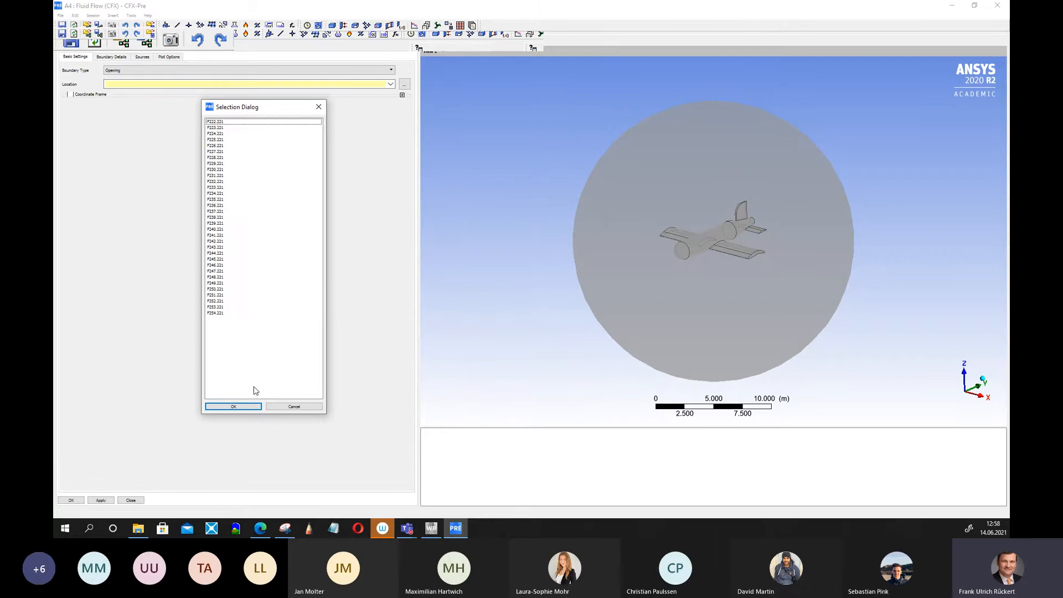
left_click(216, 313)
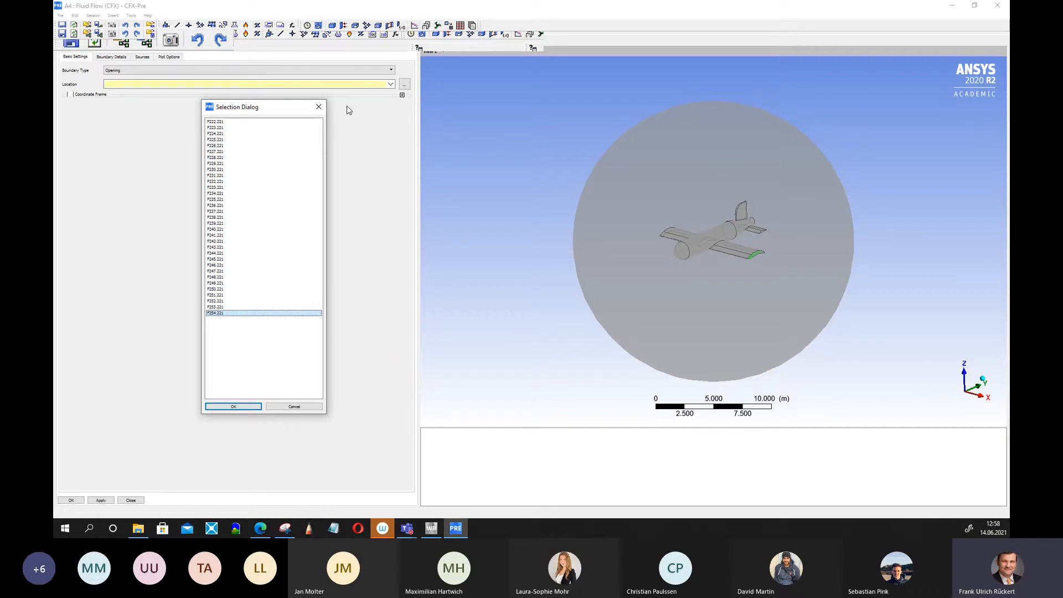
left_click(320, 110)
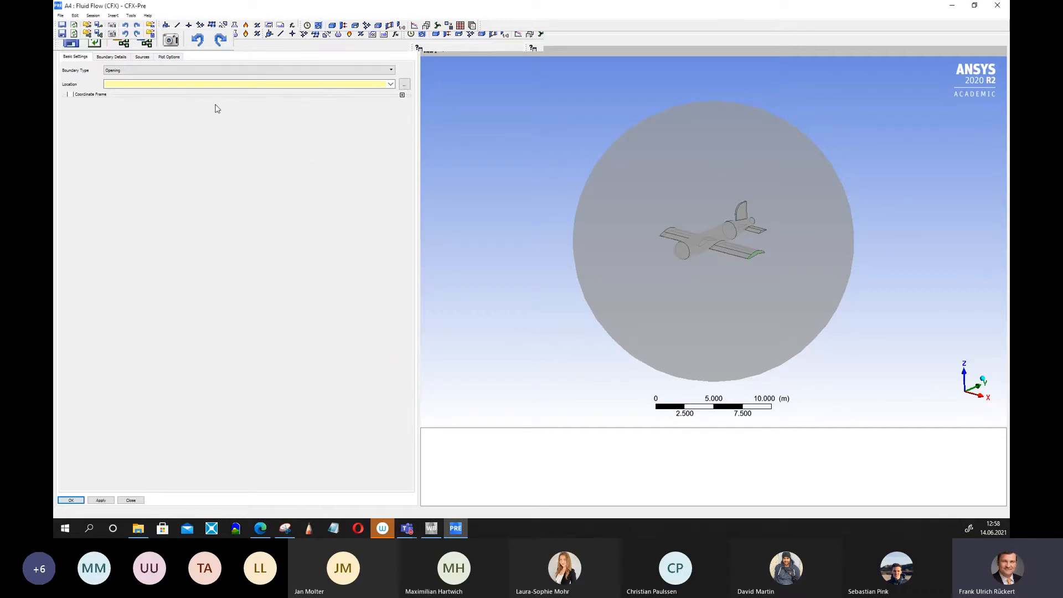
left_click(392, 85)
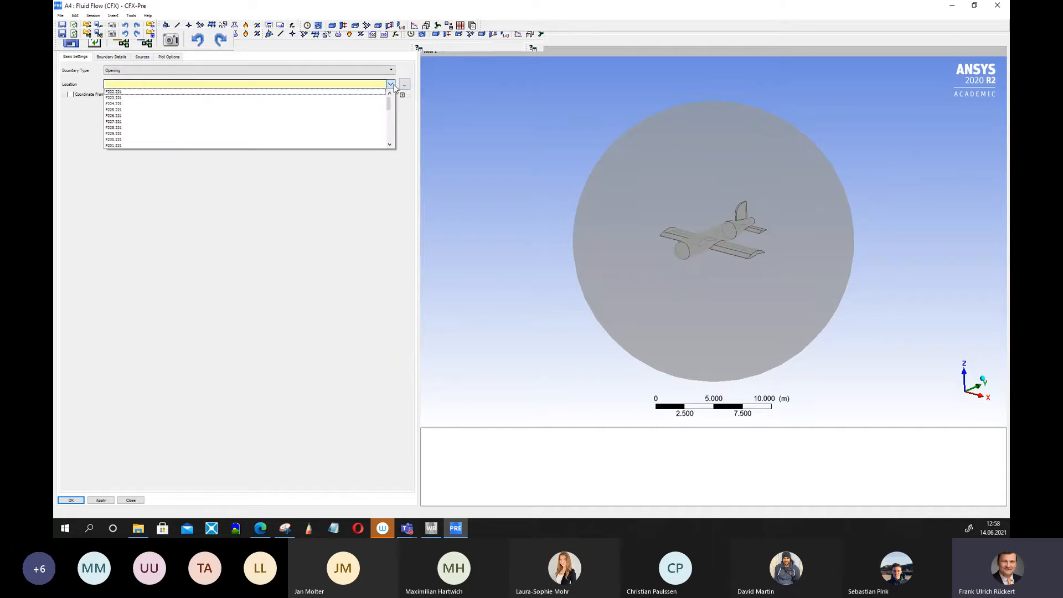
left_click(393, 86)
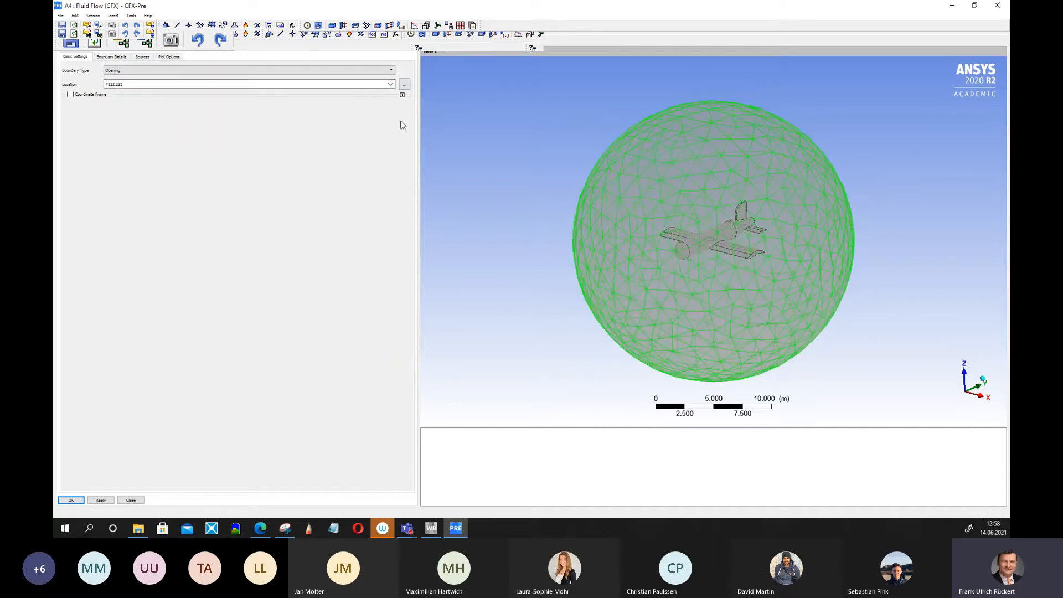
Step through the faces in the location selection dialog to see which surface each one highlights, keeping F222.221.
left_click(404, 85)
left_click_drag(501, 101, 290, 101)
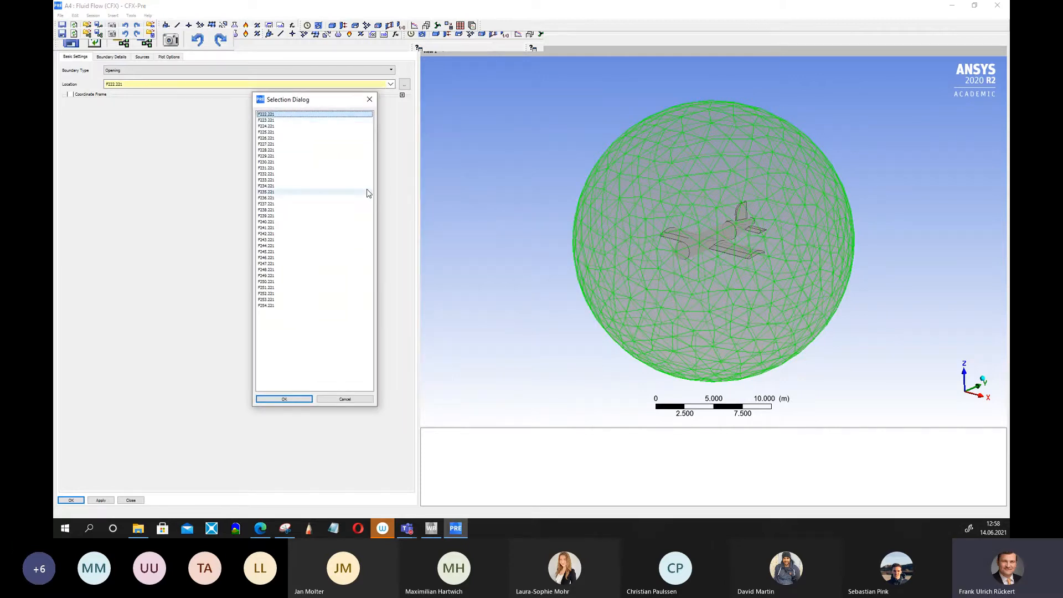
key("Down")
key("Down")
key("Down")
key("Down")
key("Down")
key("Down")
key("Down")
key("Down")
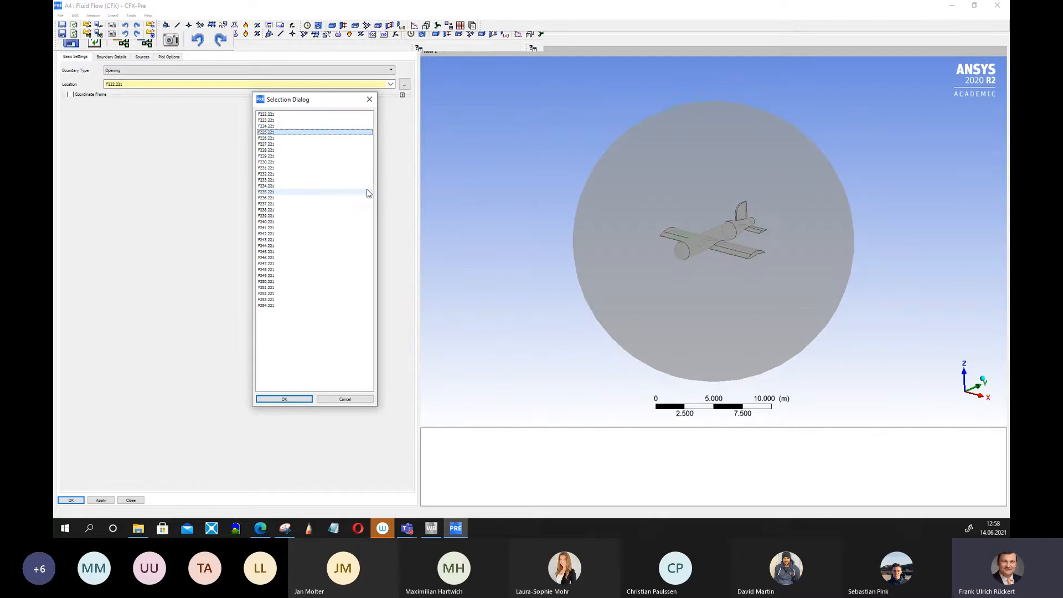
key("Down")
key("Down")
key("Down")
key("Down")
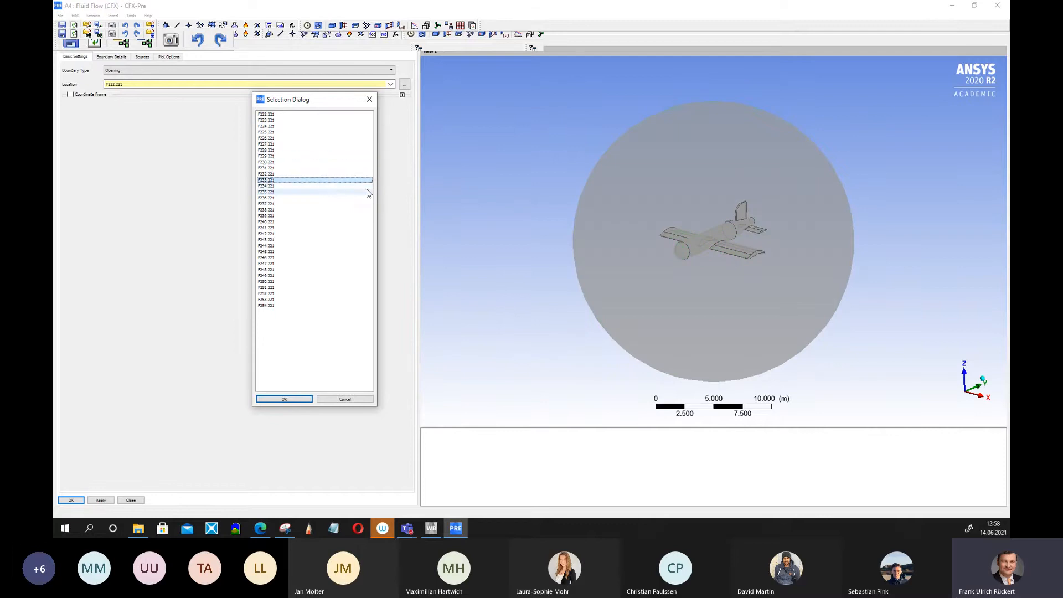
key("Up")
key("Up")
key("Up")
key("Up")
key("Down")
key("Down")
key("Down")
key("Down")
key("Down")
key("Down")
key("Down")
key("Down")
key("Down")
key("Down")
key("Down")
key("Down")
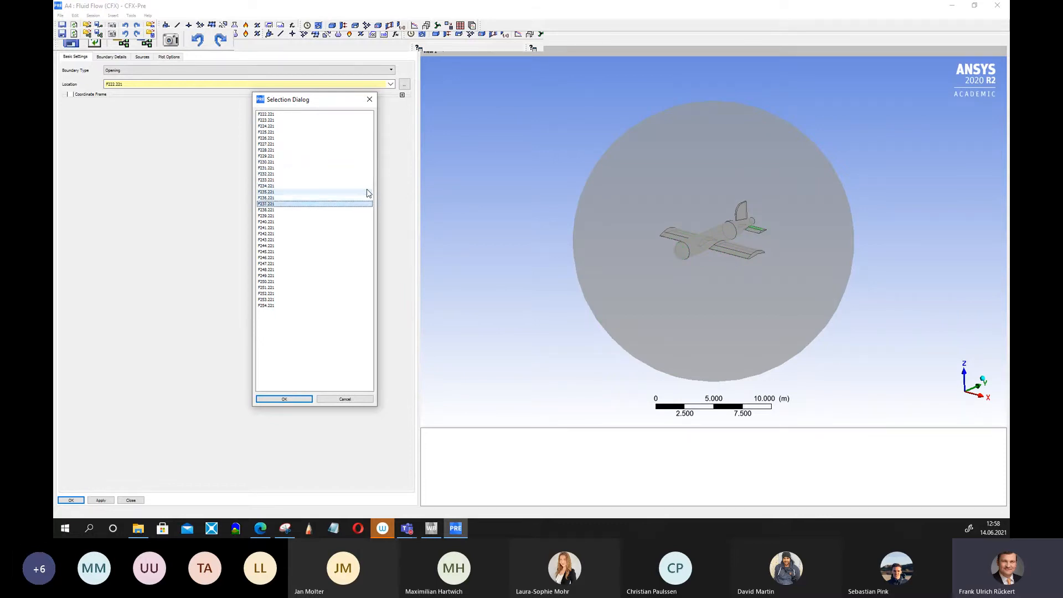
key("Down")
key("Down")
key("Down")
key("Down")
key("Down")
key("Down")
key("Down")
key("Down")
key("Down")
key("Down")
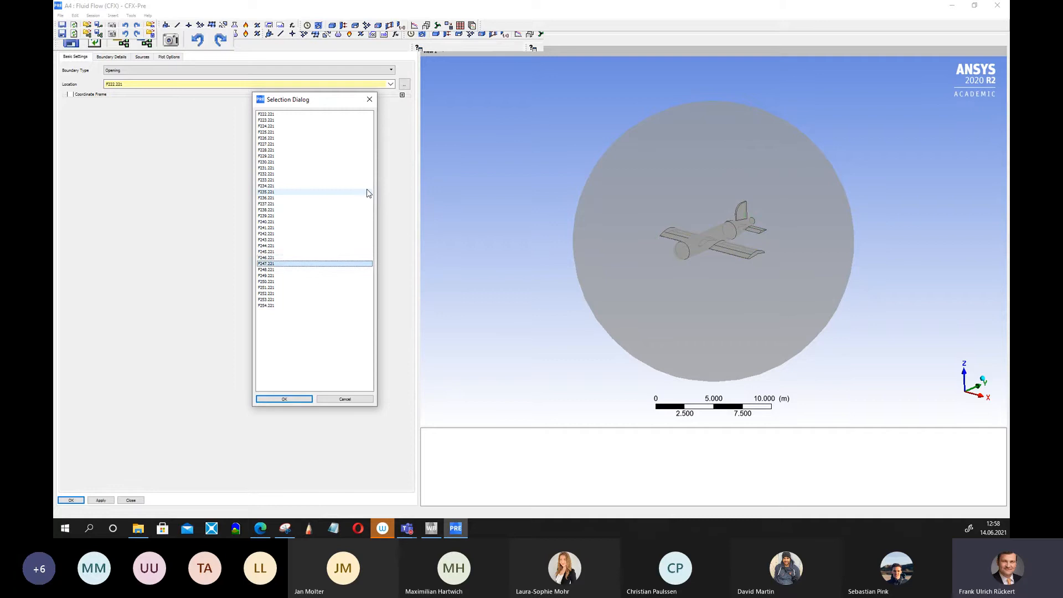
key("Down")
key("Down")
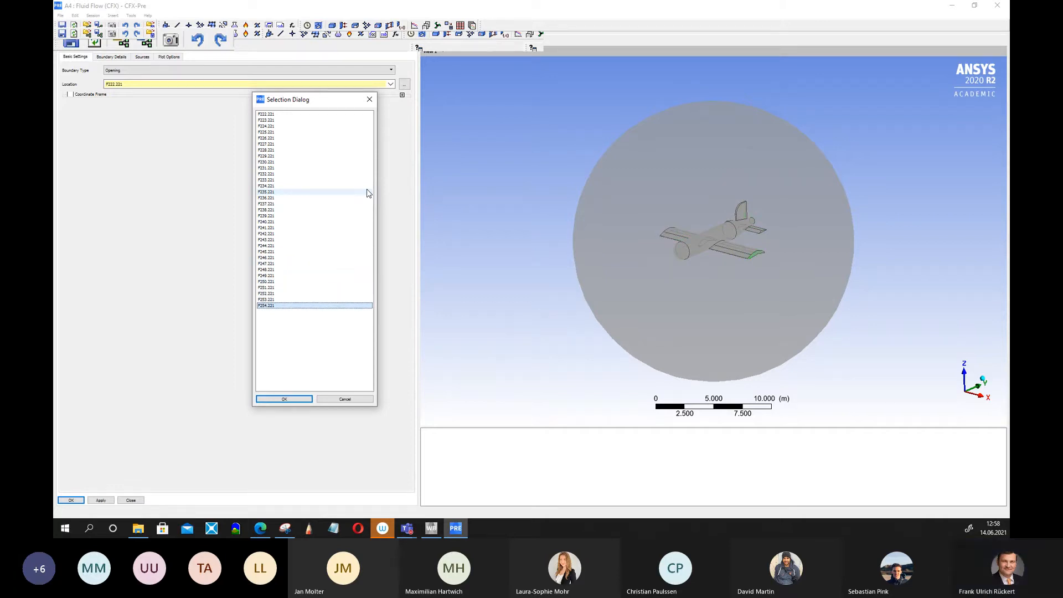
key("Up")
key("Up")
key("Up")
key("Up")
key("Up")
key("Up")
key("Up")
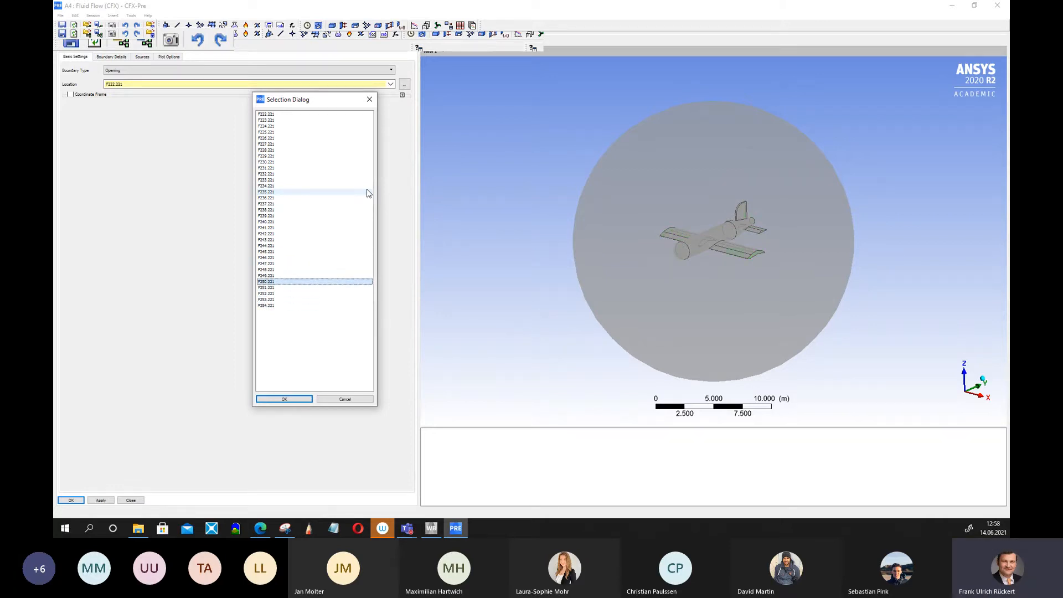
key("Up")
key("Up")
key("Up")
key("Up")
key("Up")
key("Up")
key("Up")
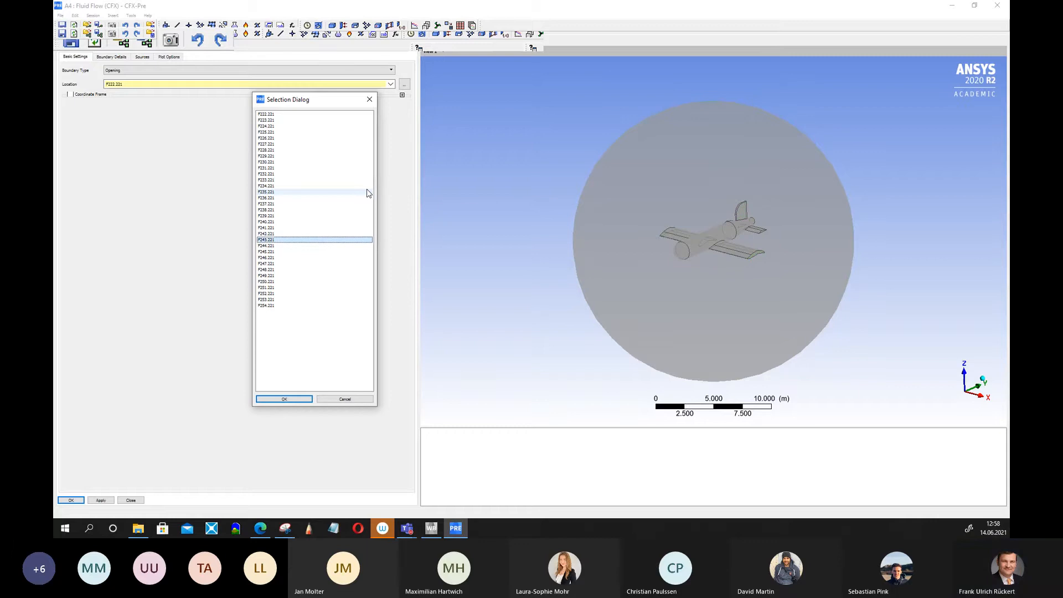
key("Up")
key("Up")
key("Up")
key("Up")
key("Up")
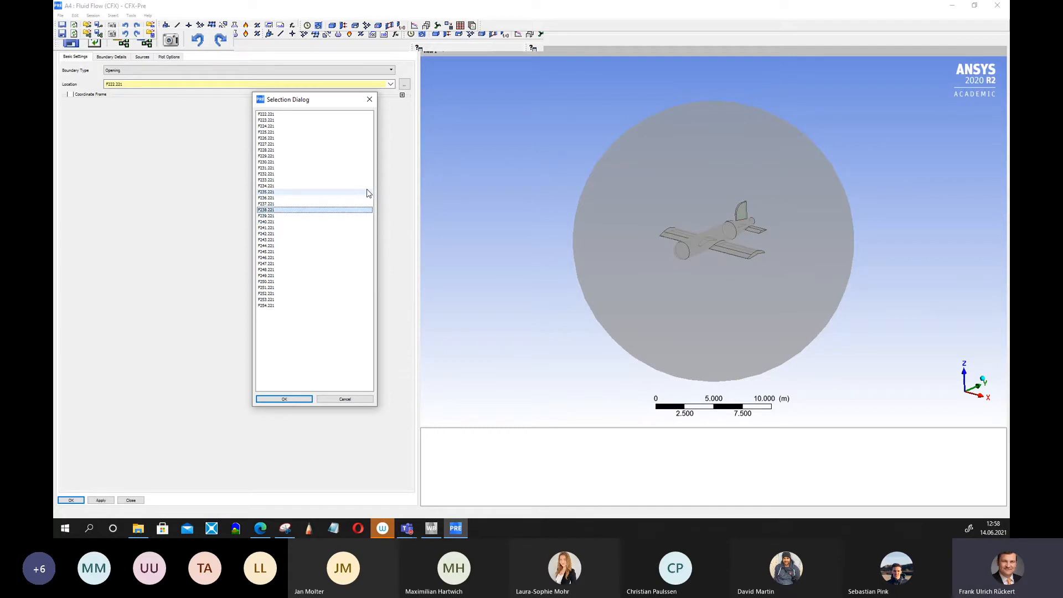
key("Up")
key("Up")
key("Up")
key("Up")
key("Up")
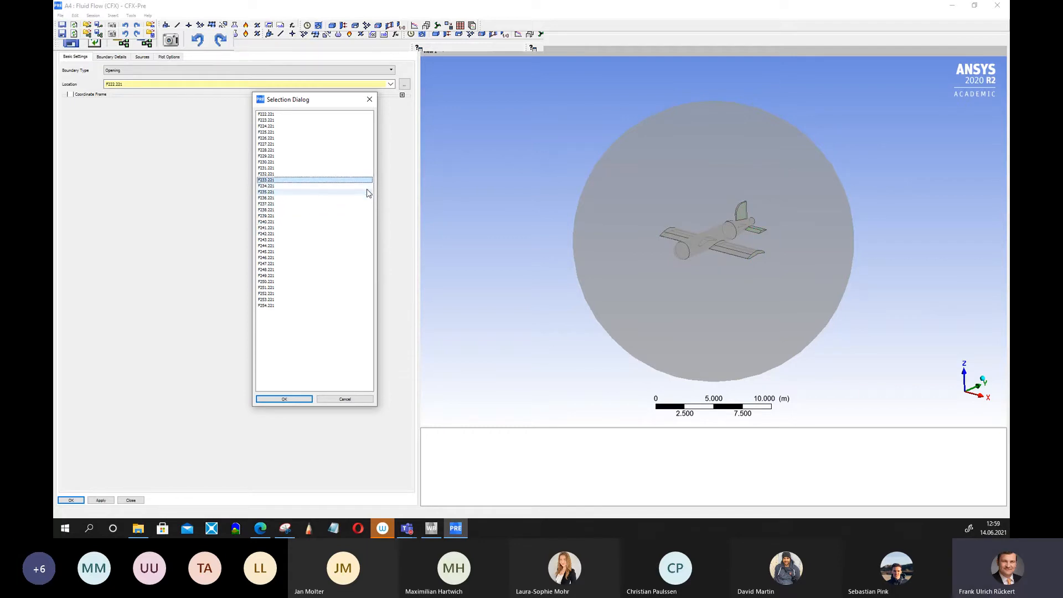
key("Up")
key("Up")
key("Up")
key("Up")
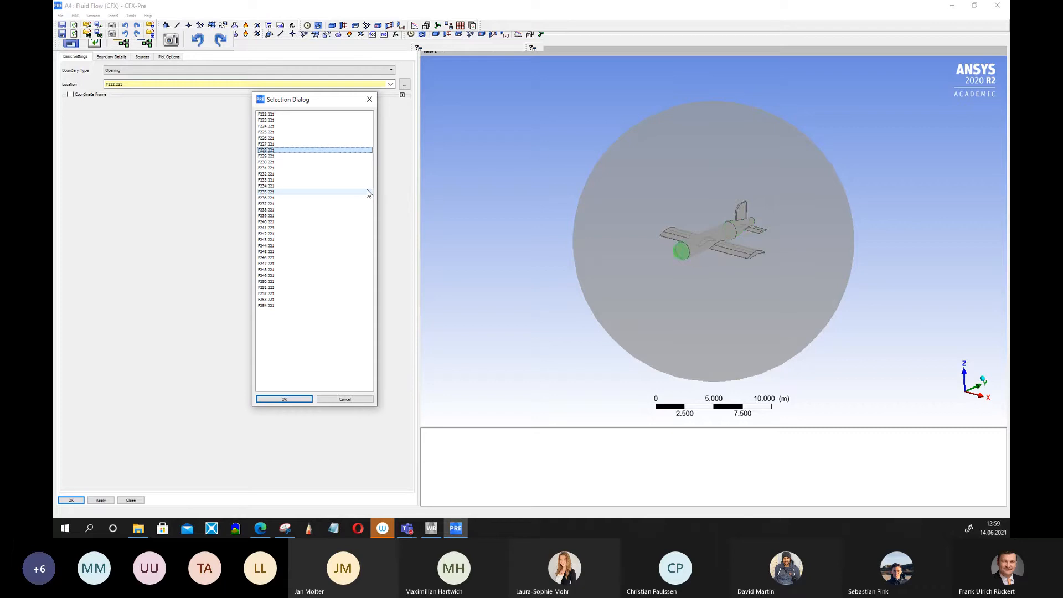
key("Up")
key("Up")
key("Up")
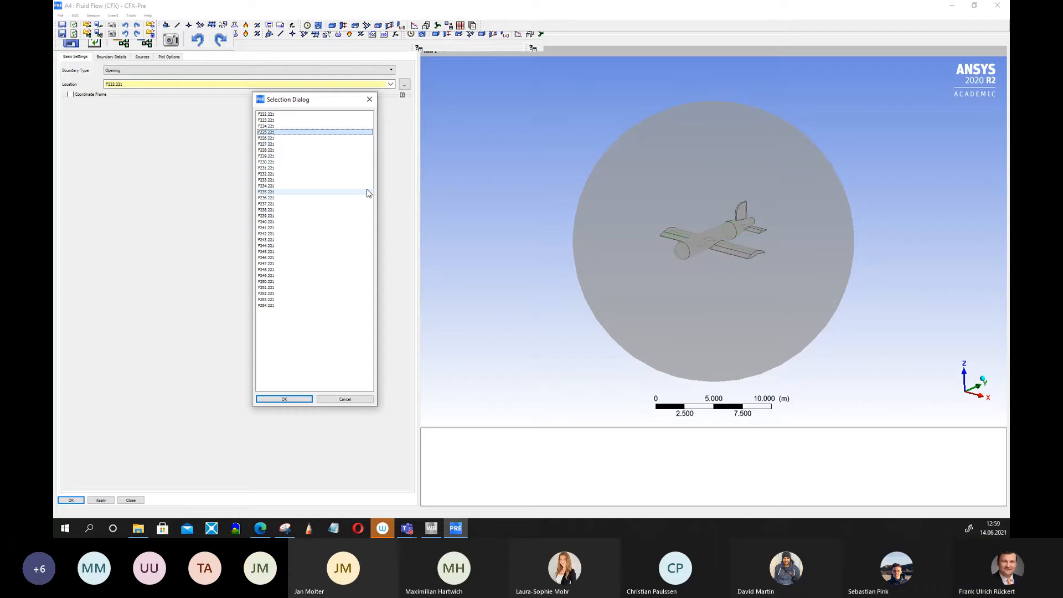
key("Up")
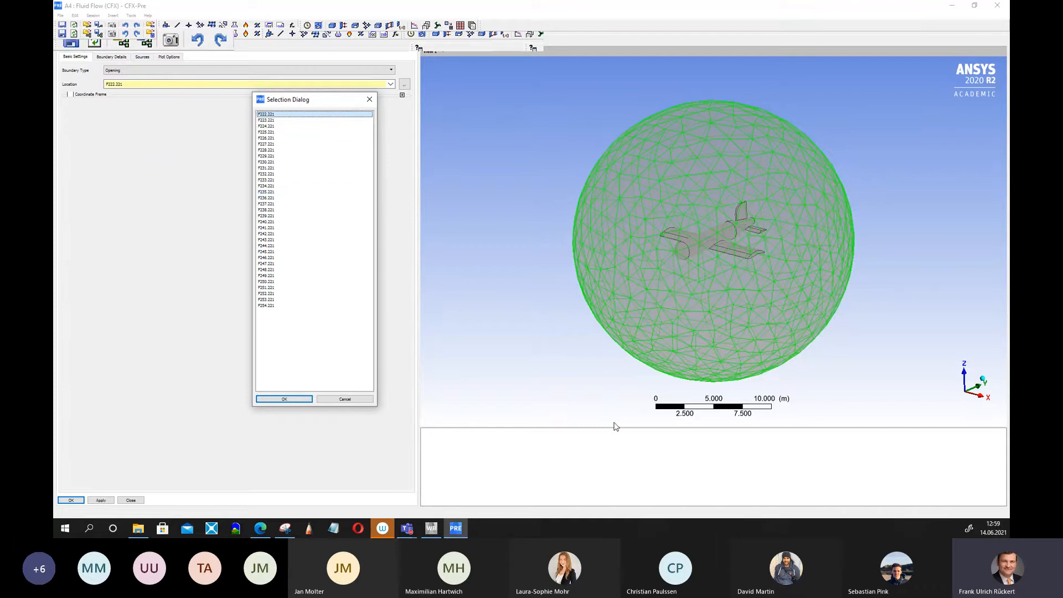
left_click(289, 397)
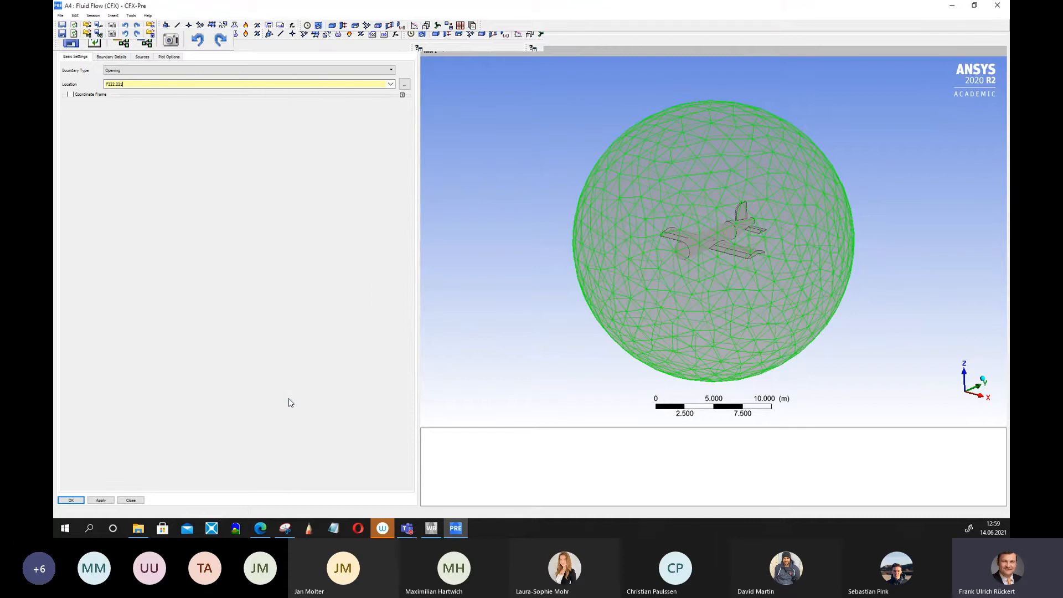
Attempt to confirm the boundary, then set its mass and momentum option to Cart. Vel. Components.
left_click(68, 501)
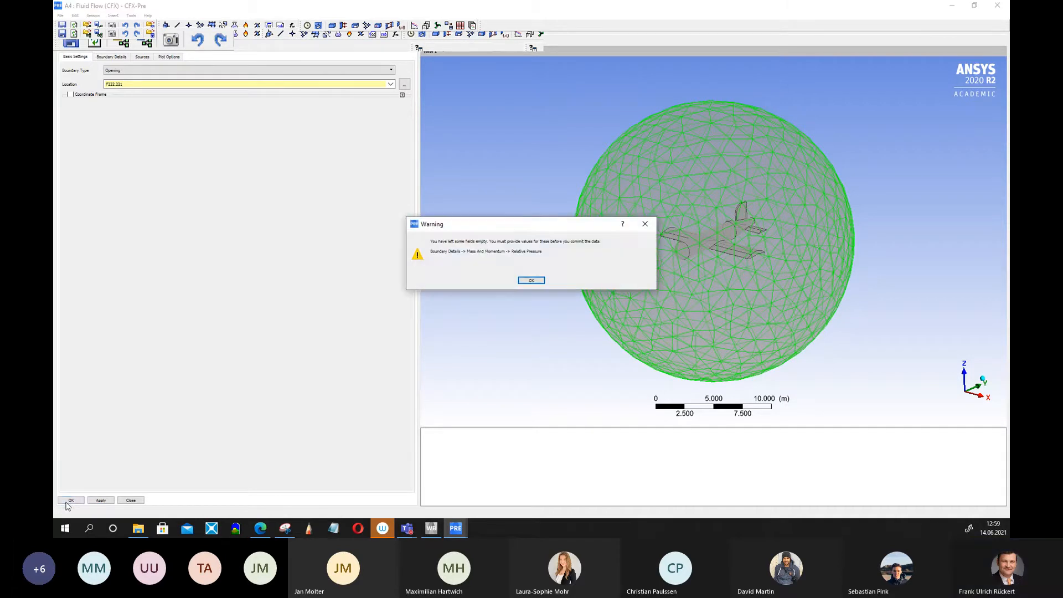
left_click(537, 281)
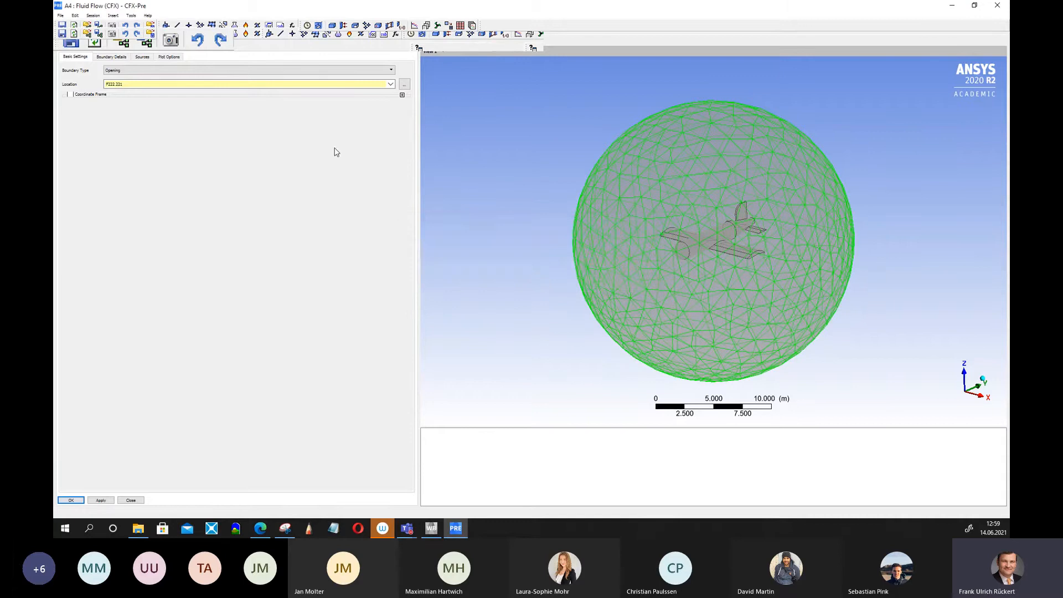
left_click(113, 57)
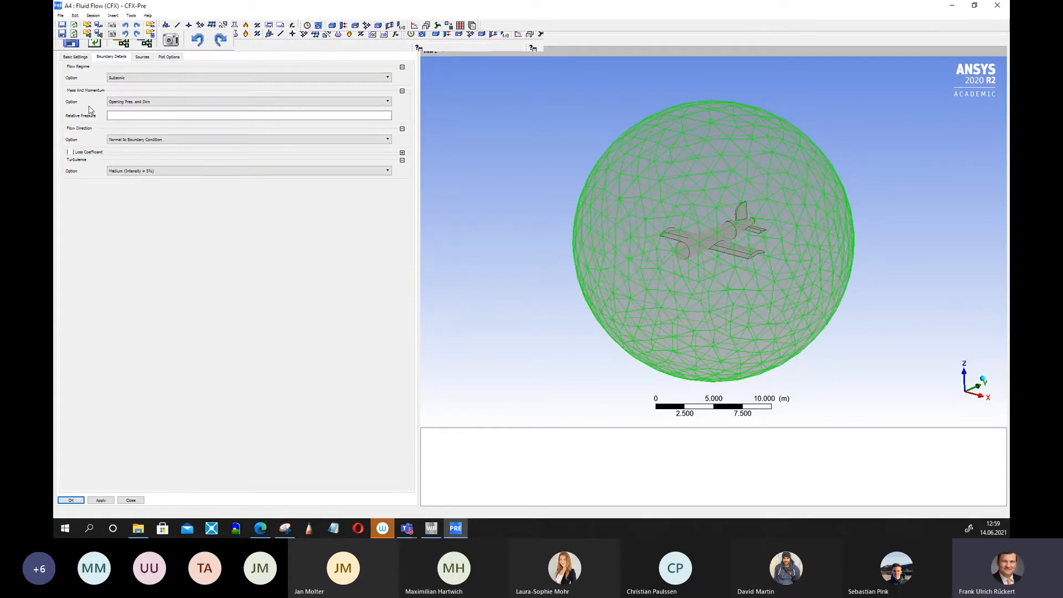
left_click(140, 103)
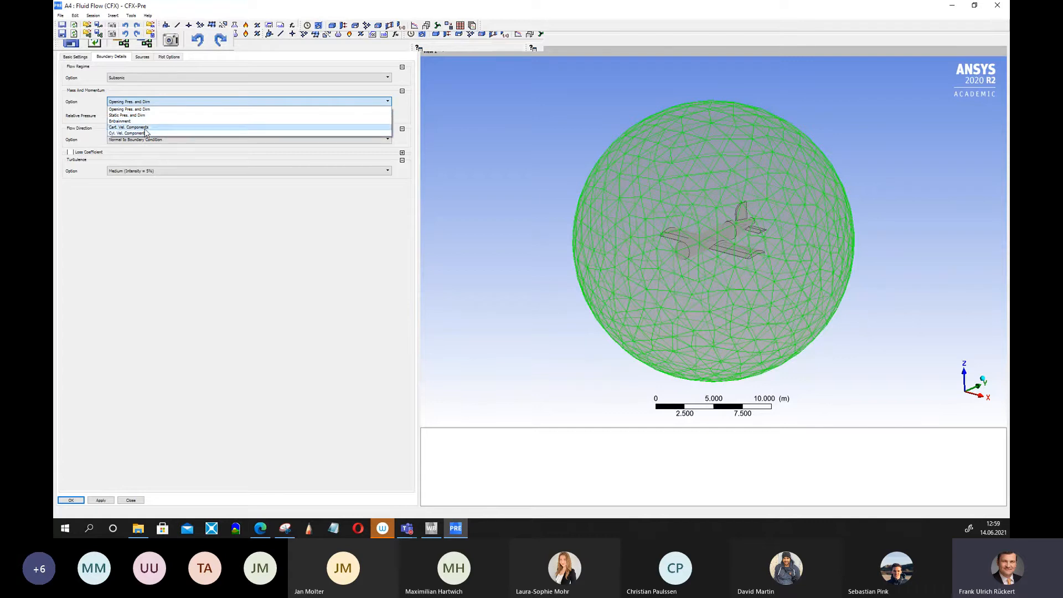
left_click(145, 128)
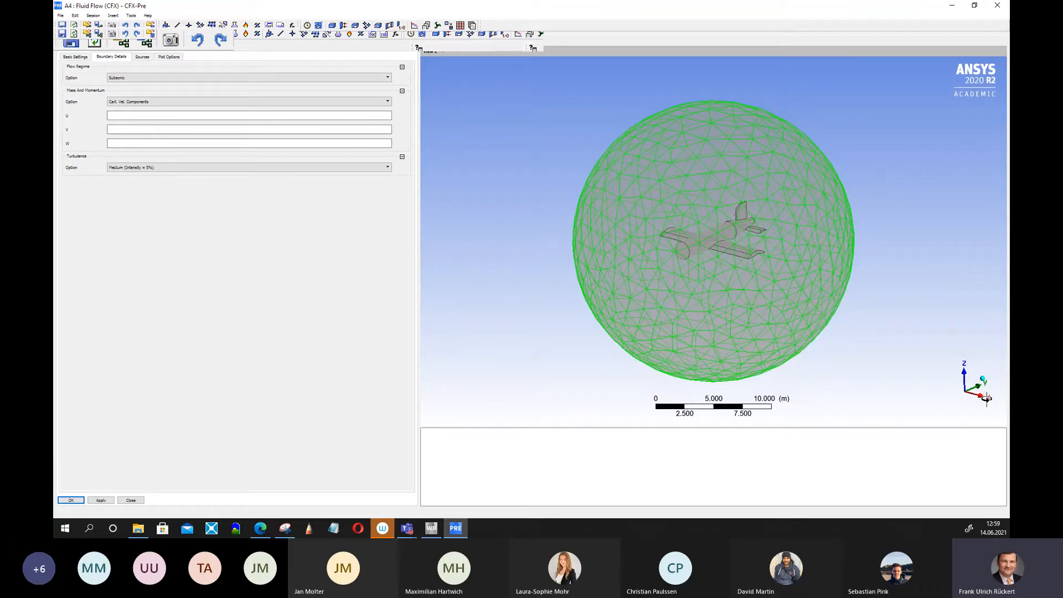
Set the V velocity component of the Surrounding boundary to 400, choosing its velocity unit.
left_click(121, 131)
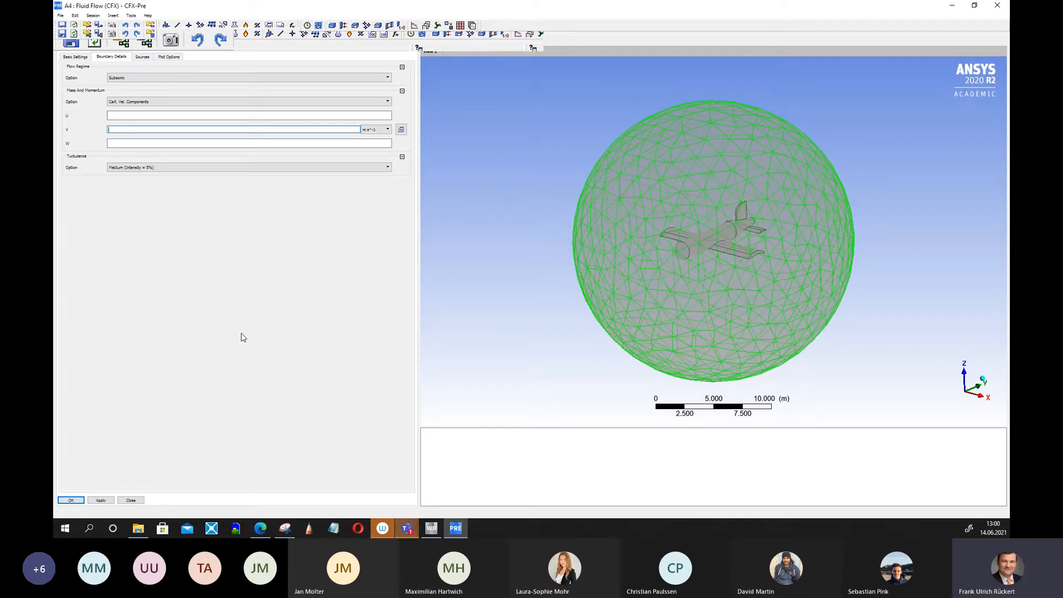
left_click(388, 130)
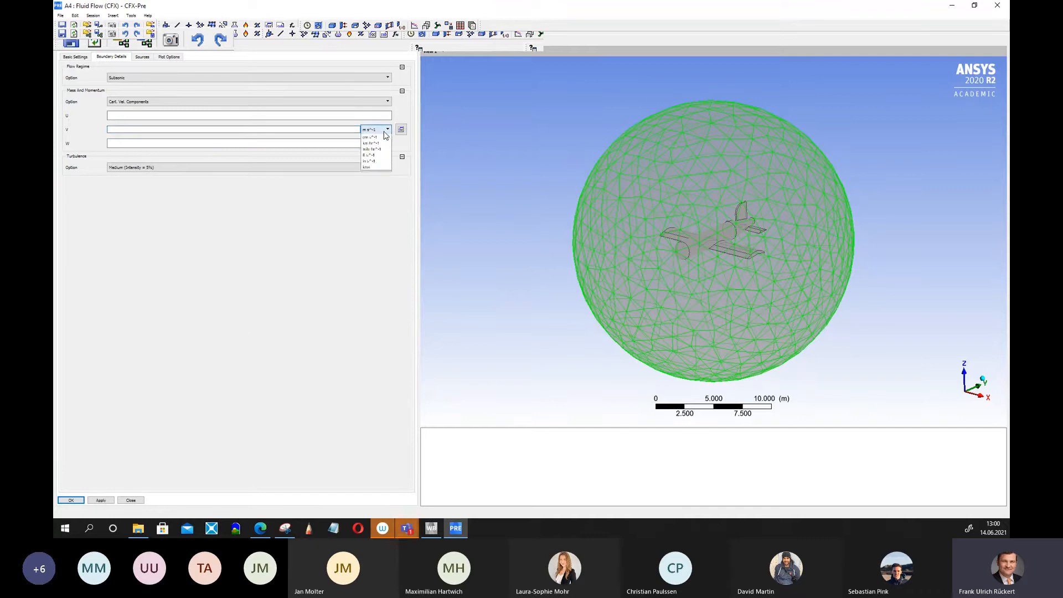
left_click(315, 216)
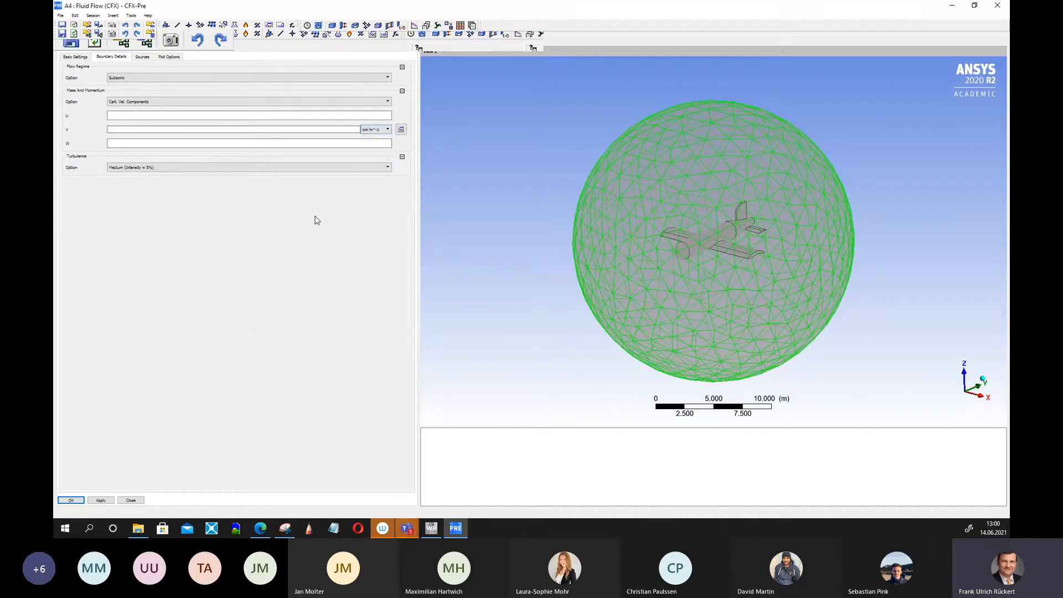
left_click(272, 254)
left_click(114, 130)
type("400")
left_click(146, 313)
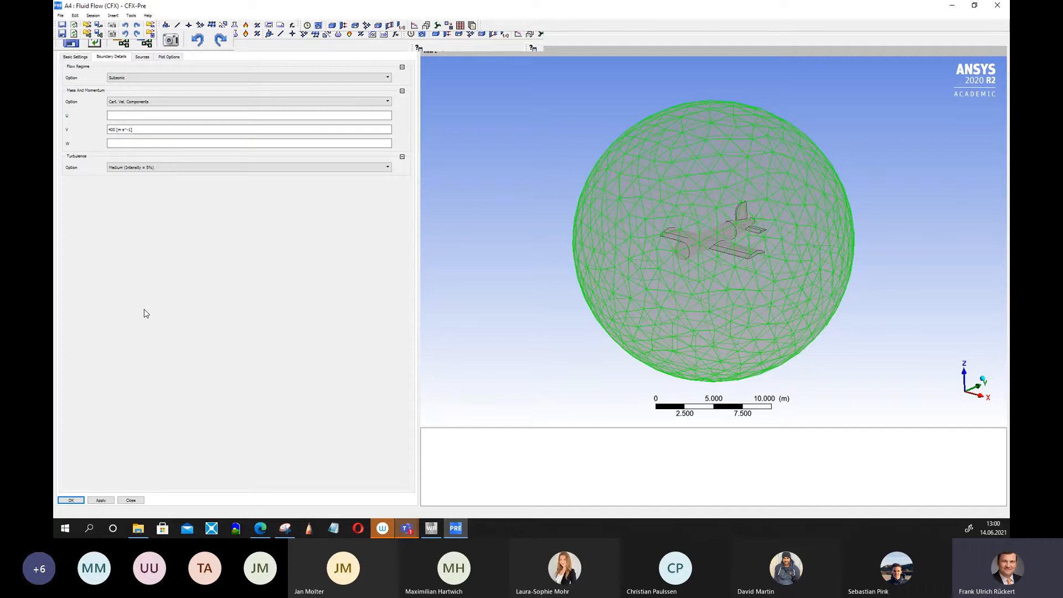
Set the U and W velocity components of the Surrounding boundary to 0.
left_click(115, 118)
type("0")
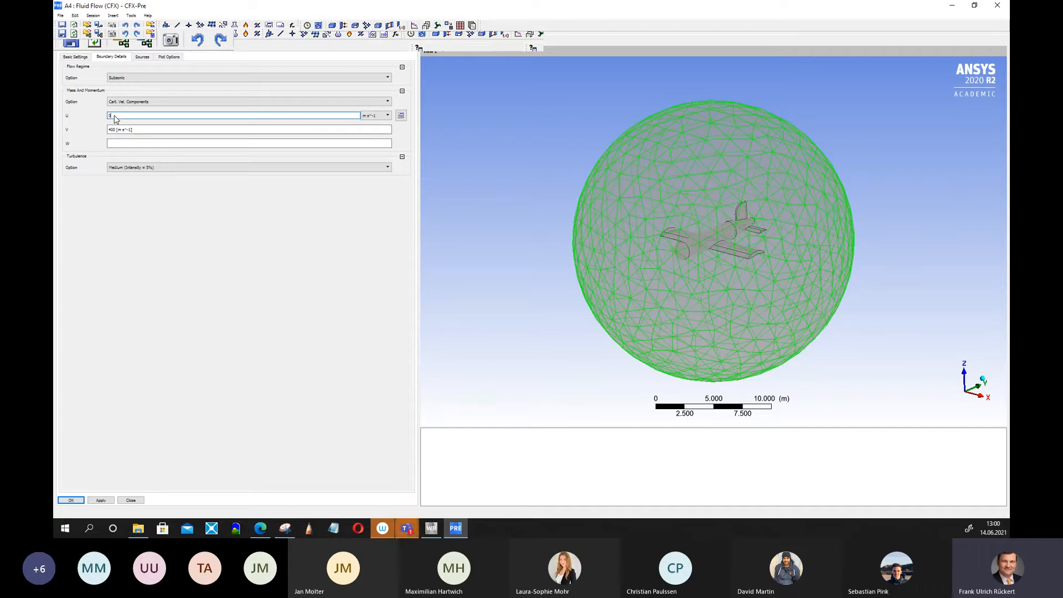
left_click(136, 145)
left_click(136, 145)
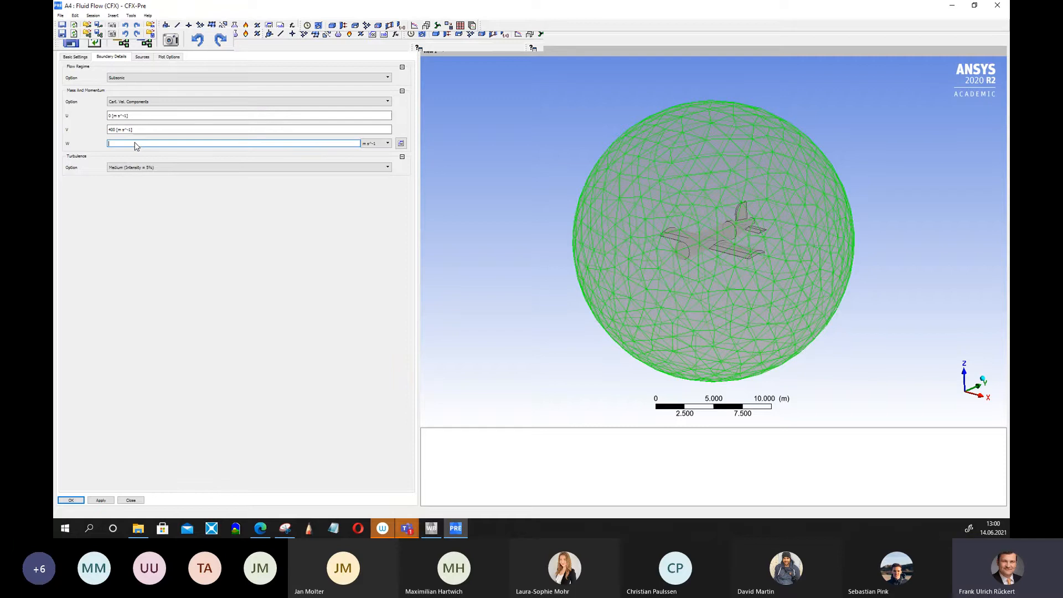
type("0")
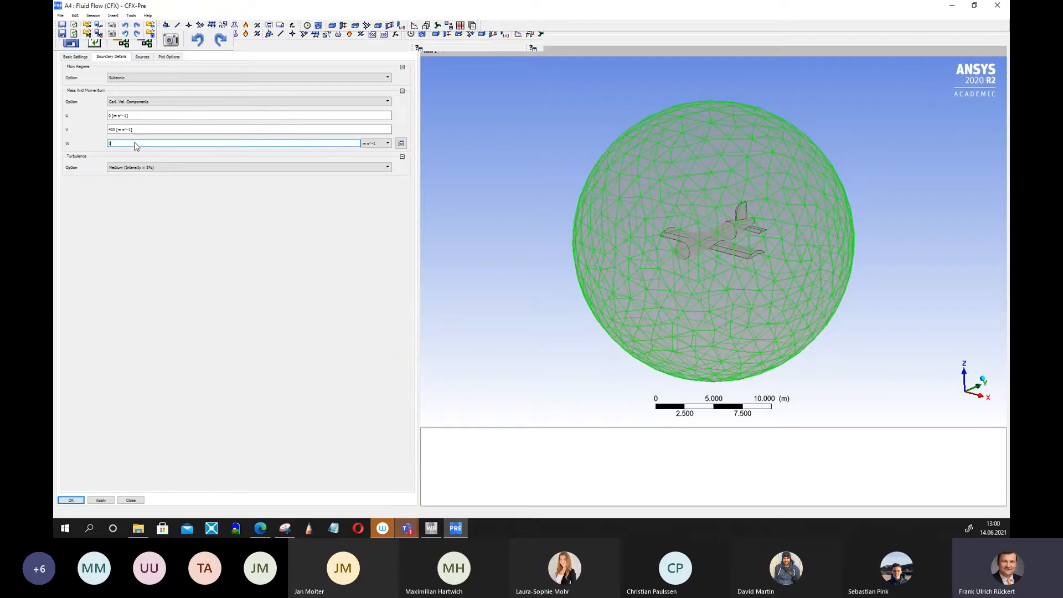
left_click(154, 240)
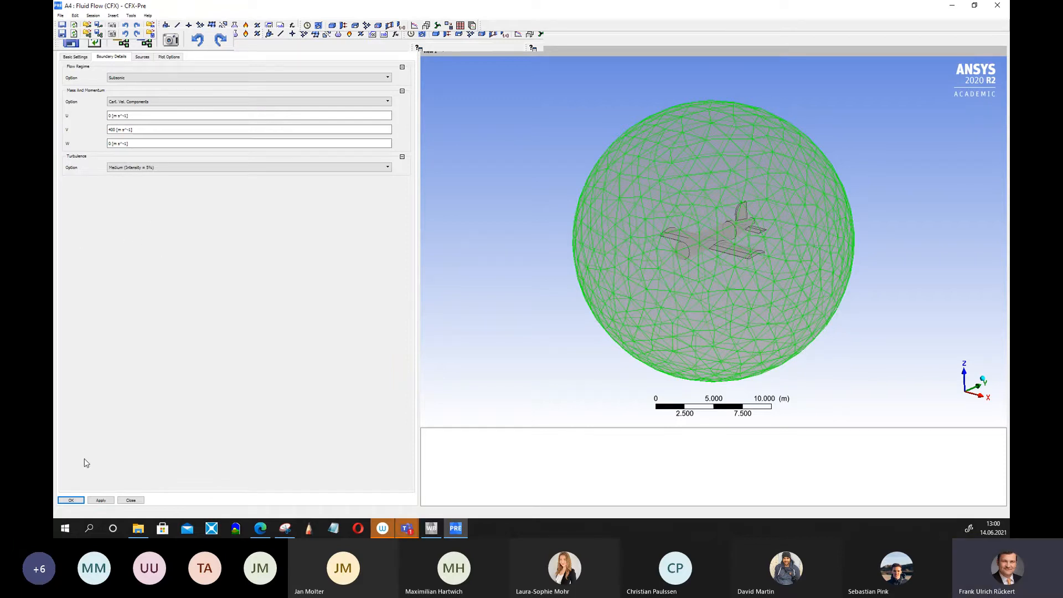
Confirm the Surrounding boundary, then rename the default domain wall boundary to airplane.
left_click(73, 501)
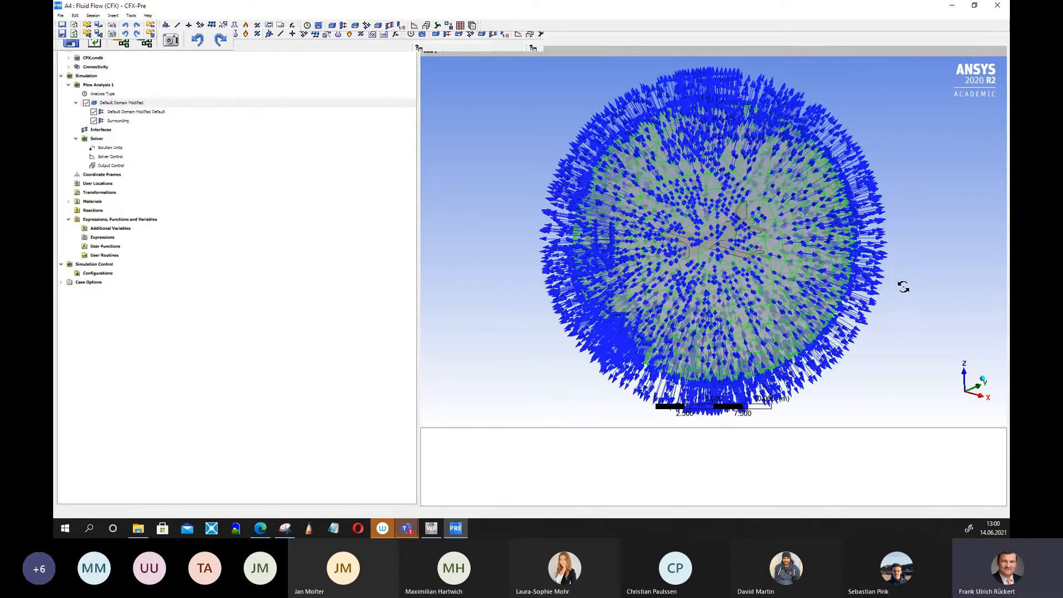
left_click_drag(903, 286, 749, 297)
scroll(752, 318, "down", 4)
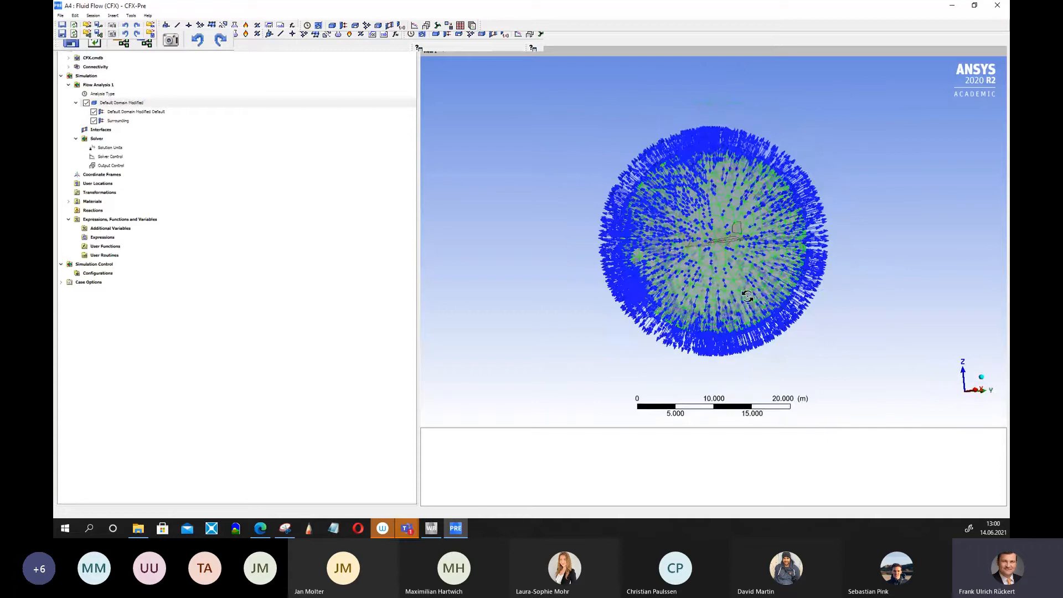
left_click(132, 113)
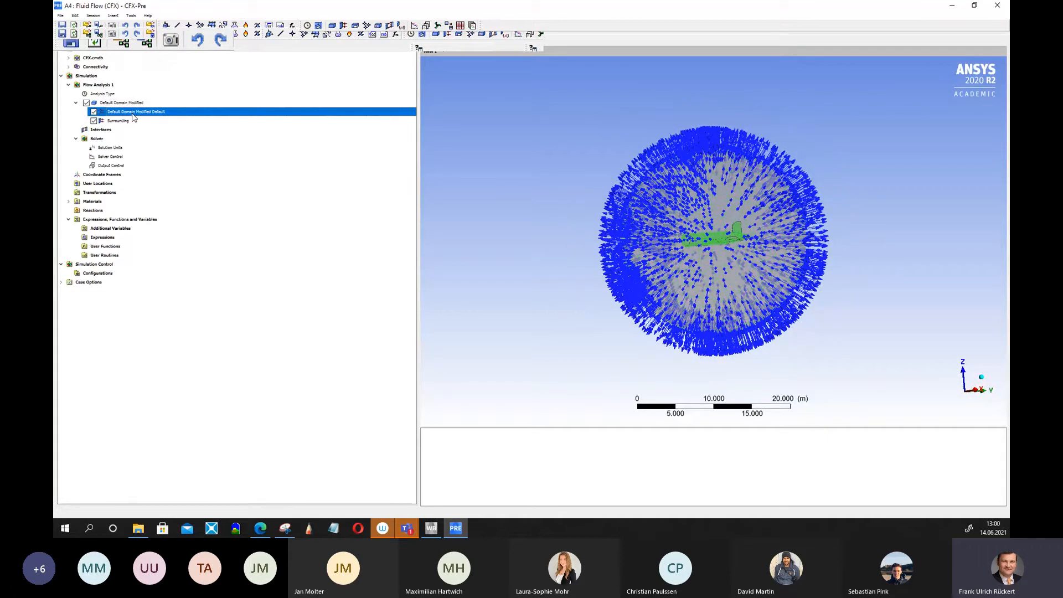
right_click(133, 117)
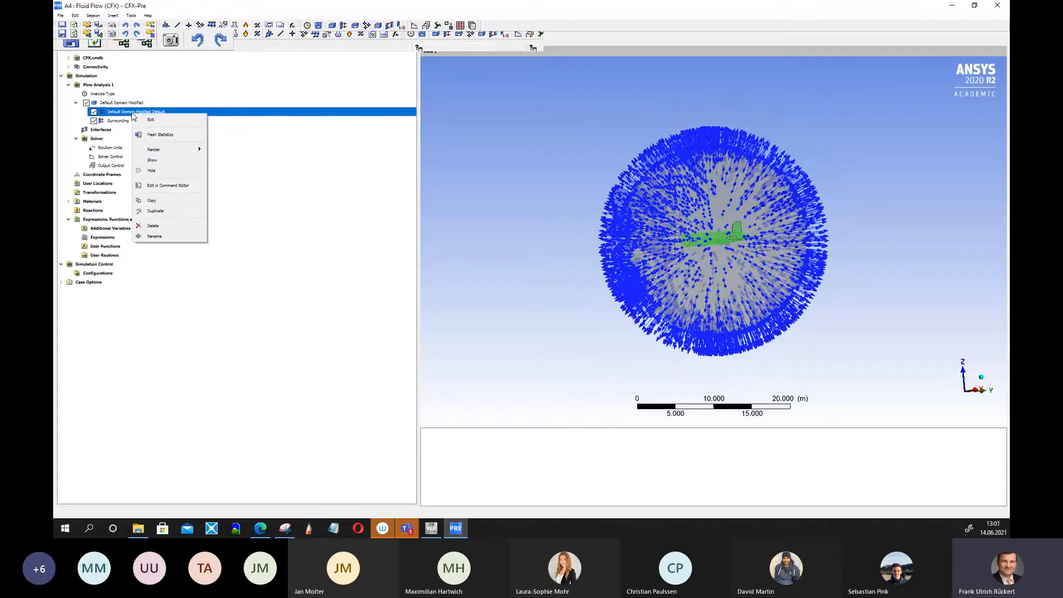
left_click(161, 237)
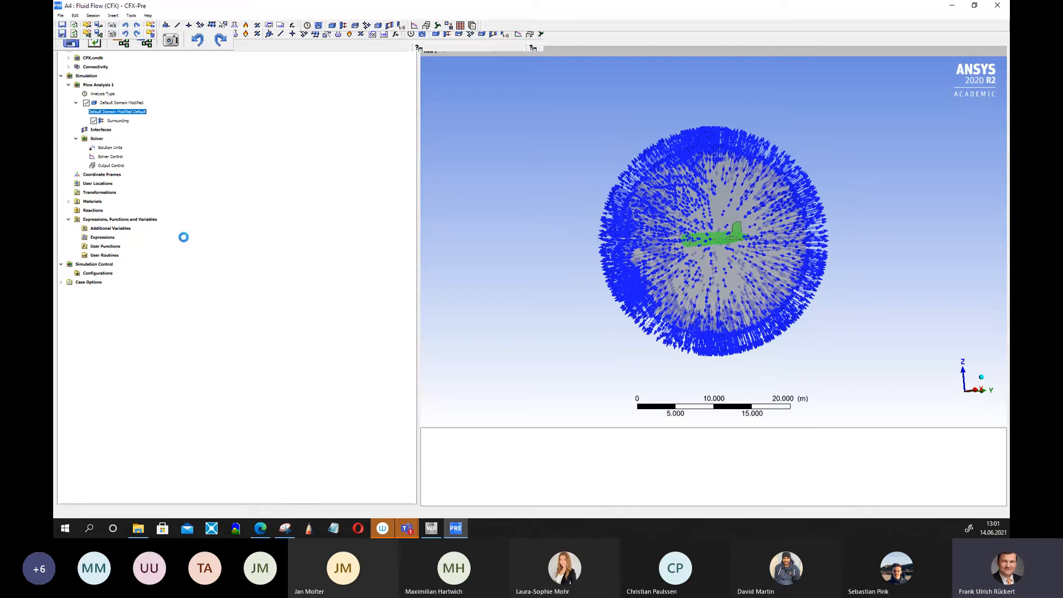
type("o")
type("irplane")
key("Return")
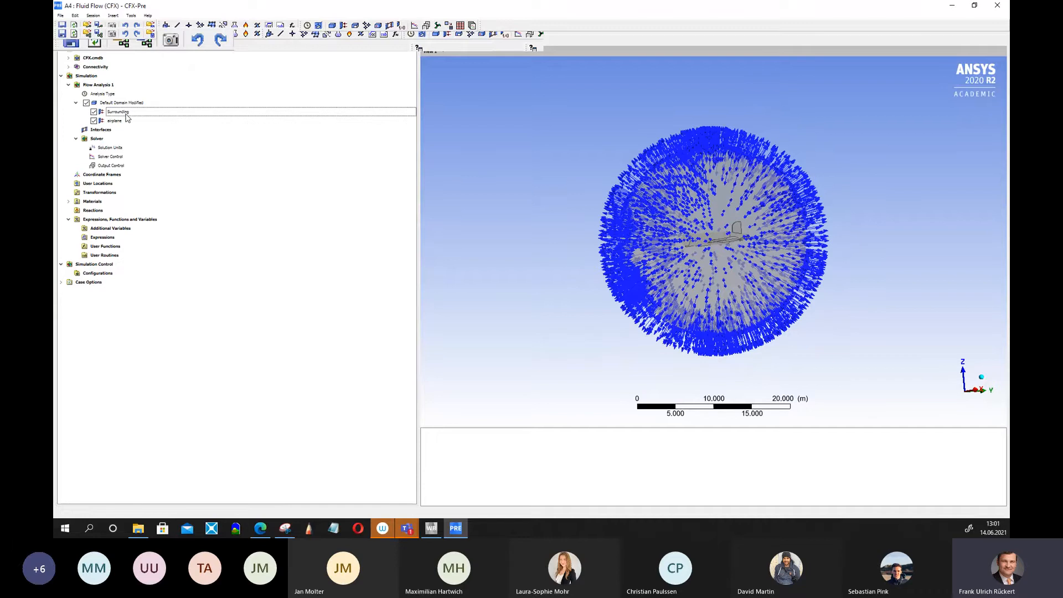
Rename the Surrounding boundary as surrounding.
right_click(125, 114)
left_click(148, 238)
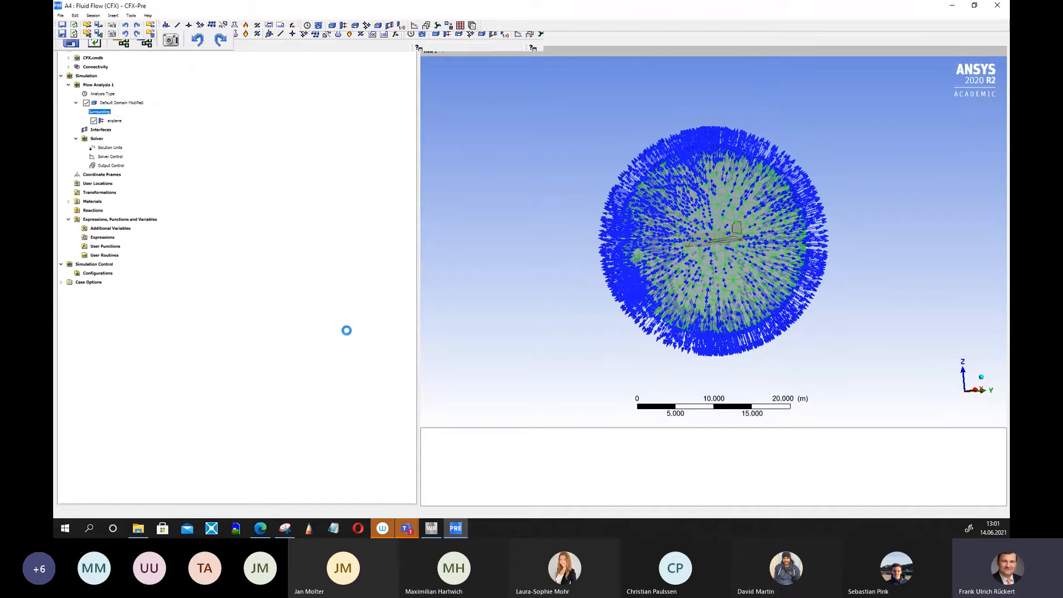
key("Left")
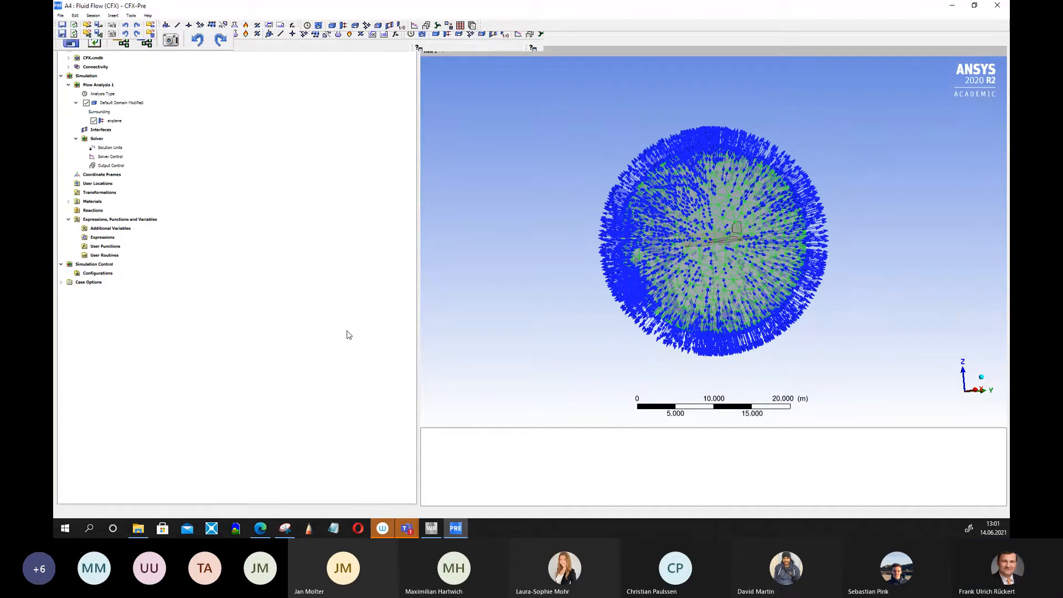
key("Return")
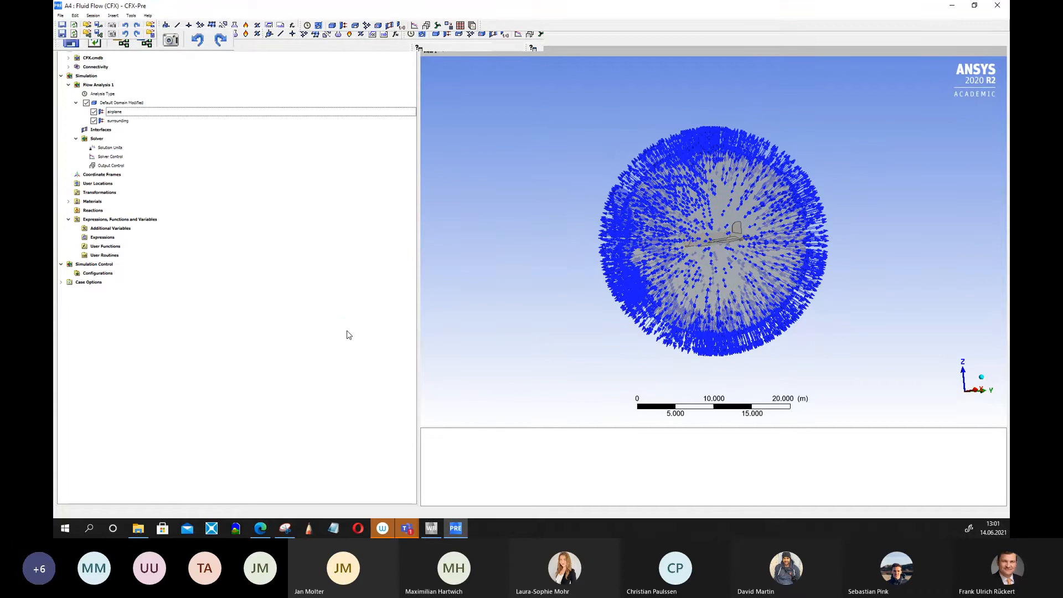
Open the airplane boundary to review its no-slip smooth wall details, then close it with OK.
left_click(124, 113)
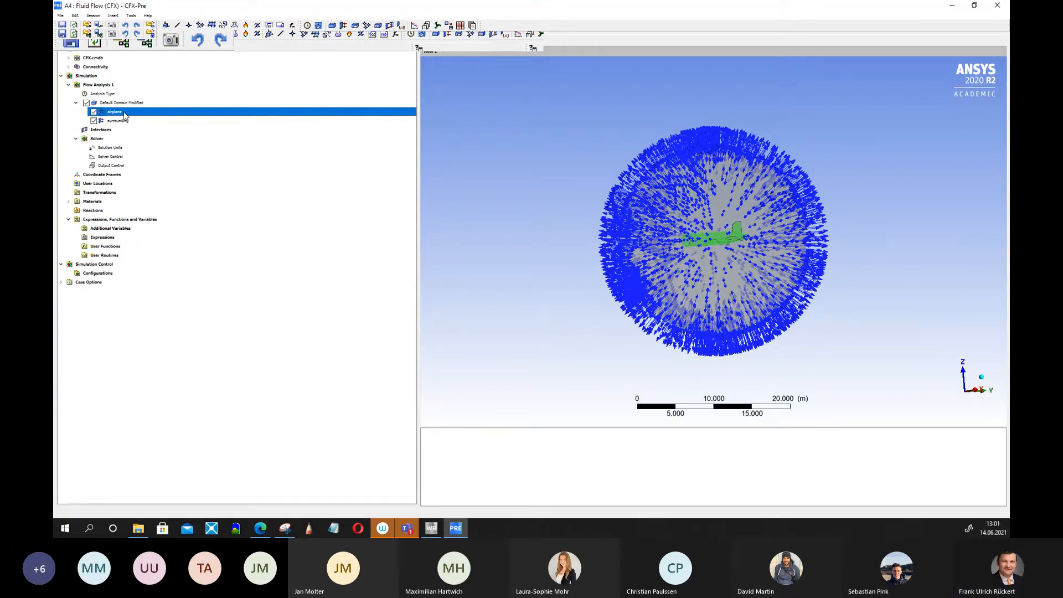
double_click(125, 114)
left_click(108, 58)
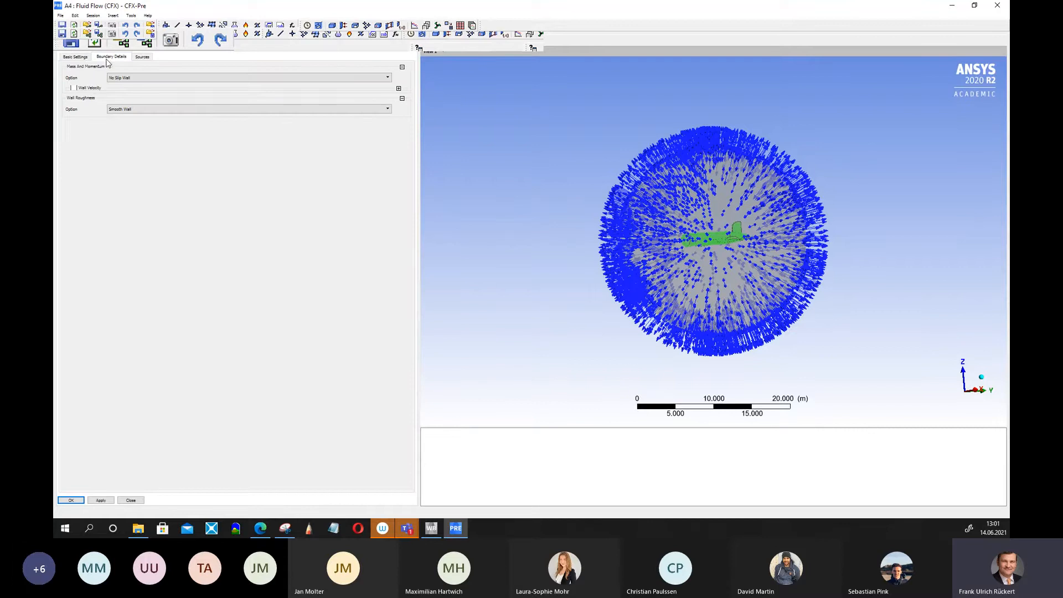
left_click(78, 499)
Open Solver Control to review the convergence settings and close it with OK.
left_click_drag(517, 185, 551, 182)
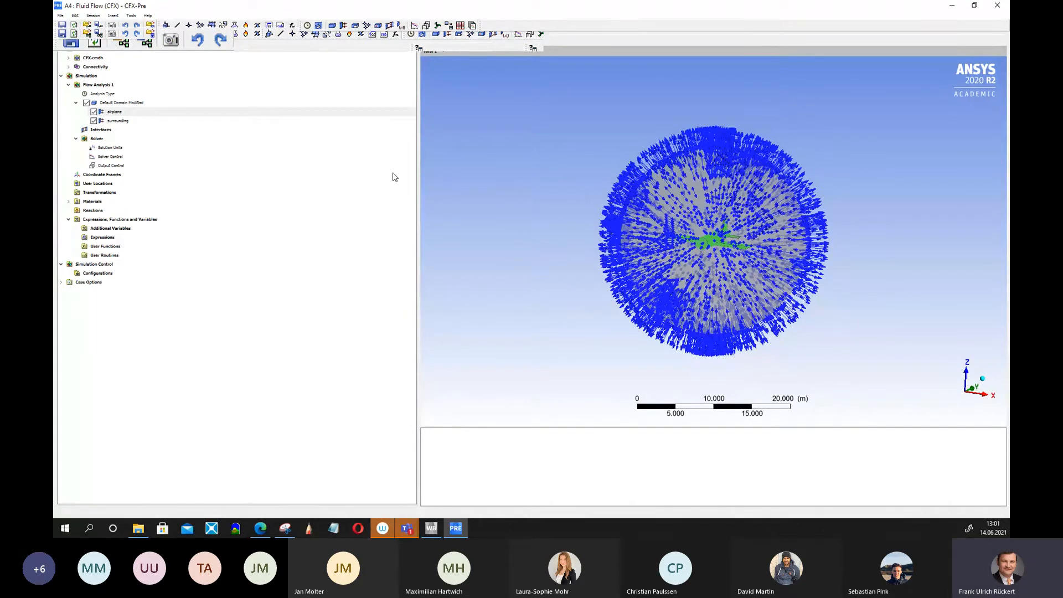
double_click(109, 157)
left_click(132, 124)
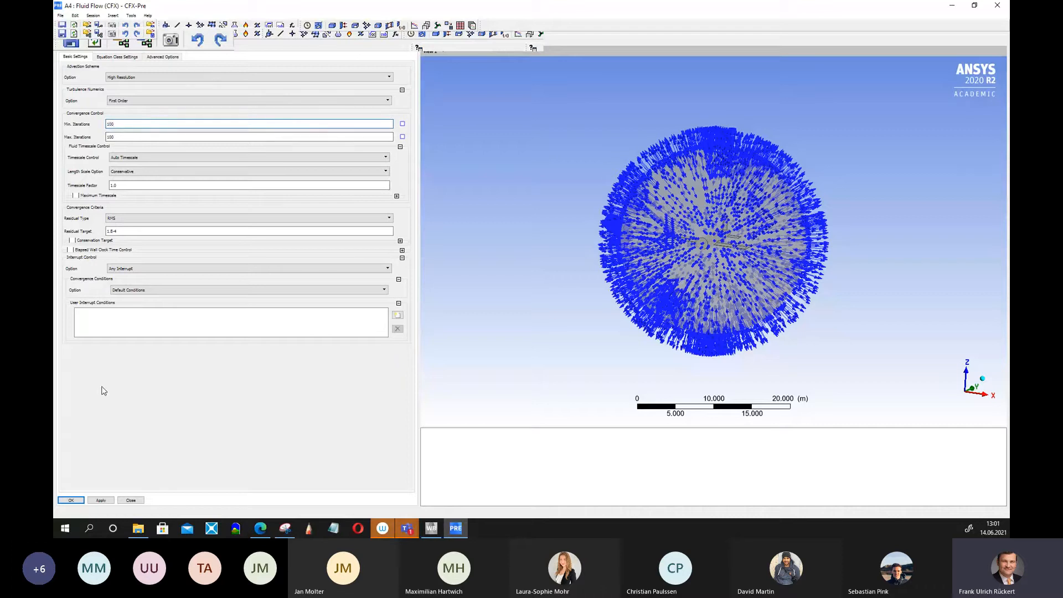
left_click(67, 500)
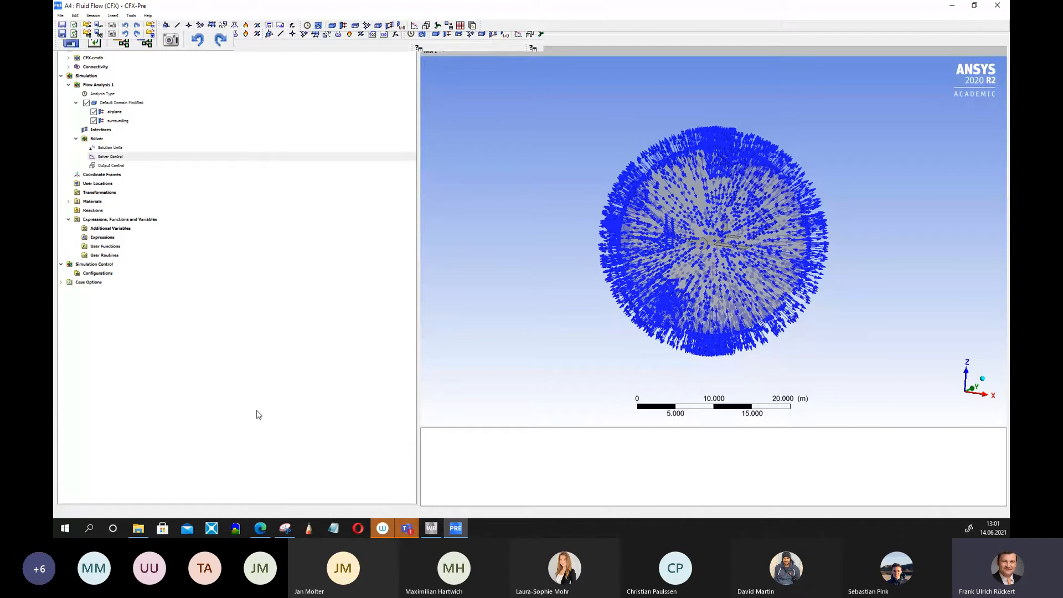
Close CFX-Pre and save the Workbench project.
left_click(992, 10)
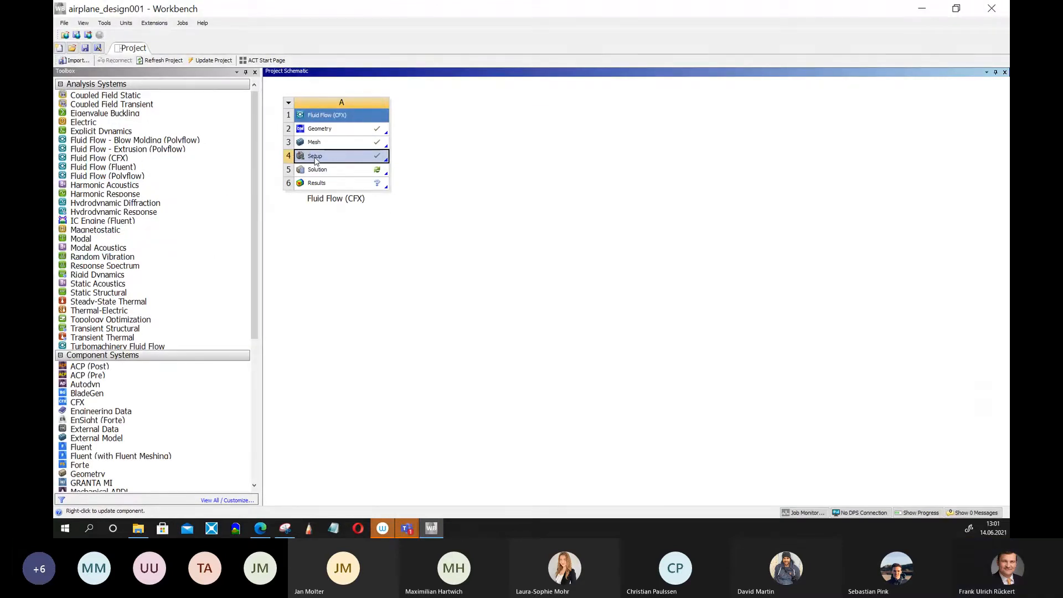
left_click(63, 23)
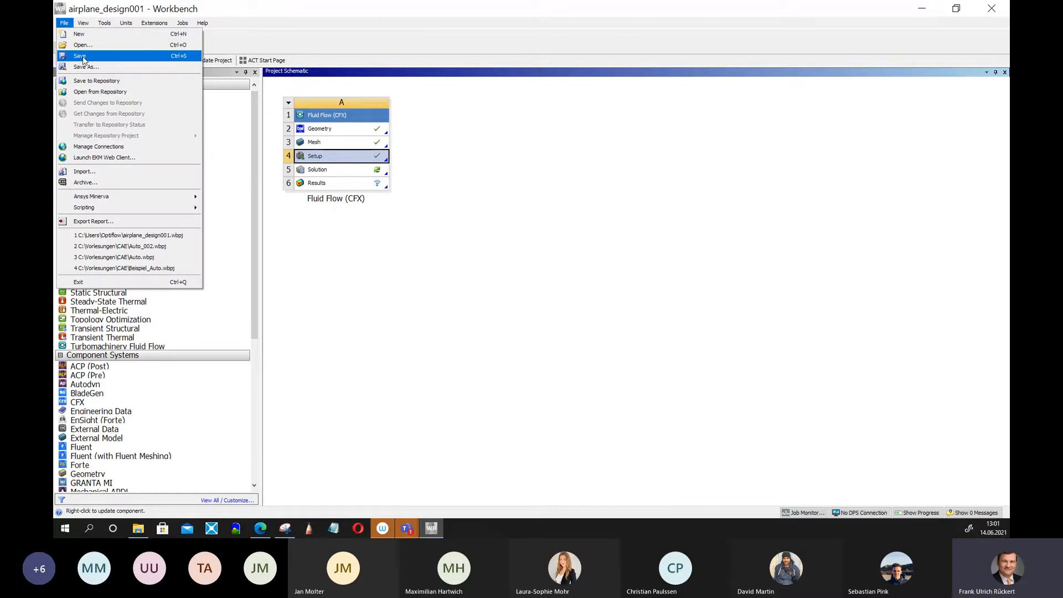
left_click(83, 56)
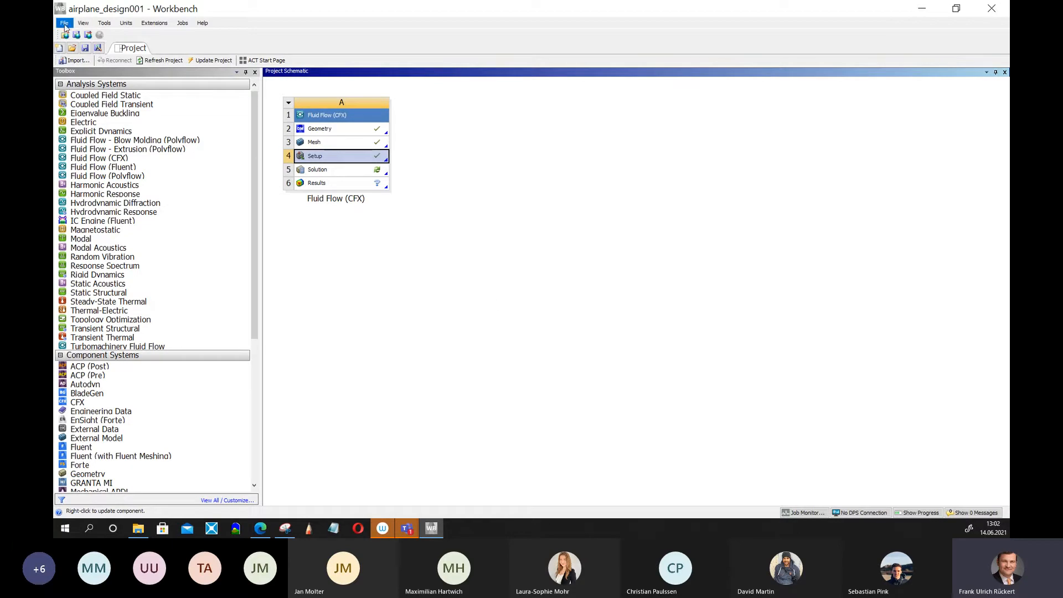
Update the Solution cell to run the CFX solver and display its residual monitors.
left_click(454, 264)
right_click(324, 175)
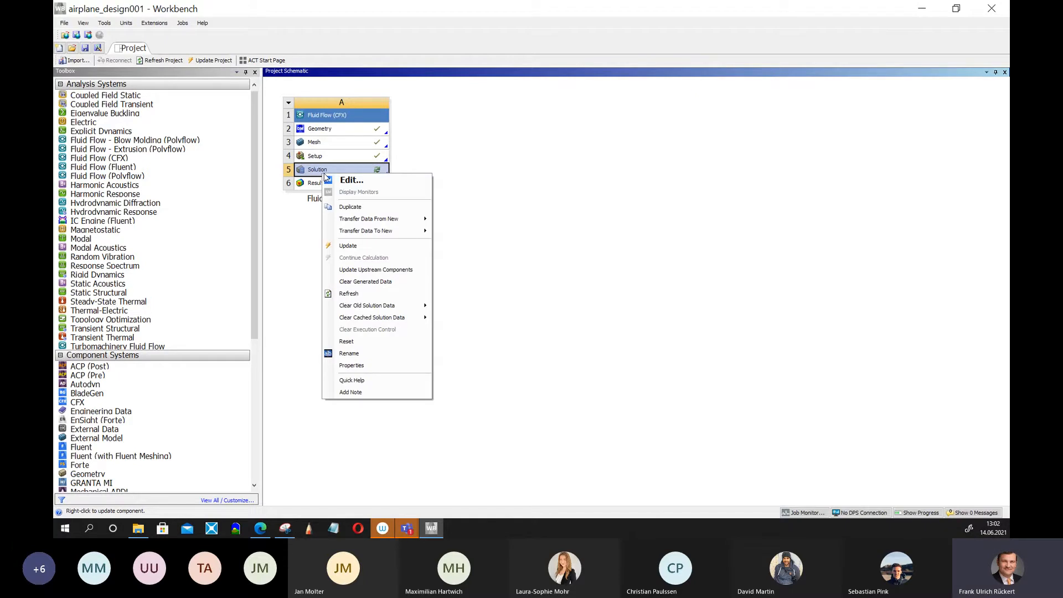
left_click(514, 225)
right_click(357, 178)
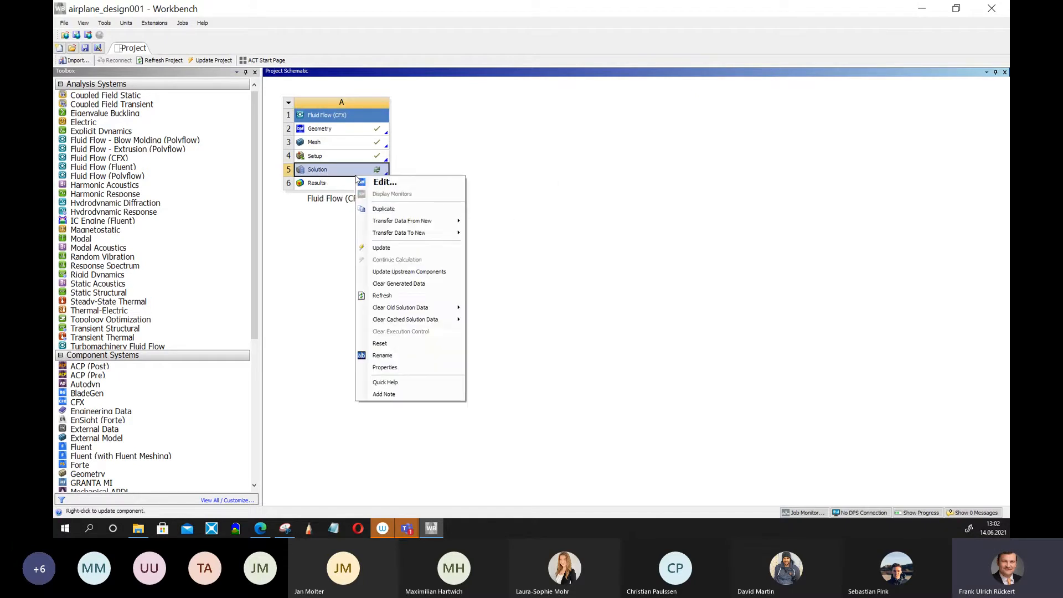
left_click(387, 252)
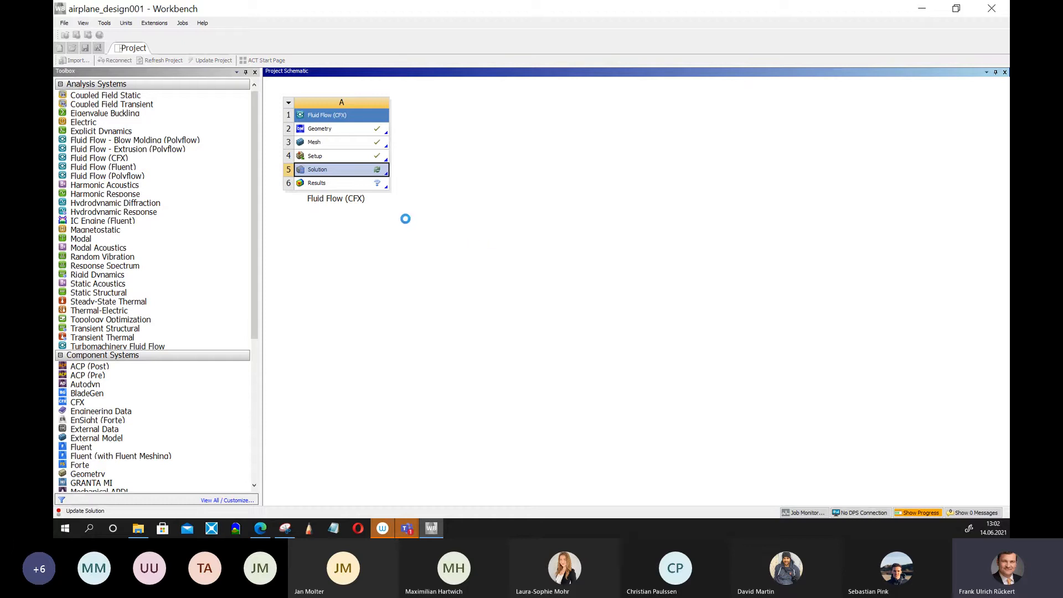
right_click(335, 169)
left_click(365, 189)
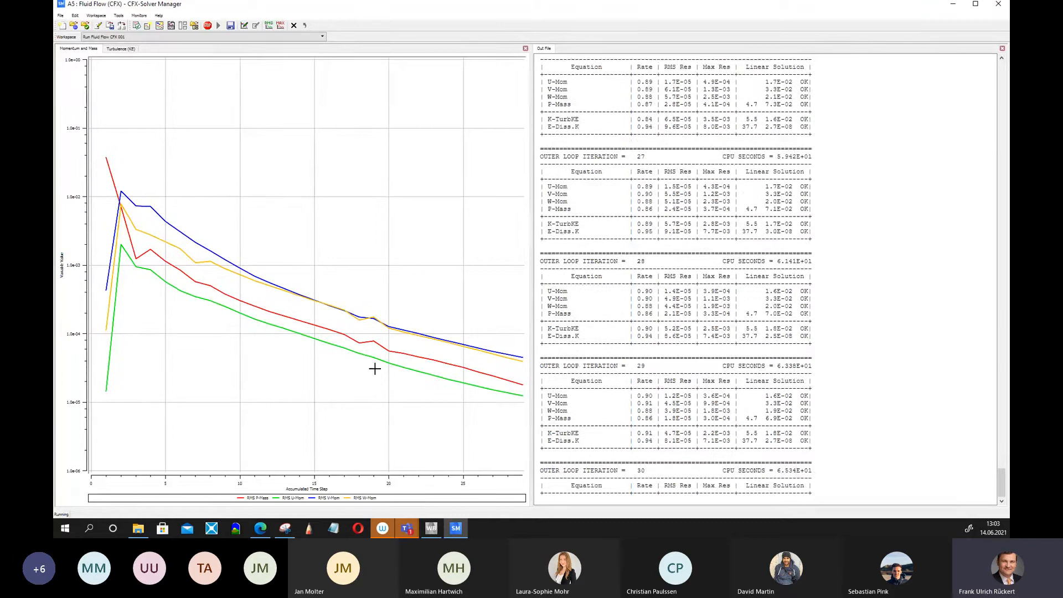
Switch to the browser and scroll through the course page's chapter list.
left_click(260, 528)
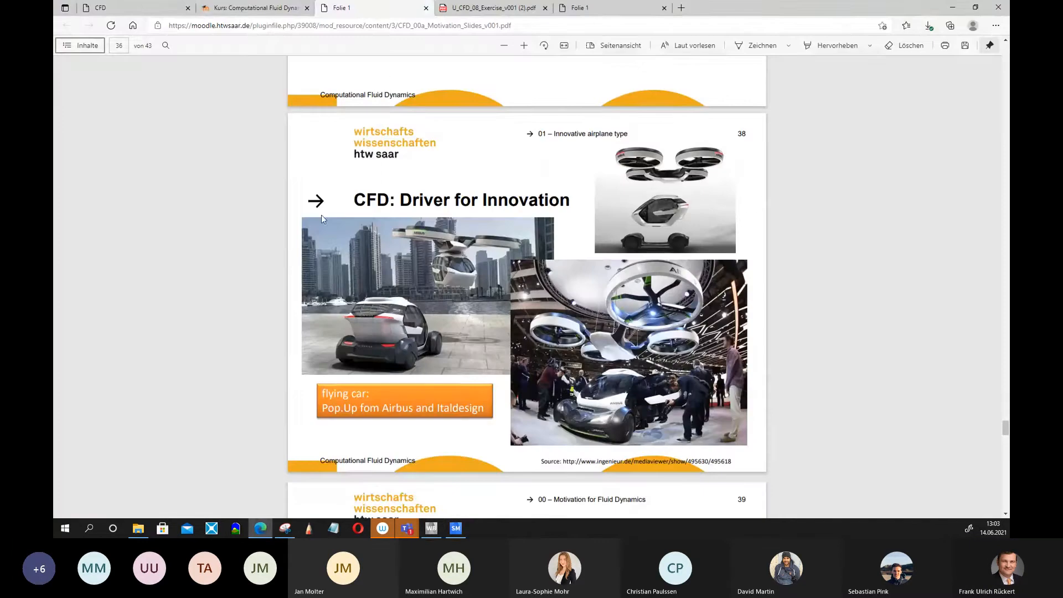
left_click(251, 8)
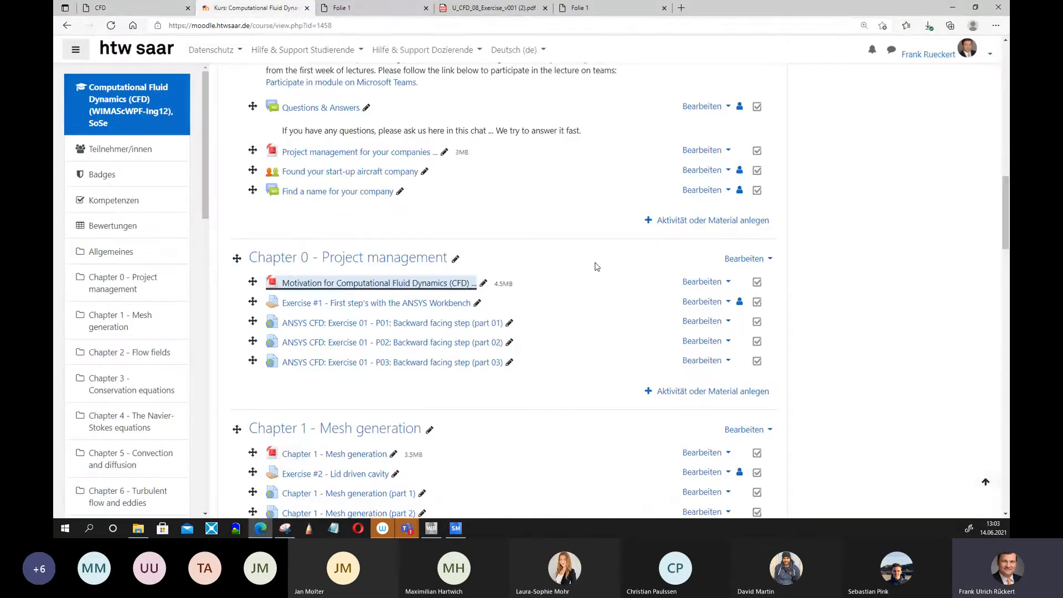
scroll(594, 260, "up", 4)
scroll(595, 271, "down", 9)
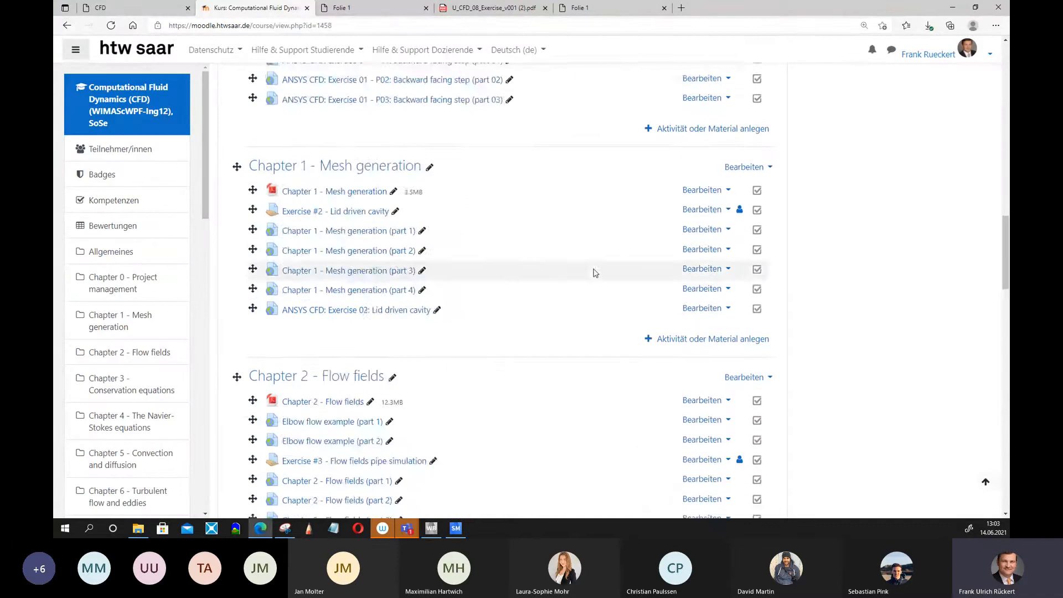
scroll(593, 272, "down", 14)
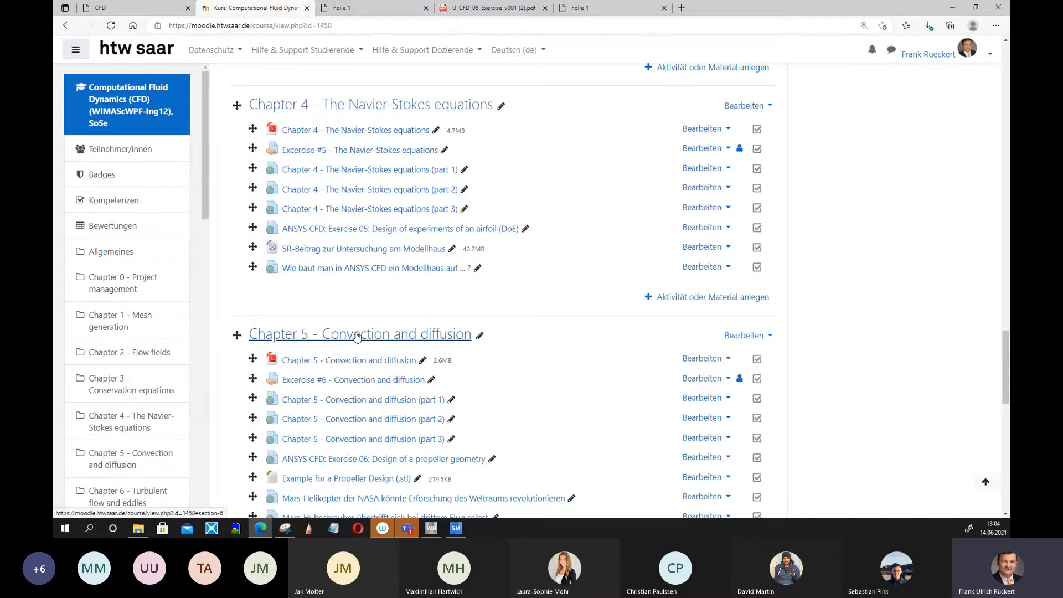
Open the Chapter 5 - Convection and diffusion slides and scroll through them.
left_click(351, 361)
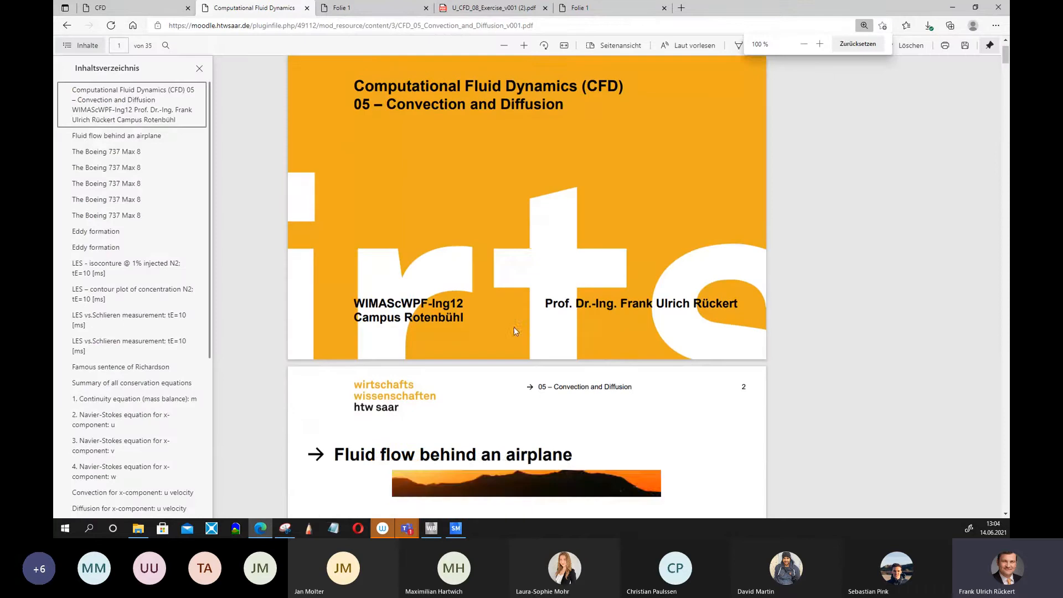
scroll(514, 331, "down", 20)
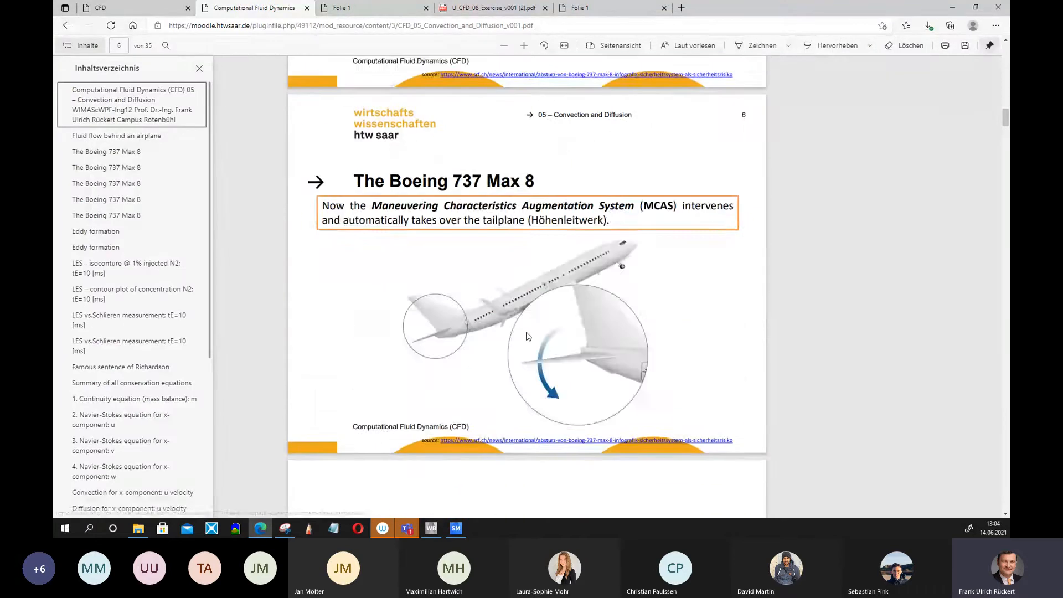
scroll(527, 336, "down", 20)
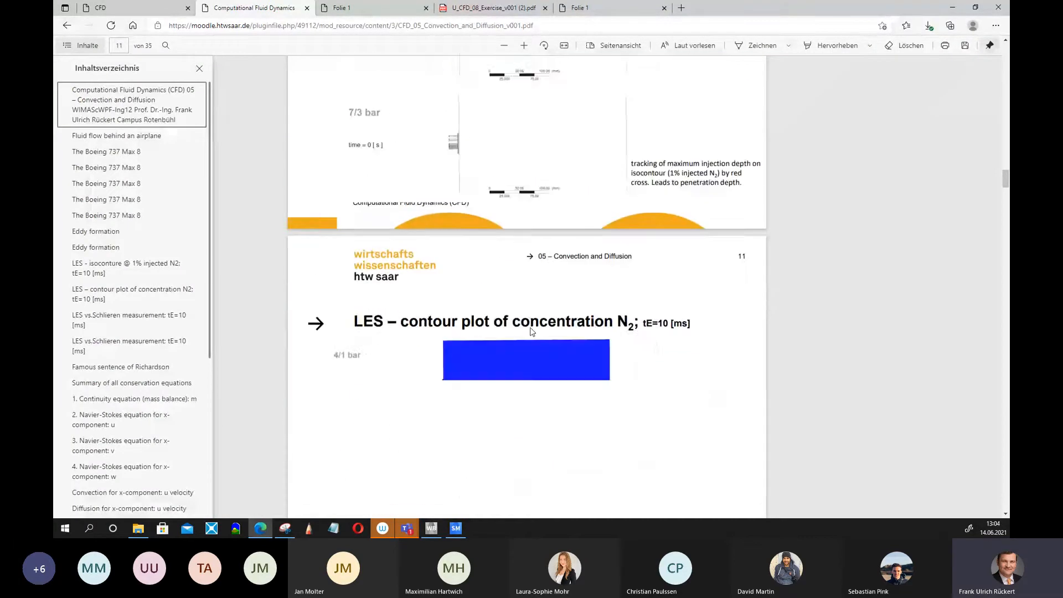
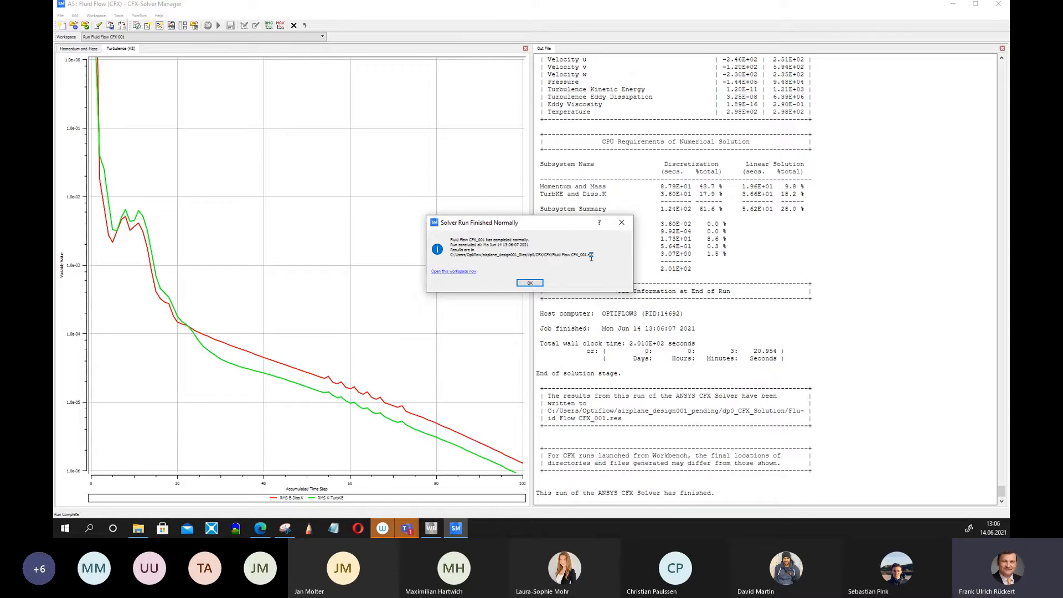
Dismiss the solver completion message and scroll through the solver output file's summaries.
left_click(530, 284)
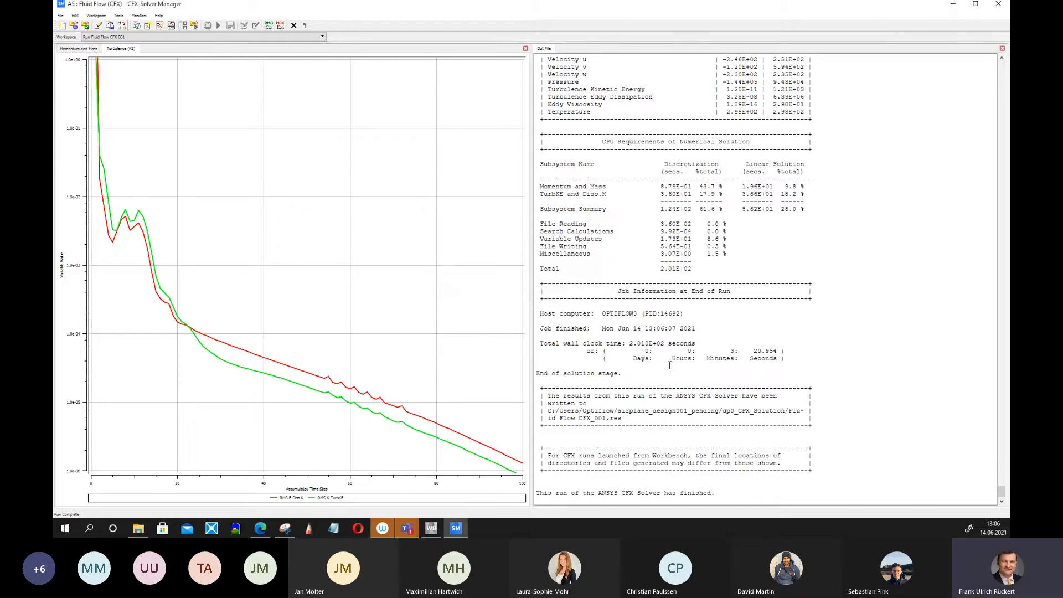
scroll(669, 365, "up", 19)
scroll(658, 375, "up", 20)
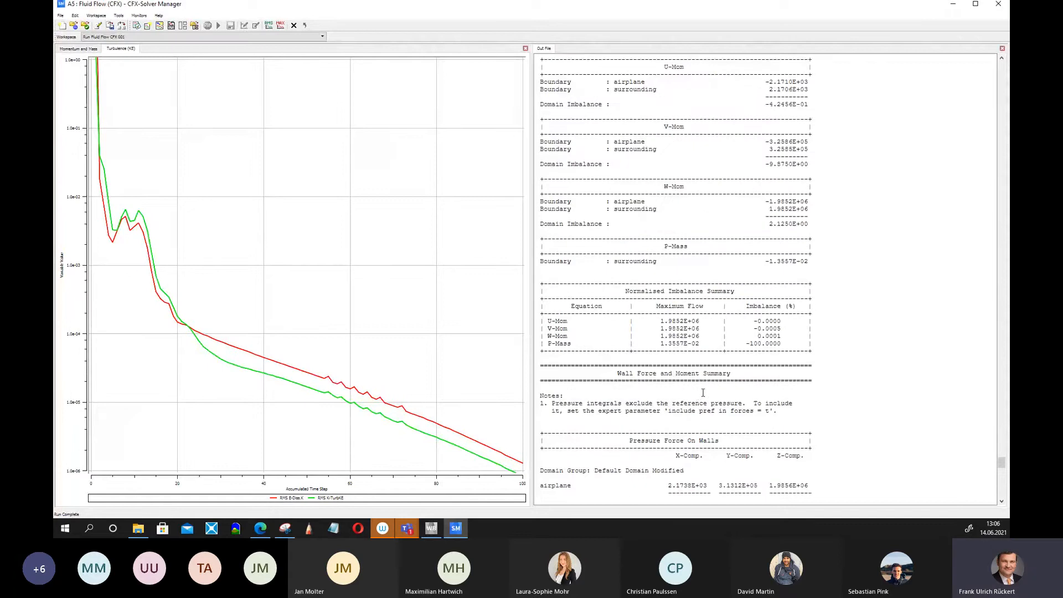
scroll(700, 390, "down", 20)
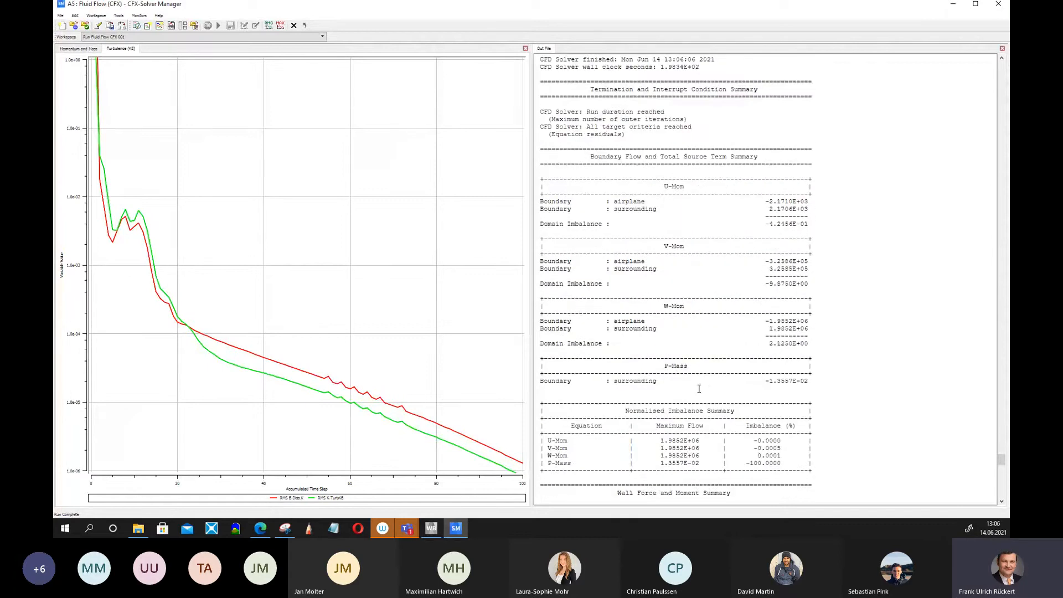
scroll(696, 389, "down", 20)
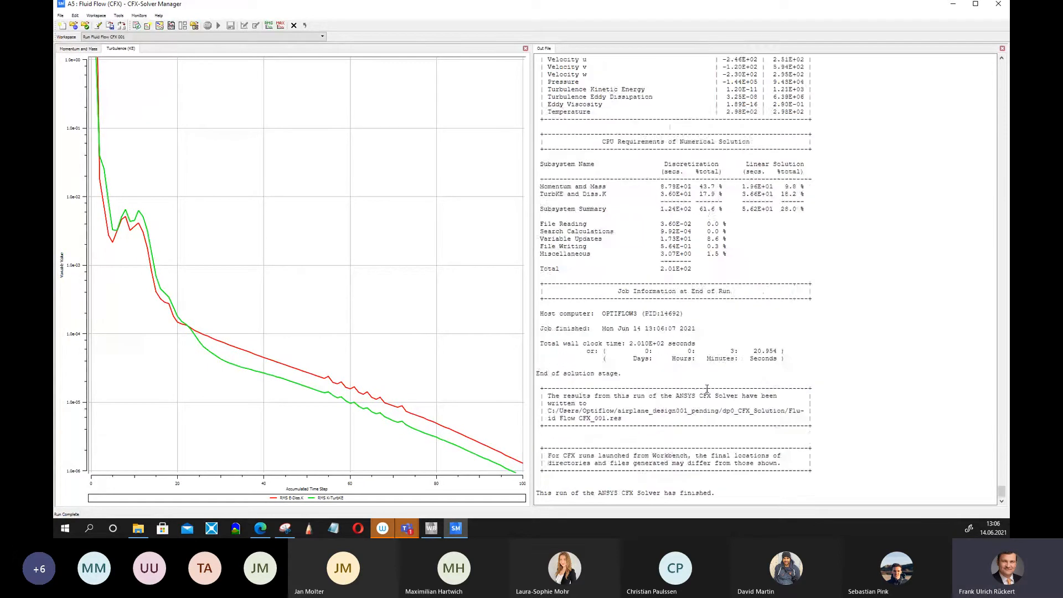
scroll(706, 387, "up", 20)
scroll(706, 387, "up", 10)
scroll(712, 386, "up", 8)
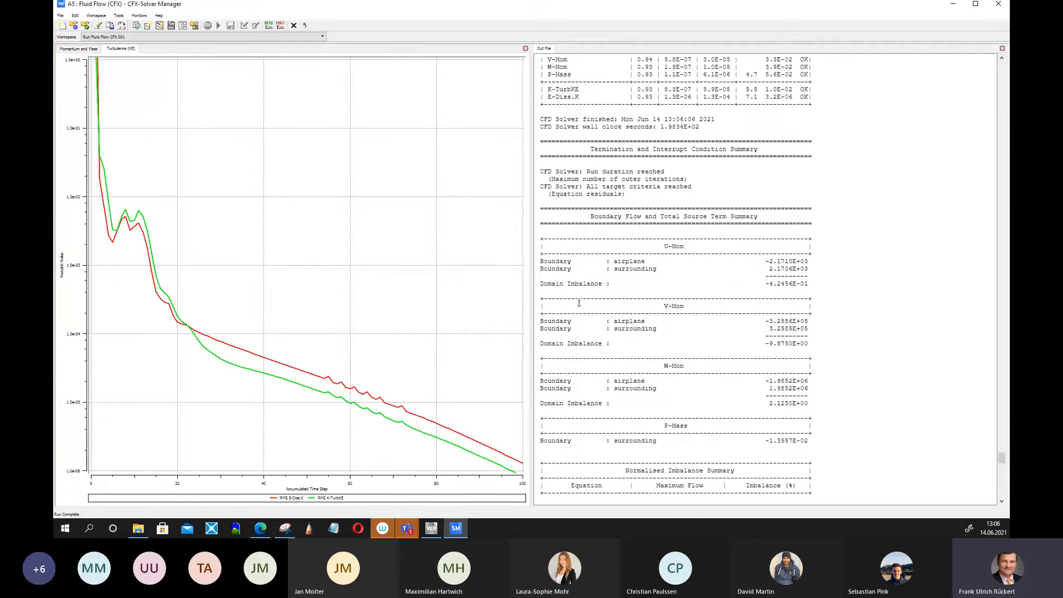
scroll(792, 191, "down", 20)
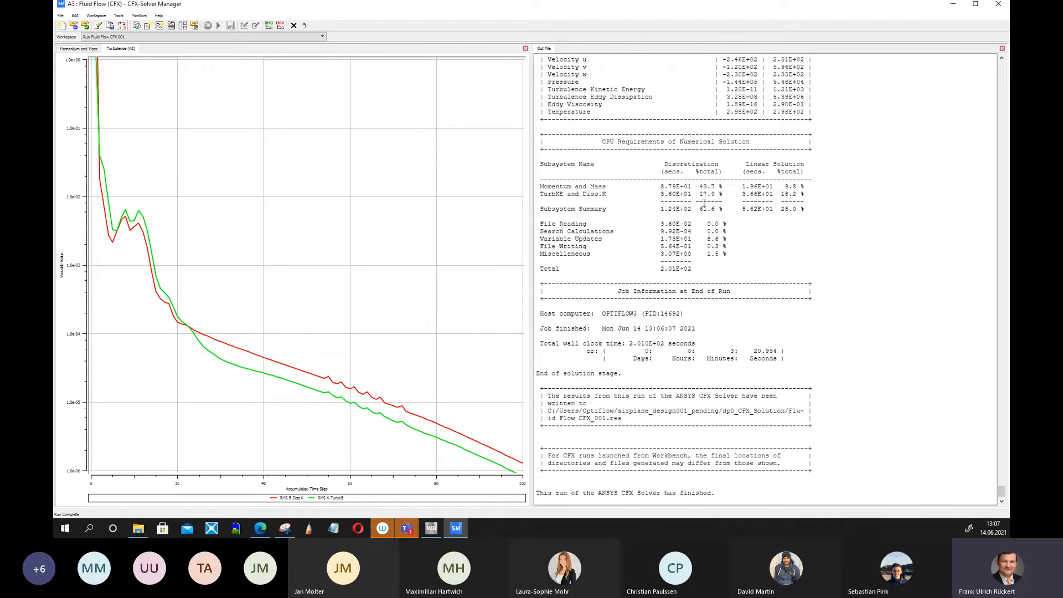
Close the Solver Manager, return to Workbench and open the Results cell in CFD-Post.
left_click(999, 5)
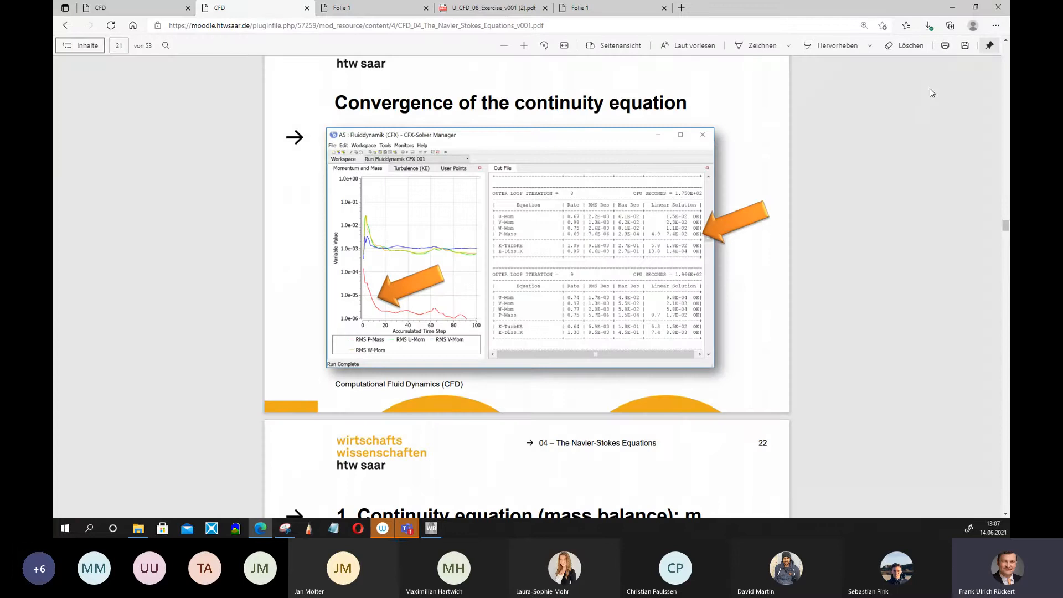
left_click(952, 8)
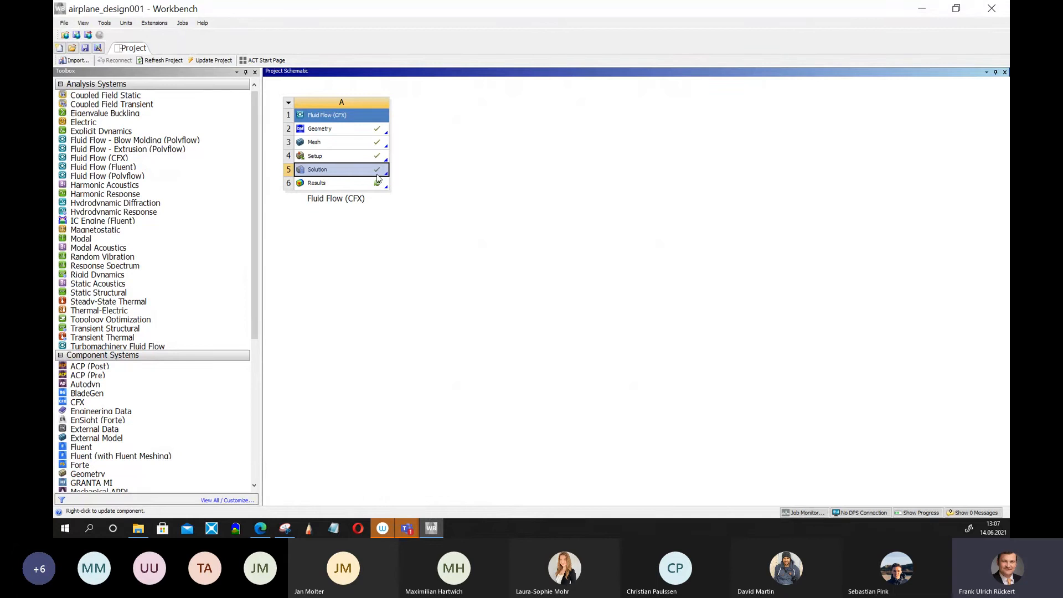
right_click(350, 186)
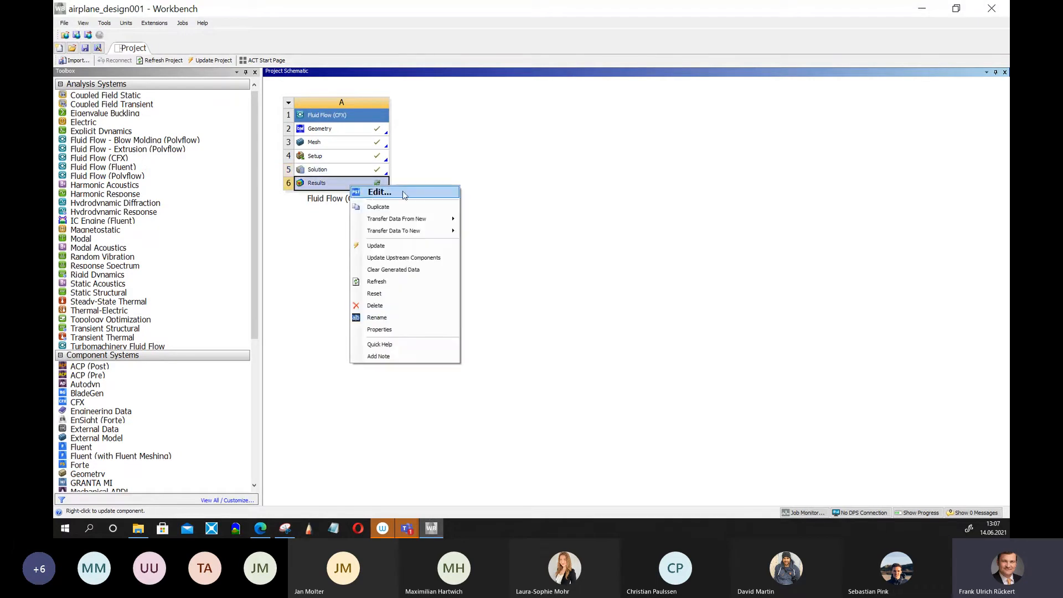
left_click(403, 194)
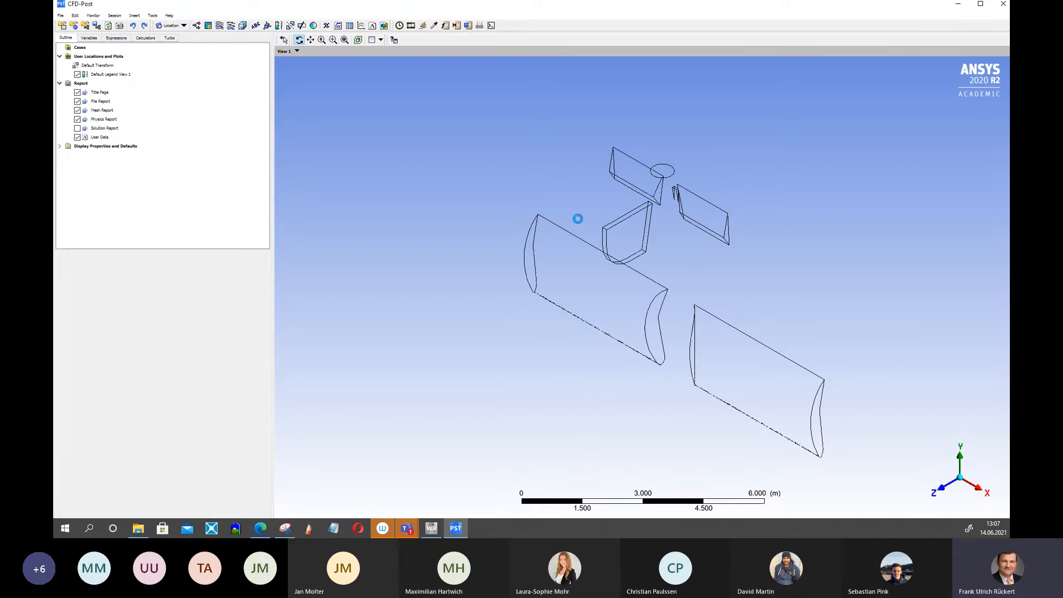
Display the airplane boundary surface in the 3D view.
mouse_move(577, 219)
left_mouse_down()
mouse_move(550, 372)
mouse_move(620, 299)
mouse_move(596, 225)
mouse_move(595, 238)
mouse_move(690, 235)
mouse_move(569, 232)
left_mouse_up()
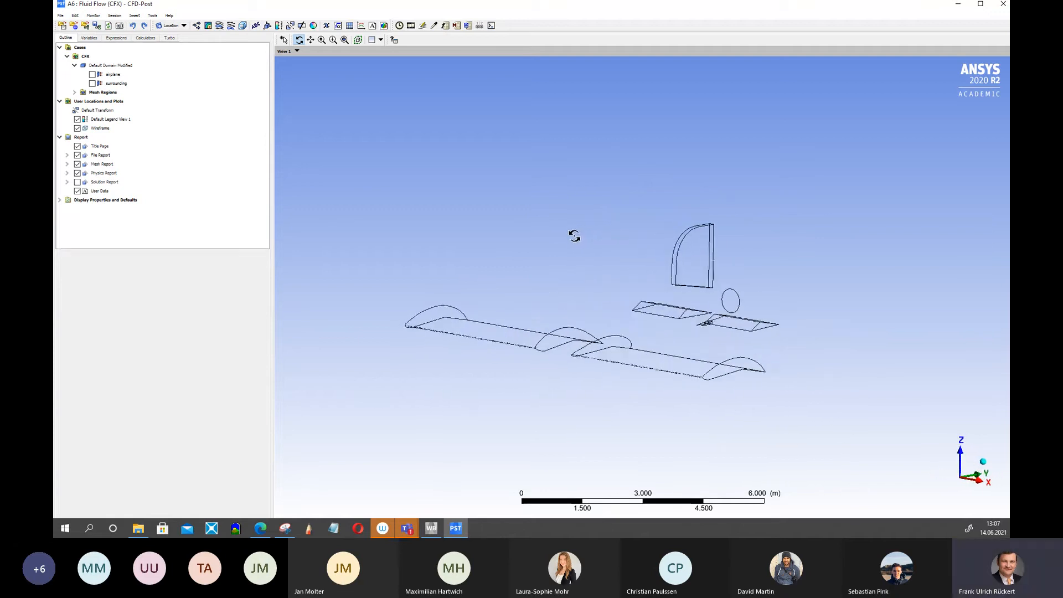
left_click(92, 74)
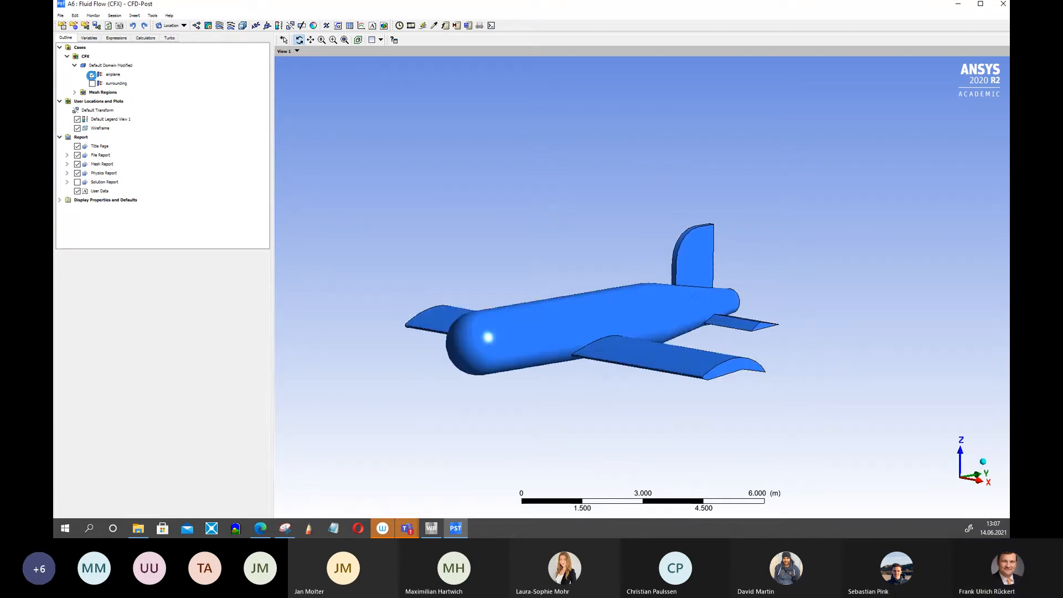
left_click_drag(496, 251, 520, 273)
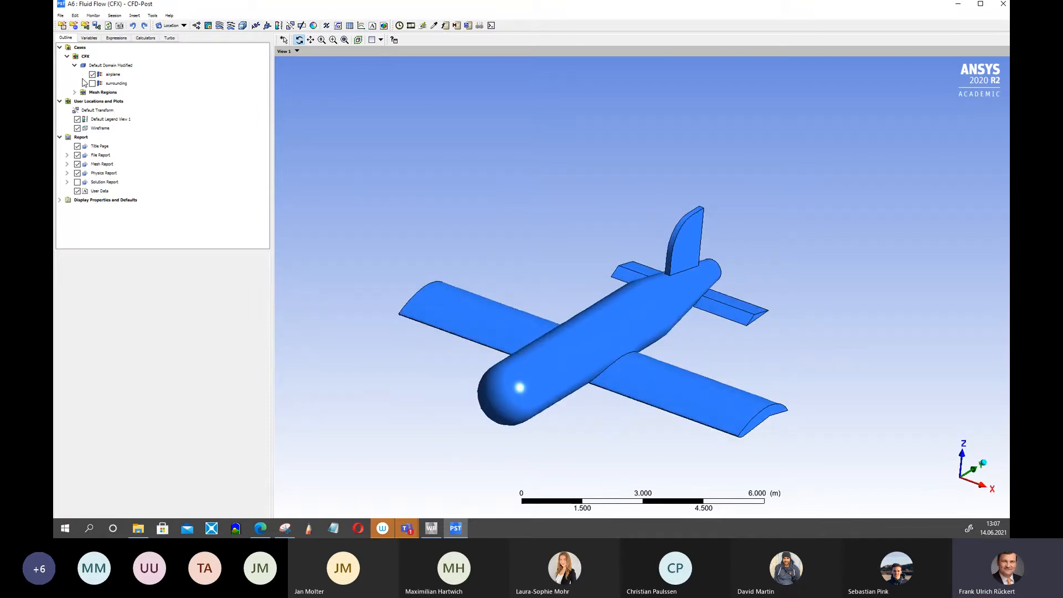
left_click(92, 74)
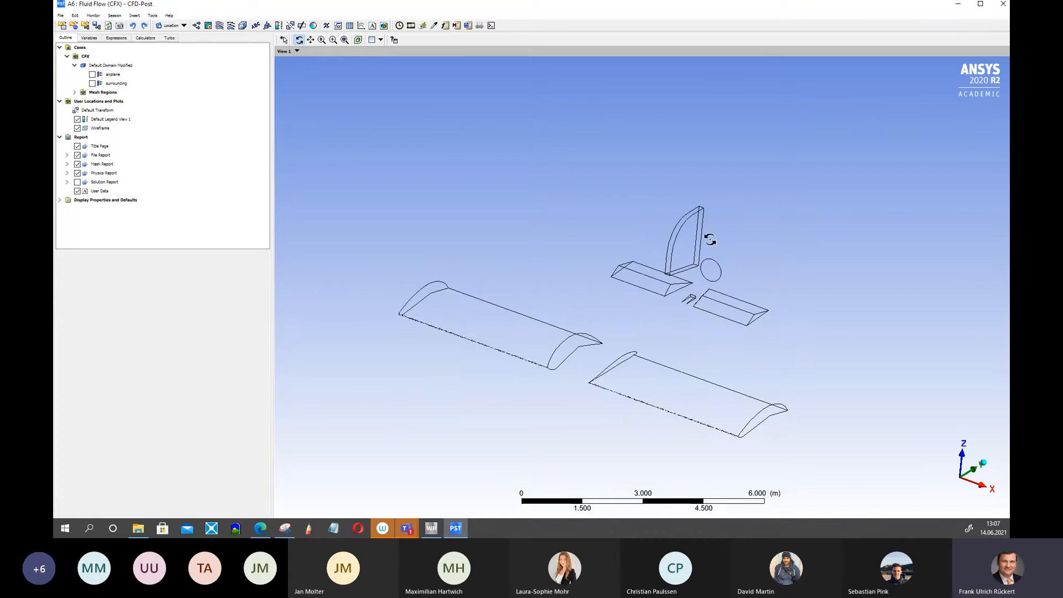
left_click(93, 75)
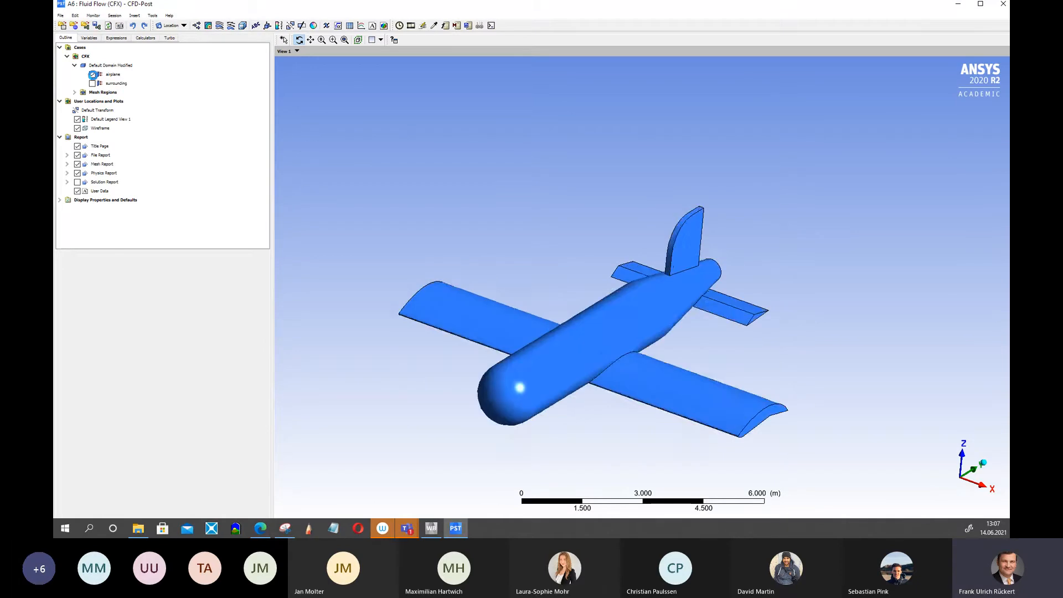
left_click_drag(570, 338, 576, 379)
left_click_drag(604, 445, 619, 384)
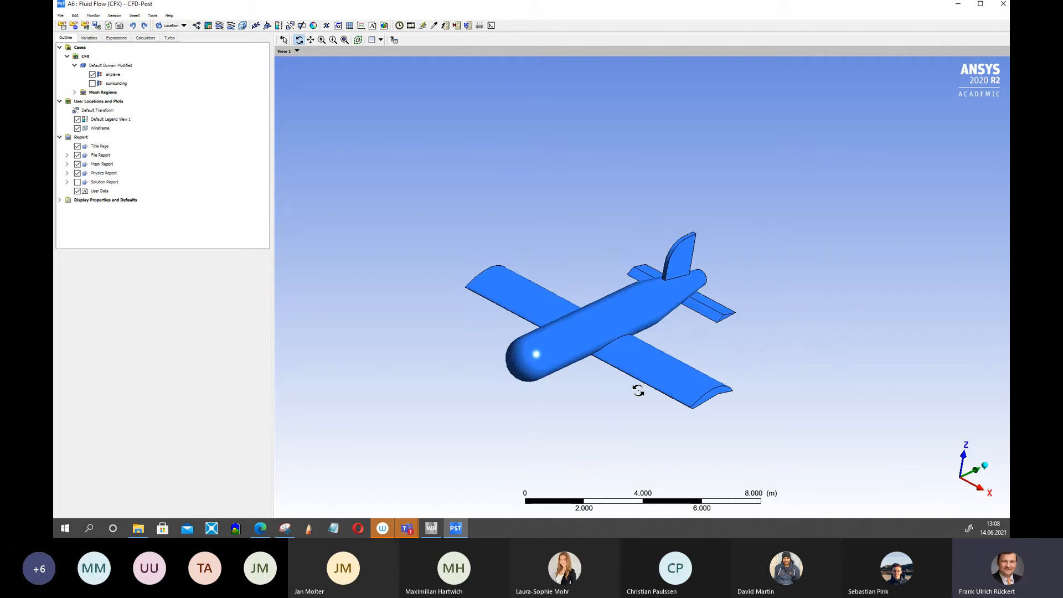
Insert a 3D streamline named Streamline 1 starting from the surrounding boundary and apply it.
left_click(219, 30)
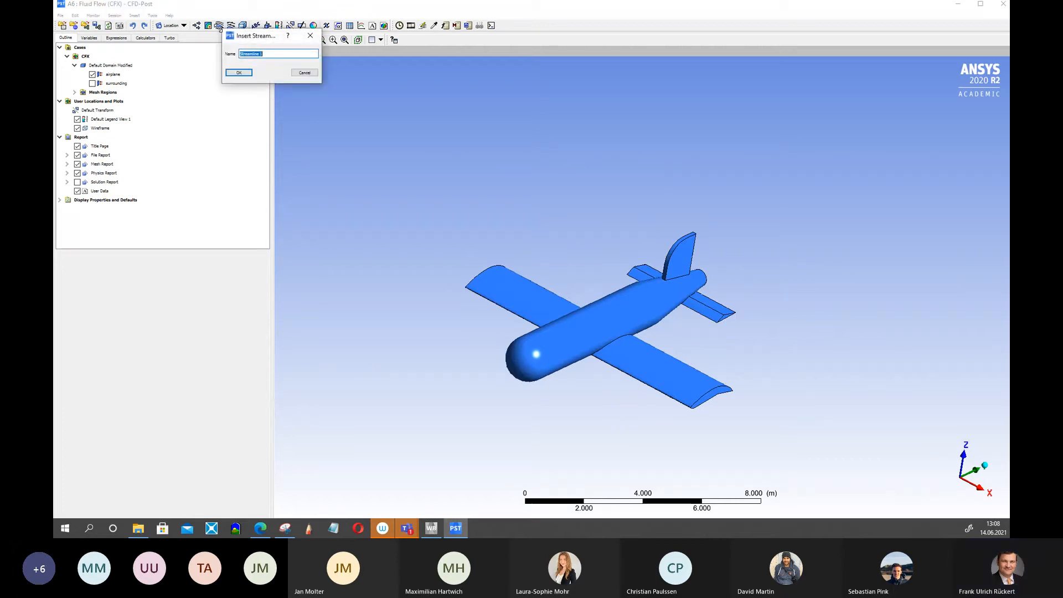
left_click(230, 76)
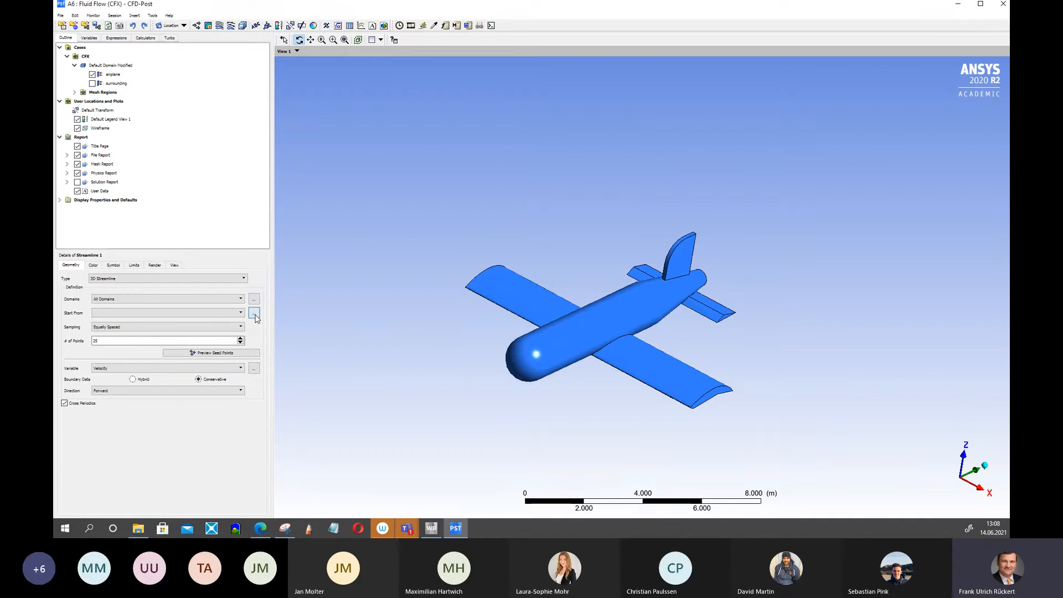
left_click(255, 314)
left_click(516, 151)
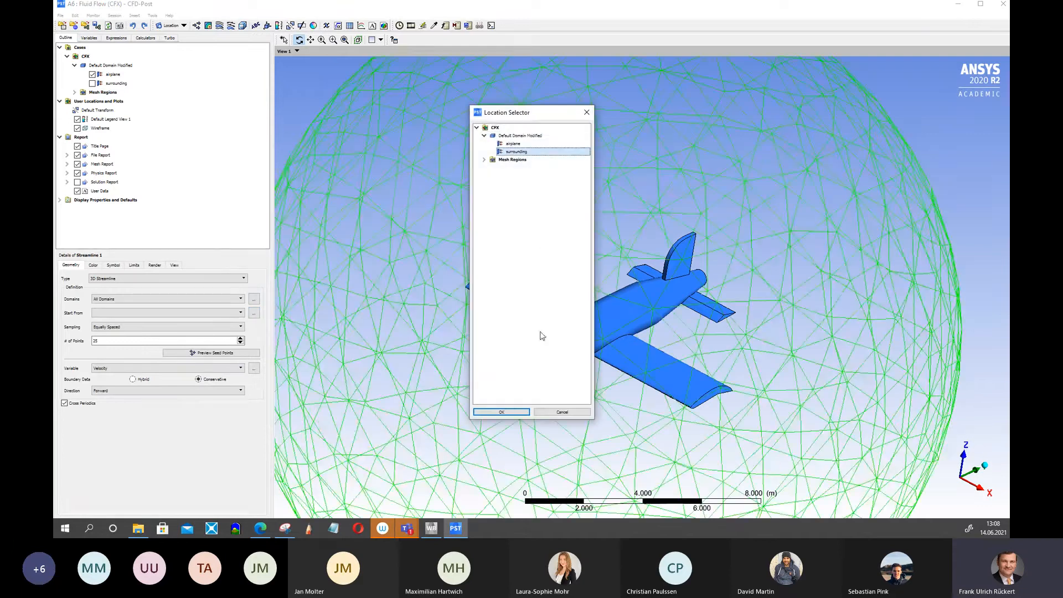
left_click(501, 412)
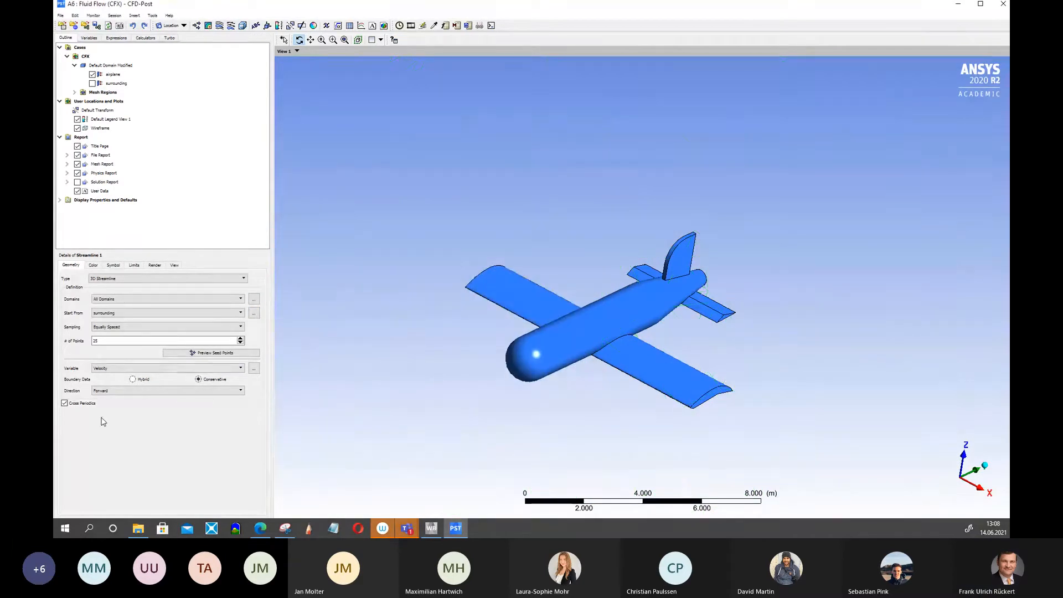
double_click(410, 7)
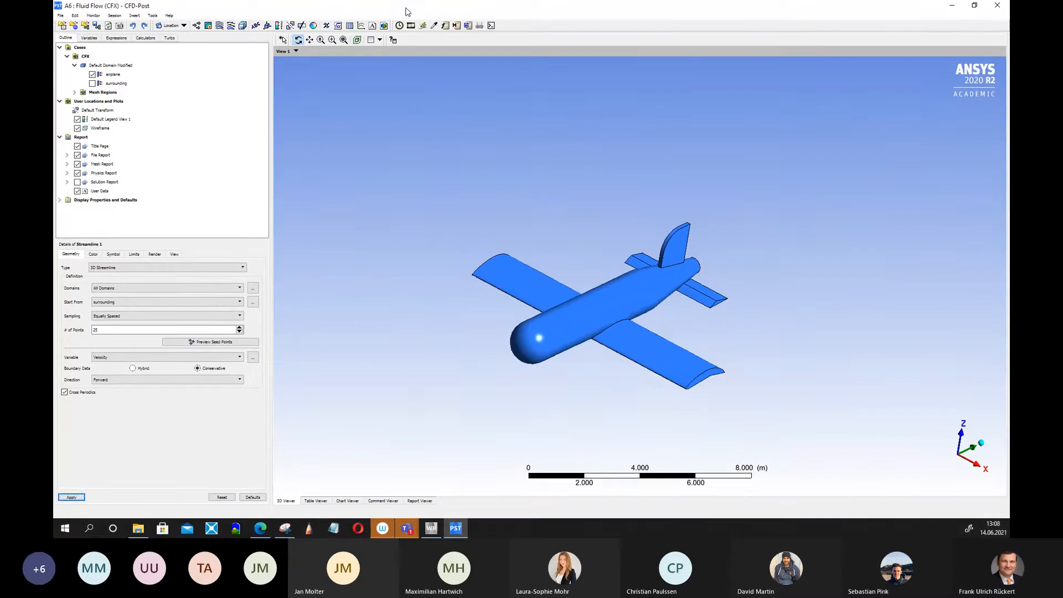
left_click(72, 497)
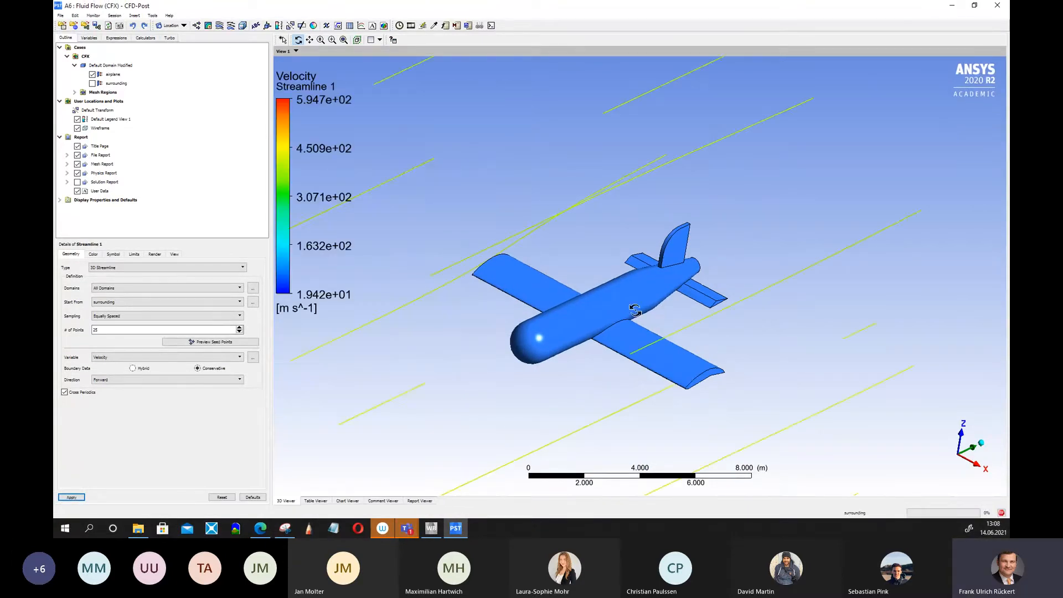
Increase the streamline's number of points to 200 and then 300, applying each change.
left_click_drag(627, 331, 562, 289)
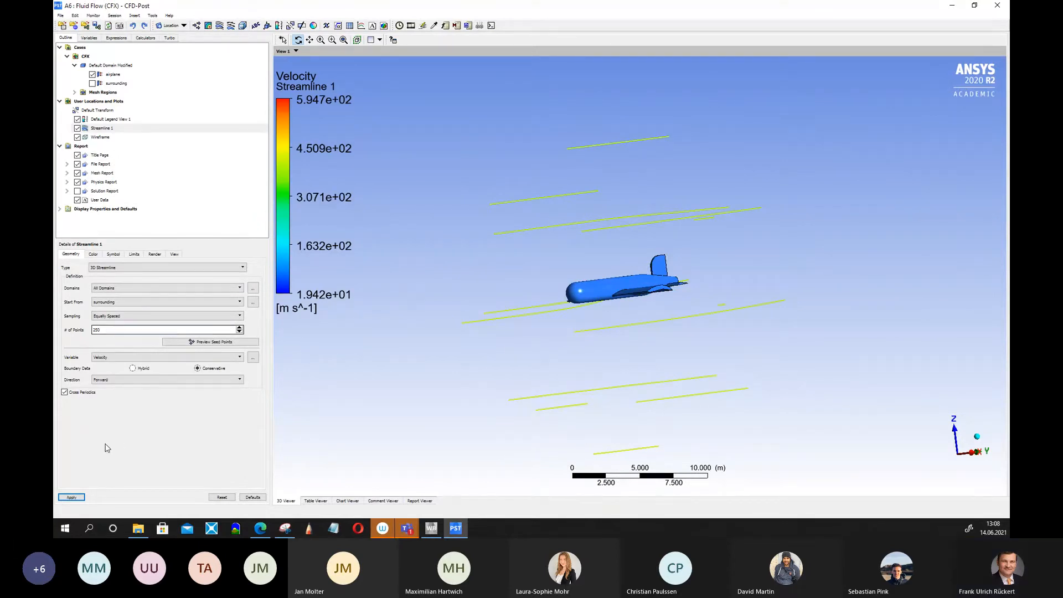
left_click(73, 497)
left_click_drag(645, 318, 802, 328)
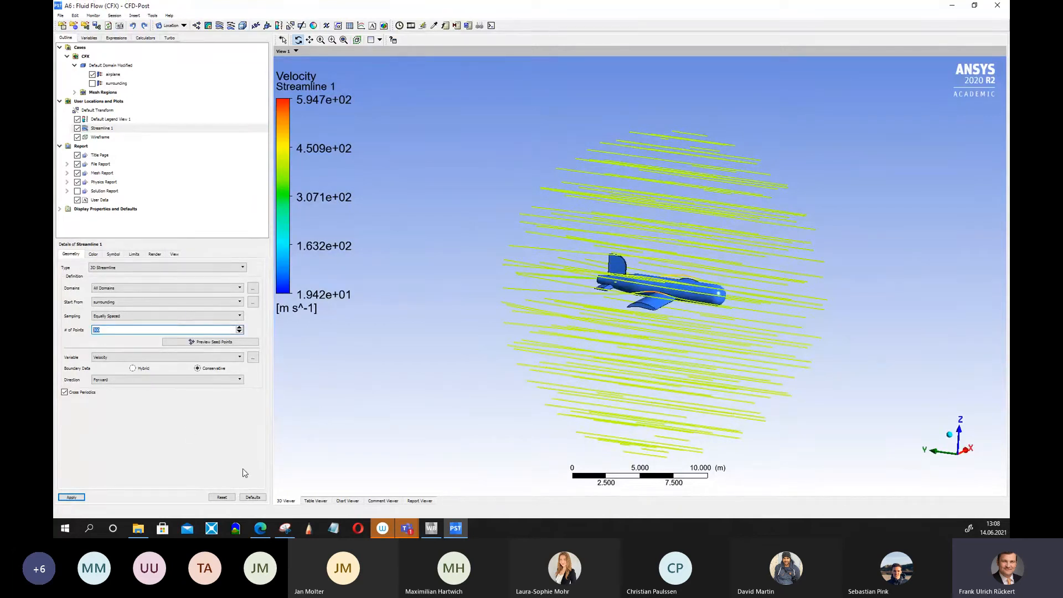
left_click(71, 497)
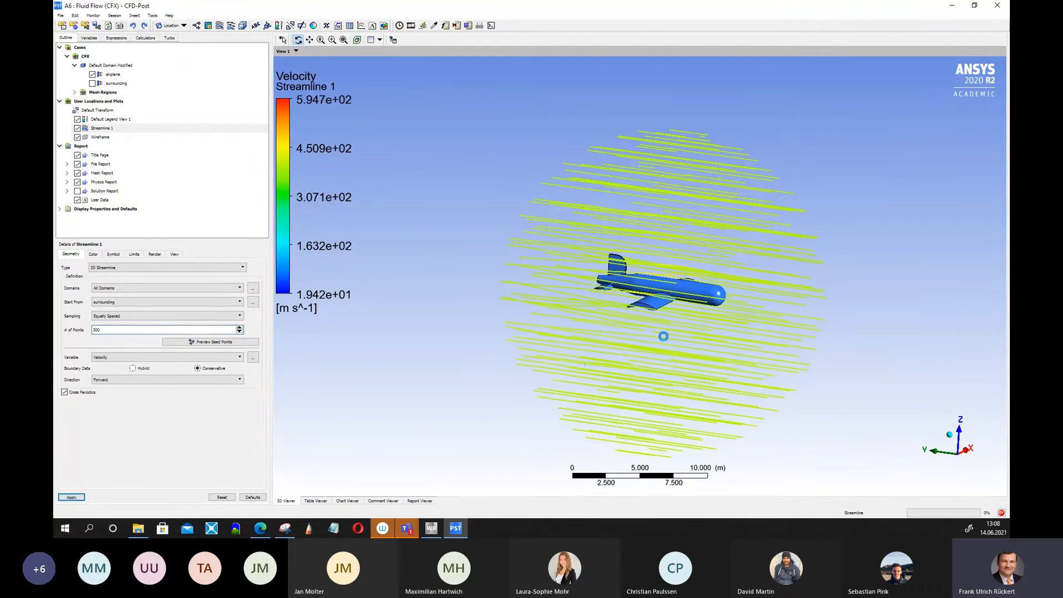
Hide the streamline plot after inspecting it around the airplane.
scroll(663, 336, "up", 5)
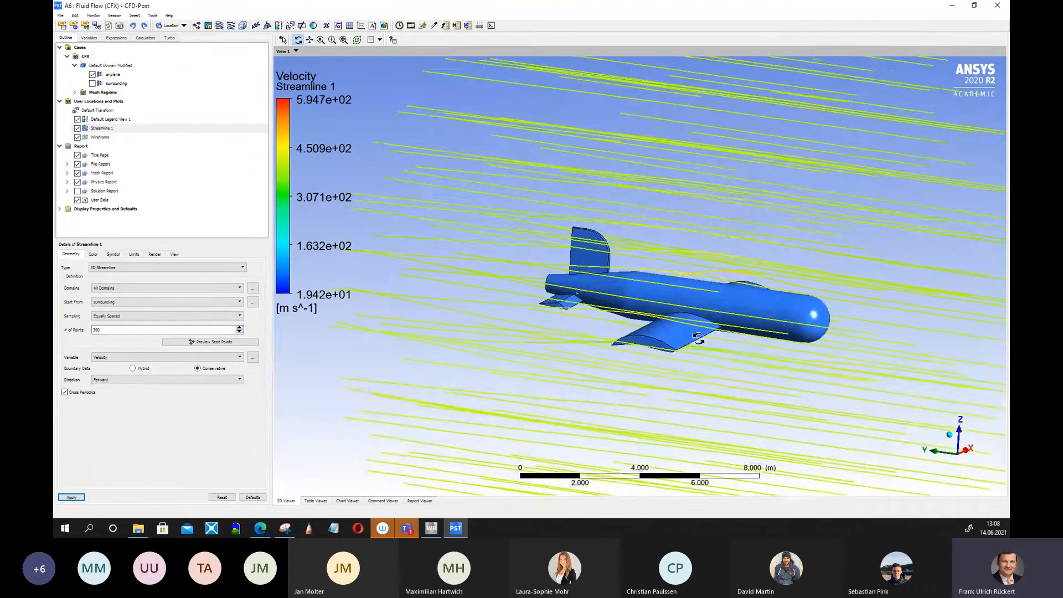
left_click_drag(698, 338, 651, 325)
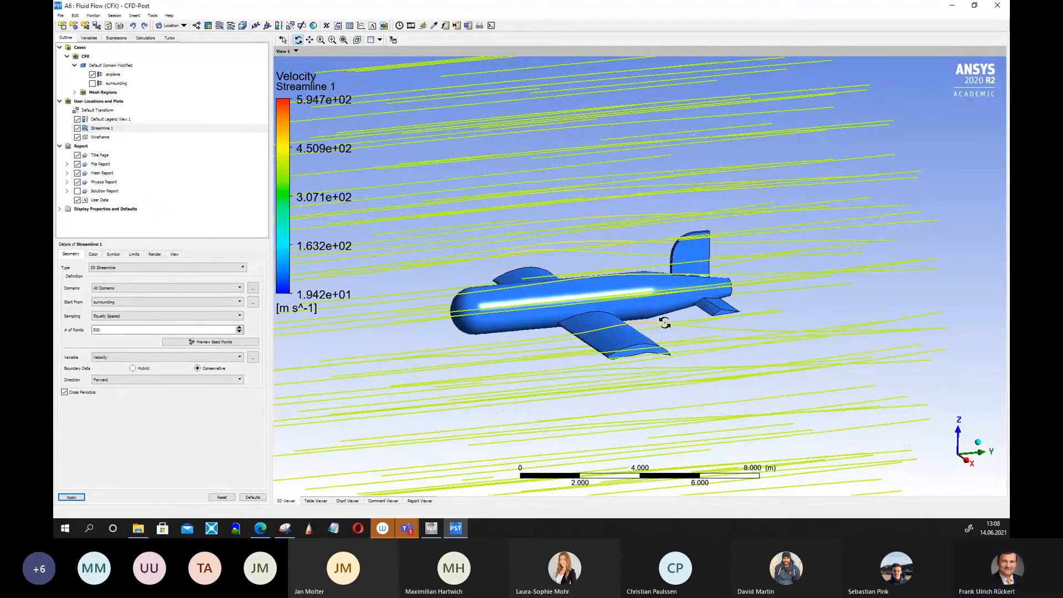
left_click_drag(636, 373, 655, 425)
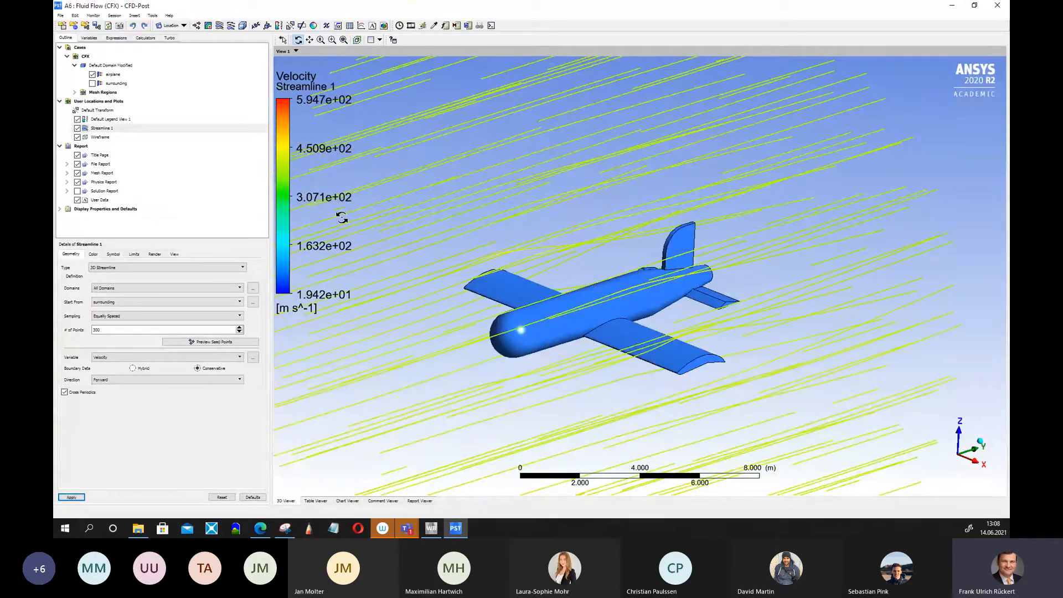
left_click(78, 129)
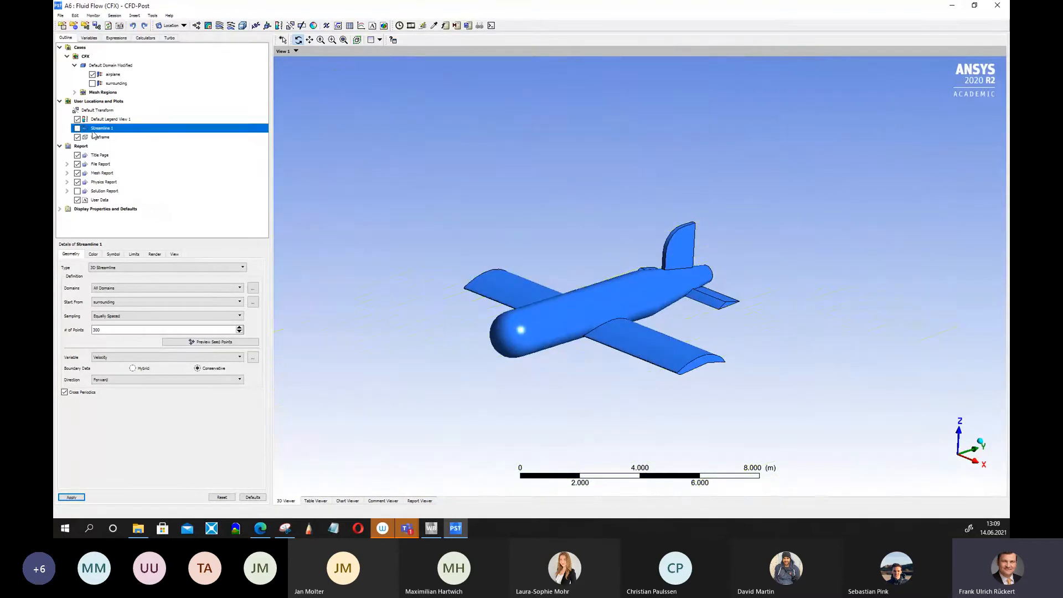
Color the airplane surface by Pressure with a Local range and Conservative boundary data, and apply.
left_click(113, 75)
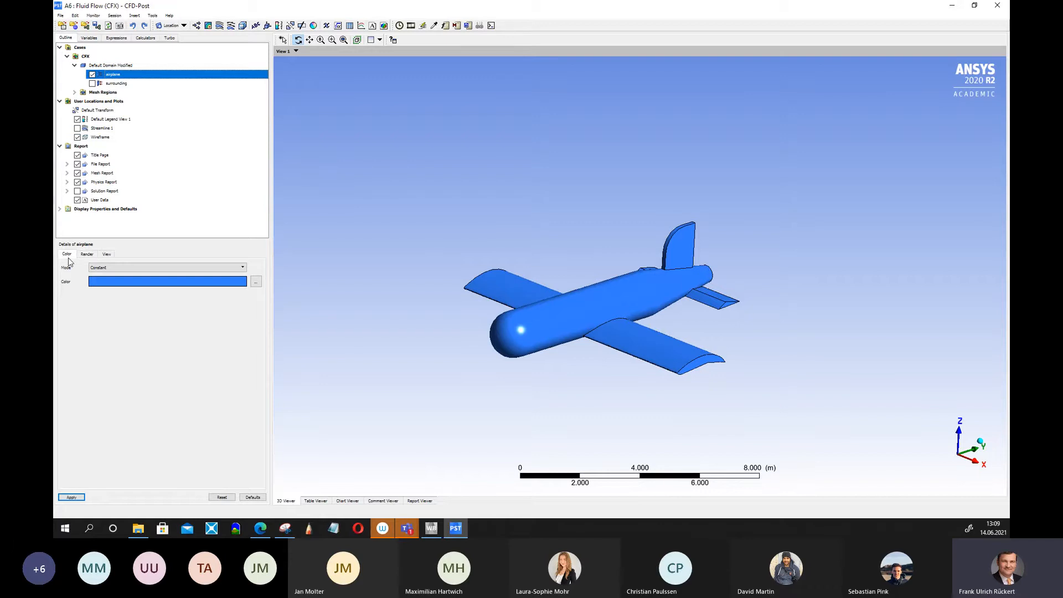
left_click(117, 268)
left_click(111, 280)
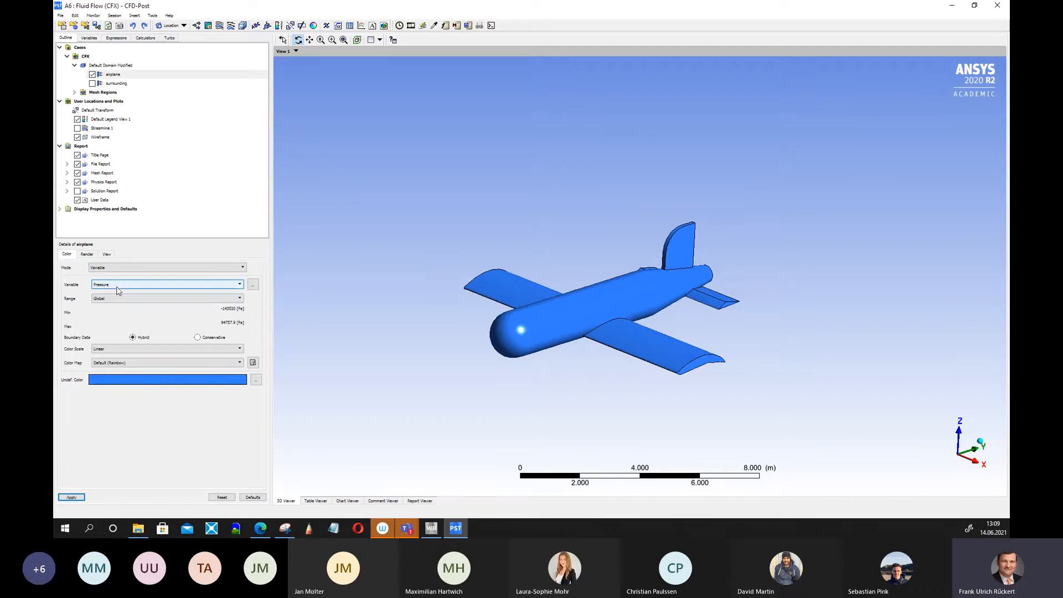
left_click(114, 300)
left_click(115, 312)
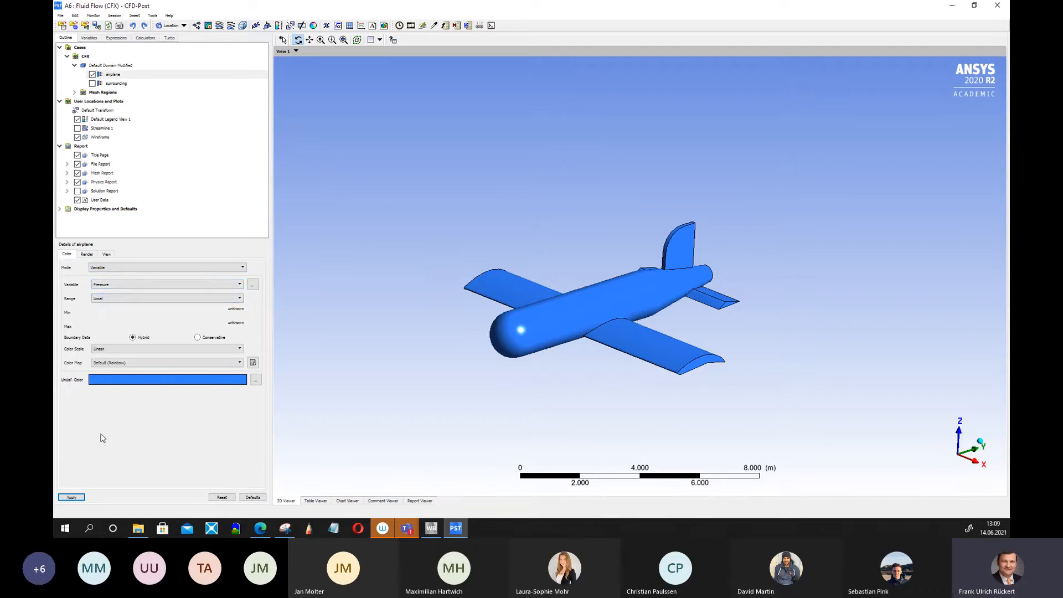
left_click(198, 337)
left_click(71, 497)
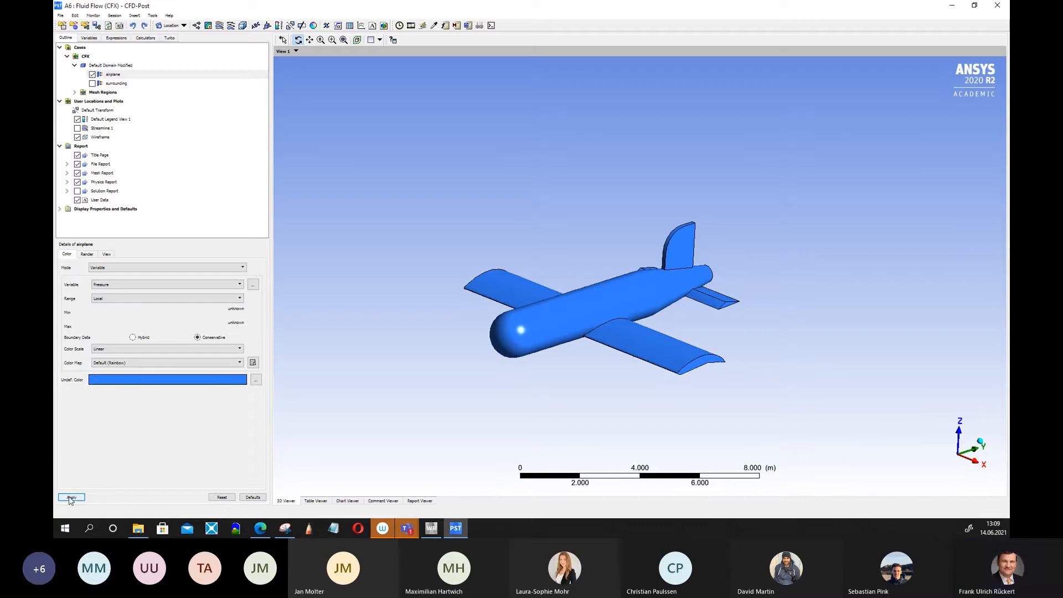
Rotate the view to examine the pressure distribution on the airplane.
left_click_drag(523, 394, 533, 374)
left_click_drag(477, 342, 872, 302)
left_click_drag(869, 325, 859, 395)
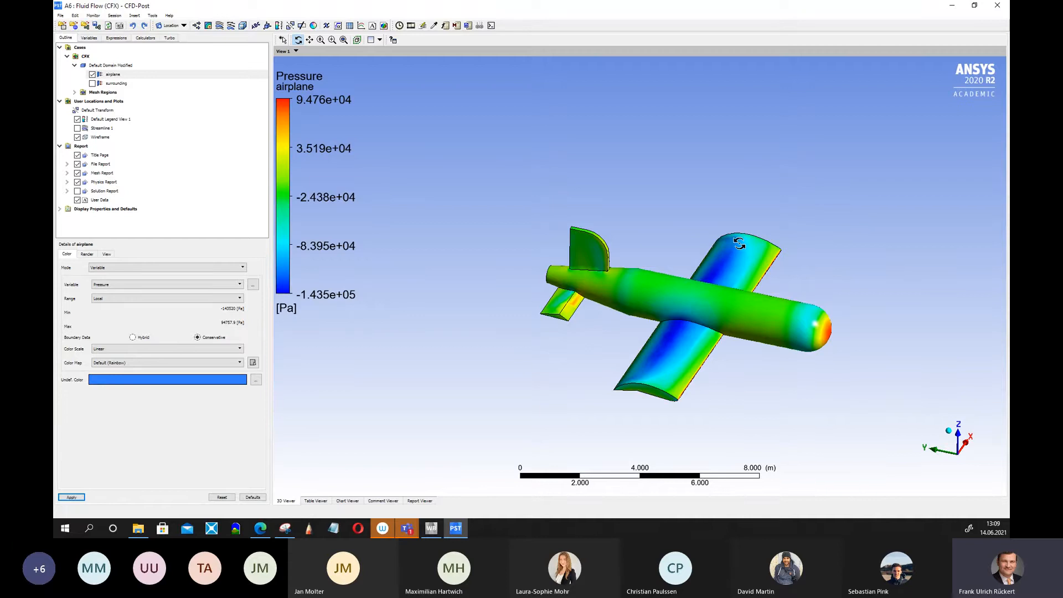
left_click_drag(726, 325, 751, 325)
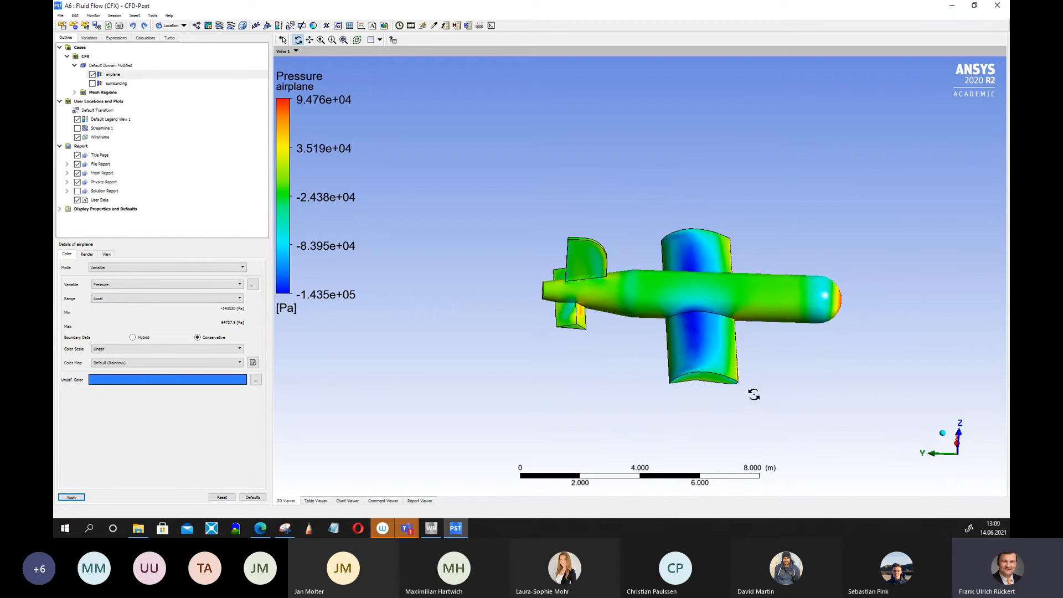
Insert a new vector plot and set its location to the airplane surface.
left_click_drag(804, 418, 781, 226)
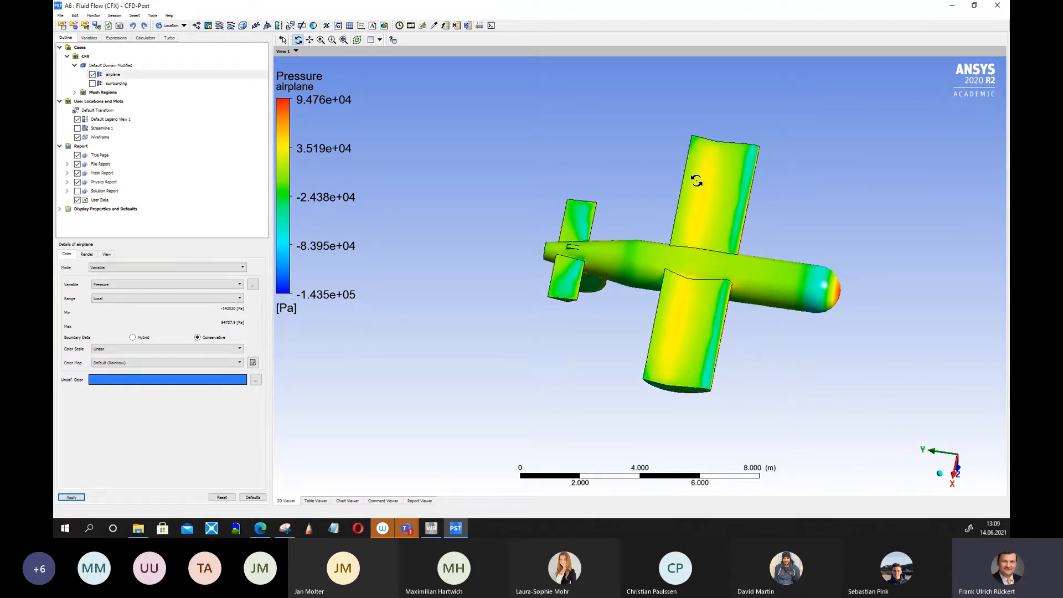
left_click_drag(705, 215, 725, 314)
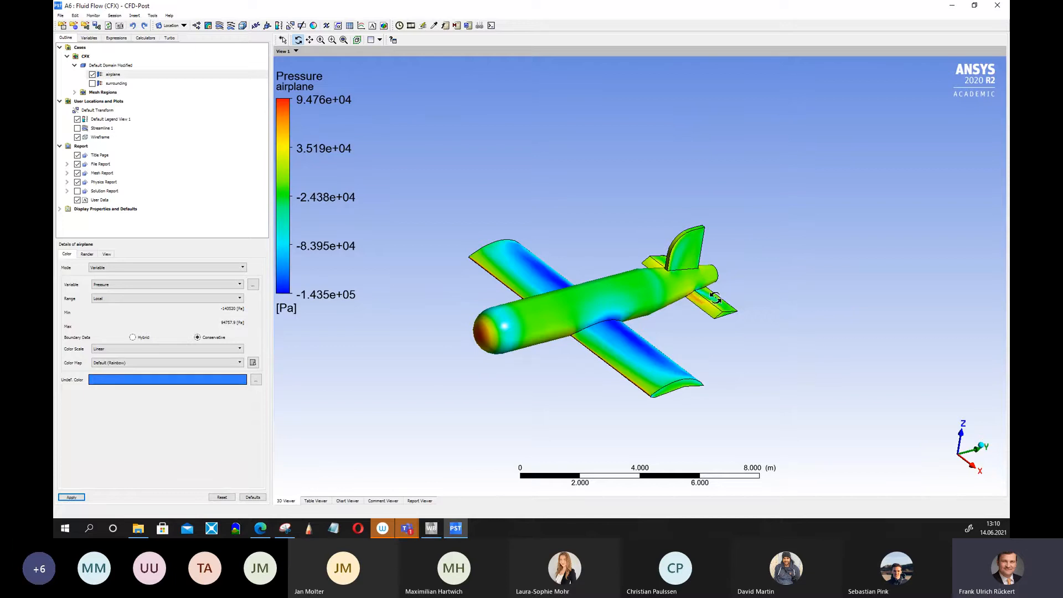
left_click_drag(757, 358, 856, 344)
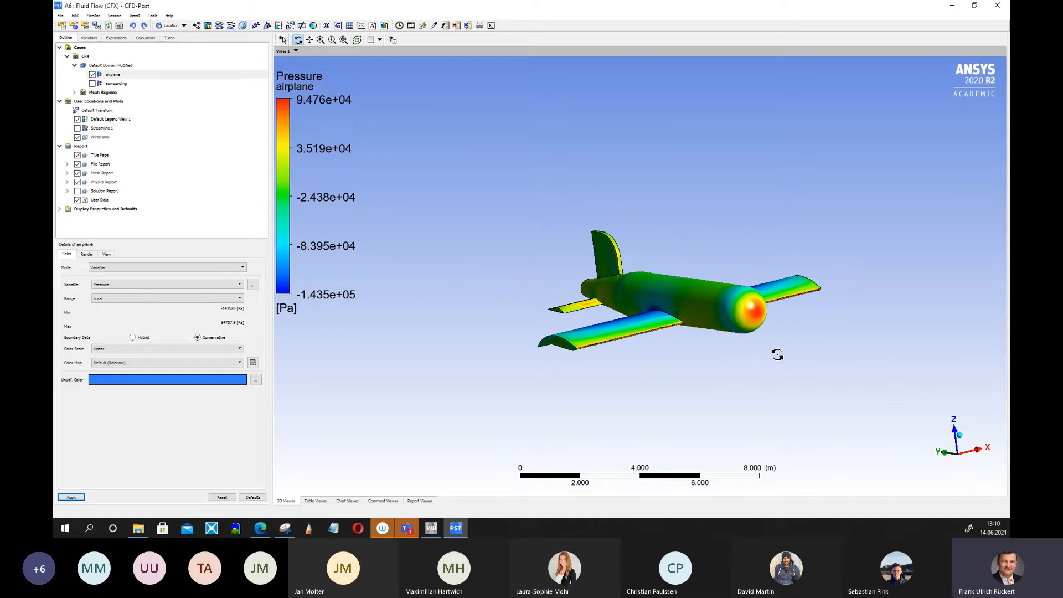
left_click_drag(732, 236, 772, 282)
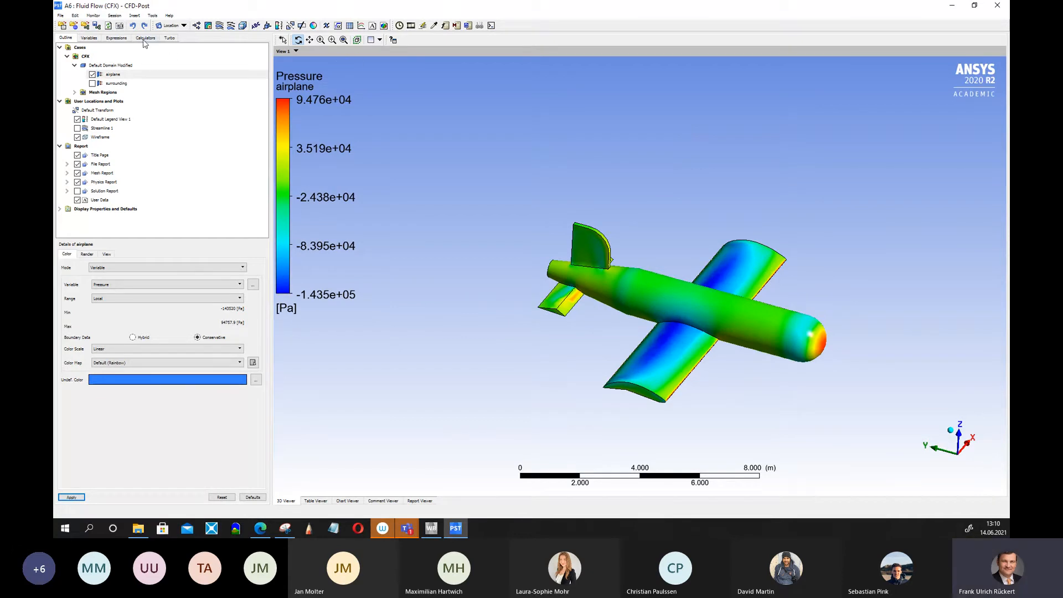
left_click(197, 26)
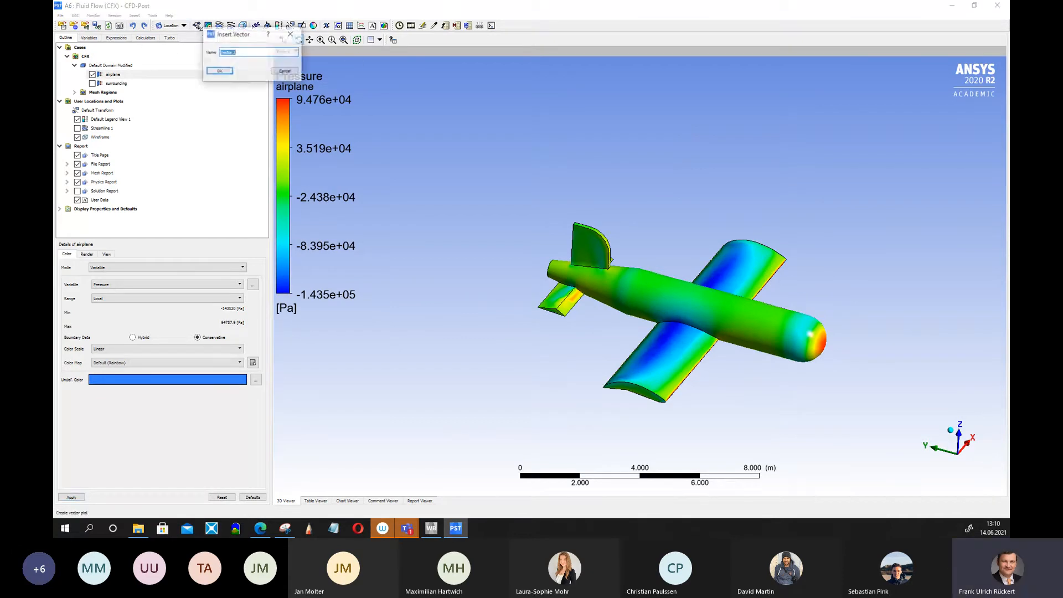
left_click(219, 72)
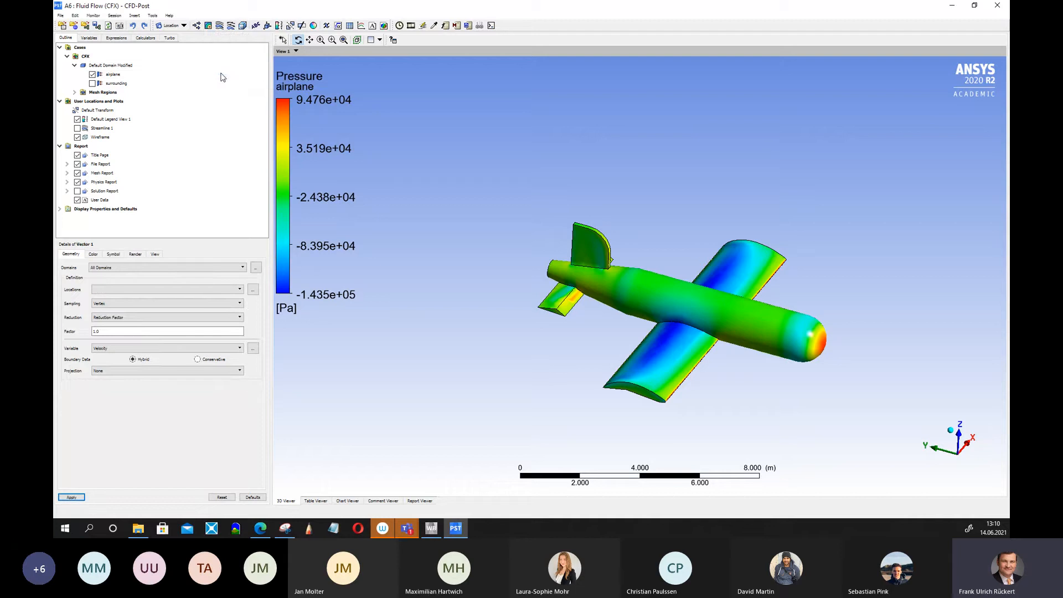
left_click(253, 290)
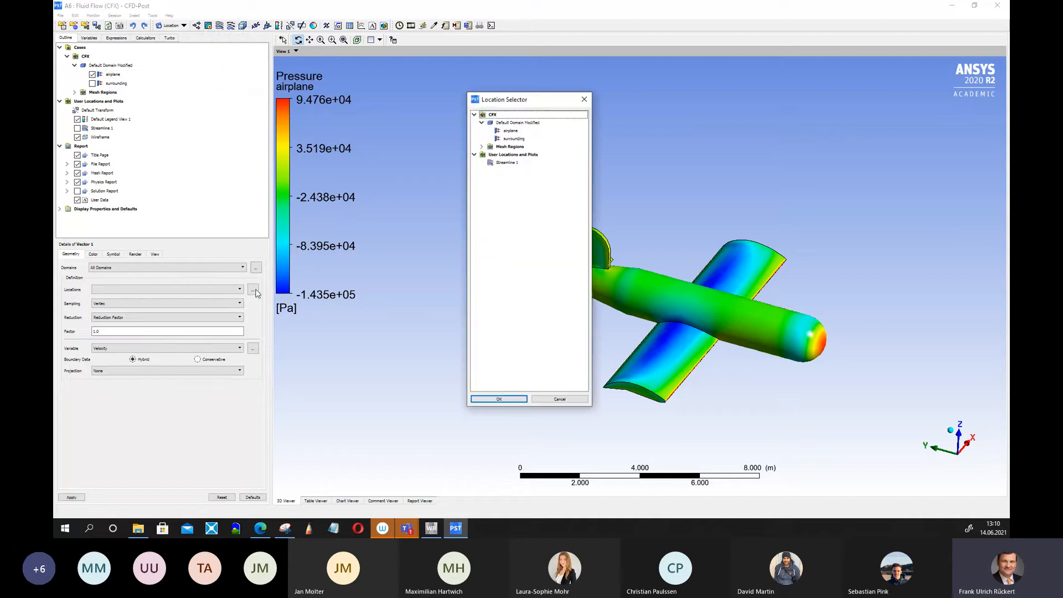
left_click(513, 132)
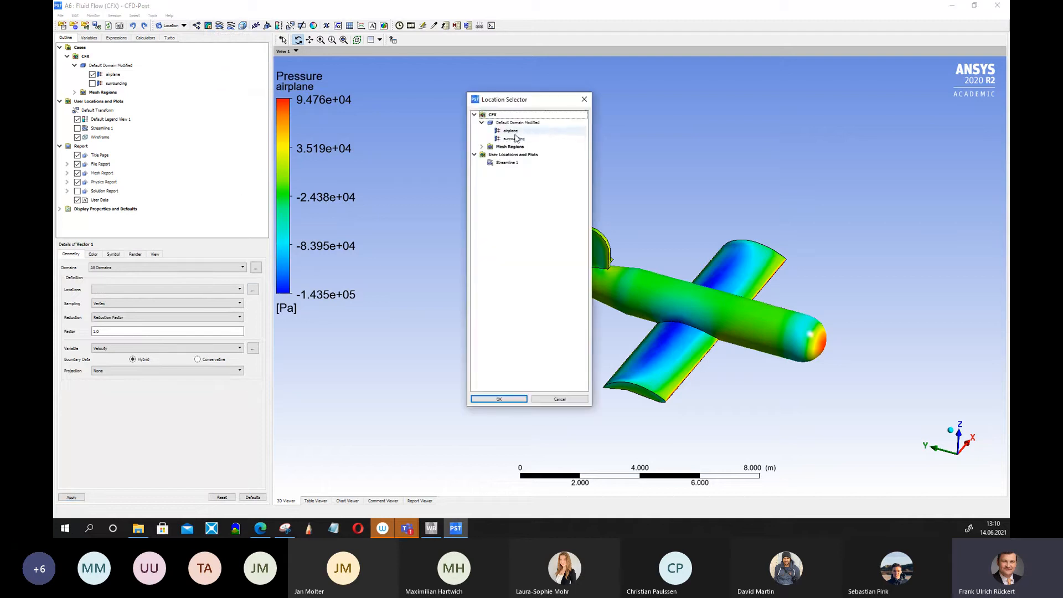
left_click(509, 399)
Set the vector plot's variable to Force and apply it.
scroll(742, 348, "down", 1)
scroll(735, 339, "up", 4)
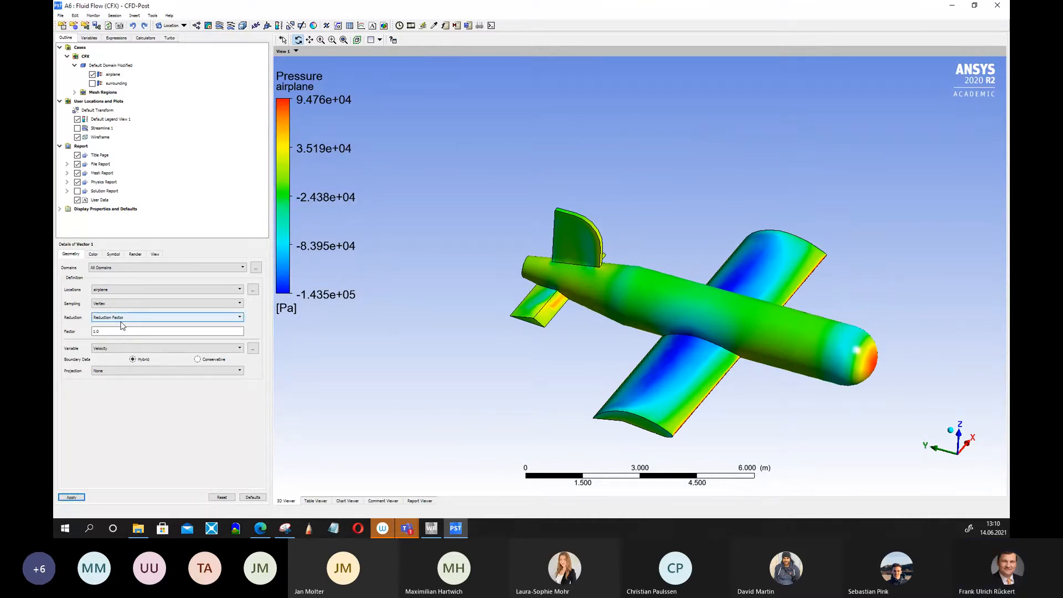
left_click(119, 348)
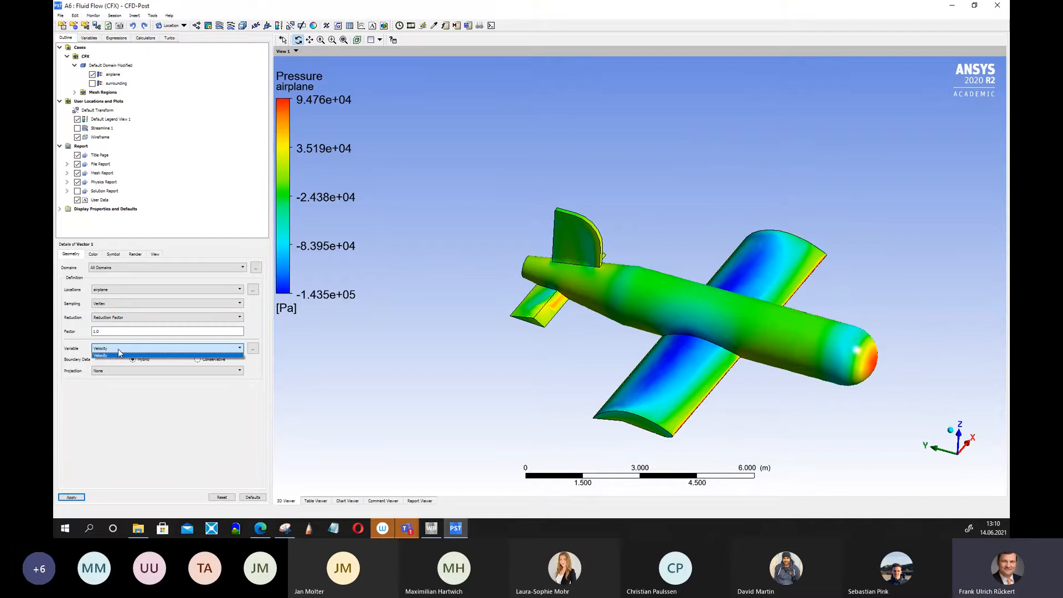
left_click(253, 348)
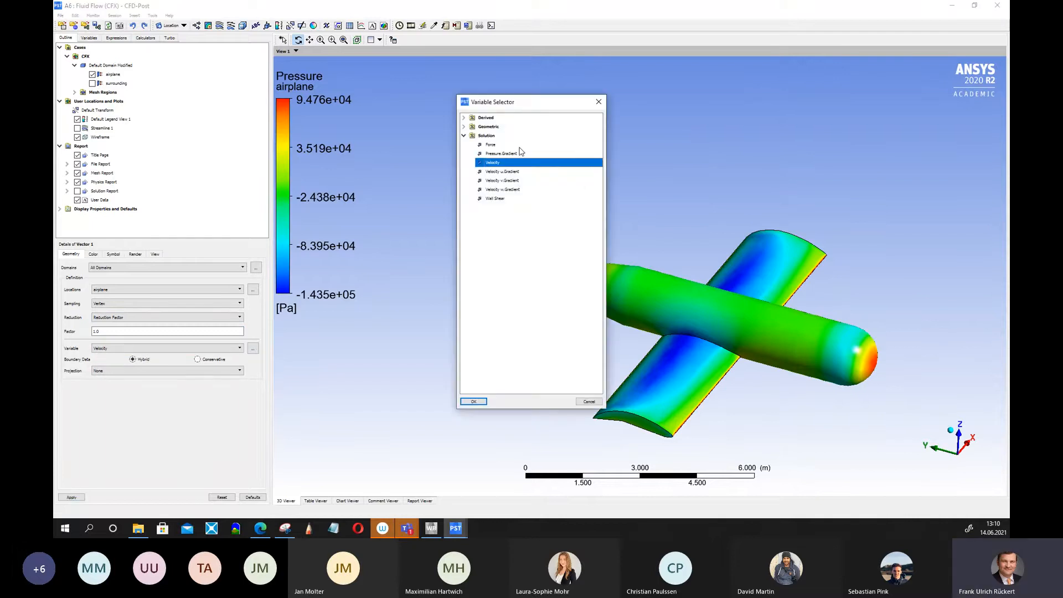
left_click(491, 144)
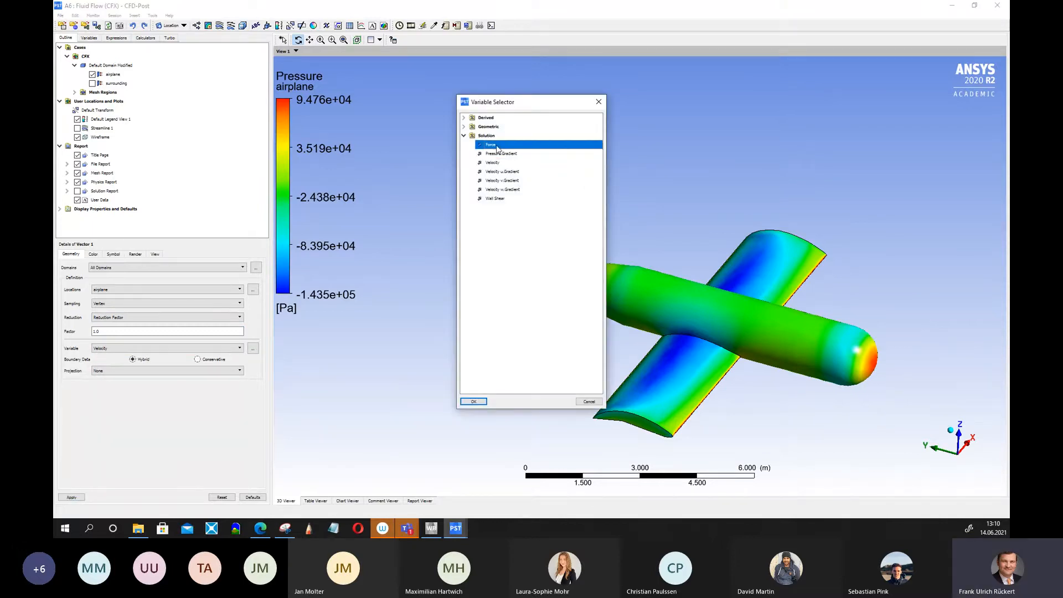
left_click(474, 400)
left_click(72, 497)
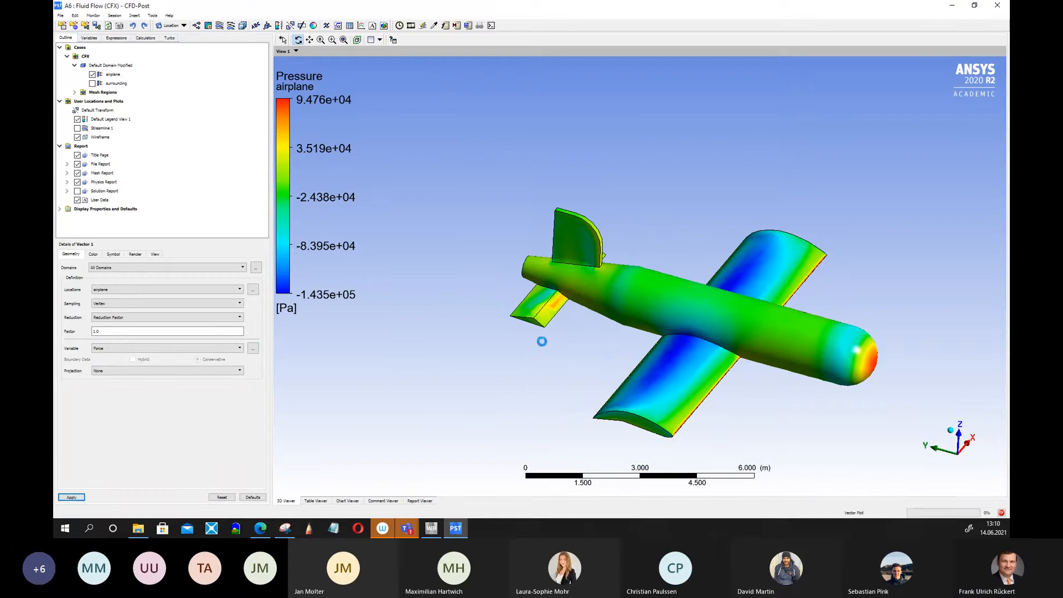
Rotate, pan and zoom the view to examine the force vectors around the airplane.
left_click_drag(543, 349, 493, 304)
left_click_drag(517, 342, 357, 356)
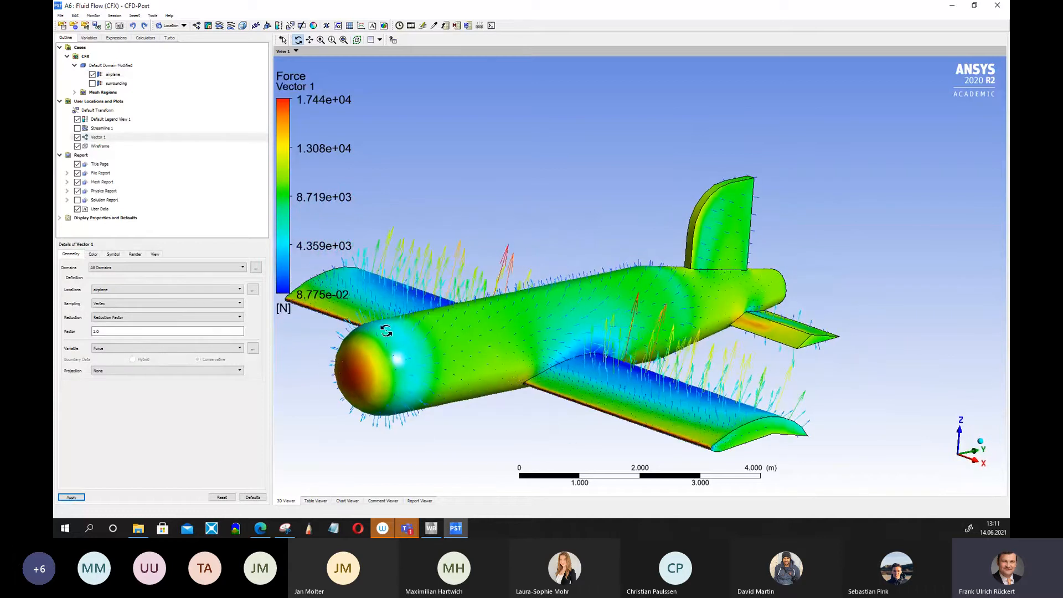
left_click_drag(536, 308, 669, 308)
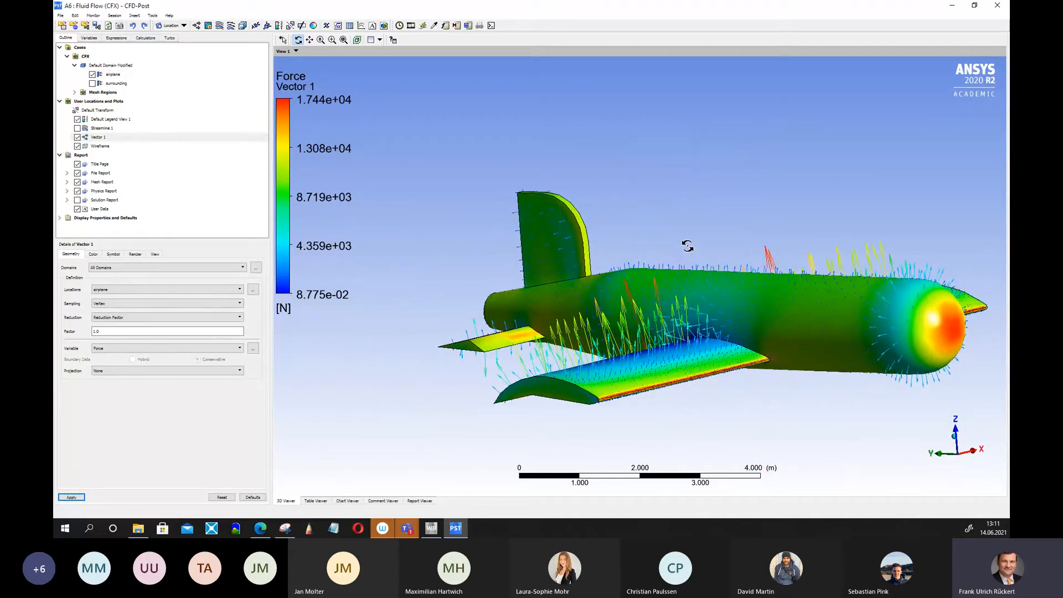
left_click_drag(723, 281, 811, 278)
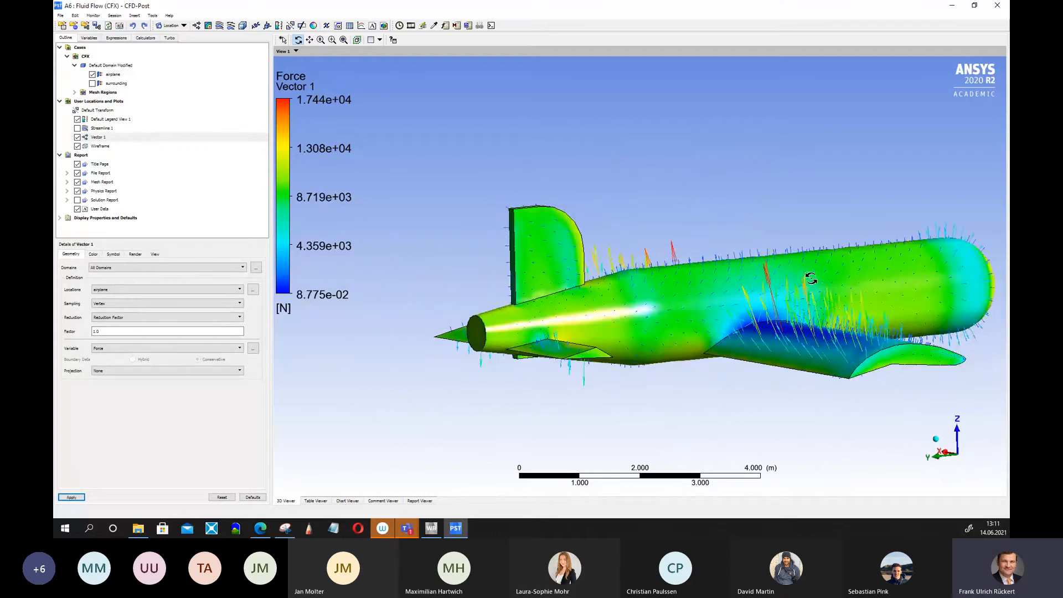
left_click_drag(574, 355, 787, 329)
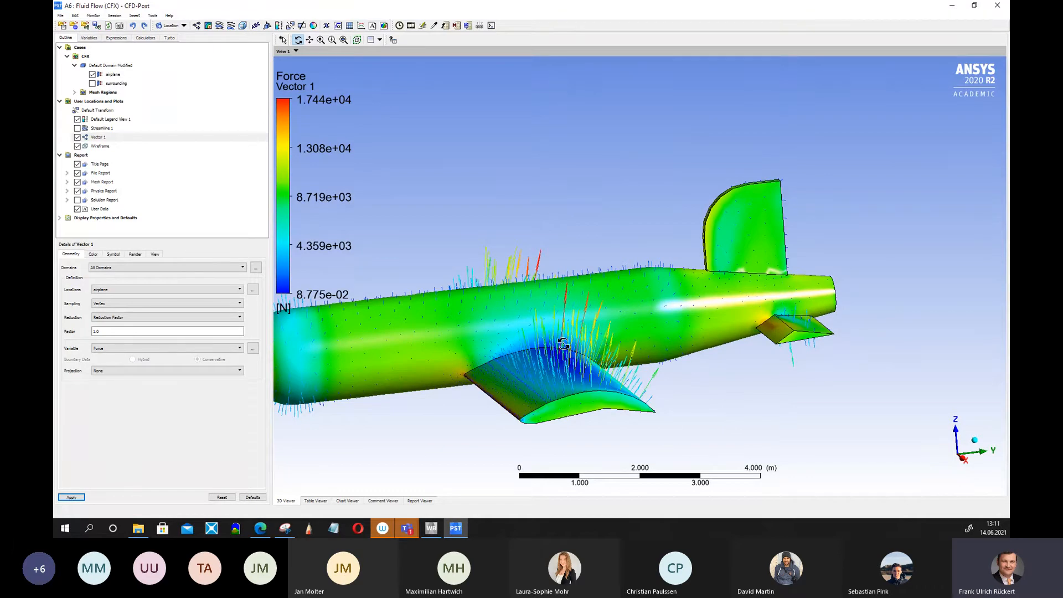
left_click_drag(537, 353, 627, 354)
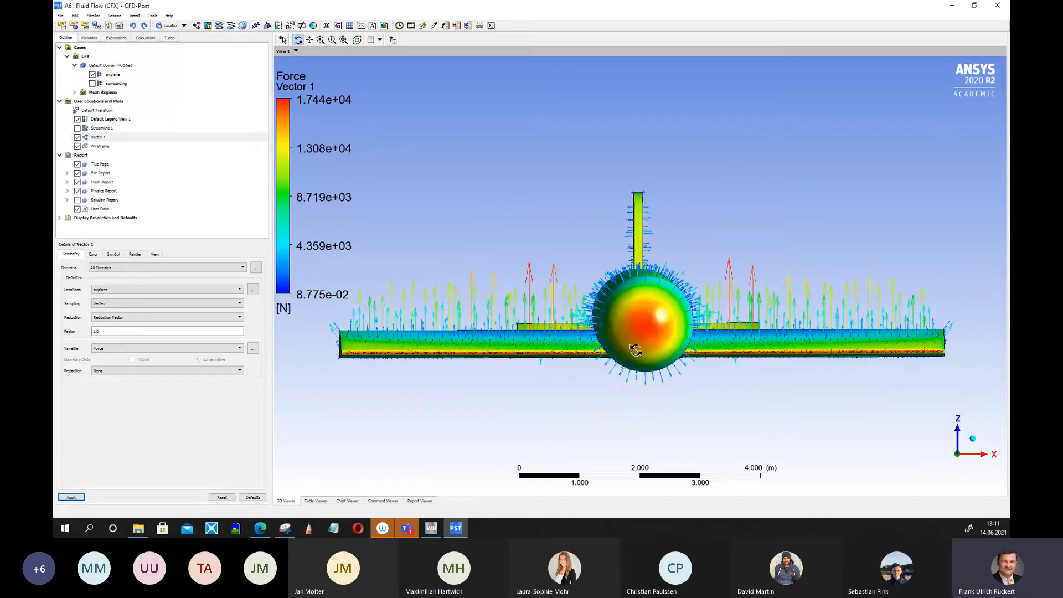
scroll(636, 349, "down", 2)
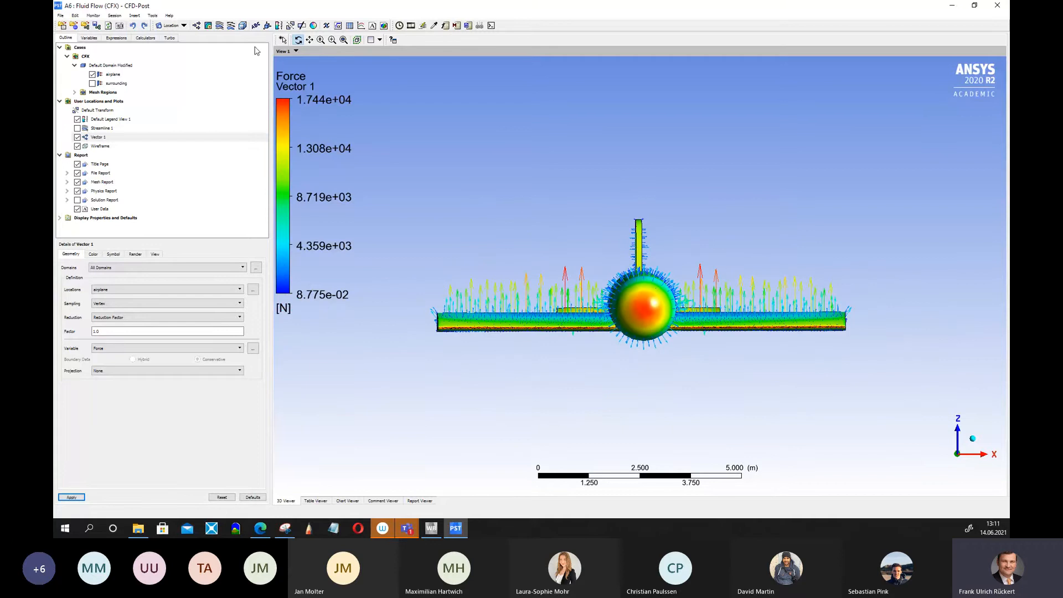
left_click(310, 39)
left_click_drag(736, 324, 681, 348)
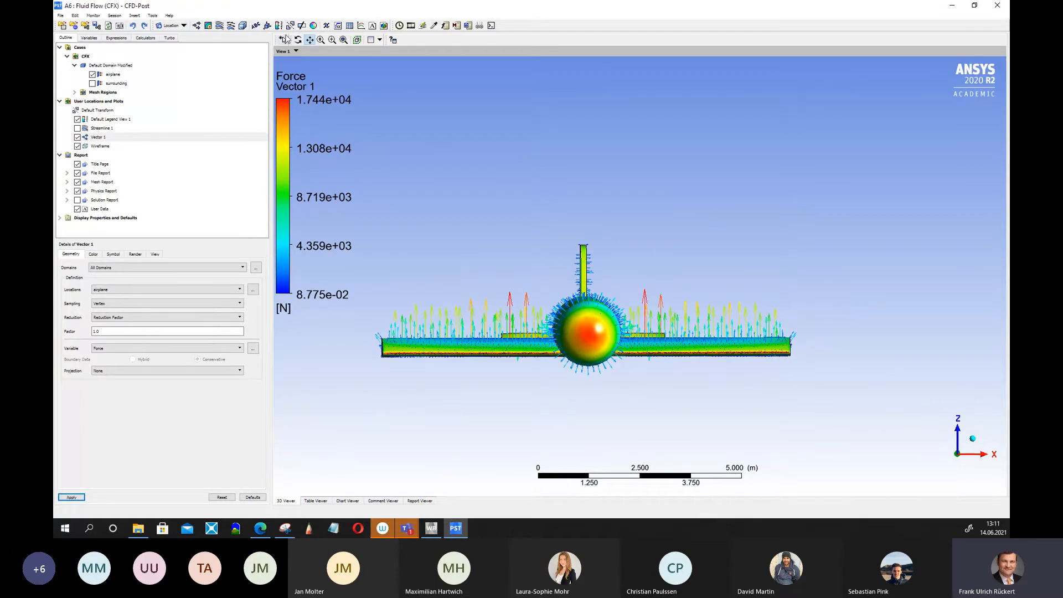
left_click(298, 40)
mouse_move(740, 294)
left_mouse_down()
mouse_move(755, 304)
mouse_move(733, 308)
mouse_move(764, 292)
mouse_move(740, 293)
left_mouse_up()
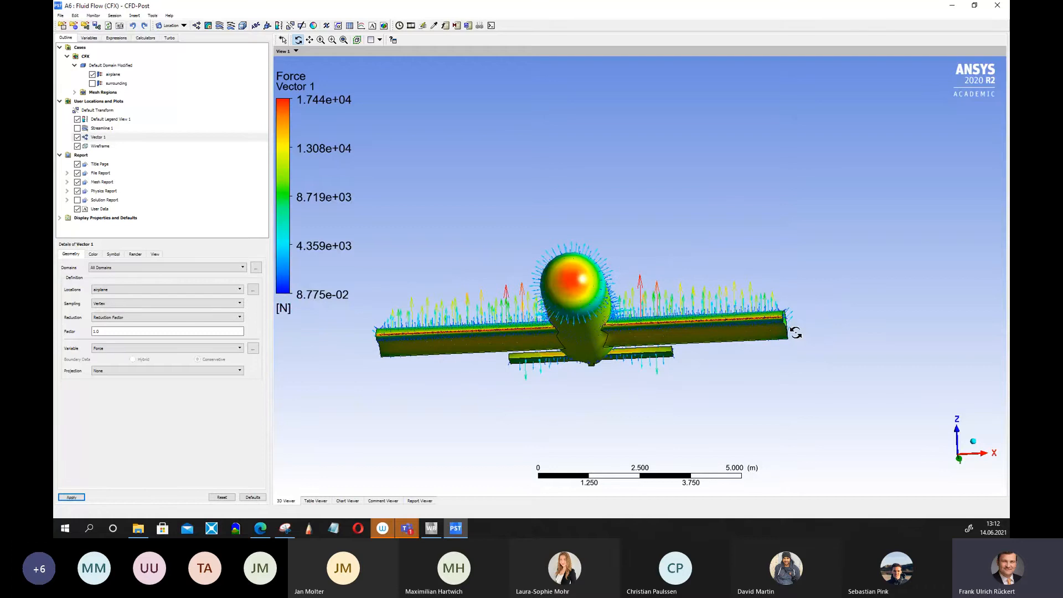
left_click_drag(676, 304, 602, 363)
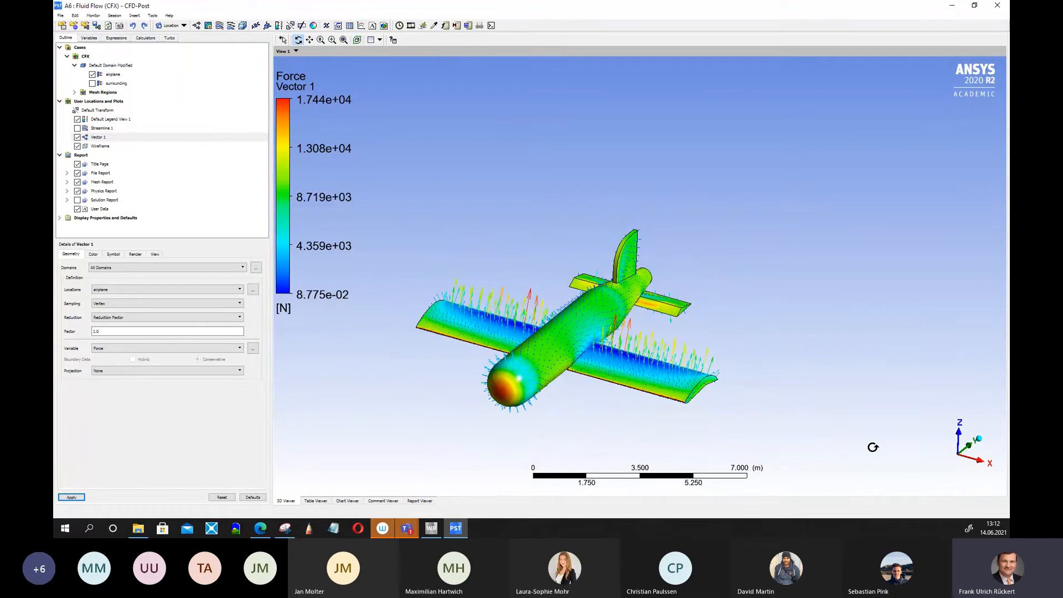
mouse_move(621, 403)
left_mouse_down()
mouse_move(631, 404)
mouse_move(539, 403)
mouse_move(613, 381)
mouse_move(471, 344)
mouse_move(679, 354)
mouse_move(677, 381)
mouse_move(671, 350)
mouse_move(517, 369)
mouse_move(505, 387)
mouse_move(498, 376)
mouse_move(512, 364)
mouse_move(663, 385)
mouse_move(617, 380)
mouse_move(614, 391)
left_mouse_up()
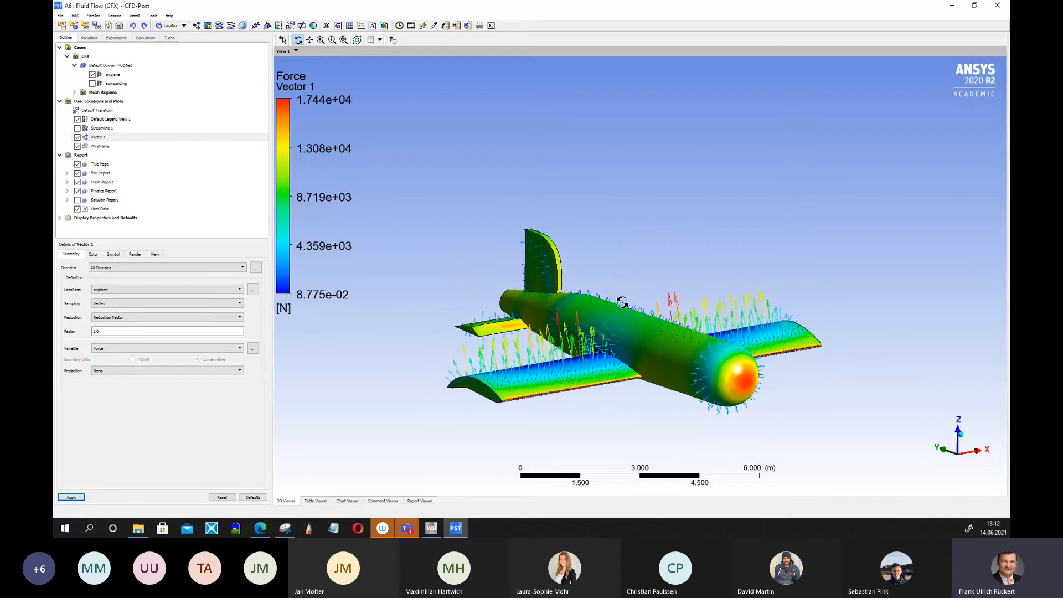
scroll(623, 310, "down", 1)
scroll(626, 326, "up", 5)
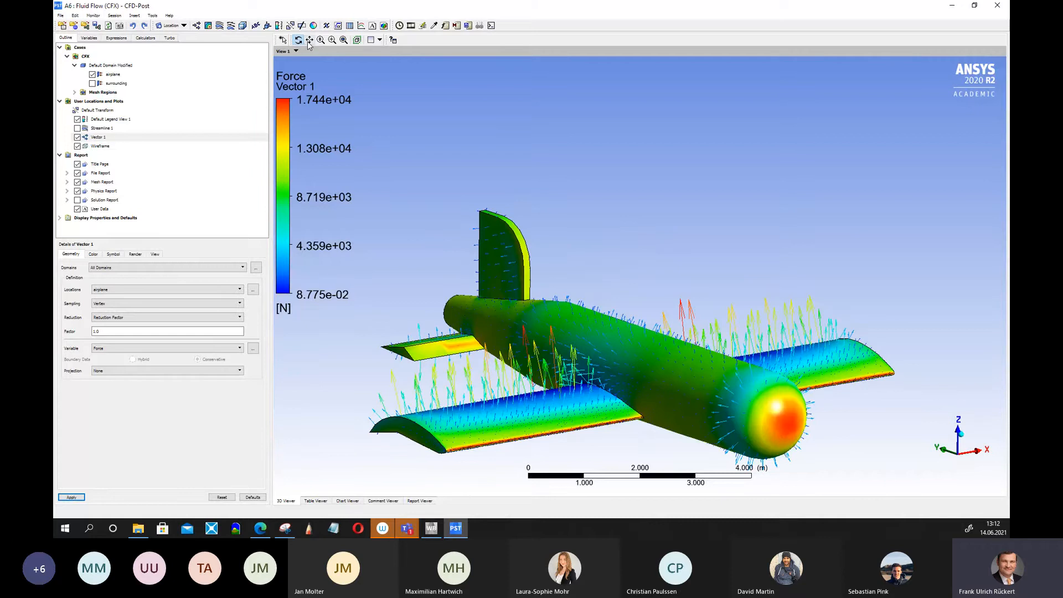
left_click_drag(573, 338, 571, 254)
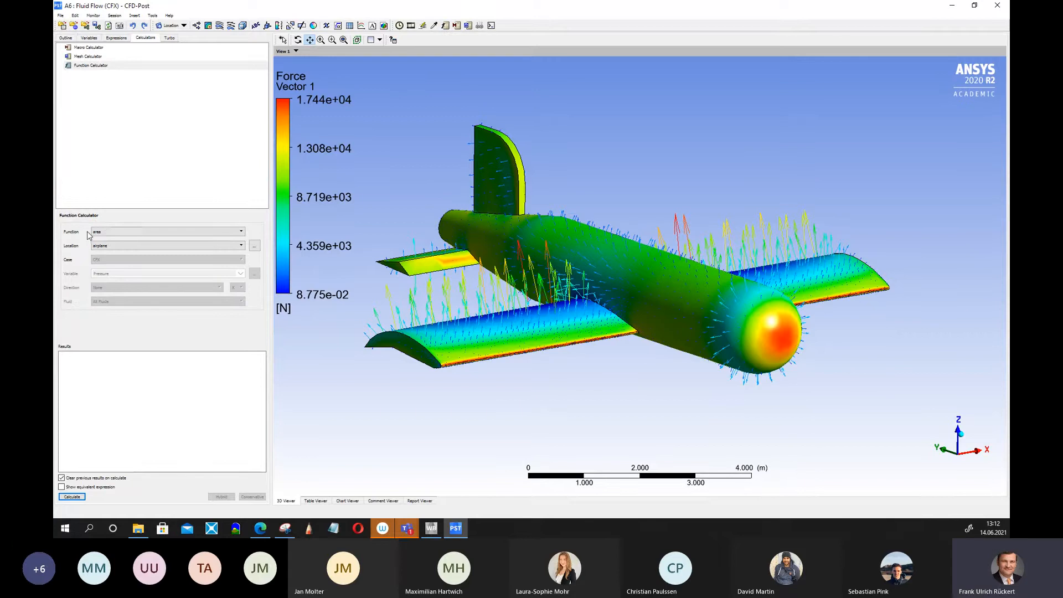
Calculate the force on the airplane in the global Z direction with the Function Calculator and select the result.
left_click(241, 232)
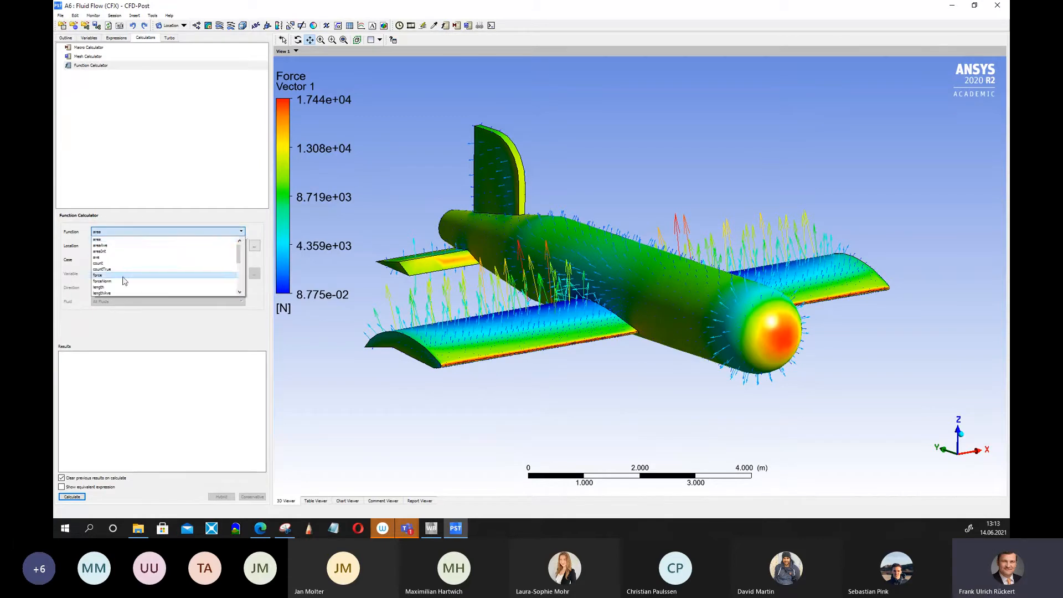
left_click(123, 277)
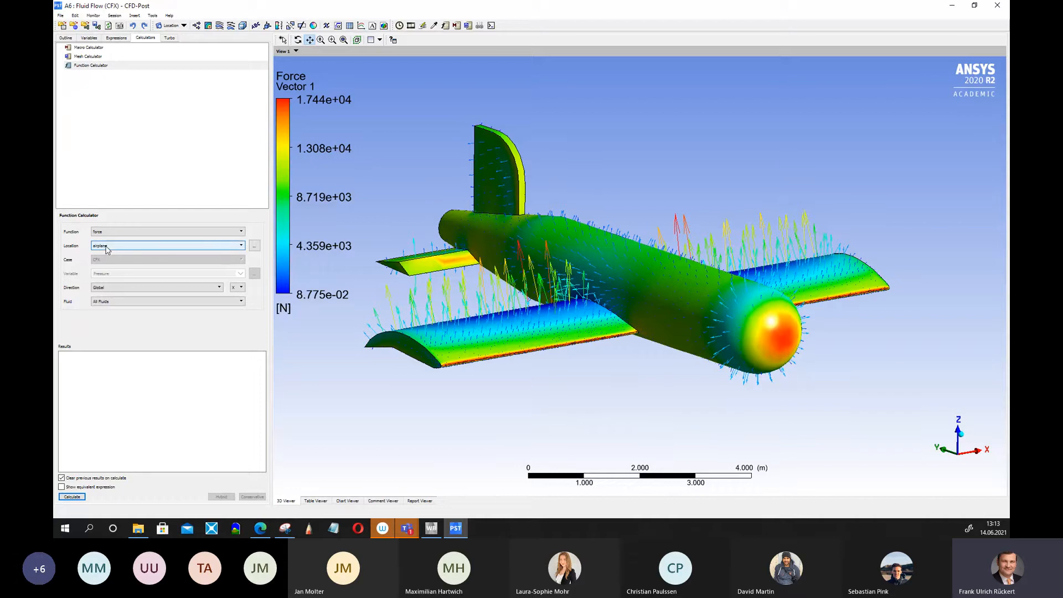
left_click(241, 289)
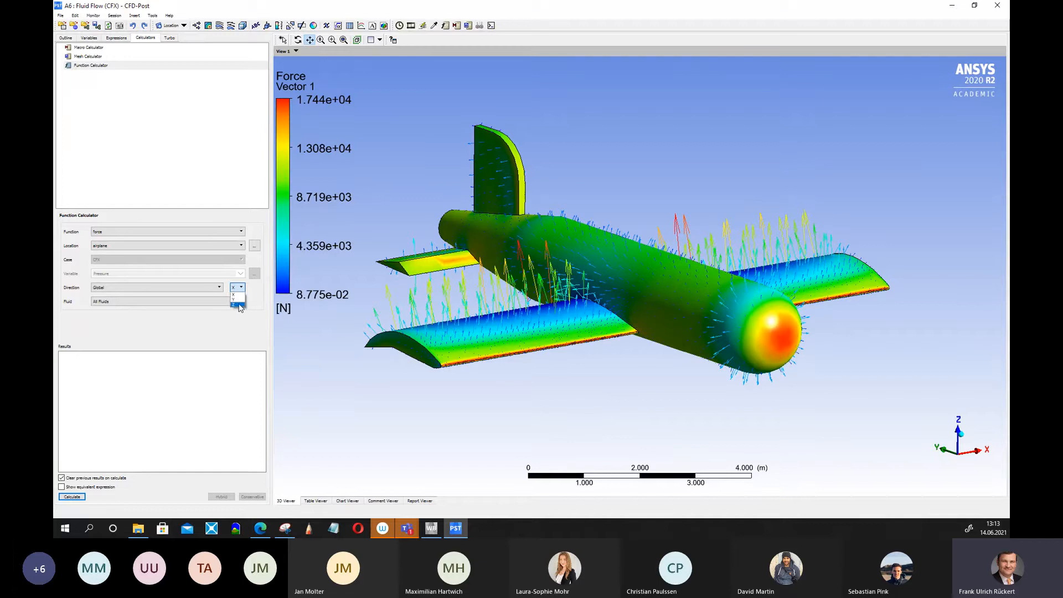
left_click(239, 305)
left_click(77, 497)
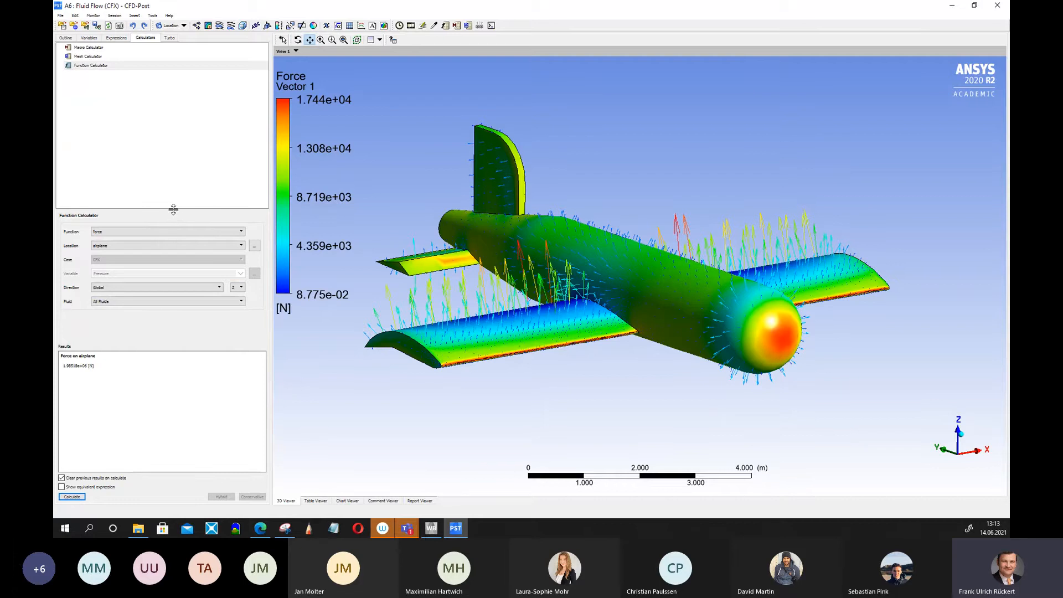
left_click_drag(173, 209, 171, 139)
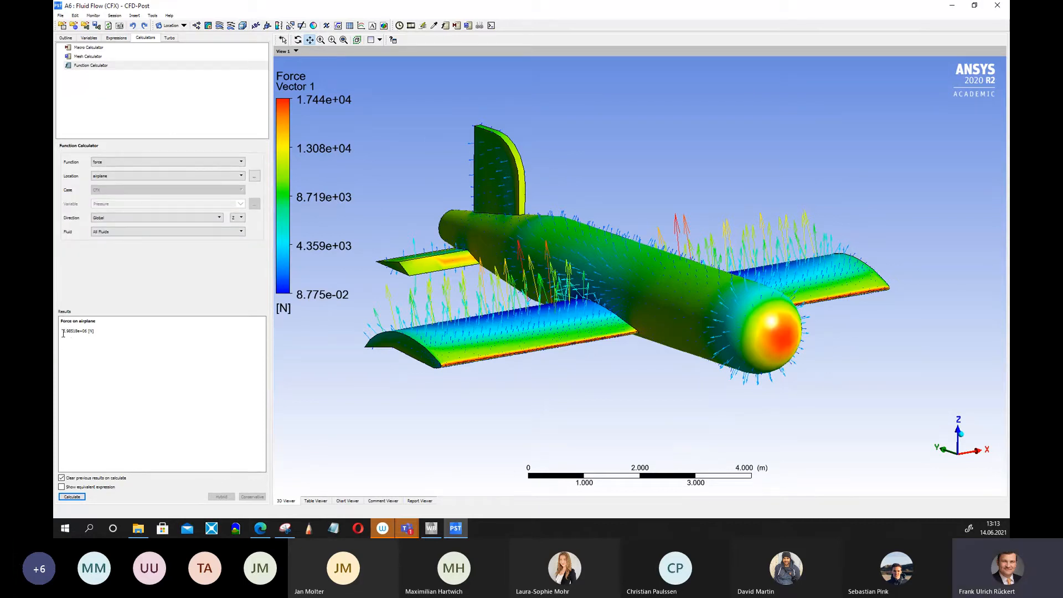
left_click_drag(62, 331, 72, 333)
left_click(84, 350)
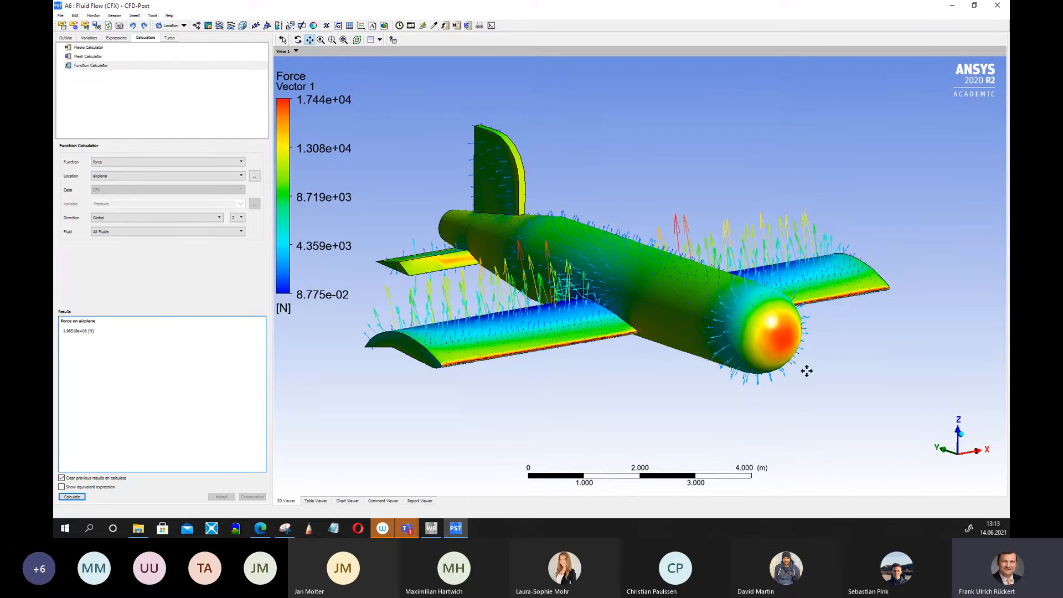
Keep previous results and calculate the force on the airplane in the global Y direction, then select the new result.
left_click_drag(692, 382, 743, 334)
left_click_drag(769, 370, 733, 380)
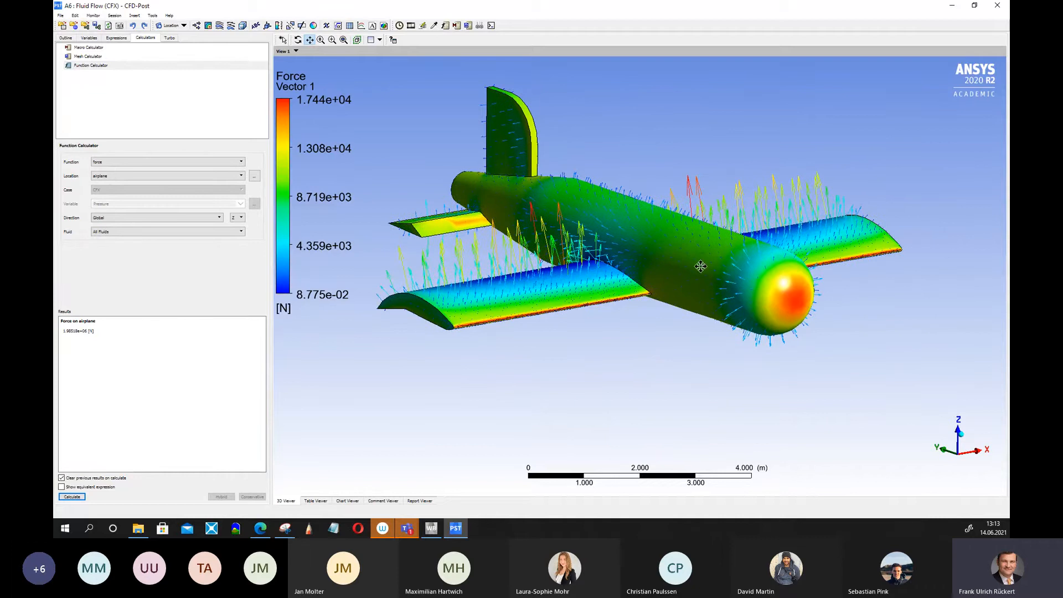
scroll(695, 332, "down", 10)
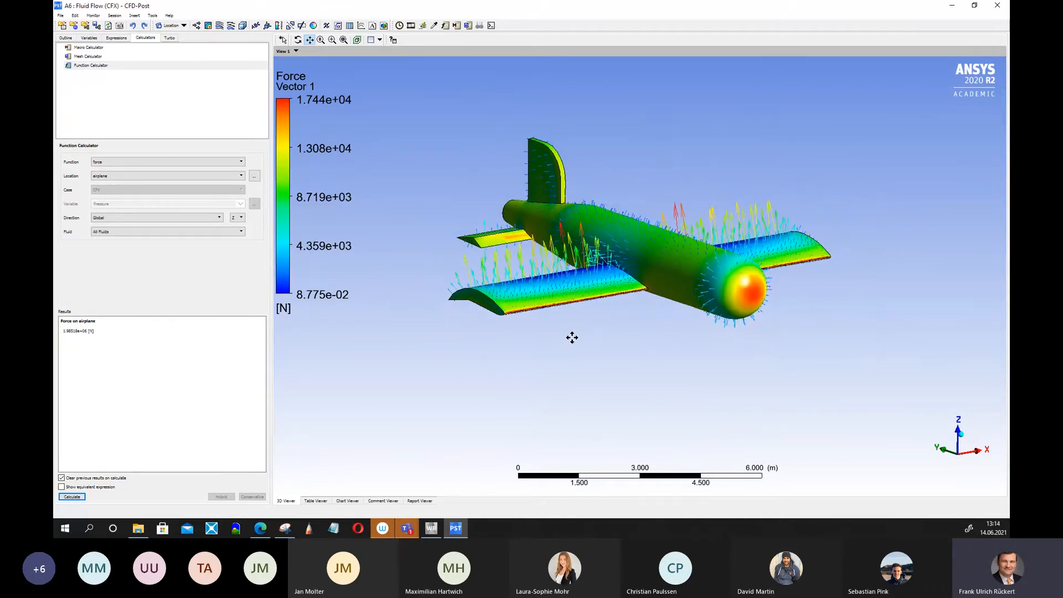
left_click(297, 41)
mouse_move(492, 191)
left_mouse_down()
mouse_move(546, 171)
mouse_move(543, 201)
mouse_move(525, 205)
mouse_move(503, 190)
mouse_move(508, 201)
left_mouse_up()
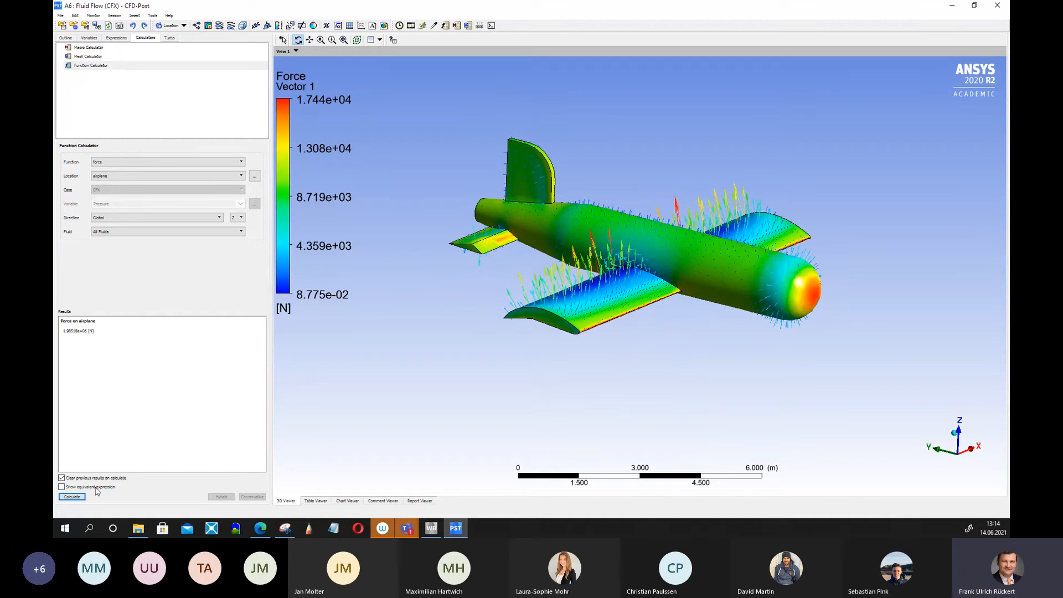
left_click(61, 478)
left_click(242, 218)
left_click(236, 230)
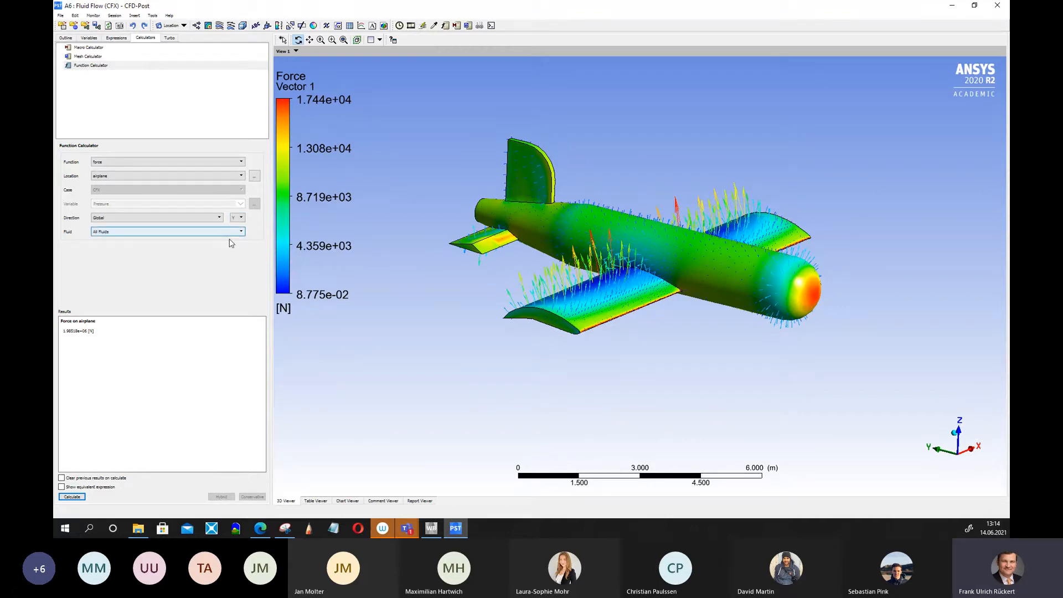
left_click(72, 497)
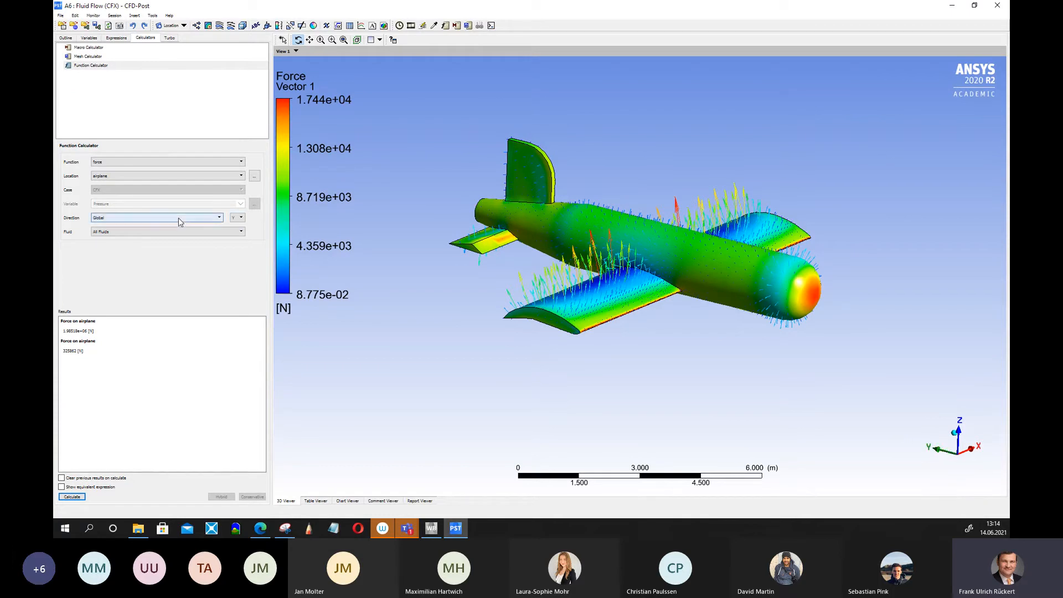
left_click(70, 351)
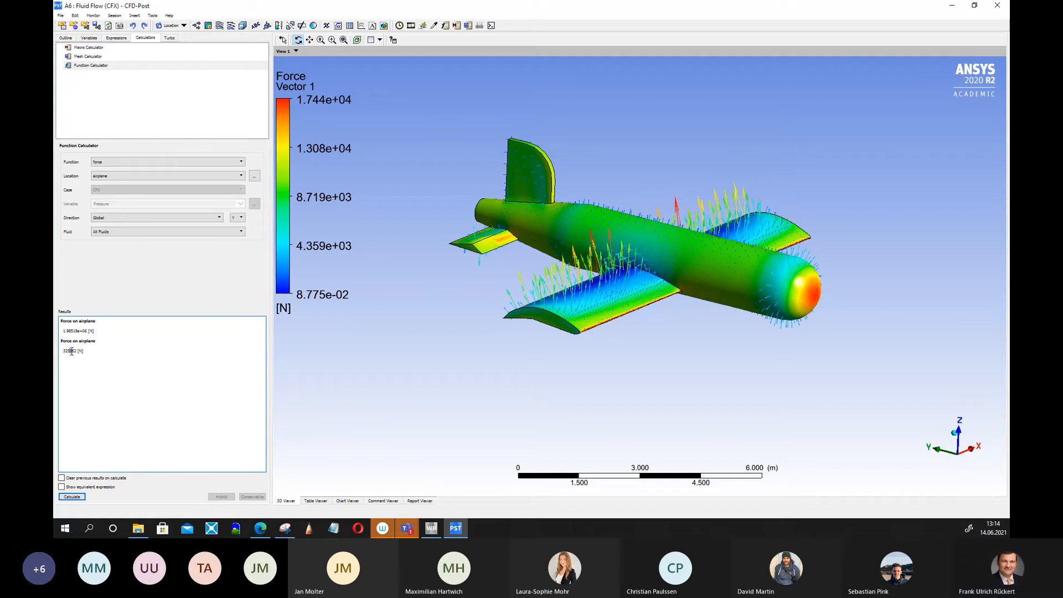
left_click_drag(72, 351, 62, 351)
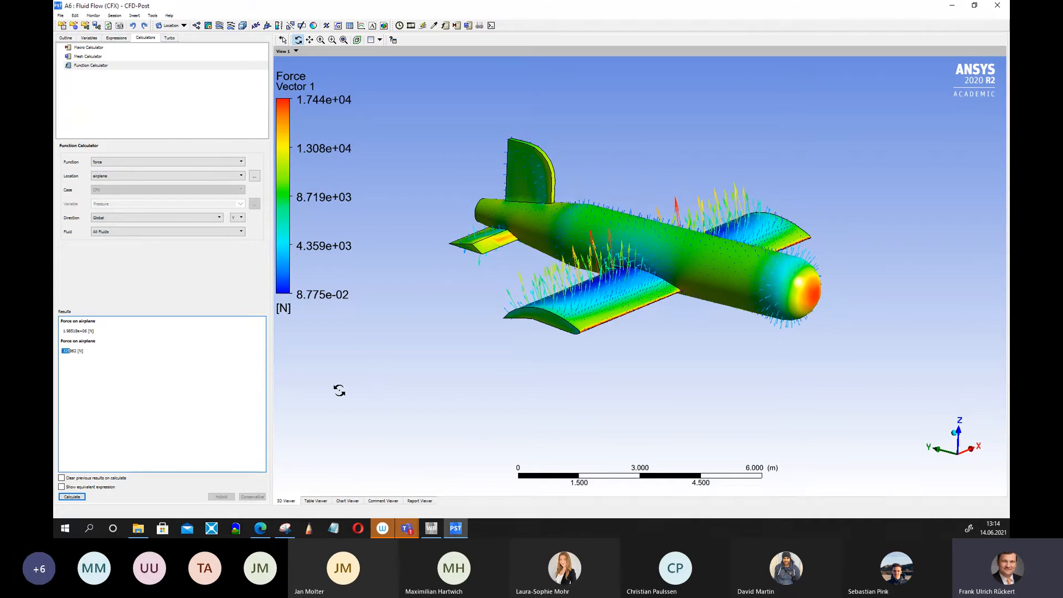
Copy both force results from the Function Calculator results box.
left_click_drag(573, 289, 434, 299)
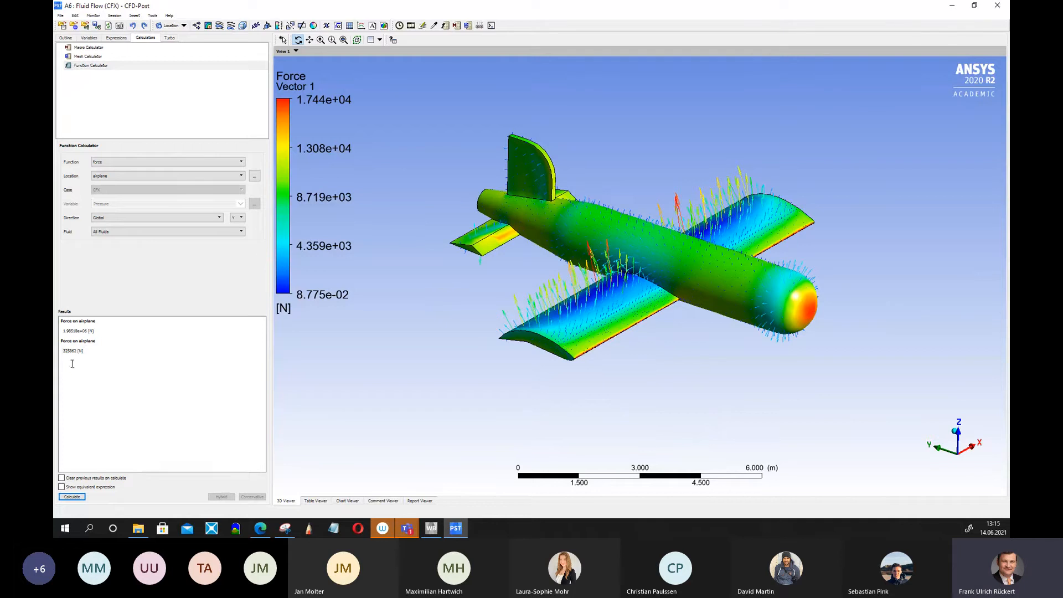
left_click_drag(77, 352, 61, 353)
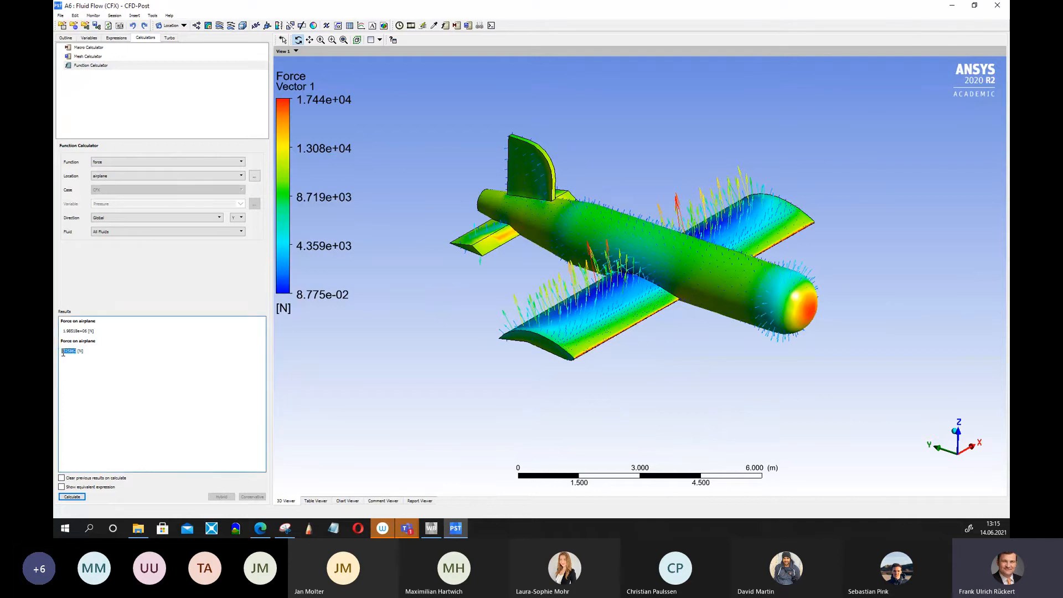
left_click(93, 375)
left_click_drag(62, 323, 99, 355)
right_click(71, 344)
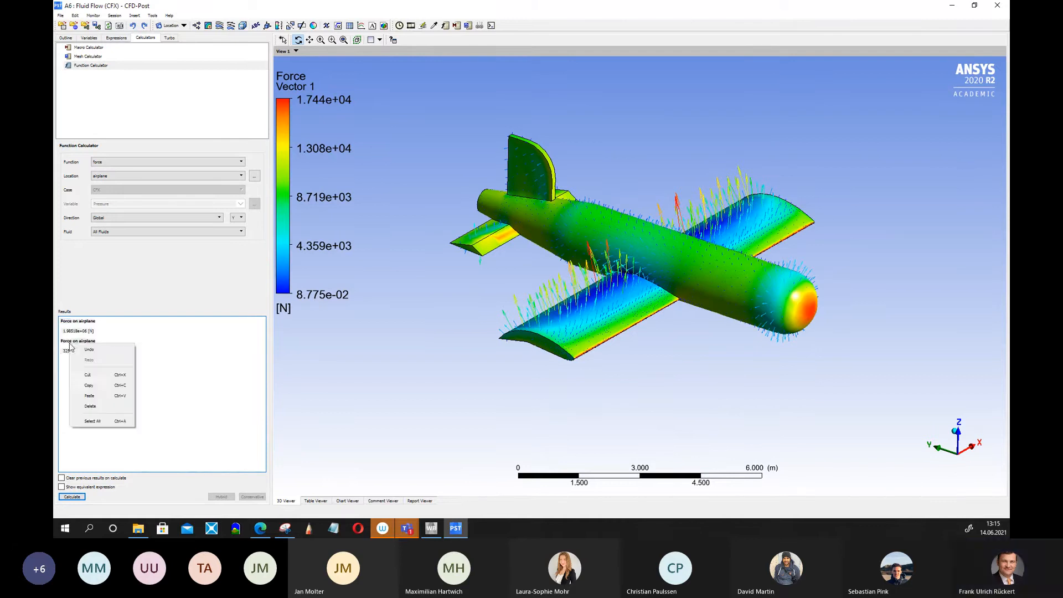
left_click(97, 391)
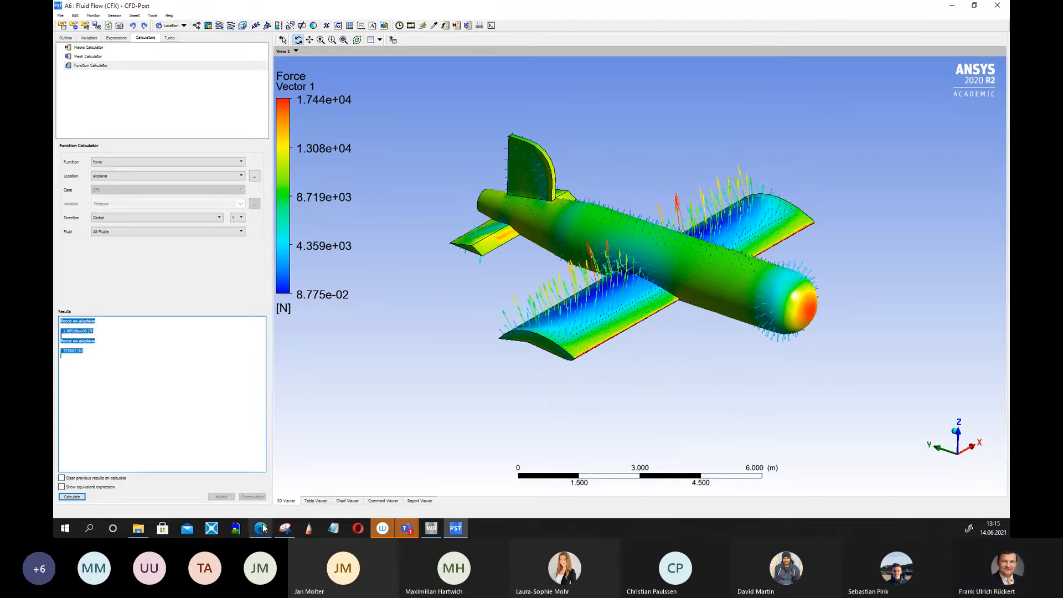
Switch to Notepad, paste the results and add the heading "Airplane Design #001:" above them.
left_click(333, 527)
key("ctrl+v")
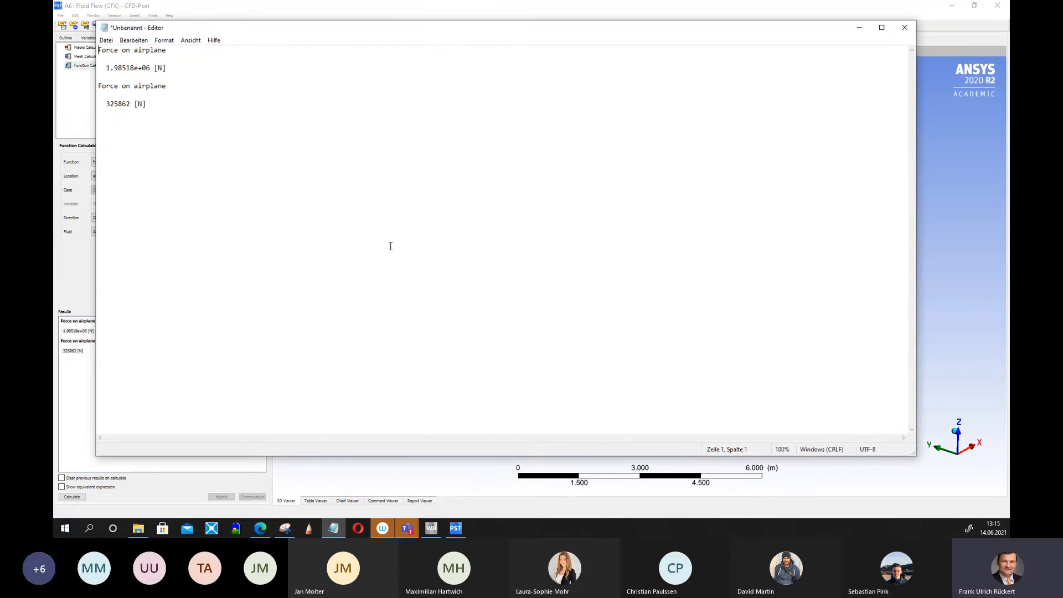
key("Return")
key("Return")
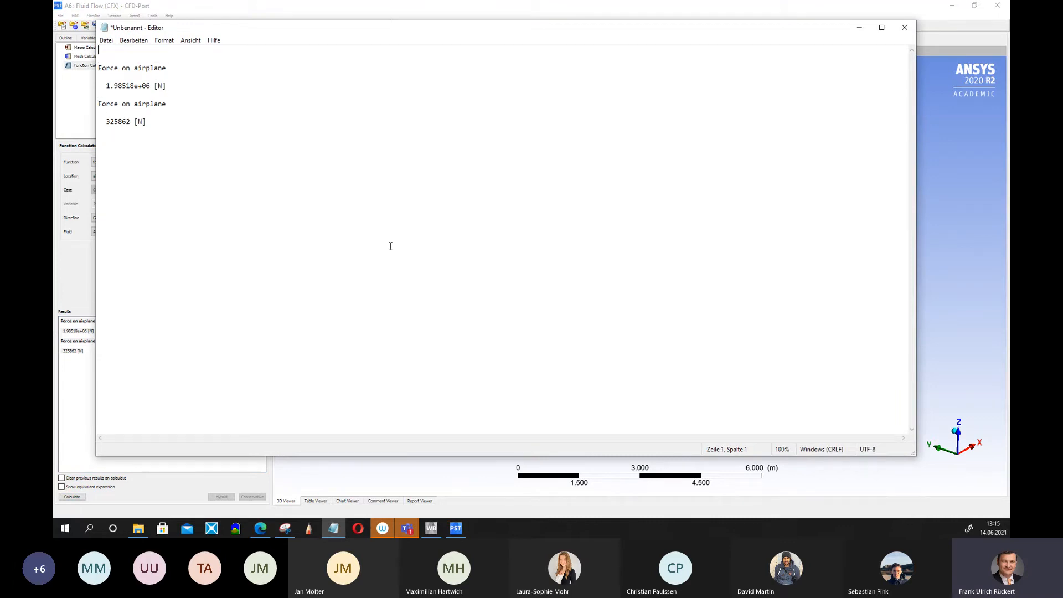
type("Airplane Design #001")
Label the first force result in Notepad as "(lift-force)".
key("Up")
key("Up")
key("Up")
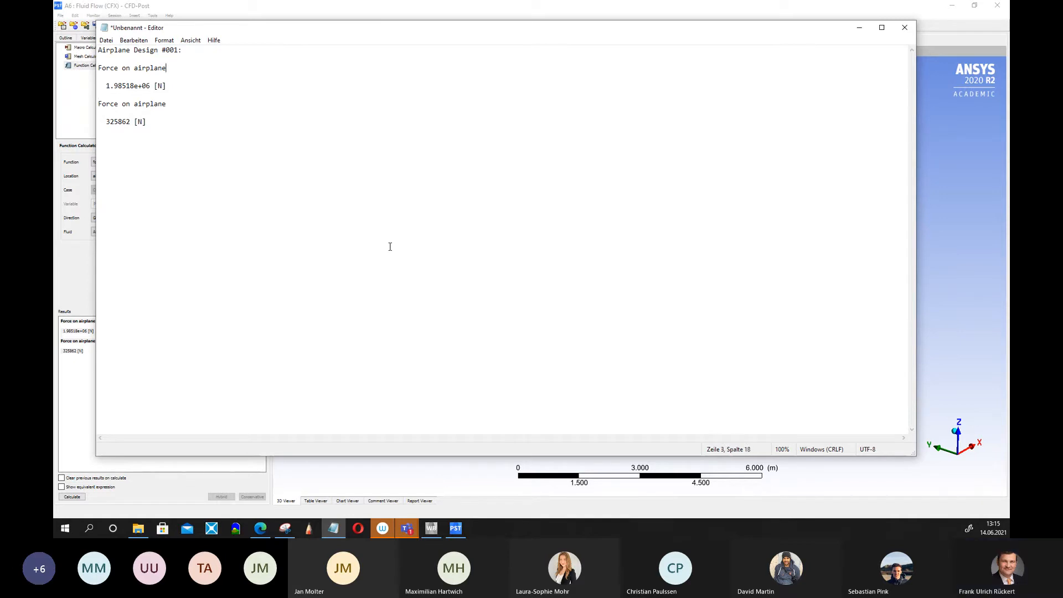
type("(lift-for")
Label the second force result in Notepad as "(drag force)".
key("Down")
key("Down")
key("Down")
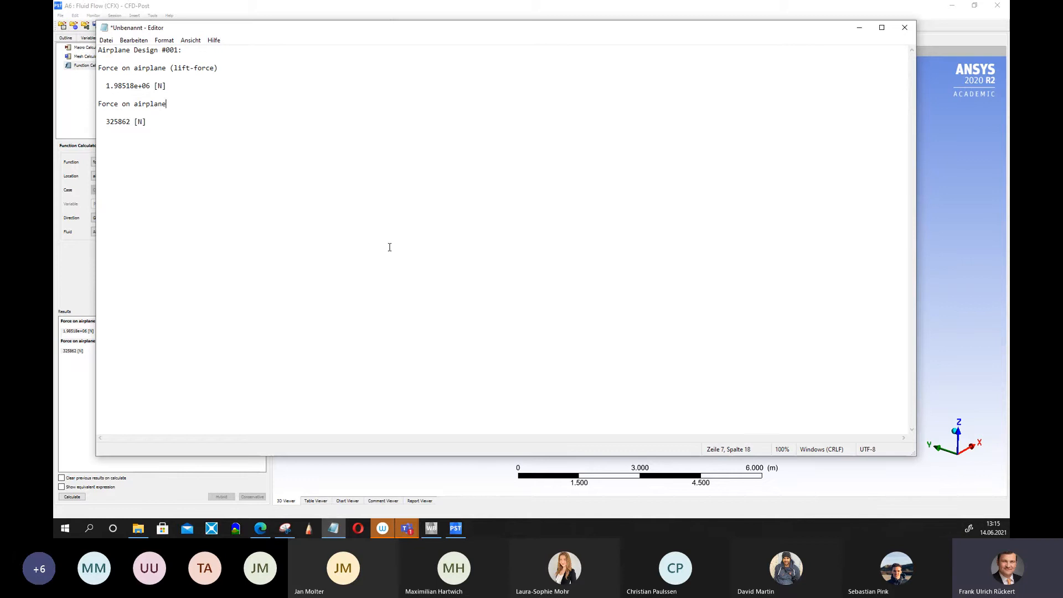
type("drag forc")
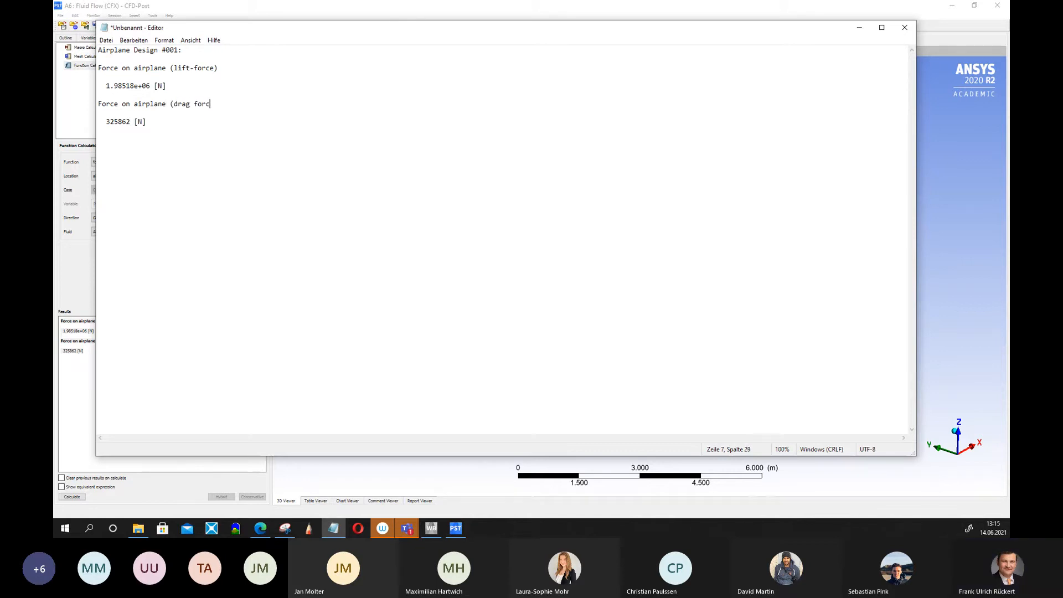
type("e)")
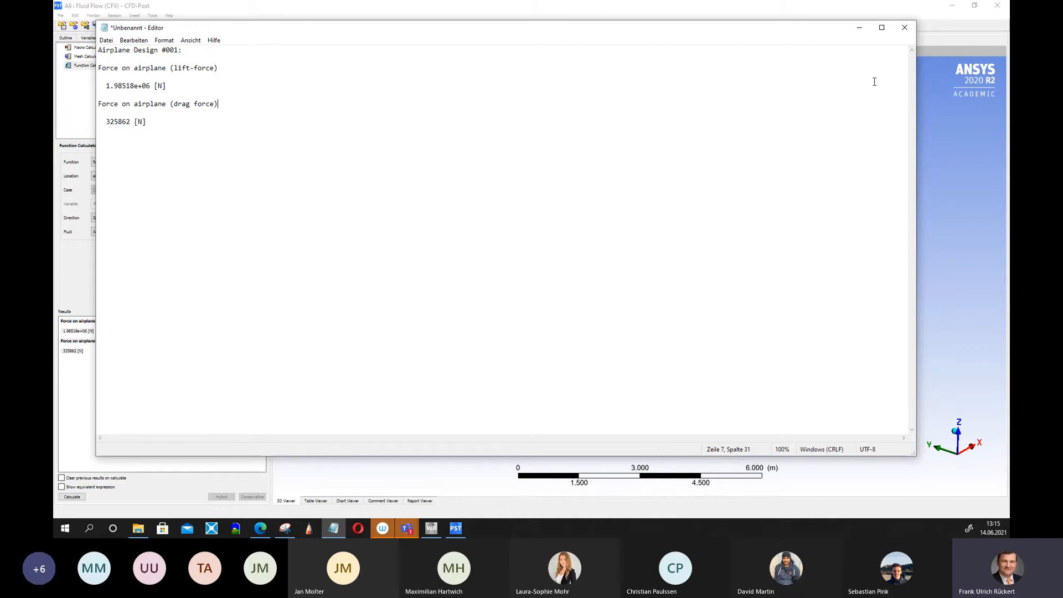
Minimise the windows and open the airplane geometry in DesignModeler from the Workbench project.
left_click(858, 28)
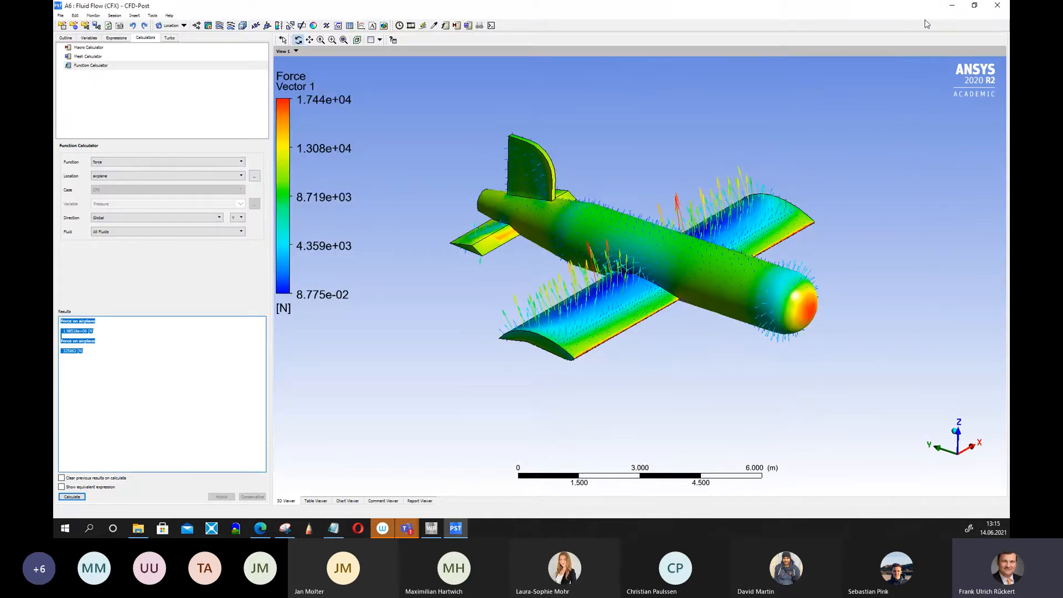
left_click(952, 6)
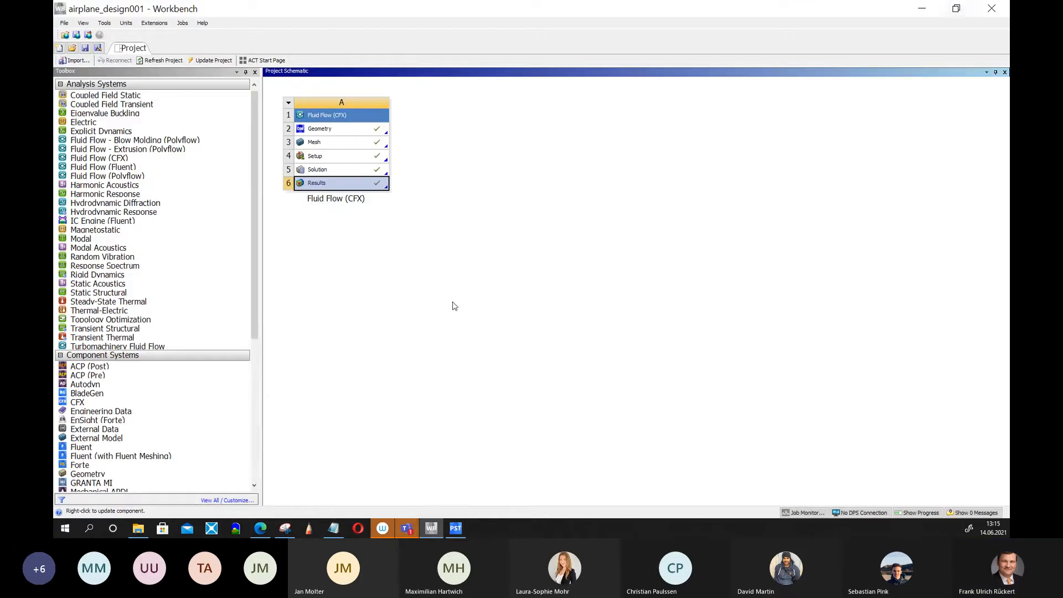
left_click(334, 157)
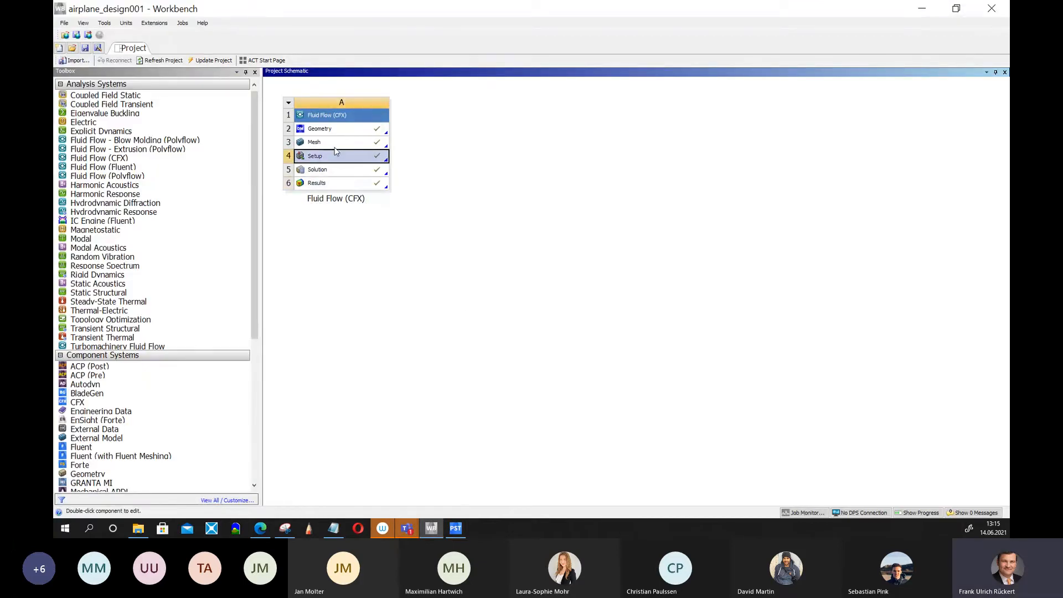
right_click(342, 132)
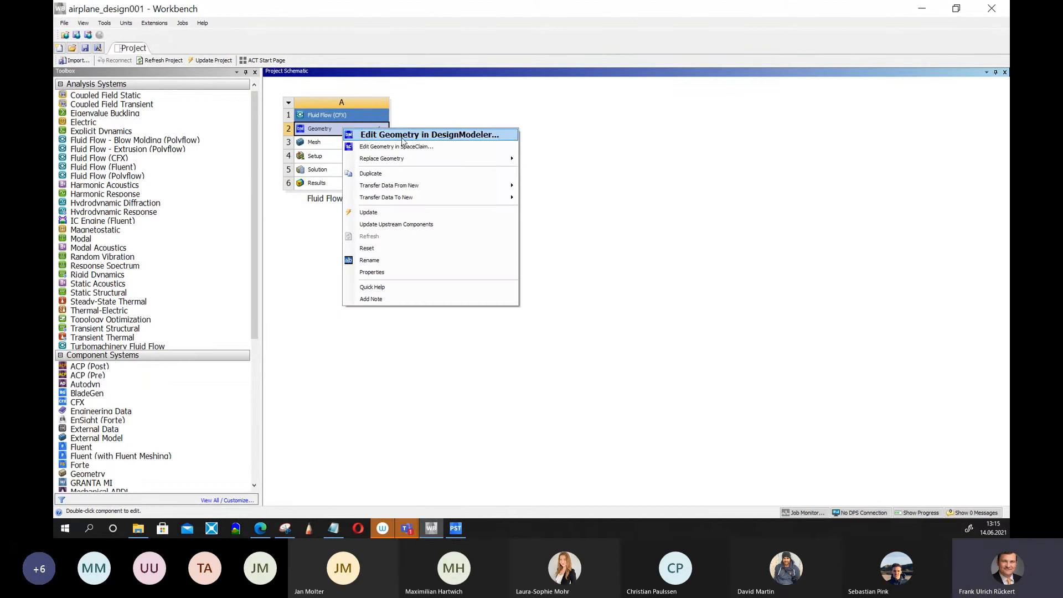
left_click(468, 139)
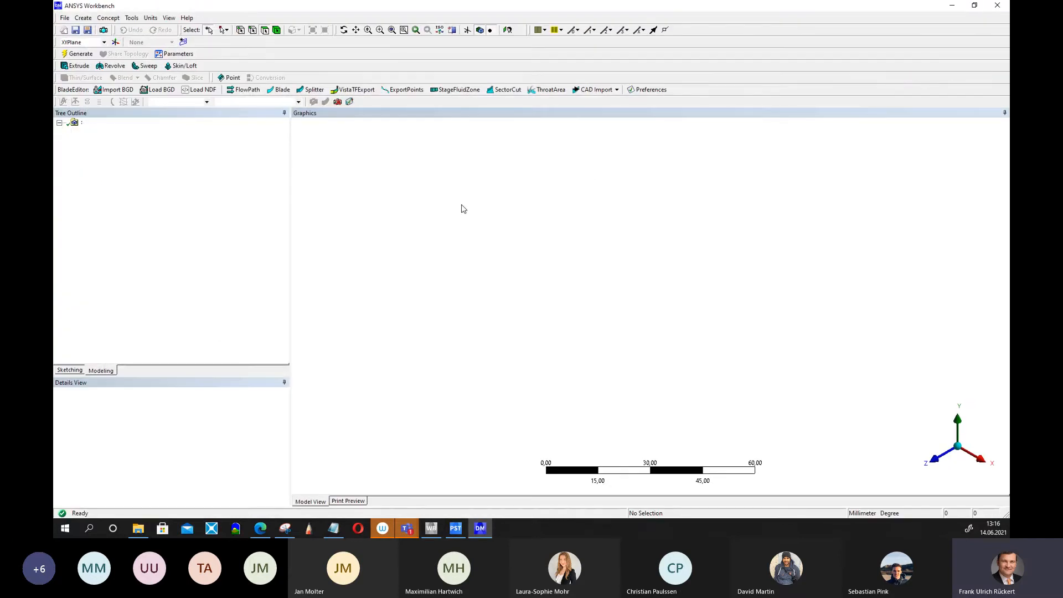
Rotate and zoom to examine the airplane inside its enclosure, then close DesignModeler.
middle_click_drag(470, 370, 658, 247)
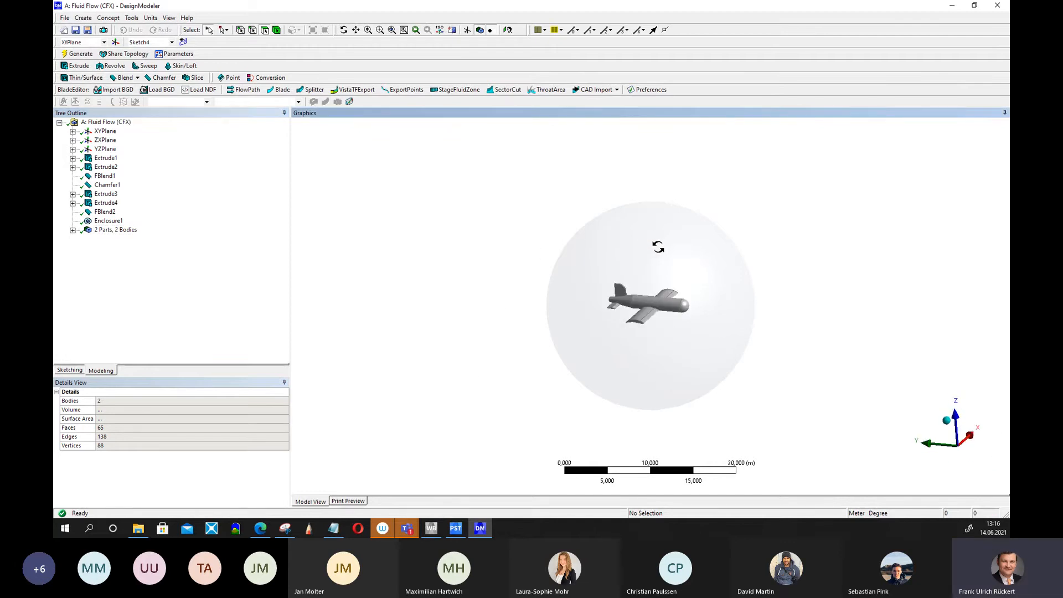
middle_click_drag(754, 362, 737, 394)
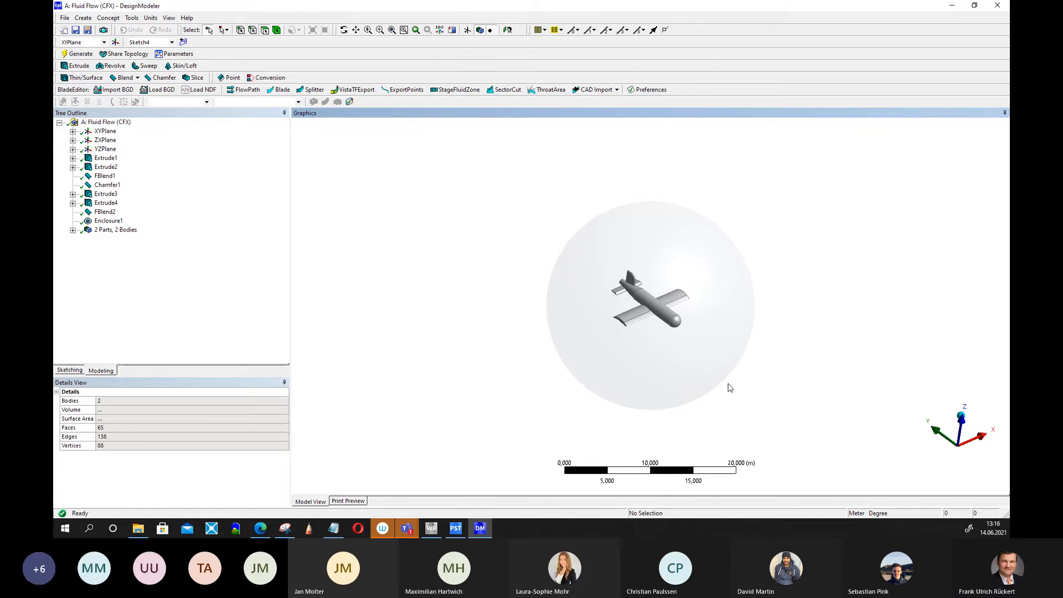
scroll(735, 370, "up", 3)
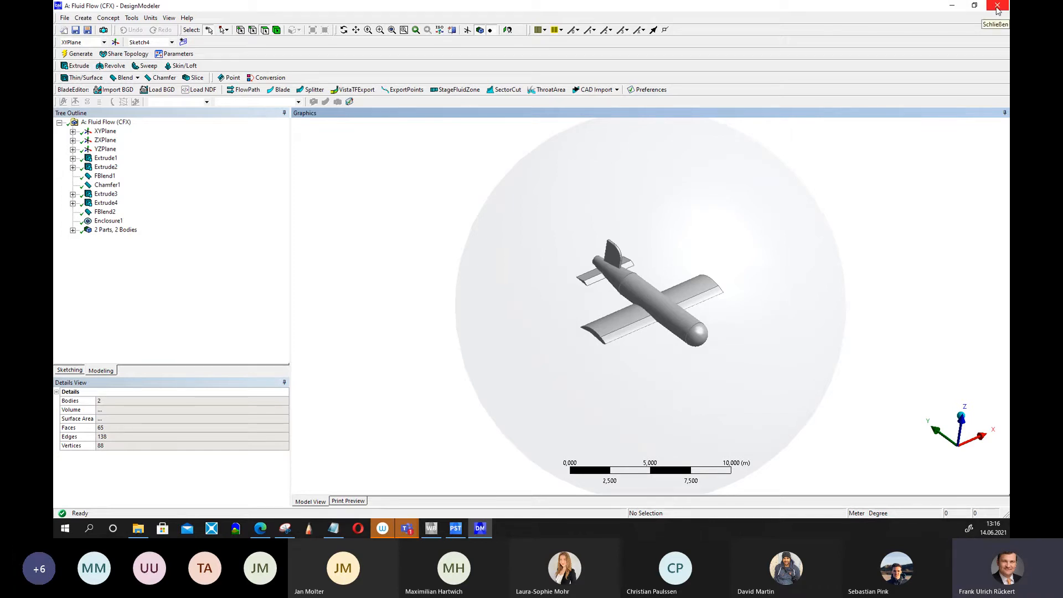
left_click(646, 249)
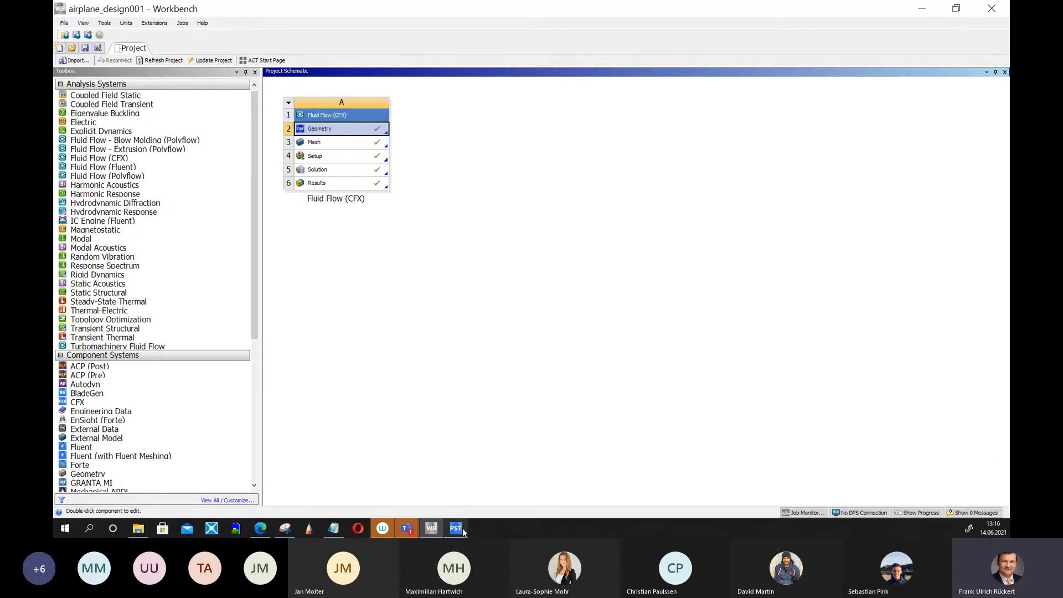
Return to CFD-Post and set the 3D viewer background mode to Image in the viewer options.
left_click(476, 506)
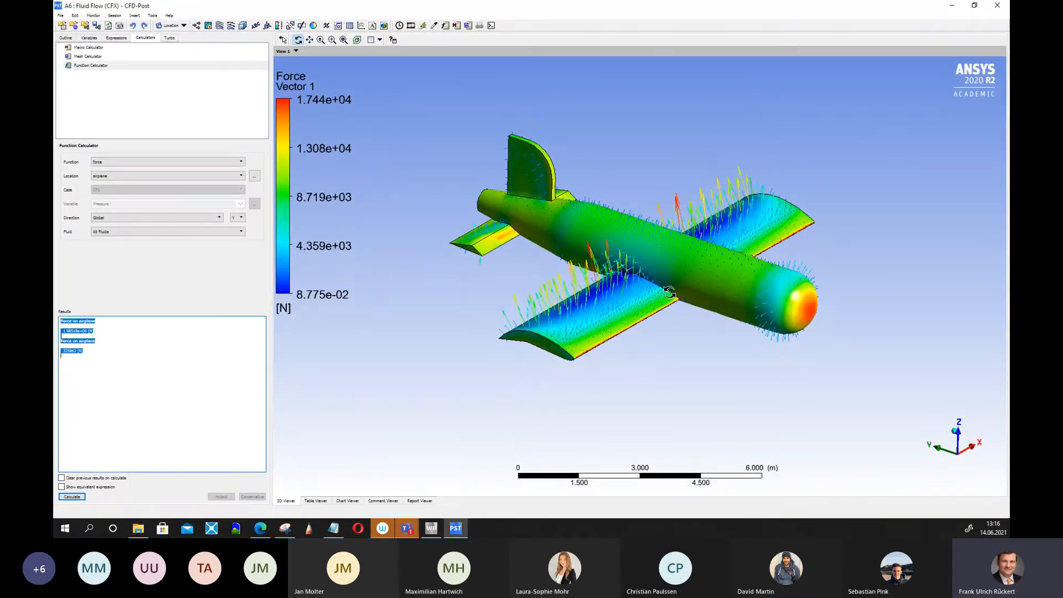
scroll(707, 341, "down", 3)
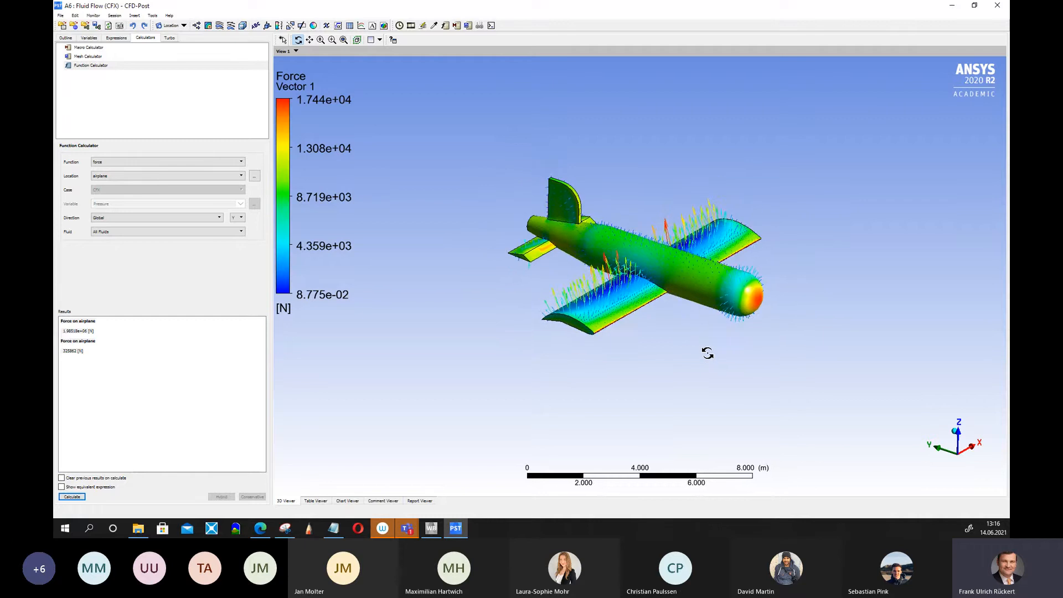
left_click_drag(708, 354, 747, 310)
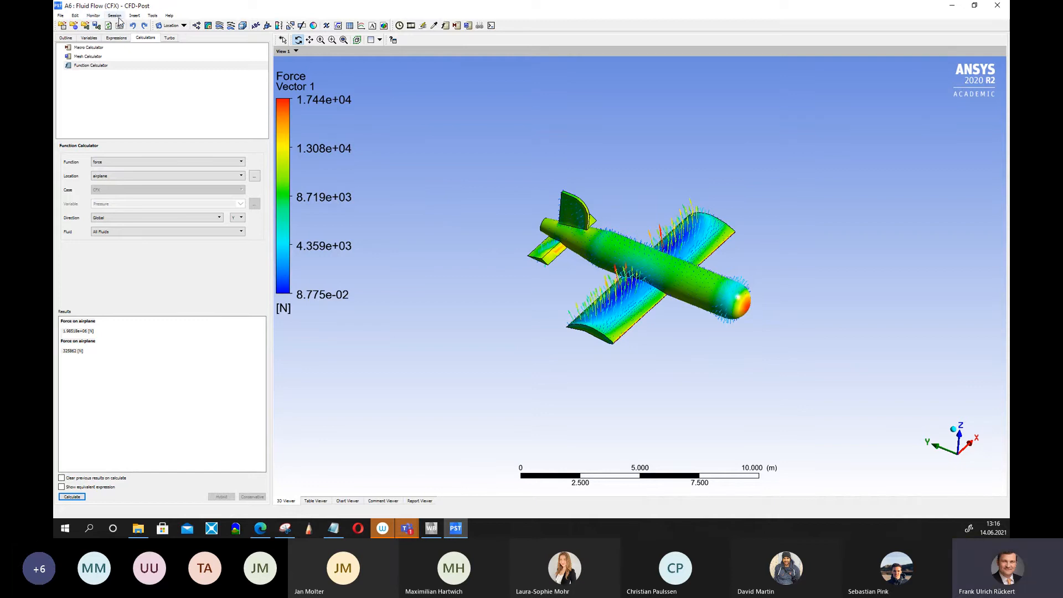
left_click(135, 17)
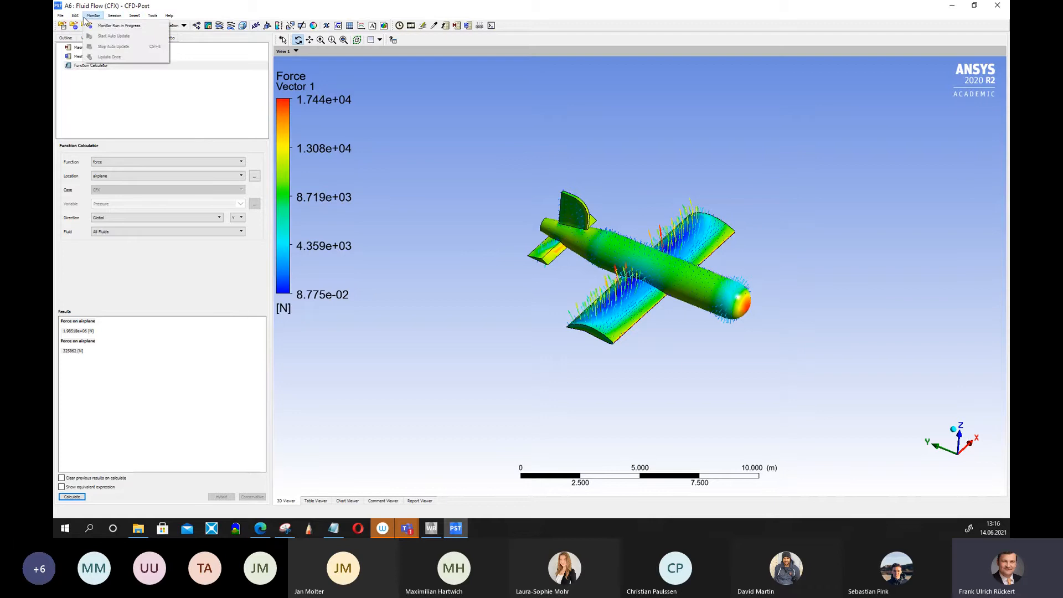
mouse_move(74, 15)
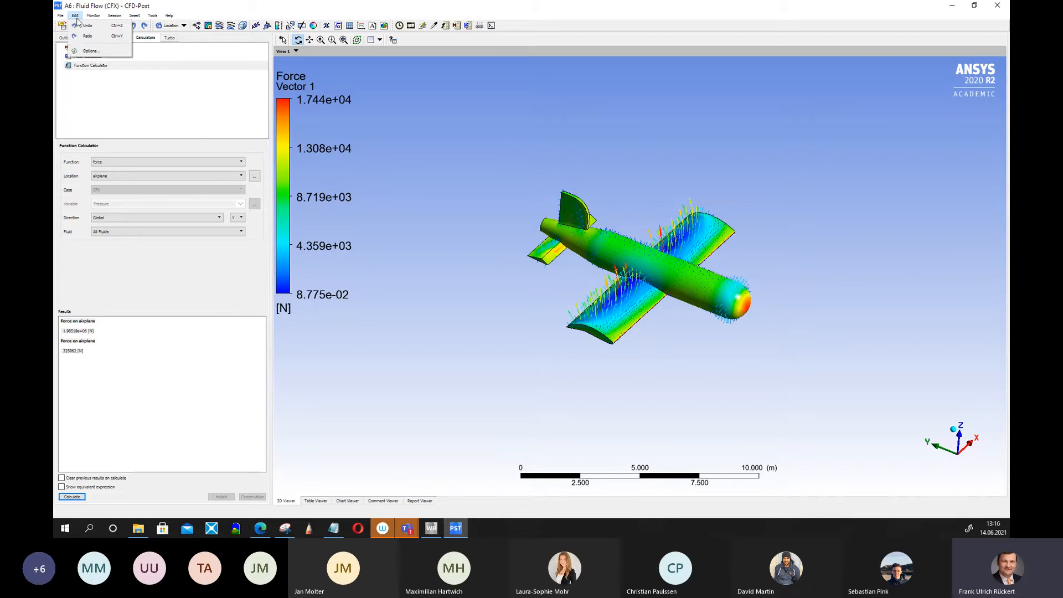
left_click(88, 51)
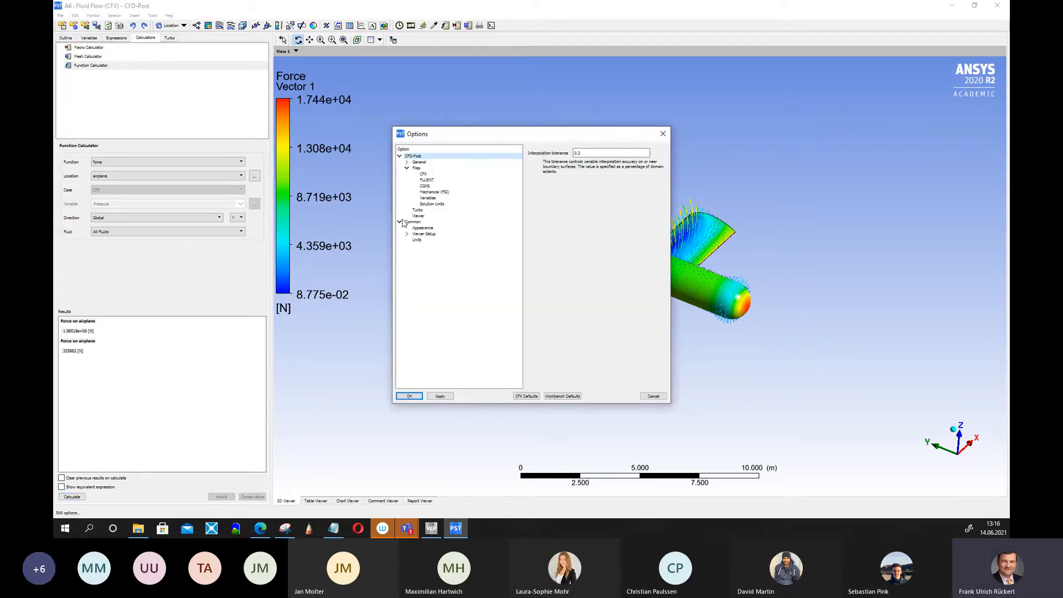
left_click(419, 216)
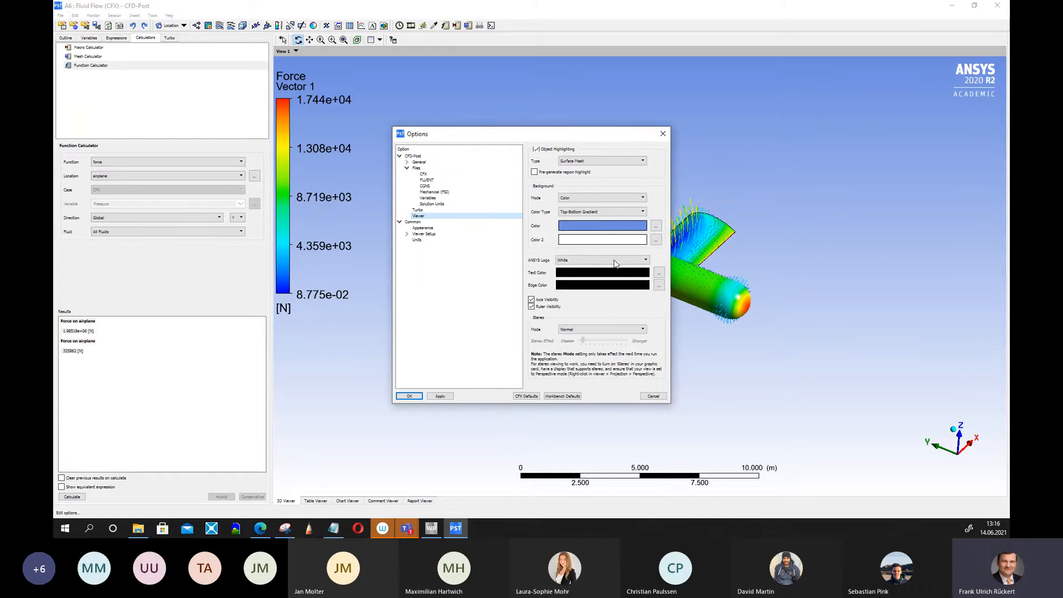
left_click_drag(670, 403, 815, 433)
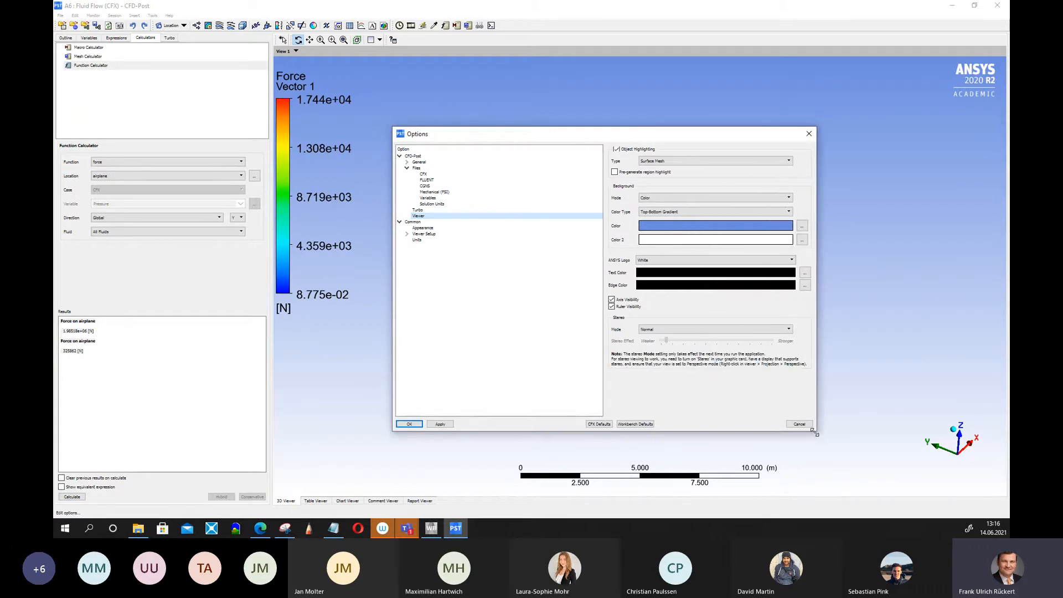
left_click(784, 198)
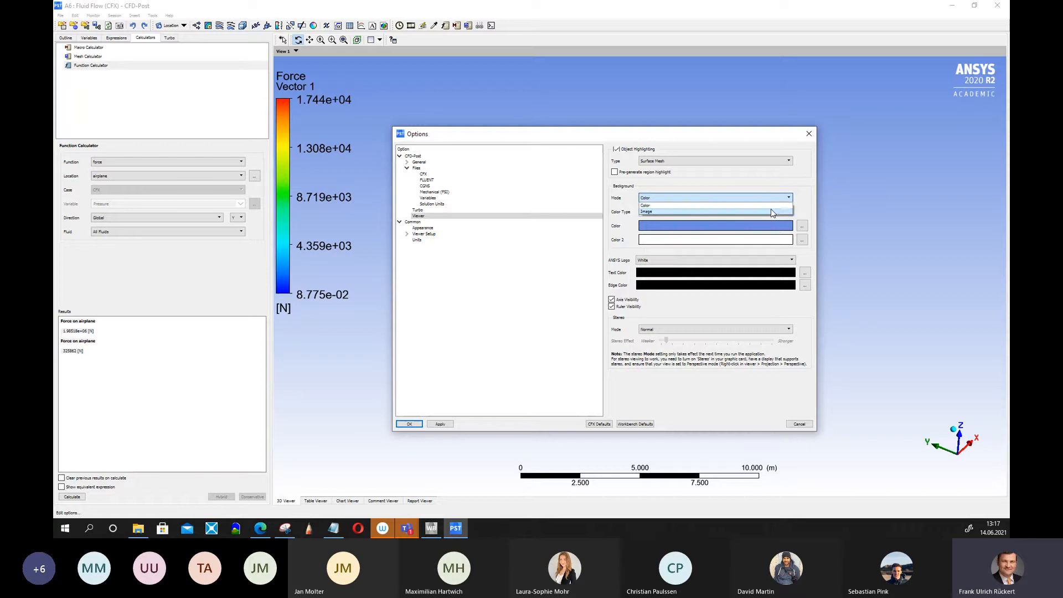
left_click(772, 211)
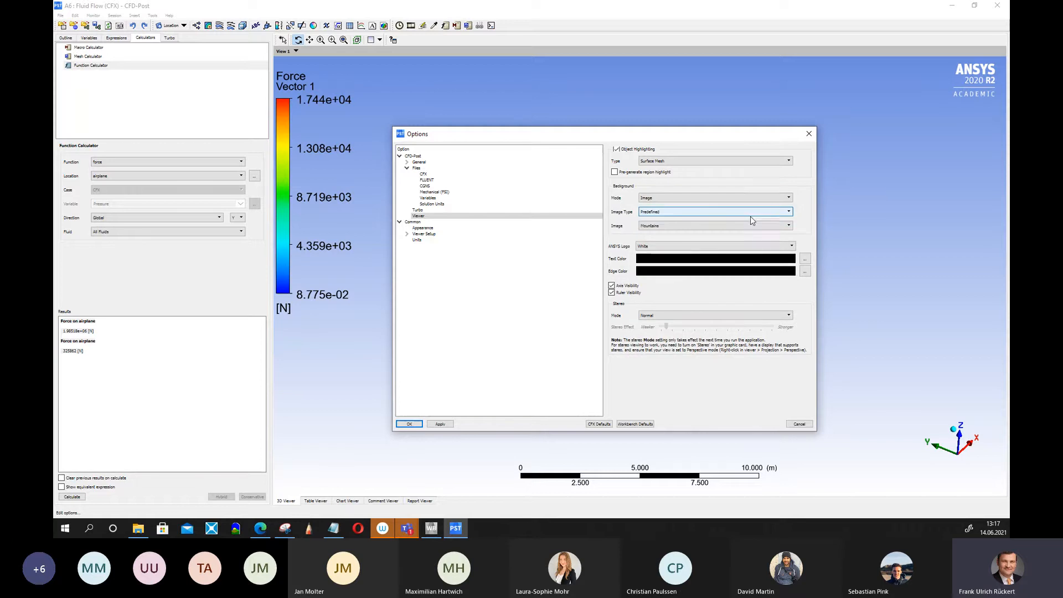
left_click(440, 424)
left_click_drag(671, 137, 343, 165)
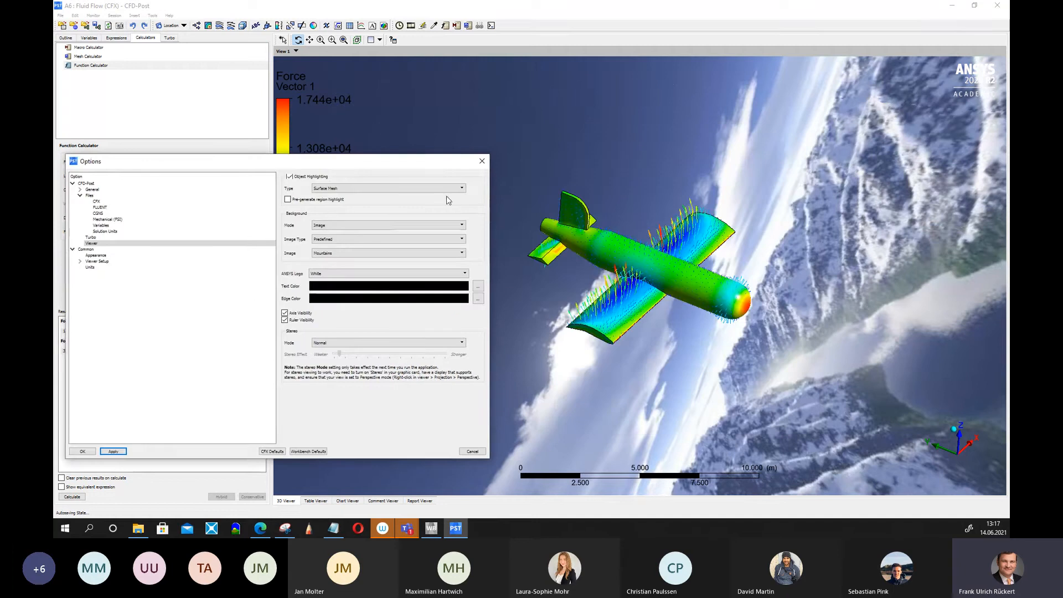
left_click(82, 451)
Change the 3D viewer background image to the predefined Earth West picture.
left_click_drag(679, 392, 616, 393)
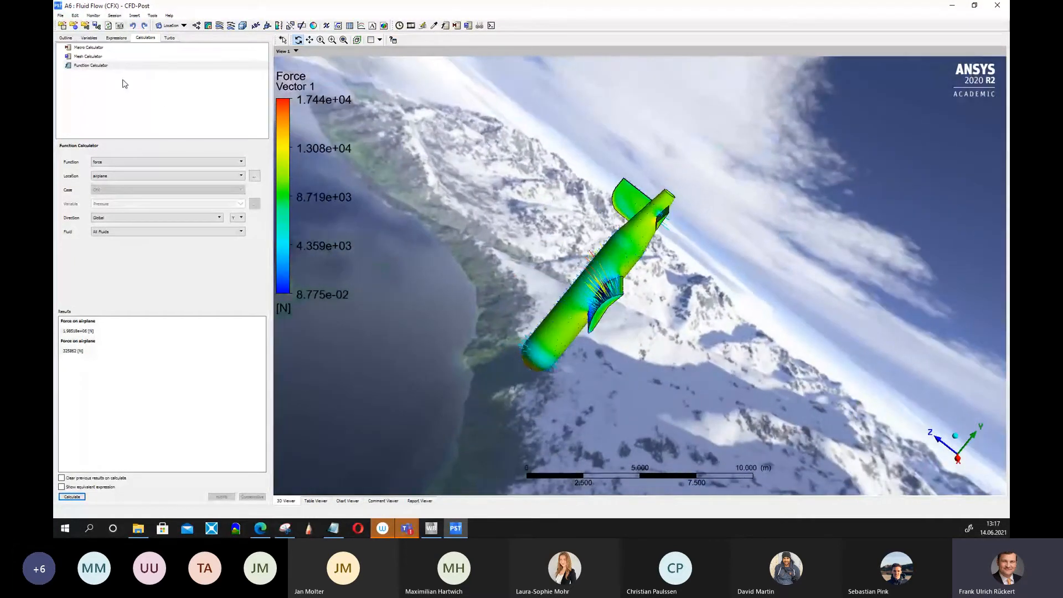
left_click(93, 16)
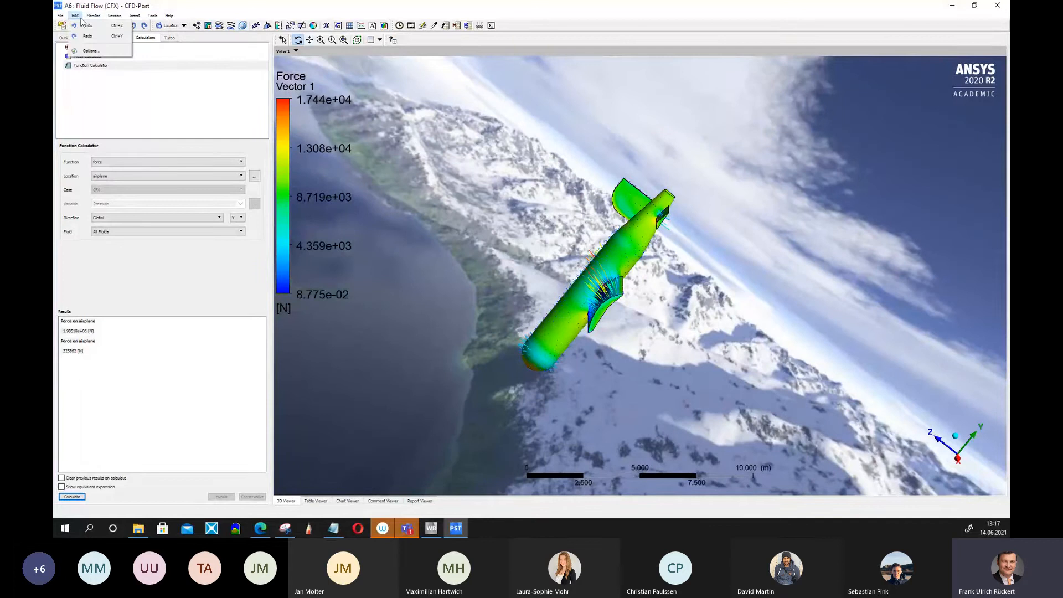
left_click(95, 60)
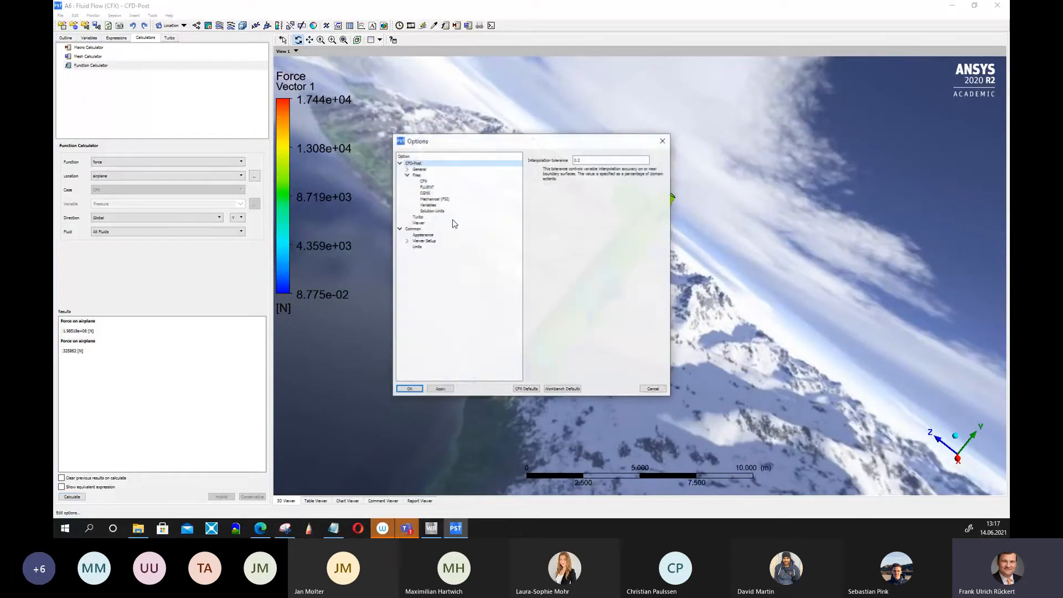
left_click(425, 223)
left_click(643, 233)
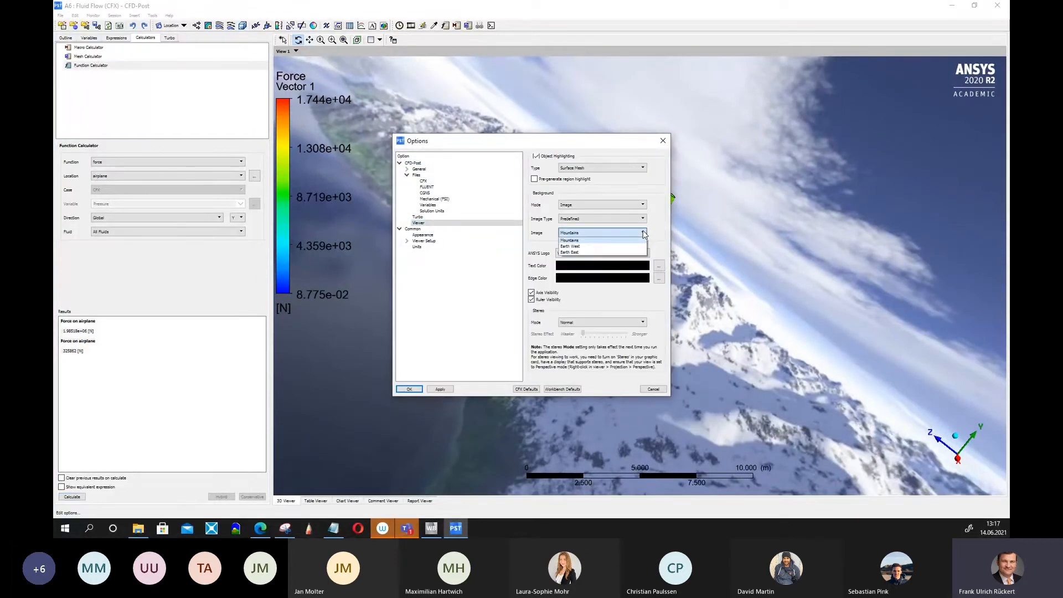
left_click(591, 246)
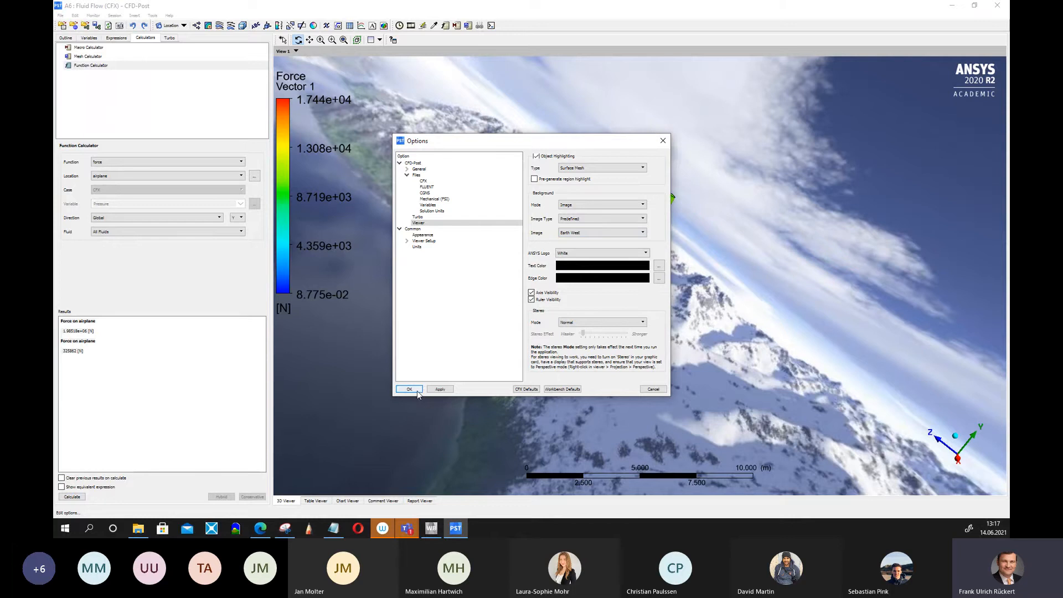
left_click(410, 389)
Change the viewer background image to Earth East.
left_click_drag(676, 320, 588, 260)
scroll(681, 321, "down", 3)
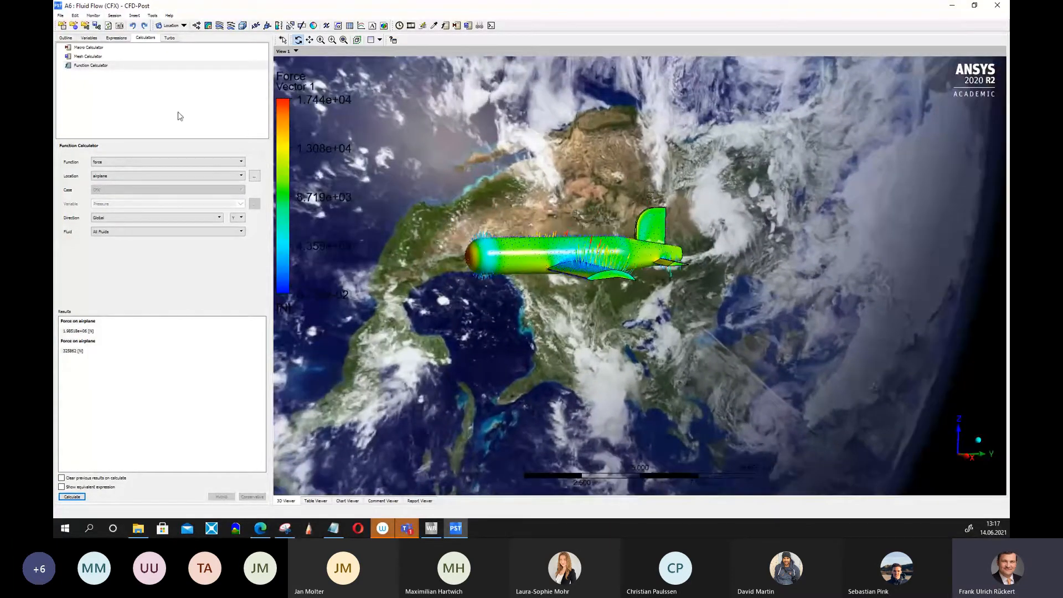
left_click(95, 17)
mouse_move(78, 18)
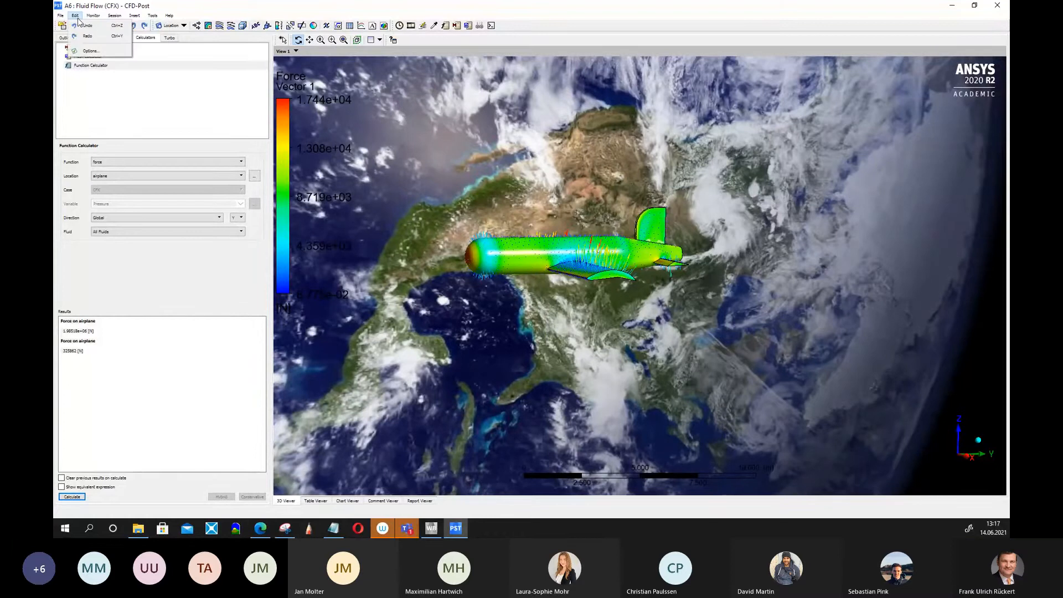
left_click(92, 51)
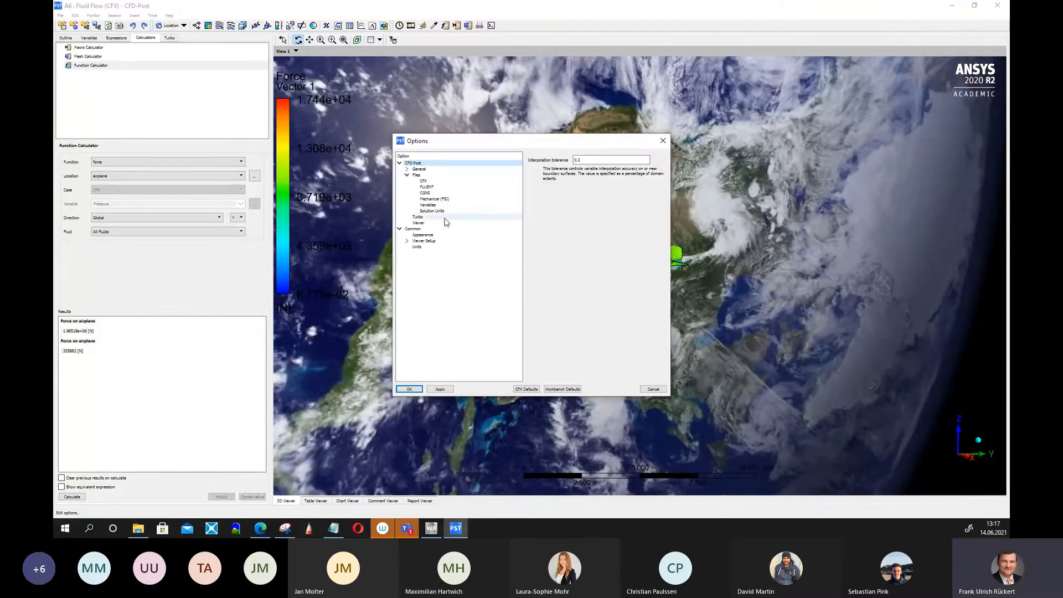
left_click(440, 224)
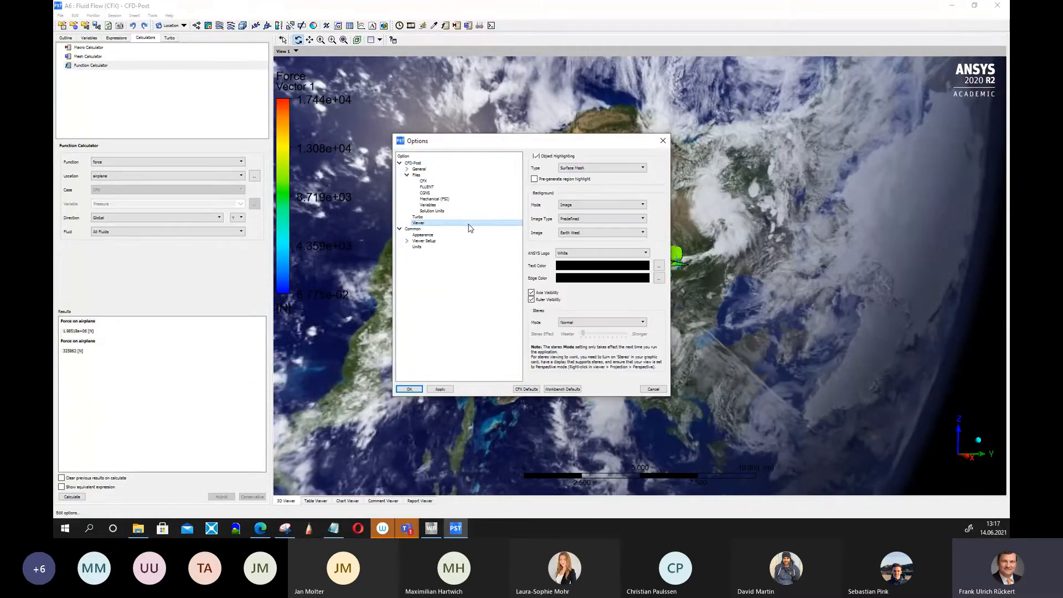
left_click(643, 232)
left_click(609, 253)
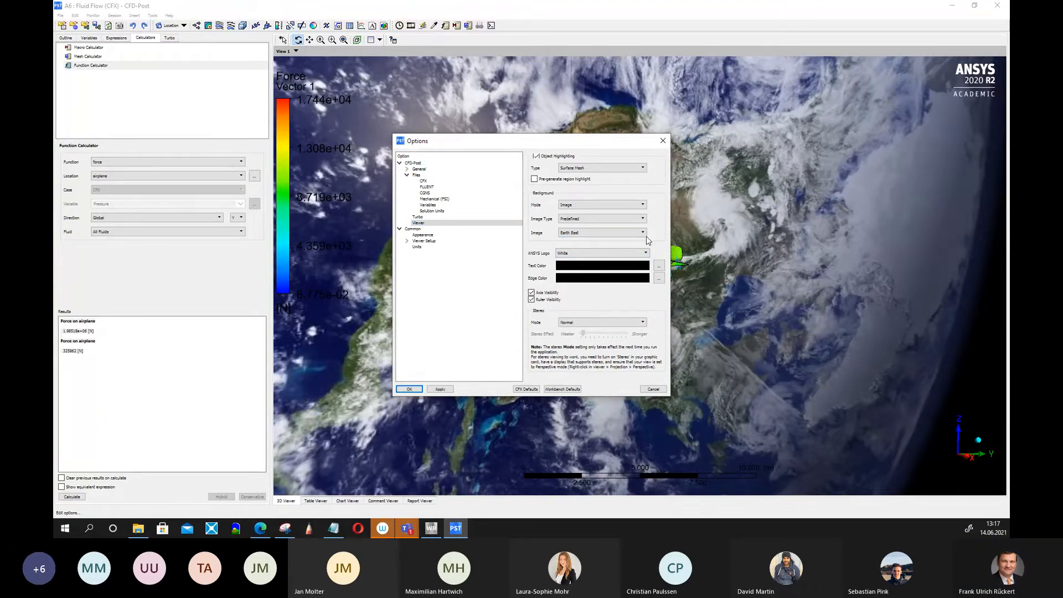
left_click(642, 219)
left_click(654, 220)
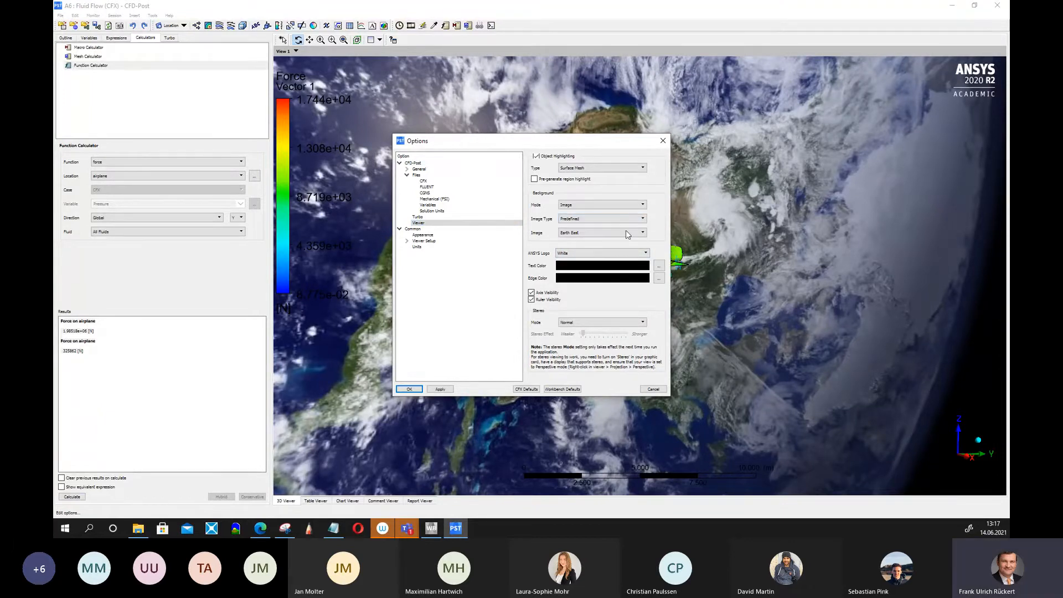
left_click(409, 389)
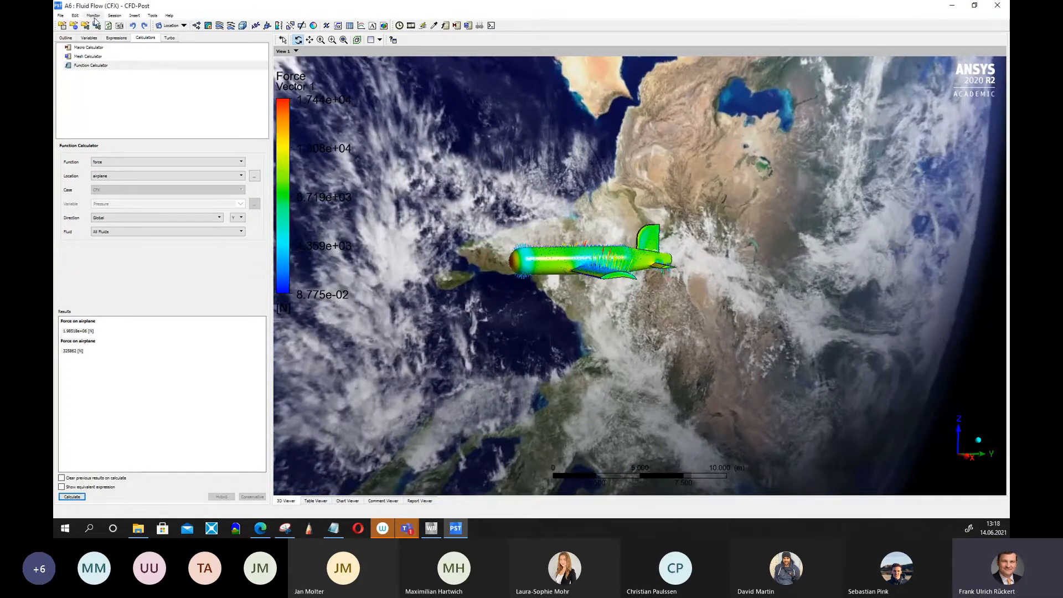
Try the Custom background image type and inspect its mapping options.
left_click(74, 16)
left_click(91, 50)
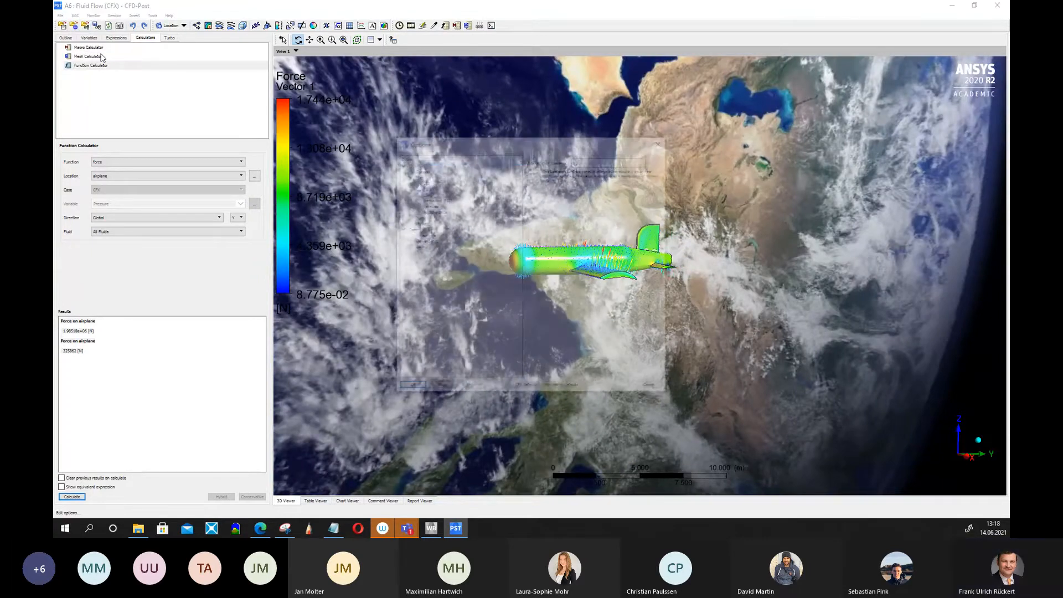
left_click(426, 223)
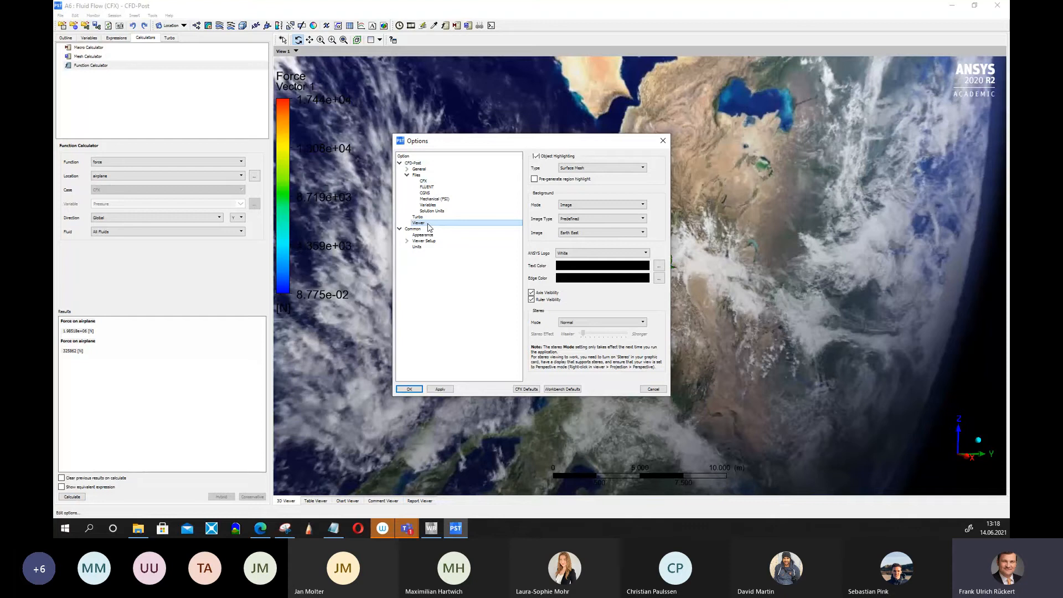
left_click(637, 219)
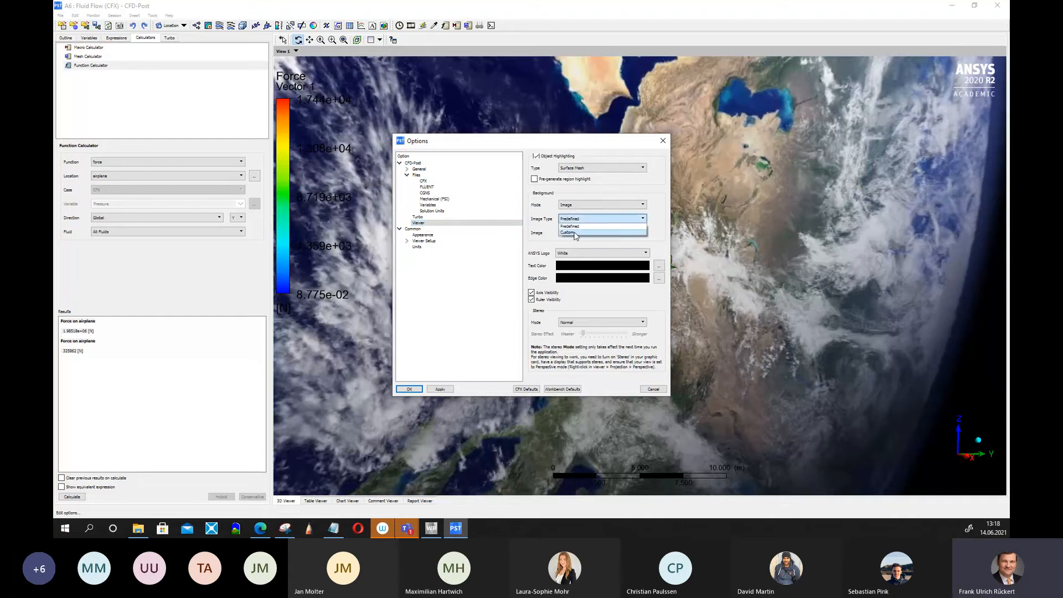
left_click(575, 234)
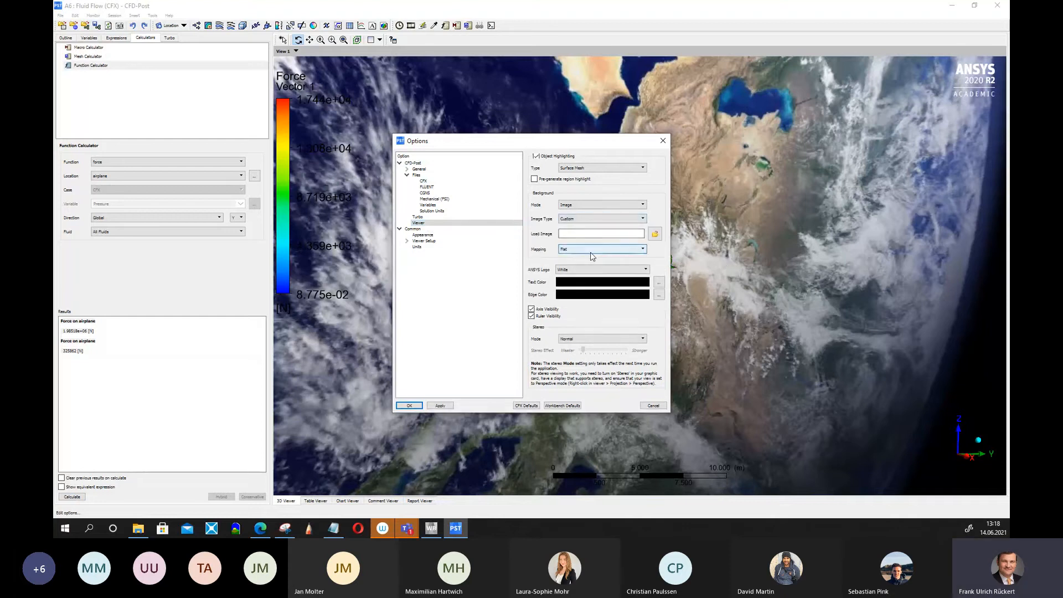
left_click(642, 250)
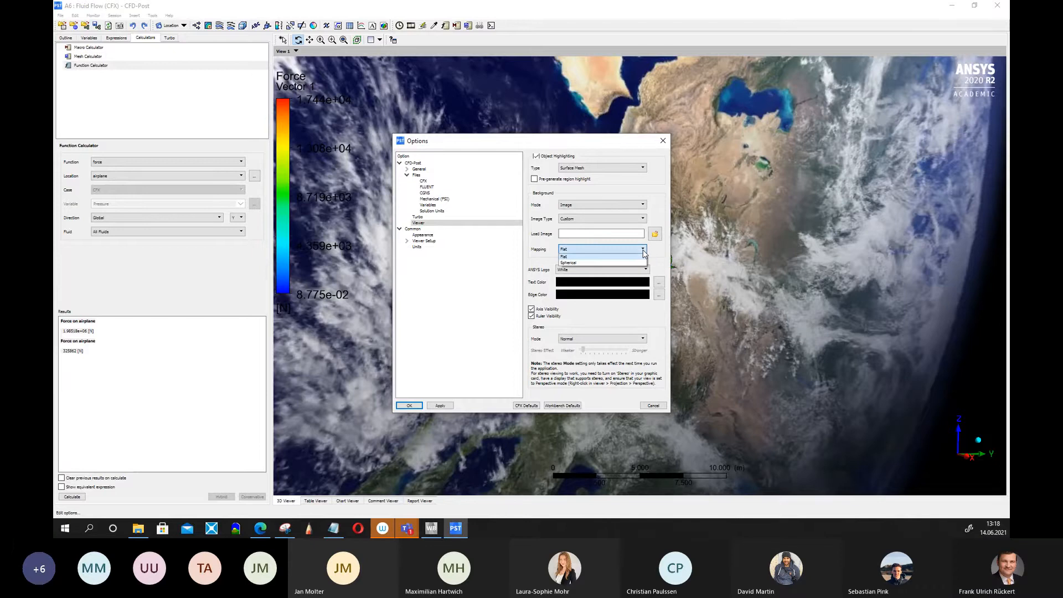
left_click(643, 250)
Set the background image type back to Predefined with the Earth West image.
left_click(643, 219)
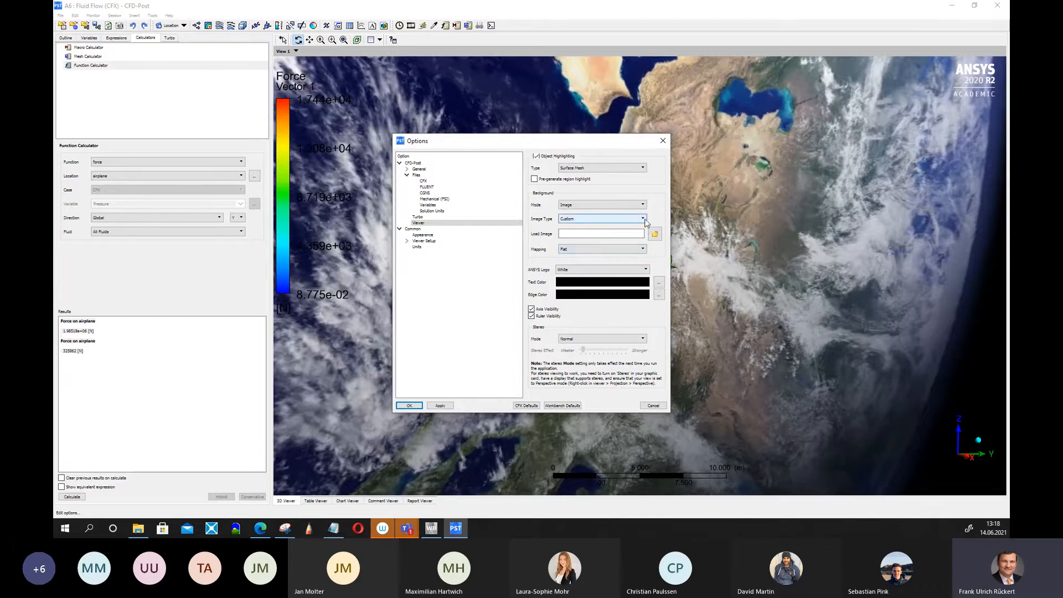
left_click(575, 226)
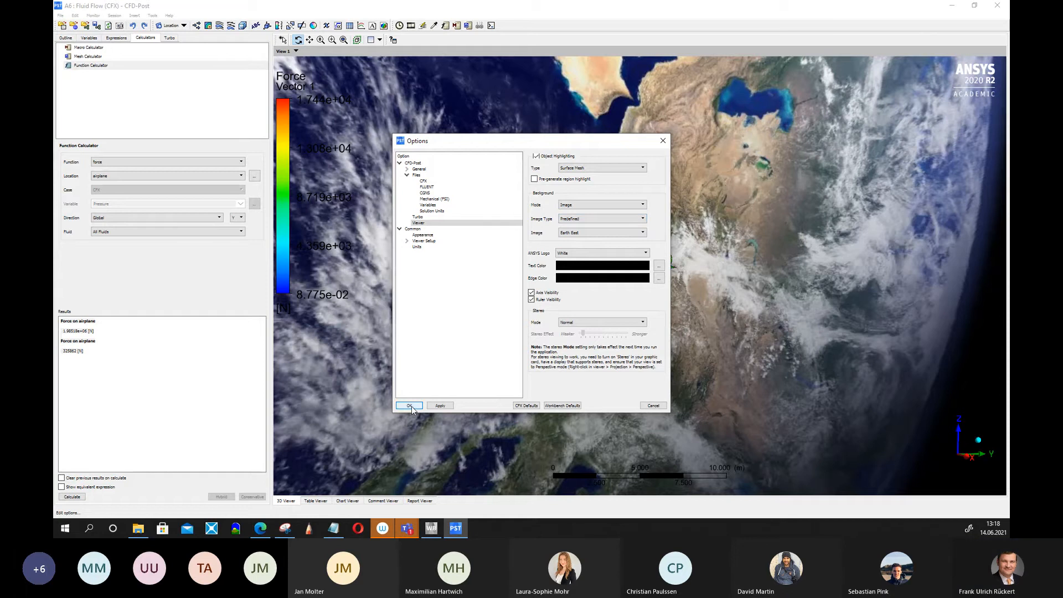
left_click(642, 231)
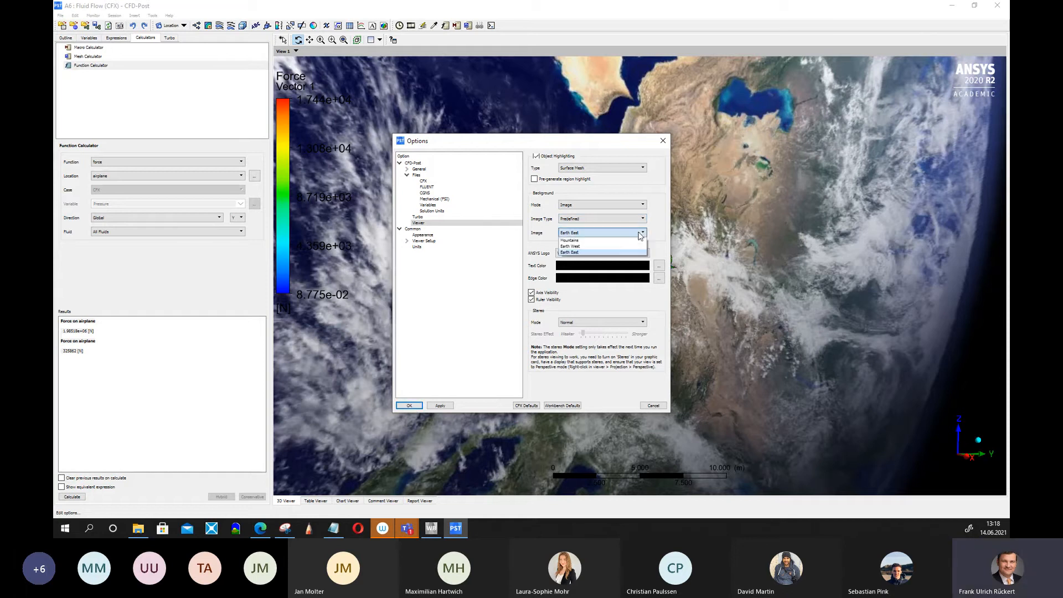
left_click(602, 247)
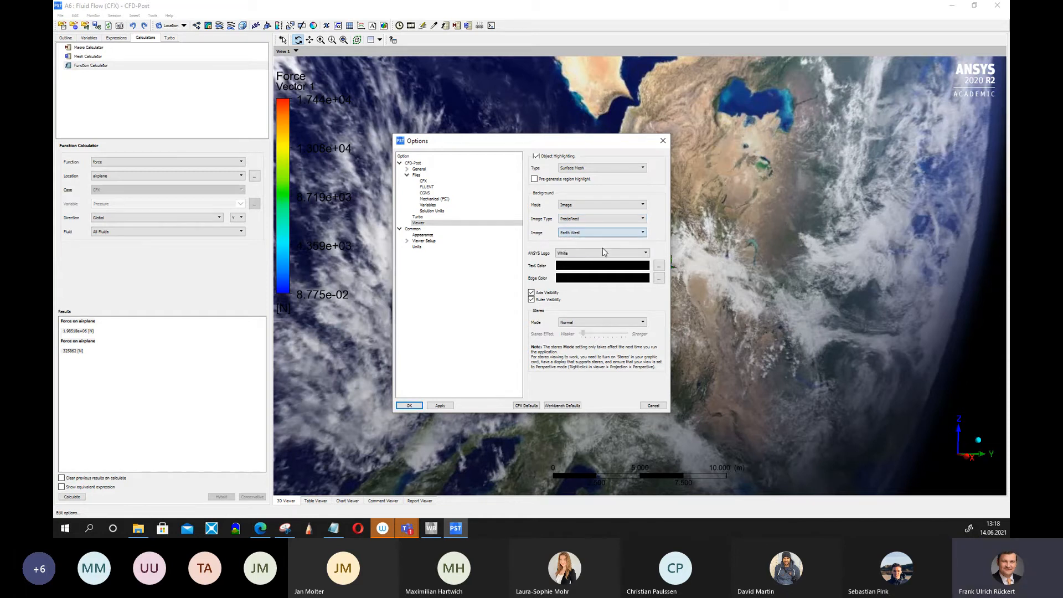
left_click(409, 406)
Rotate and zoom the view to examine the airplane against the new background.
left_click_drag(738, 285, 823, 332)
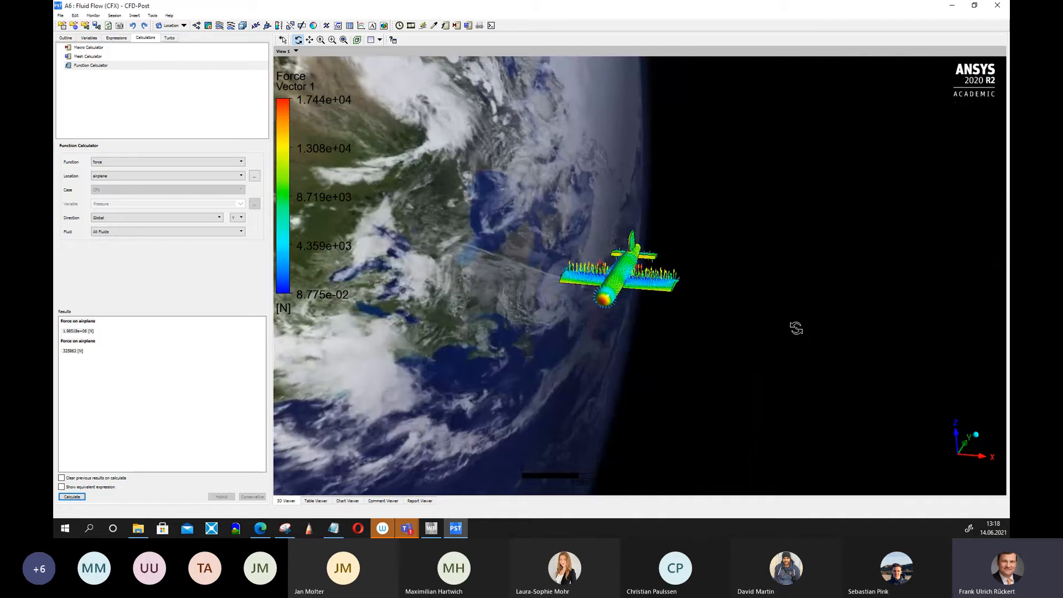
scroll(802, 339, "up", 5)
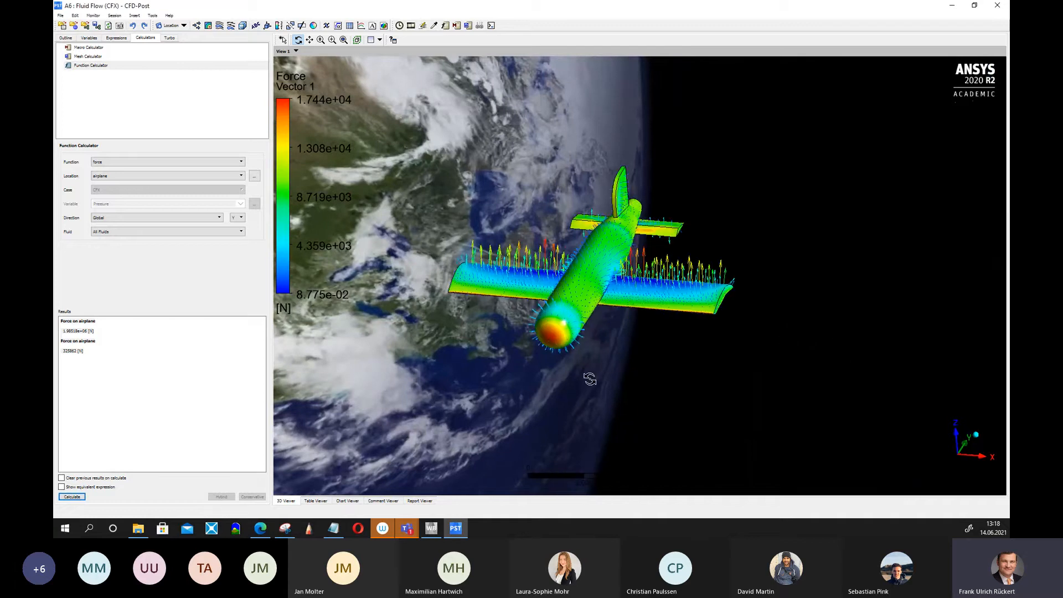
mouse_move(589, 379)
left_mouse_down()
mouse_move(577, 380)
mouse_move(600, 375)
mouse_move(589, 379)
mouse_move(543, 348)
mouse_move(492, 365)
mouse_move(571, 377)
left_mouse_up()
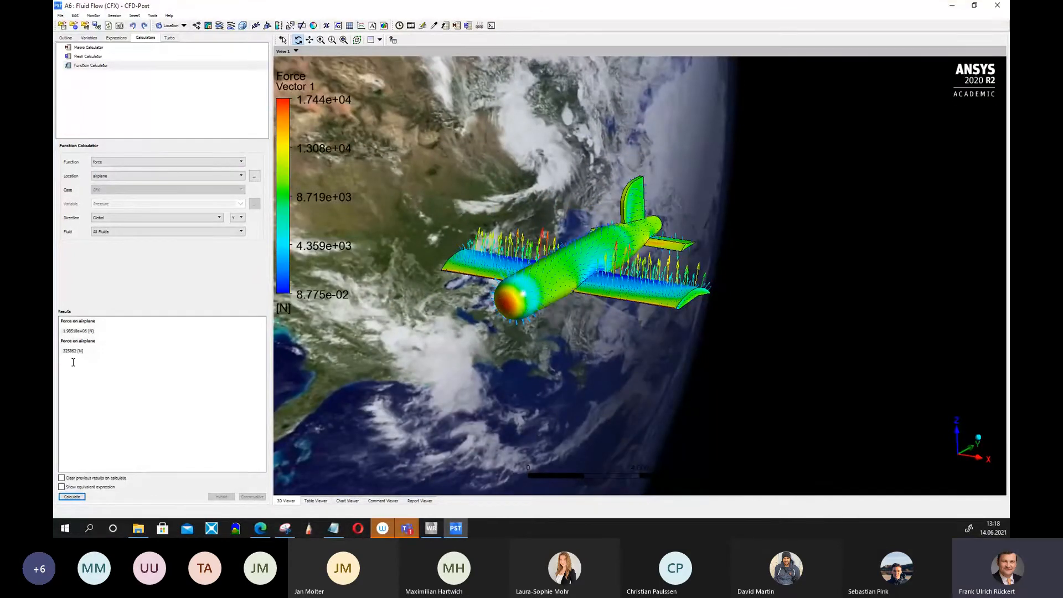
left_click_drag(76, 351, 63, 352)
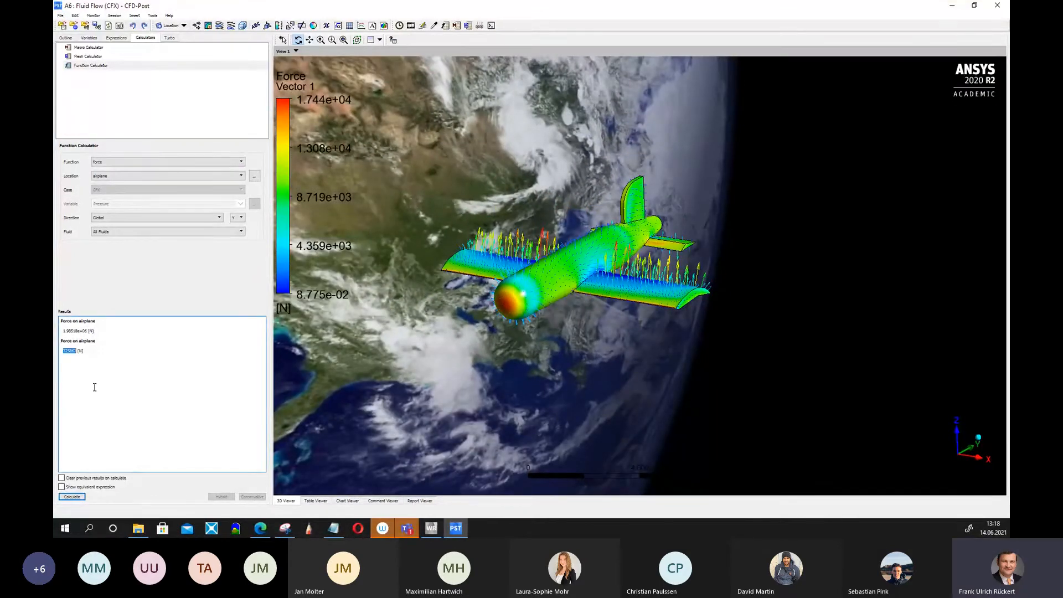
Minimise CFD-Post and open the project's geometry in DesignModeler.
left_click(952, 6)
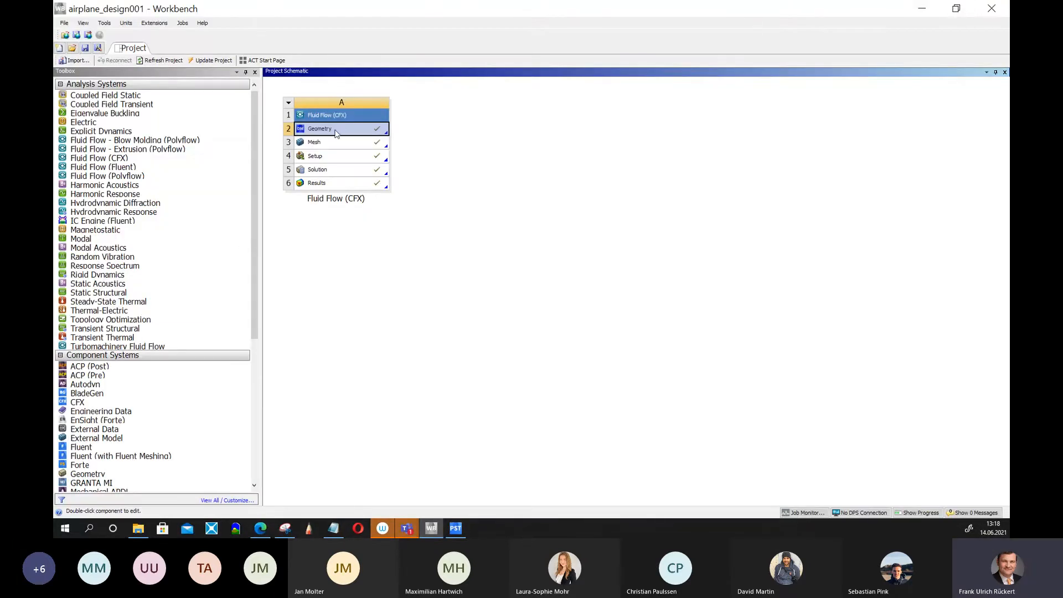
right_click(338, 133)
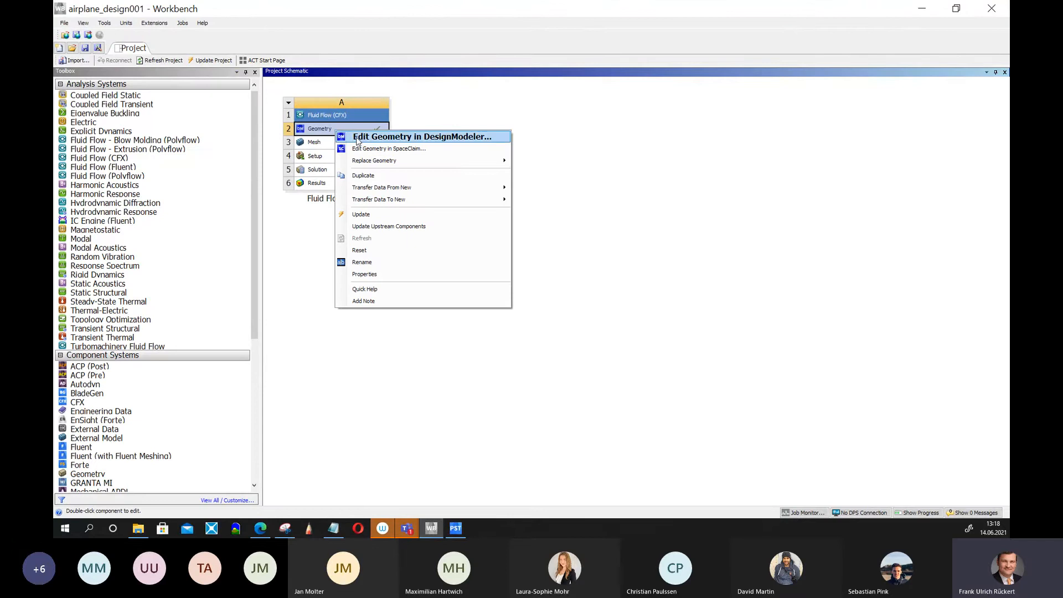
left_click(384, 140)
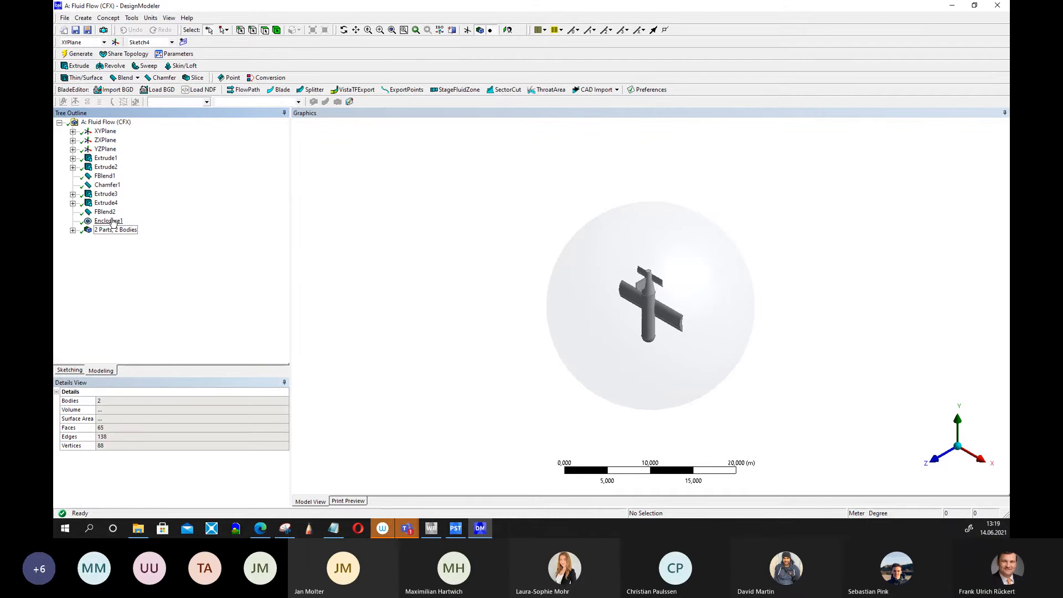
Rotate and zoom the model, then select the enclosure, extrusions, blend and chamfer features to inspect their details.
middle_click_drag(439, 332, 453, 234)
scroll(686, 370, "up", 6)
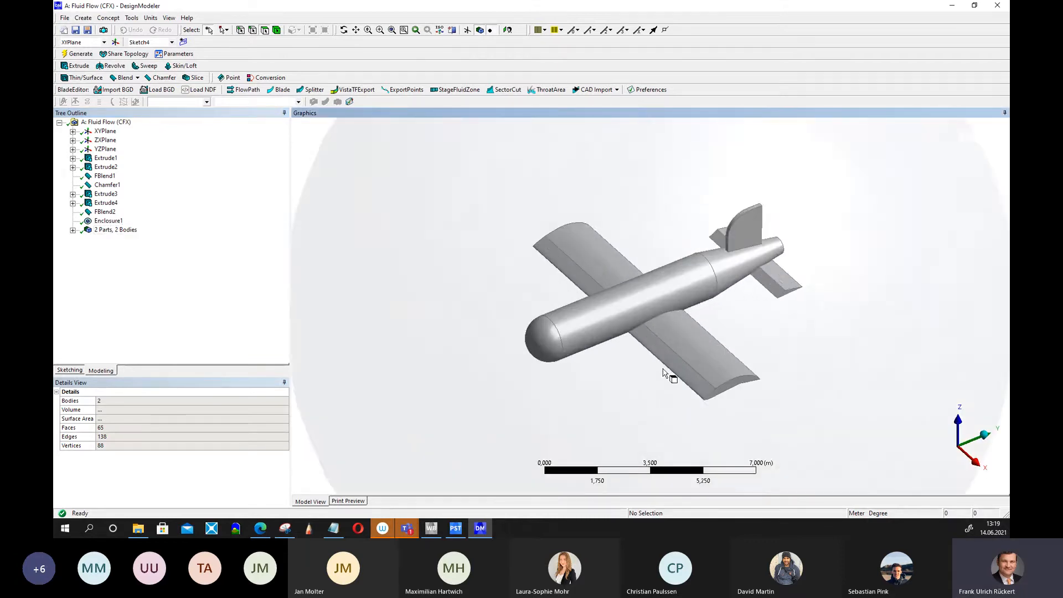
left_click(100, 221)
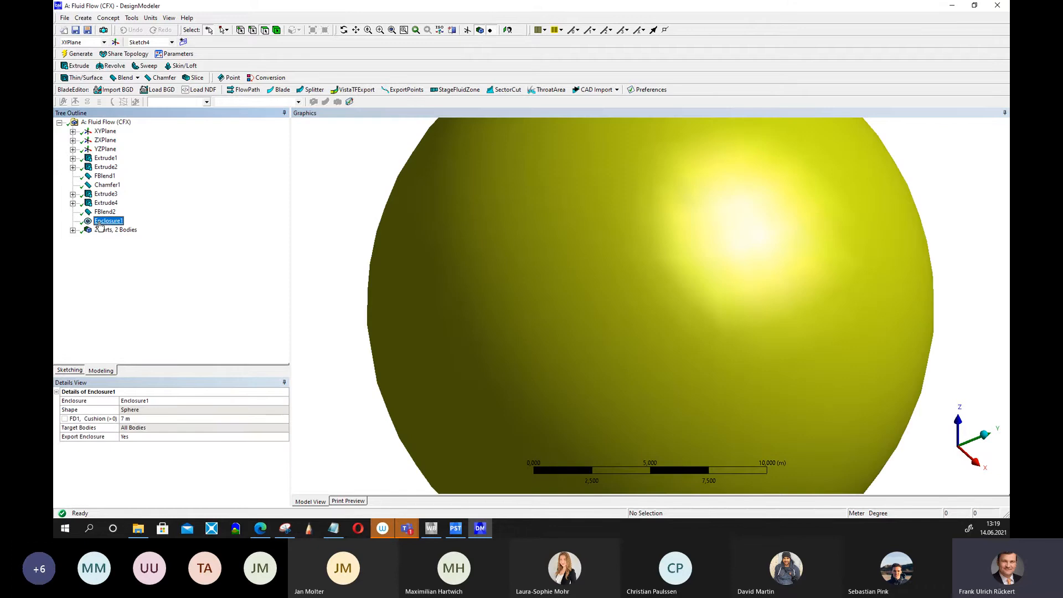
left_click(113, 204)
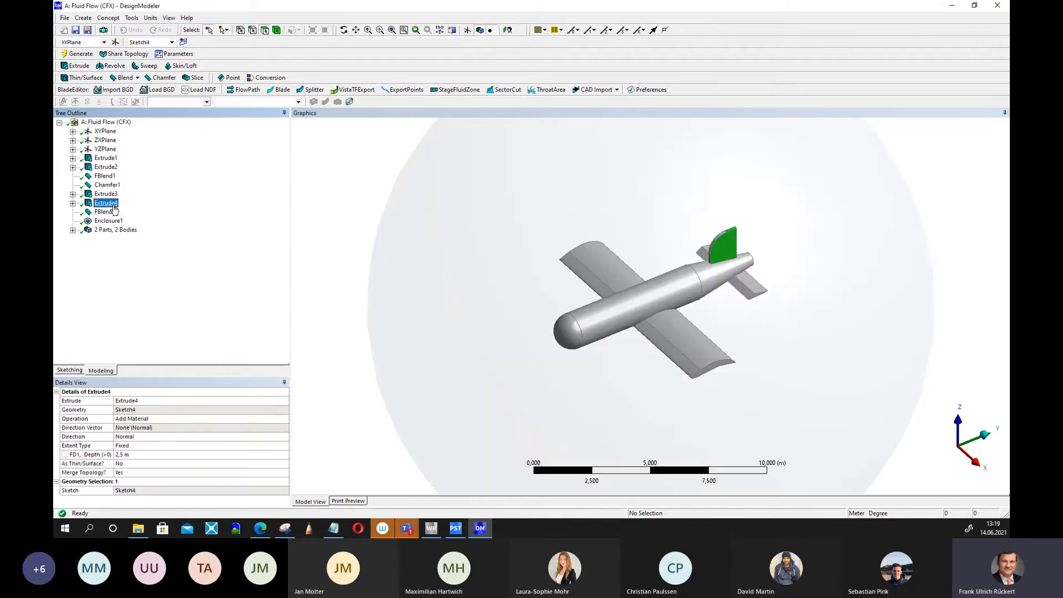
left_click(105, 195)
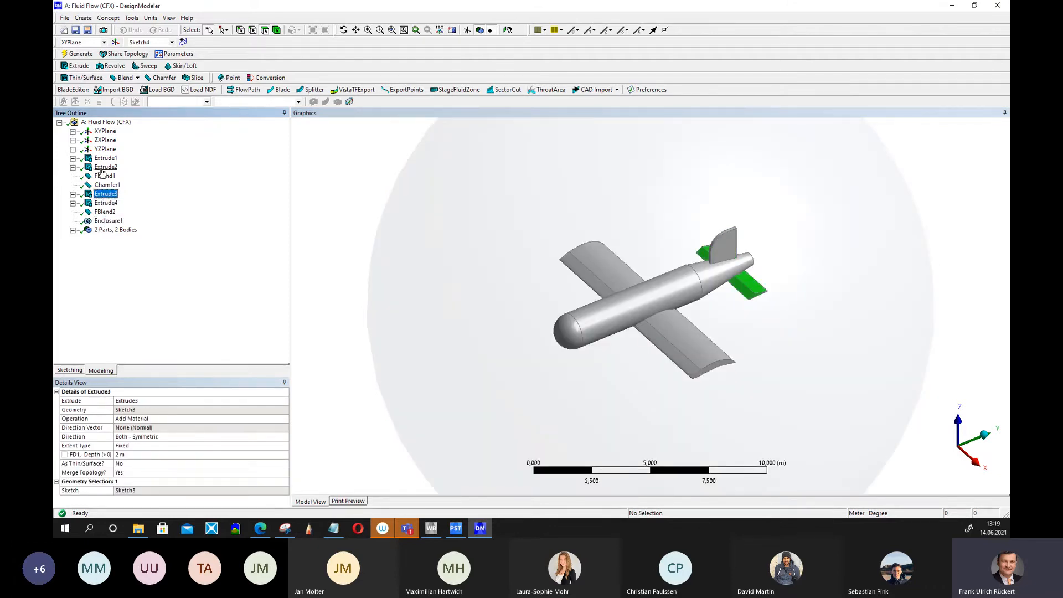
left_click(103, 168)
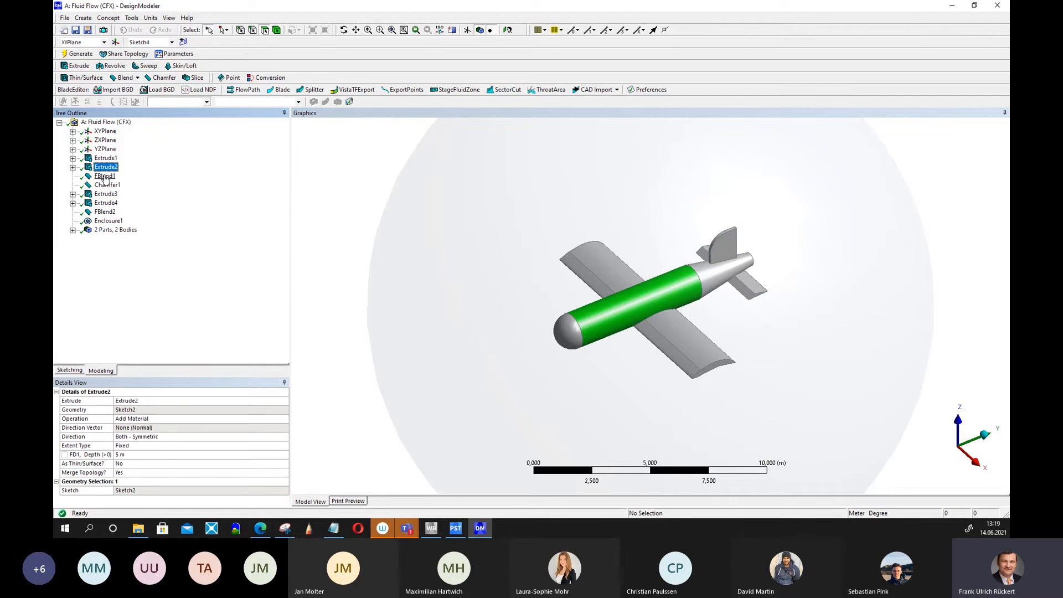
left_click(105, 177)
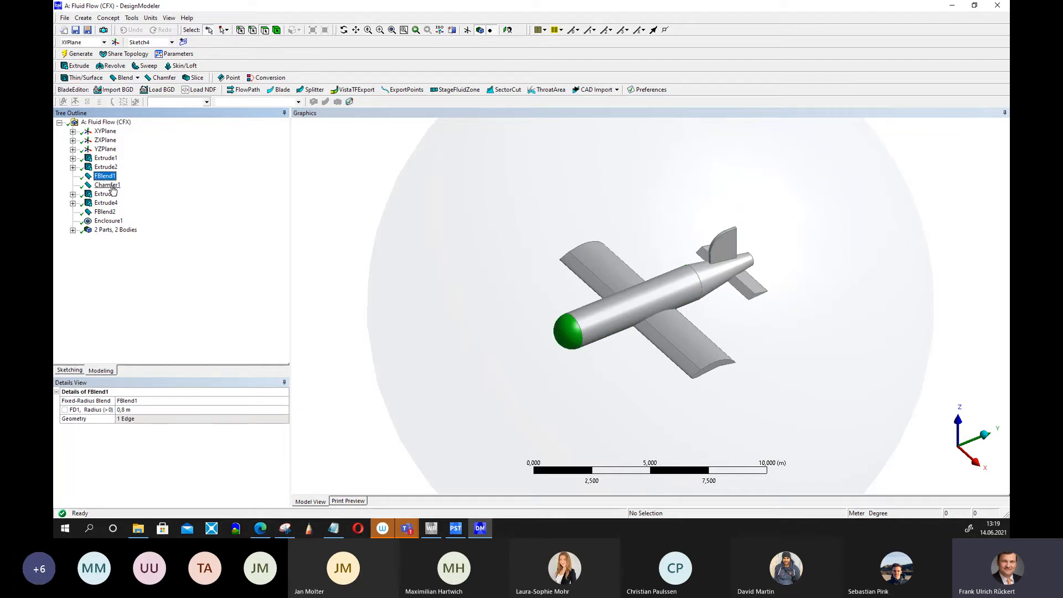
left_click(112, 186)
left_click(109, 176)
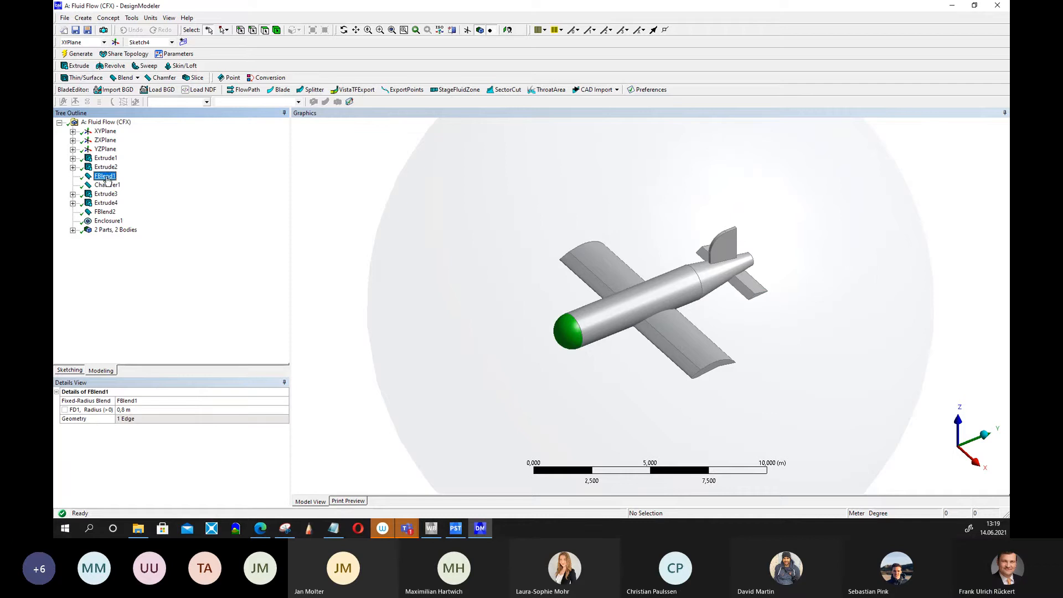
Set the nose blend radius to 0.6 m and regenerate the model.
left_click(127, 410)
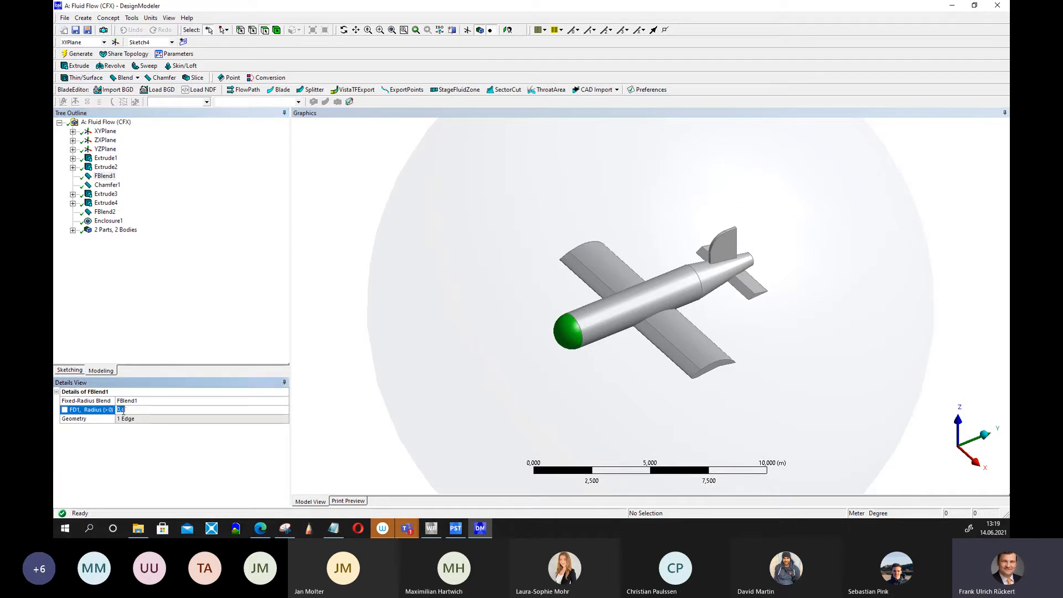
left_click_drag(121, 411, 126, 411)
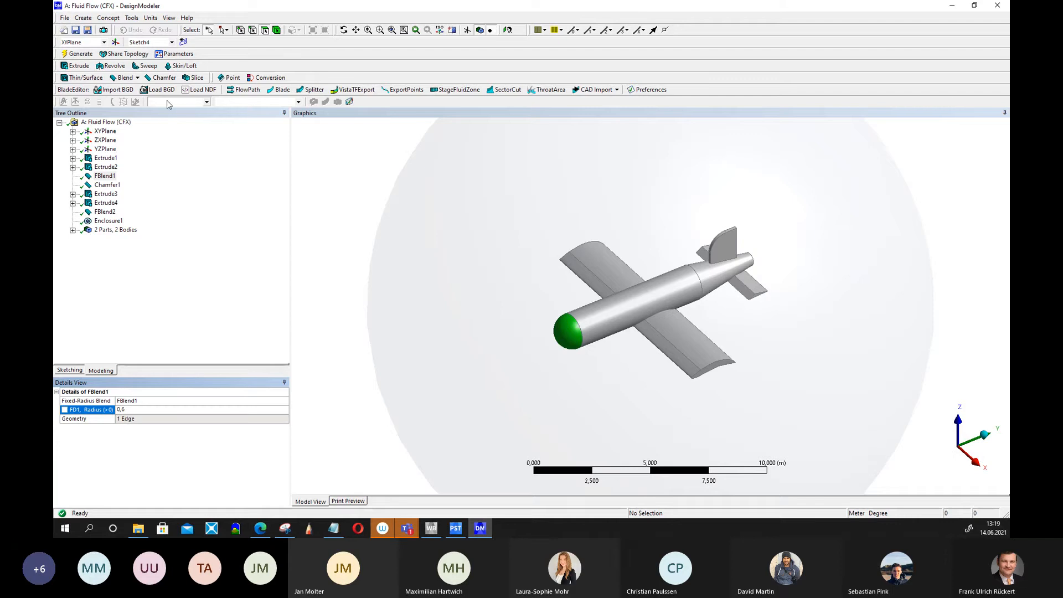
left_click(82, 56)
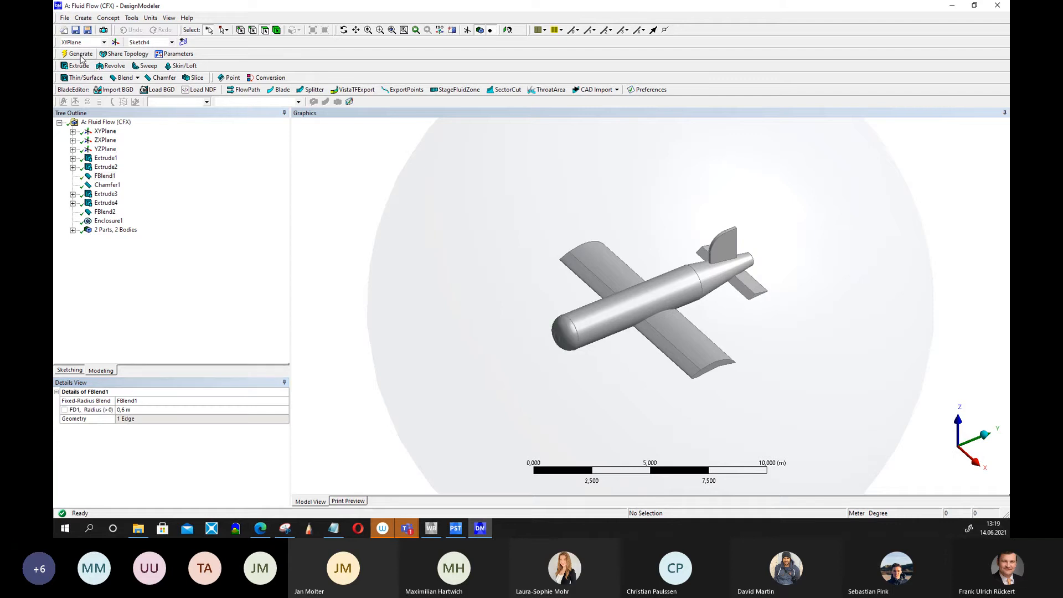
Set the nose blend radius to 0.9 m and regenerate the model.
left_click(136, 409)
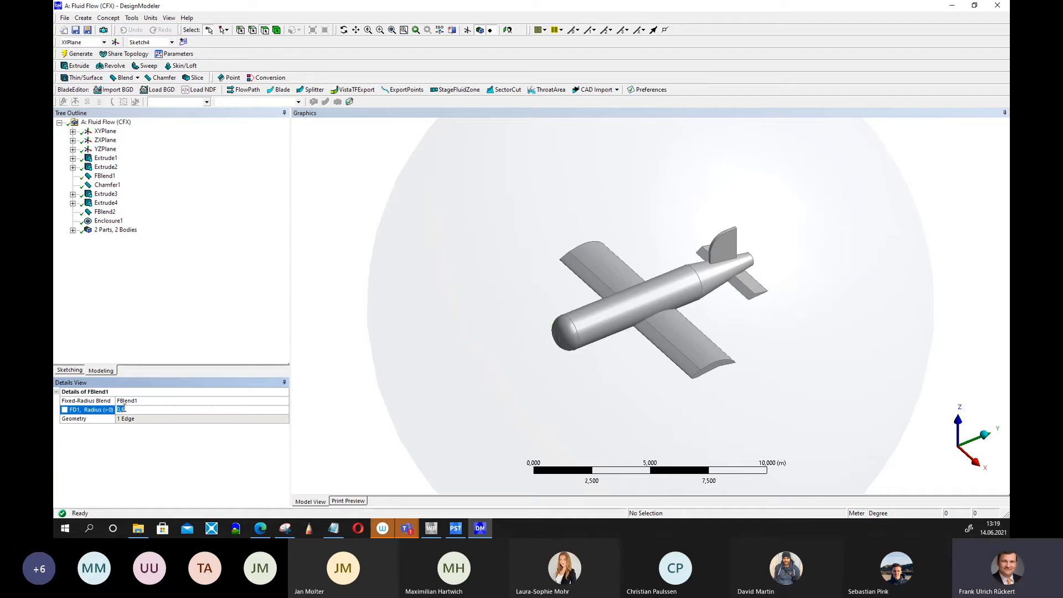
type("9")
left_click(76, 55)
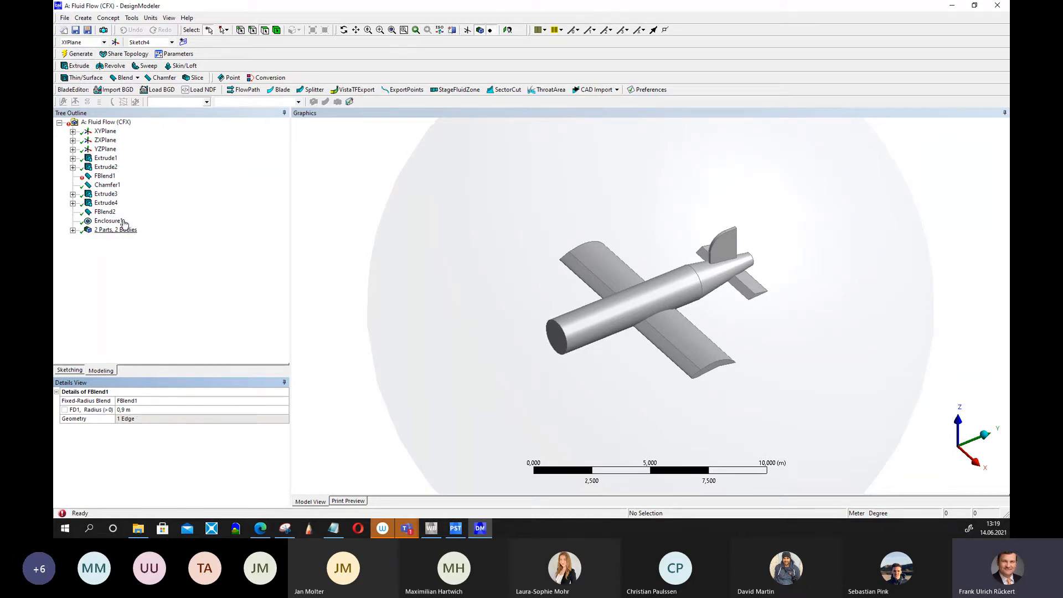
Change the nose blend radius to 0.7 m and regenerate the geometry.
right_click(102, 177)
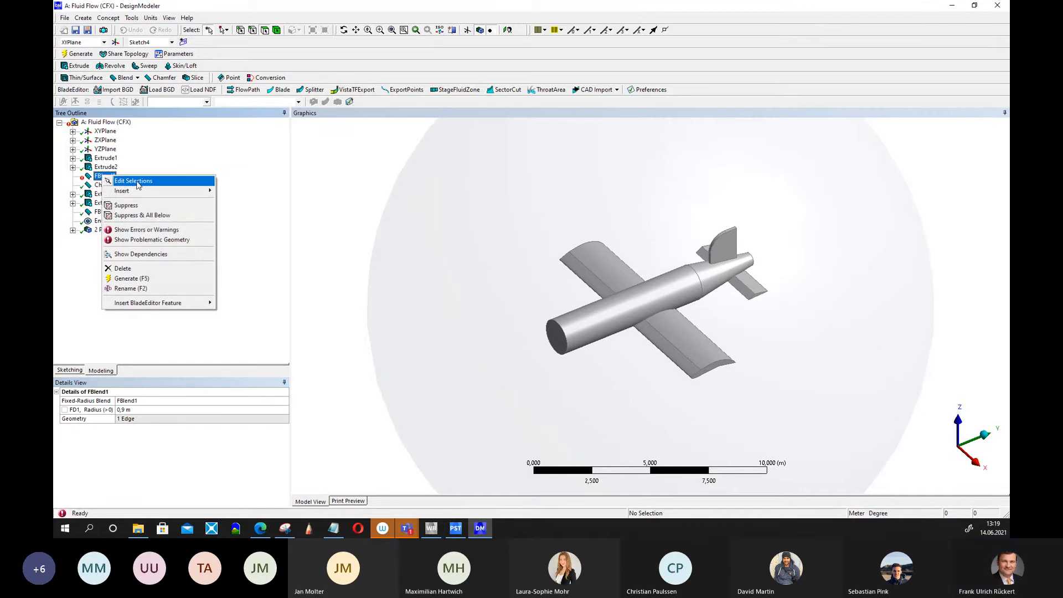
left_click(165, 400)
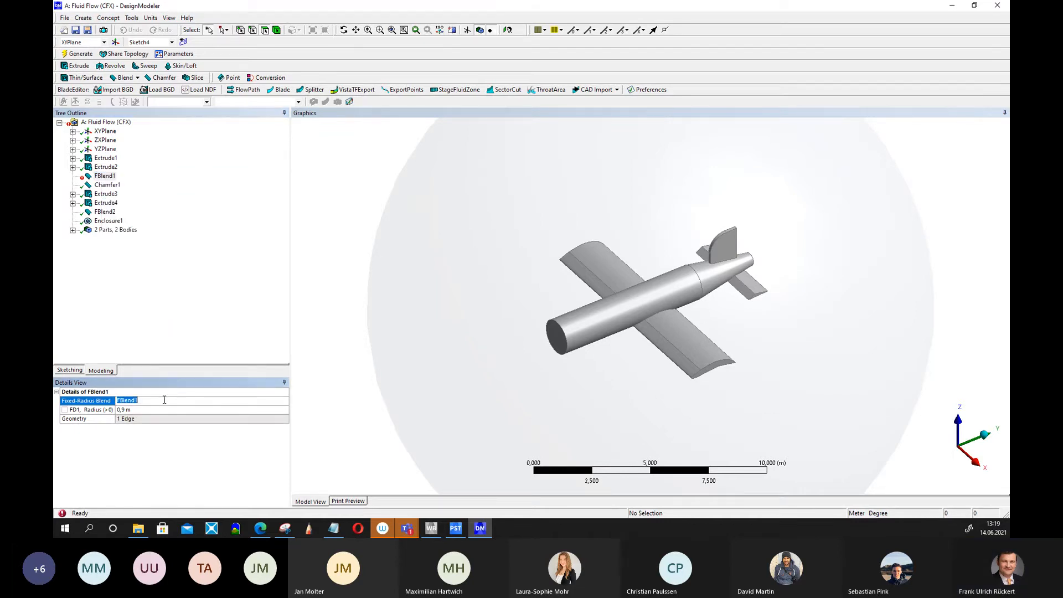
left_click(137, 409)
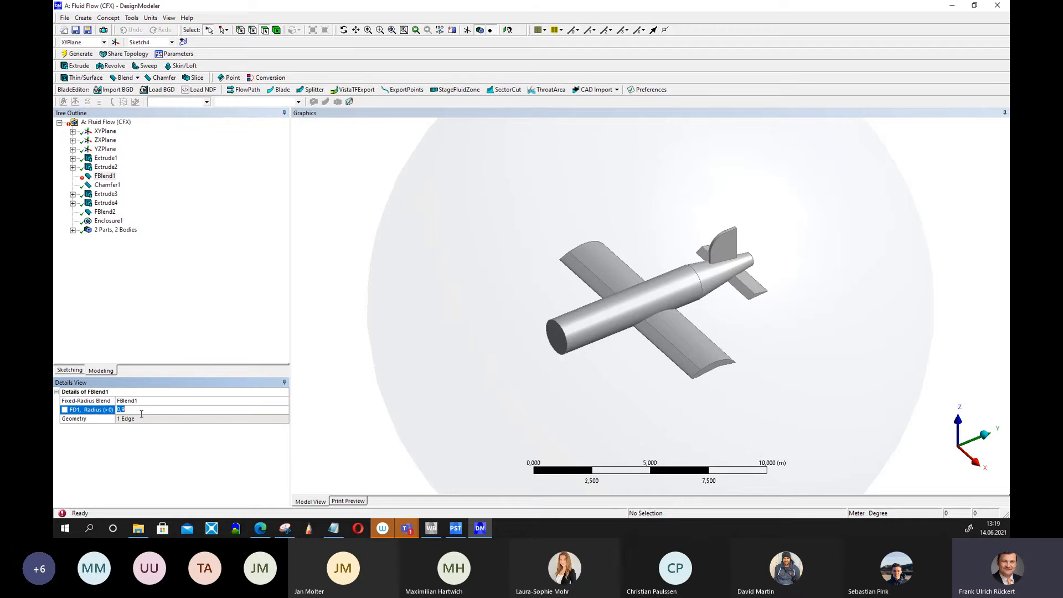
left_click_drag(126, 409, 122, 409)
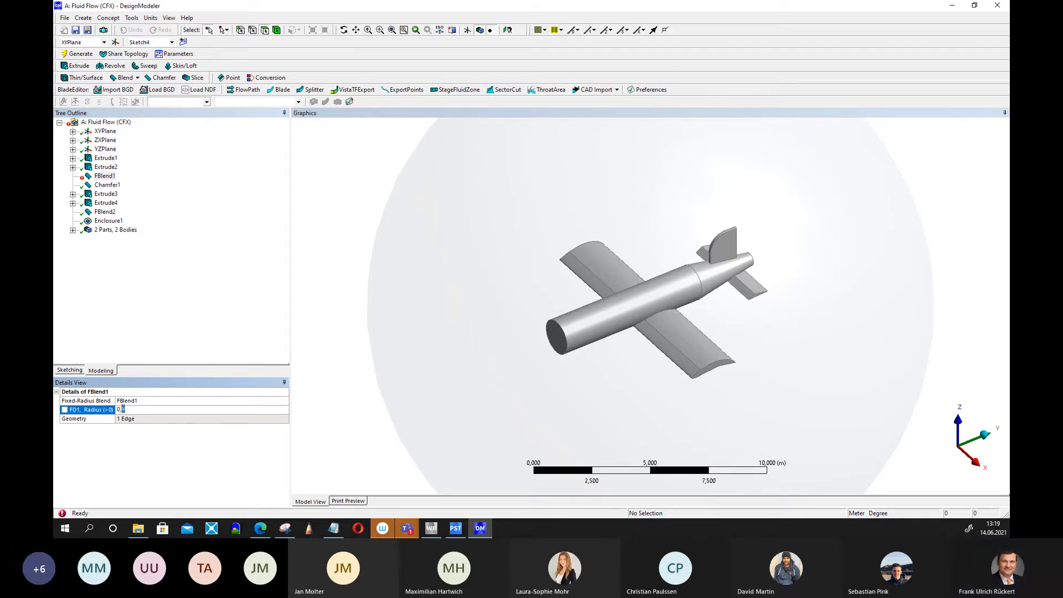
type("7")
key("Return")
left_click(81, 53)
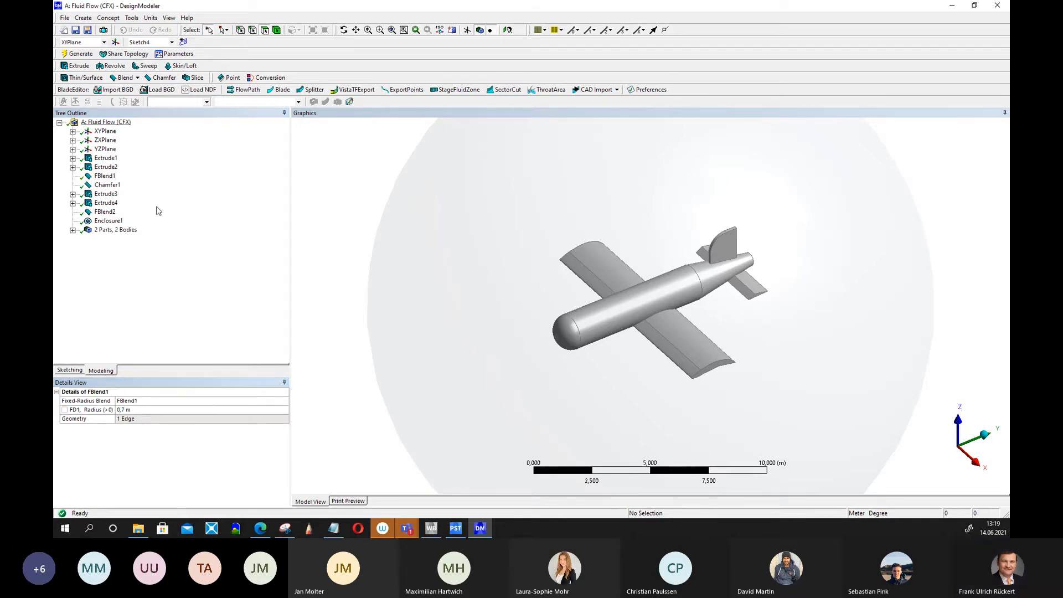
Delete the FBlend1 nose blend feature from the tree.
right_click(105, 176)
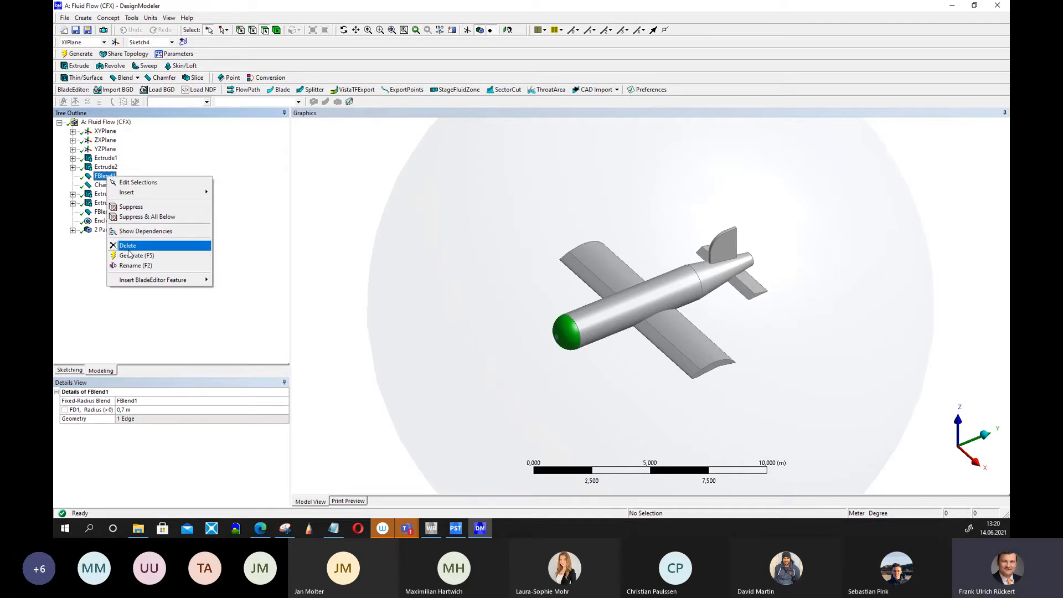
left_click(129, 246)
left_click(494, 303)
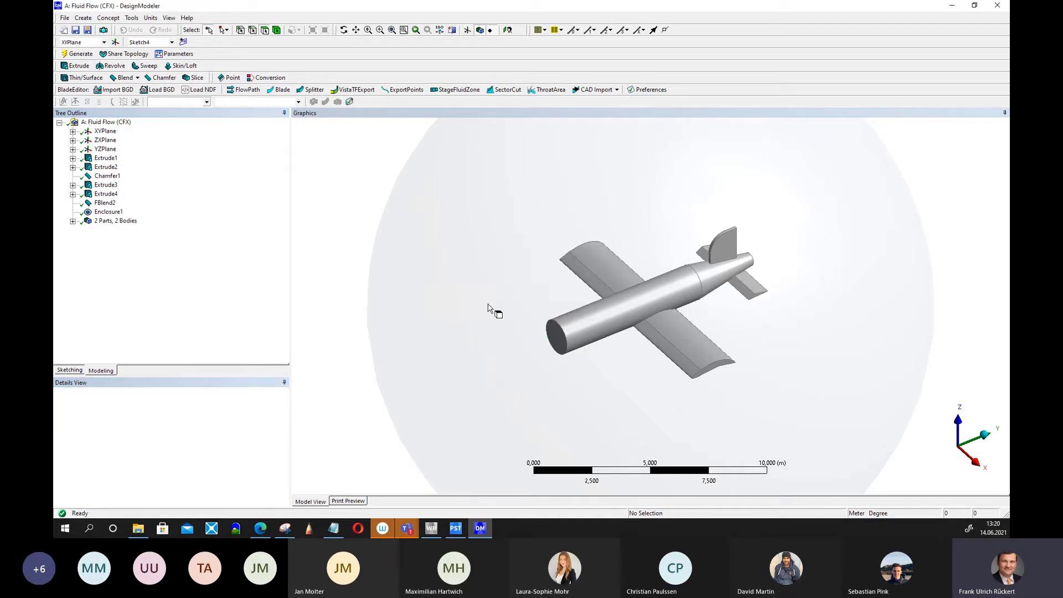
Create a chamfer on the fuselage's front circular edge and generate it.
left_click(100, 167)
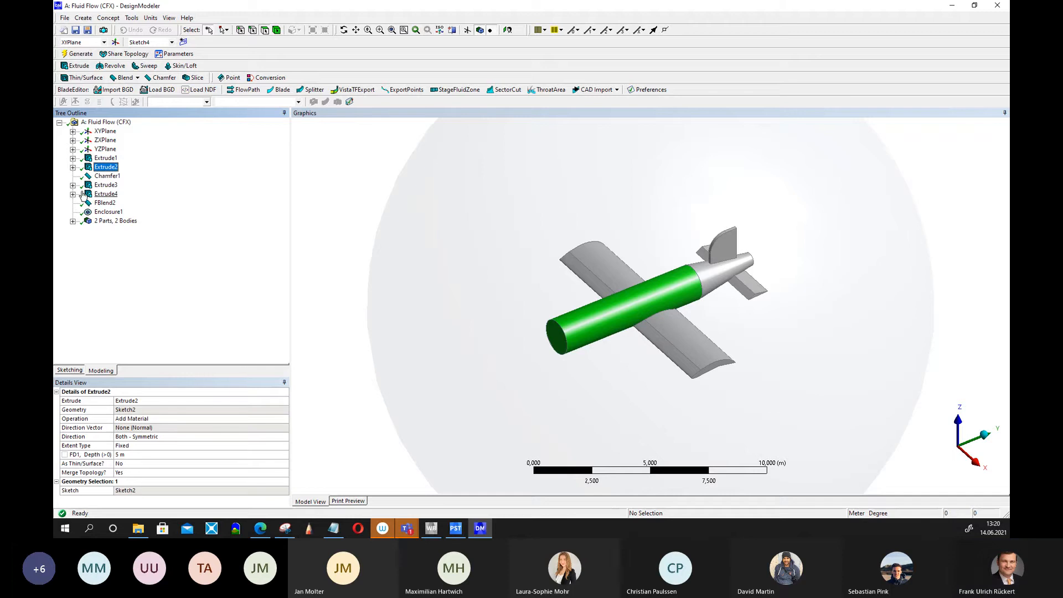
left_click(251, 33)
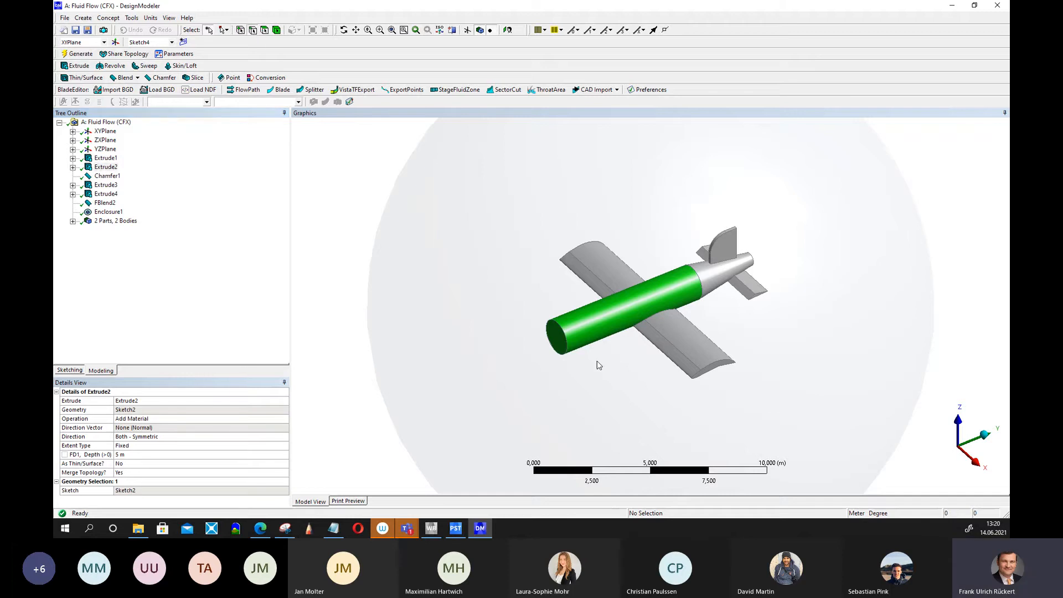
left_click(564, 345)
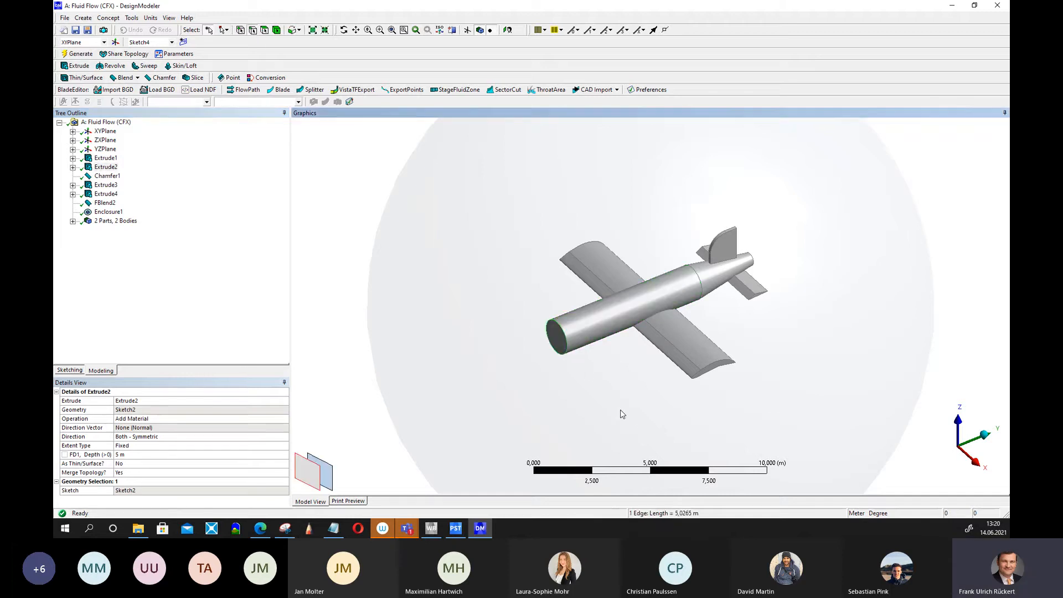
left_click(163, 78)
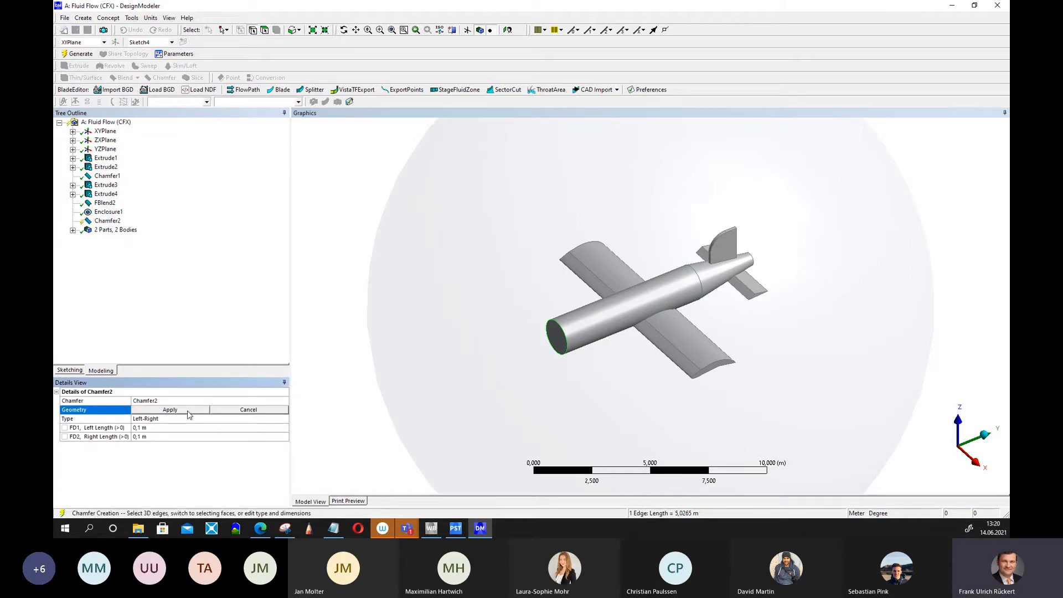
left_click(170, 410)
left_click(78, 55)
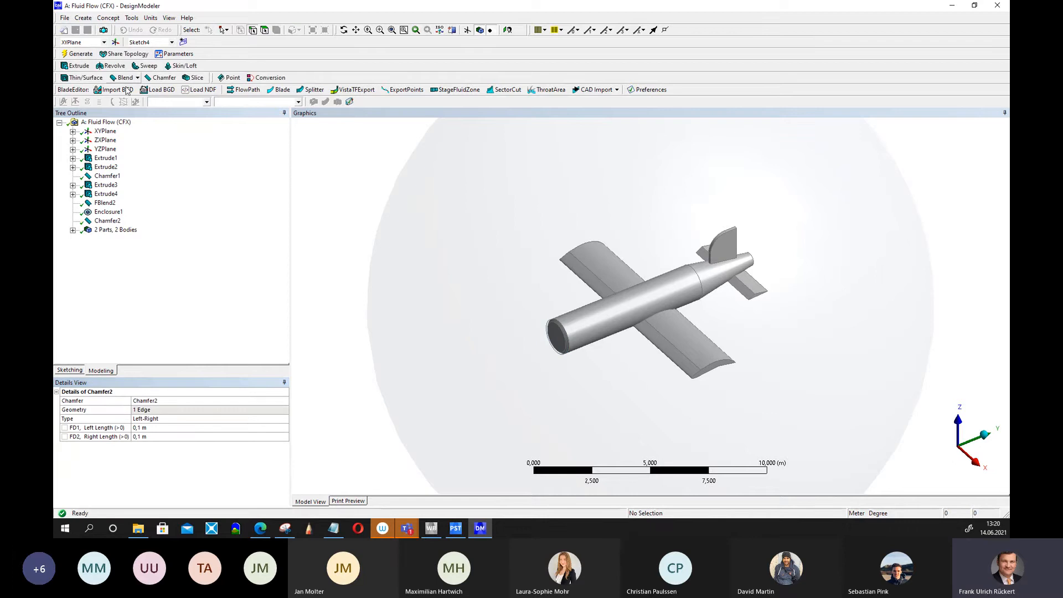
Set the chamfer's left length to 0.8 m and regenerate.
middle_click_drag(447, 364, 463, 338)
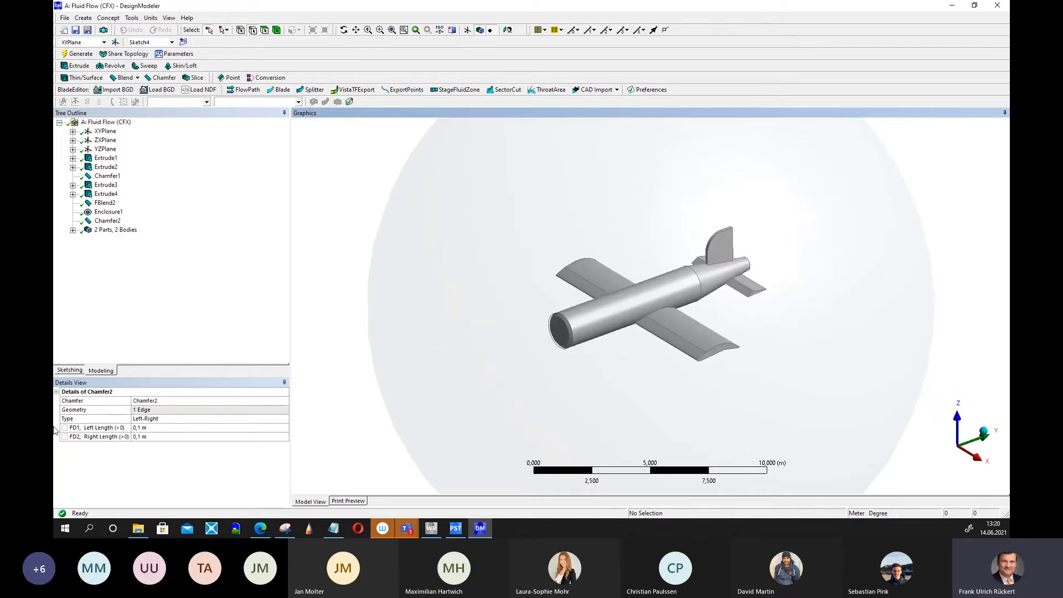
left_click(145, 428)
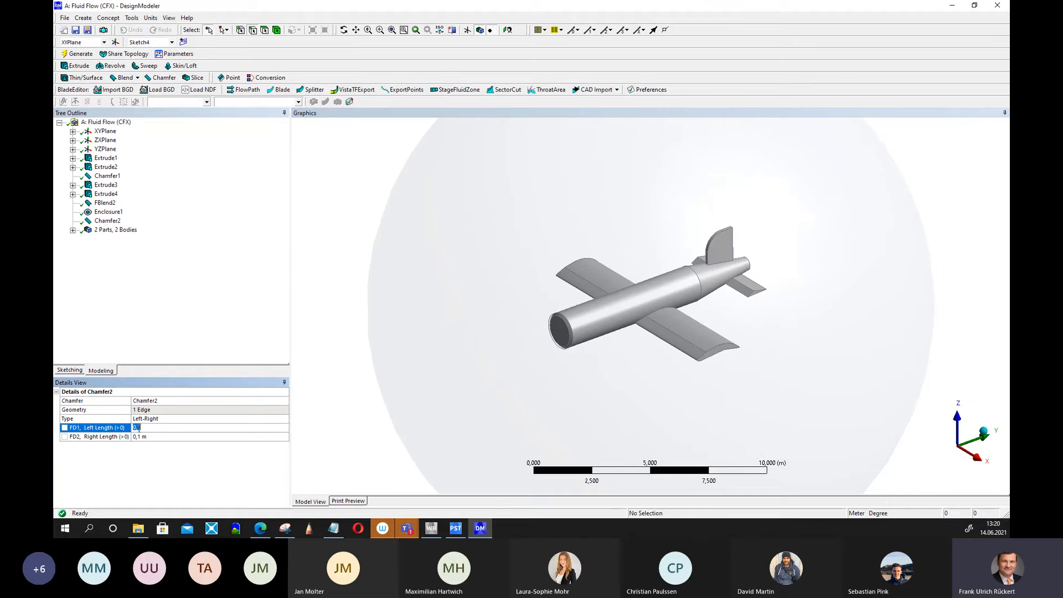
type("8")
left_click(76, 55)
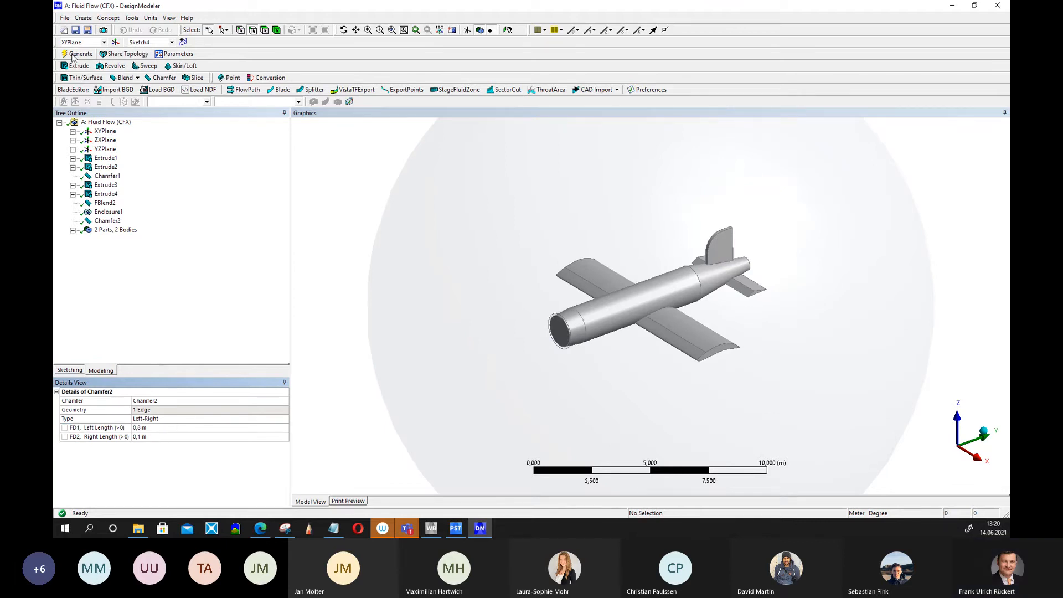
Set the chamfer's left length to 2 m and its right length to 0.6 m, regenerating each time.
left_click(146, 427)
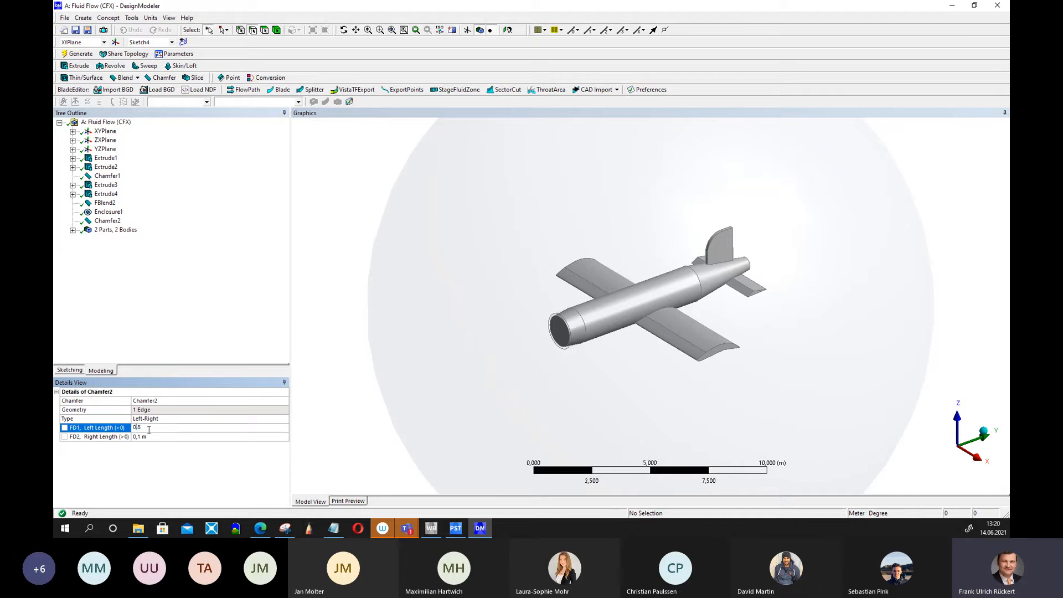
type("2")
left_click(74, 56)
left_click(143, 437)
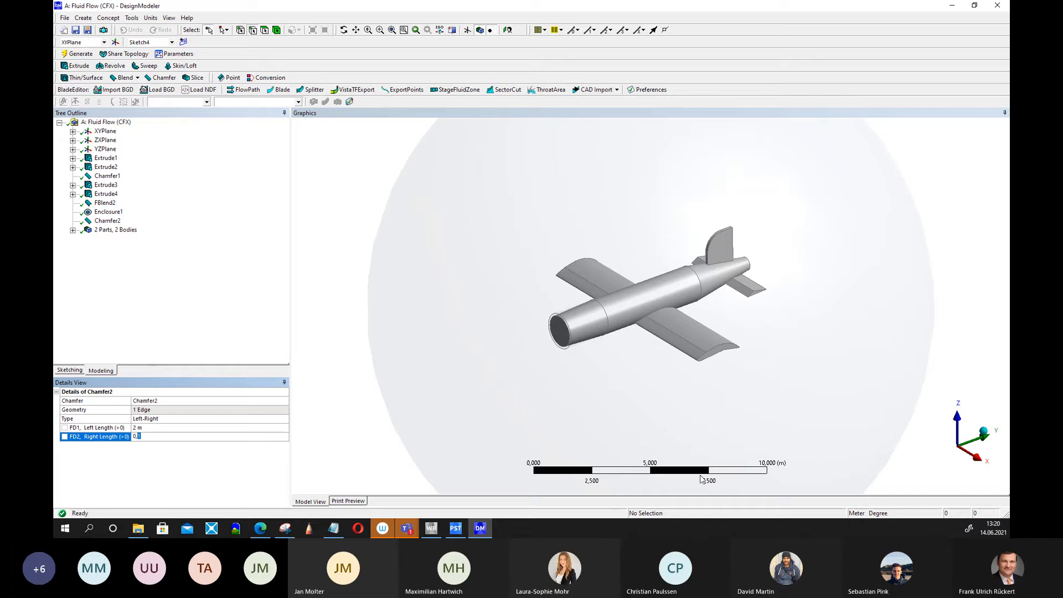
left_click(77, 53)
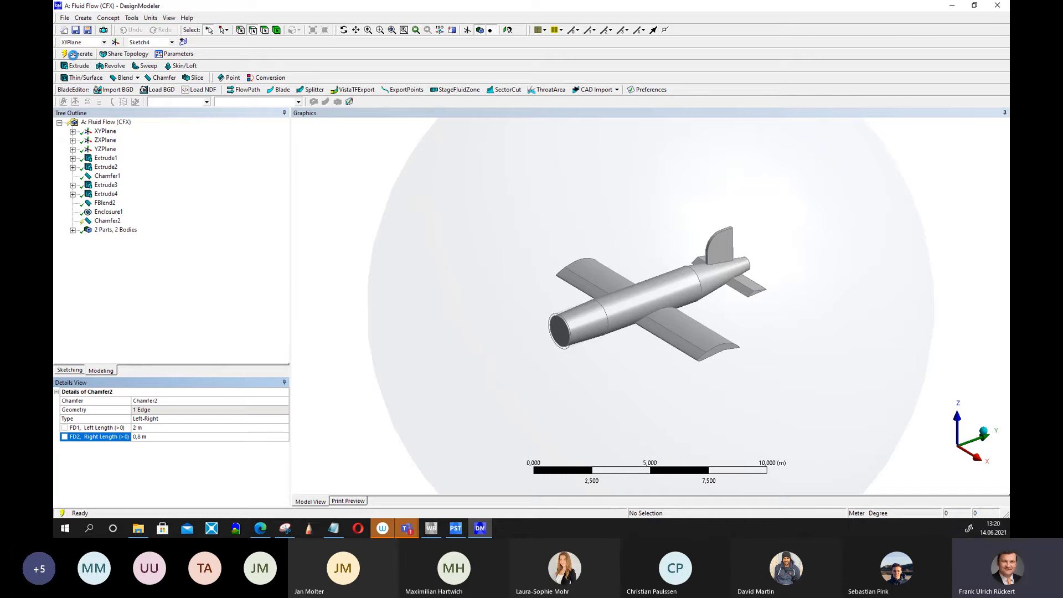
Set the chamfer's left length to 1 m and regenerate.
left_click(149, 429)
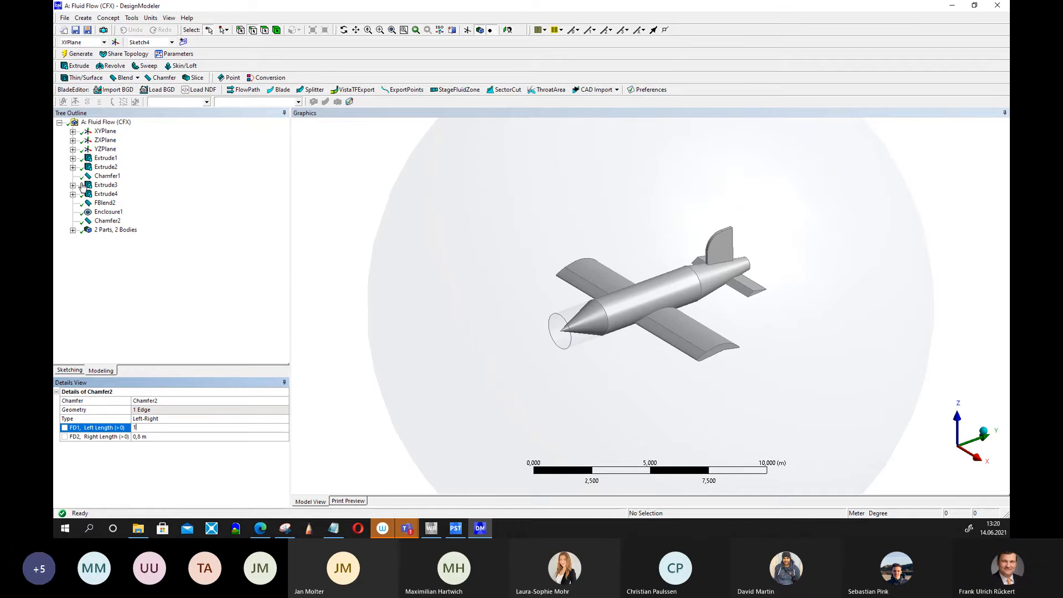
type("1")
left_click(81, 54)
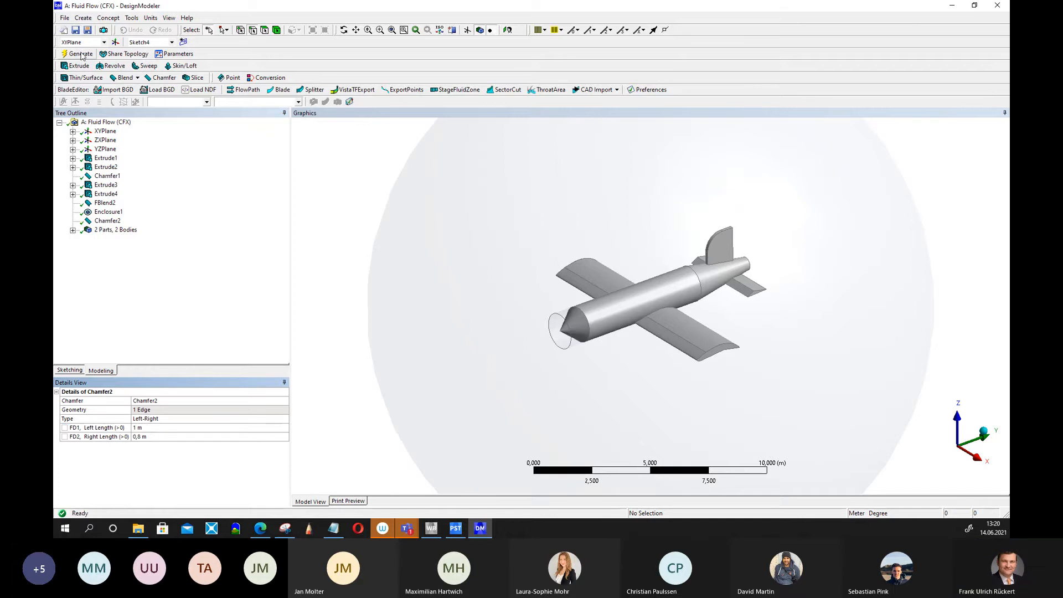
Set the chamfer's left length back to 2 m and right length to 0.6 m, then regenerate.
left_click(141, 437)
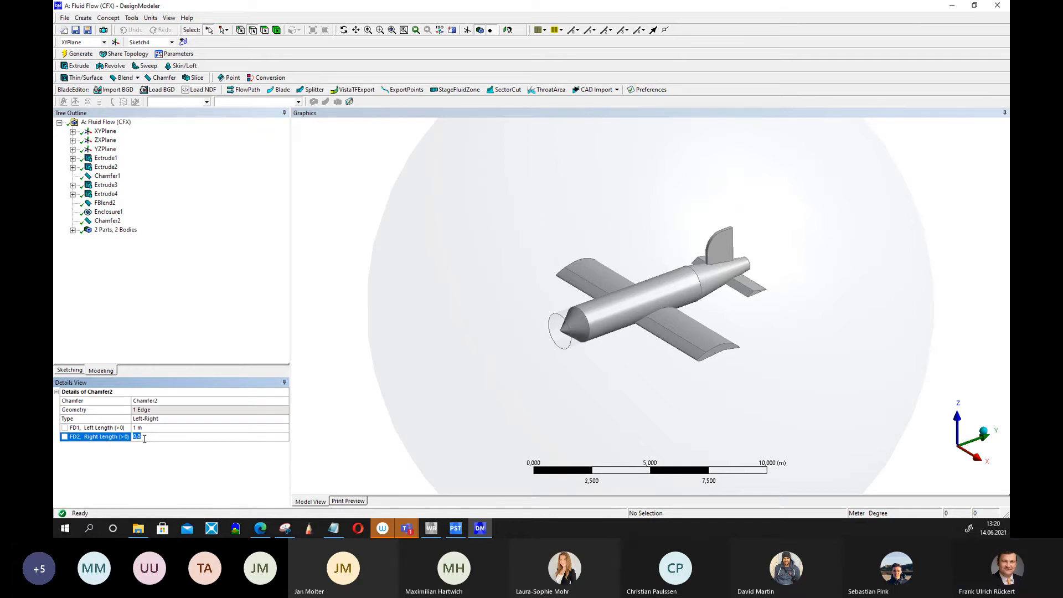
left_click(137, 428)
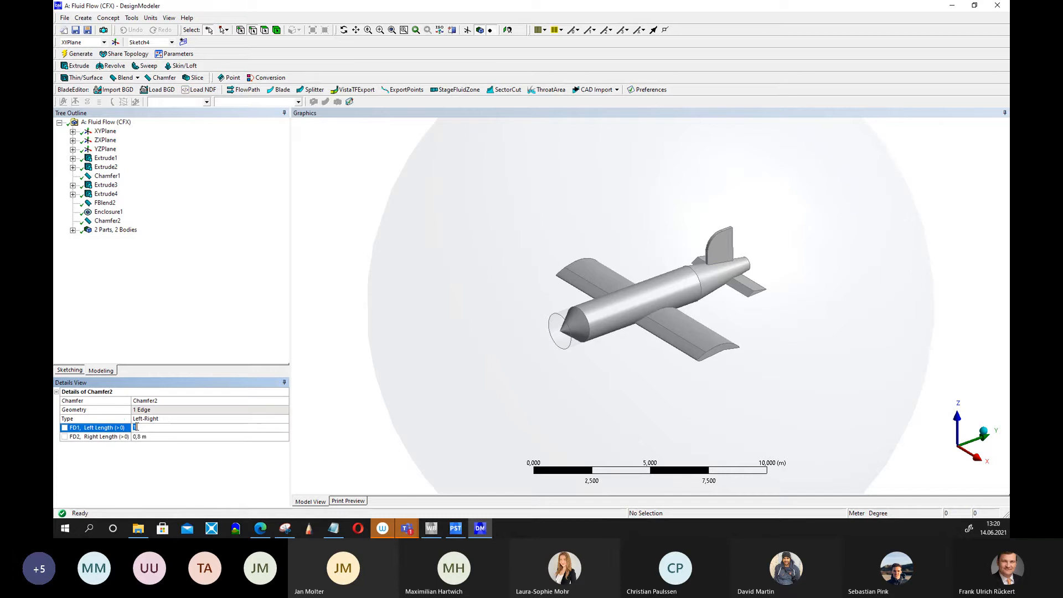
type("2")
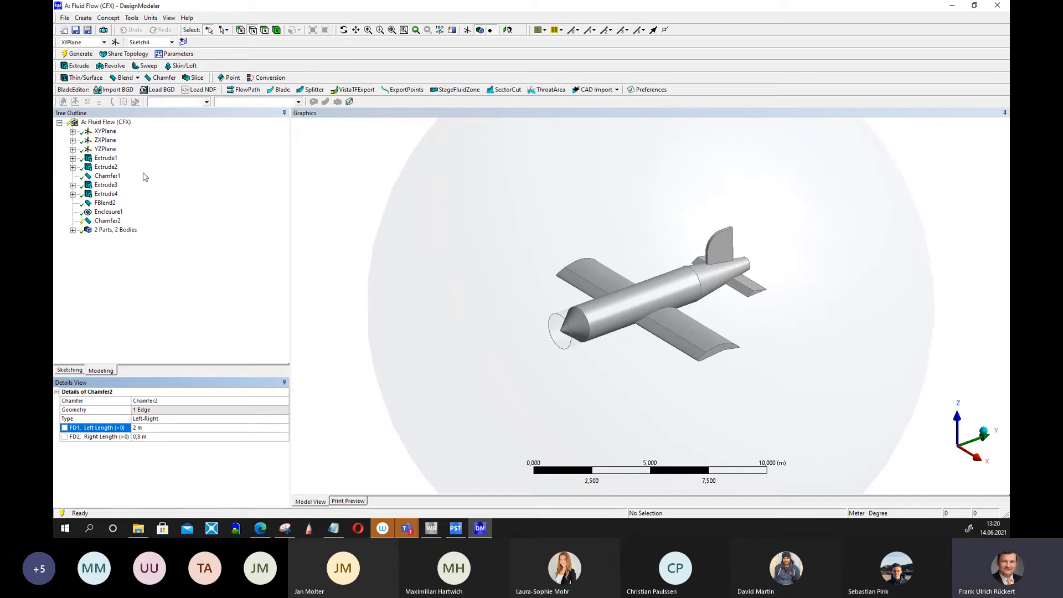
left_click(78, 53)
left_click(141, 437)
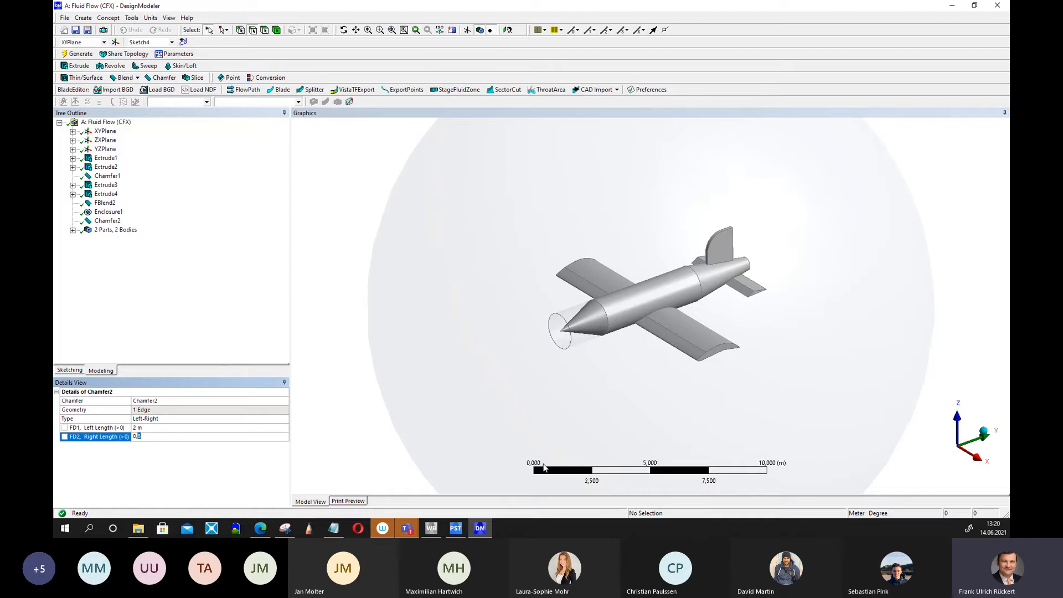
type("6")
key("Return")
left_click(78, 53)
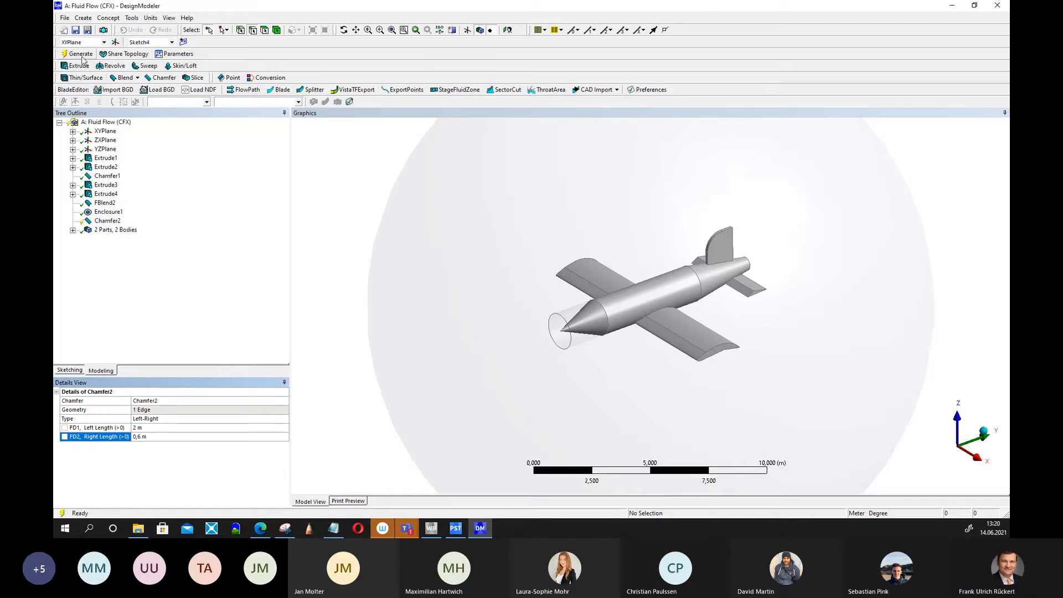
Rotate and zoom the view to examine the chamfered fuselage nose.
middle_click_drag(447, 350, 427, 339)
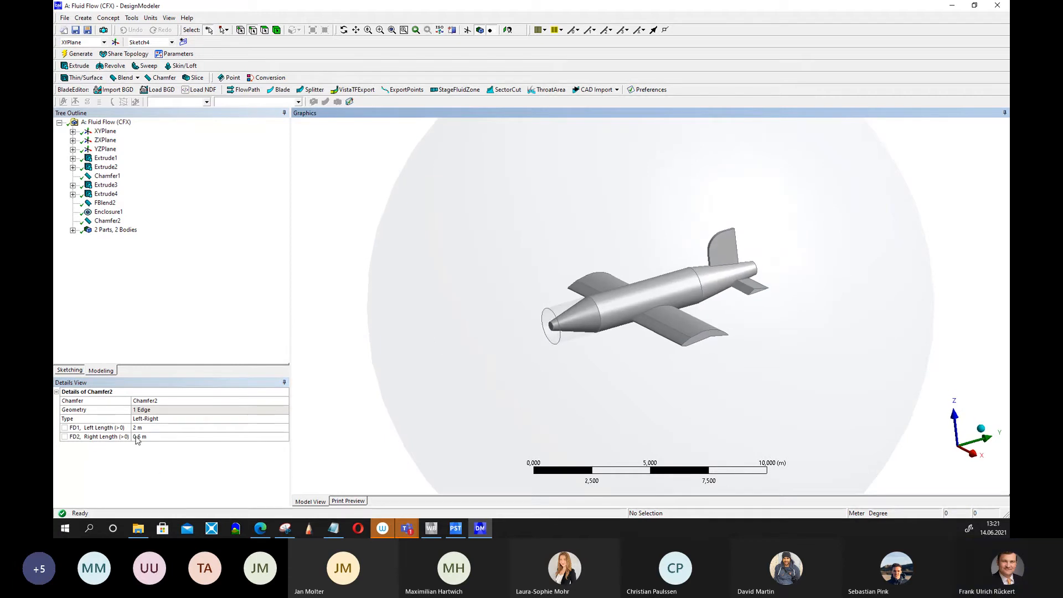
scroll(510, 343, "up", 5)
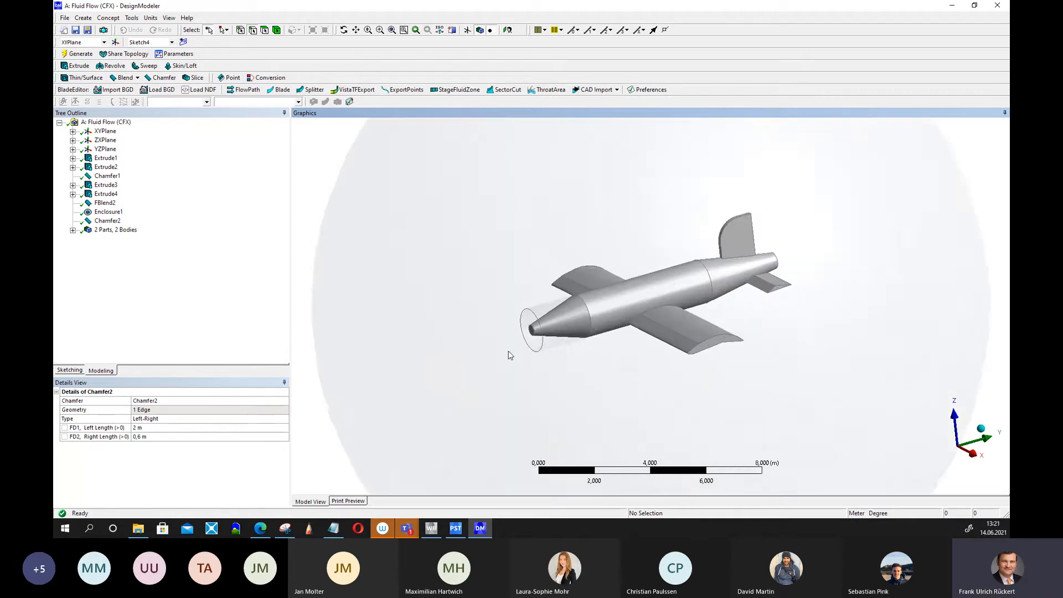
middle_click_drag(399, 308, 437, 300)
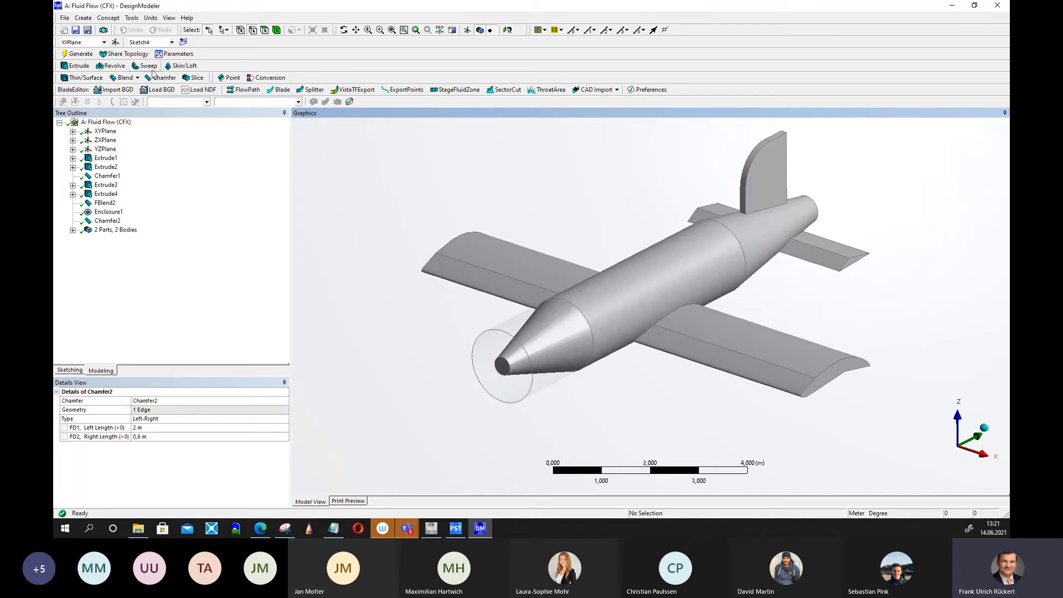
left_click(124, 79)
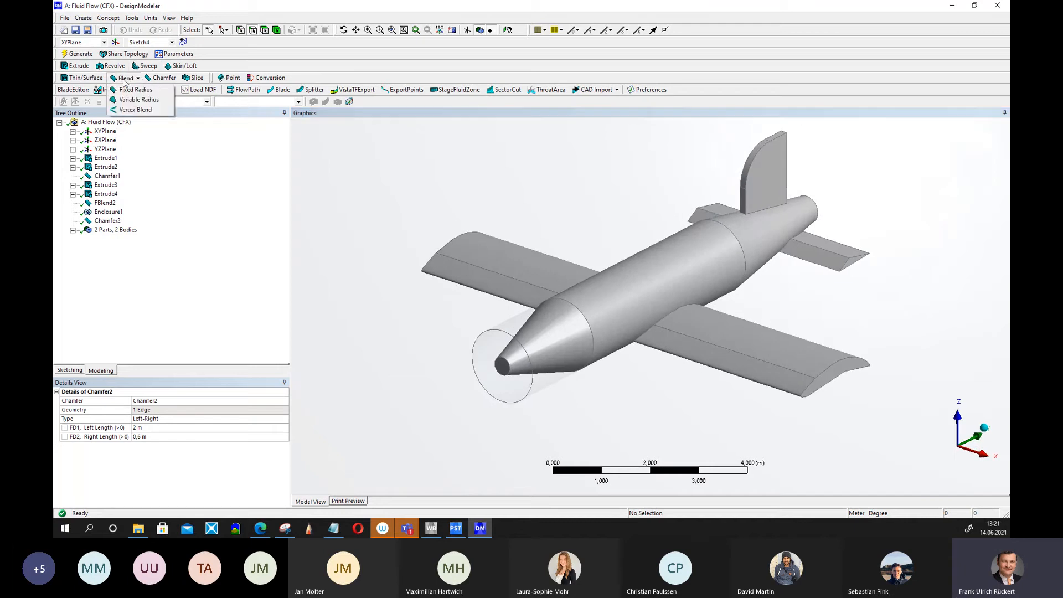
left_click(252, 34)
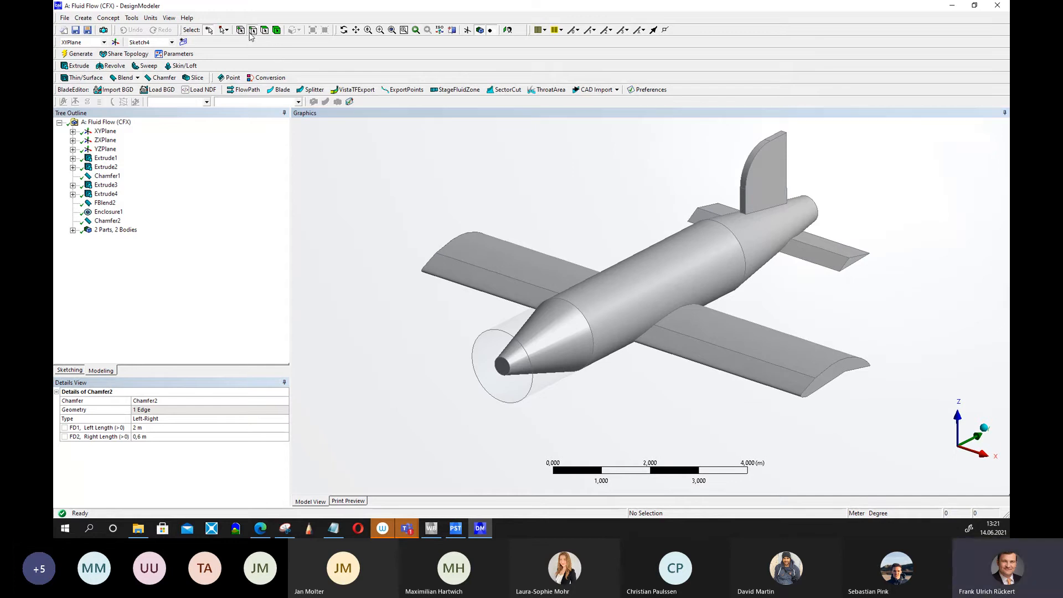
Apply a Fixed Radius blend of 0.1 m to the edge at the nose tip and generate it.
left_click(506, 364)
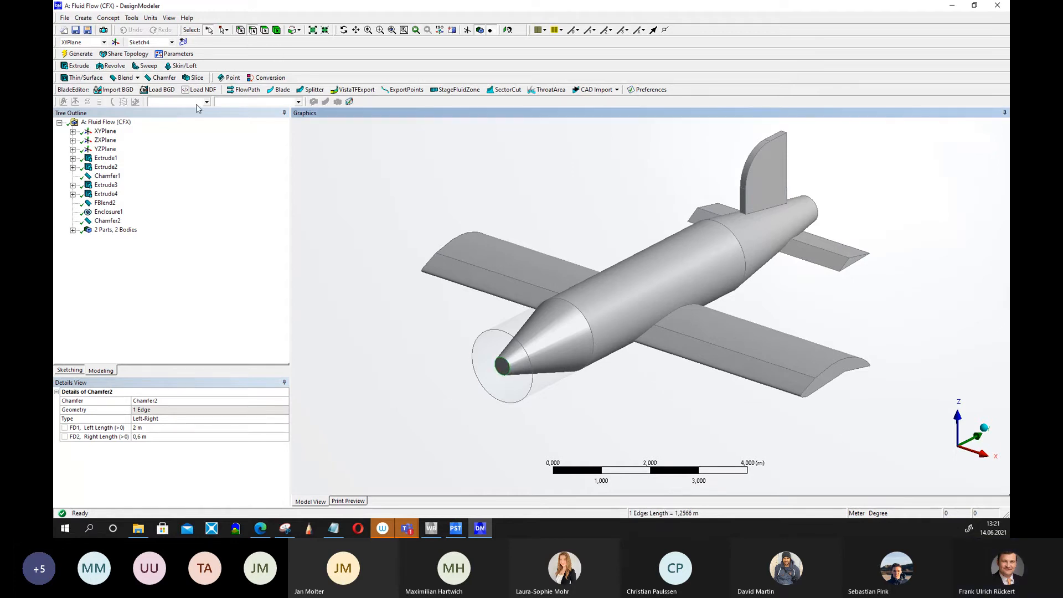
left_click(113, 79)
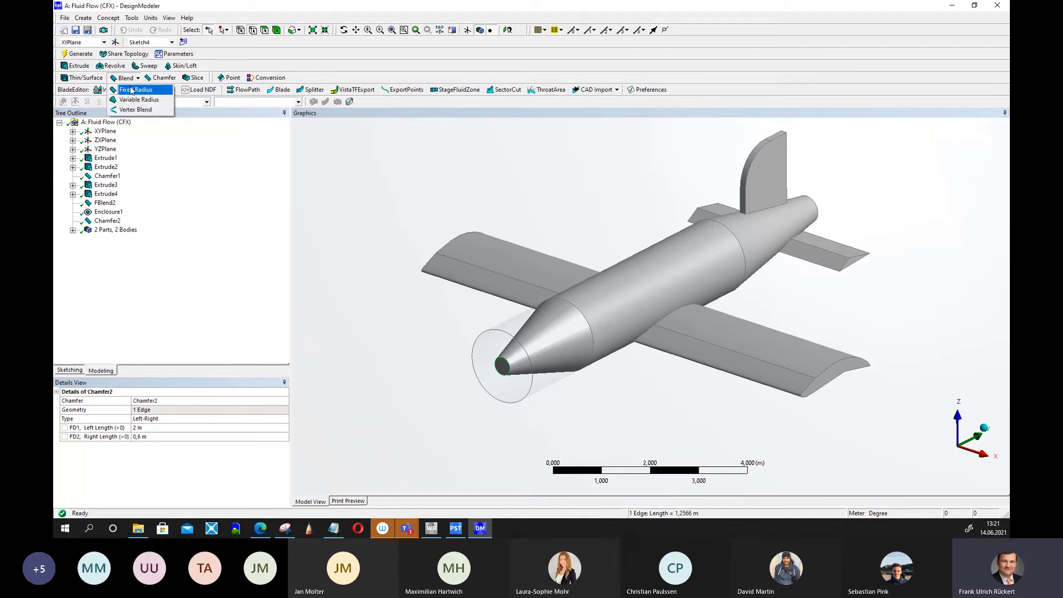
left_click(133, 90)
left_click(158, 419)
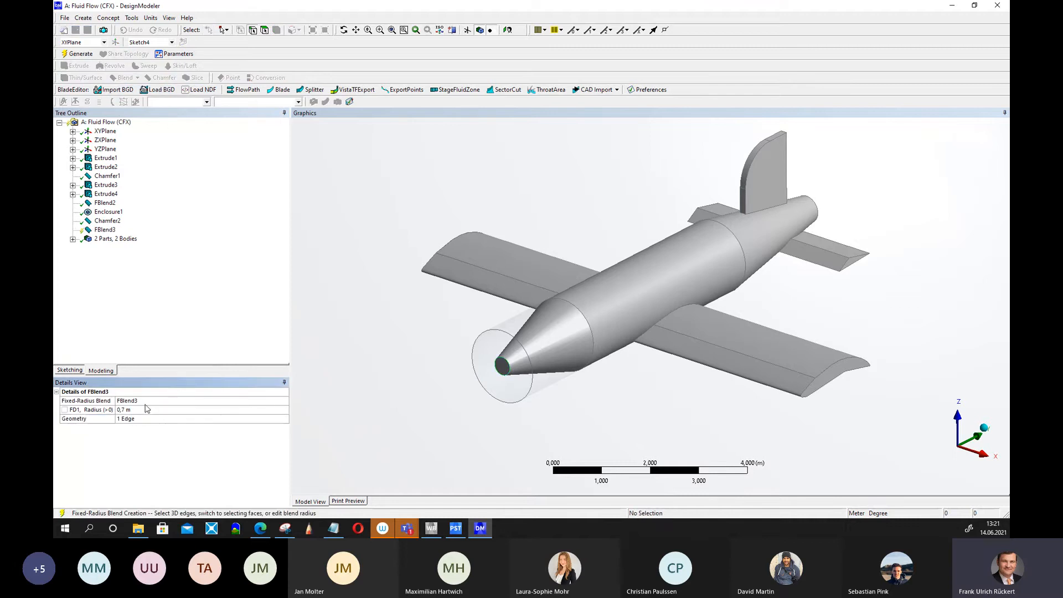
left_click(128, 410)
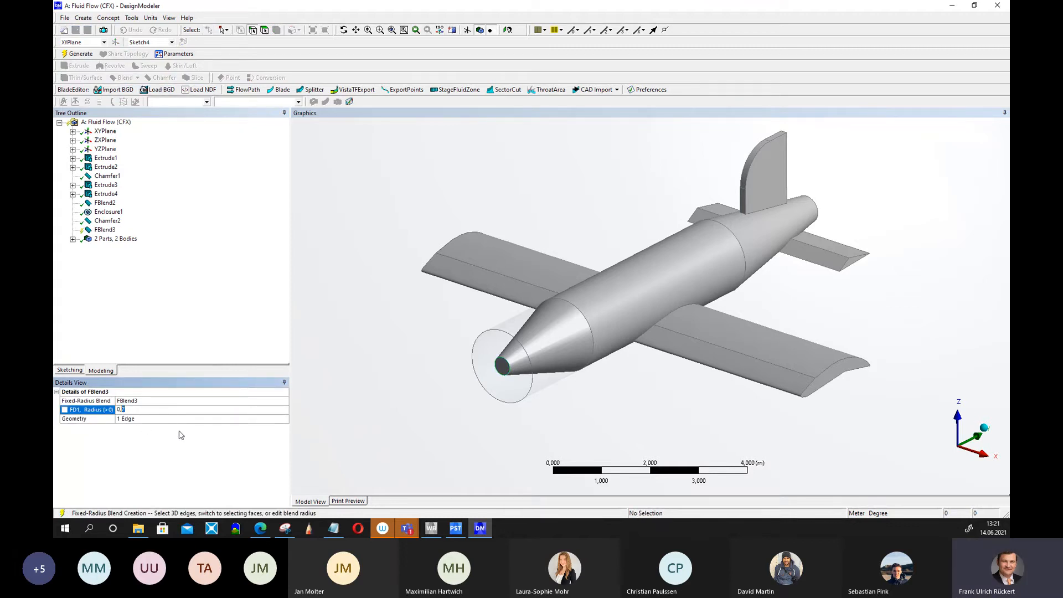
type("1")
key("Return")
left_click(79, 54)
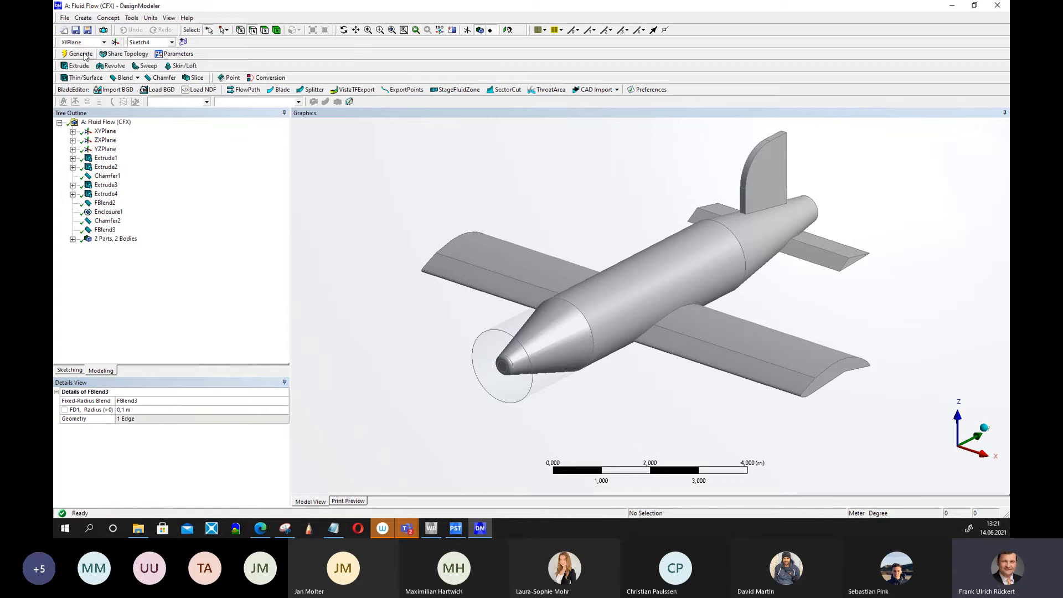
Set the nose-tip blend's radius to 0.2 m.
middle_click_drag(356, 356, 311, 344)
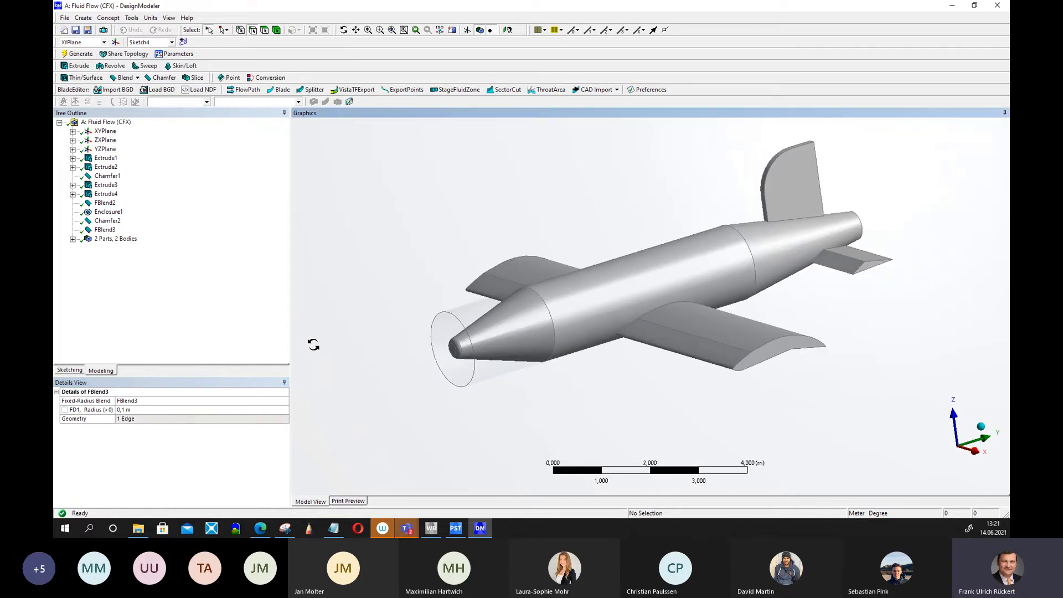
left_click(148, 409)
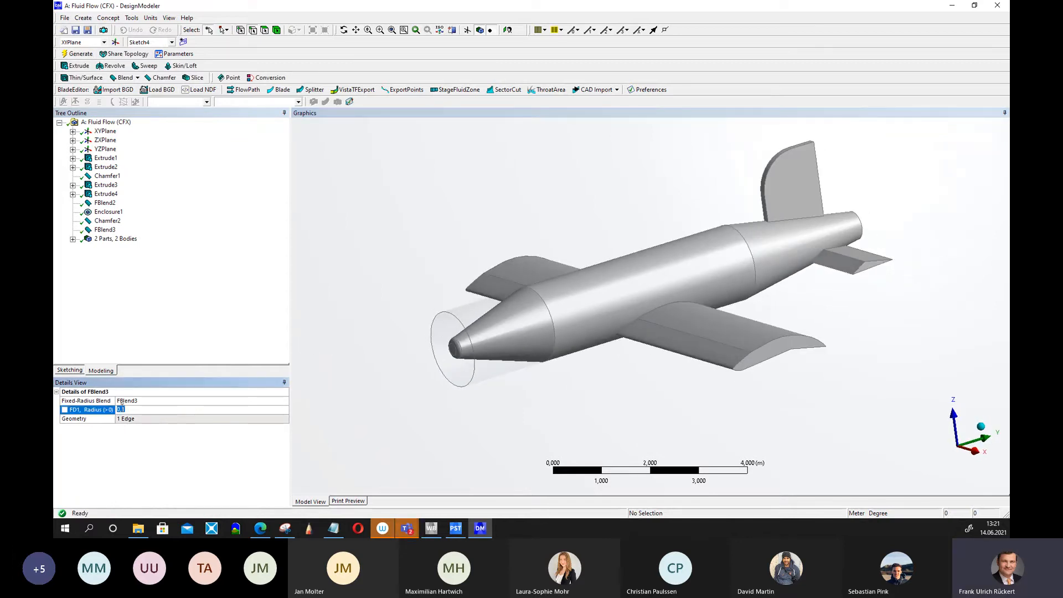
type("2")
key("Return")
Add a 0.2 m Fixed Radius blend on the edge where the nose cone meets the fuselage and generate.
middle_click_drag(368, 221, 404, 260)
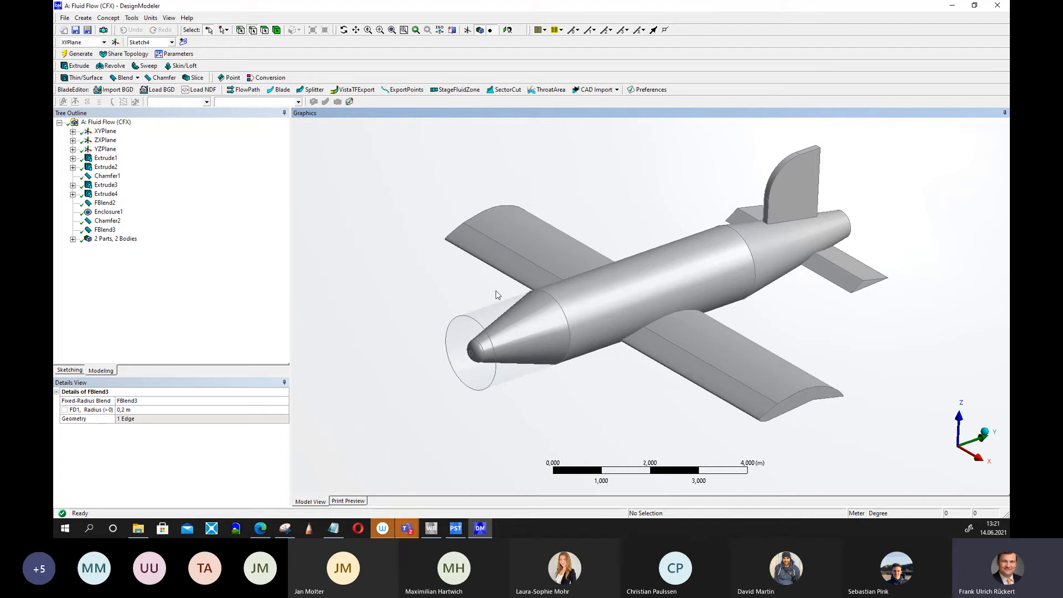
left_click(563, 314)
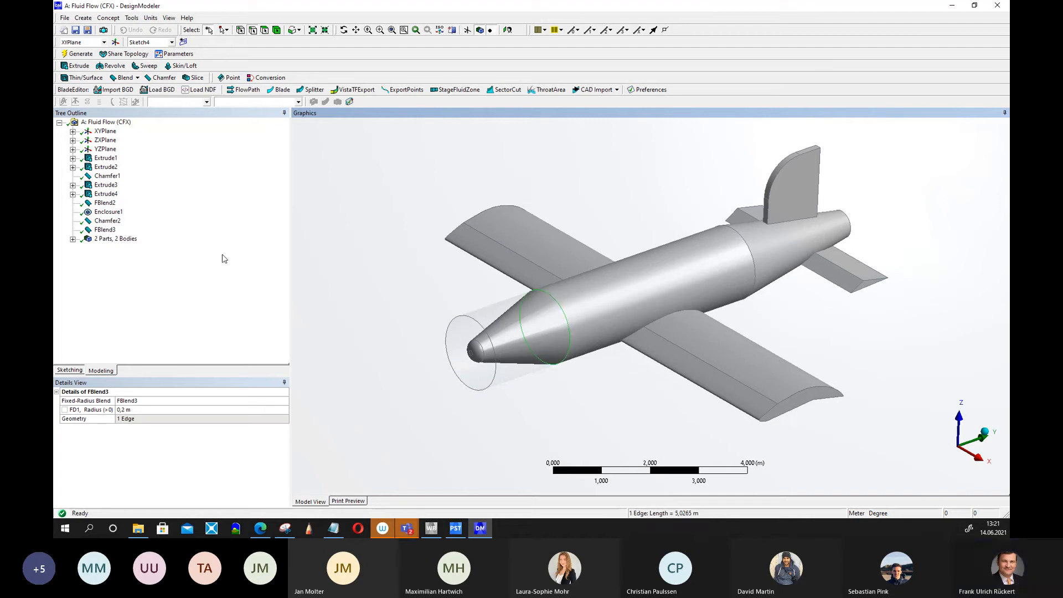
left_click(123, 78)
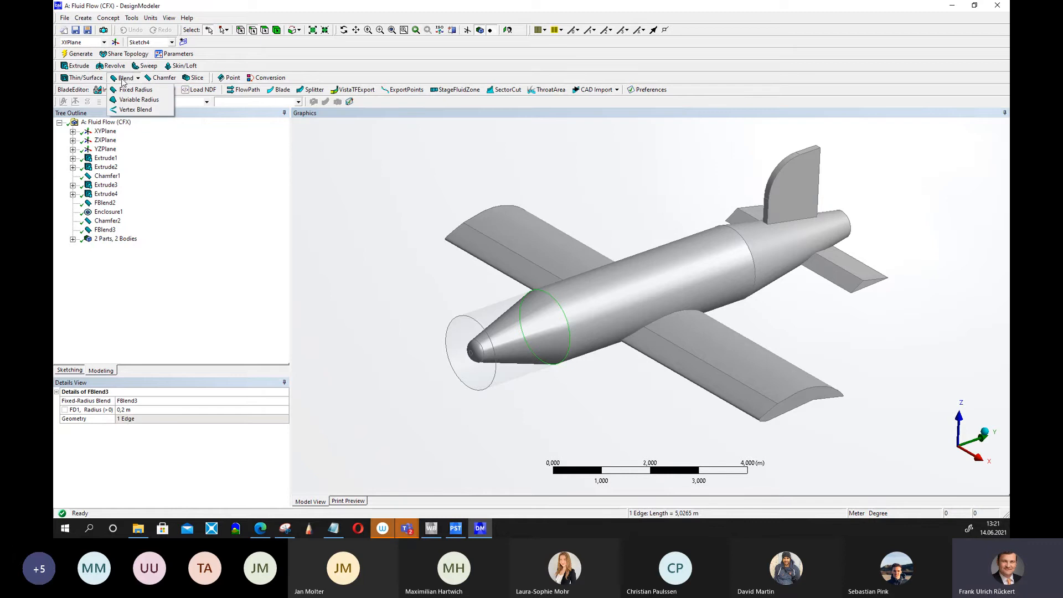
left_click(137, 89)
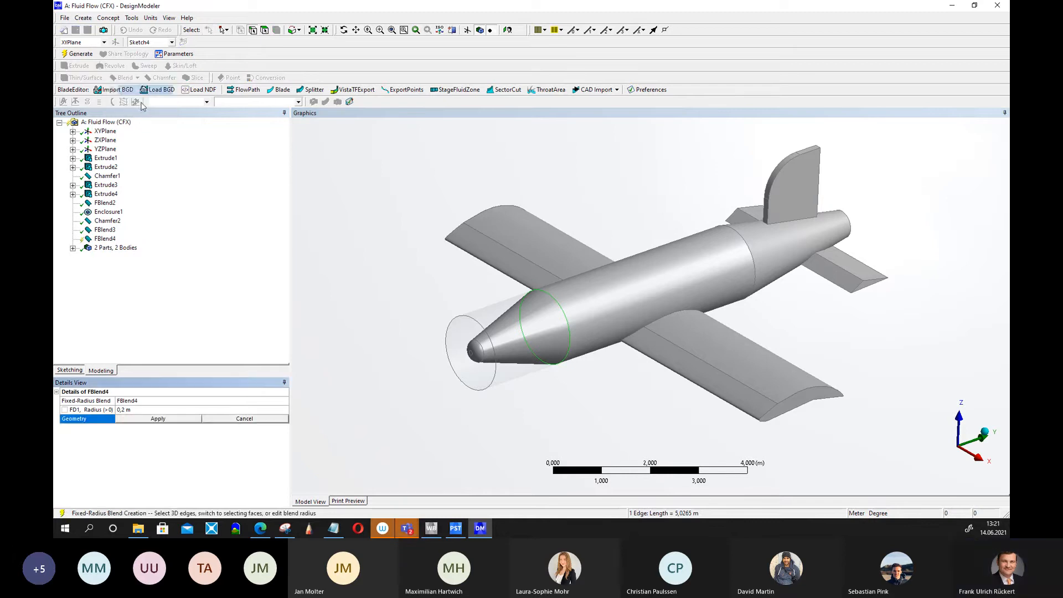
left_click(158, 418)
left_click(78, 54)
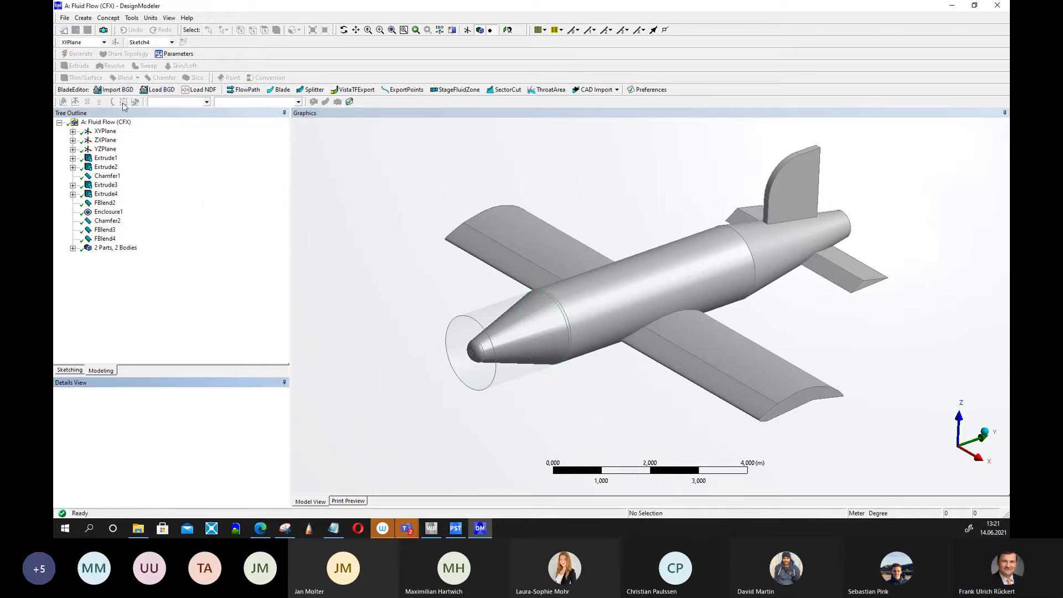
middle_click_drag(379, 274, 360, 256)
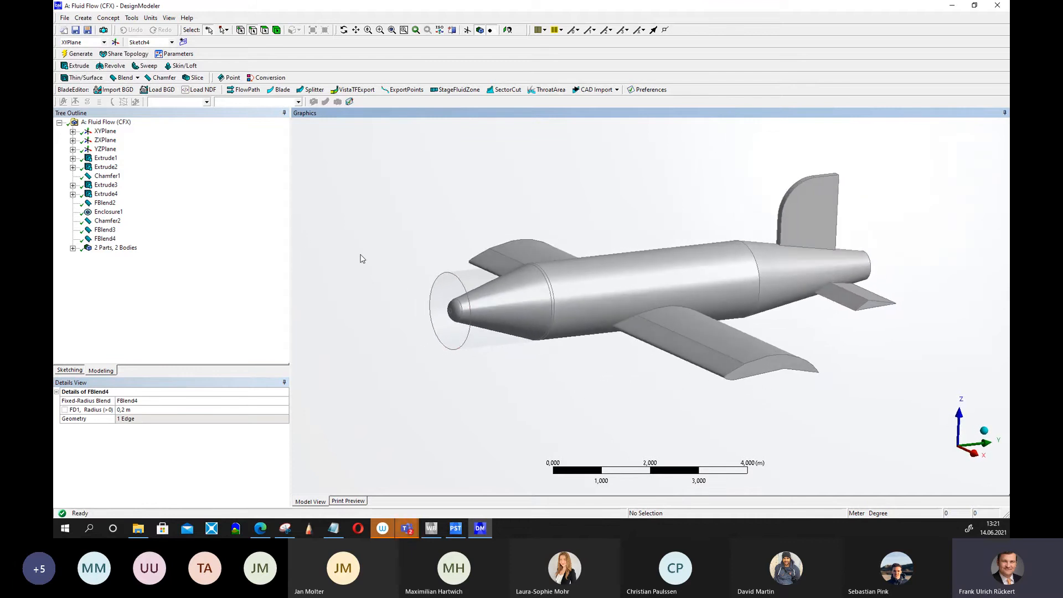
middle_click_drag(553, 437, 453, 394)
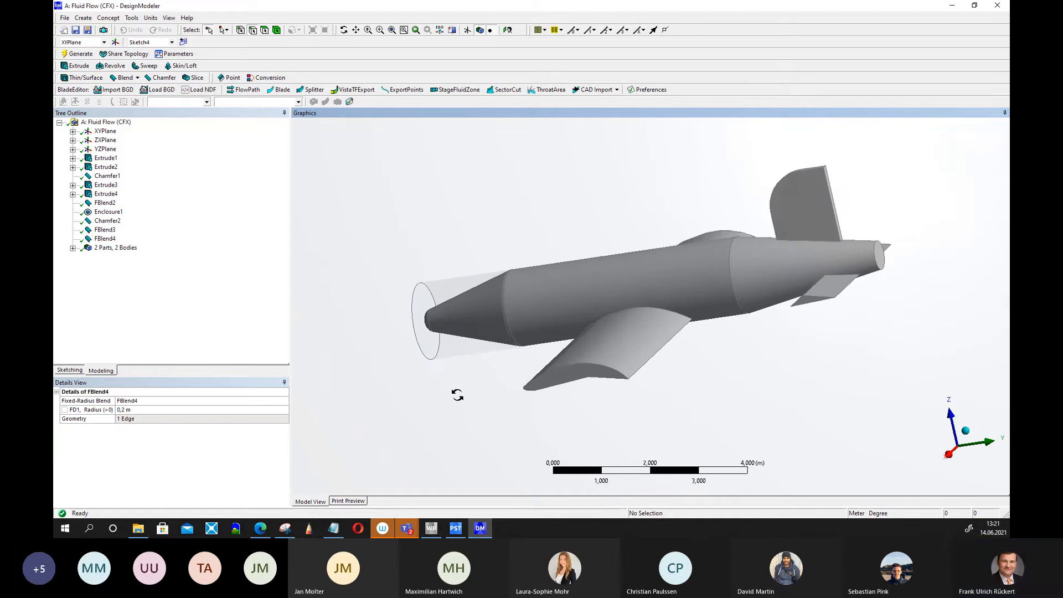
left_click(622, 373)
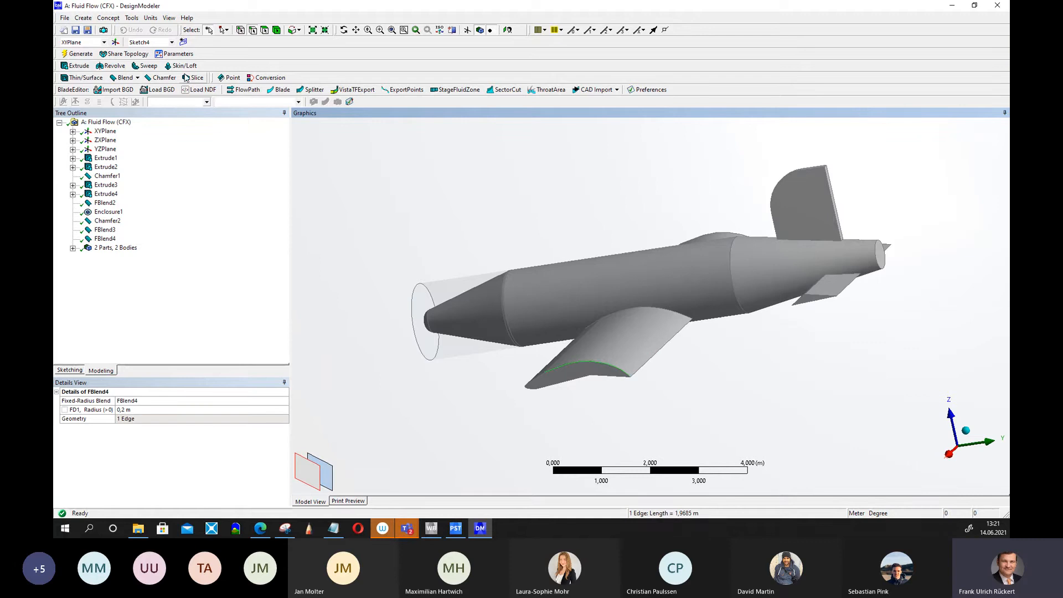
left_click(451, 215)
Select two edges of the horizontal tail and apply a 0.2 m Fixed Radius blend to them, then generate.
middle_click_drag(450, 216, 684, 223)
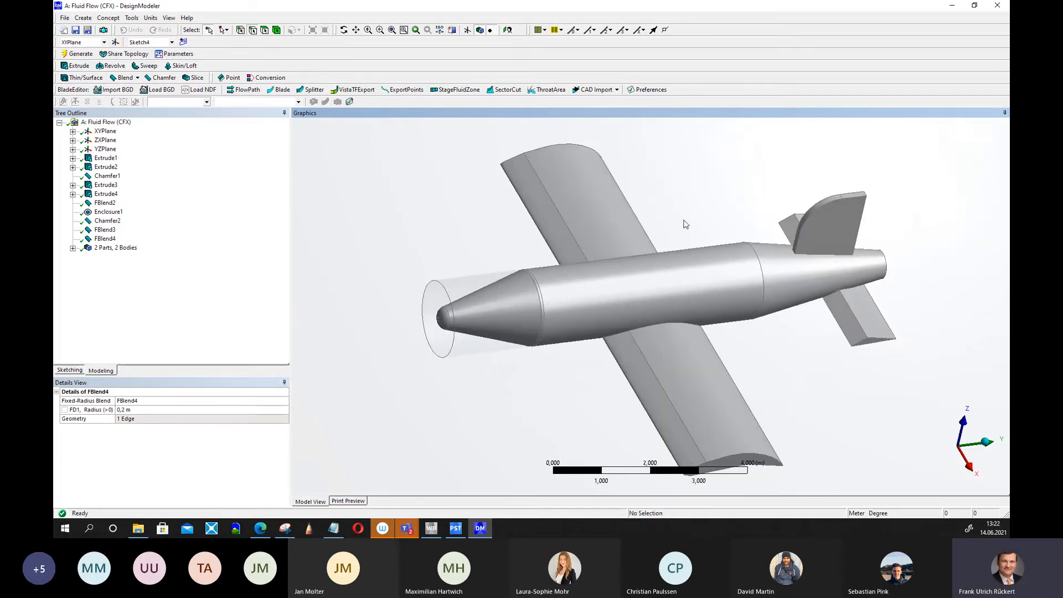
left_click(856, 314)
middle_click_drag(698, 191, 814, 215)
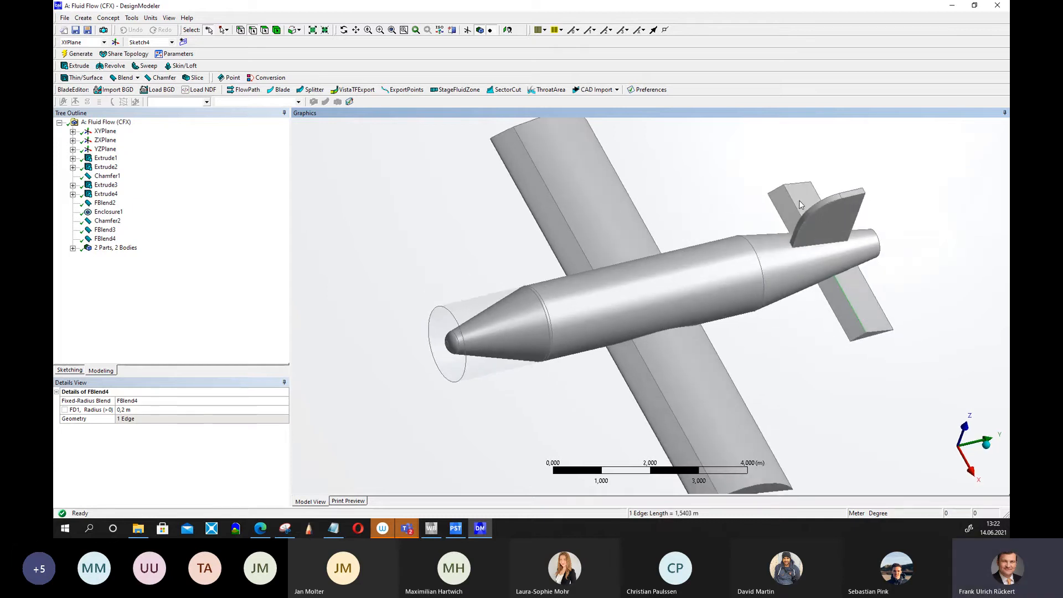
left_click(796, 207, "ctrl")
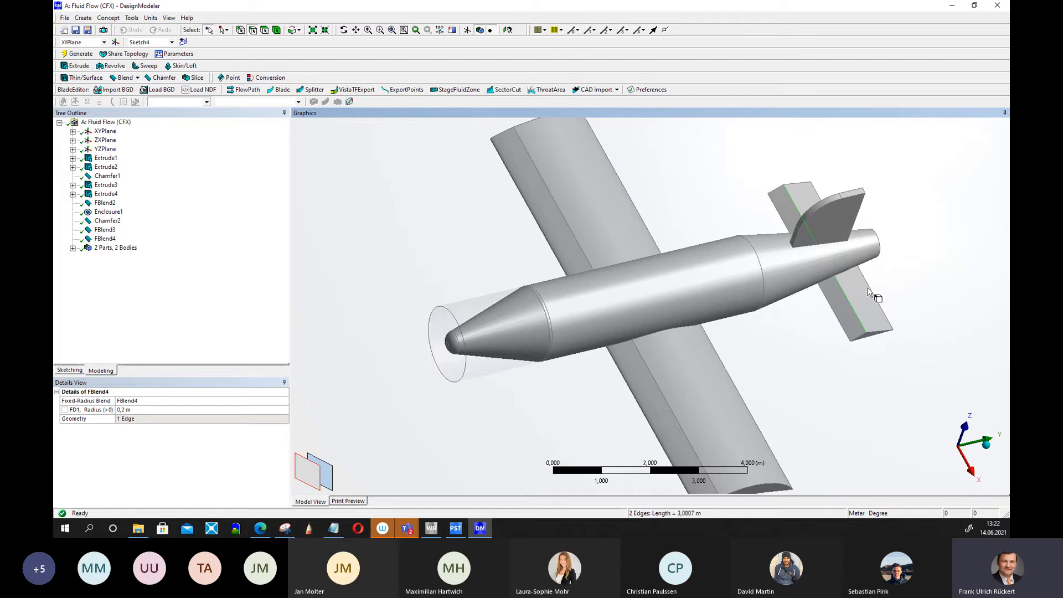
left_click(127, 78)
left_click(136, 90)
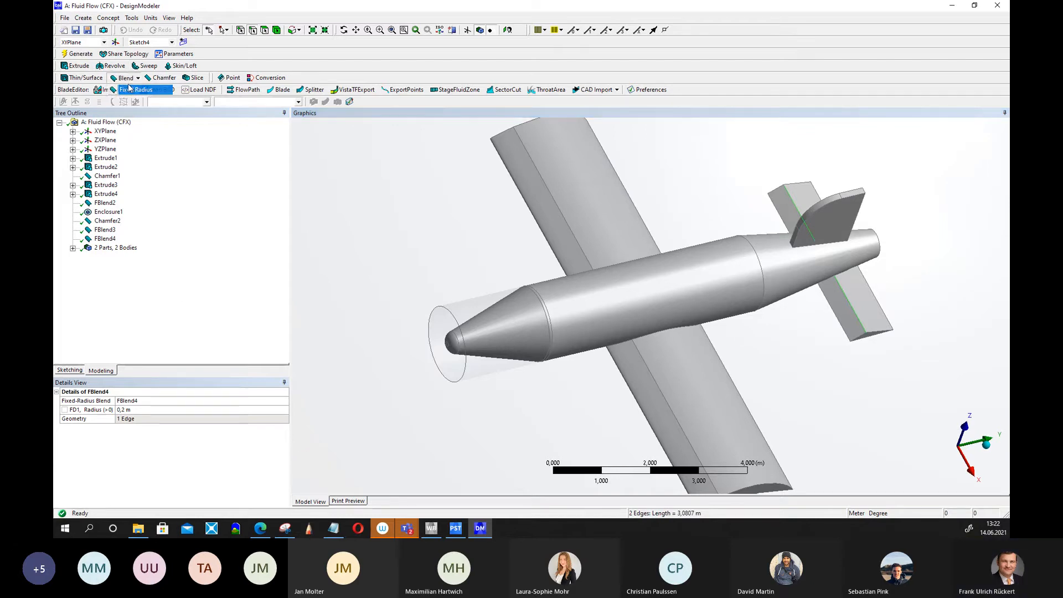
left_click(158, 419)
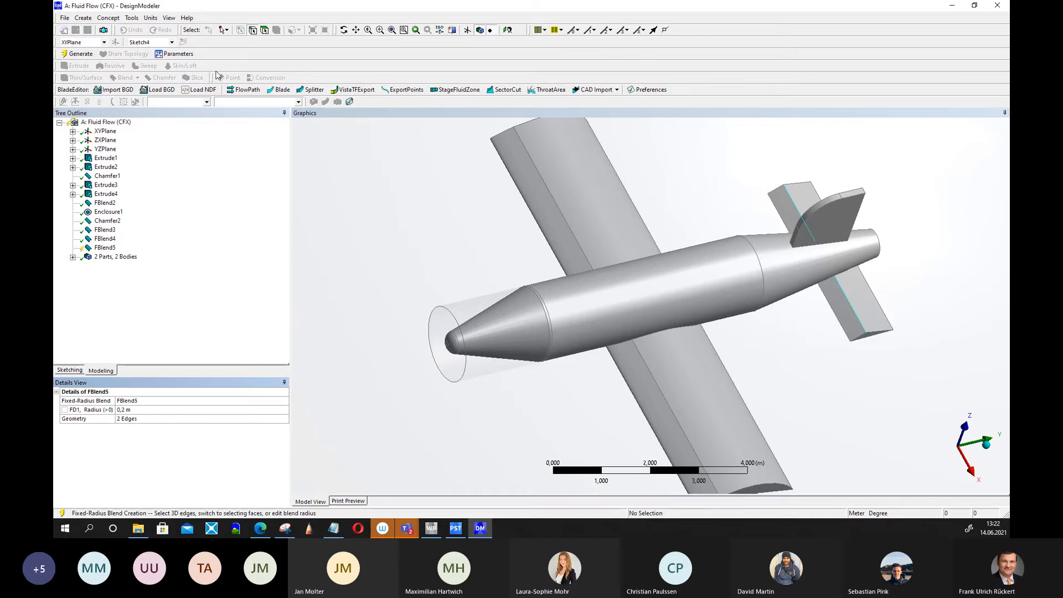
left_click(78, 53)
Set the tail blend's radius to 0.3 m and regenerate.
middle_click_drag(803, 403, 840, 382)
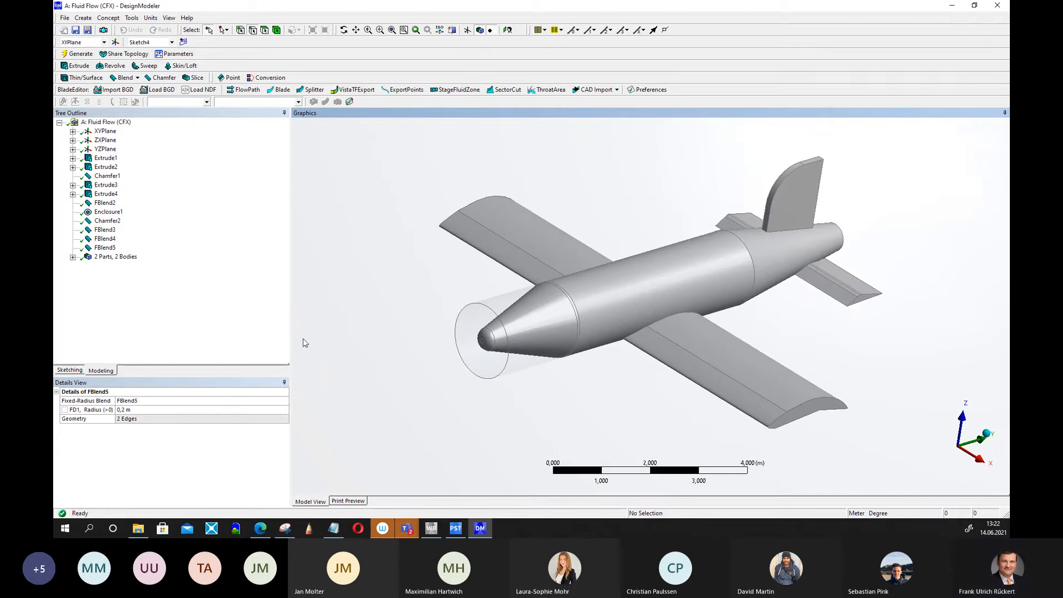
left_click(133, 410)
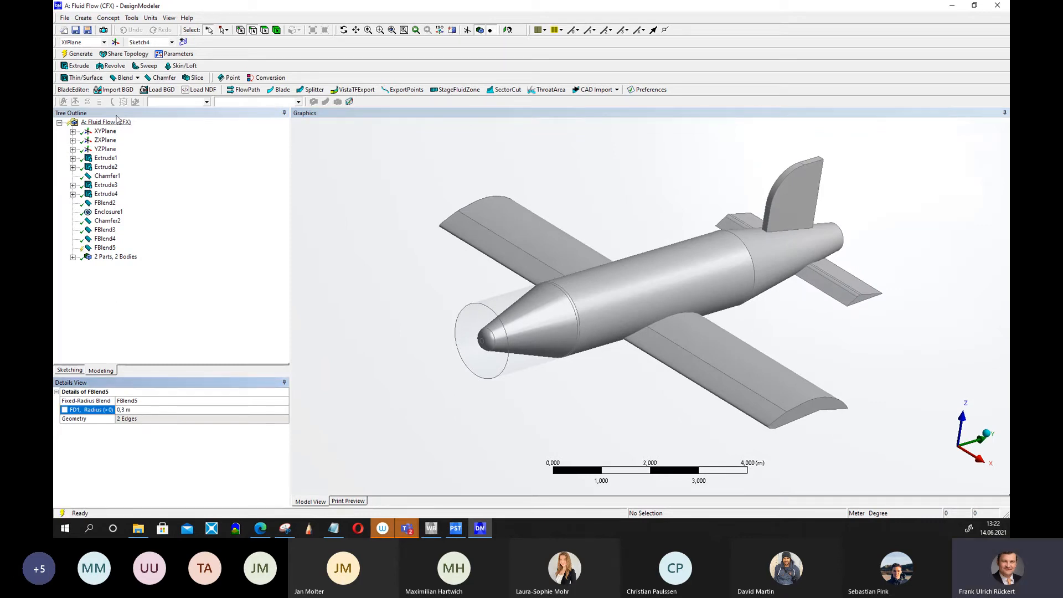
left_click(80, 54)
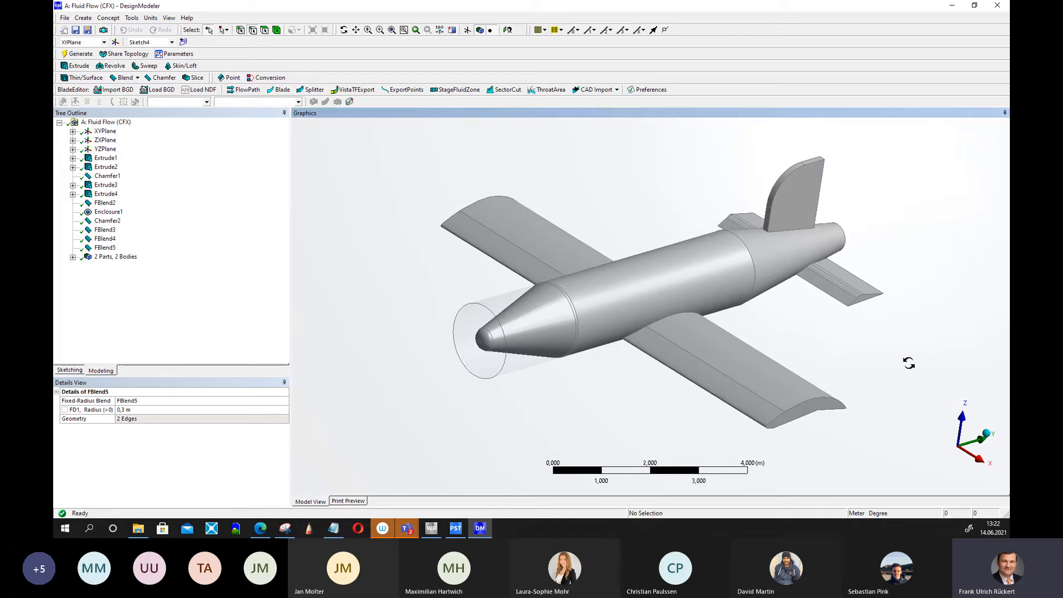
Delete the spherical enclosure feature around the airplane.
scroll(849, 351, "down", 3)
mouse_move(758, 354)
middle_mouse_down()
mouse_move(733, 335)
mouse_move(771, 334)
mouse_move(773, 358)
middle_mouse_up()
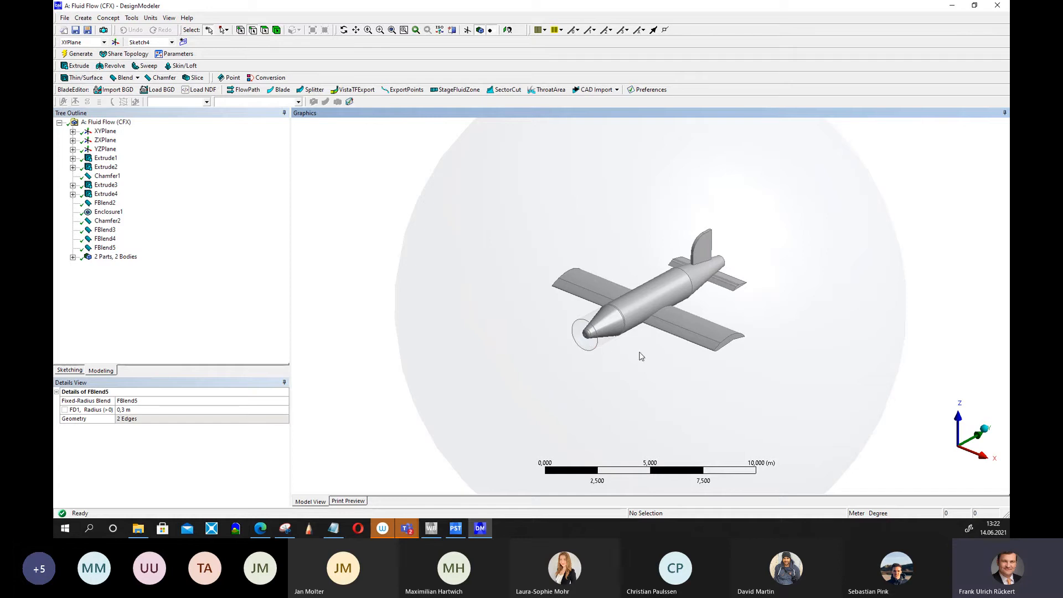
left_click(109, 214)
right_click(109, 216)
left_click(117, 264)
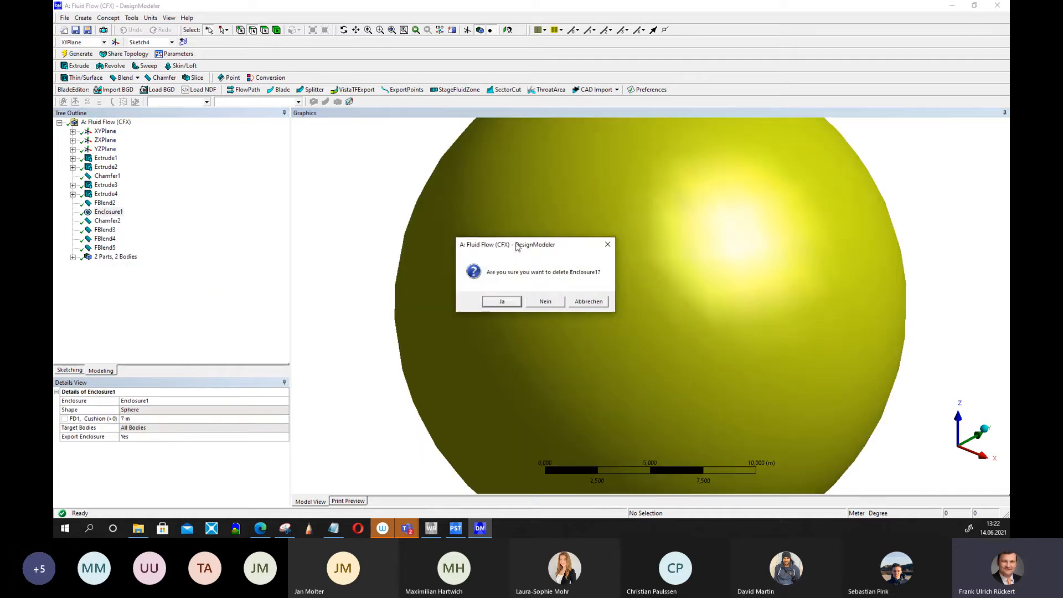
left_click(510, 301)
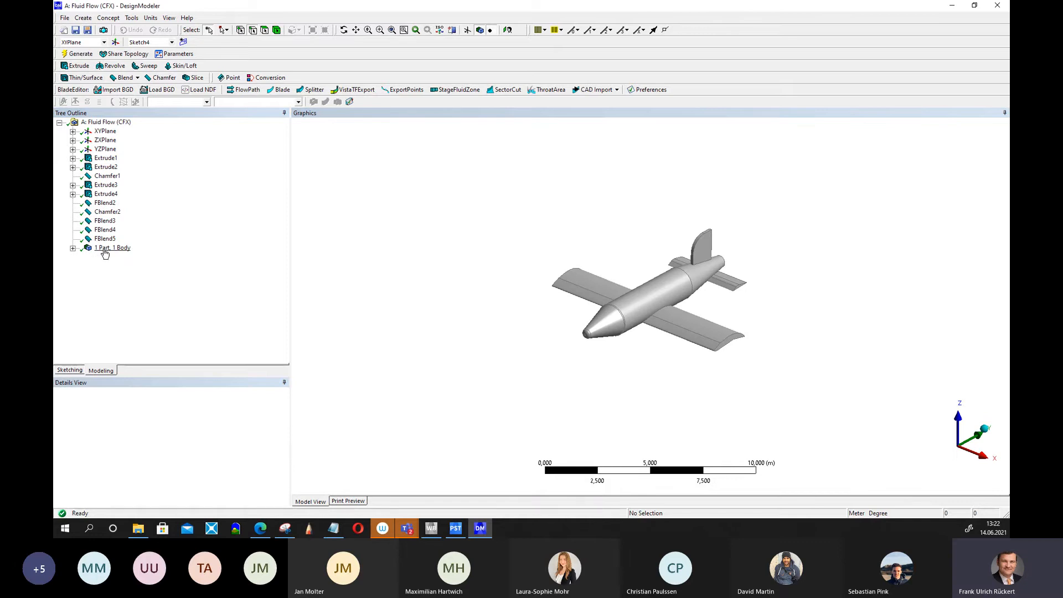
Create a box Enclosure around the airplane body with the default 1 m cushions and generate it.
left_click(105, 250)
left_click(119, 20)
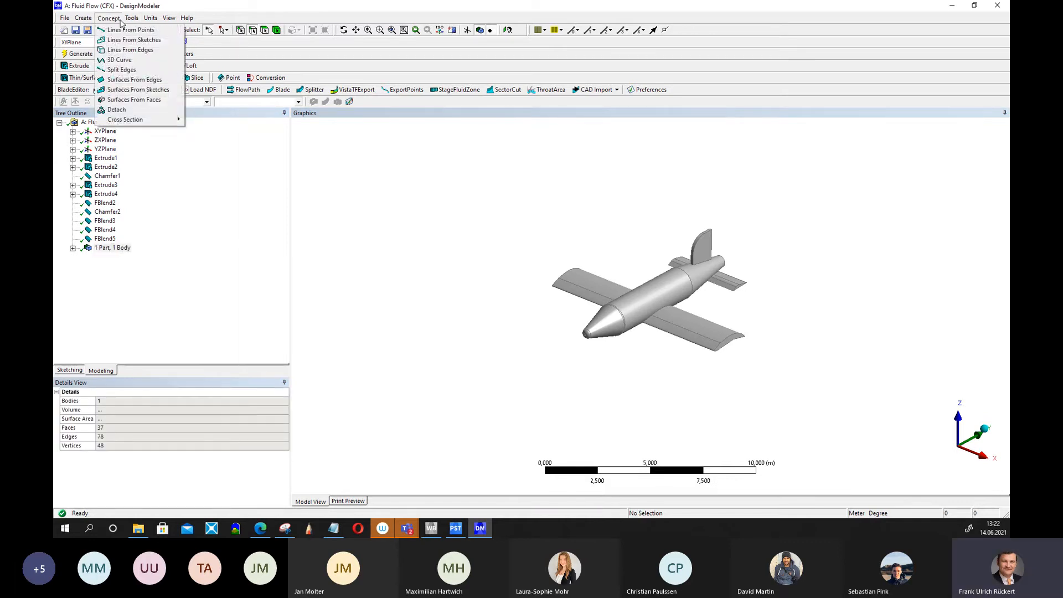
mouse_move(83, 21)
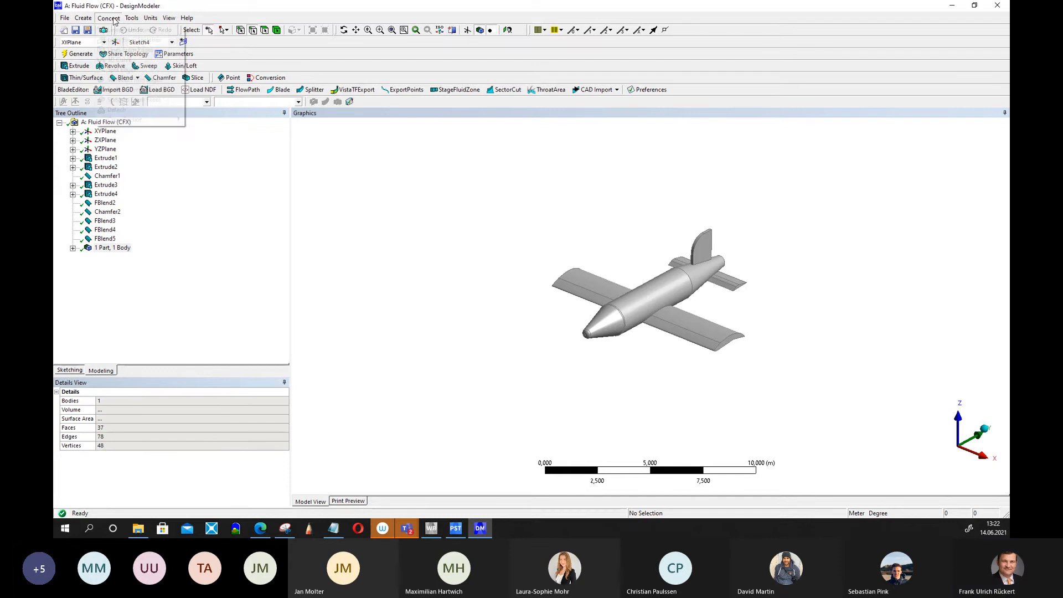
mouse_move(133, 21)
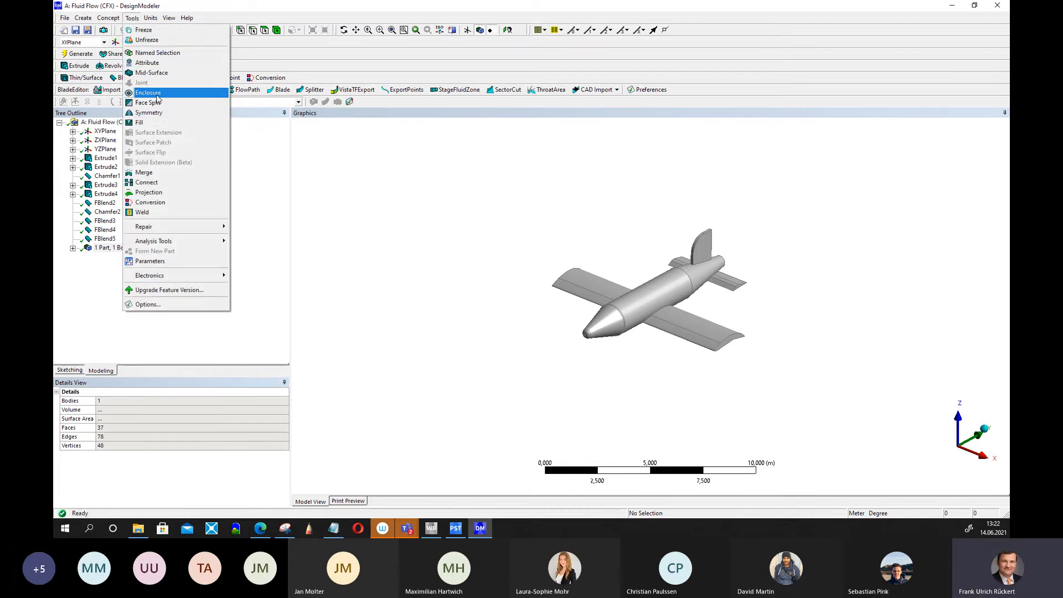
left_click(148, 93)
left_click(108, 247)
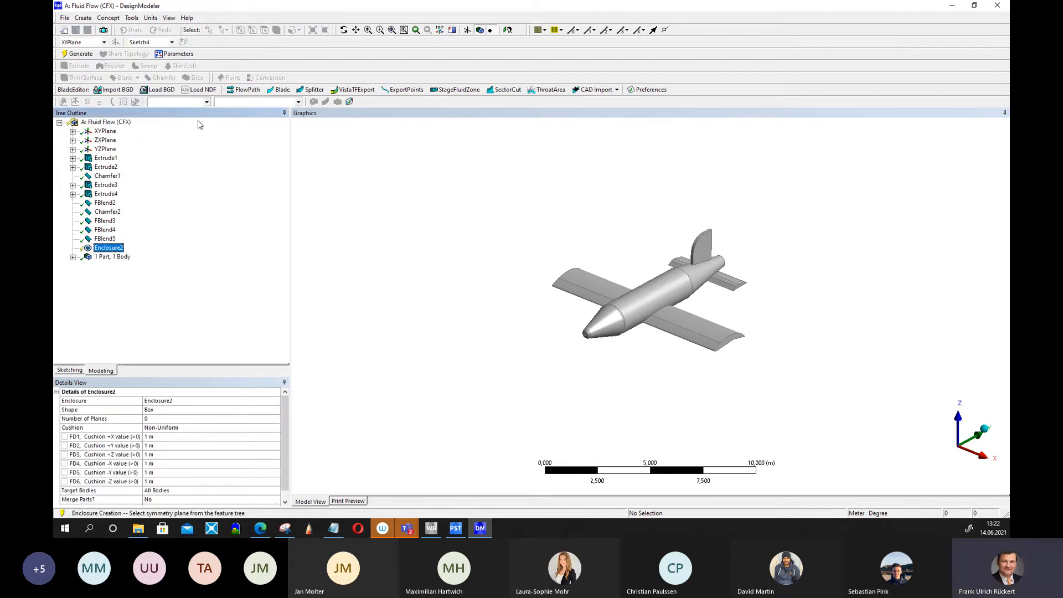
left_click(81, 54)
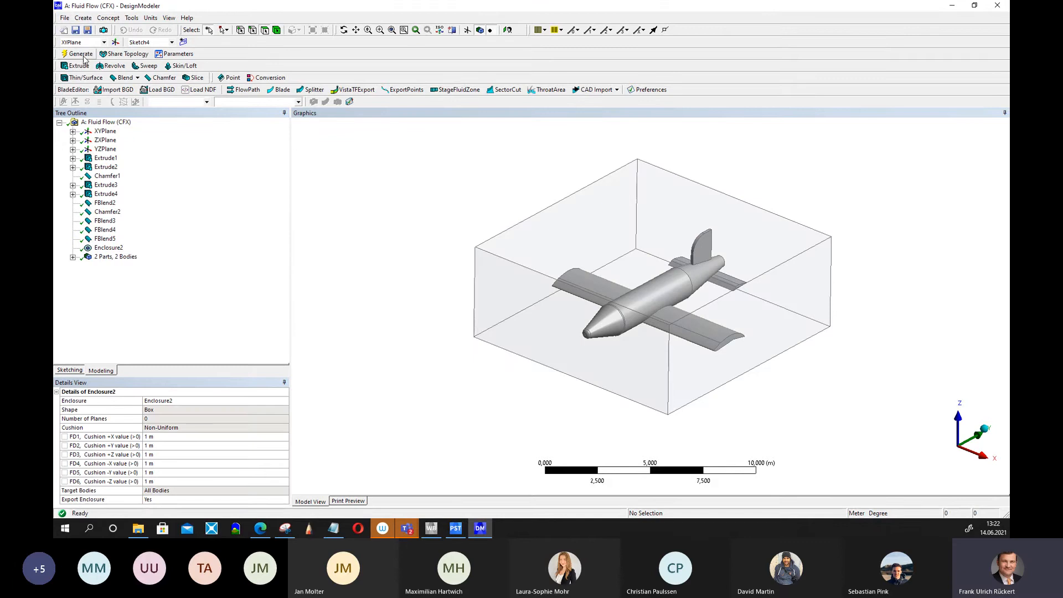
Delete the newly created box enclosure feature.
middle_click_drag(477, 321, 415, 287)
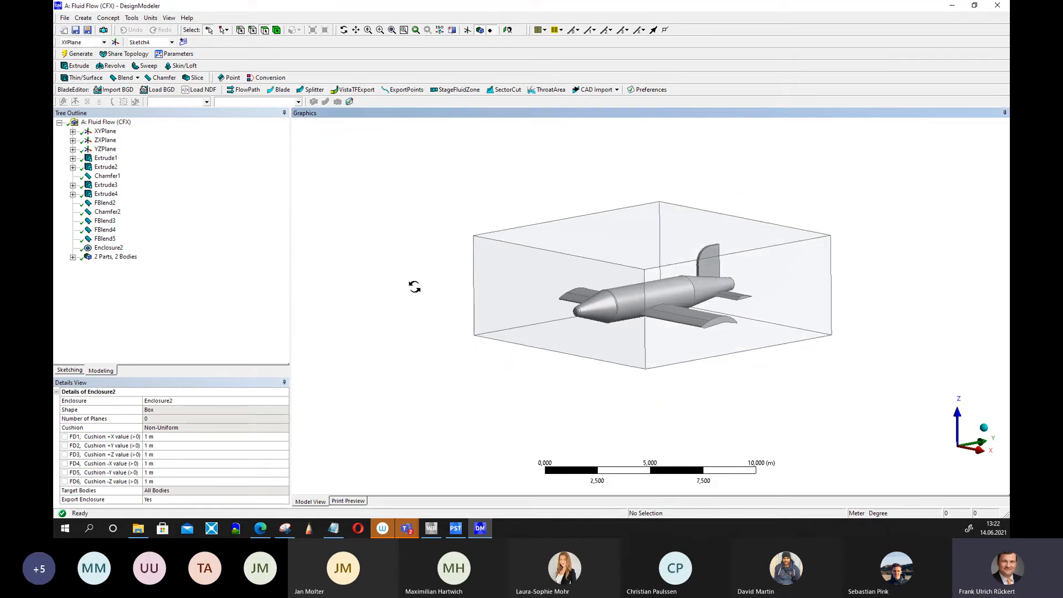
right_click(105, 250)
left_click(128, 307)
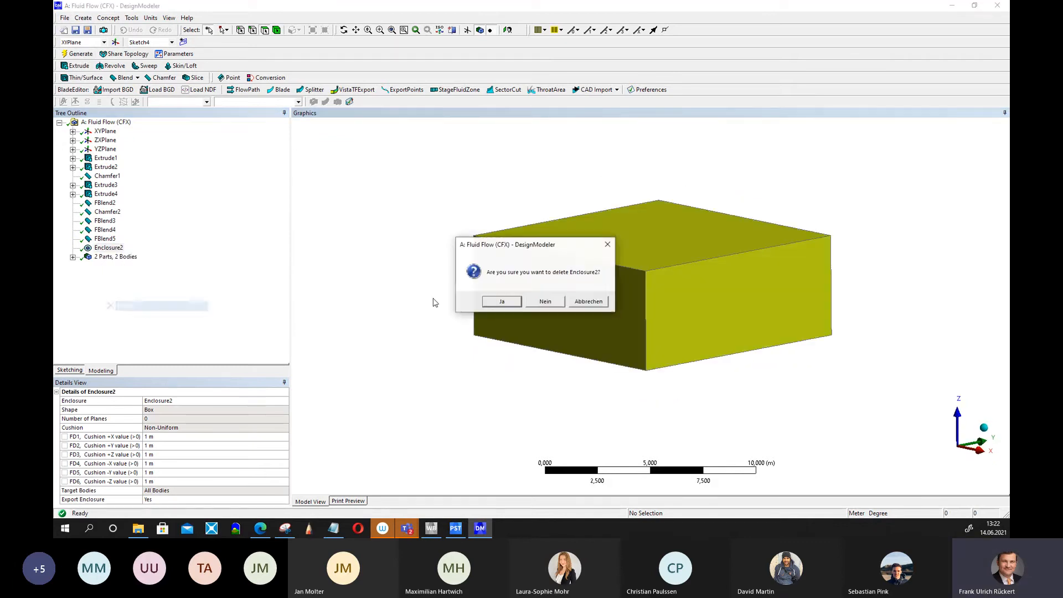
left_click(505, 306)
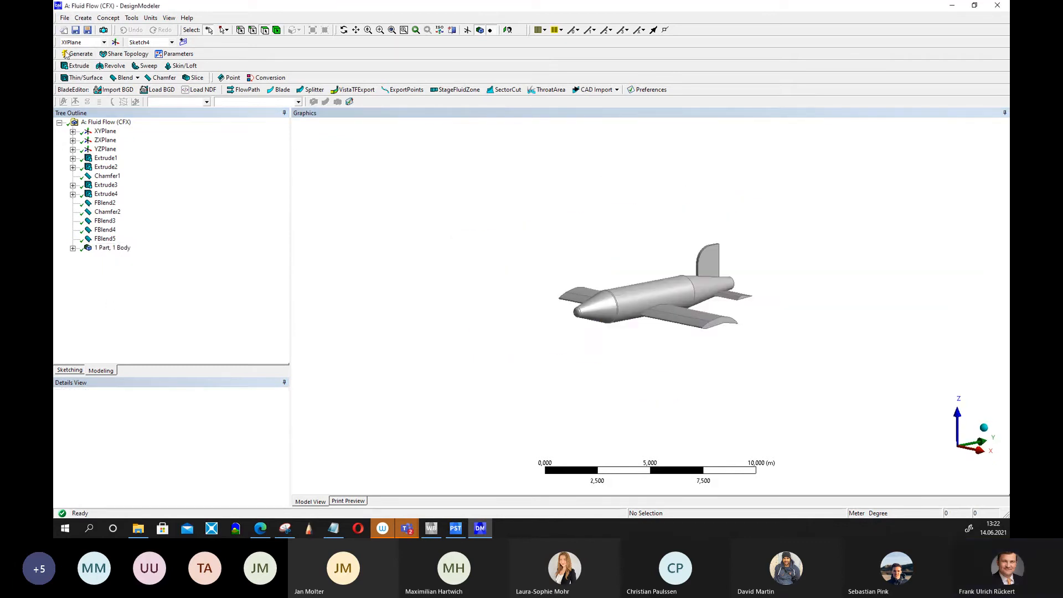
Create a spherical Enclosure around the airplane body with a 5 m cushion and generate it.
left_click(110, 248)
left_click(132, 17)
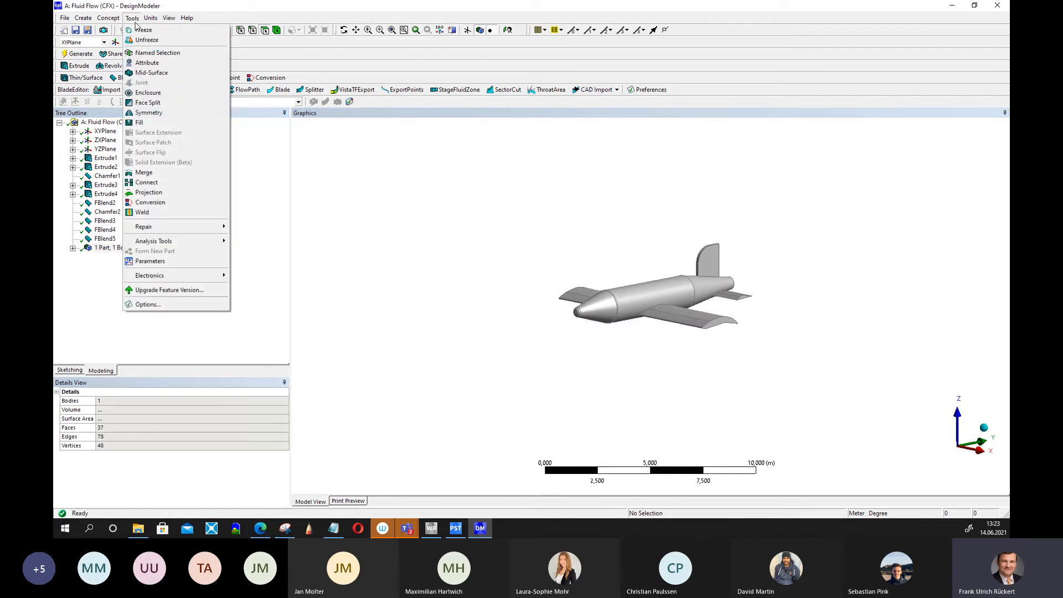
left_click(145, 83)
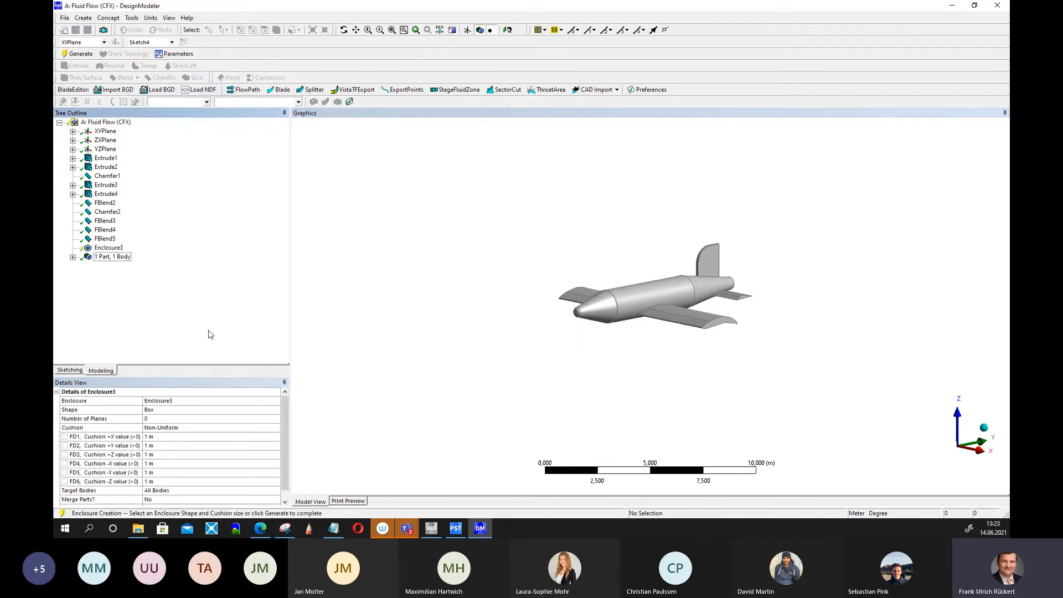
left_click(175, 414)
left_click(276, 410)
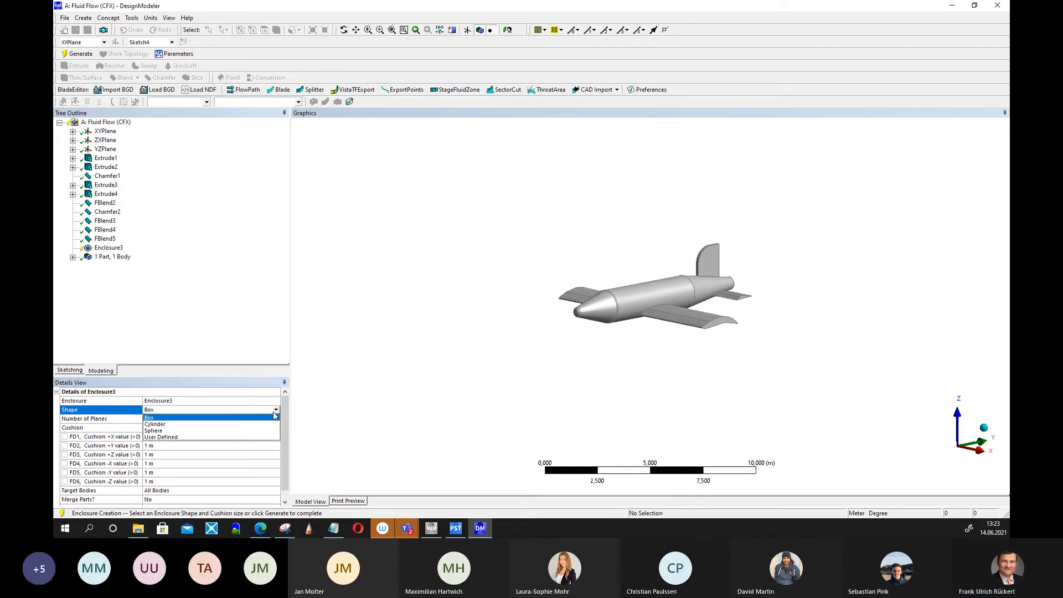
left_click(197, 429)
left_click(136, 419)
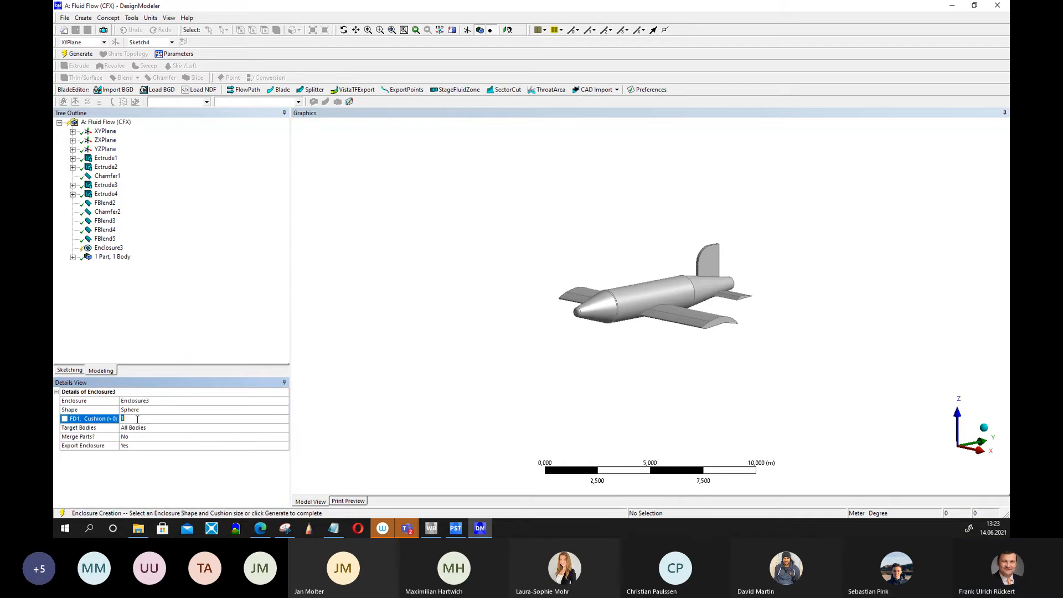
type("5")
key("Return")
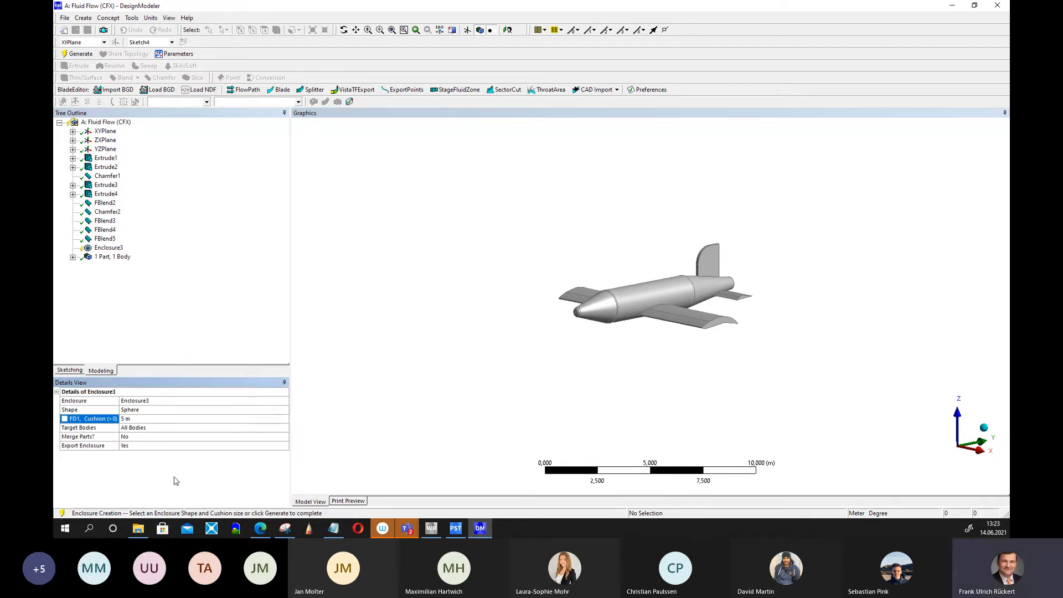
left_click(78, 55)
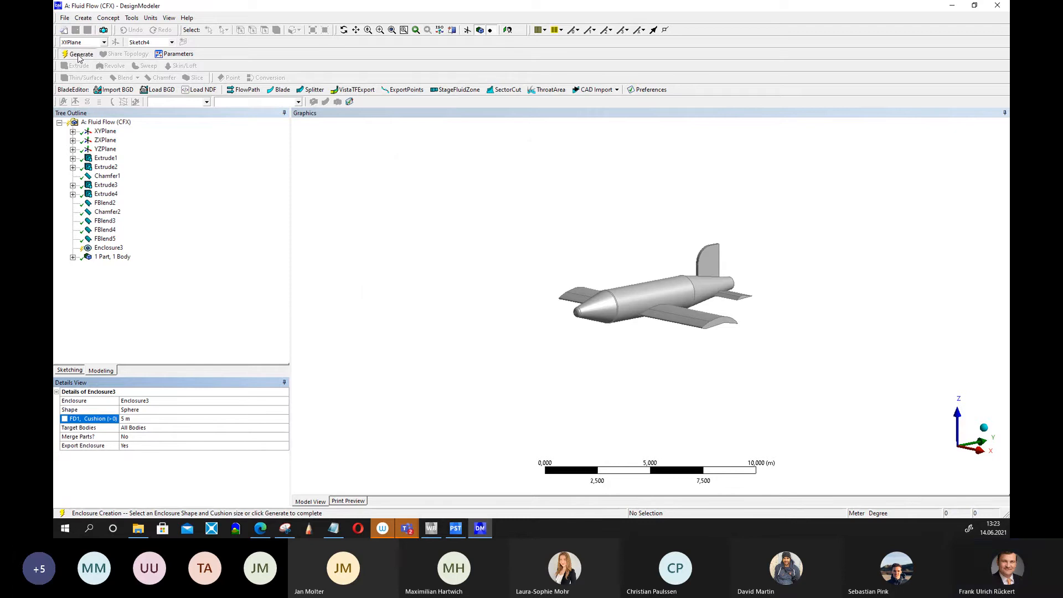
Rename the new enclosure feature to Enclosure and regenerate the model.
scroll(574, 317, "down", 3)
scroll(574, 317, "down", 2)
middle_click_drag(816, 331, 884, 351)
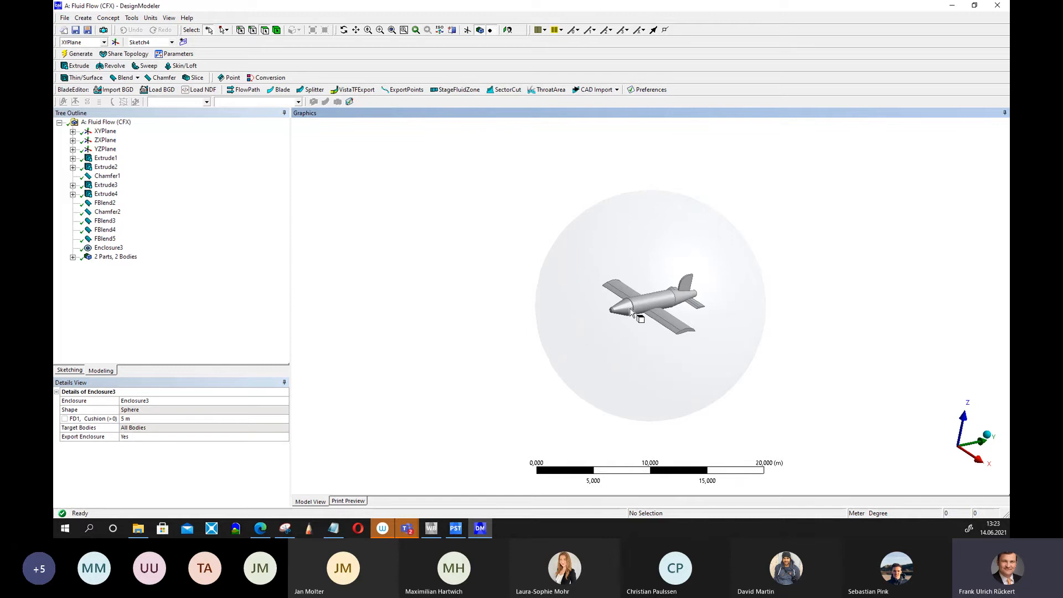
left_click(108, 248)
right_click(106, 249)
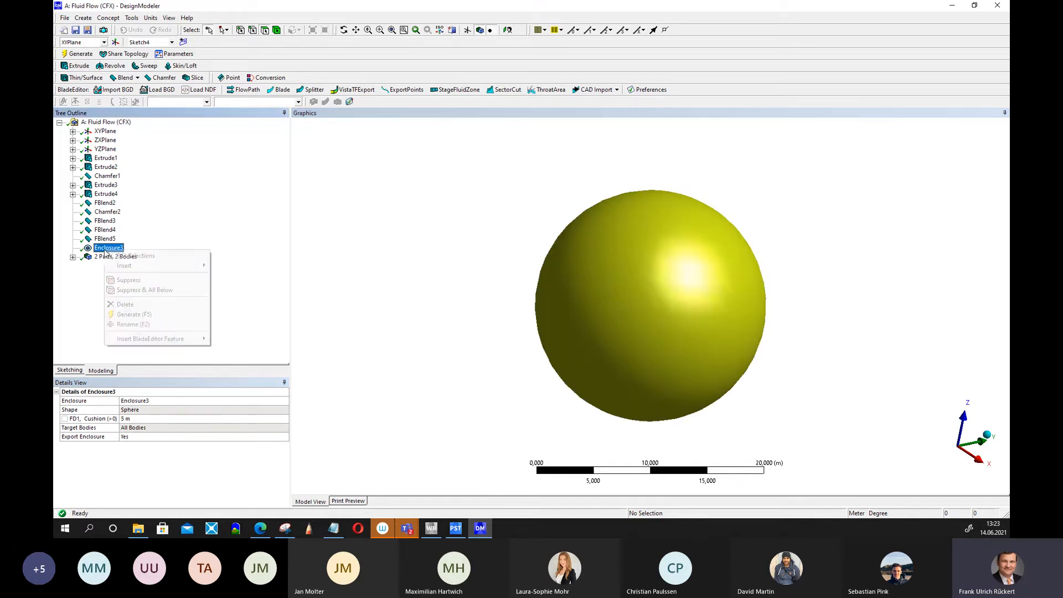
left_click(132, 325)
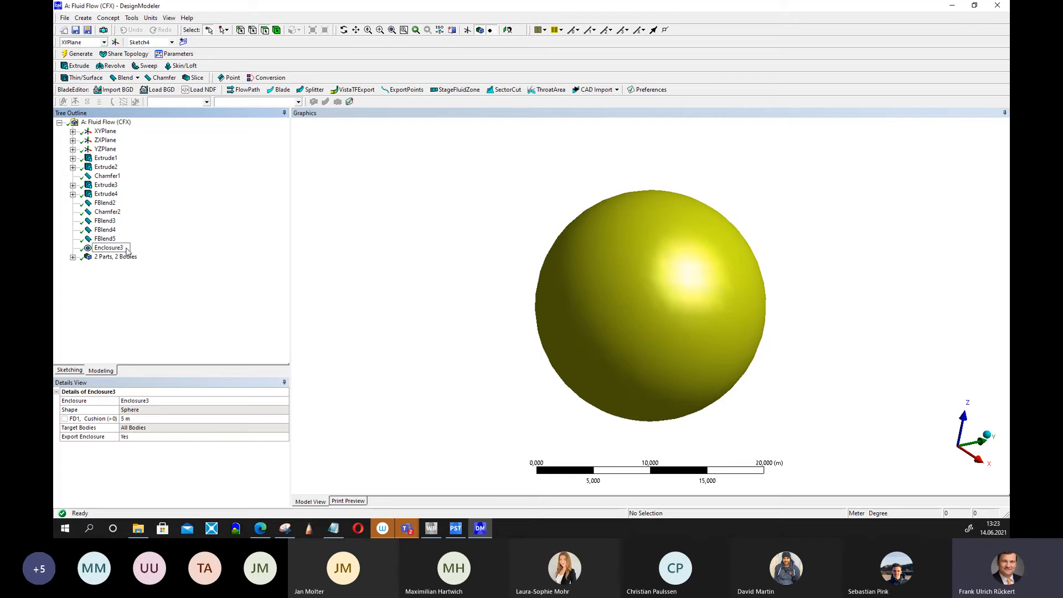
key("BackSpace")
key("Return")
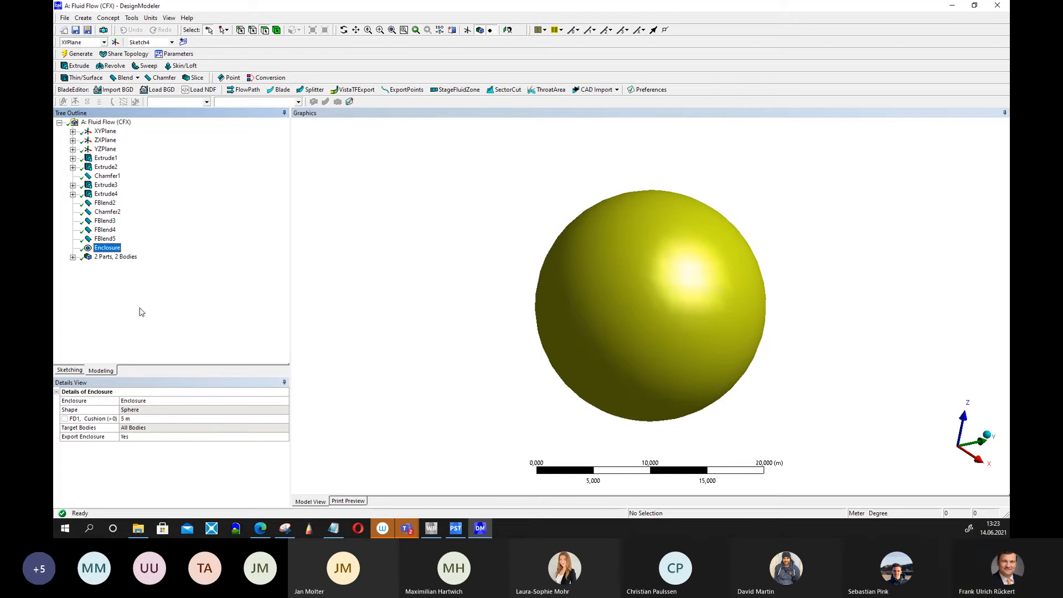
left_click(86, 57)
middle_click_drag(434, 318, 465, 308)
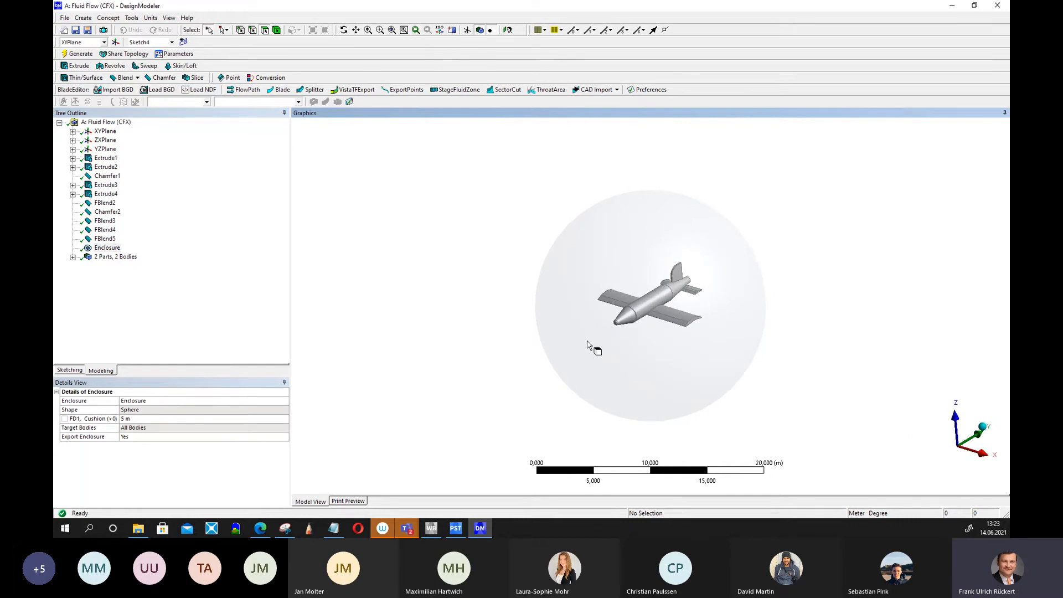
Review the noted lift and drag forces for Airplane Design #001 in the text editor.
left_click(334, 528)
left_click_drag(105, 121, 131, 119)
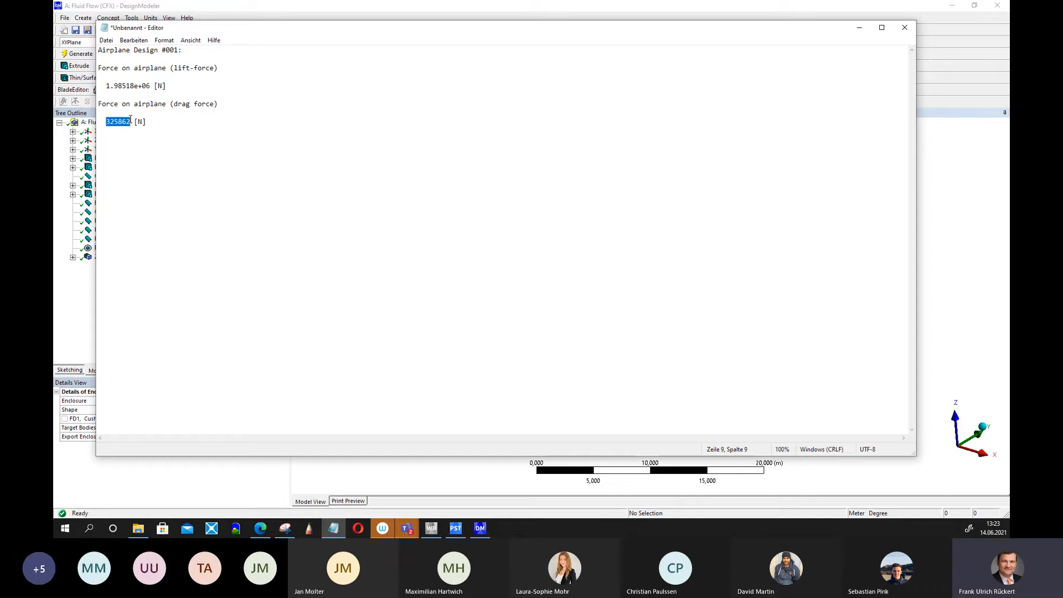
left_click(859, 27)
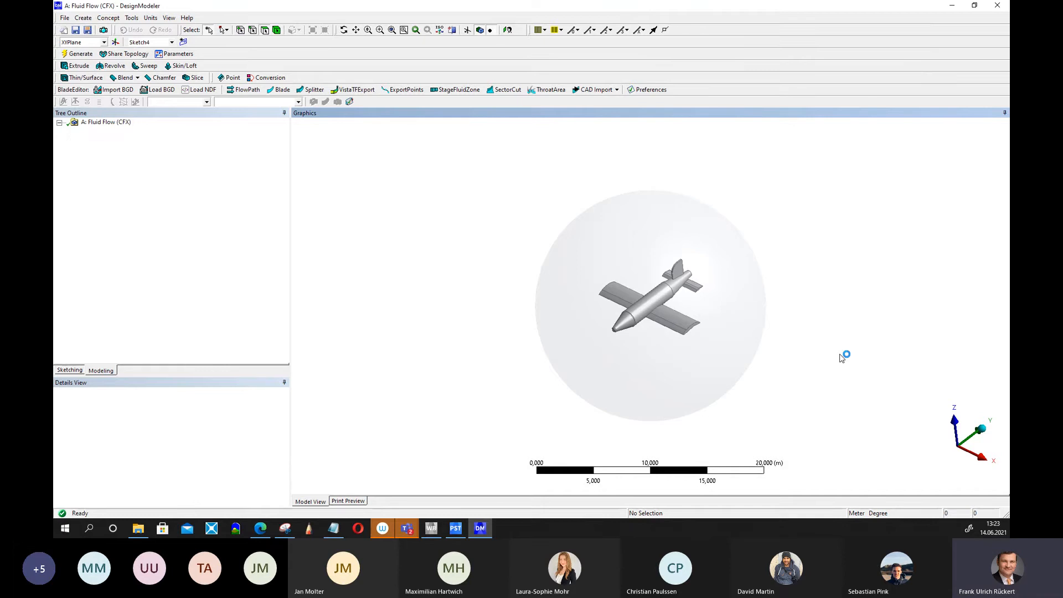
Save the Workbench project under the new name airplane_design002.wbpj.
left_click(64, 23)
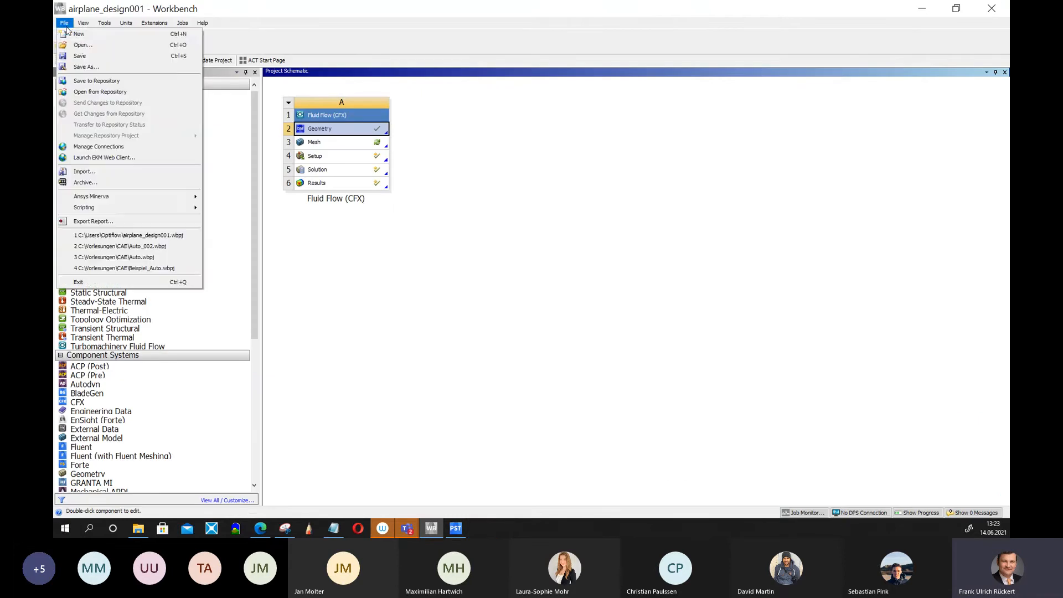
left_click(84, 67)
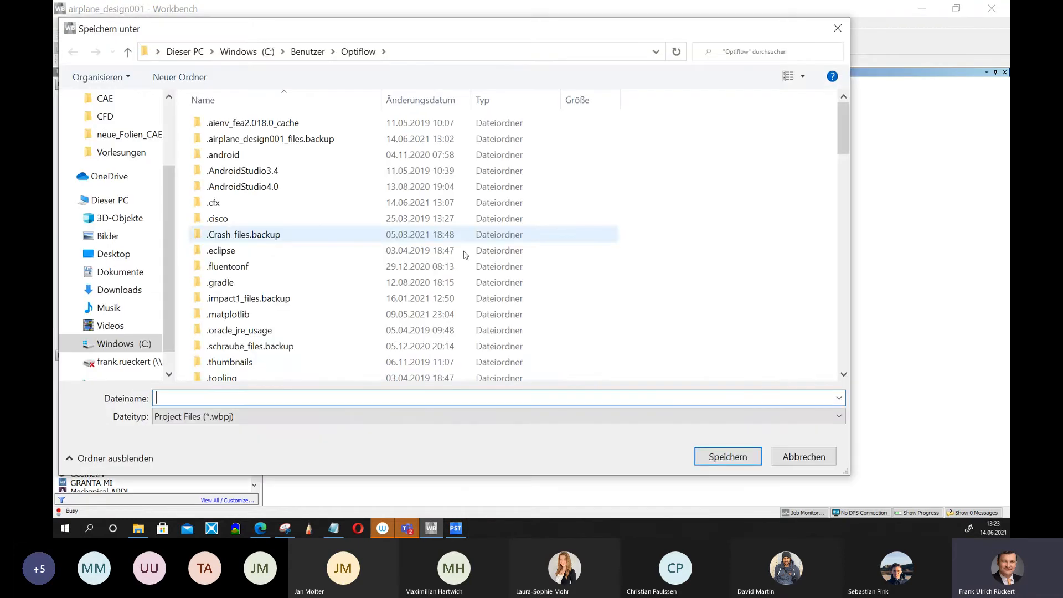
scroll(709, 318, "down", 20)
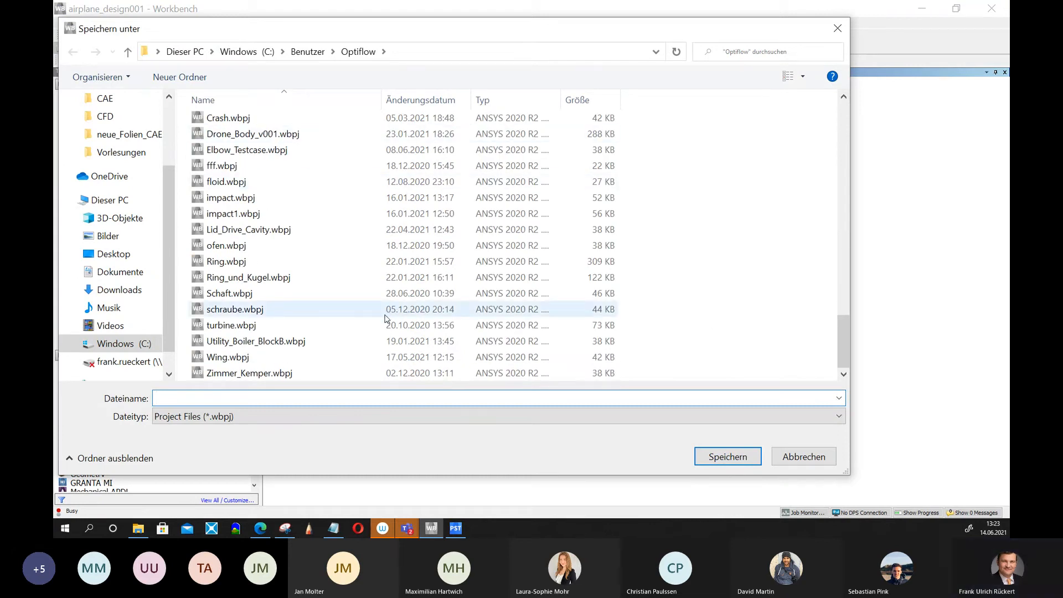
scroll(385, 319, "up", 3)
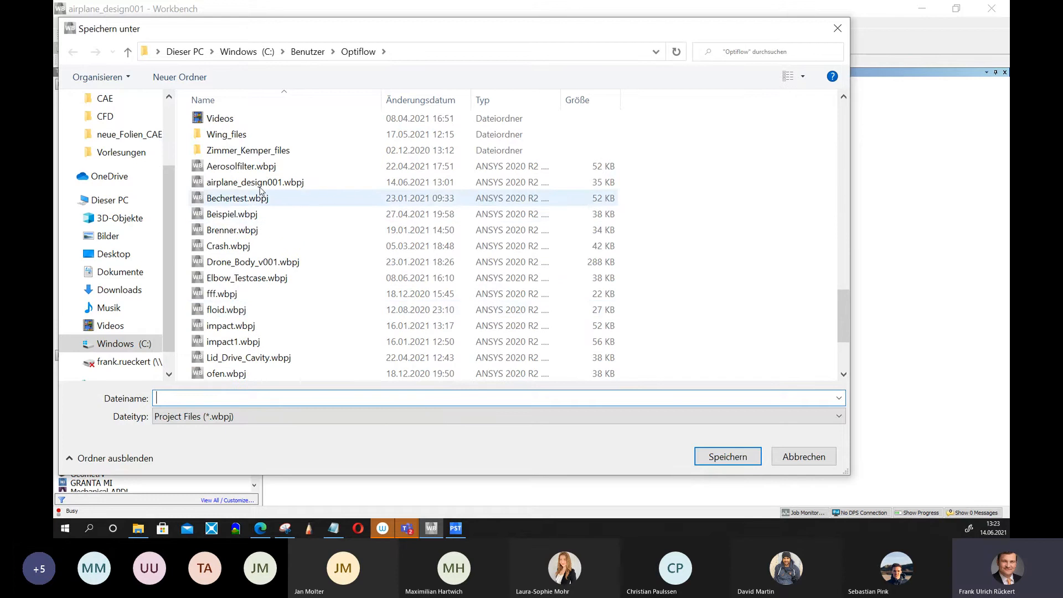
left_click(299, 182)
double_click(231, 398)
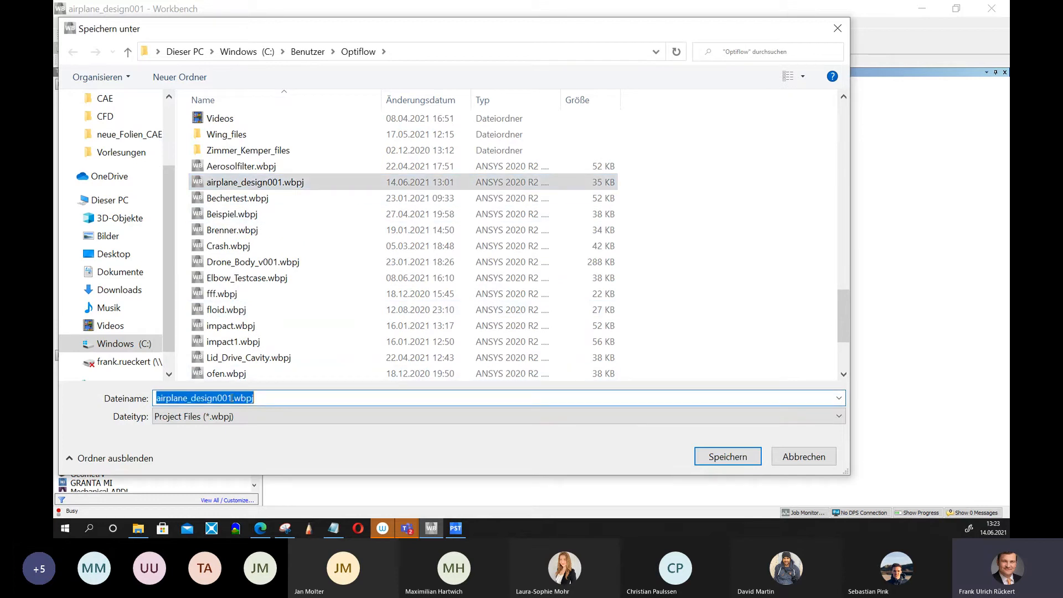
left_click(232, 398)
left_click_drag(233, 398, 227, 398)
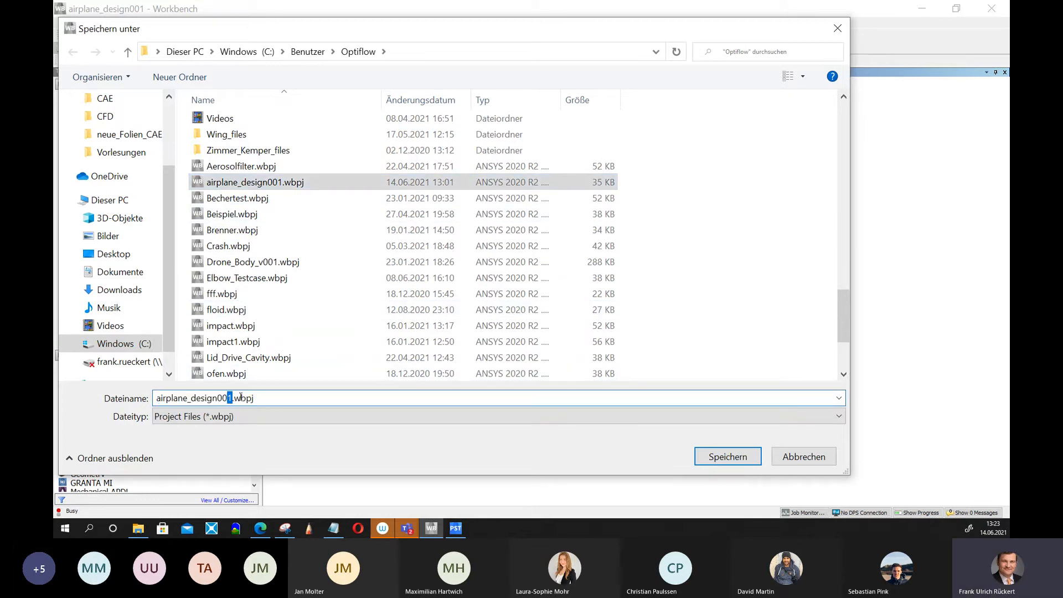
type("2")
left_click(731, 459)
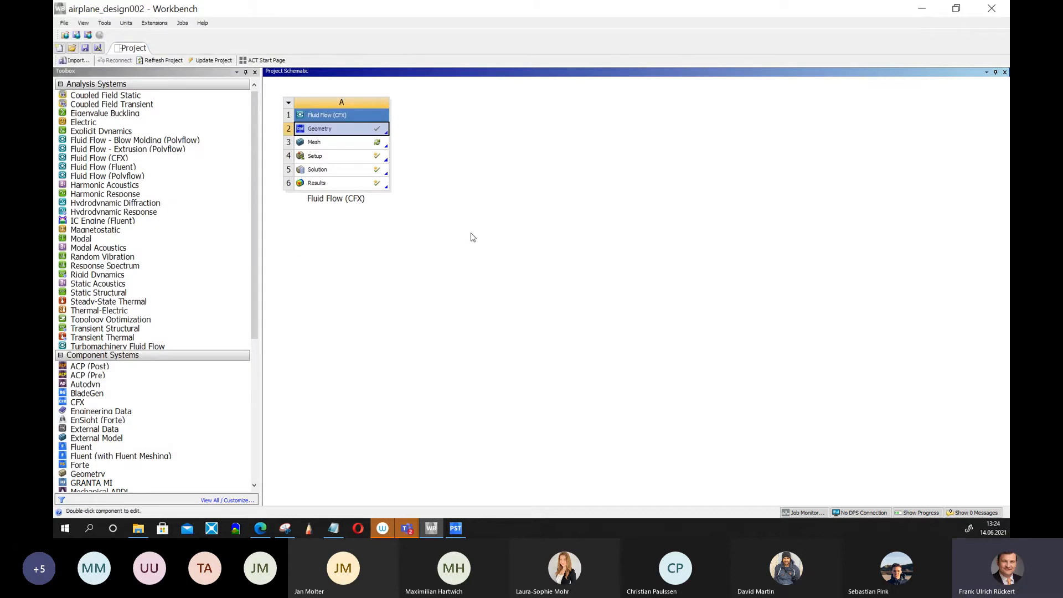
Update the Mesh cell of the project and open the Setup cell in CFX-Pre.
right_click(358, 144)
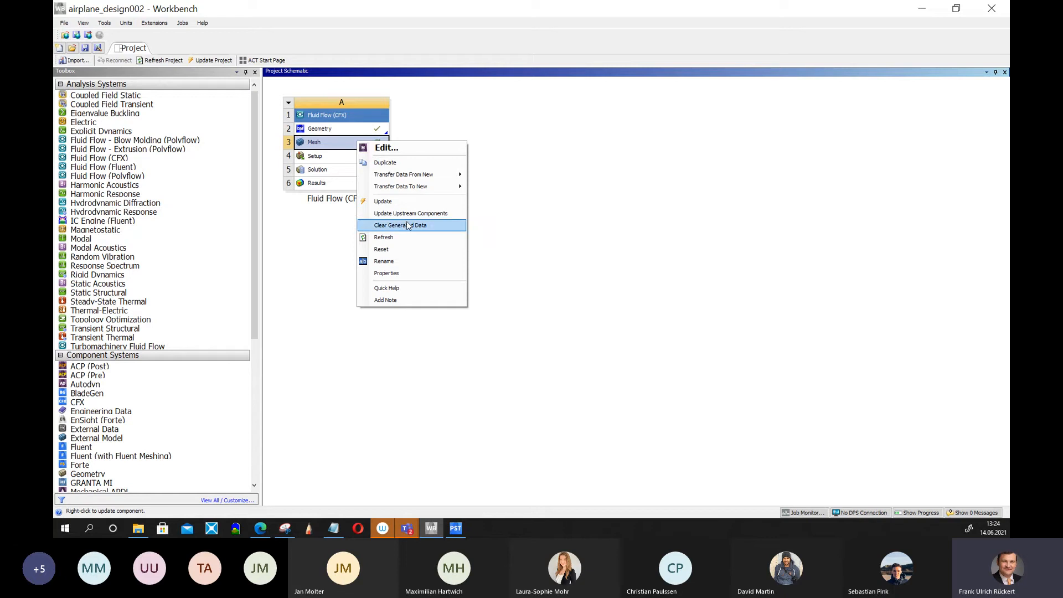
left_click(385, 202)
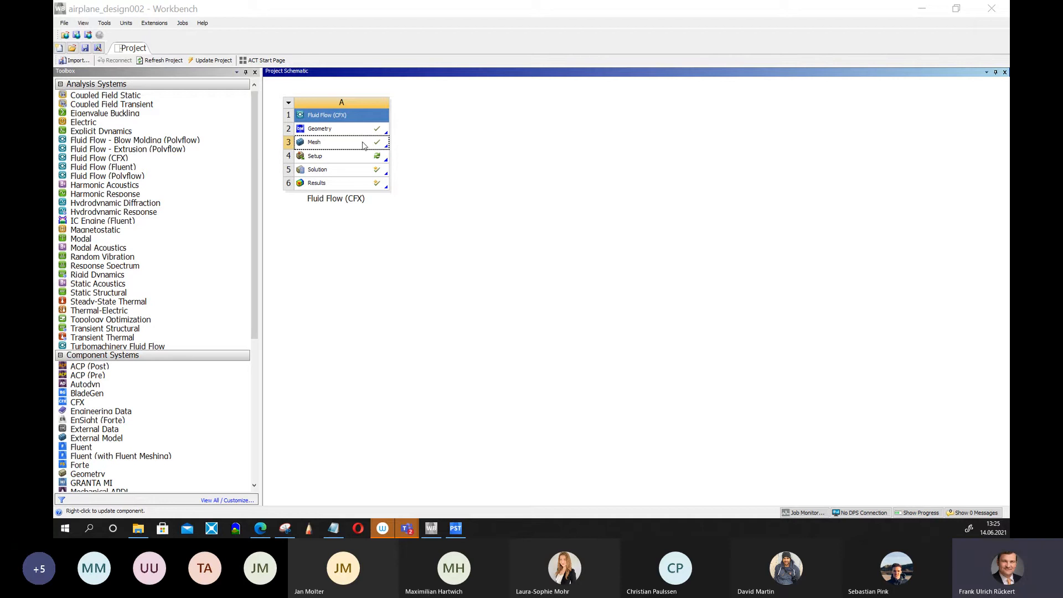
right_click(342, 159)
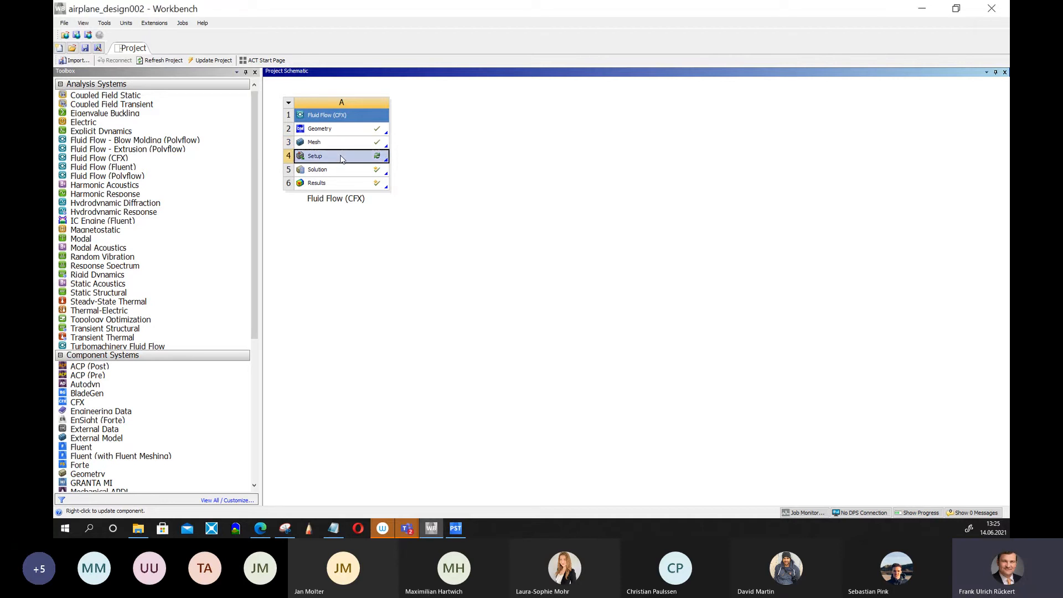
left_click(362, 163)
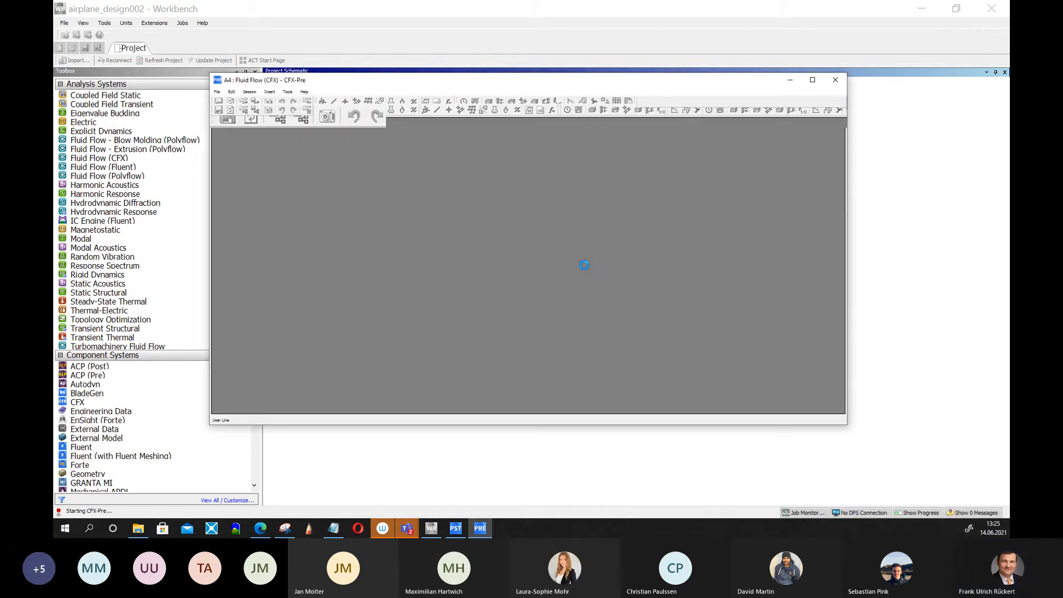
Examine the model and the default domain's boundaries and basic settings in CFX-Pre.
middle_click_drag(773, 270, 751, 267)
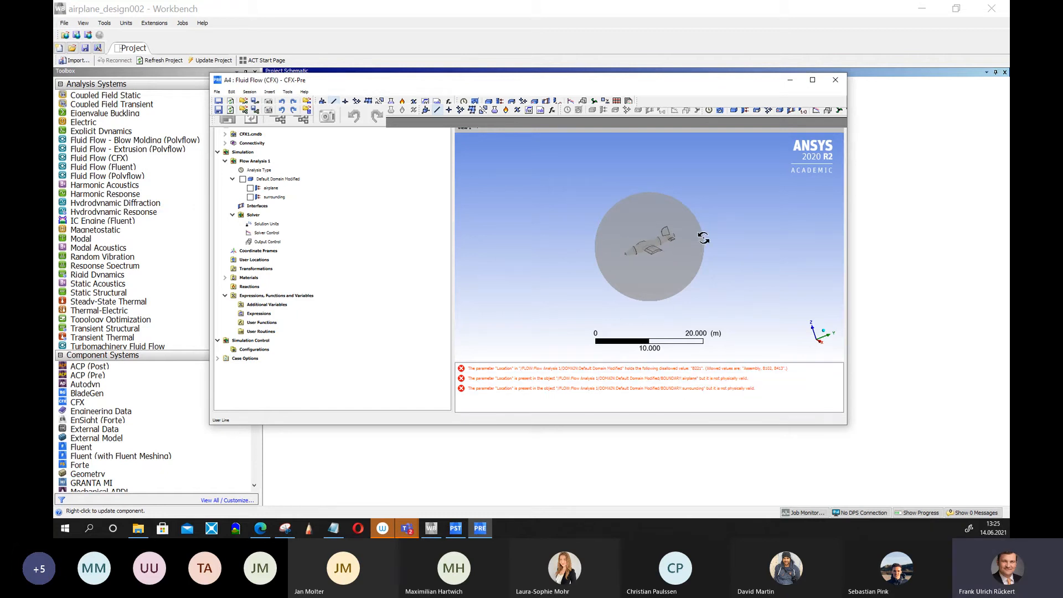
scroll(711, 247, "up", 3)
scroll(714, 252, "up", 3)
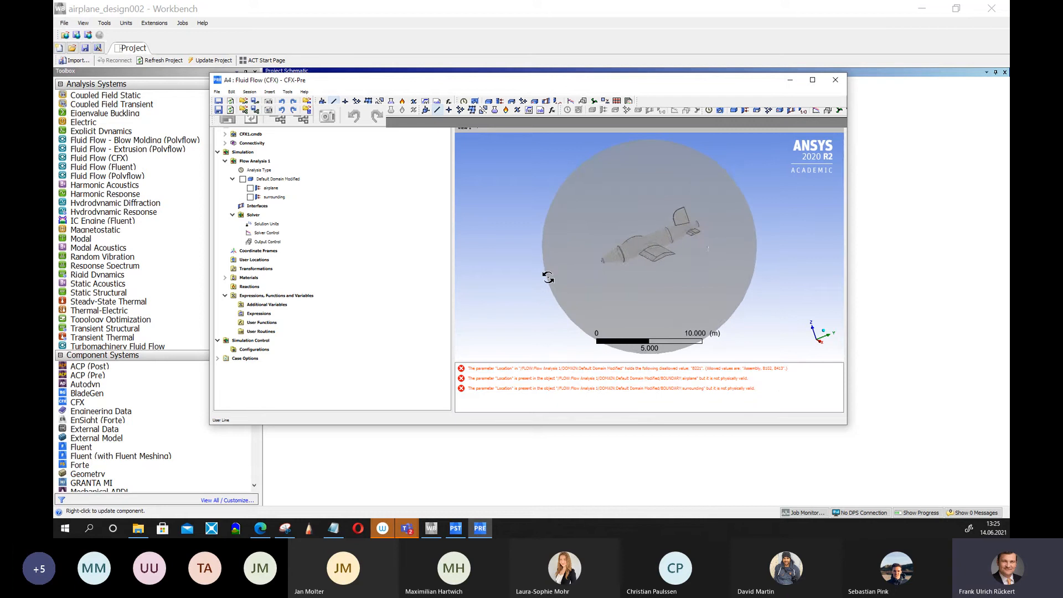
middle_click_drag(694, 243, 584, 271)
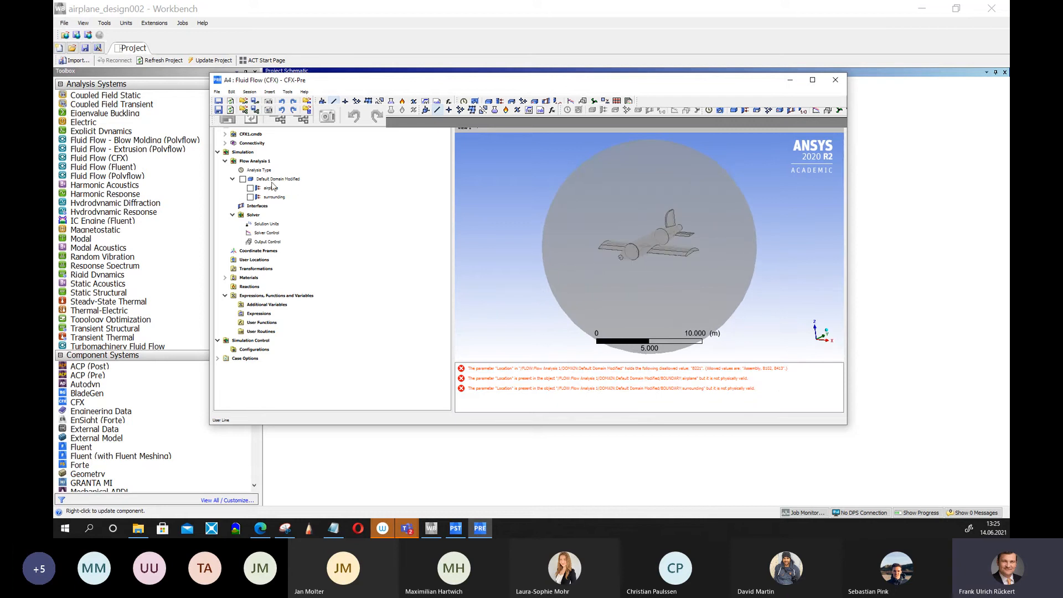
left_click(275, 179)
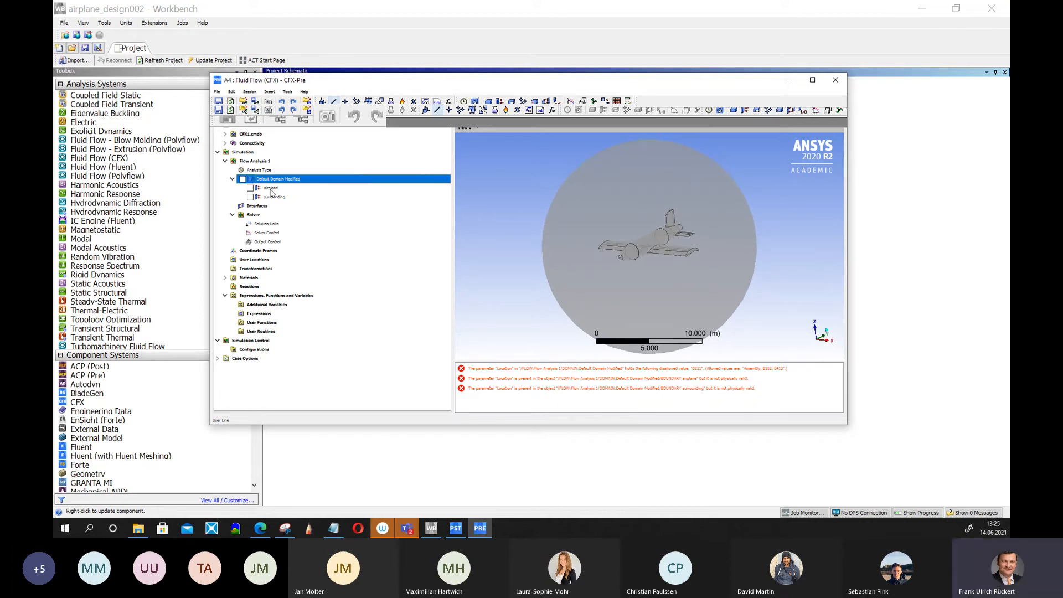
left_click(271, 189)
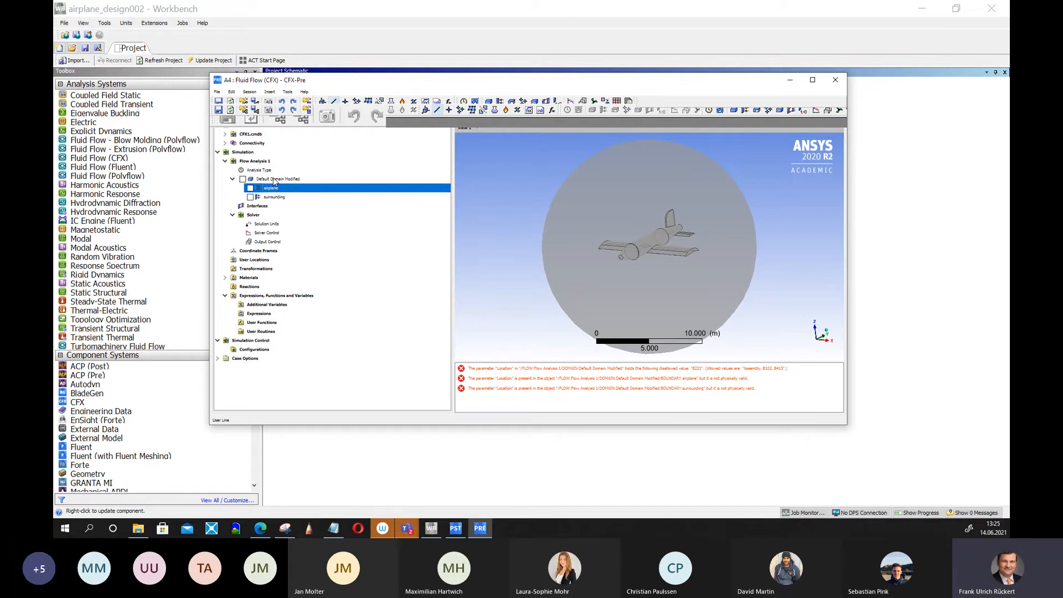
double_click(275, 179)
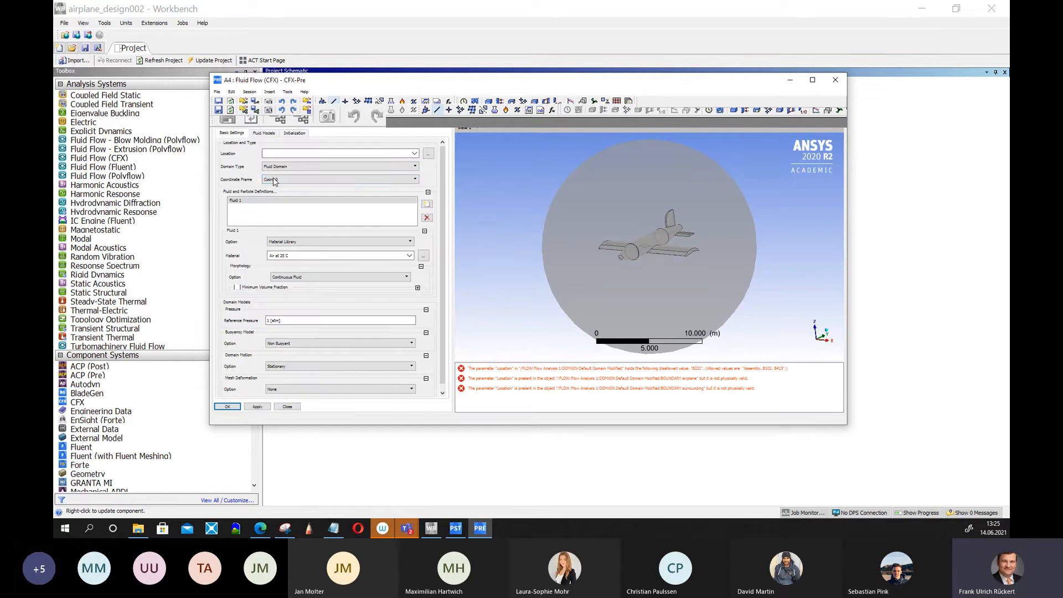
left_click(287, 406)
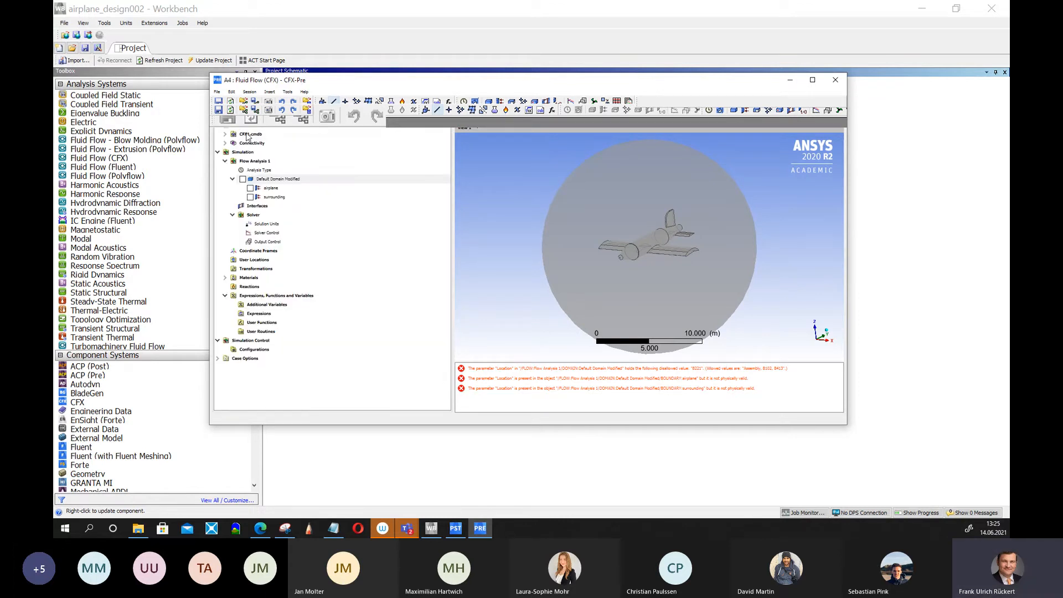
Expand the mesh tree to inspect the 3D regions and their 2D regions.
left_click(248, 134)
left_click(225, 135)
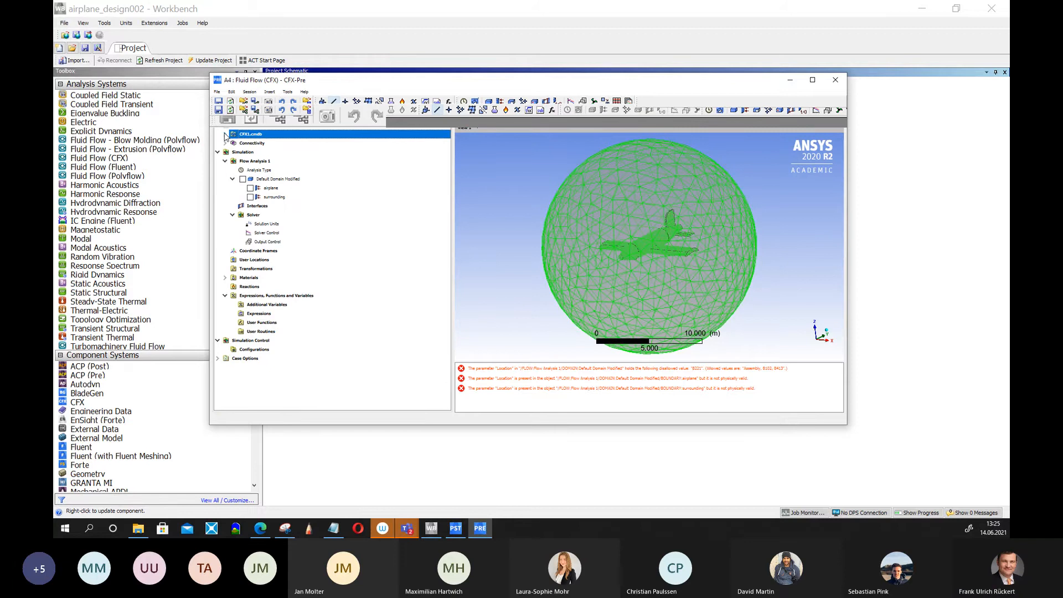
left_click(270, 153)
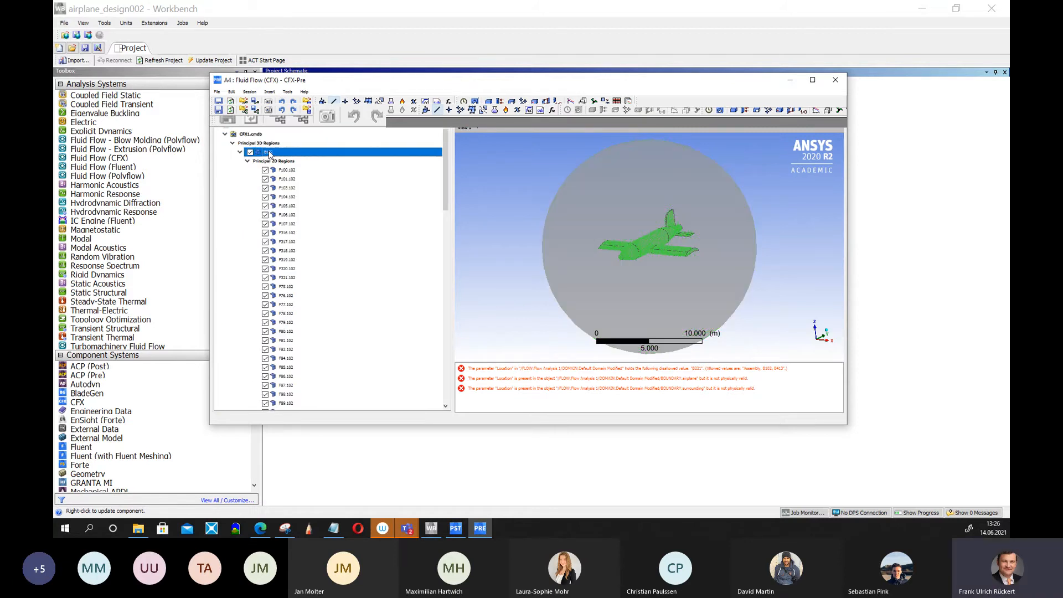
left_click_drag(448, 180, 450, 256)
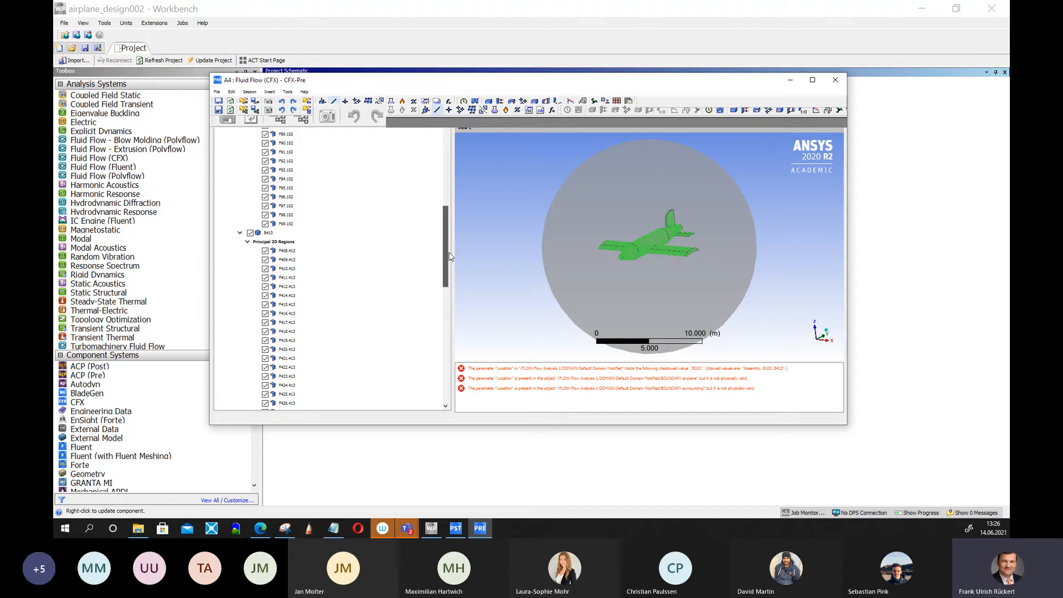
left_click(271, 233)
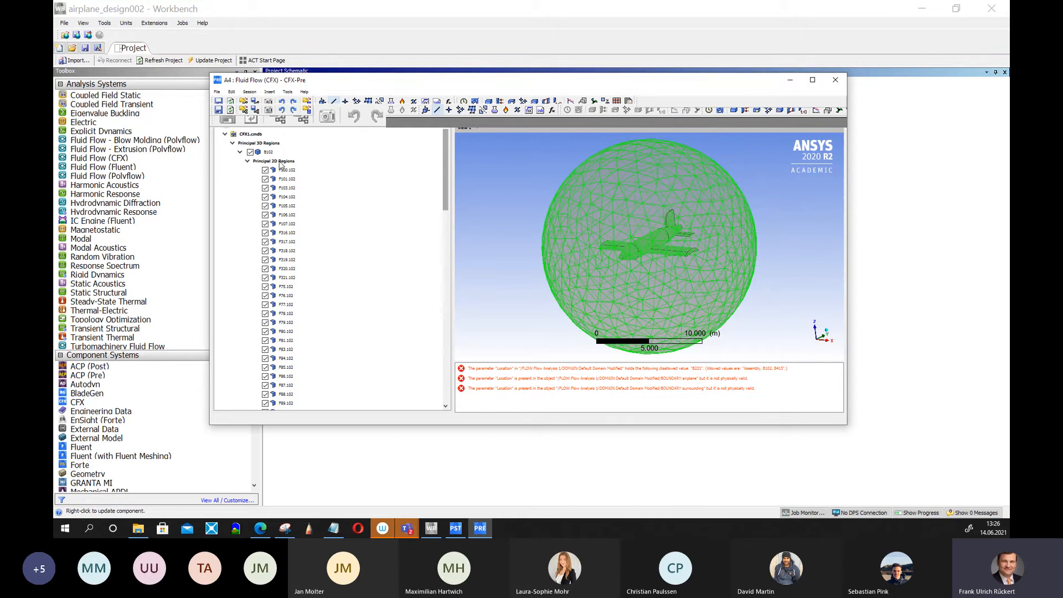
Set the default fluid domain's location to the B413 region.
left_click(239, 152)
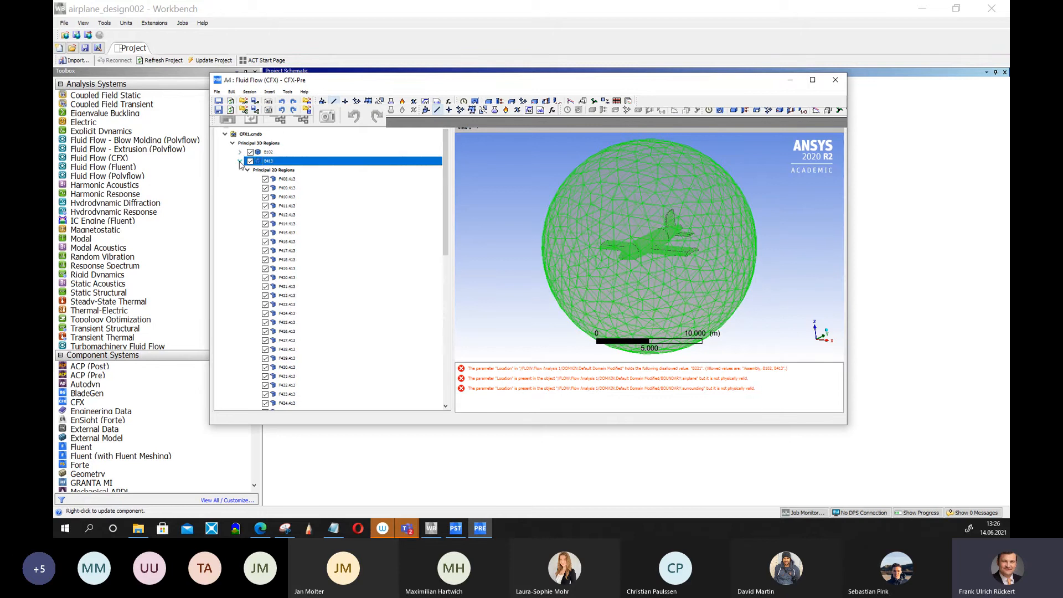
left_click(239, 161)
double_click(277, 206)
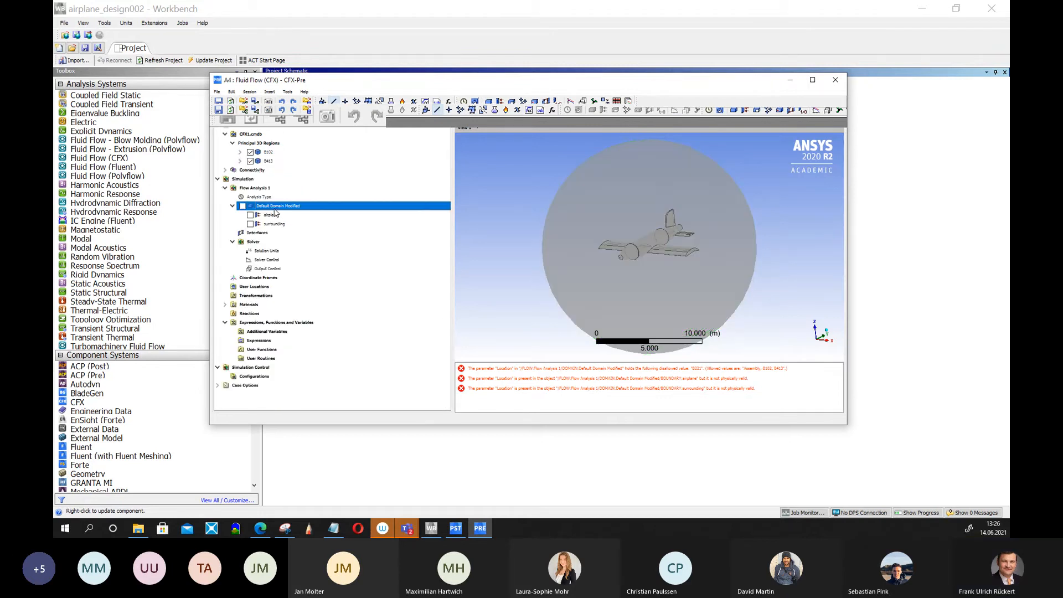
left_click(429, 154)
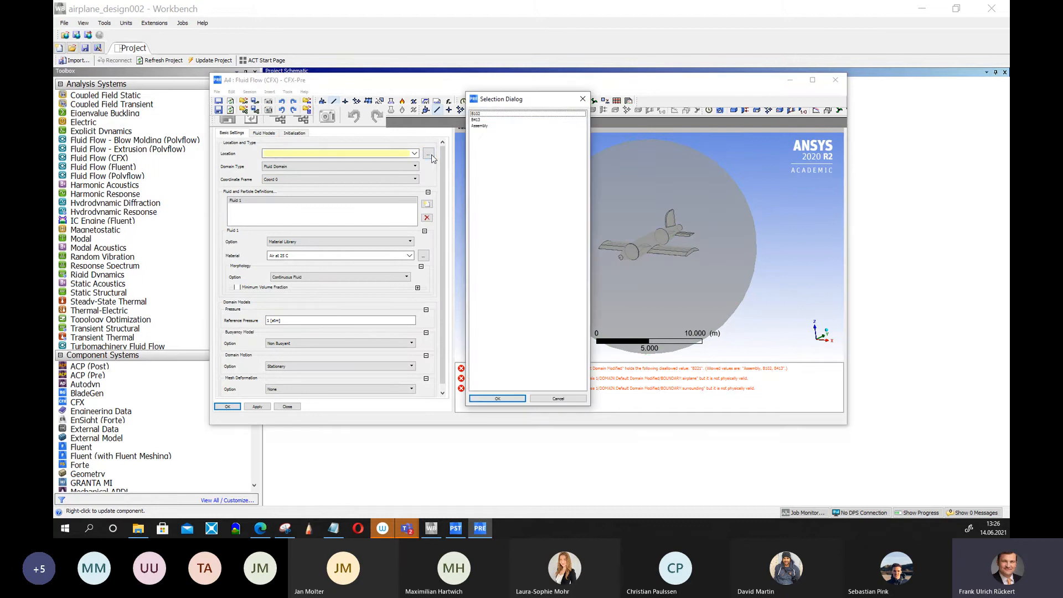
left_click(504, 120)
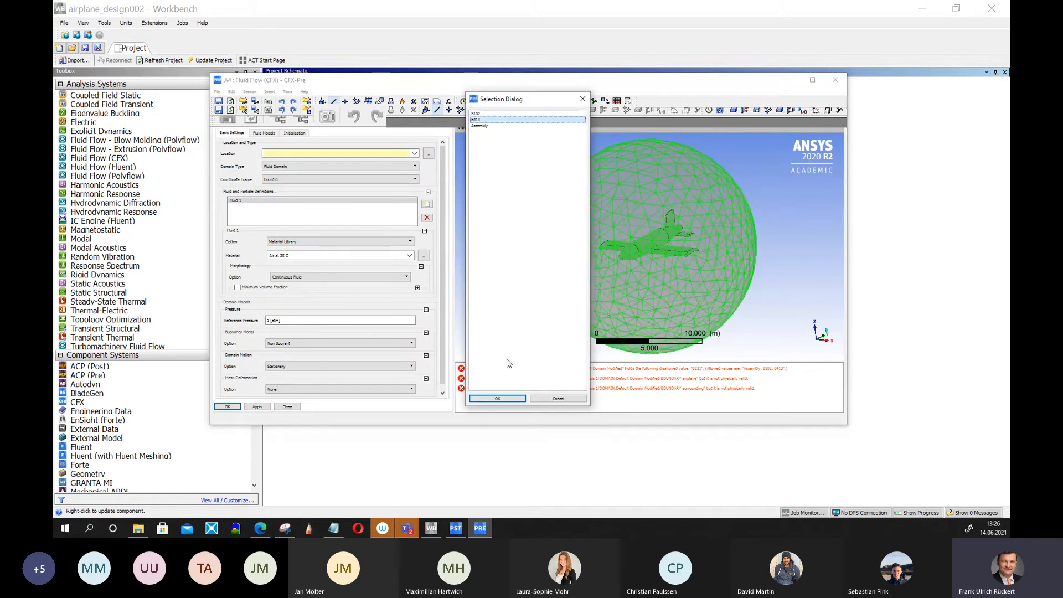
left_click(497, 398)
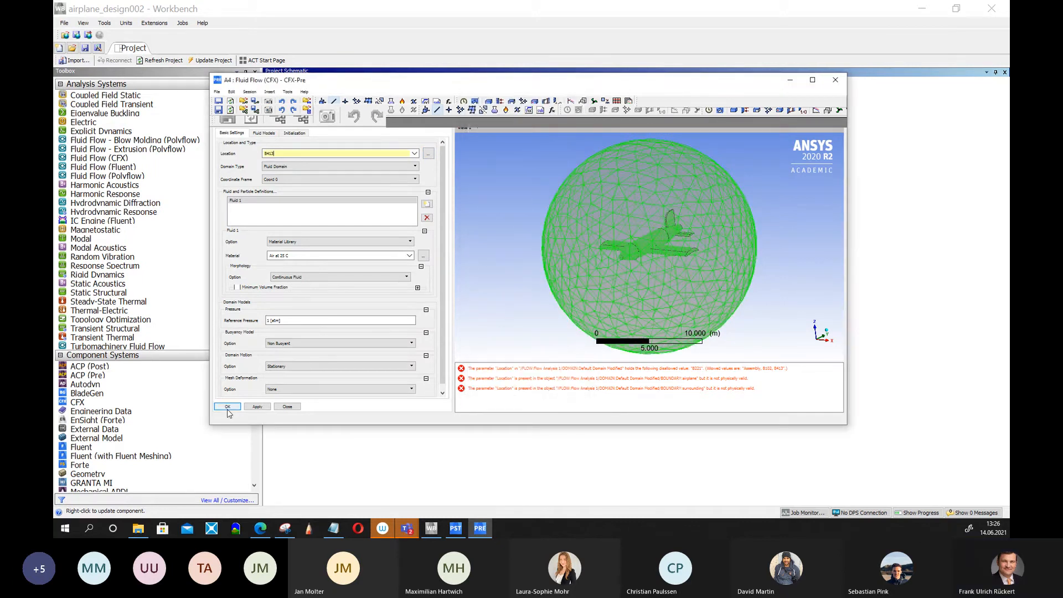
left_click(228, 407)
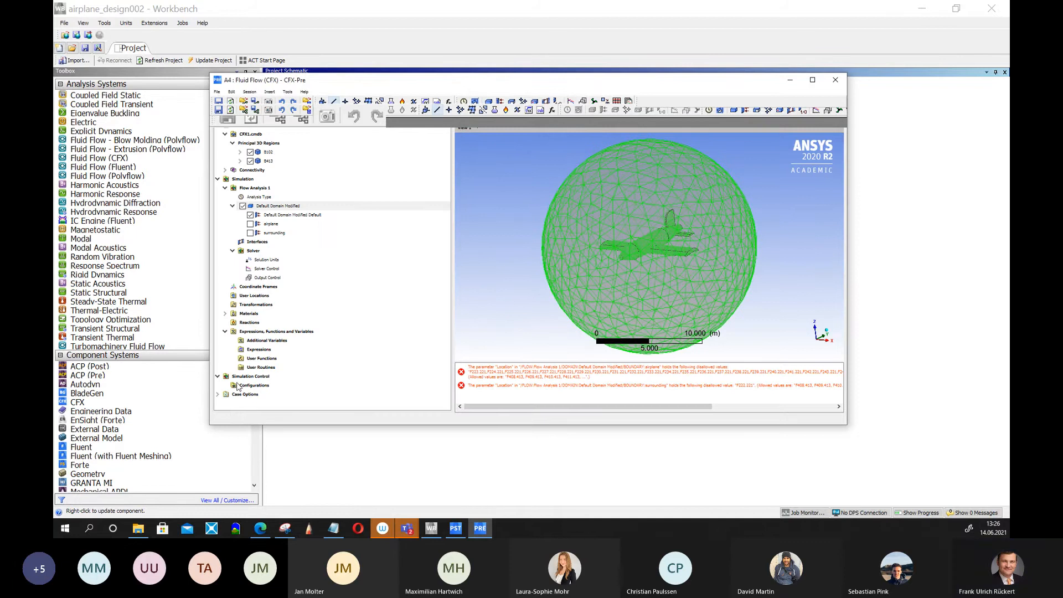
Delete the airplane boundary from the default domain.
left_click(271, 224)
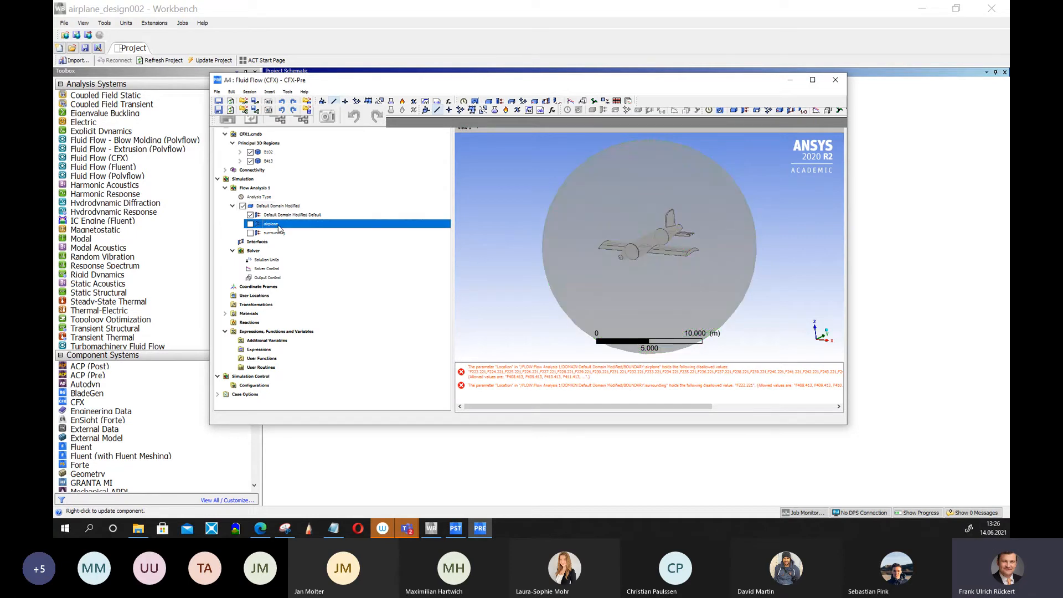
right_click(278, 226)
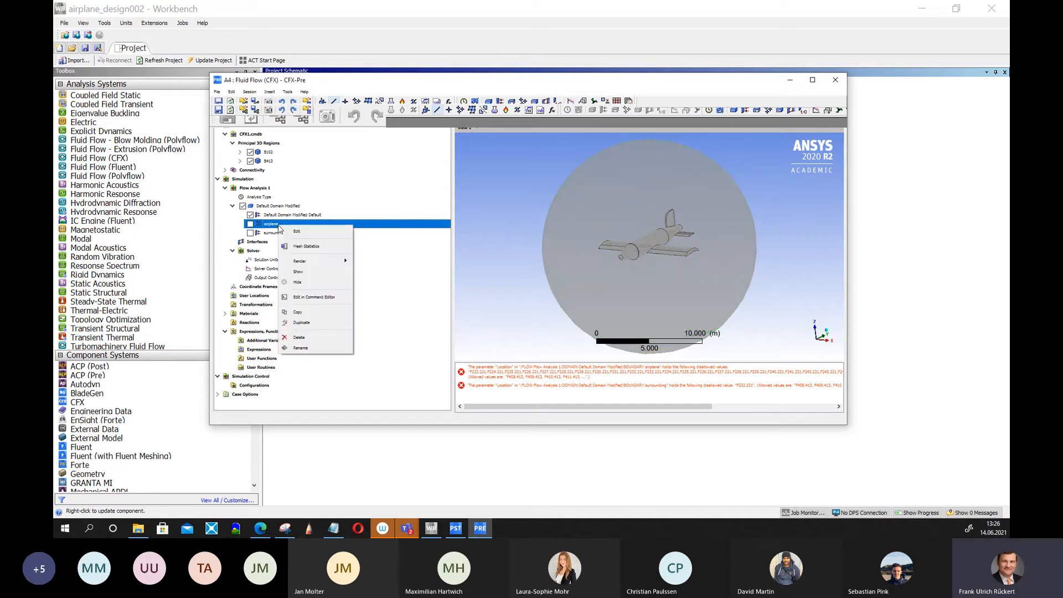
left_click(305, 339)
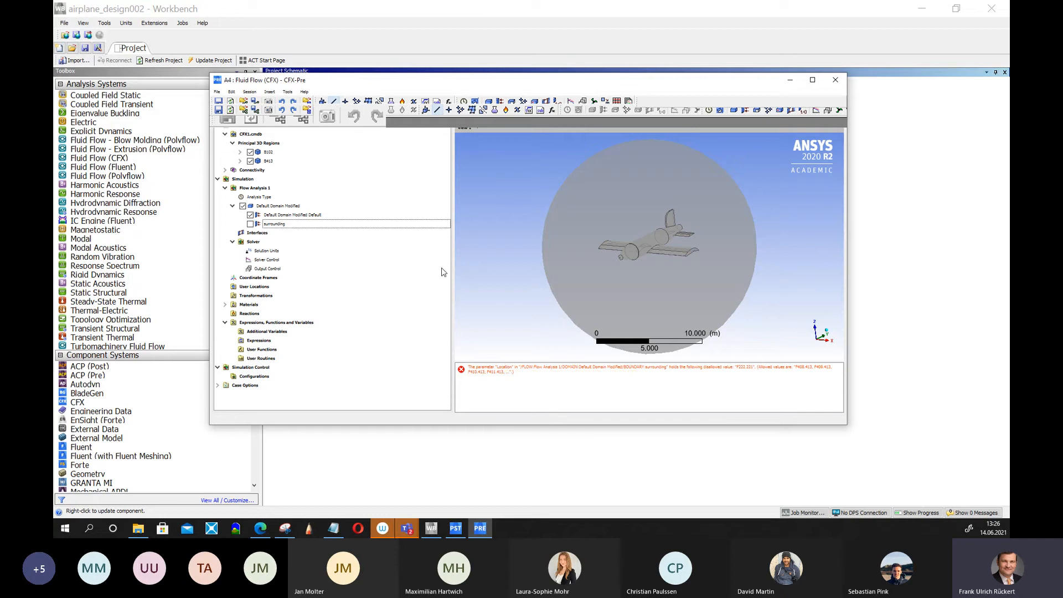
Reassign the surrounding opening boundary's location to a face region of B413 and apply the boundary.
left_click(277, 227)
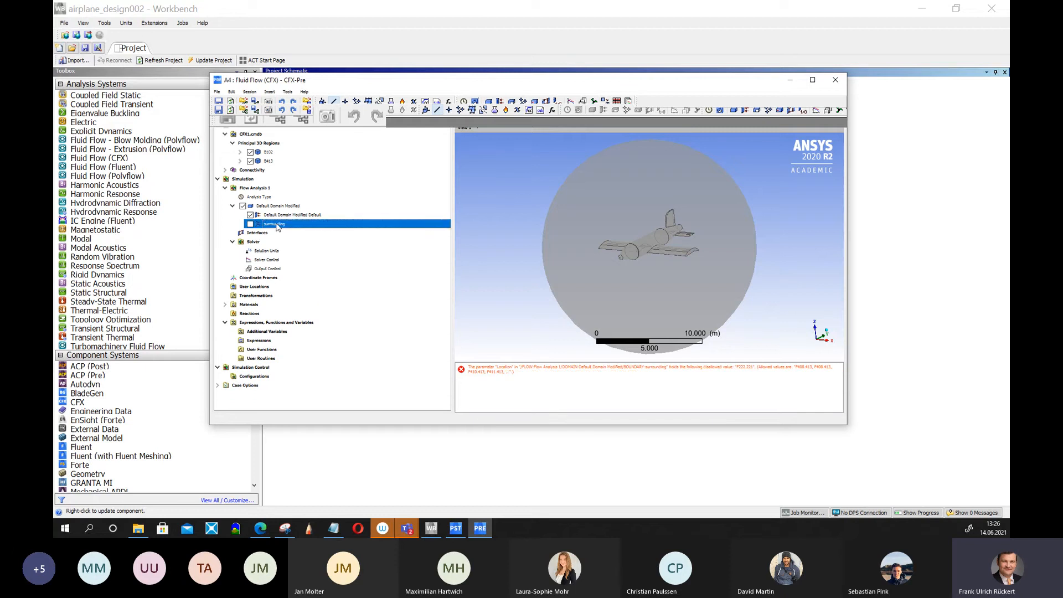
double_click(277, 224)
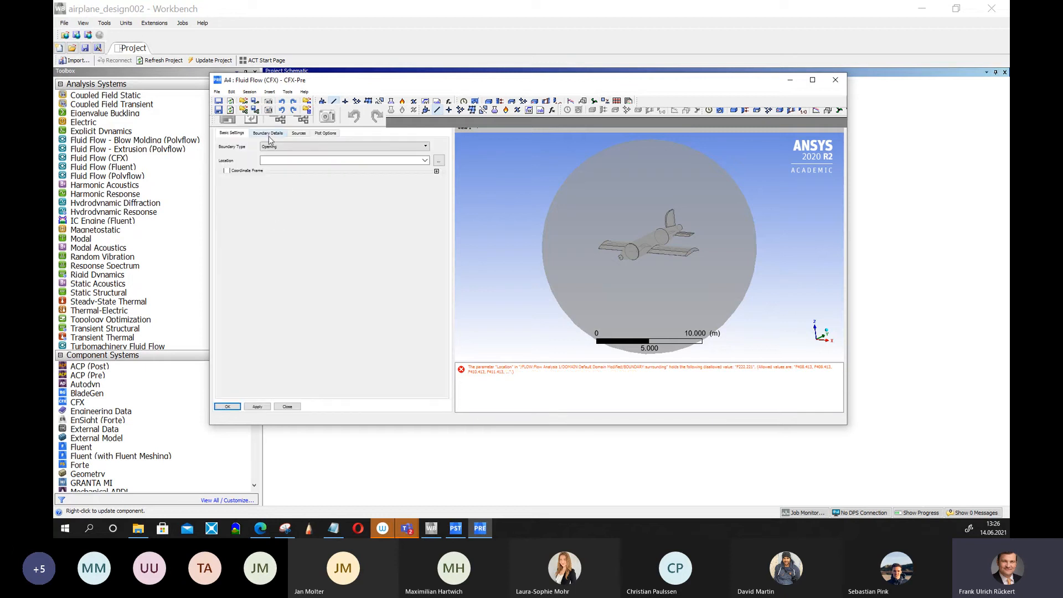
left_click(438, 160)
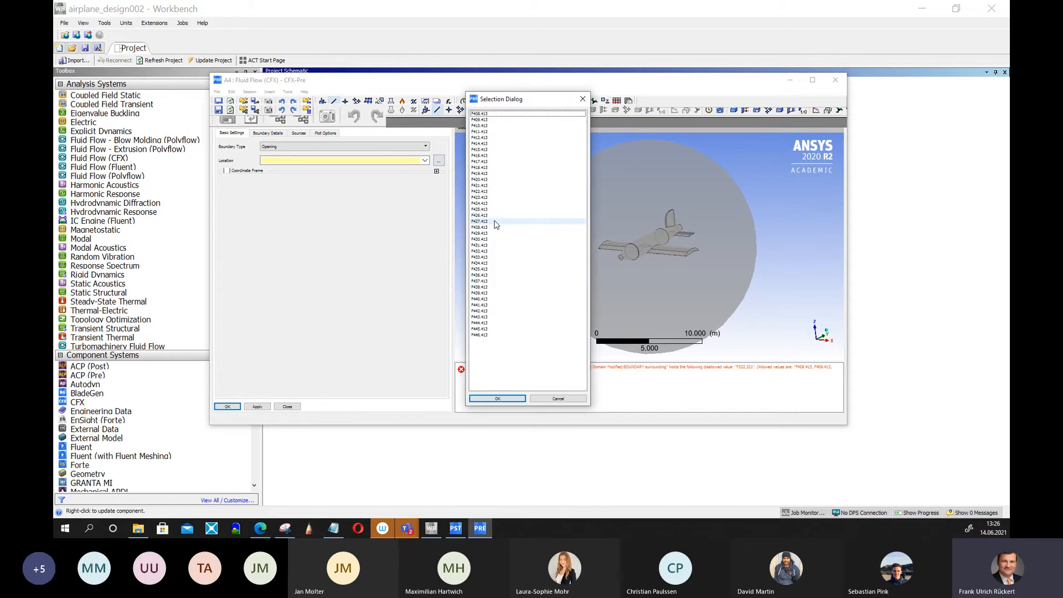
left_click(485, 114)
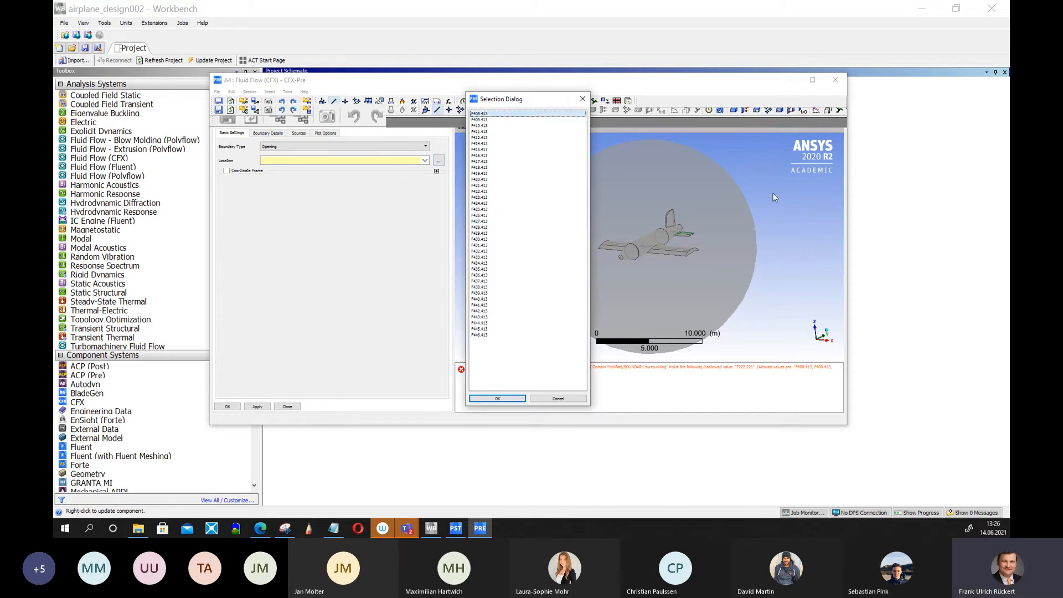
left_click(491, 335)
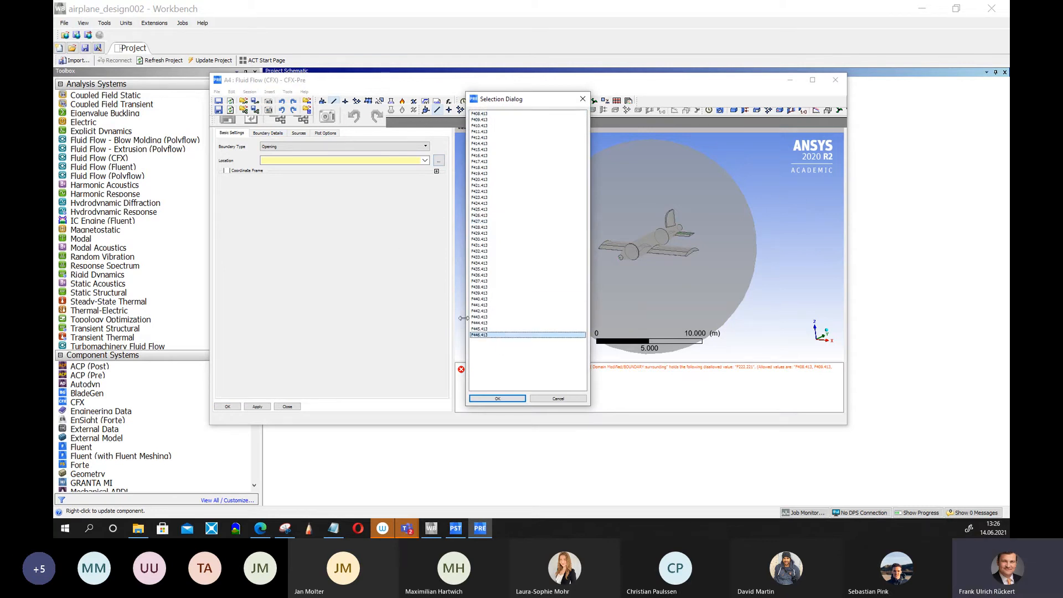
key("Up")
key("Up")
key("Up")
key("Up")
key("Up")
key("Up")
key("Up")
key("Up")
key("Up")
key("Up")
key("Up")
key("Up")
key("Up")
key("Up")
key("Up")
key("Up")
key("Up")
key("Up")
key("Up")
key("Up")
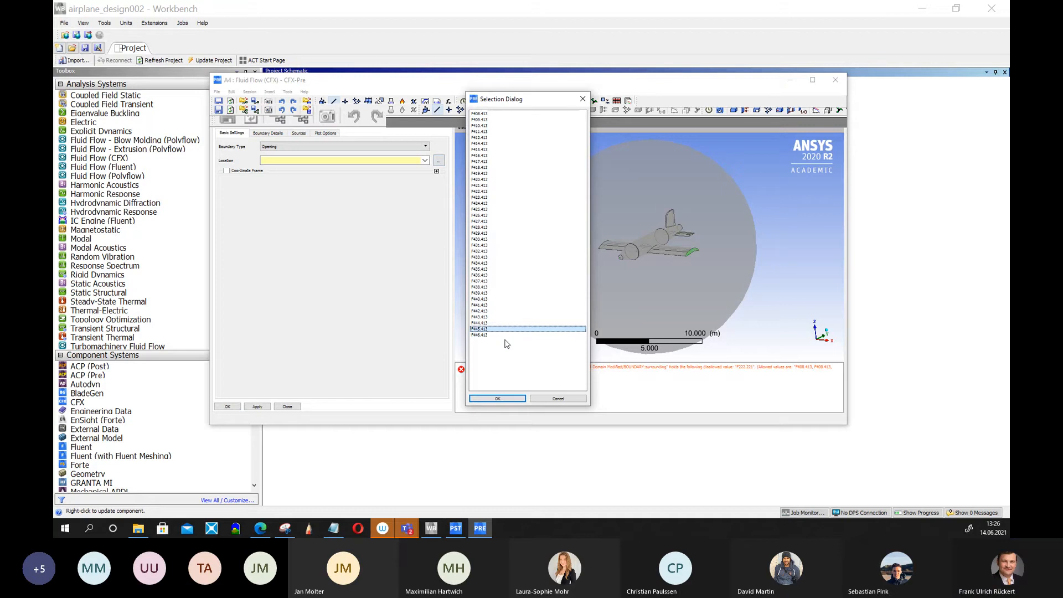
key("Up")
key("Up")
key("Up")
key("Up")
key("Up")
key("Up")
key("Up")
key("Up")
key("Up")
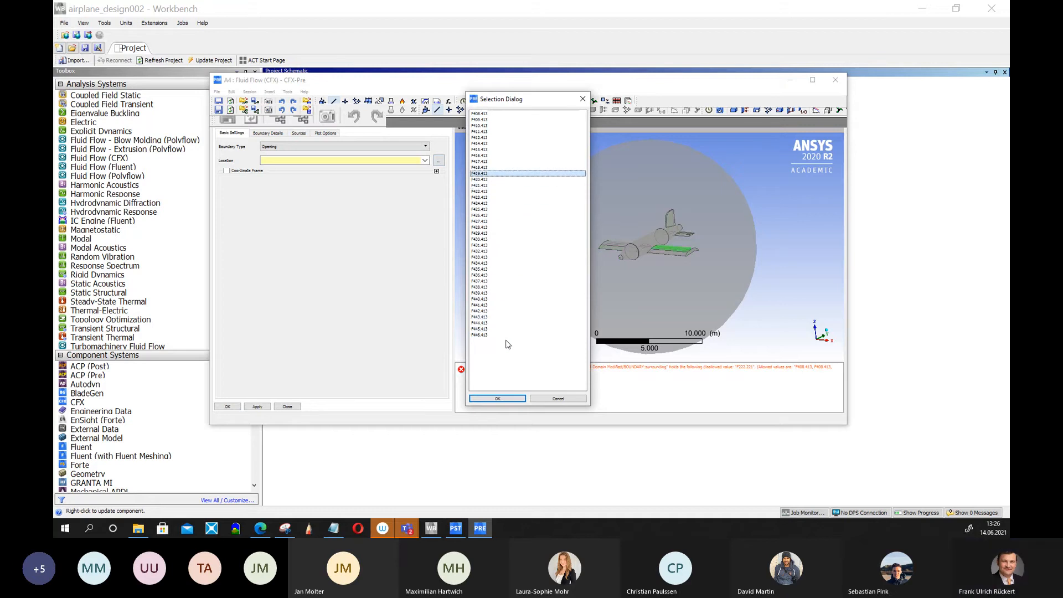
key("Down")
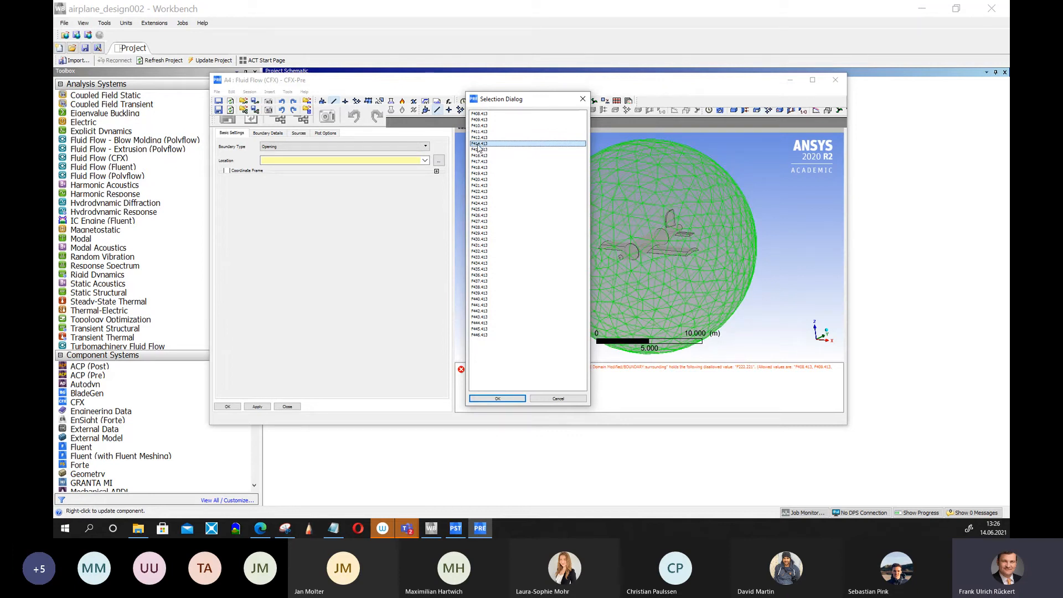
left_click(511, 399)
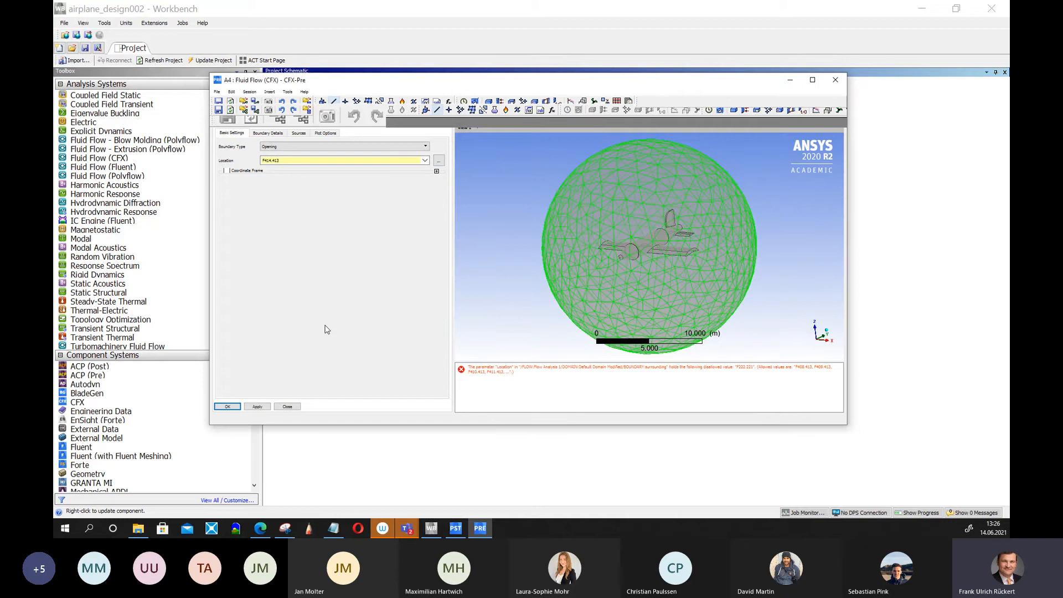
left_click(269, 134)
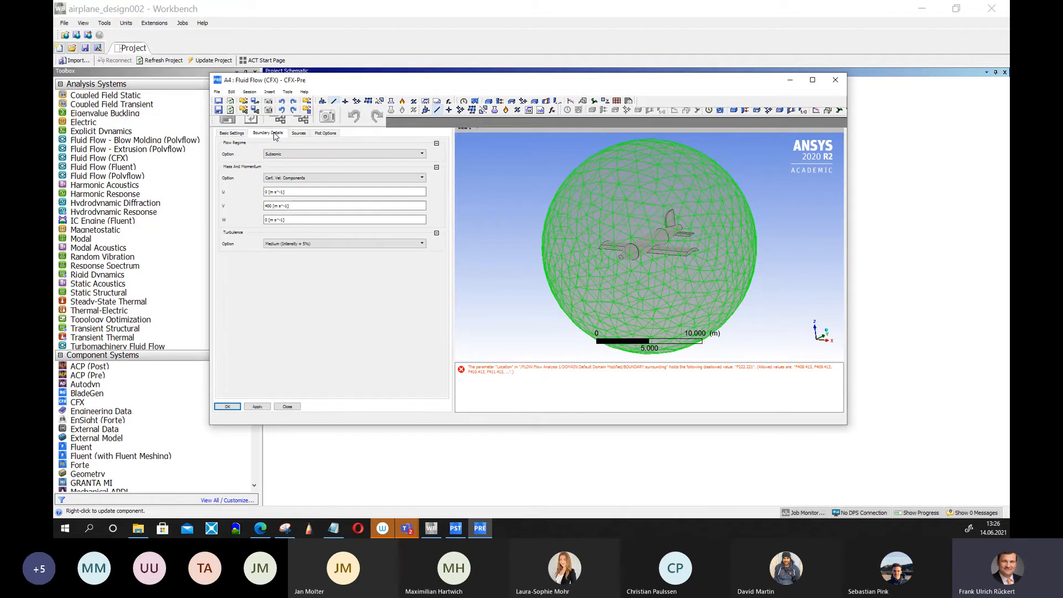
left_click(234, 134)
left_click(227, 407)
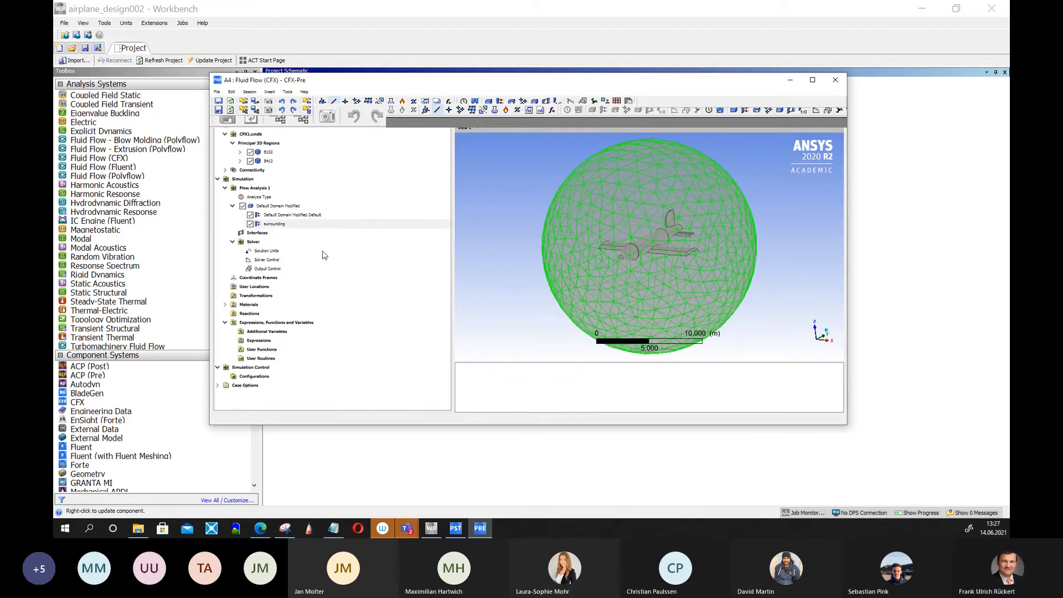
Rename the default domain wall boundary to airplane, then highlight the airplane and surrounding boundaries to check them.
left_click(287, 216)
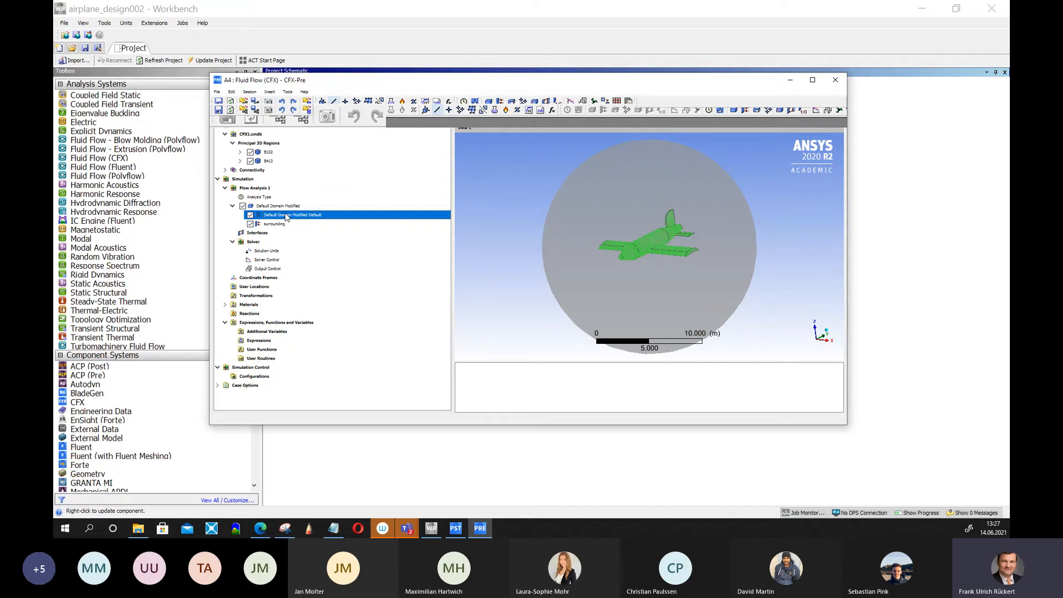
right_click(287, 215)
left_click(325, 338)
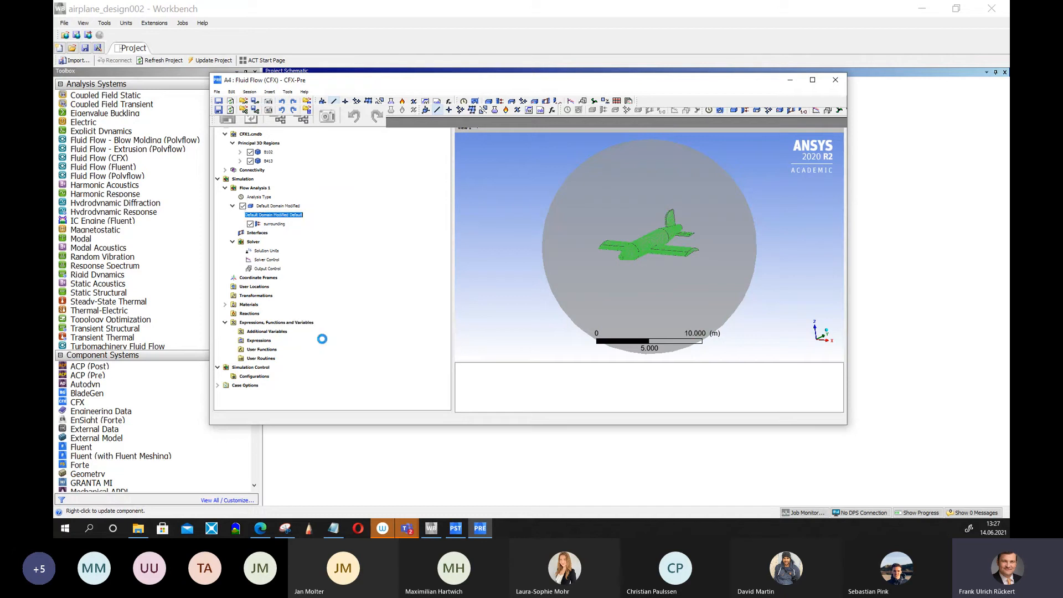
type("airplane")
key("Return")
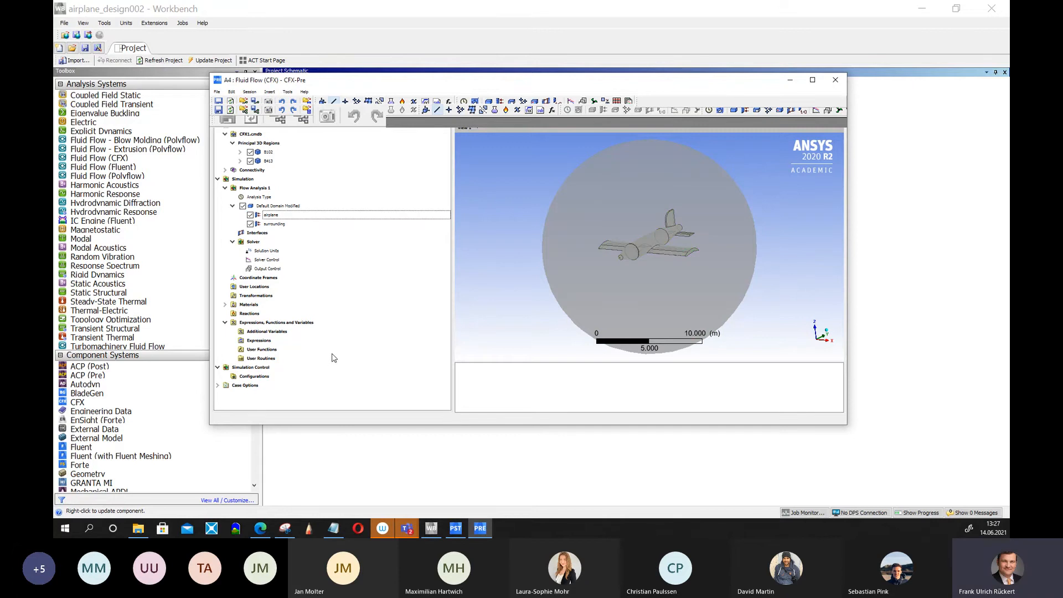
left_click(270, 216)
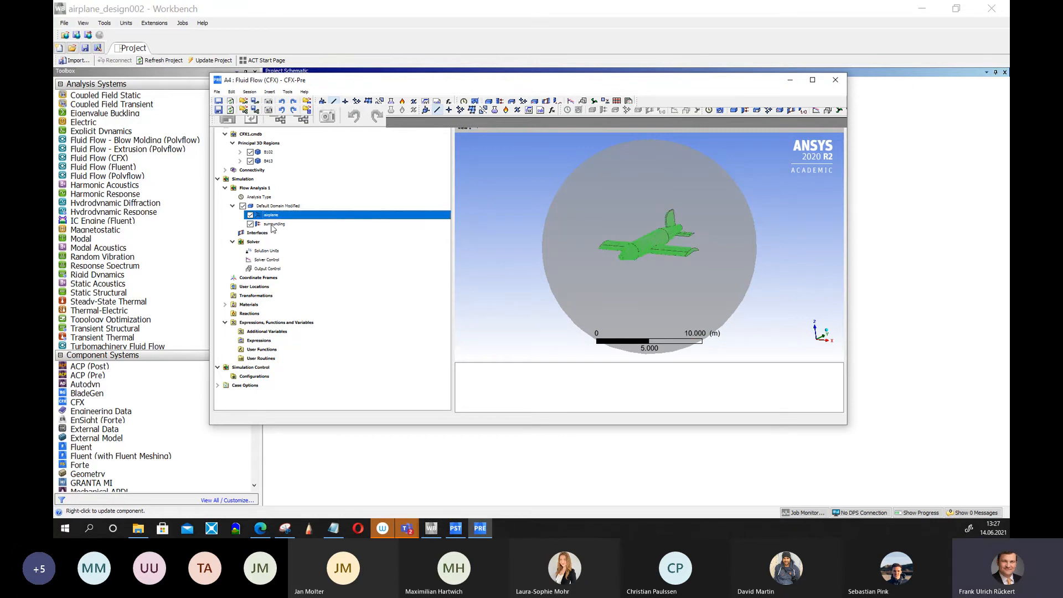
left_click(271, 224)
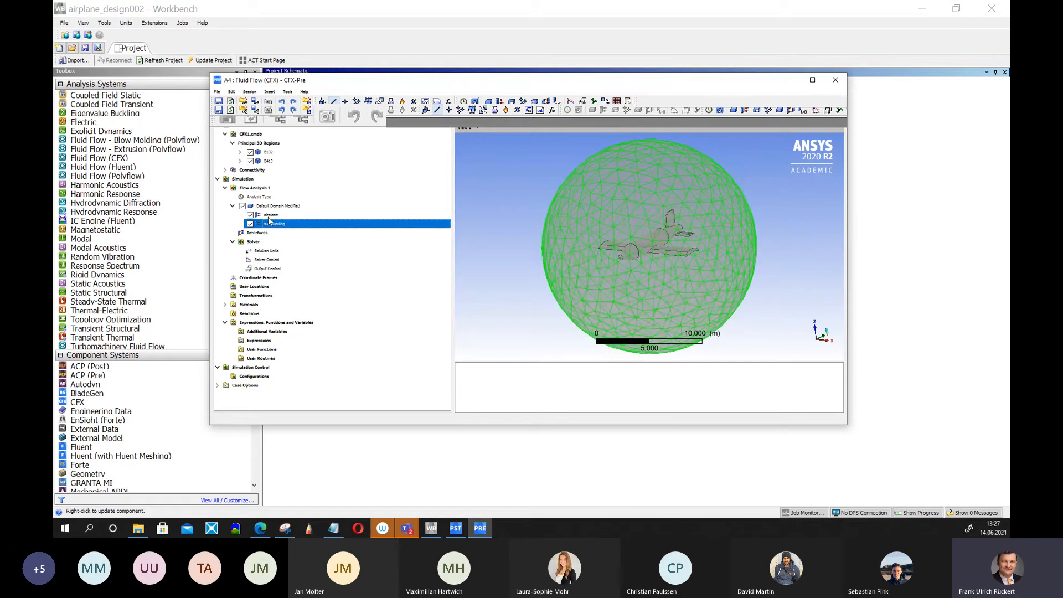
left_click(268, 217)
left_click(268, 224)
Close CFX-Pre and save the Workbench project.
left_click(836, 82)
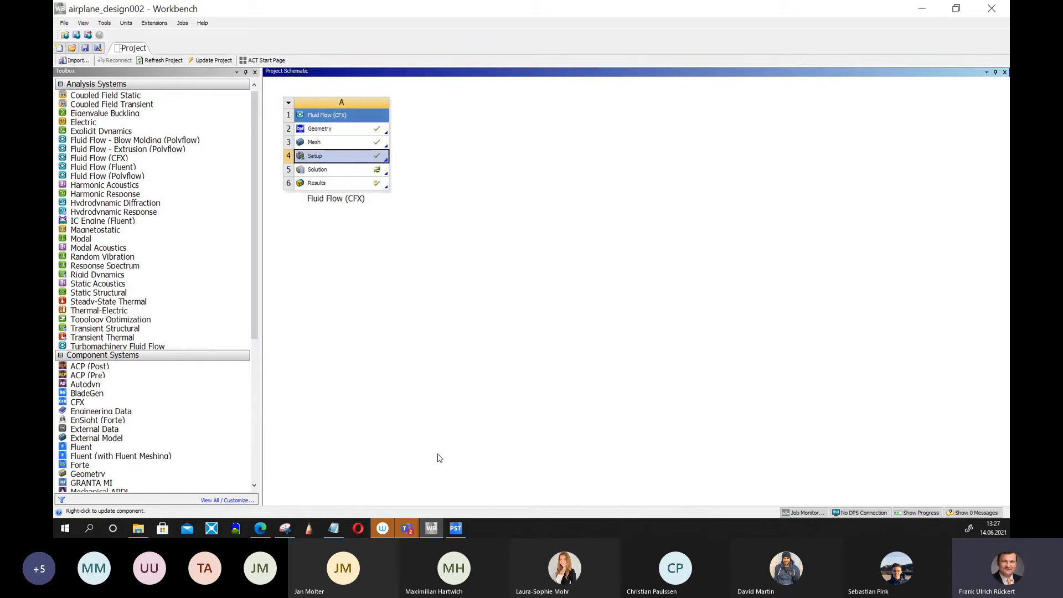
left_click(64, 23)
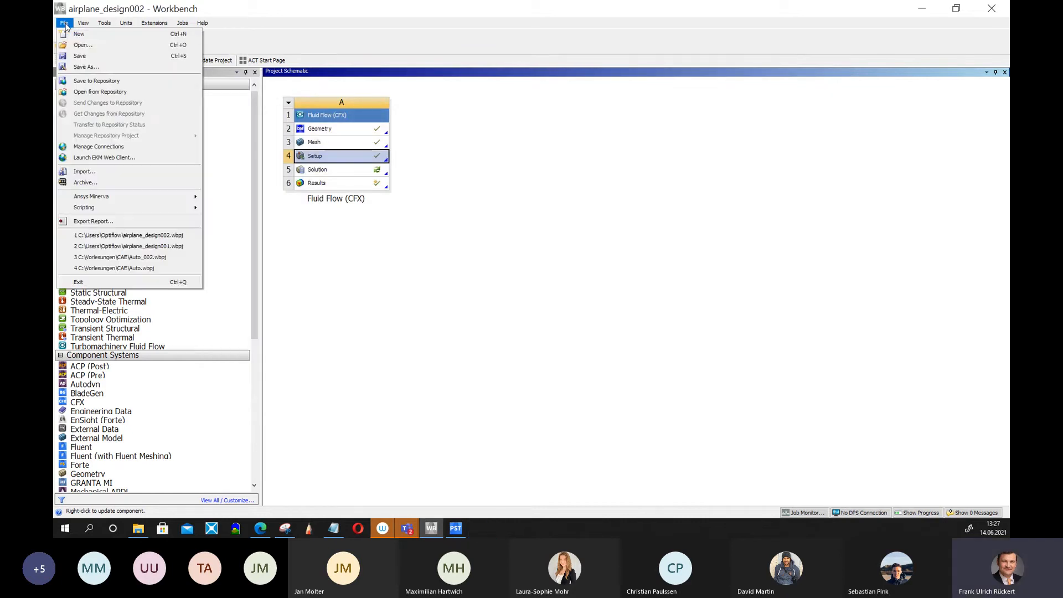
left_click(81, 56)
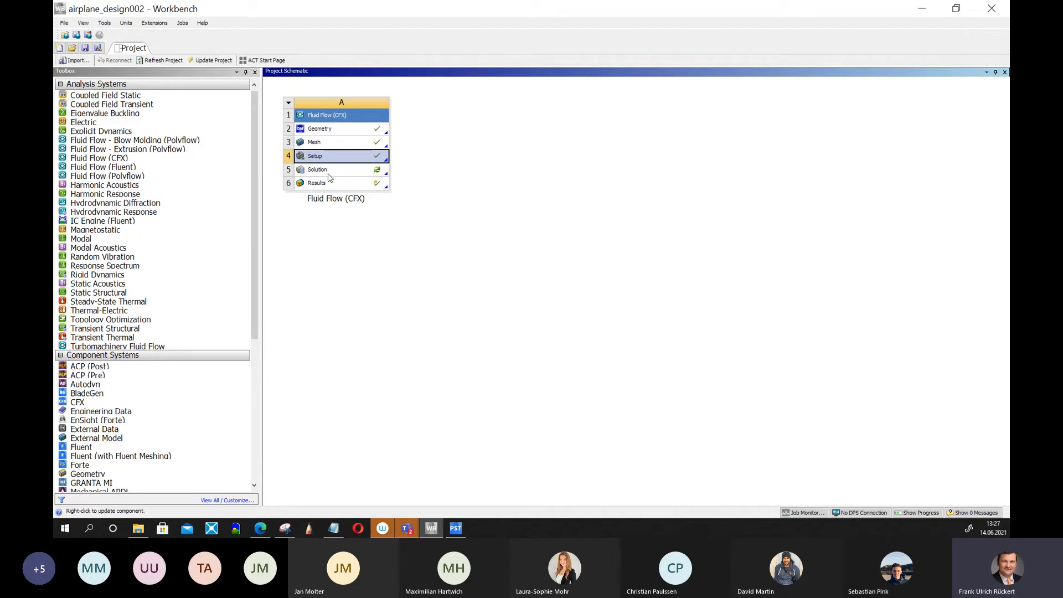
Clear the Solution cell's generated data and update the Solution cell.
right_click(328, 175)
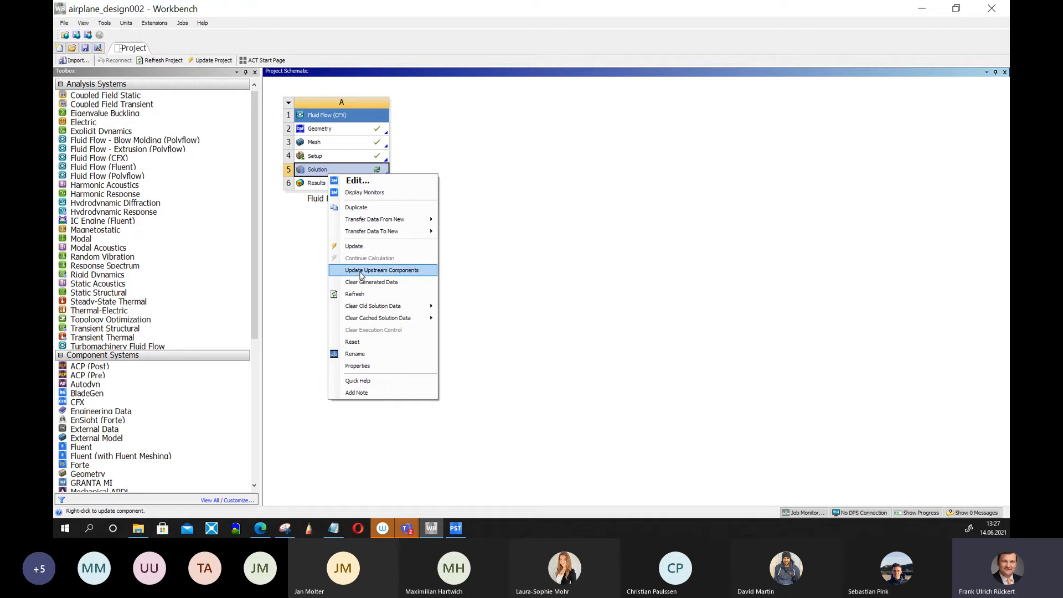
left_click(365, 281)
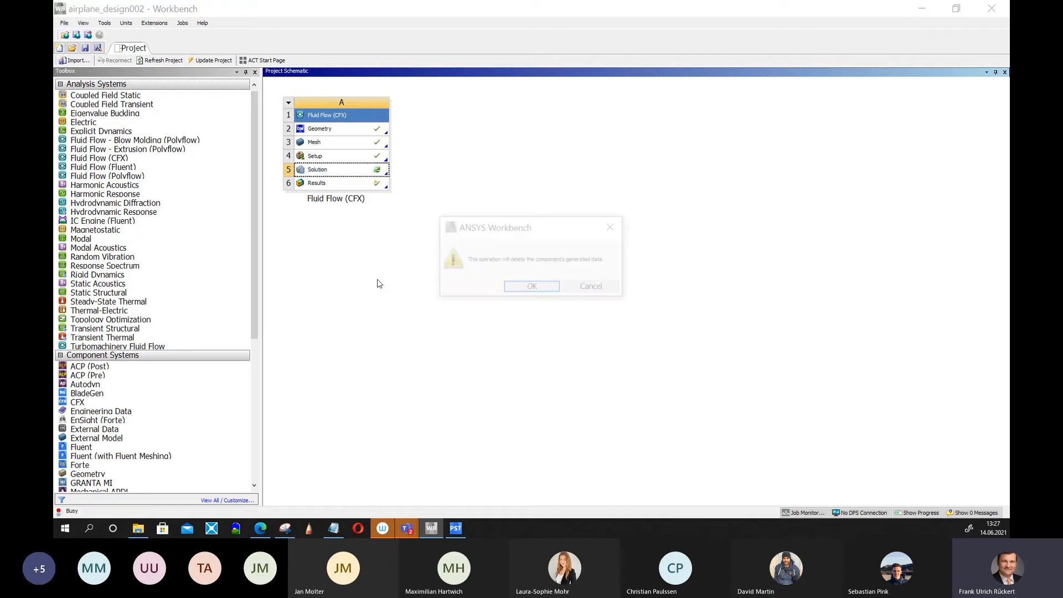
left_click(550, 292)
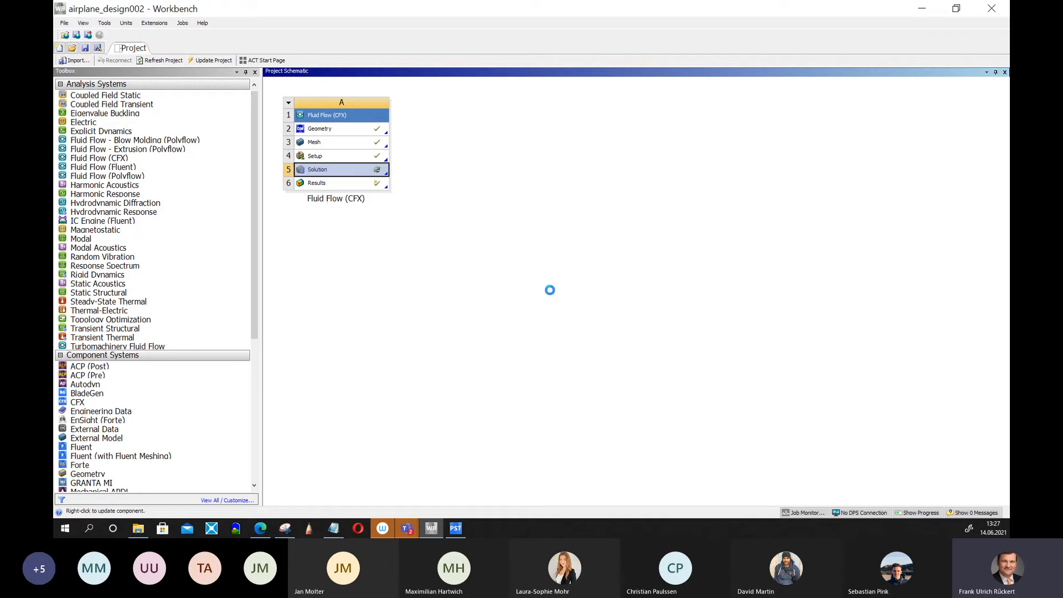
right_click(340, 176)
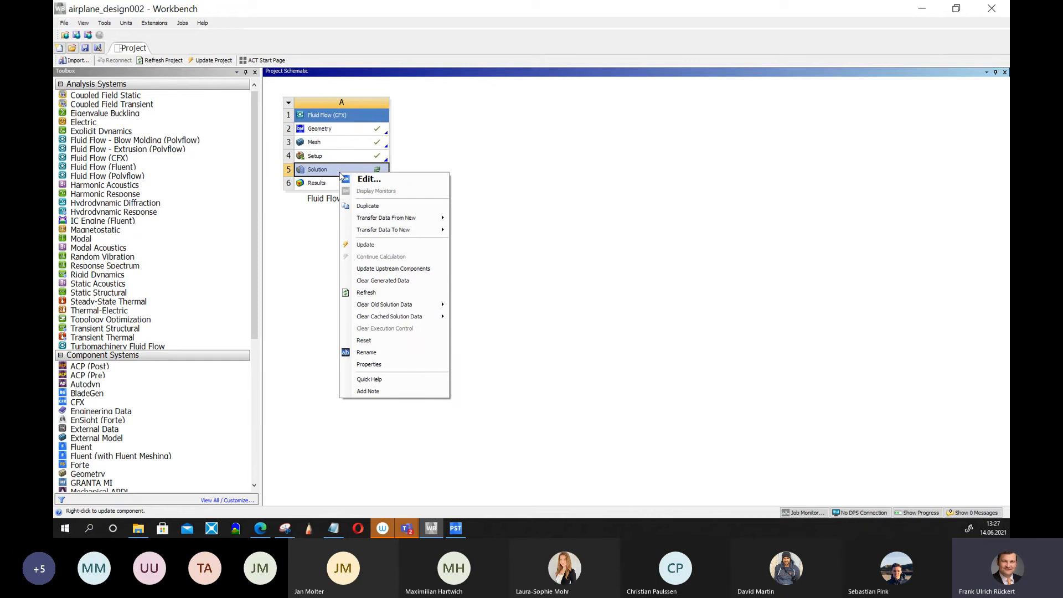
left_click(371, 245)
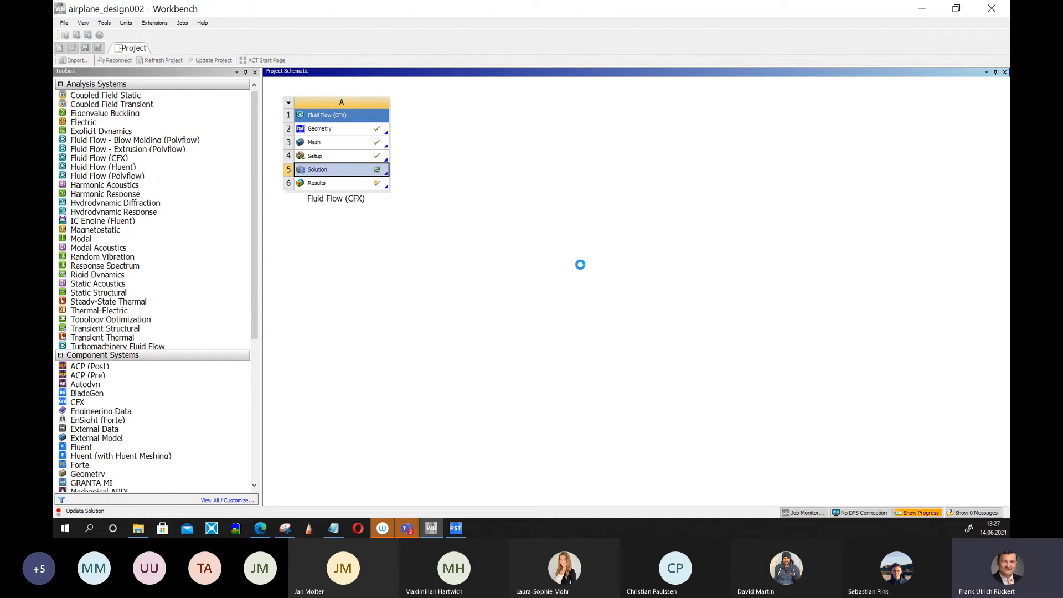
Display the solver monitors and inspect points on the residual convergence plot.
right_click(358, 172)
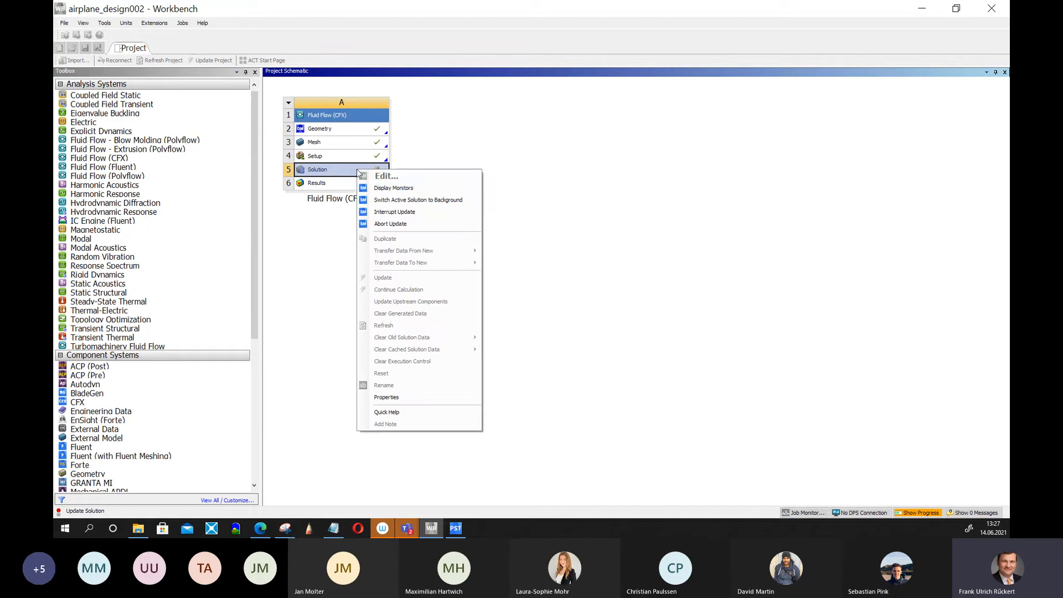
left_click(390, 188)
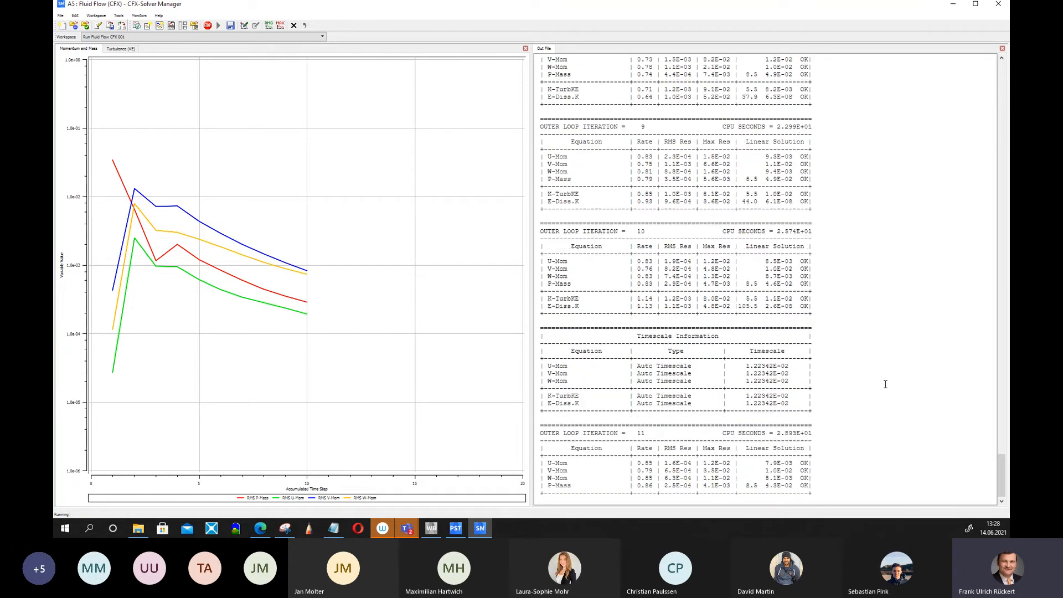
left_click(113, 160)
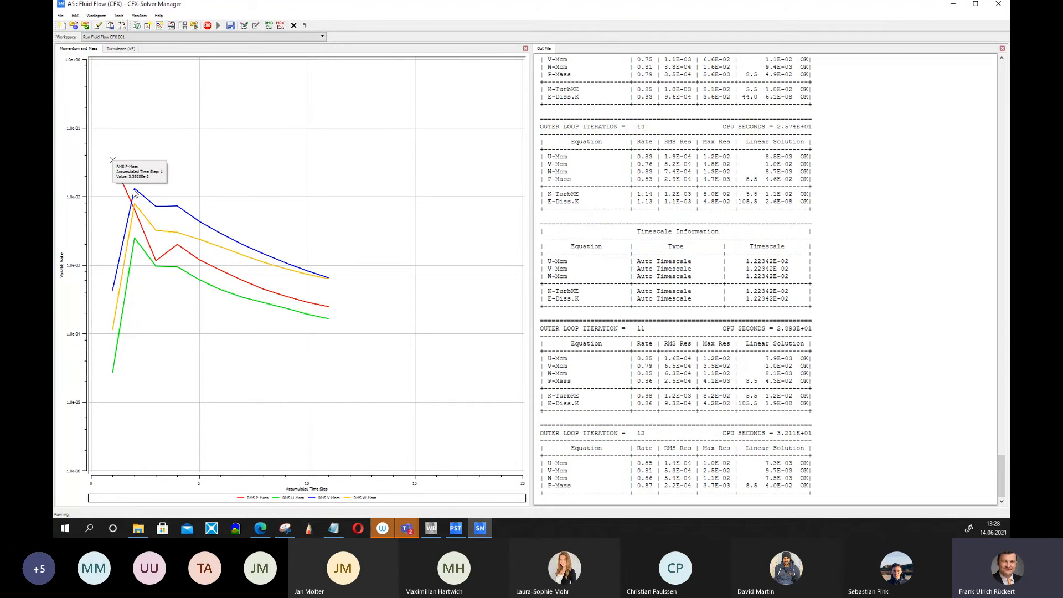
left_click(134, 190)
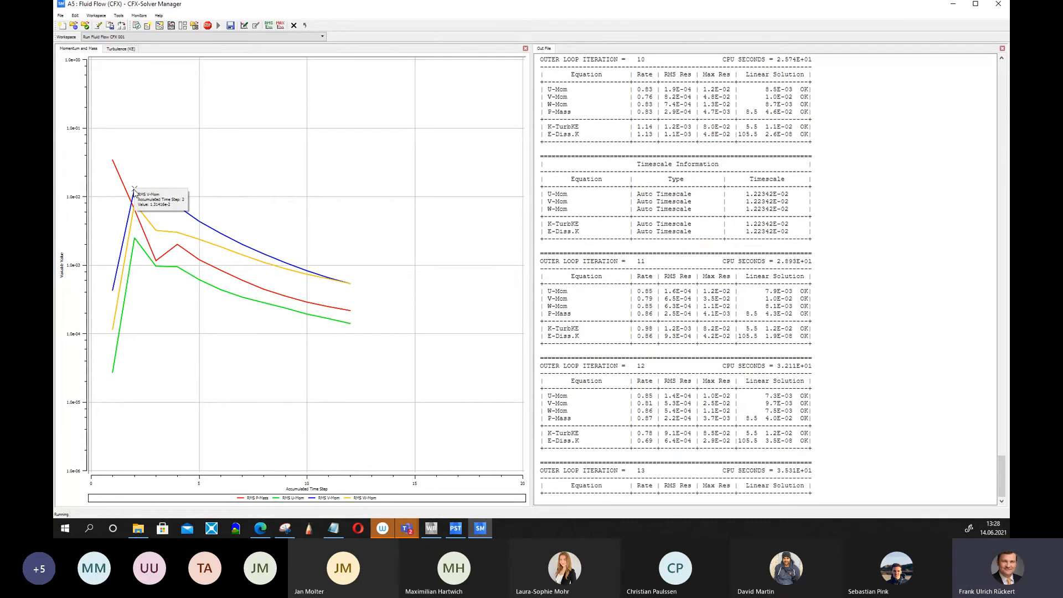
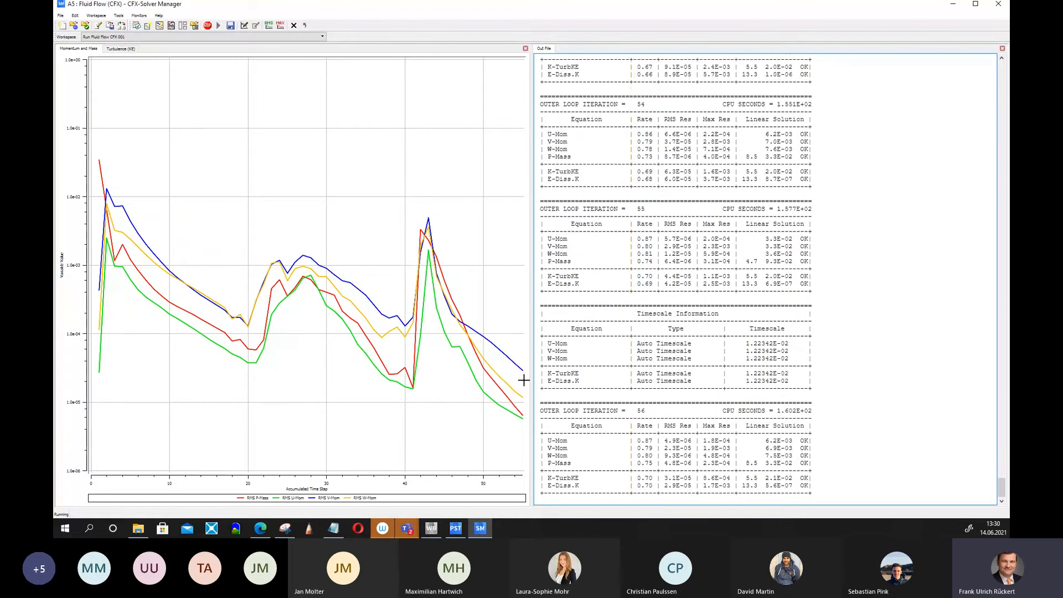
Switch between the momentum and turbulence residual plots to compare the convergence histories.
left_click(126, 49)
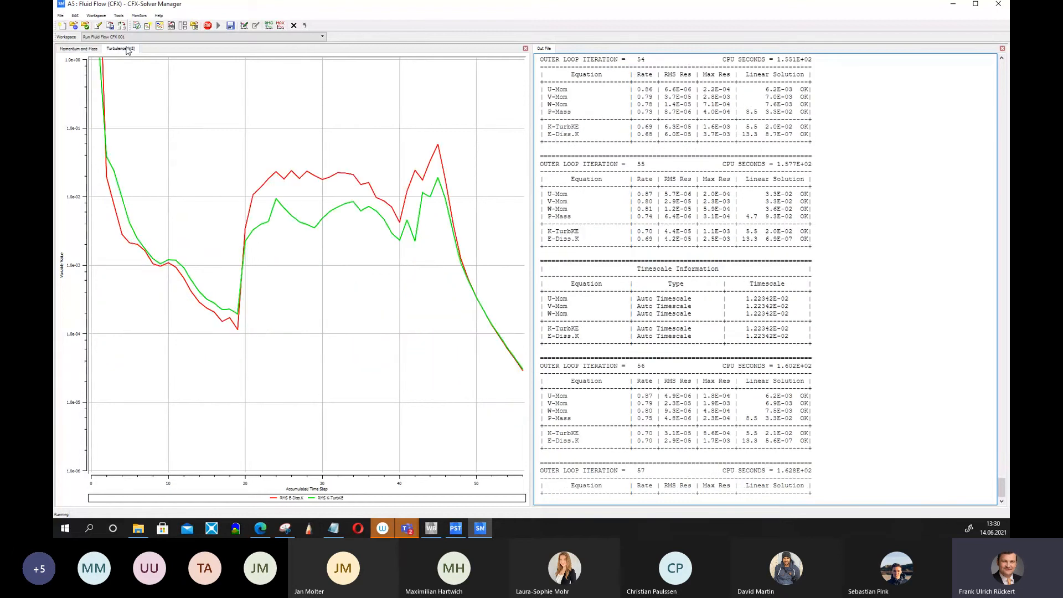
left_click(75, 50)
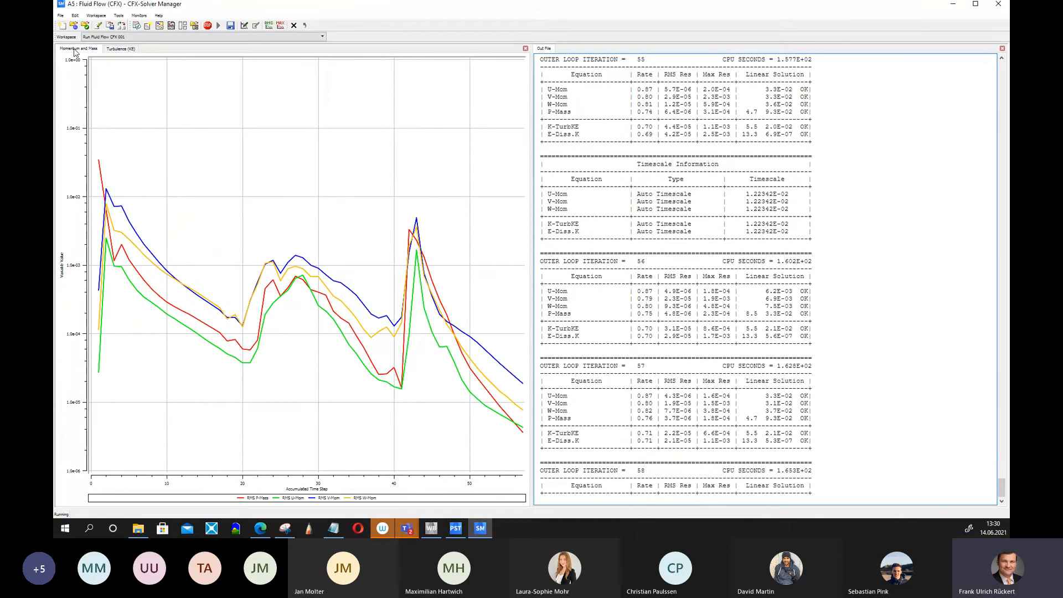
left_click(114, 50)
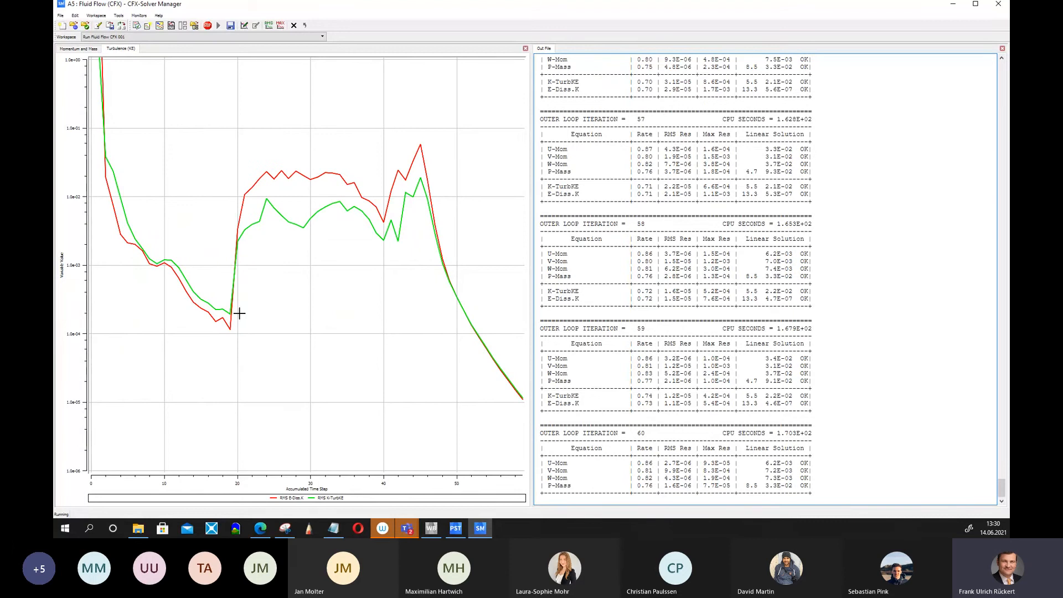
left_click(81, 51)
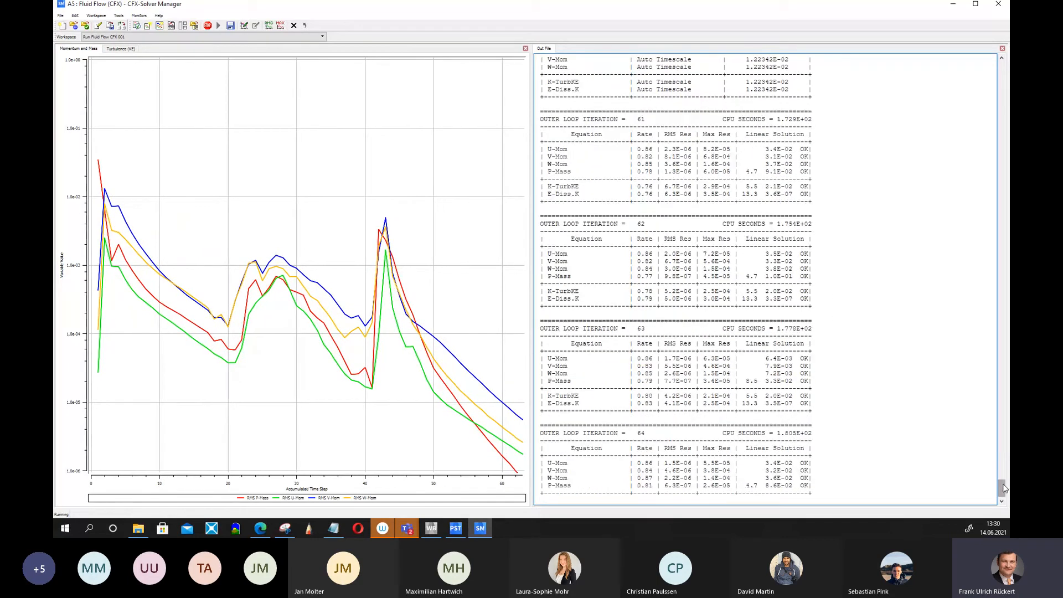
Scroll through the solver output file and highlight iteration and timescale blocks to examine the residual values.
left_click_drag(1001, 489, 1002, 270)
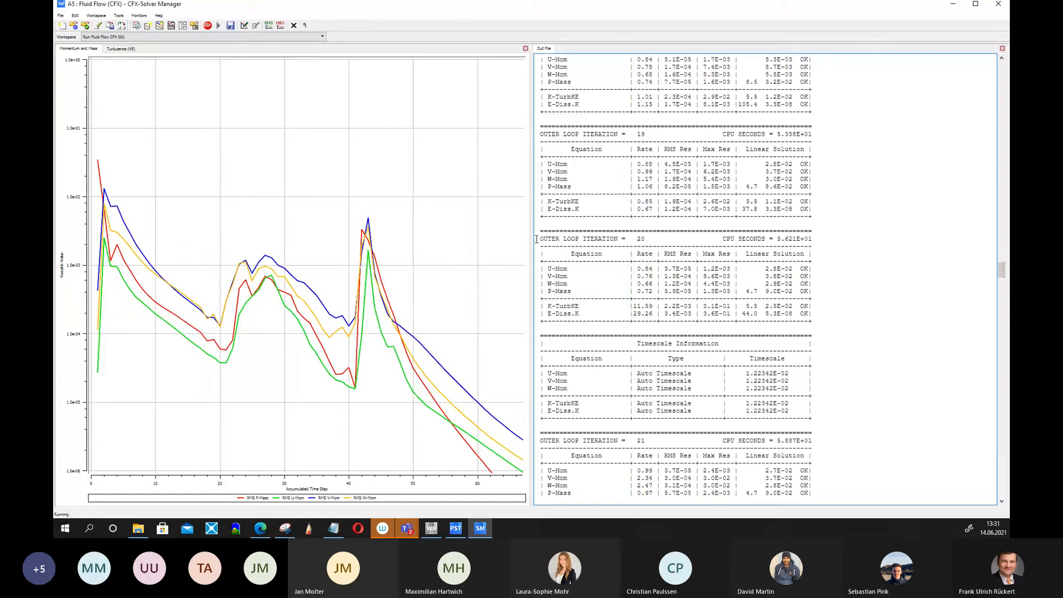
left_click_drag(537, 238, 886, 313)
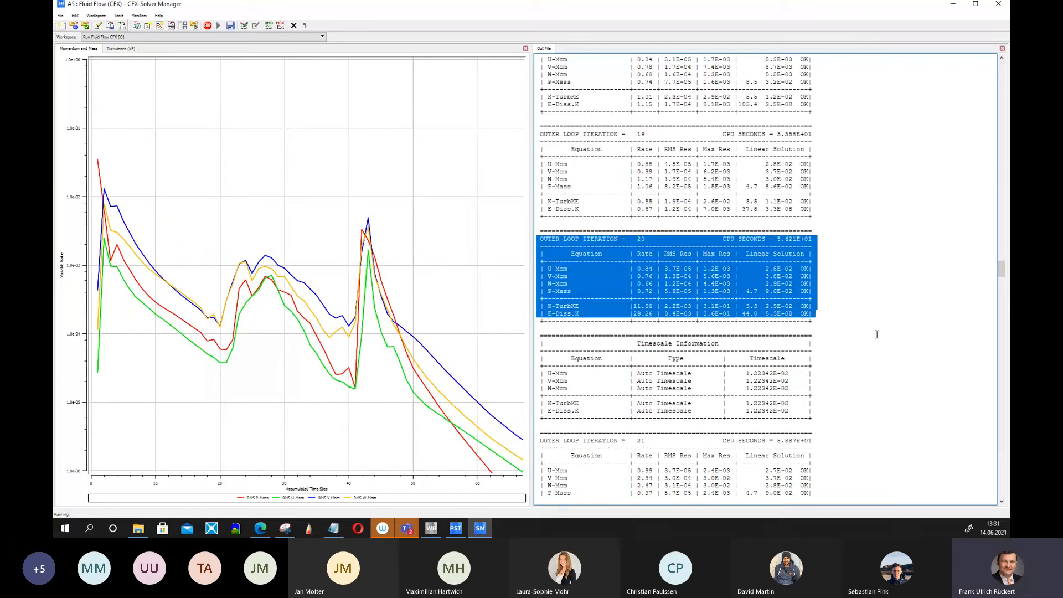
scroll(850, 361, "down", 5)
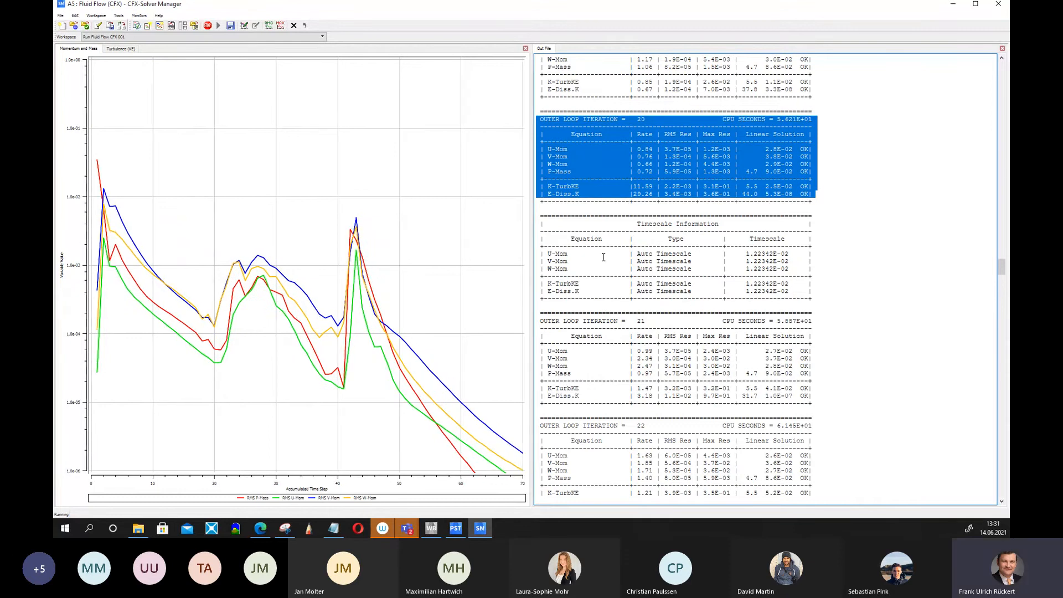
left_click_drag(538, 232, 735, 229)
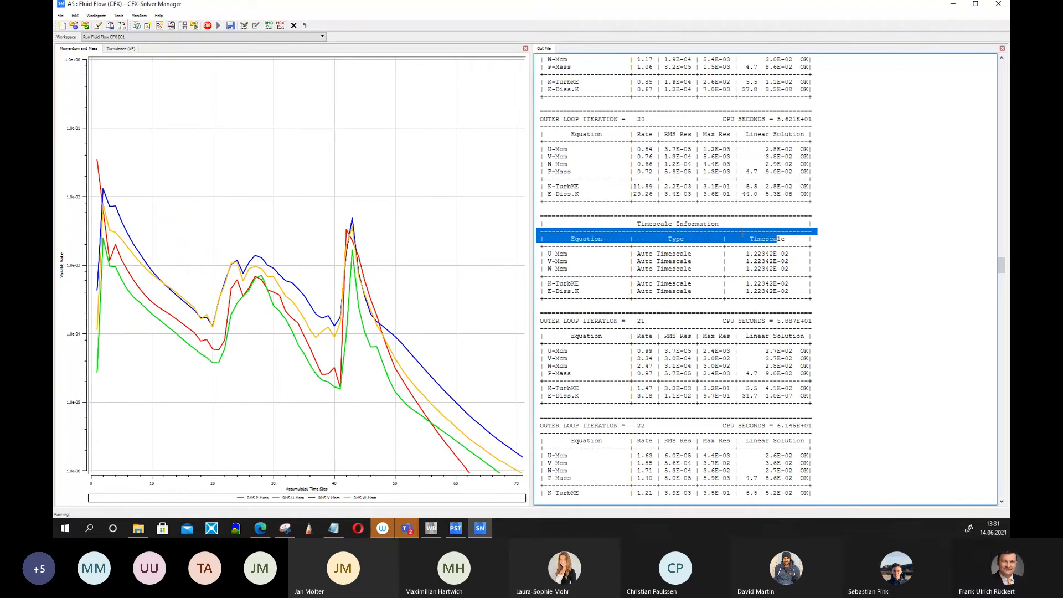
left_click_drag(539, 224, 883, 299)
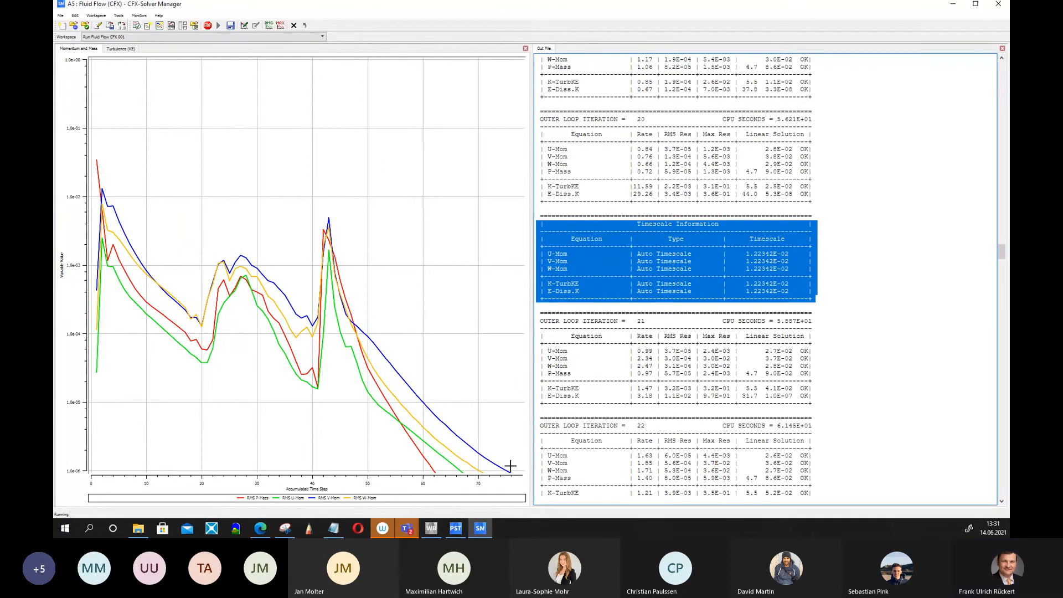
left_click(128, 49)
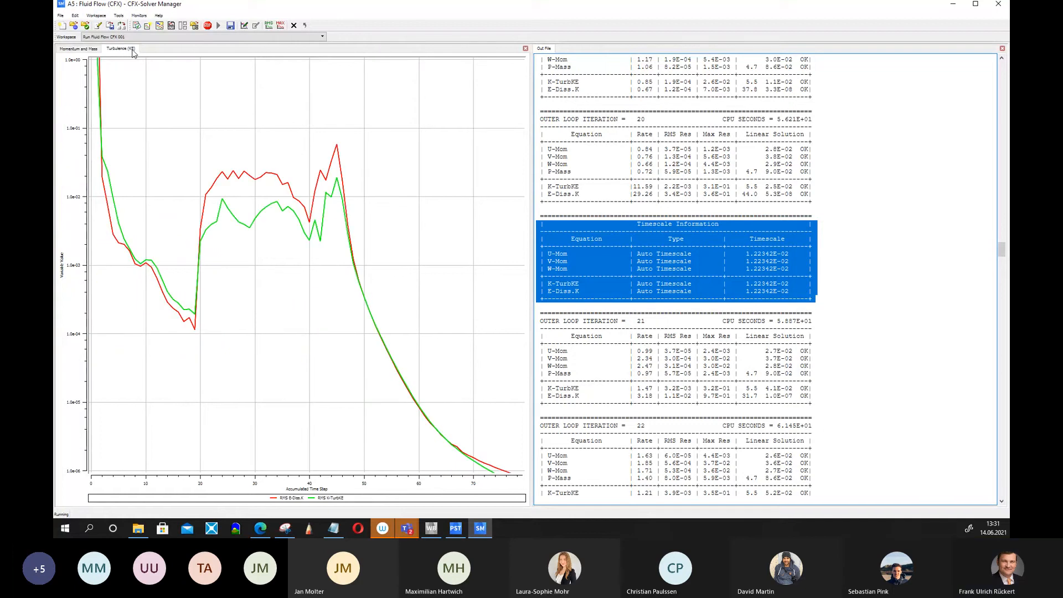
left_click(81, 49)
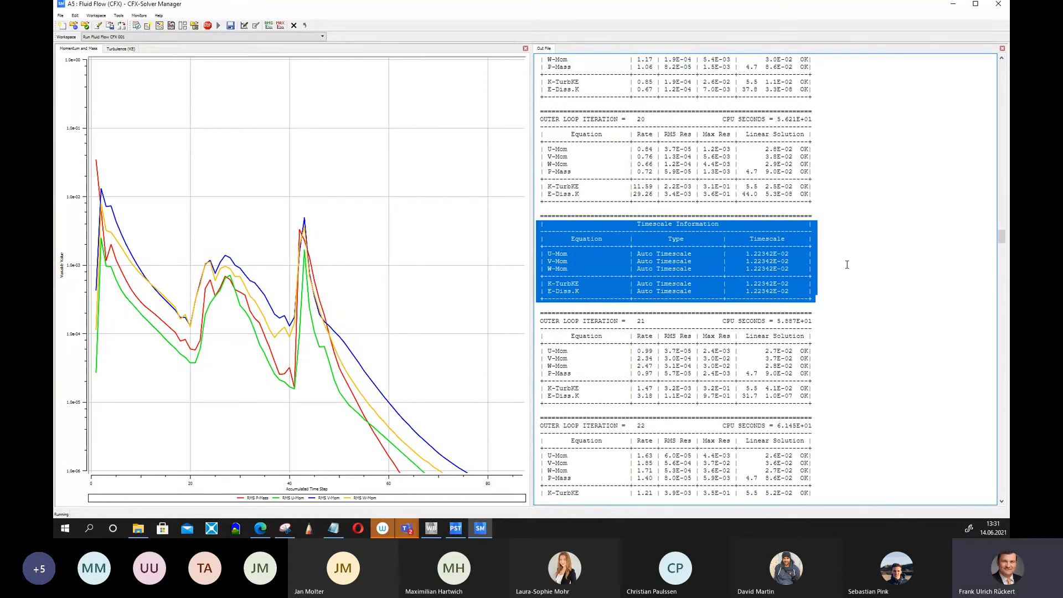
left_click_drag(1001, 242, 988, 498)
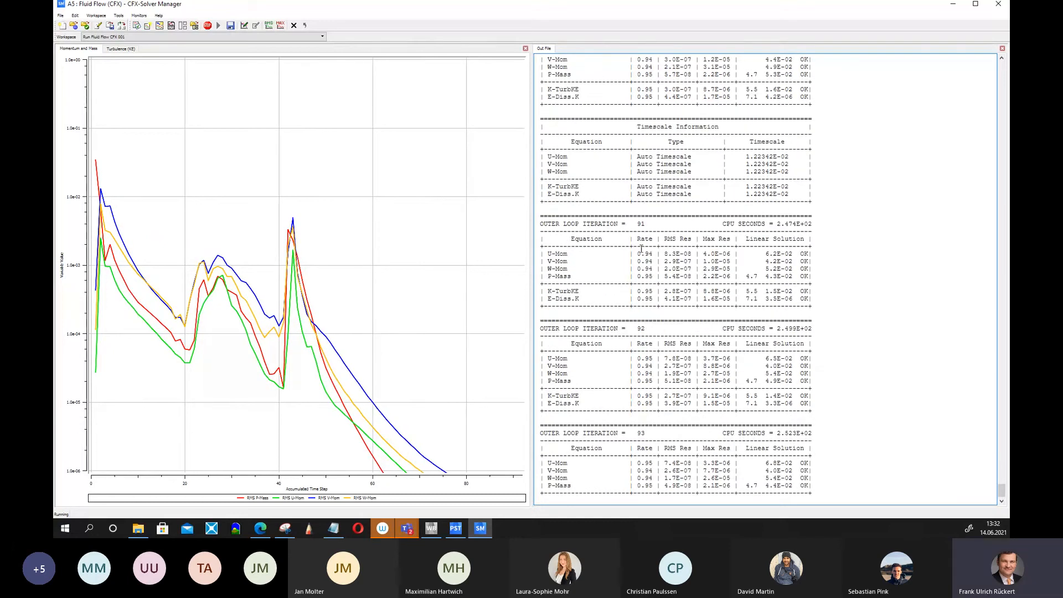
left_click_drag(545, 181, 832, 110)
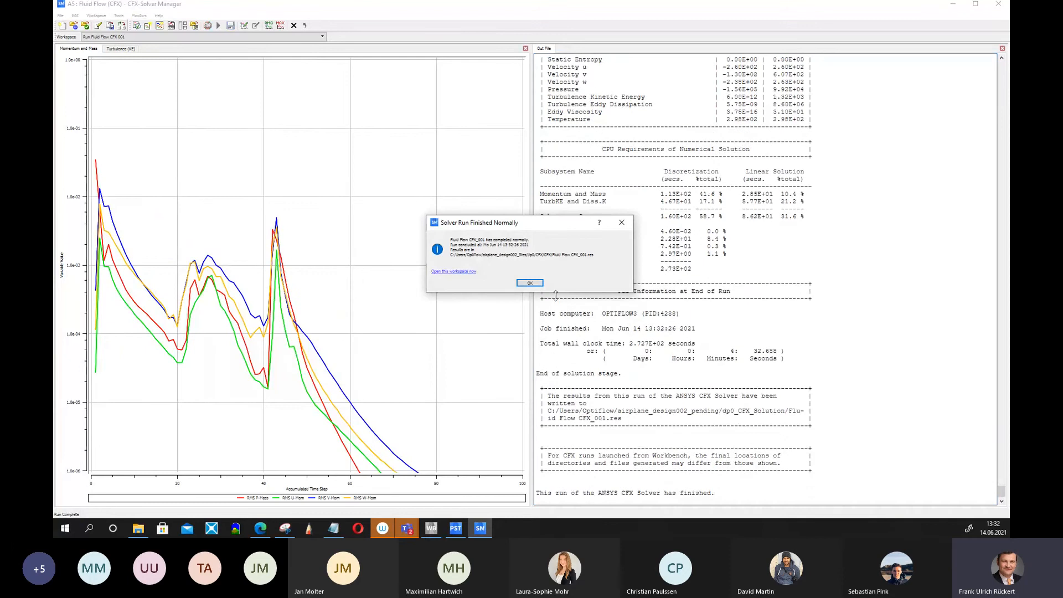
Acknowledge the finished solver run and close the CFX-Solver Manager.
left_click(530, 283)
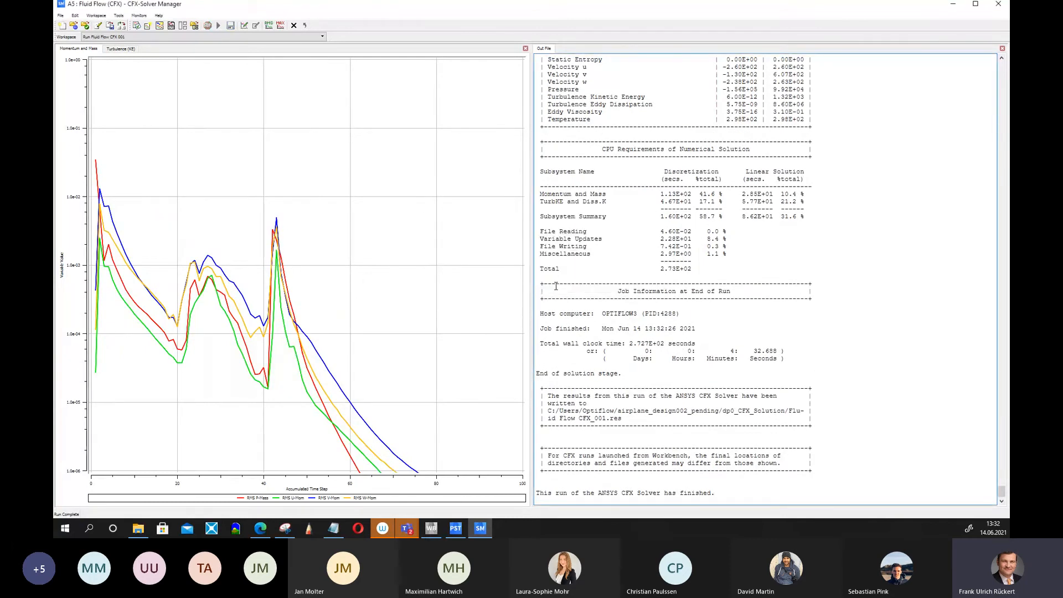
left_click(998, 6)
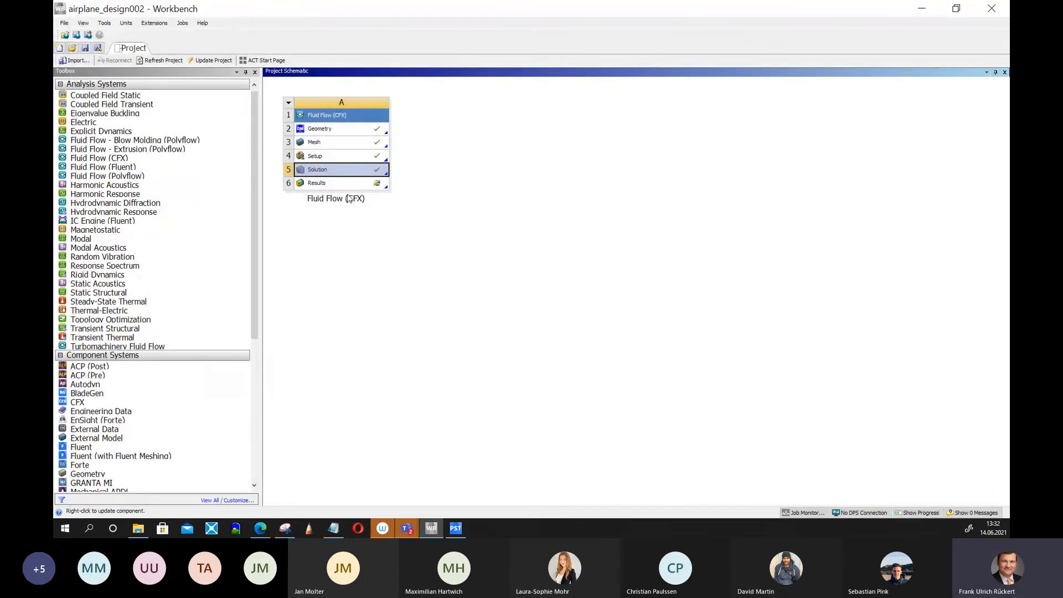
Open the Results cell in CFD-Post and accept refreshing the simulation with the new upstream data.
right_click(344, 188)
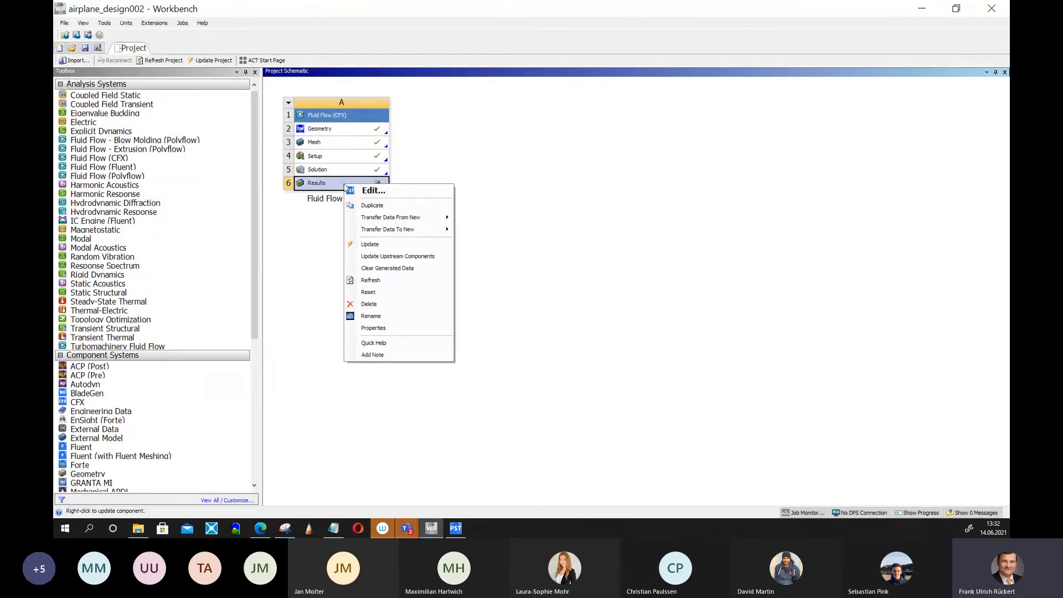
left_click(373, 190)
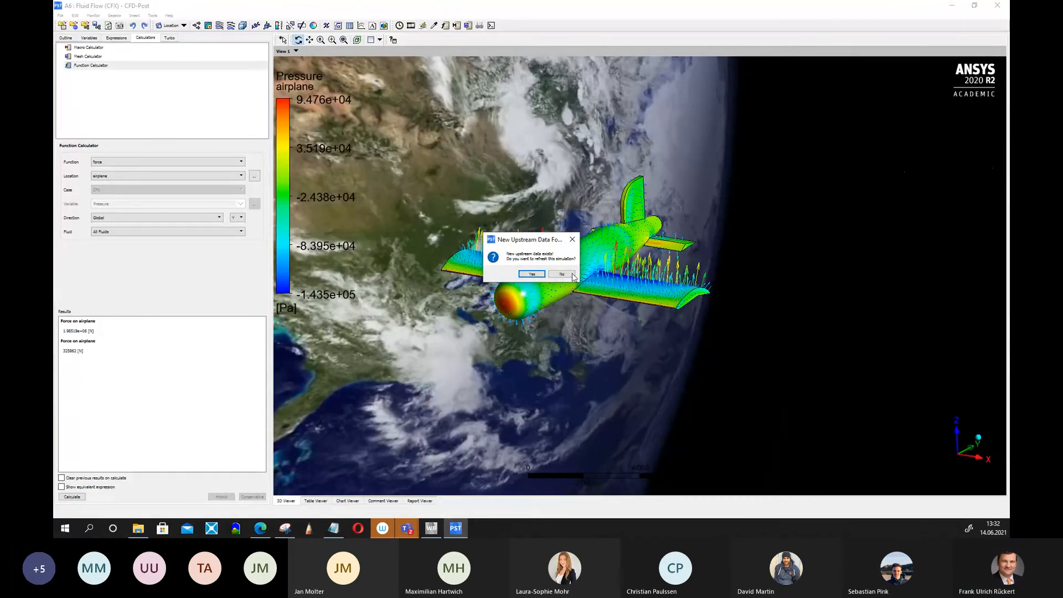
left_click(531, 274)
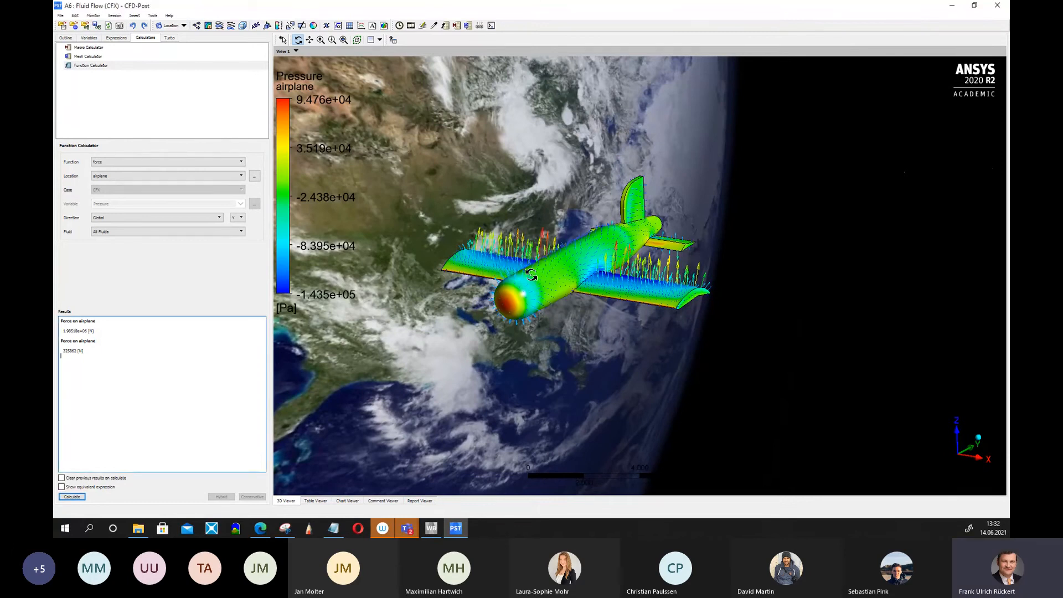
Rotate the view around the airplane and close CFD-Post.
left_click_drag(532, 274, 575, 337)
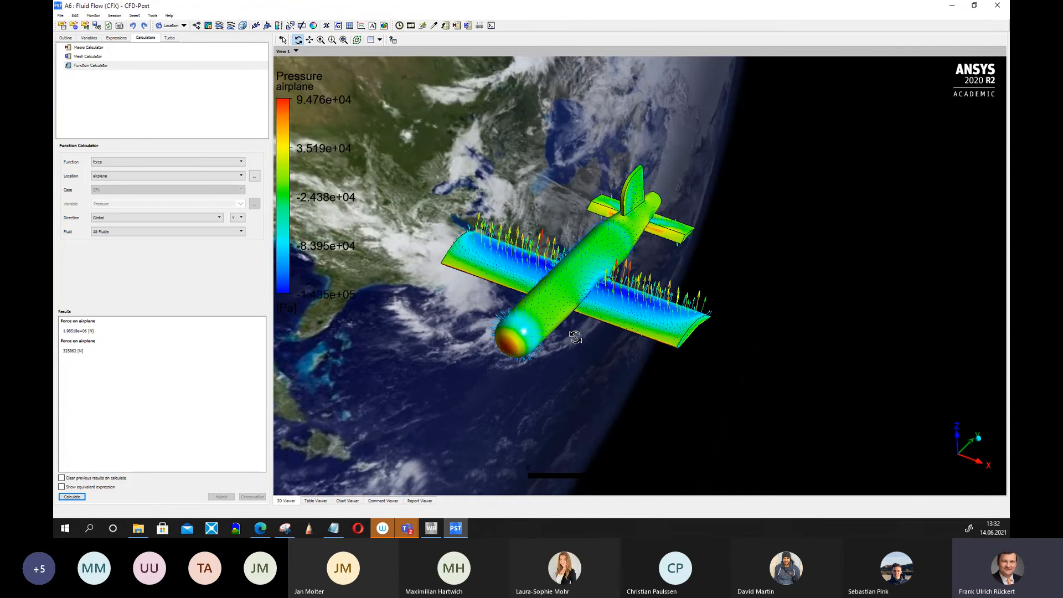
left_click_drag(575, 338, 576, 319)
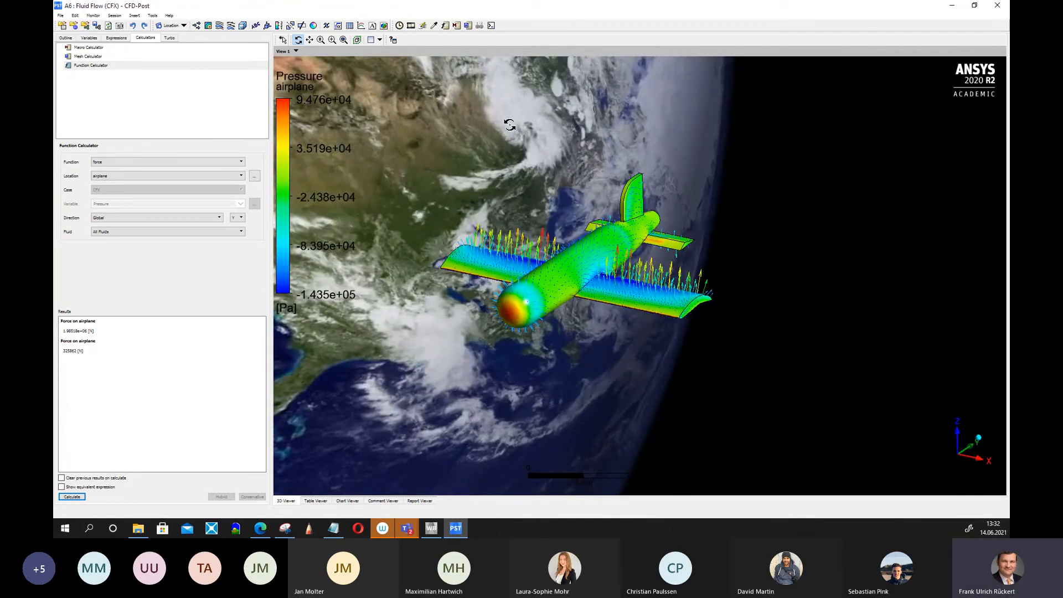
left_click(996, 7)
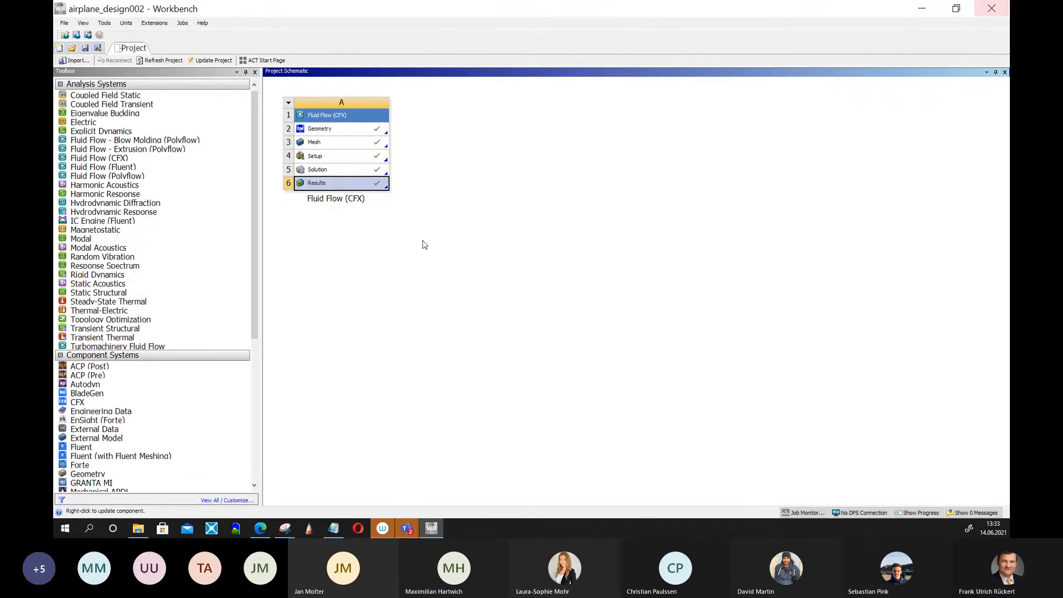
Reopen the Results cell in CFD-Post and orbit around the pressure-coloured airplane.
right_click(328, 183)
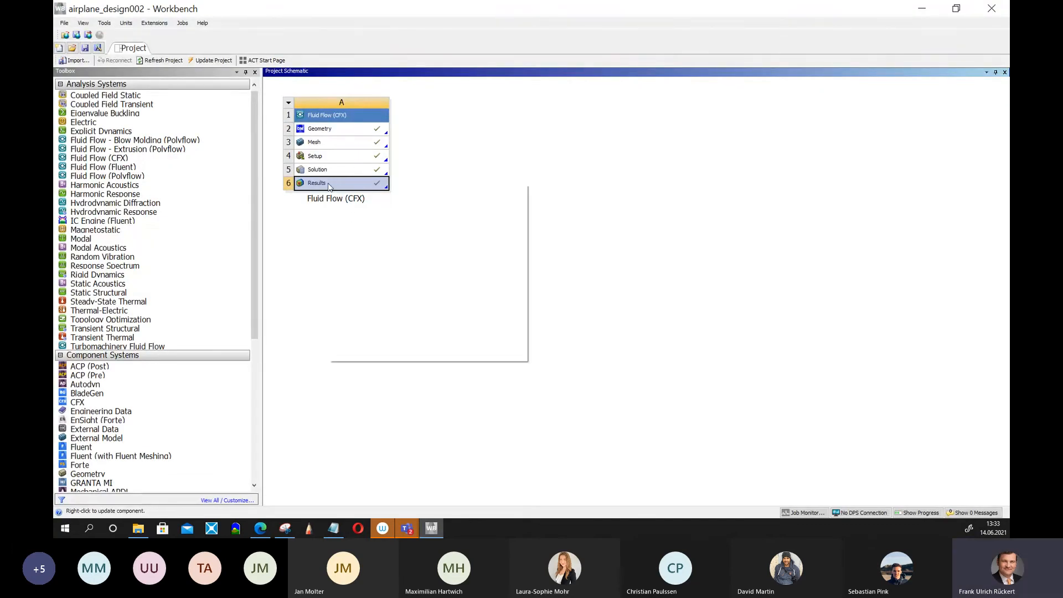
left_click(358, 191)
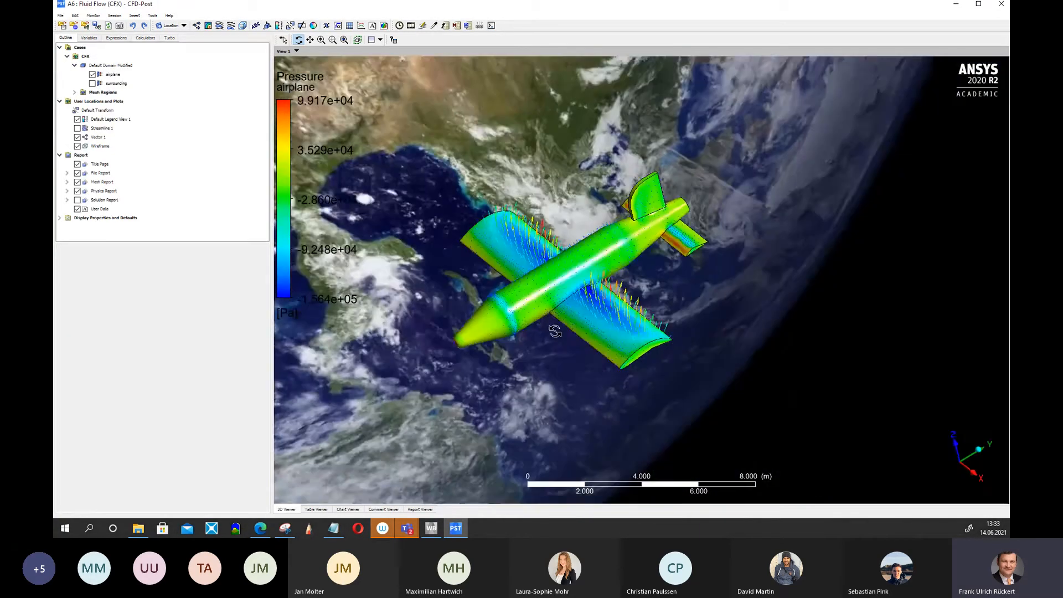
left_click_drag(554, 331, 526, 334)
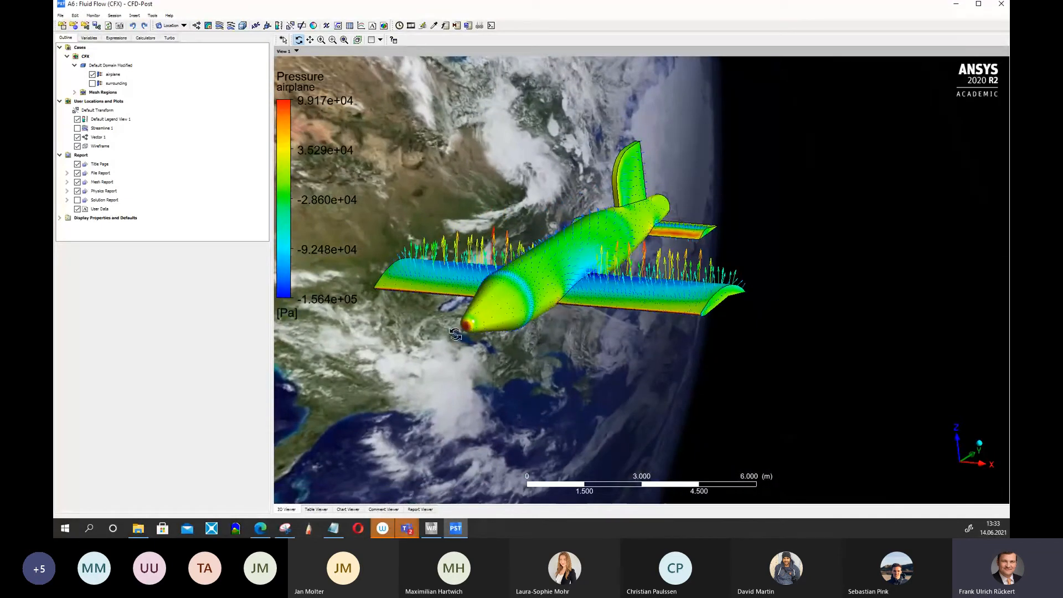
left_click_drag(601, 332, 579, 335)
left_click_drag(425, 308, 434, 304)
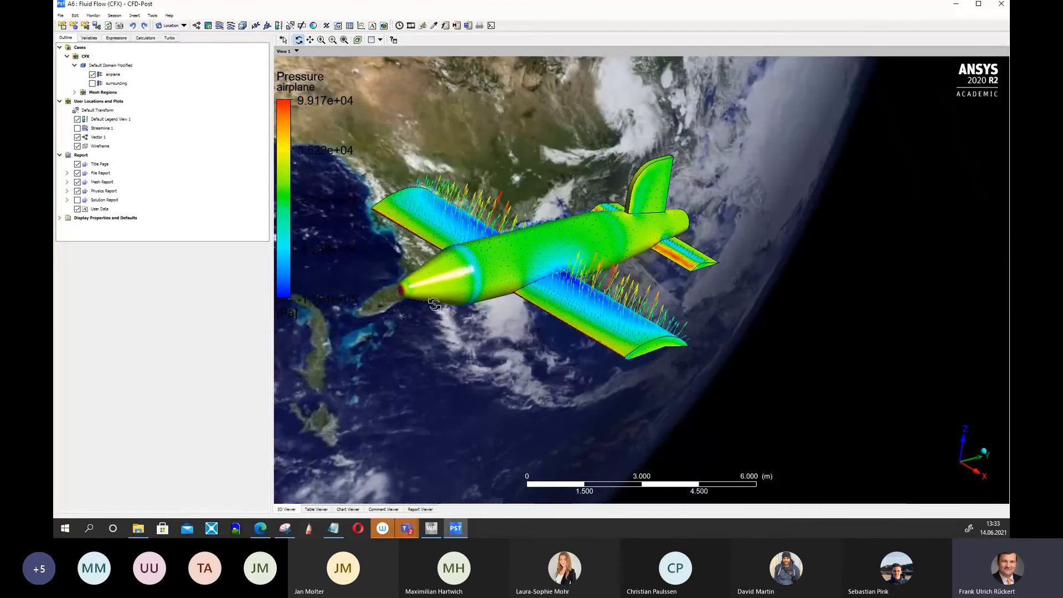
Show Streamline 1 and change its stream type to Tube, applying the change.
left_click(78, 128)
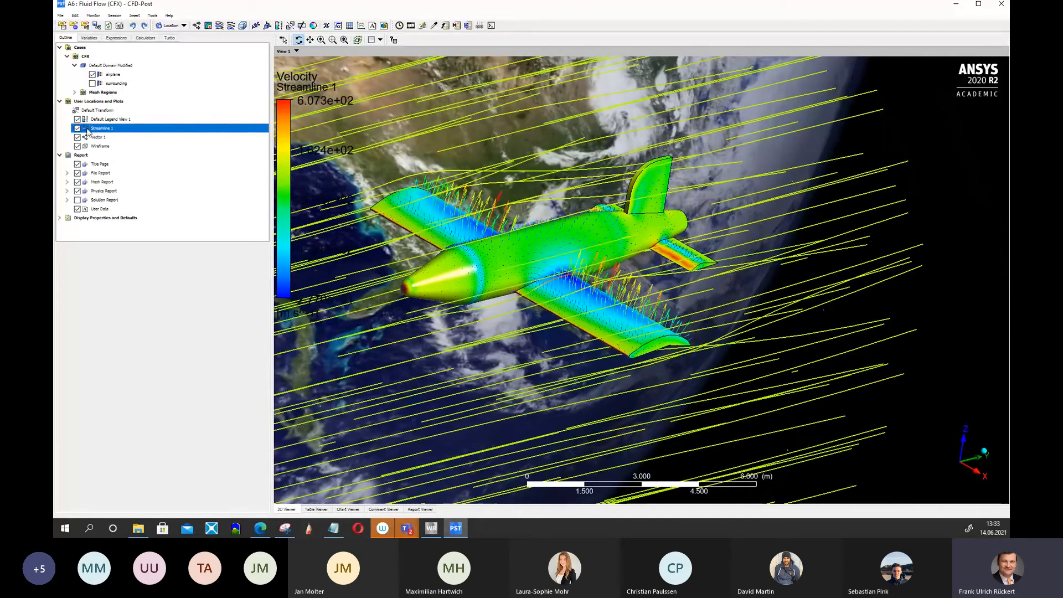
double_click(94, 128)
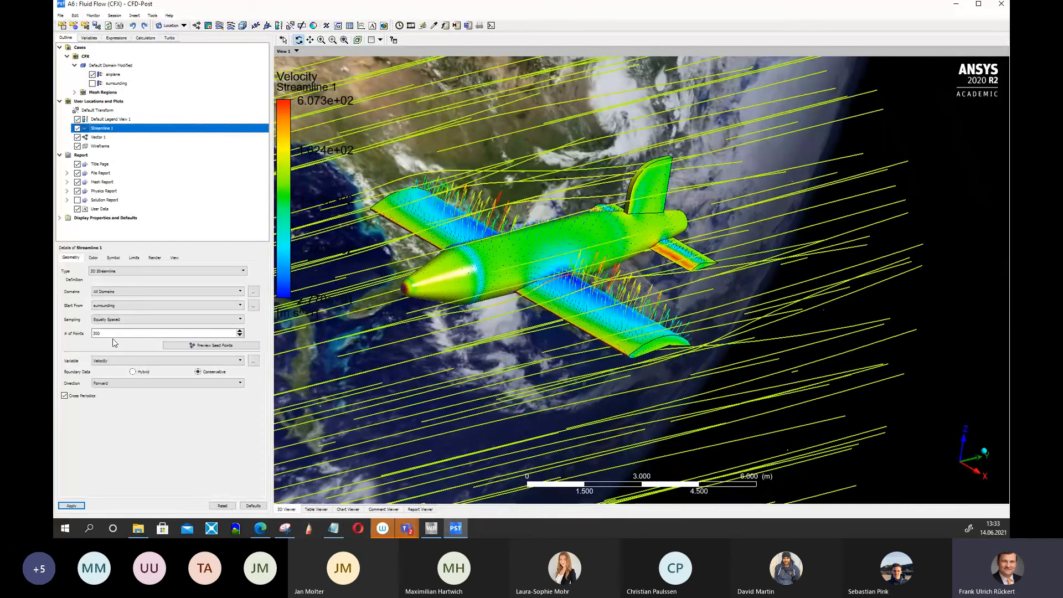
left_click(154, 258)
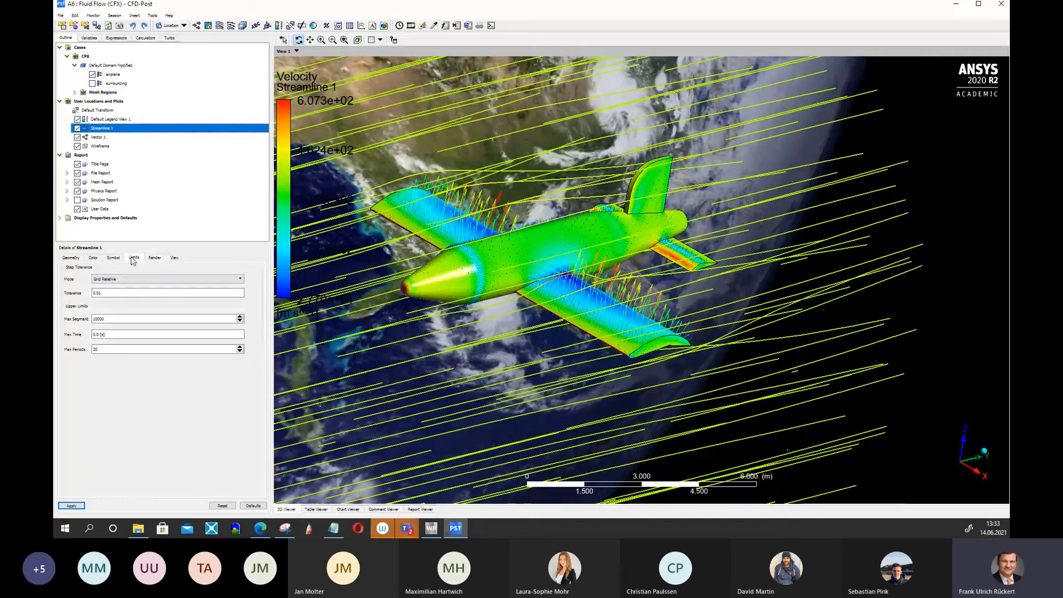
left_click(113, 257)
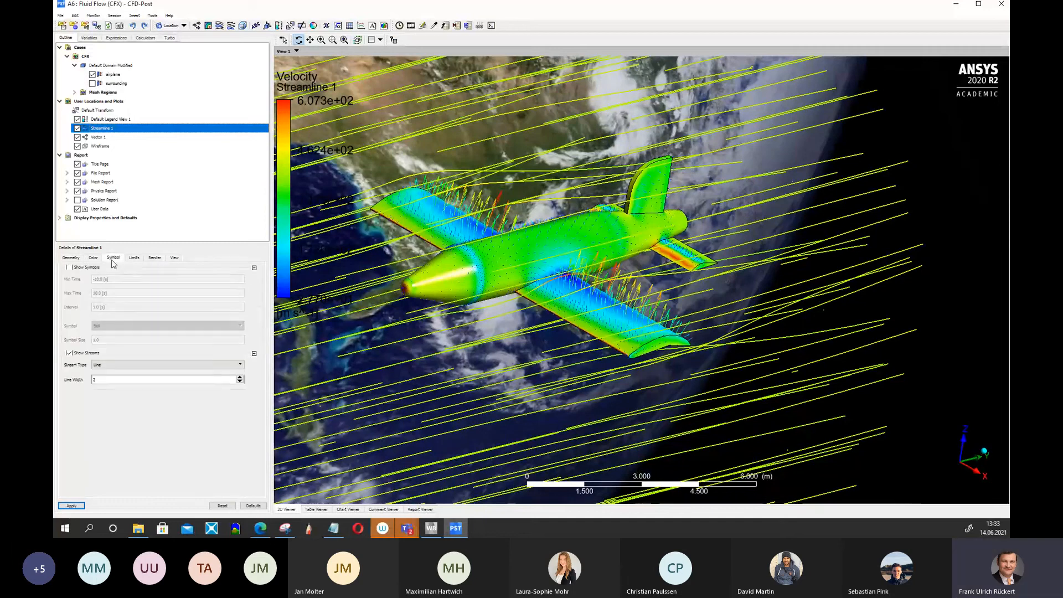
left_click(103, 364)
left_click(99, 378)
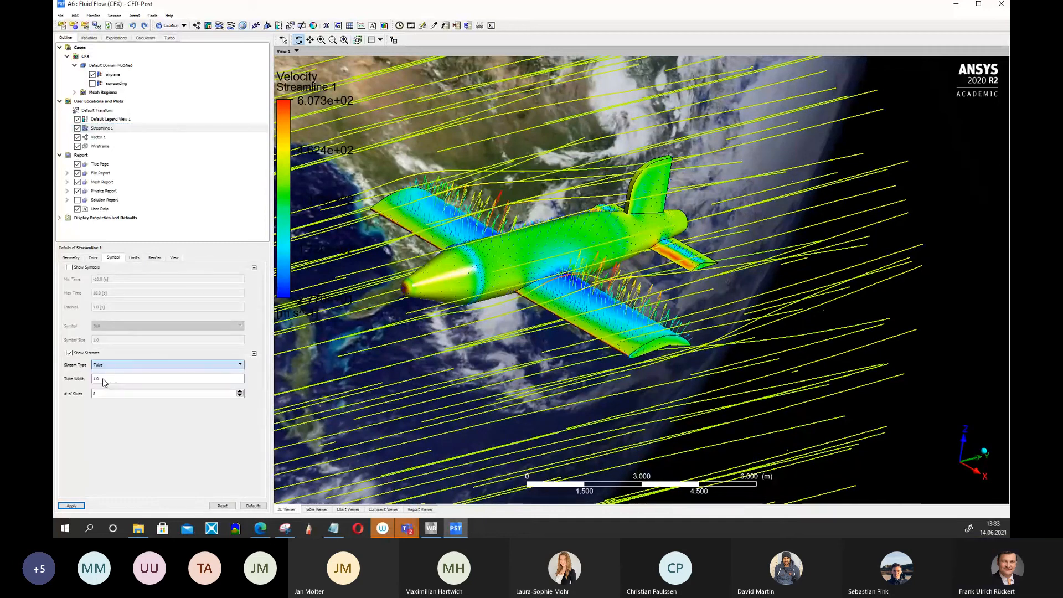
left_click(71, 505)
Orbit and zoom around the airplane to inspect the tube streamlines.
left_click_drag(596, 325, 542, 295)
scroll(541, 295, "up", 5)
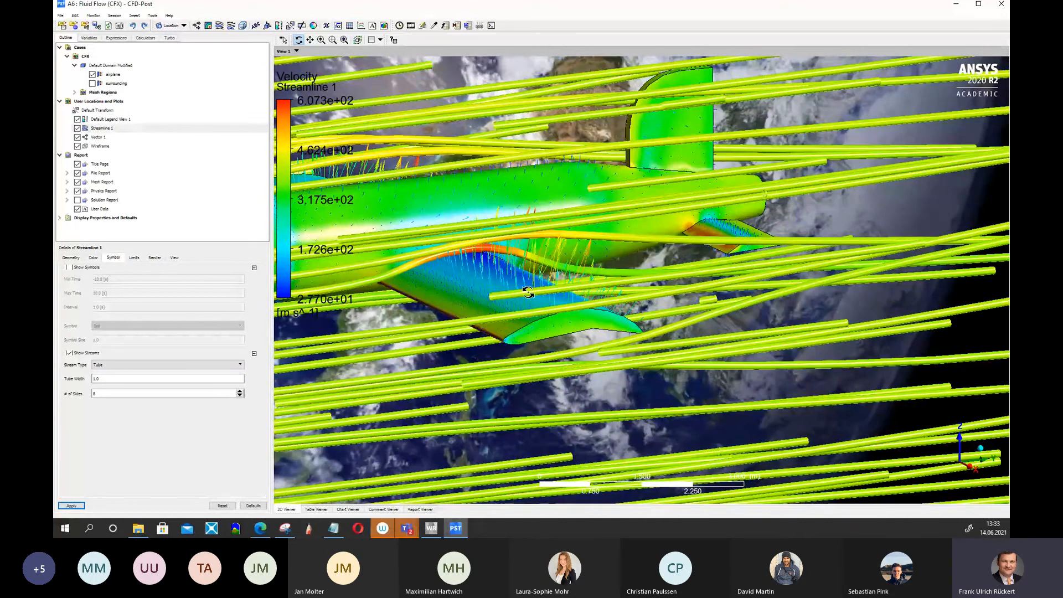
left_click_drag(527, 292, 569, 306)
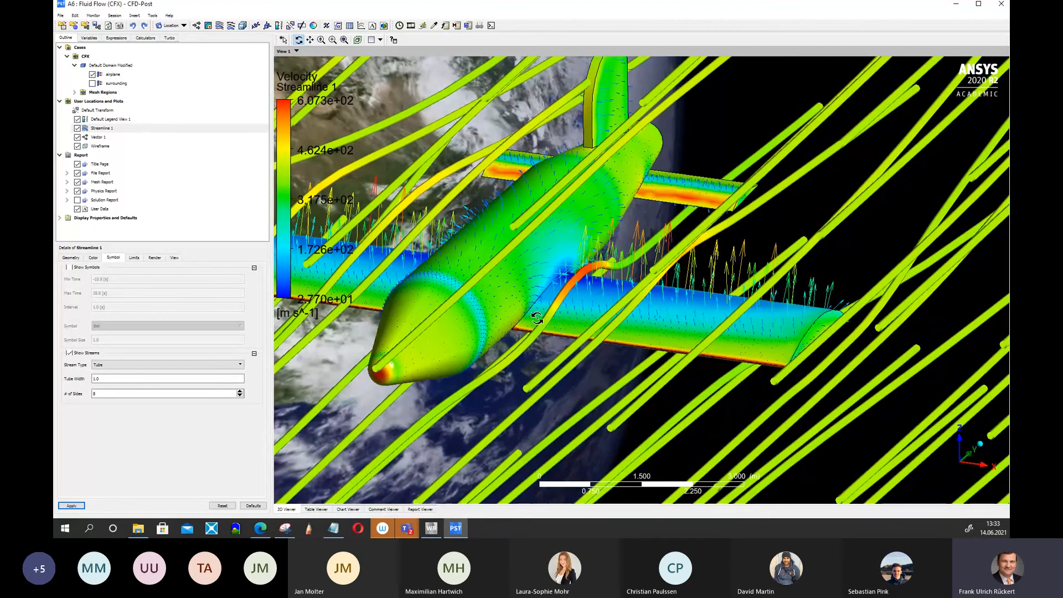
scroll(535, 317, "down", 5)
left_click_drag(731, 359, 702, 360)
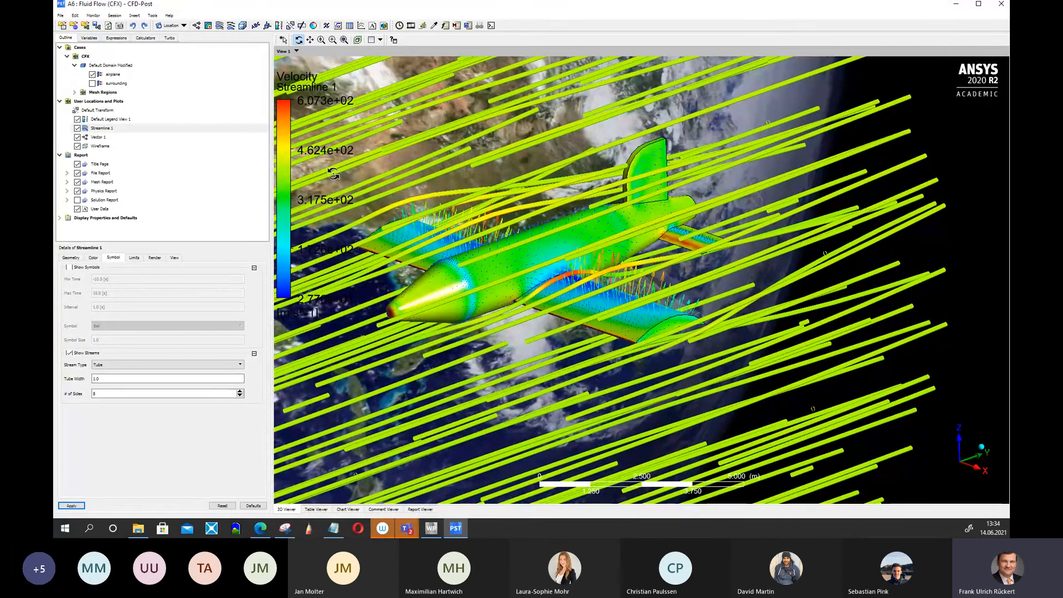
Hide Streamline 1 and calculate the force on the airplane in the global Z direction with the Function Calculator.
left_click(77, 128)
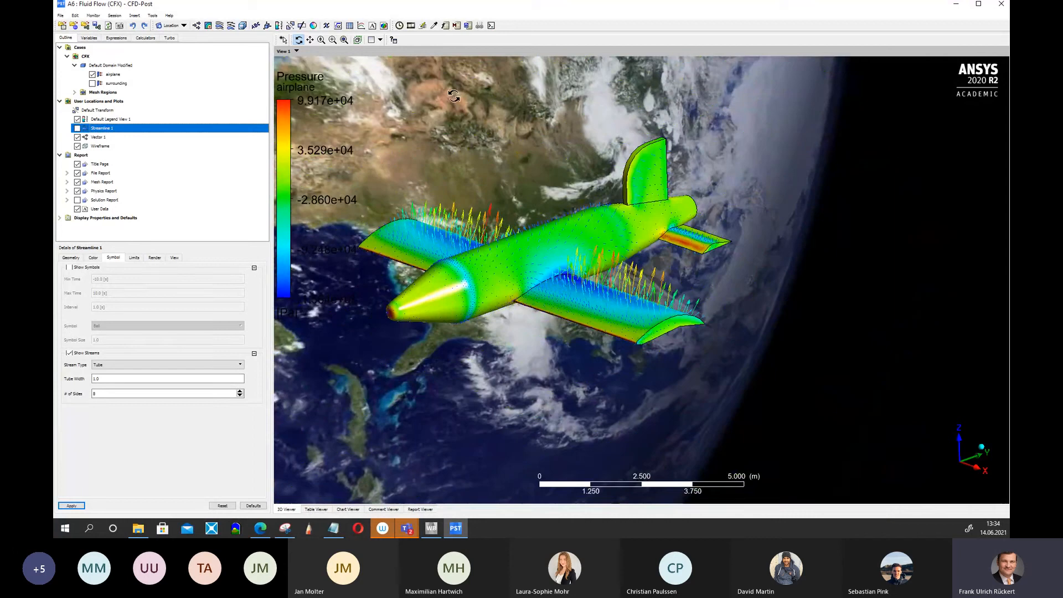
left_click(445, 25)
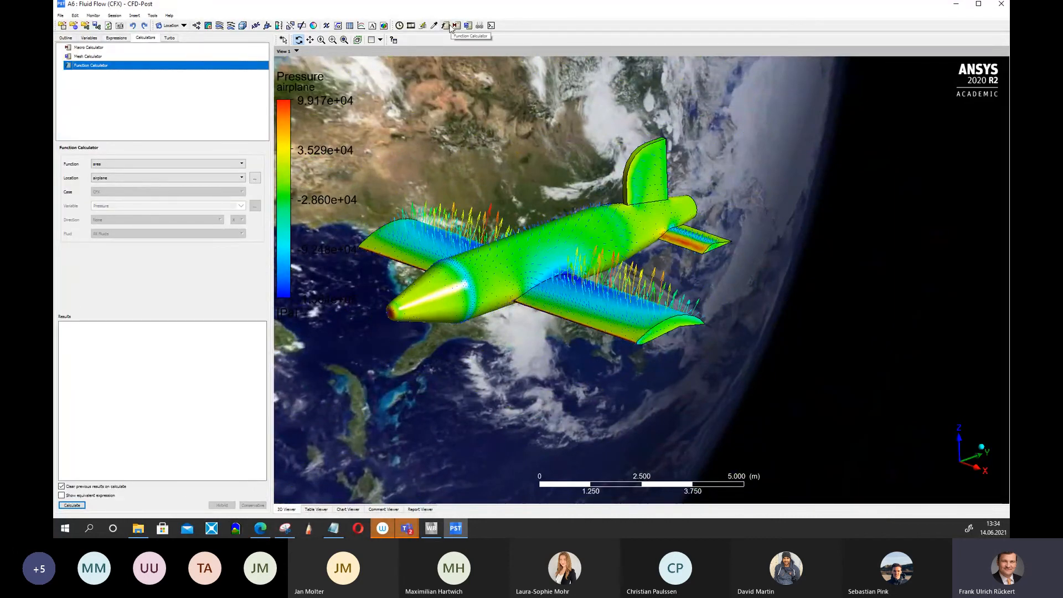
left_click(242, 165)
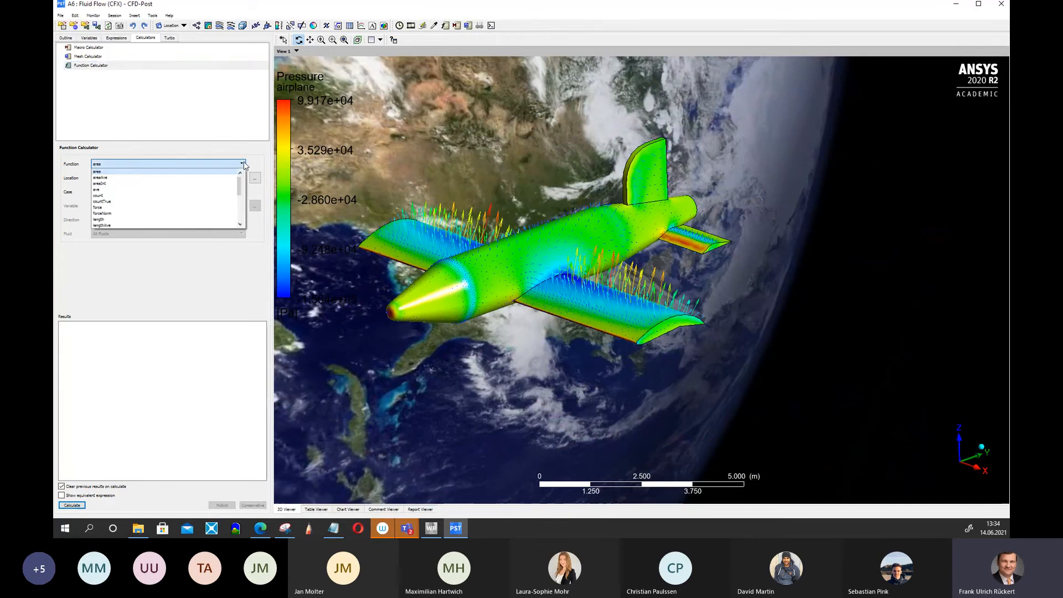
left_click(137, 209)
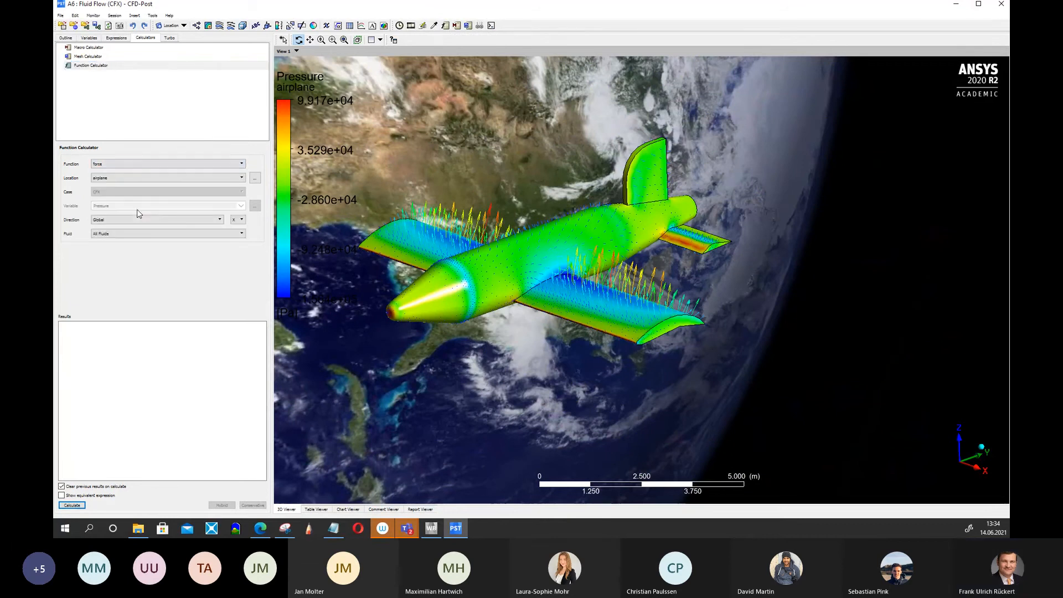
left_click(242, 220)
left_click(234, 237)
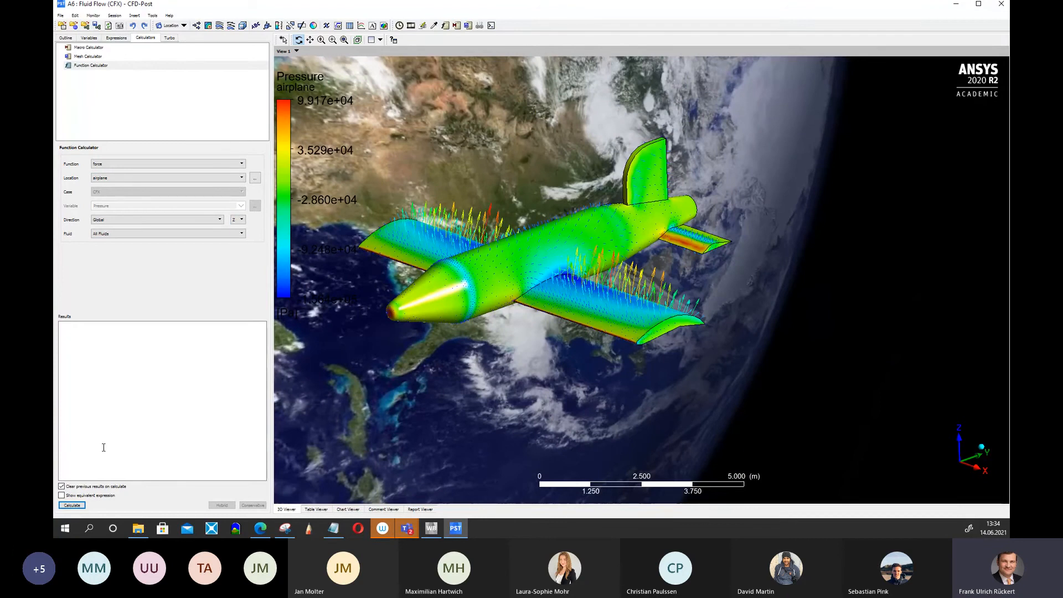
left_click(77, 505)
Recalculate the force on the airplane for a different global direction component.
left_click(242, 221)
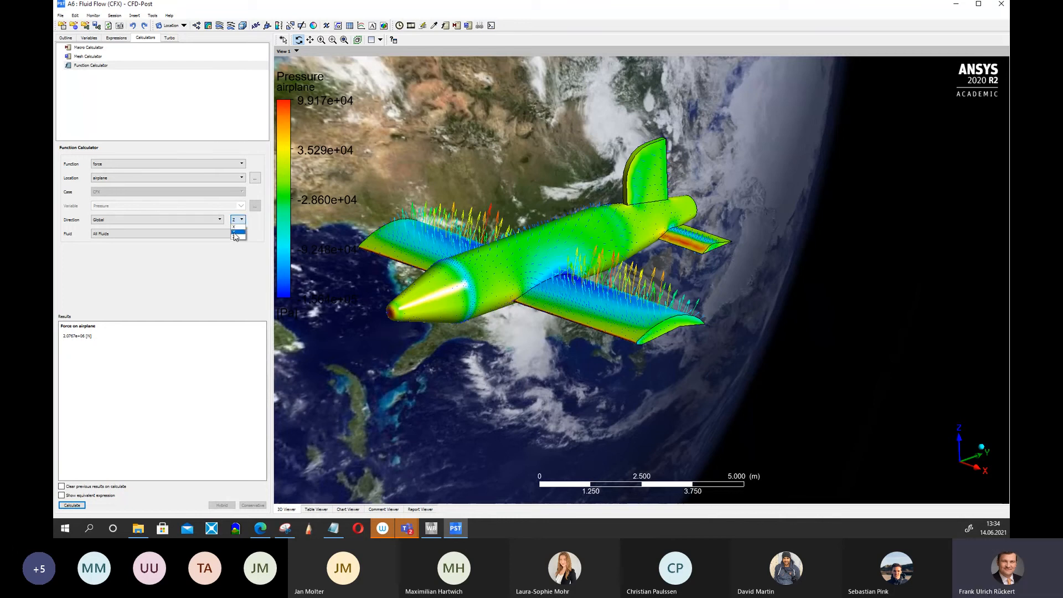
left_click(234, 233)
left_click(83, 506)
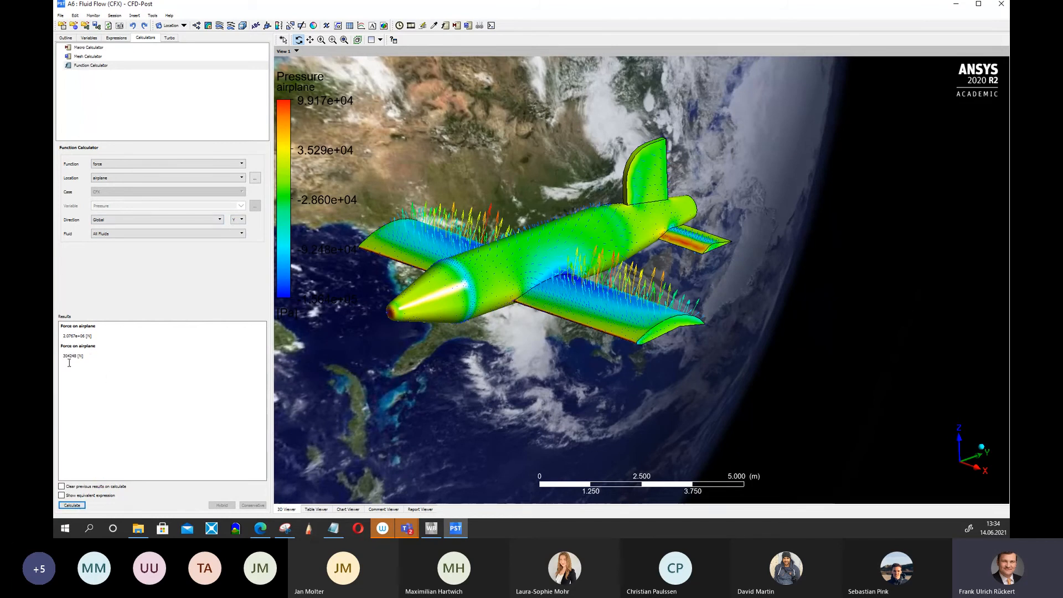
Select and copy both force results from the calculator results.
left_click(68, 355)
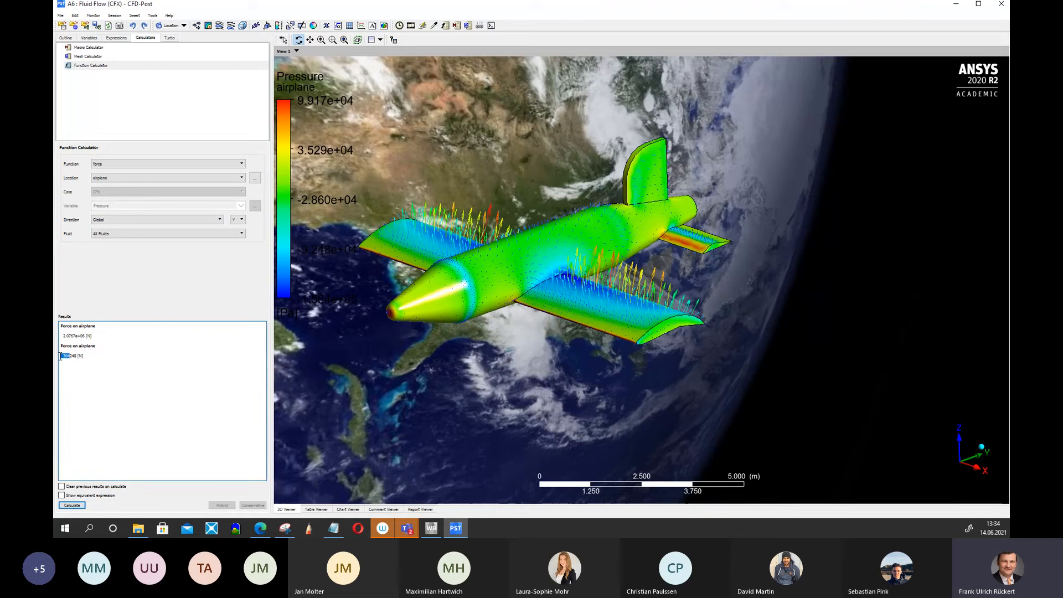
left_click_drag(60, 356, 64, 360)
left_click(120, 409)
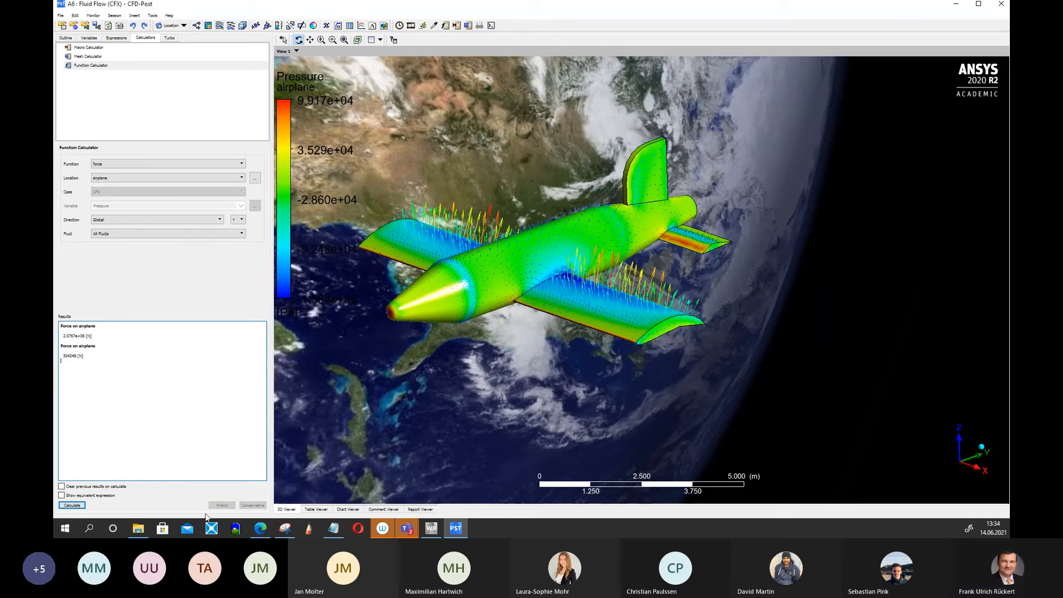
left_click(337, 533)
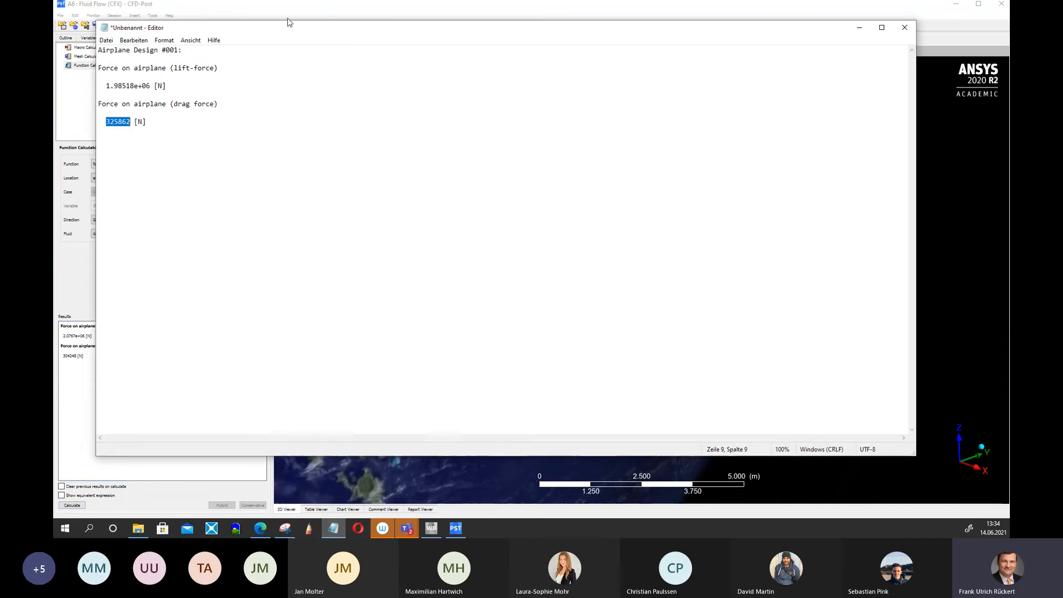
left_click_drag(280, 28, 527, 48)
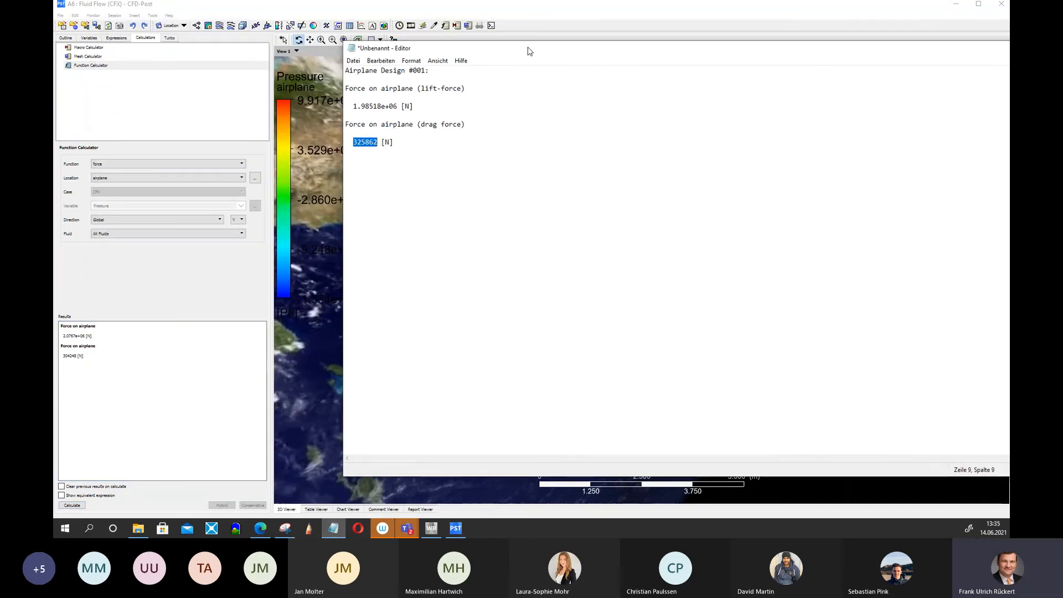
left_click(107, 333)
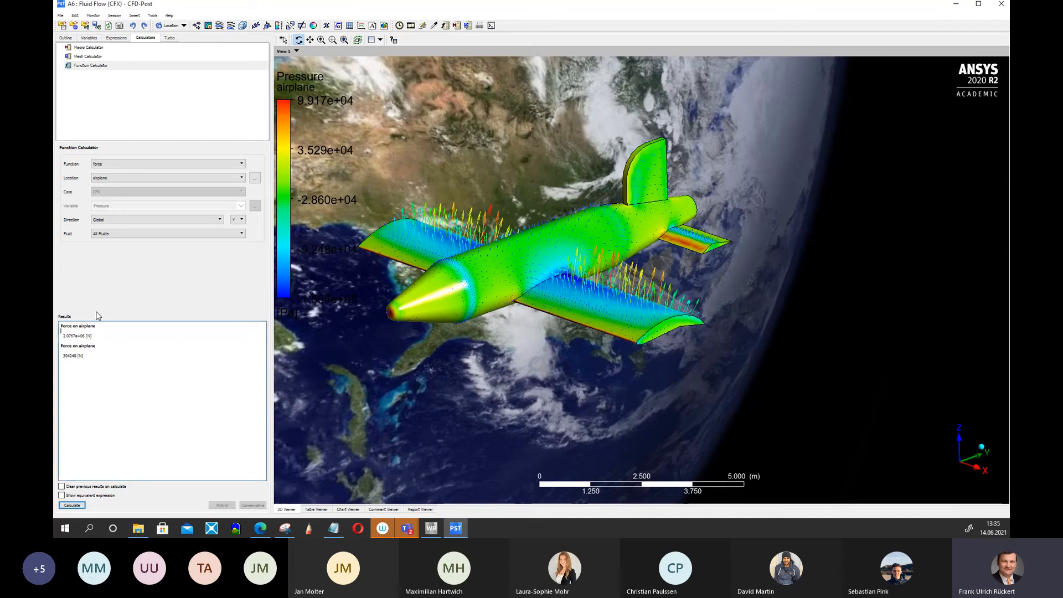
left_click_drag(61, 330, 103, 361)
key("ctrl+c")
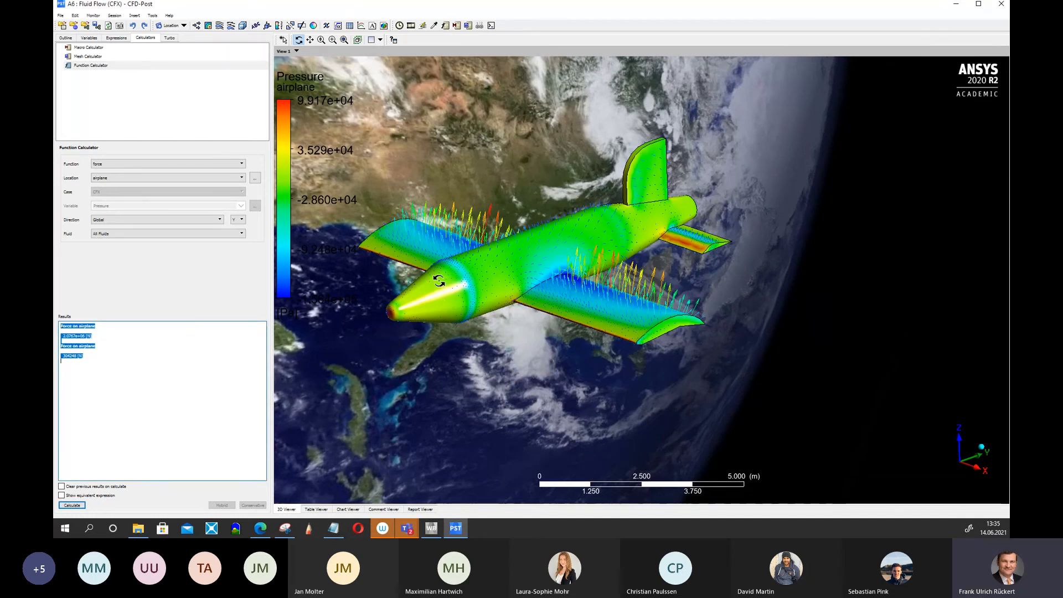
mouse_move(447, 311)
left_mouse_down()
mouse_move(543, 269)
mouse_move(432, 310)
left_mouse_up()
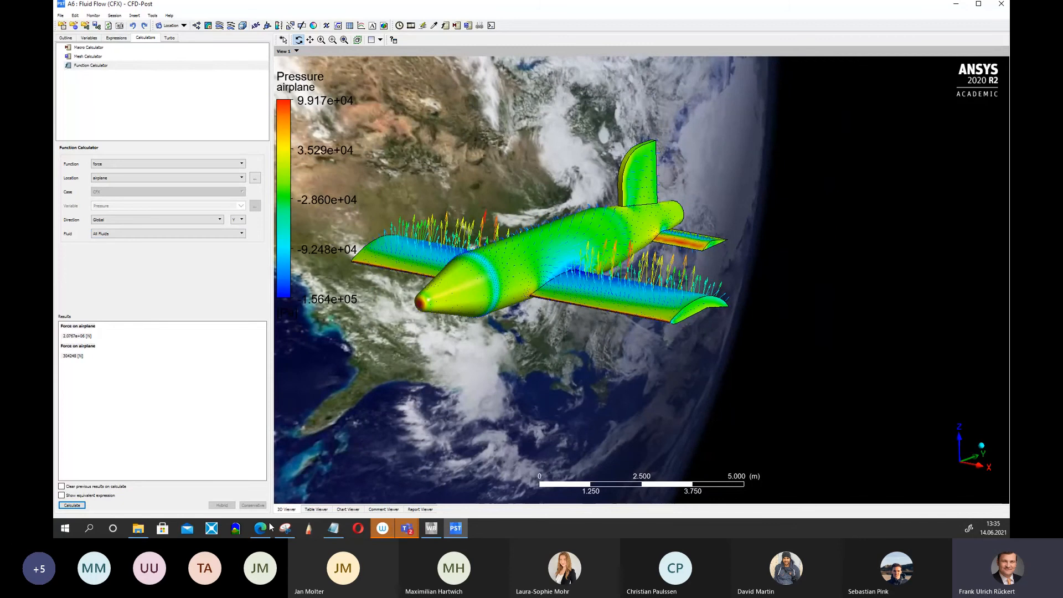
Paste the copied force results into the notes below the Design #001 entries.
left_click(333, 528)
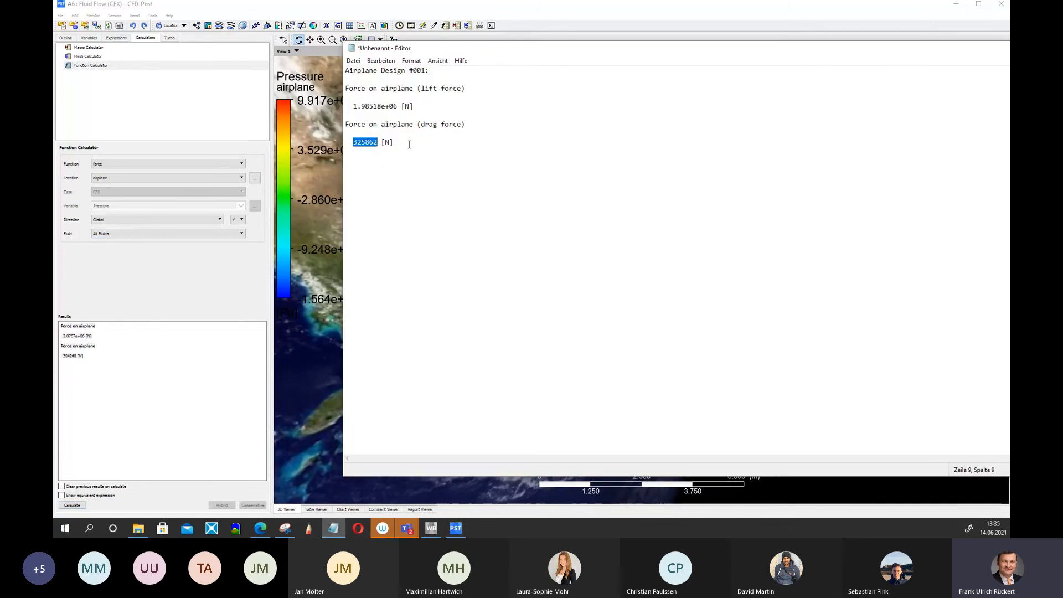
key("Home")
key("Return")
key("Return")
key("ctrl+v")
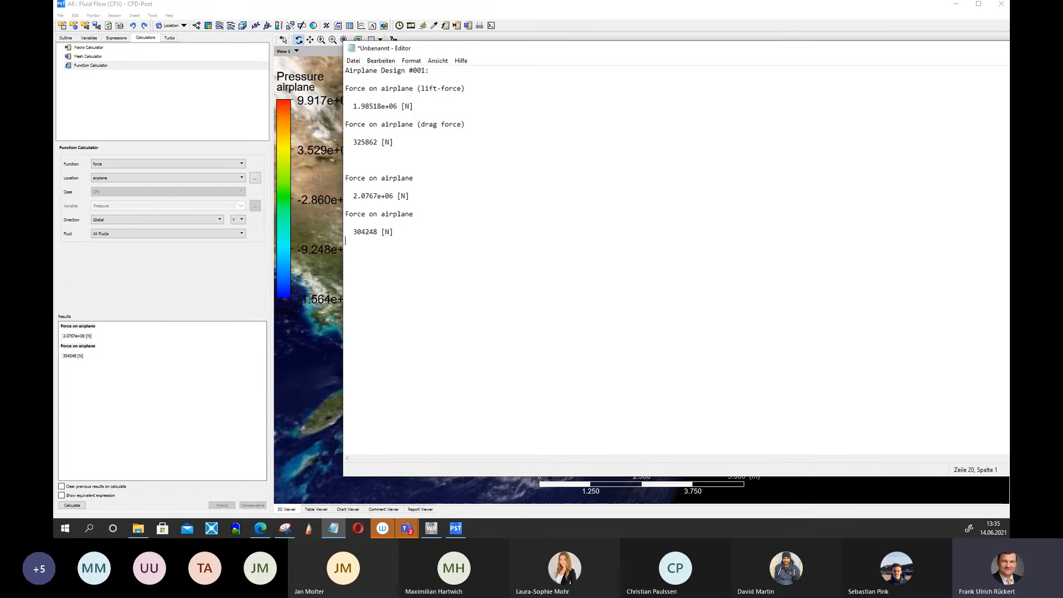
Copy the Design #001 heading above the new results and renumber it as Airplane Design #002.
key("Up")
key("Up")
key("Up")
key("Up")
key("Up")
key("Up")
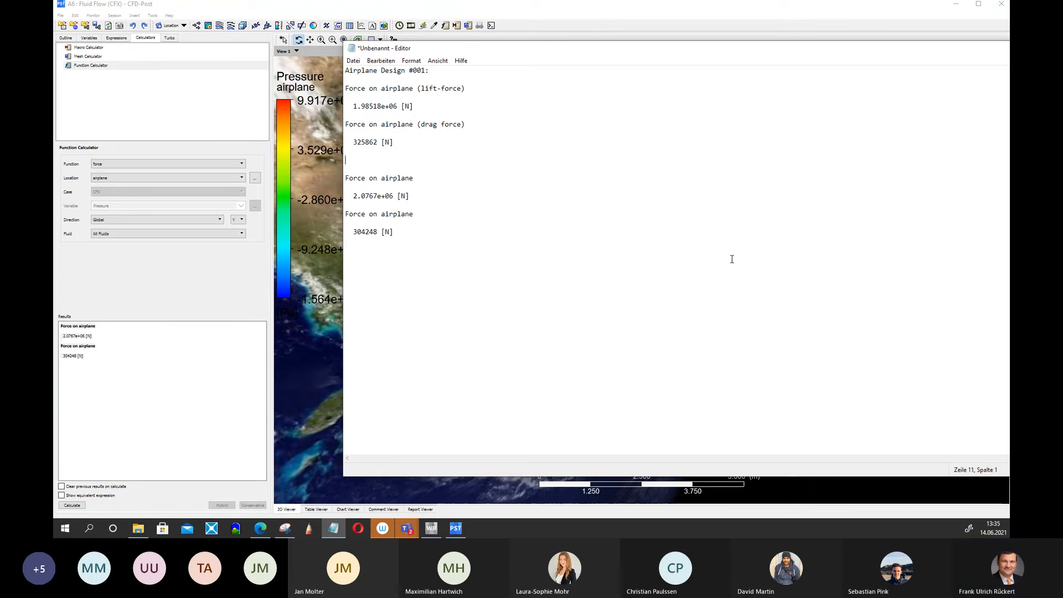
key("shift+Down")
key("ctrl+c")
key("Down")
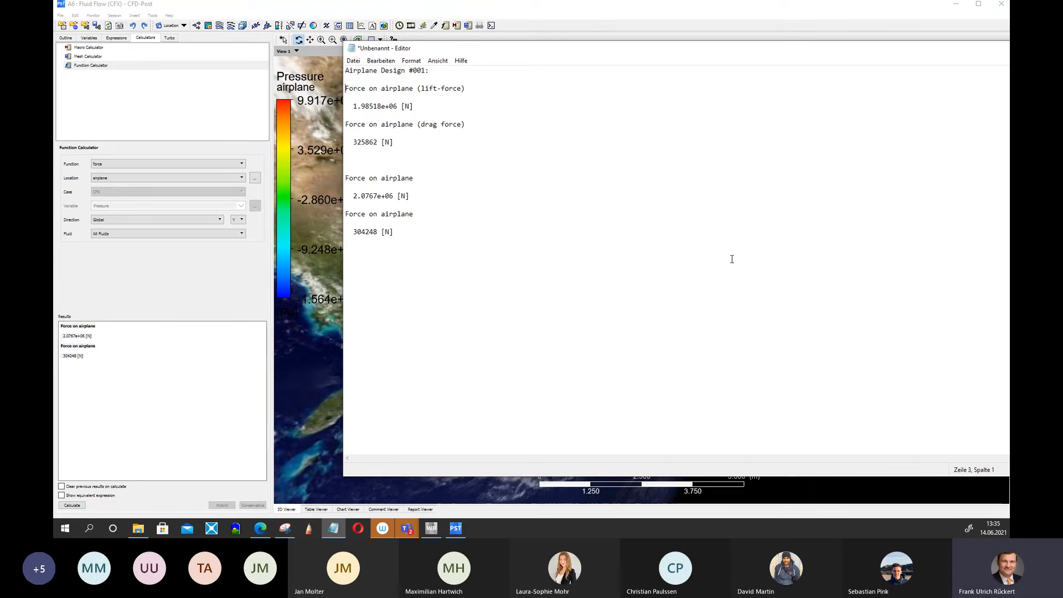
key("Down")
key("Down")
key("Down")
key("Down")
key("Return")
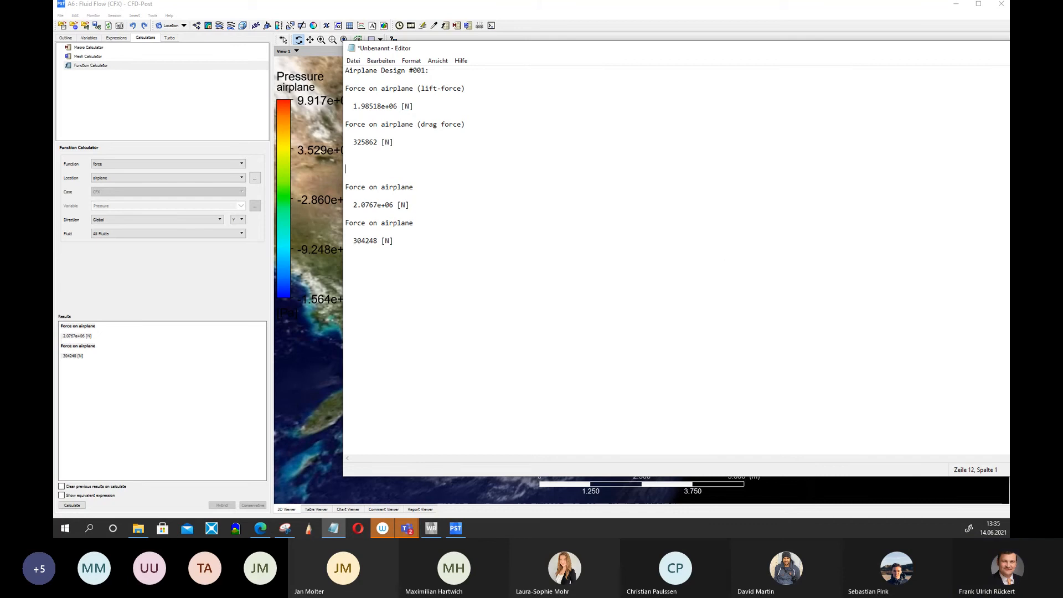
key("ctrl+v")
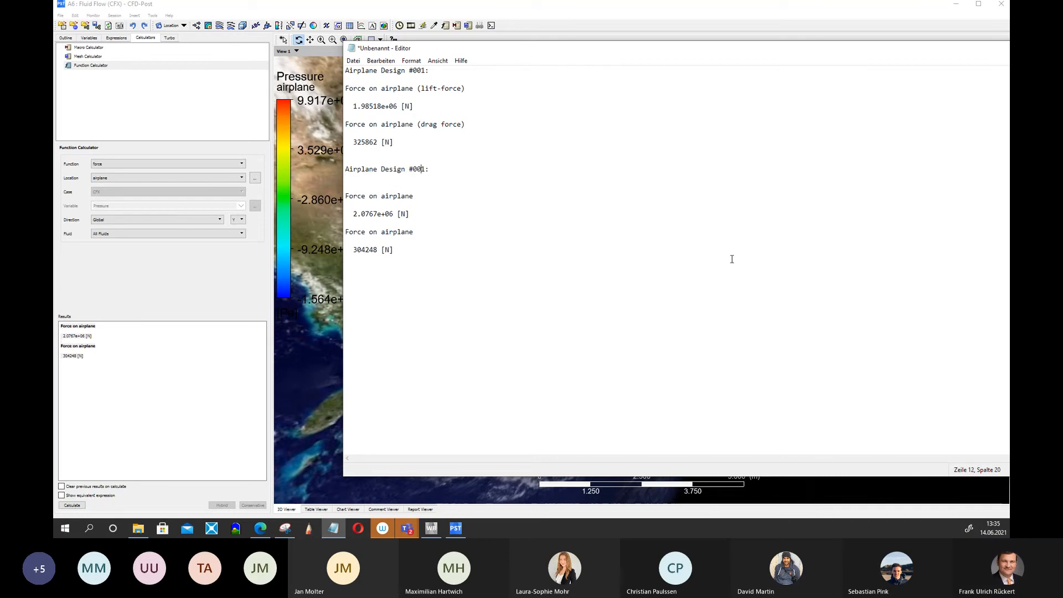
key("Delete")
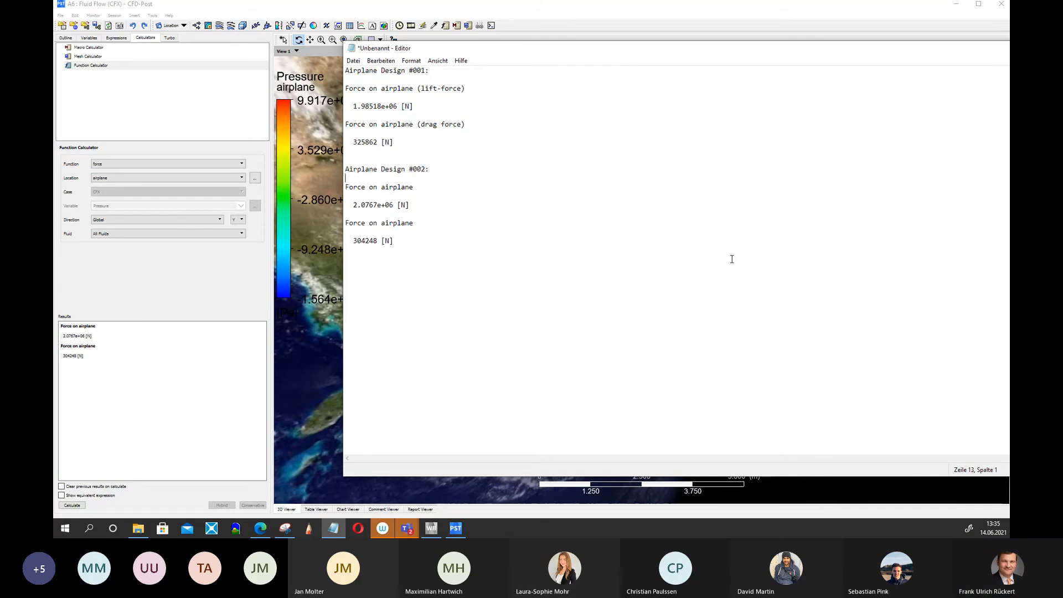
key("Up")
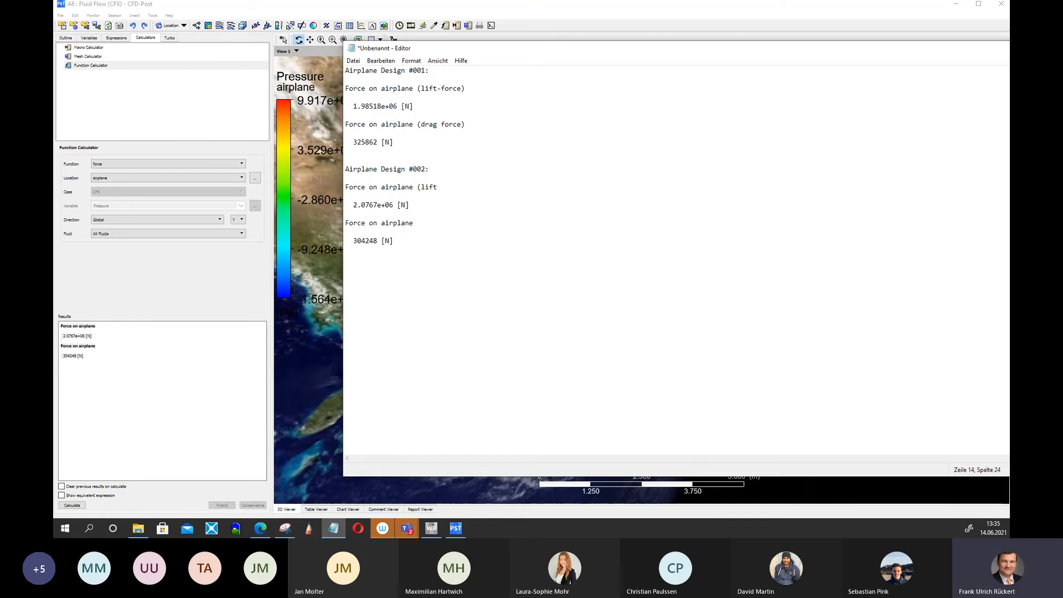
Label the first new force line as "(lift-force)" and copy the label.
type("(lift-force)")
key("shift+Left")
key("shift+Left")
key("shift+Left")
key("shift+Left")
key("shift+Left")
key("shift+Left")
key("shift+Left")
key("shift+Left")
key("shift+Left")
key("shift+Left")
key("shift+Left")
key("shift+Left")
key("shift+Left")
key("shift+Left")
key("shift+Left")
key("shift+Left")
key("shift+Left")
key("shift+Left")
key("shift+Left")
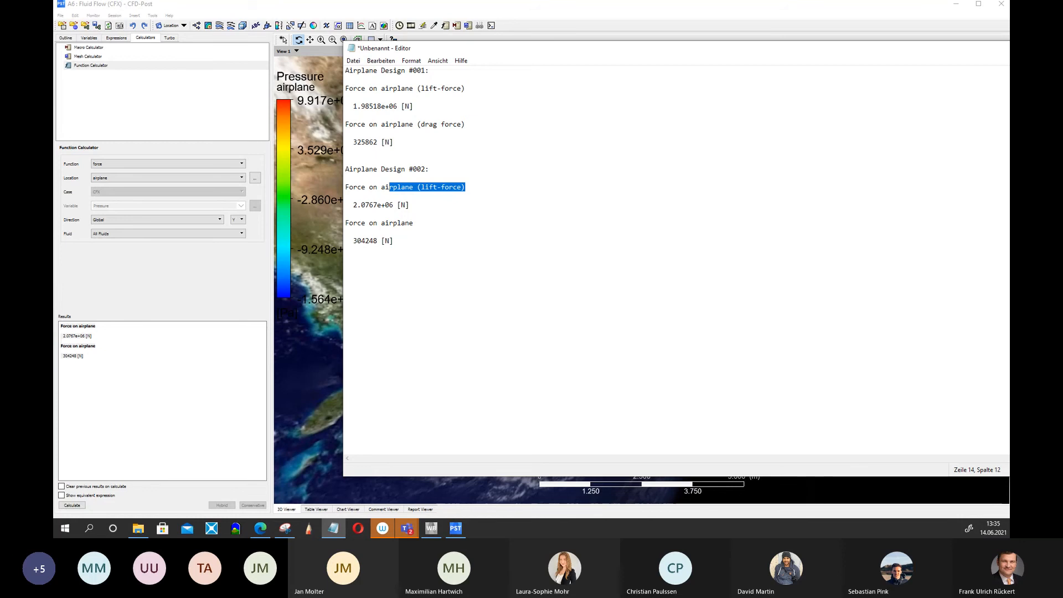
key("shift+Right")
key("shift+Right")
key("shift+Right")
key("shift+Right")
key("shift+Right")
key("shift+Right")
key("ctrl+c")
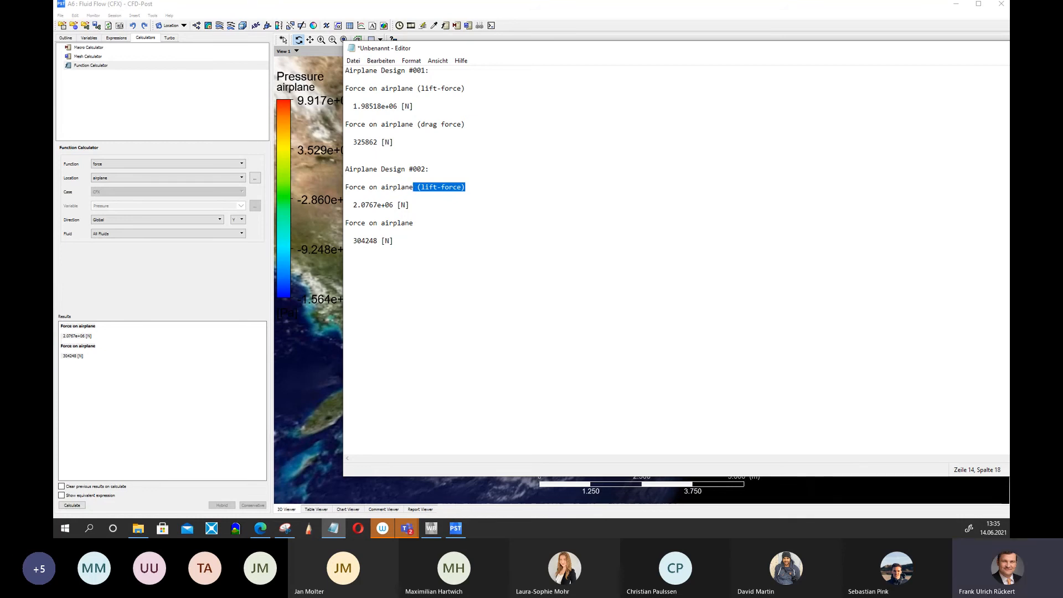
Paste the label onto the second new force line and change it to "(drag-force)".
key("Down")
key("Down")
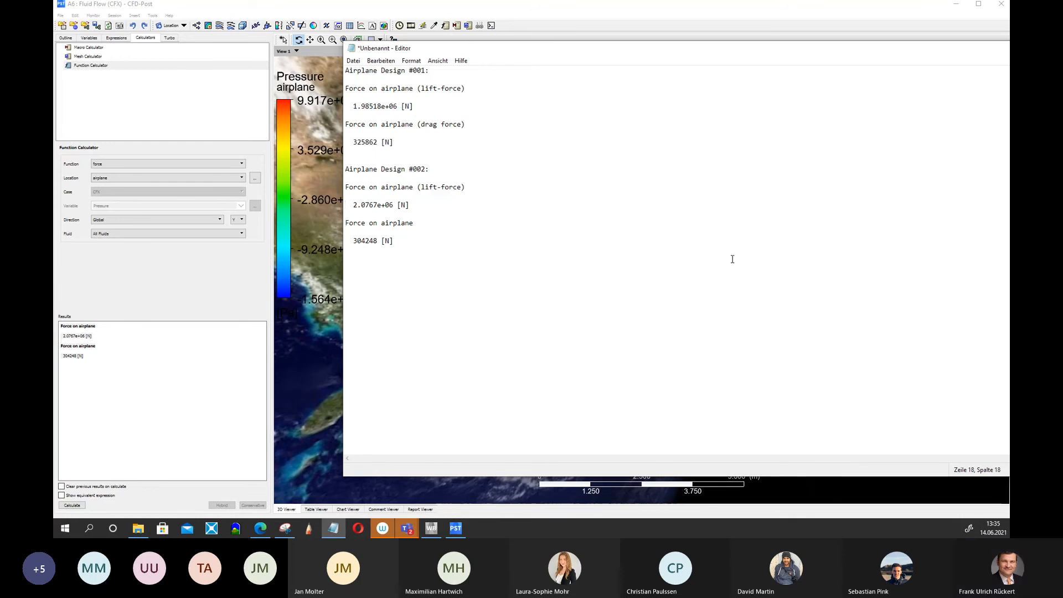
key("ctrl+v")
key("Left")
key("Left")
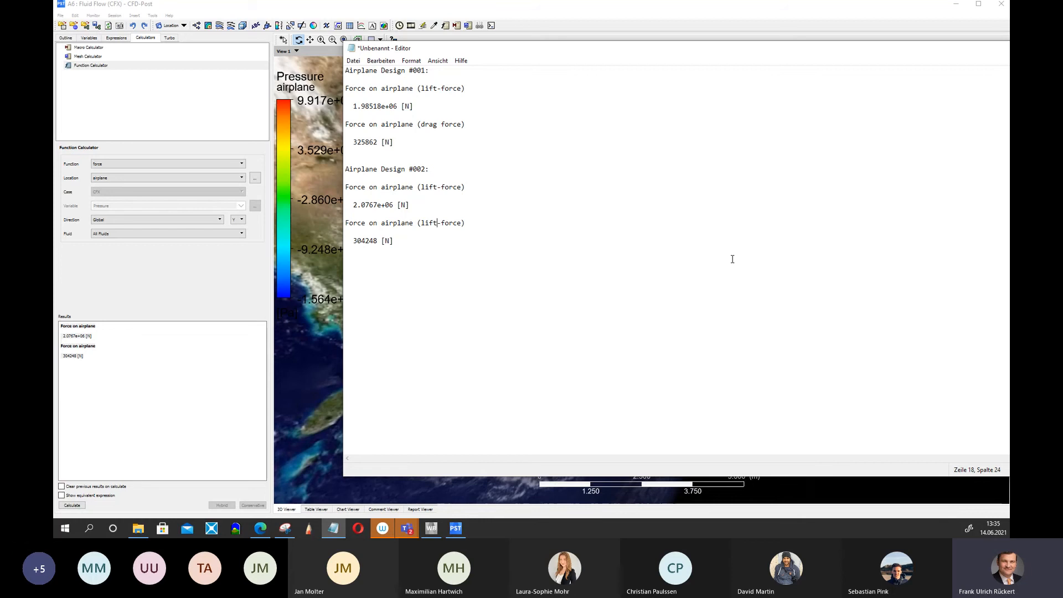
key("ctrl+shift+Left")
type("drag")
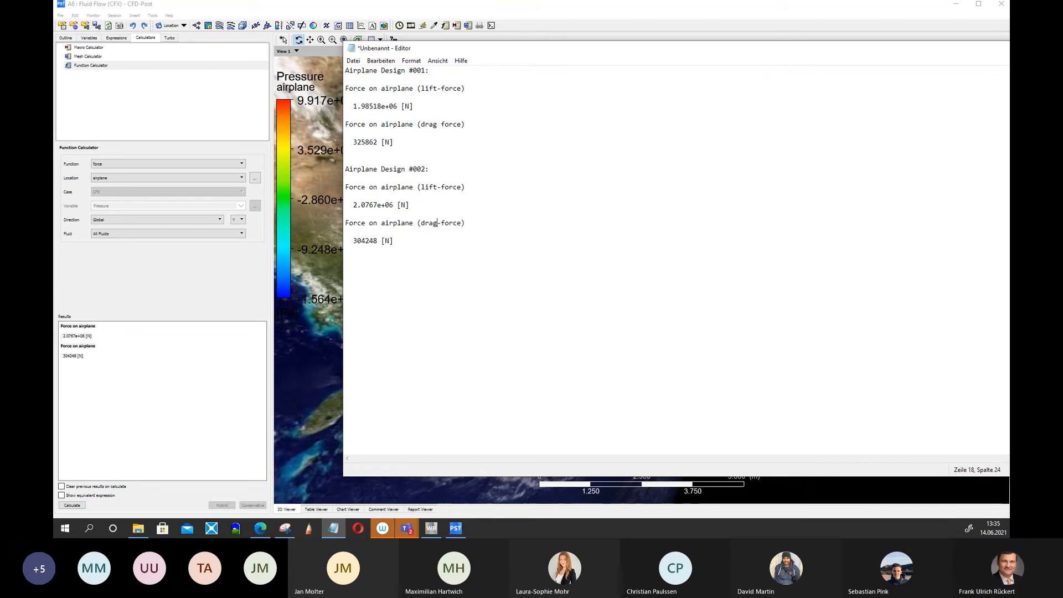
Change the Design #001 drag label to "drag-force".
key("Up")
key("Up")
key("Up")
key("Right")
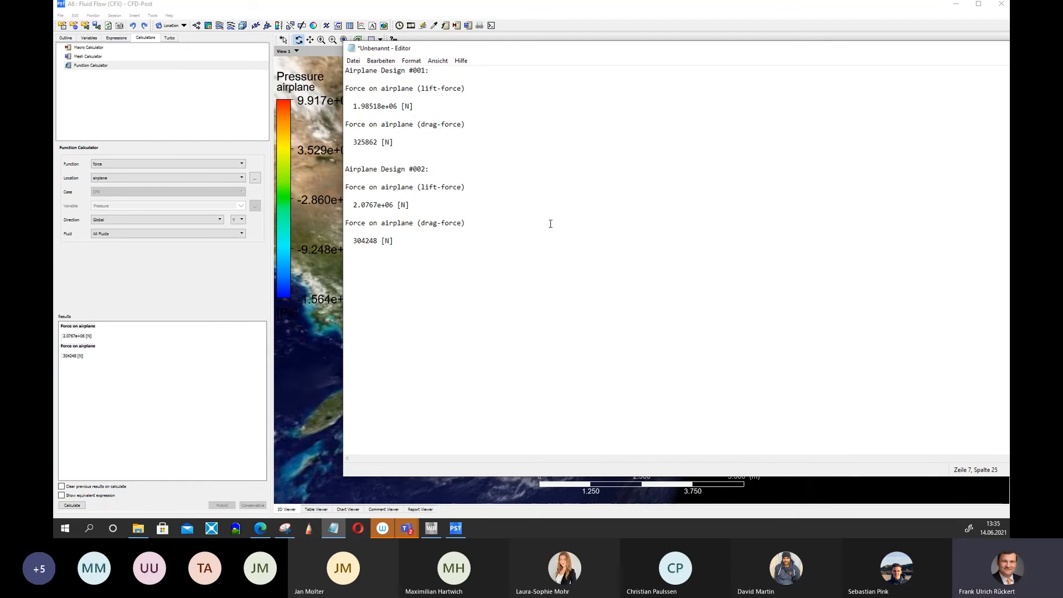
Compare the lift and drag values of both airplane designs in the notes.
left_click_drag(550, 224, 346, 215)
left_click(350, 106)
left_click_drag(355, 105, 411, 106)
left_click_drag(354, 205, 406, 206)
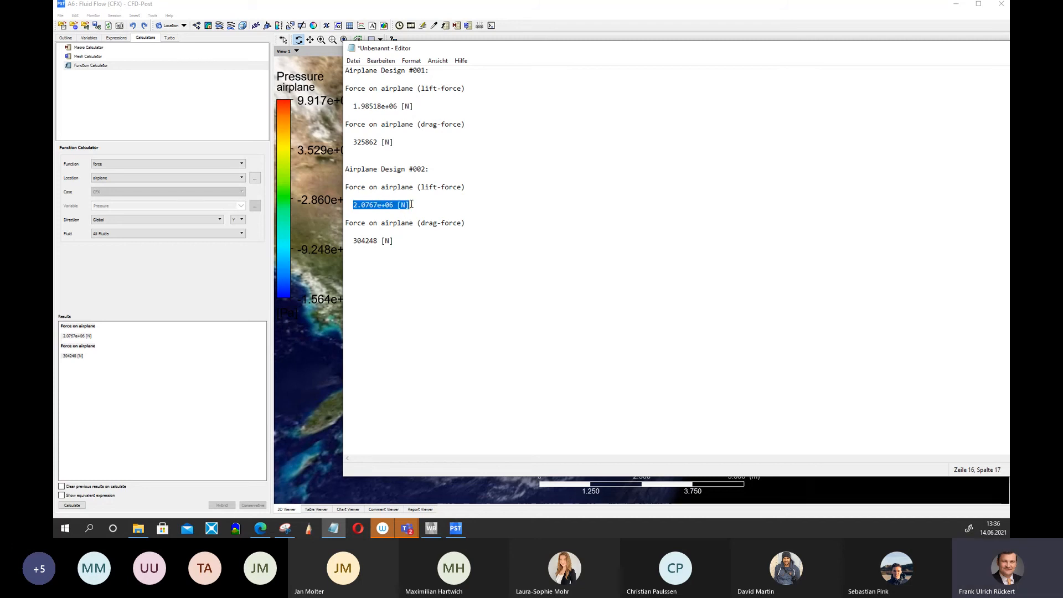
left_click(411, 204)
left_click(390, 125)
left_click(353, 143)
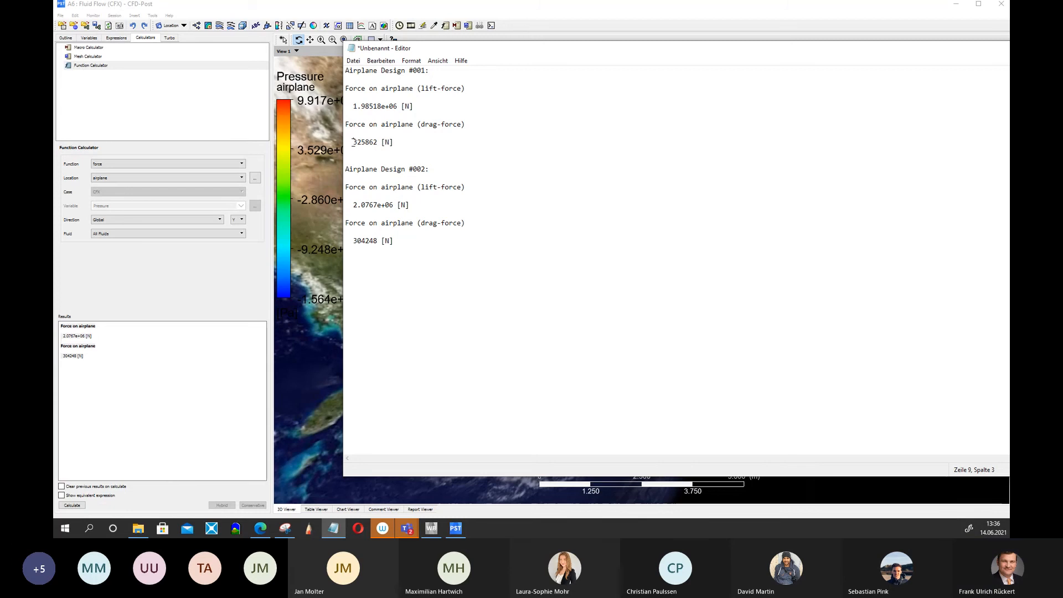
left_click_drag(376, 142, 379, 142)
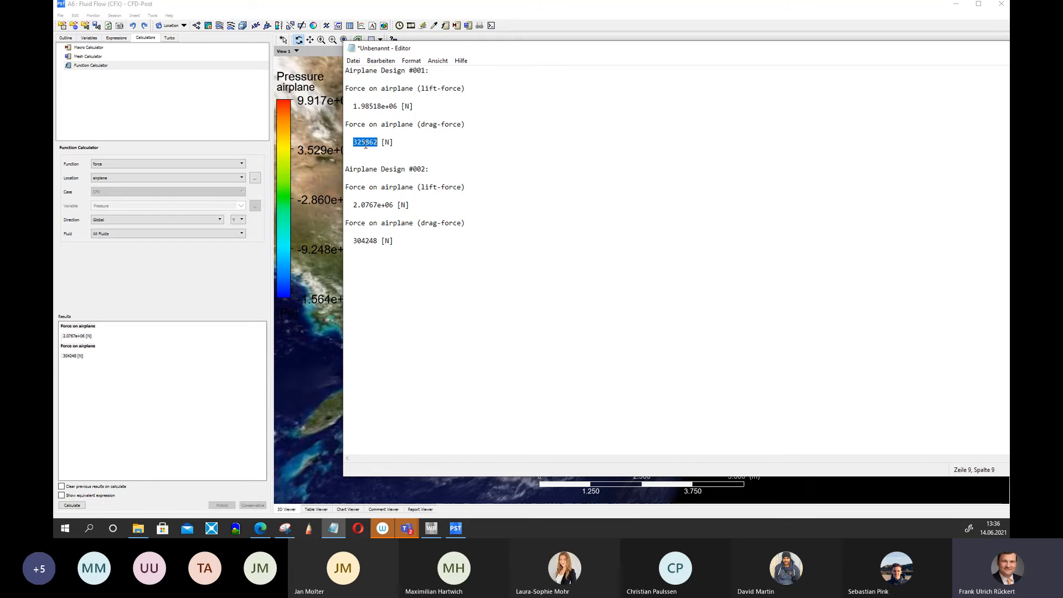
left_click_drag(353, 240, 366, 241)
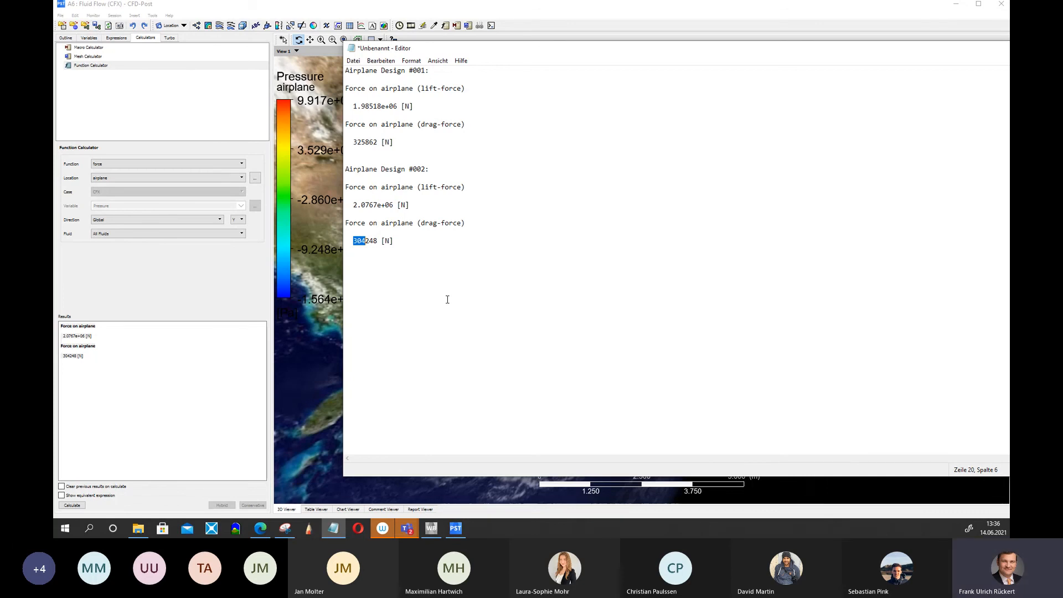
left_click(367, 252)
Start saving the notes as Optimization_of_the_airplanes.txt on the Windows (C:) drive.
left_click_drag(657, 51, 623, 54)
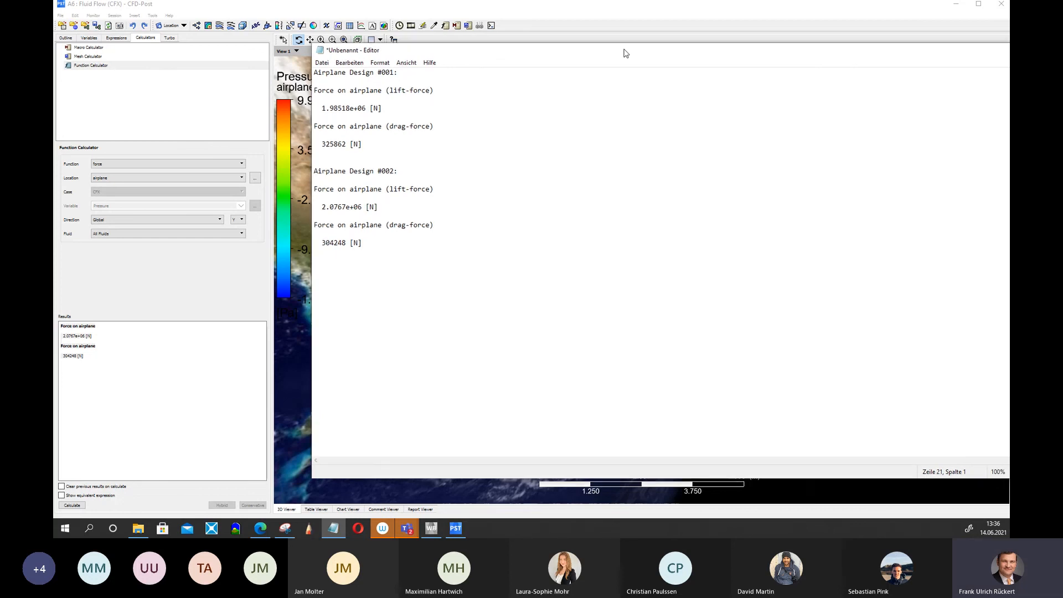
left_click(319, 62)
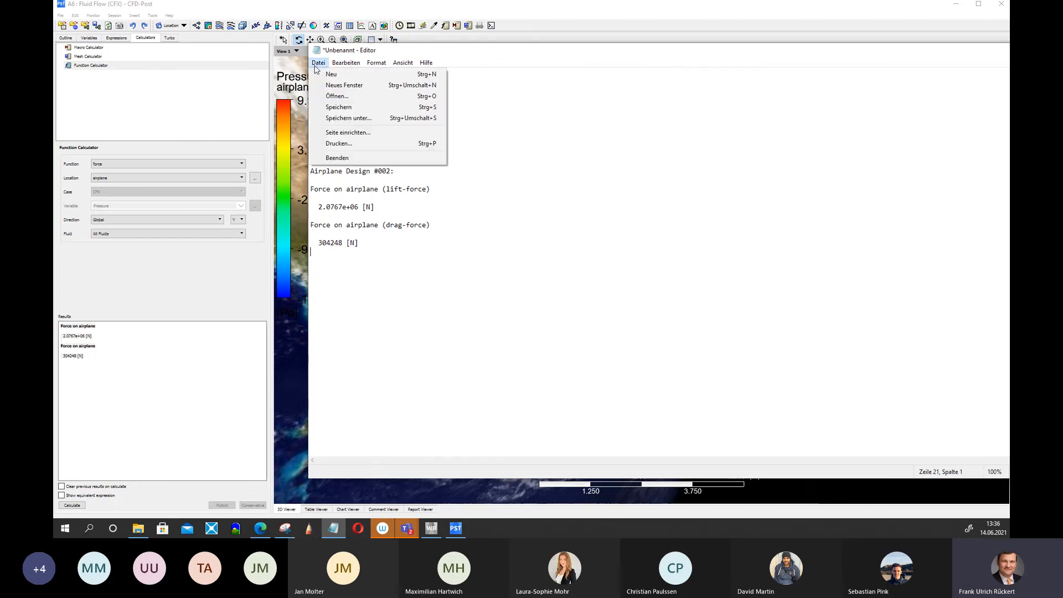
left_click(343, 114)
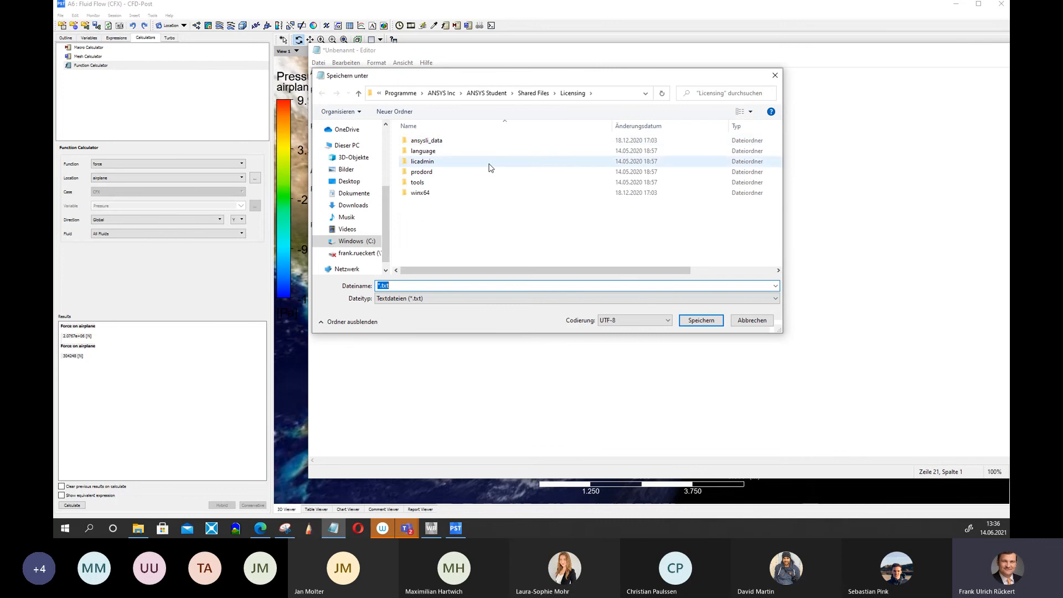
left_click(356, 241)
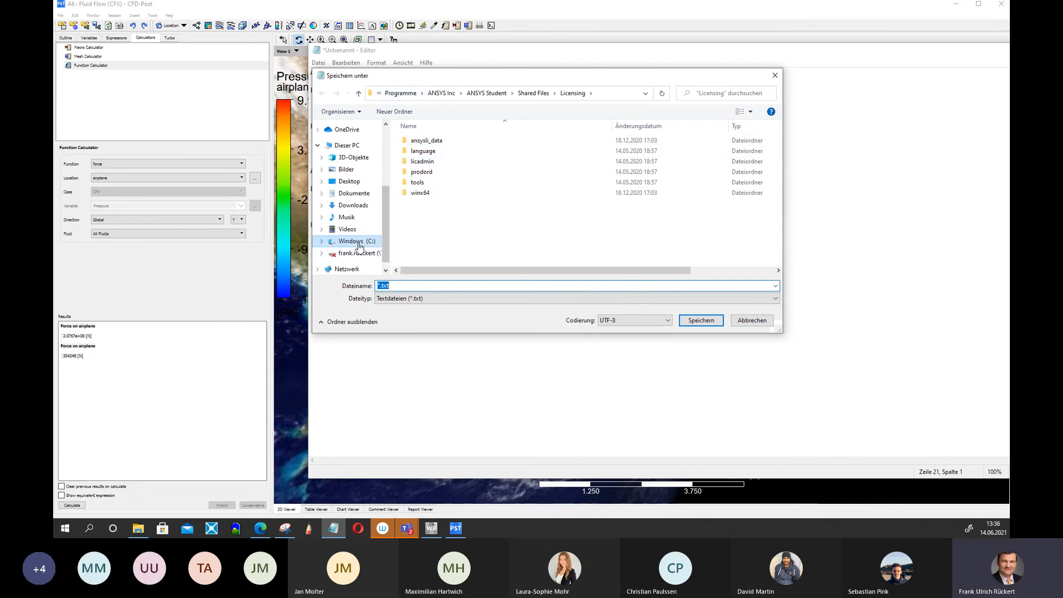
scroll(479, 247, "down", 5)
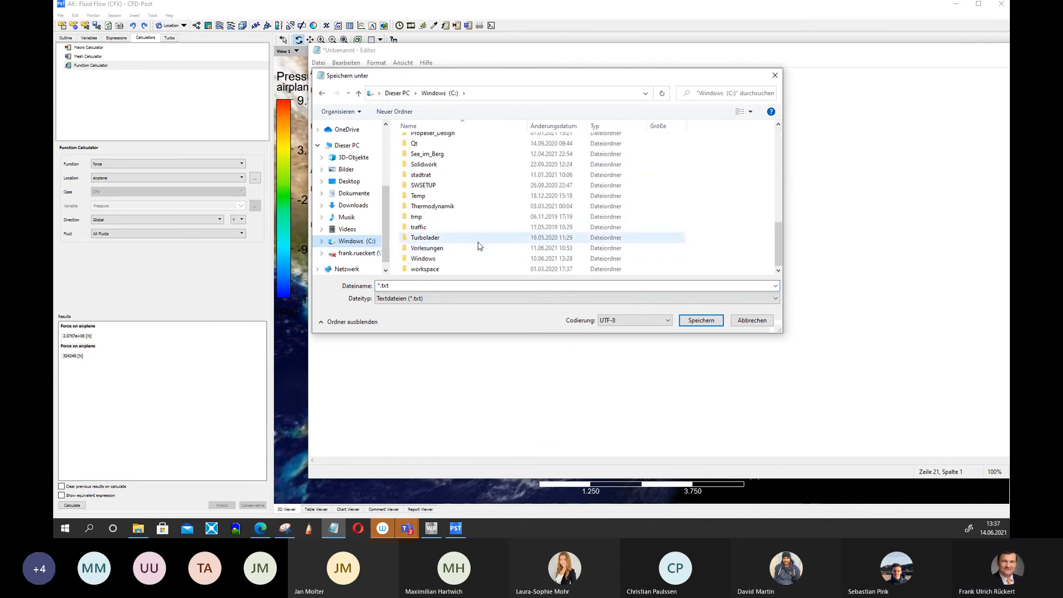
scroll(481, 247, "up", 8)
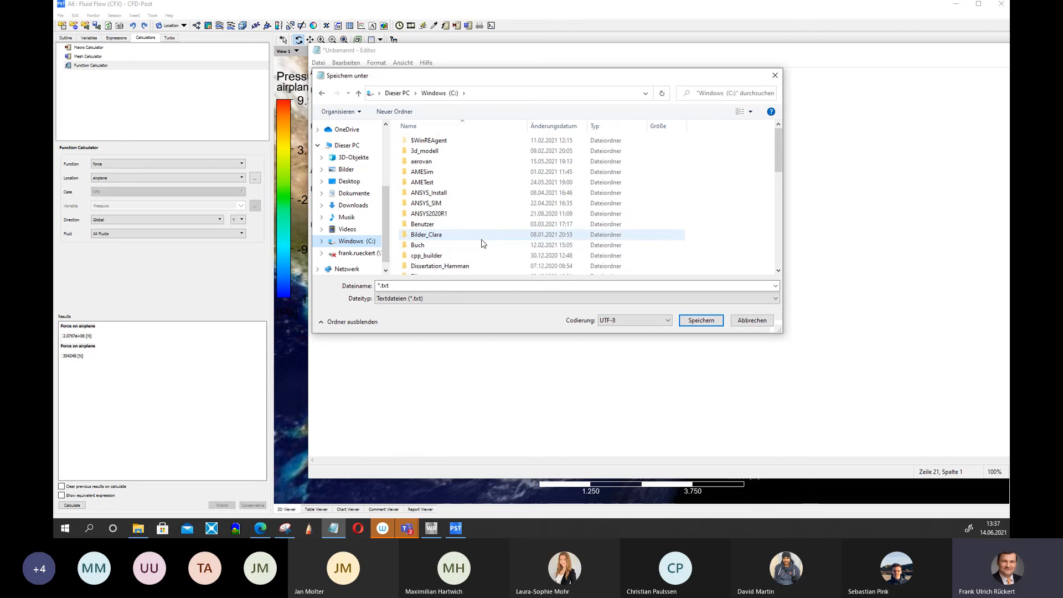
scroll(467, 220, "down", 3)
scroll(466, 221, "down", 5)
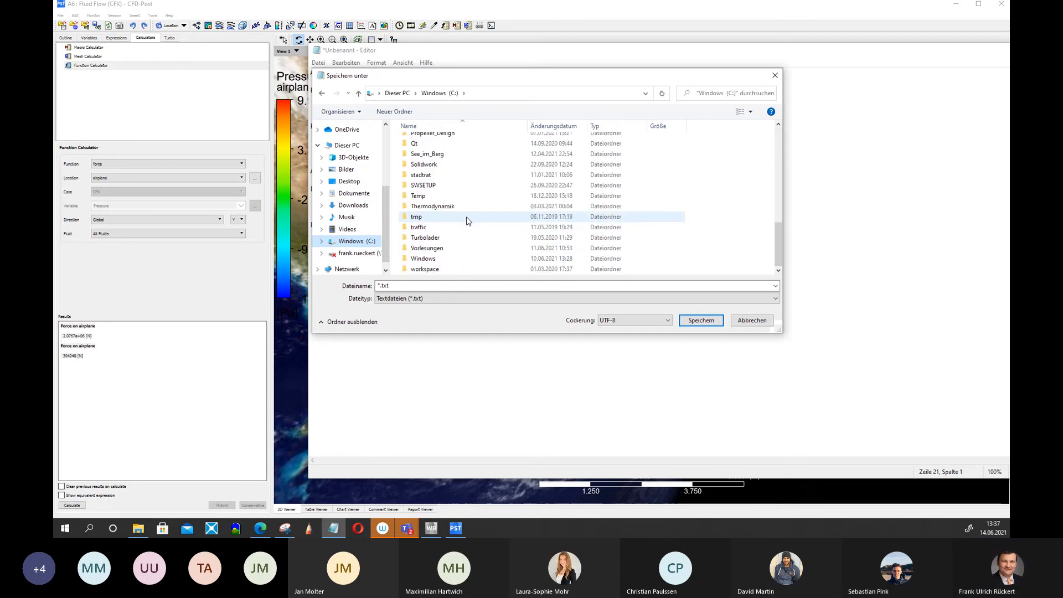
double_click(381, 286)
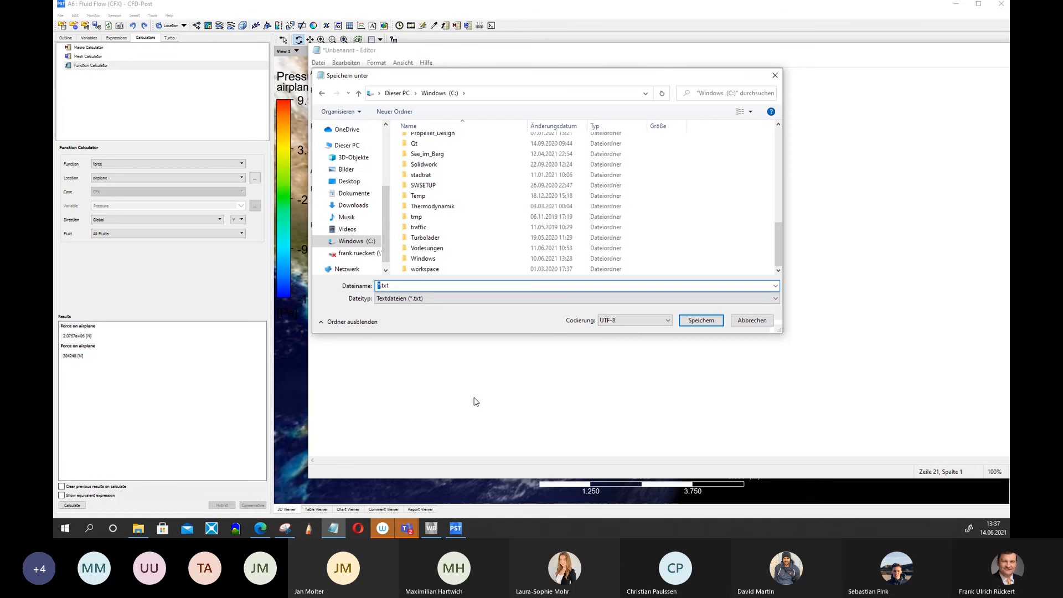
type("Optimization_of_the_:airplanes")
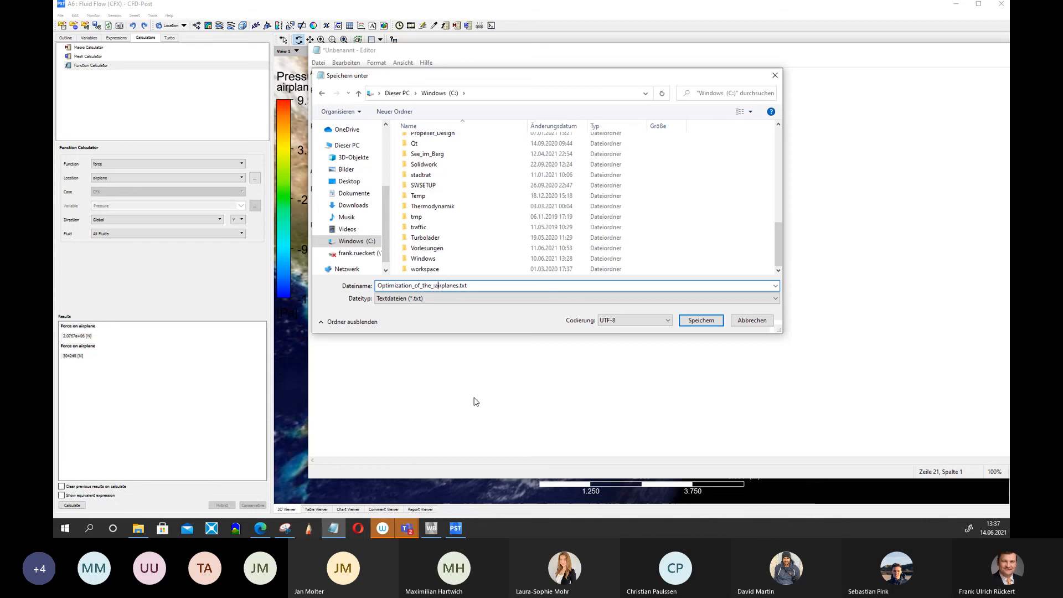
key("Return")
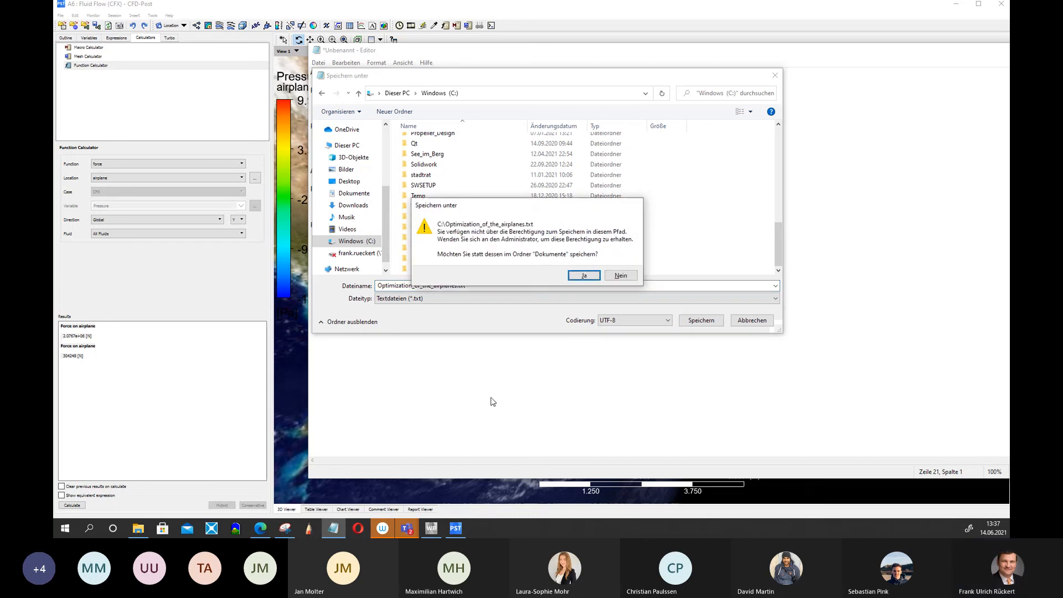
left_click(576, 276)
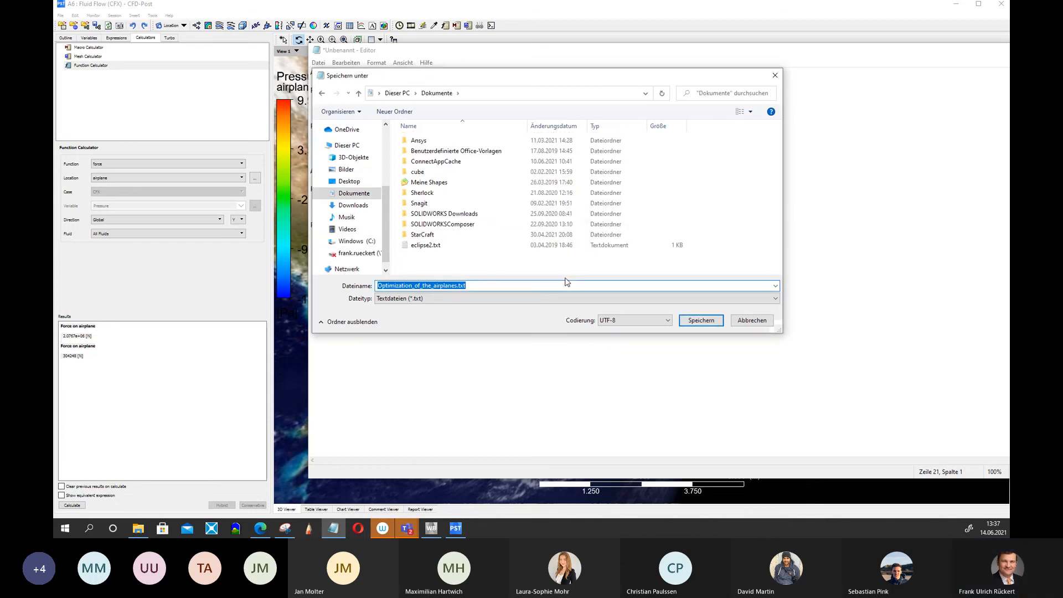
Save the notes file into the C:\Vorlesungen\CFD folder instead.
left_click(351, 241)
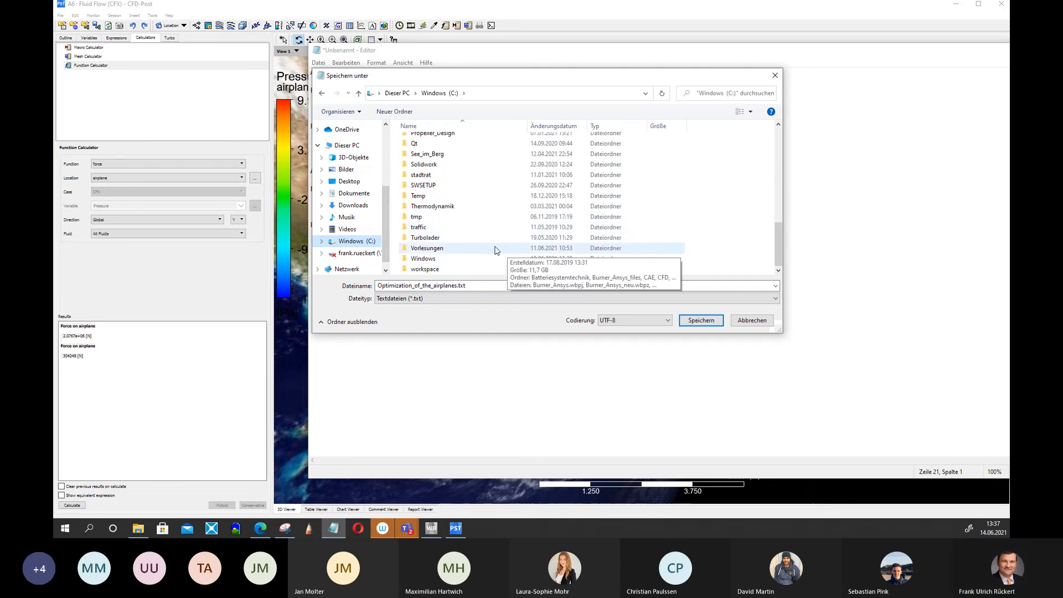
scroll(451, 202, "up", 4)
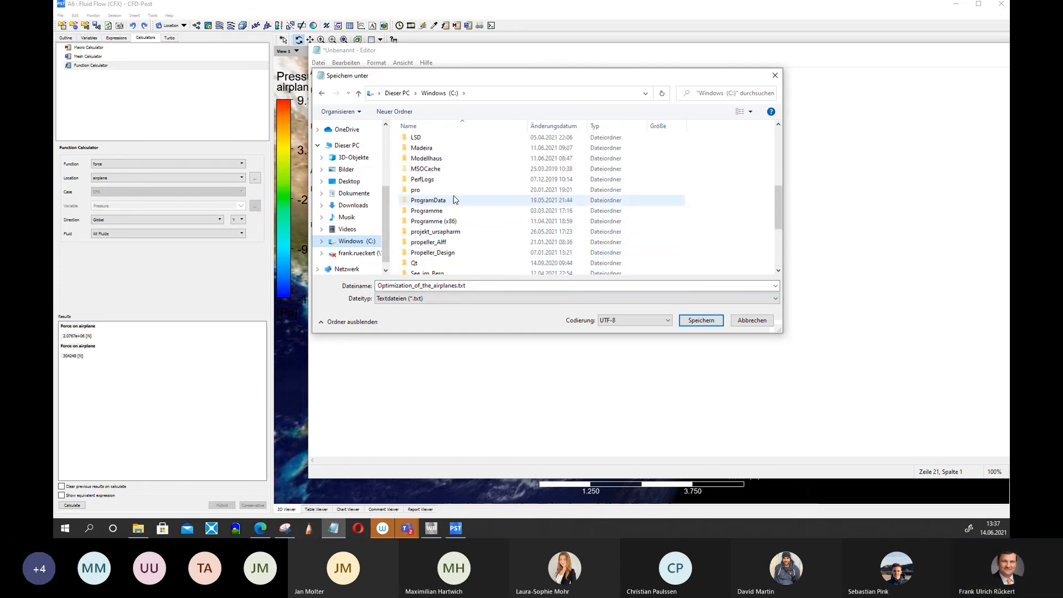
scroll(454, 200, "down", 4)
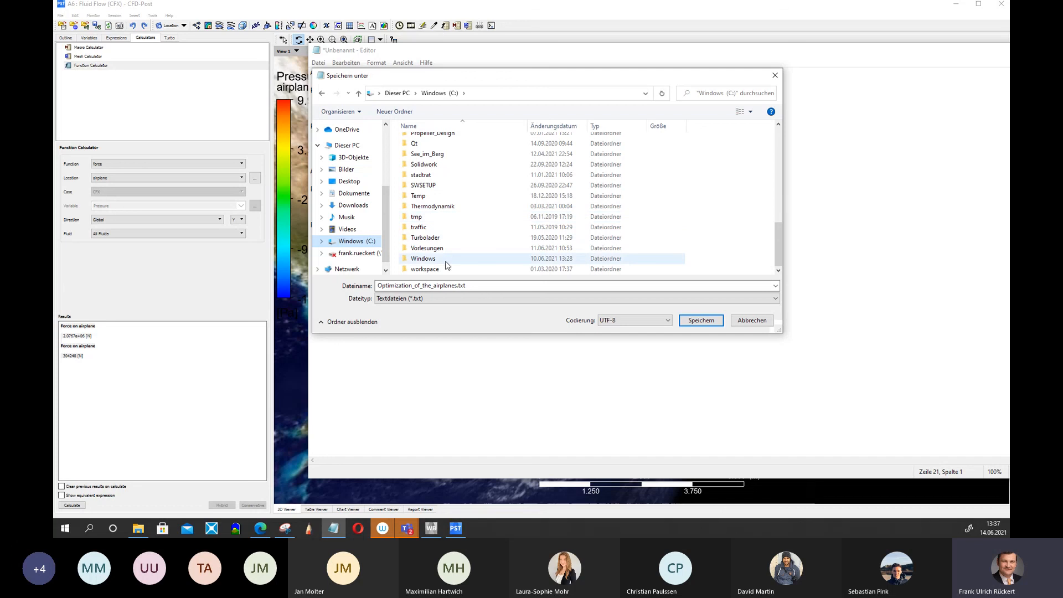
double_click(434, 248)
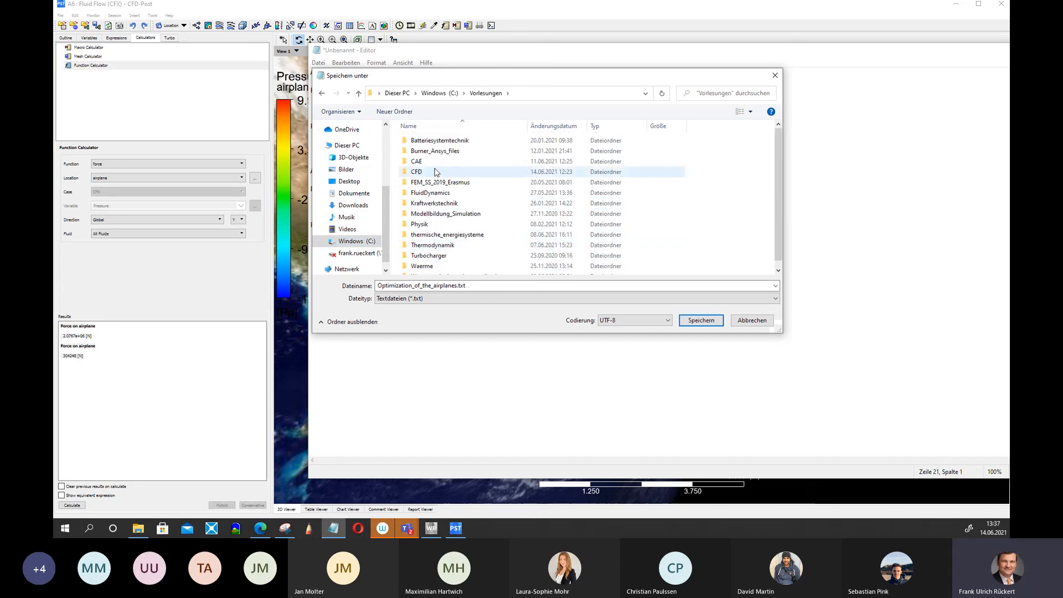
double_click(434, 171)
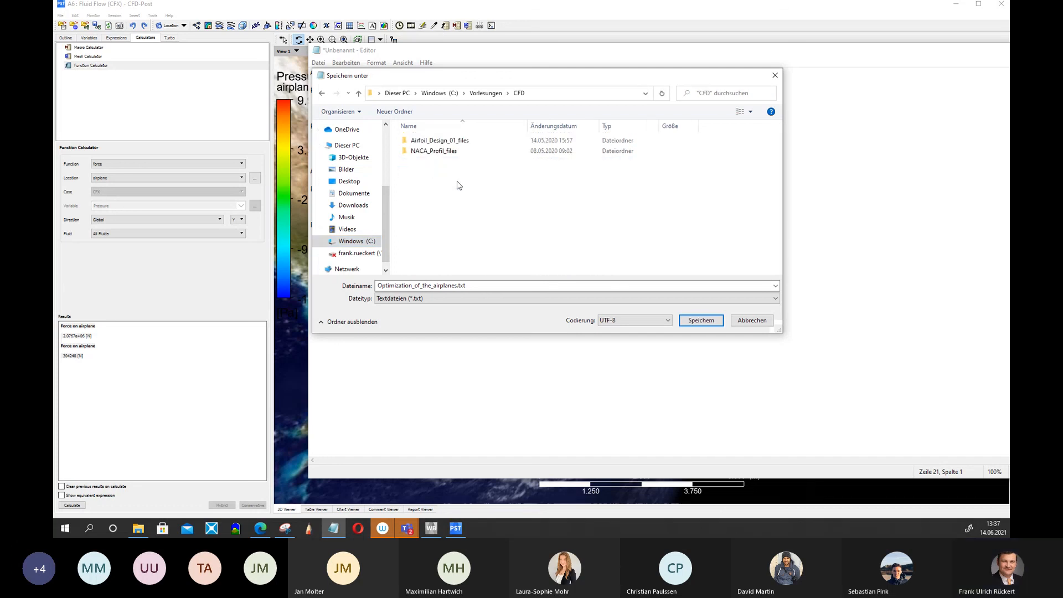
left_click(701, 320)
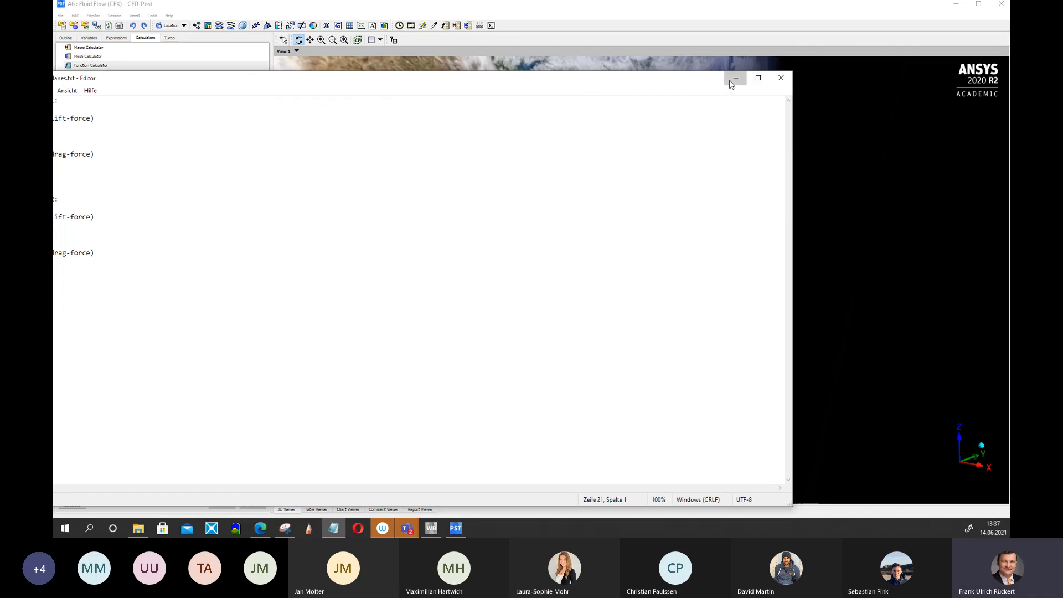
Return to CFD-Post and rotate the airplane model in the 3D view.
left_click(733, 78)
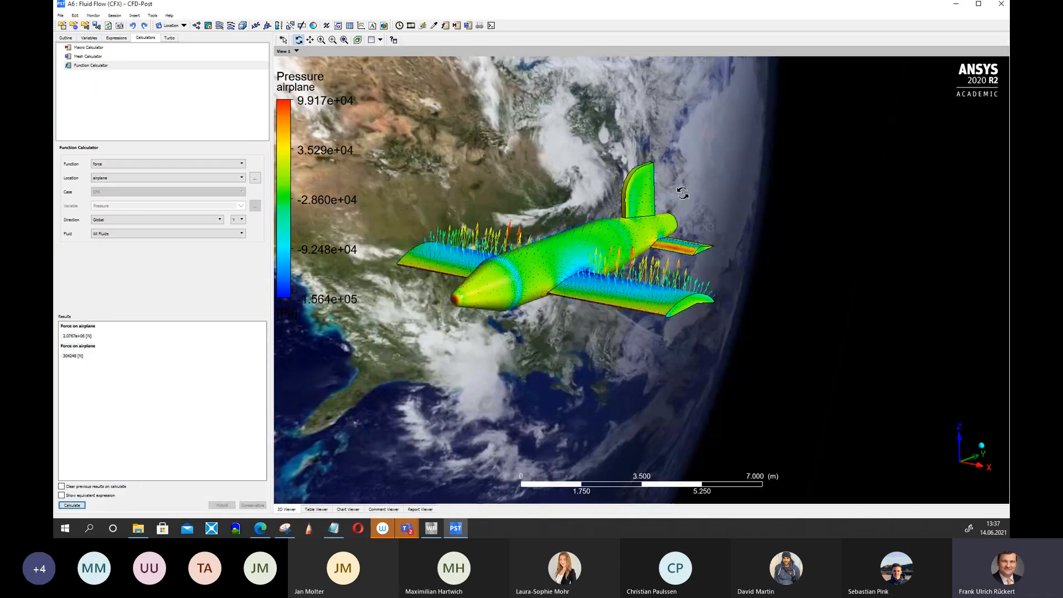
left_click_drag(682, 193, 536, 321)
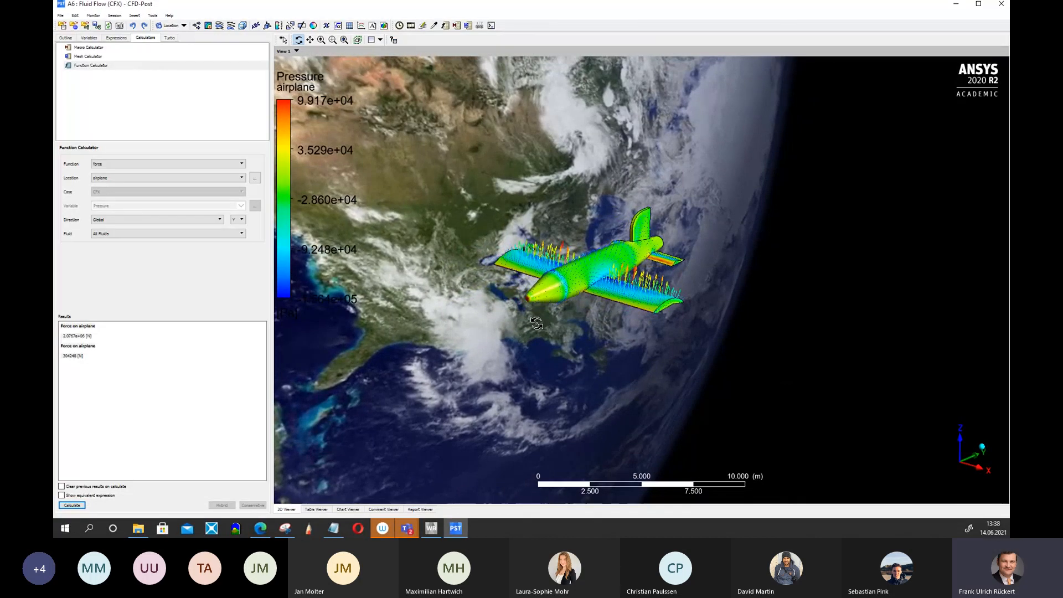